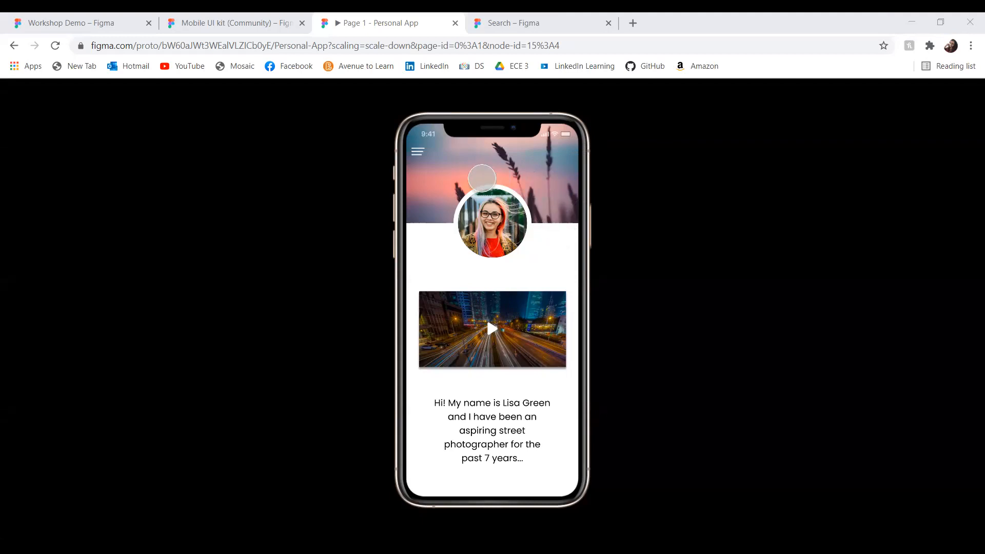
Open the navigation menu on the Personal App prototype's Home screen and go to the About screen.
click(521, 196)
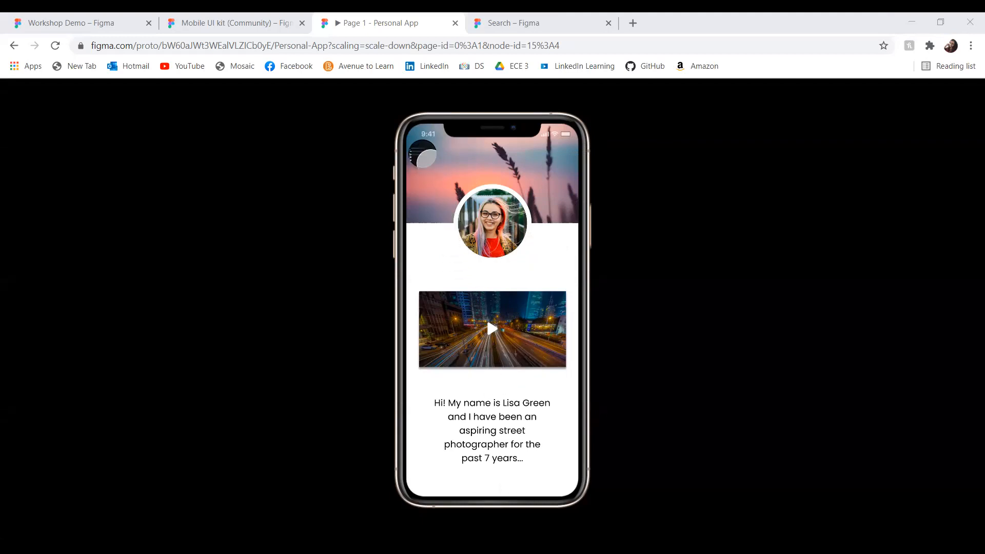
click(439, 228)
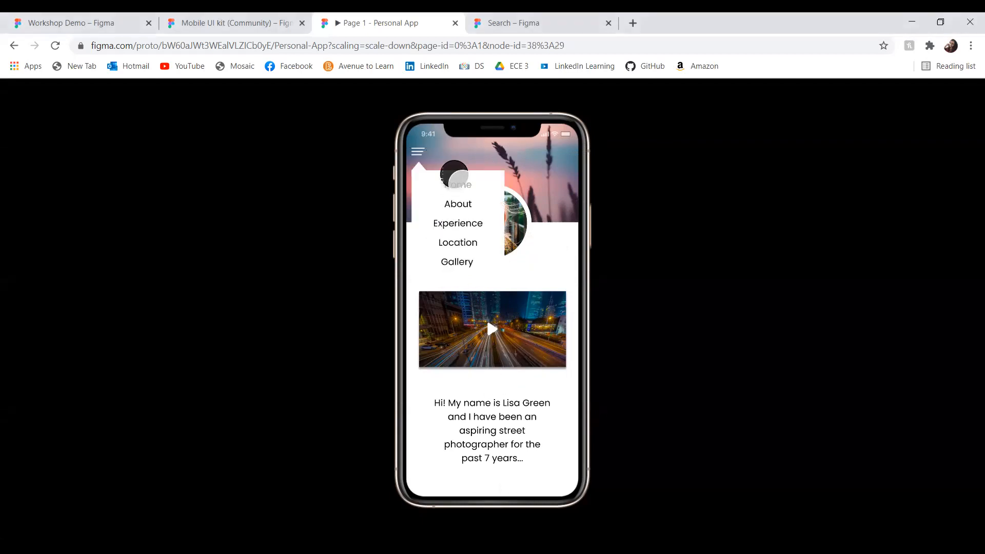
click(457, 203)
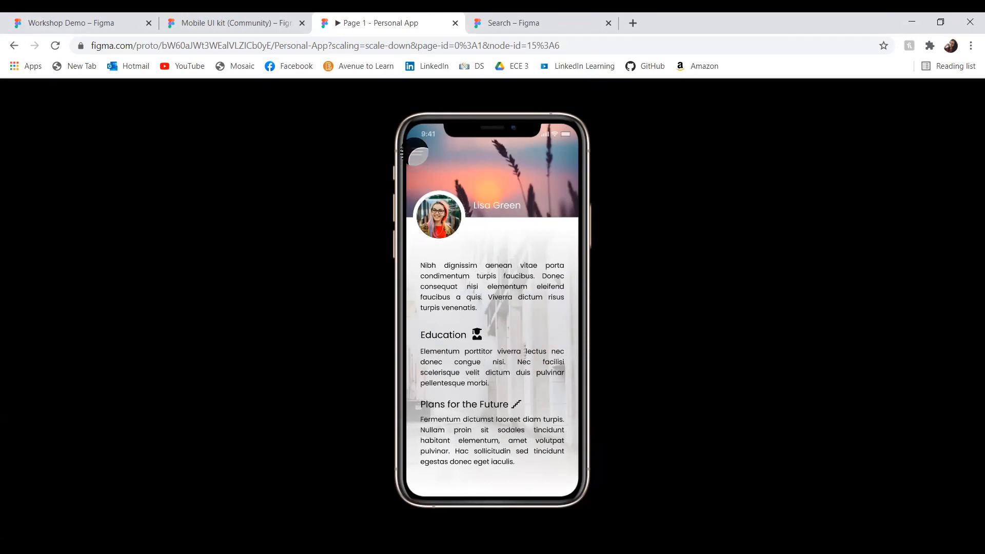
Visit the prototype's Experience screen and its Location screen through the in-app navigation menu.
click(416, 153)
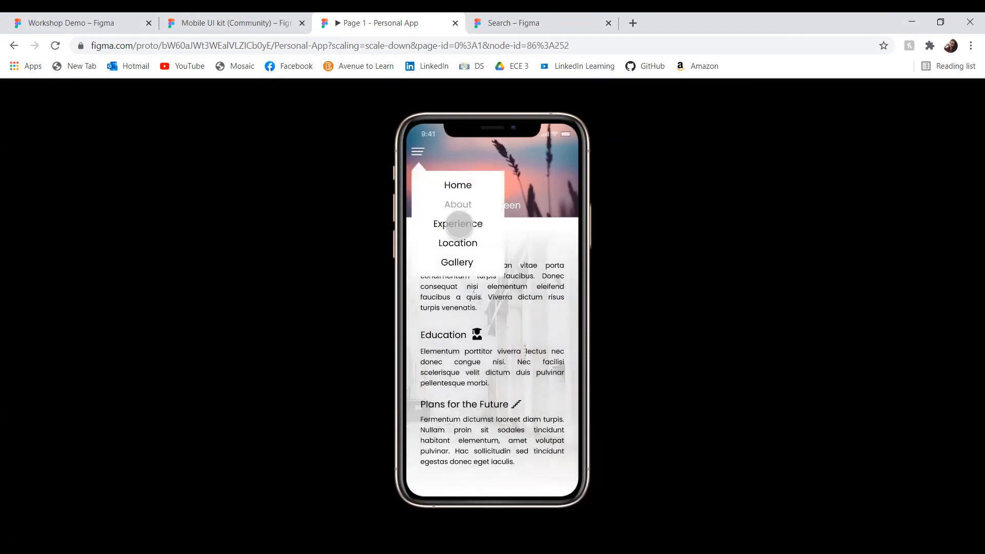
click(455, 222)
click(418, 152)
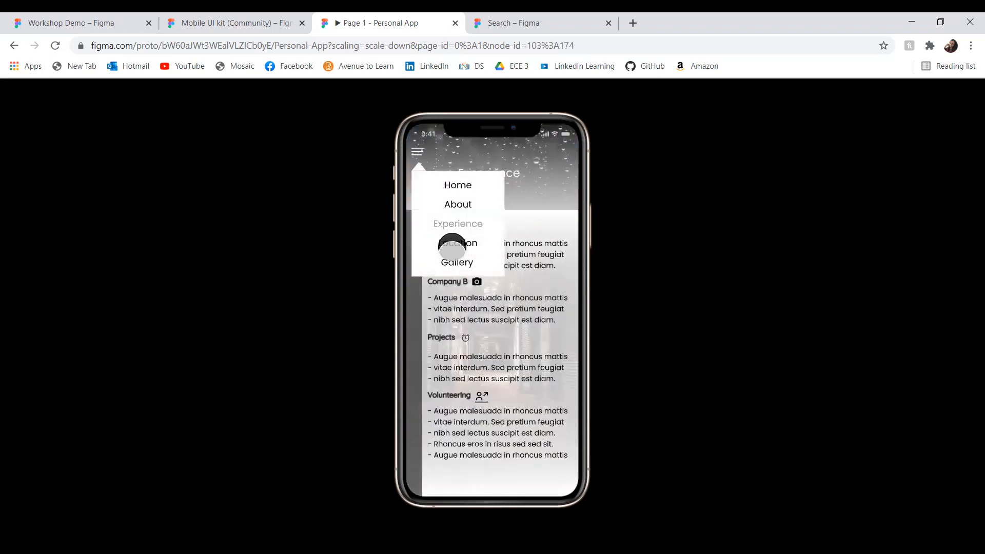
click(456, 243)
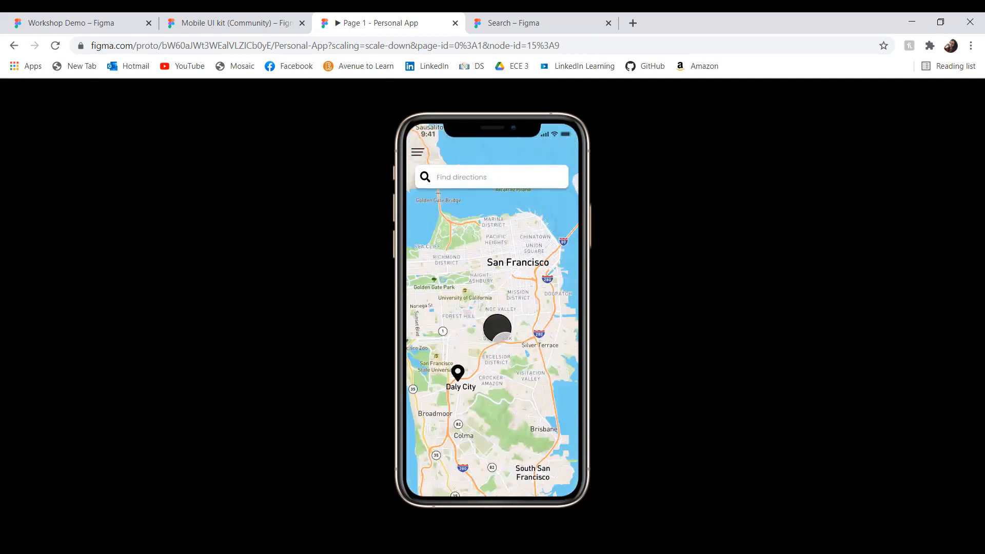
Go to the prototype's Gallery screen and open the "Midnight in the city" photo post from the grid.
click(417, 151)
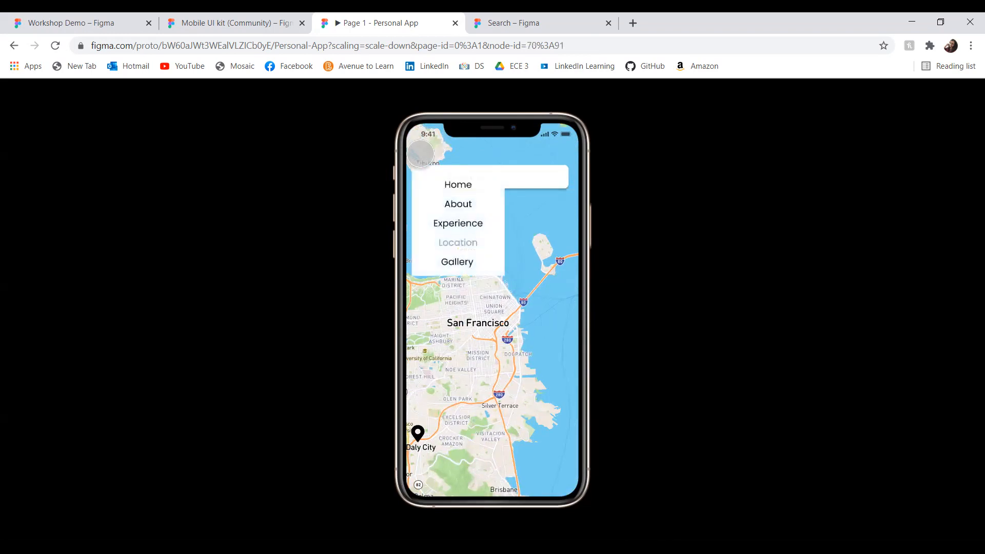
click(452, 261)
drag(508, 372, 508, 512)
drag(521, 411, 470, 339)
click(446, 328)
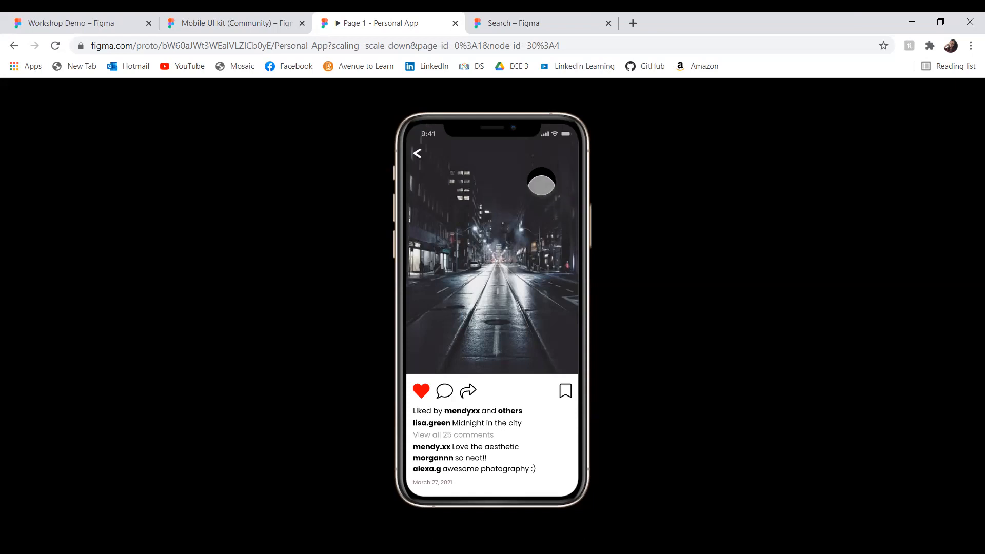
Switch to the Mobile UI kit file and examine the frames on its Components page.
click(220, 20)
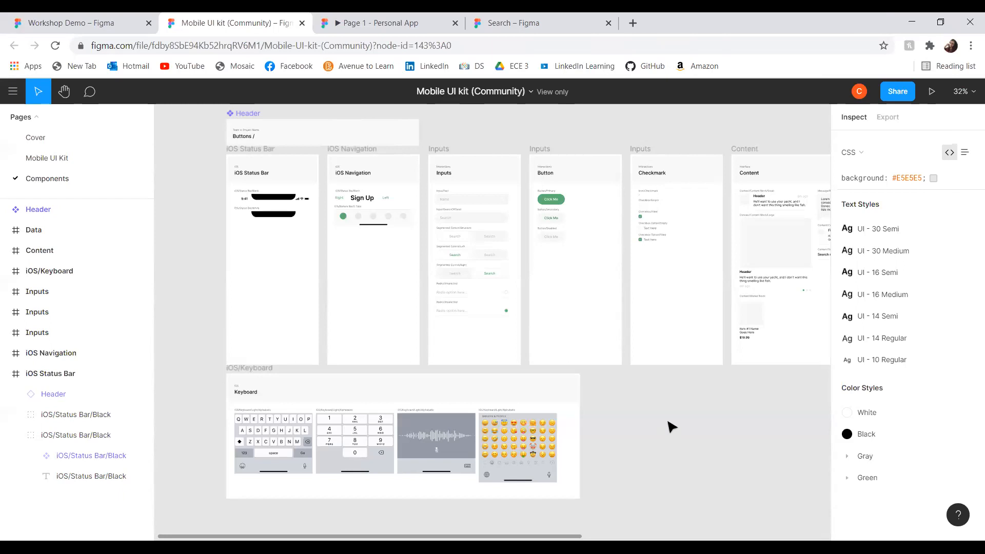
drag(659, 402, 648, 535)
drag(608, 409, 681, 163)
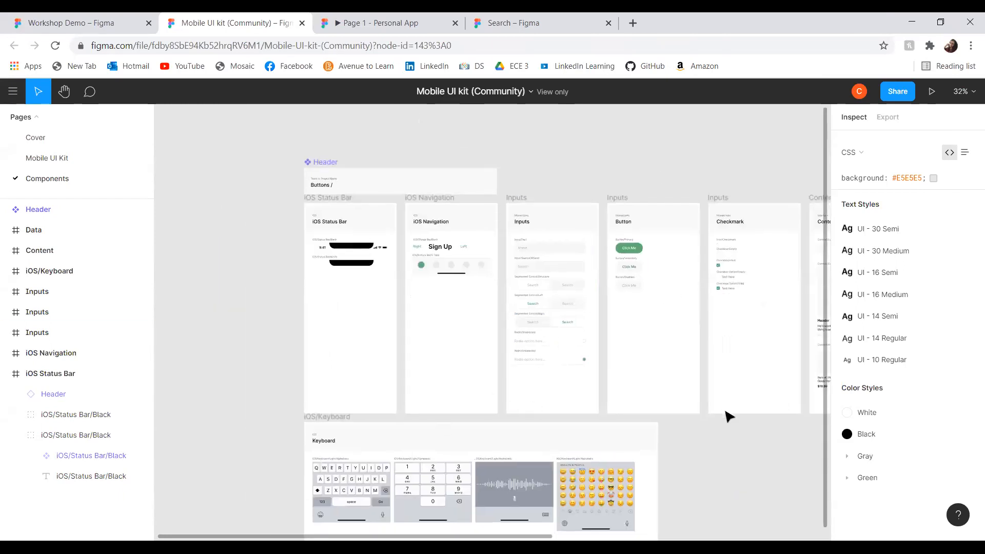
drag(614, 338, 475, 163)
drag(693, 425, 787, 540)
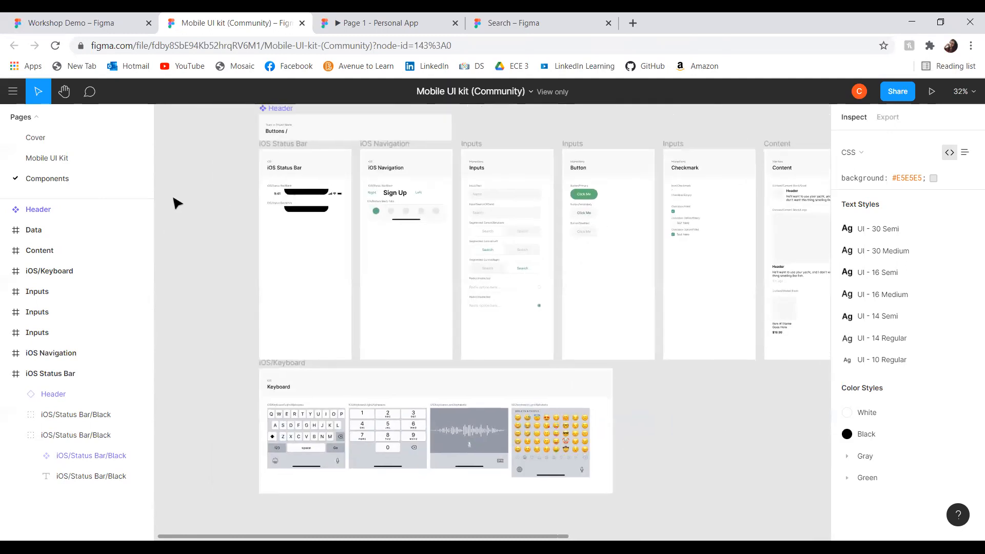
View the kit's Cover page and look through the designed screens on its Mobile UI Kit page.
click(59, 139)
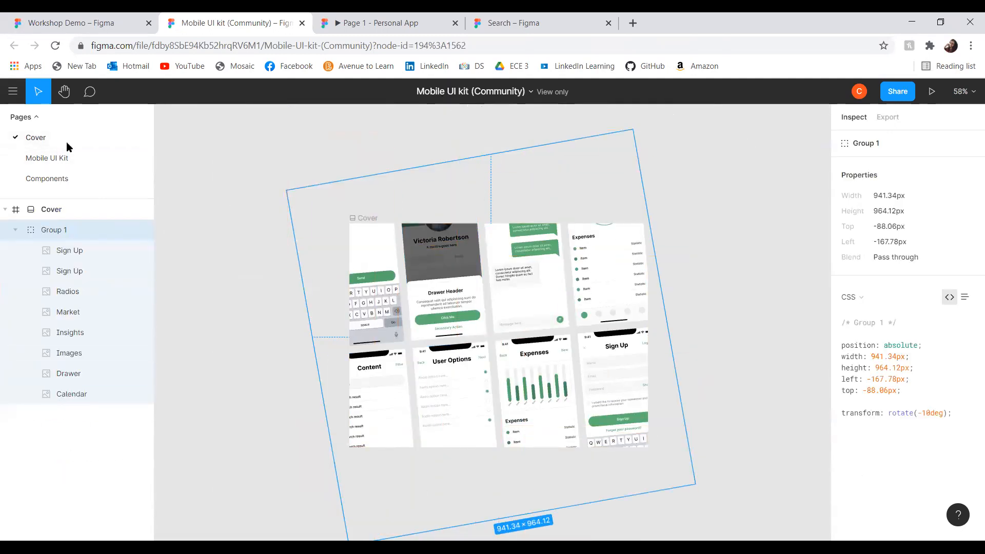
click(65, 157)
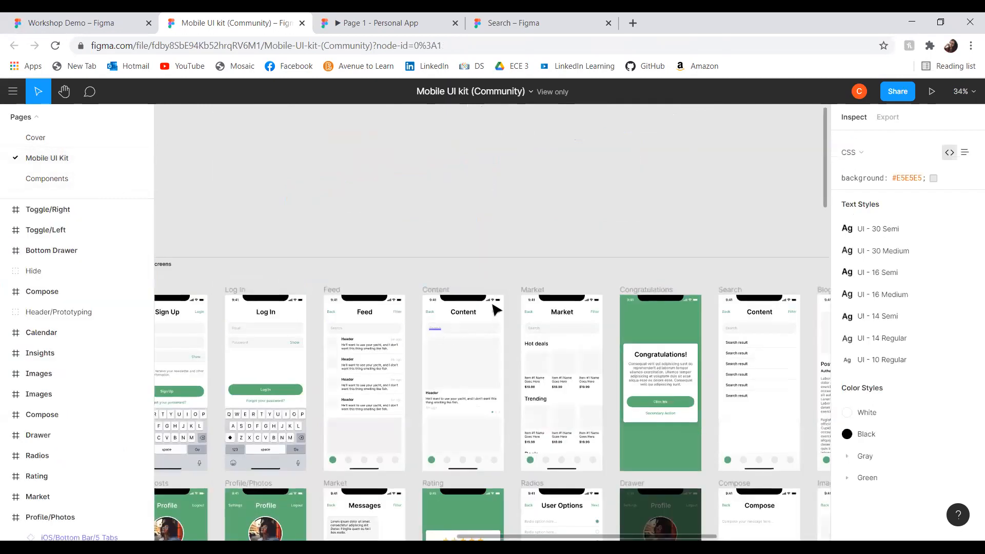
scroll(550, 247, down, 3)
scroll(550, 246, left, 3)
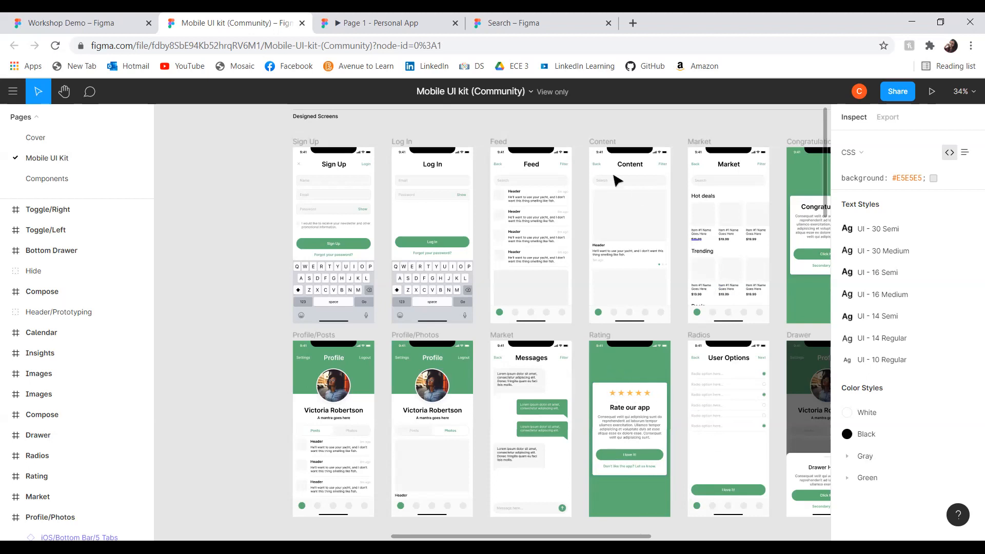
click(528, 69)
click(574, 280)
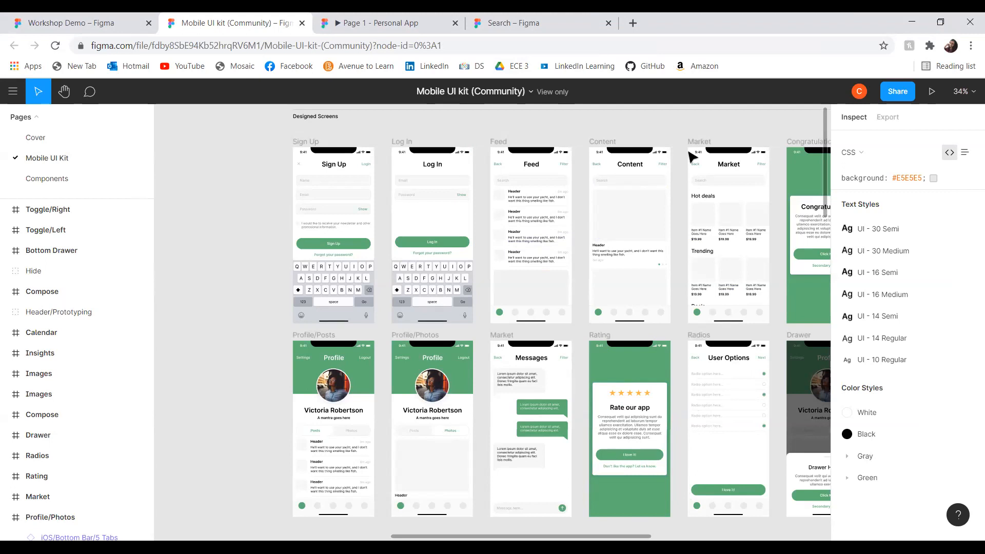
scroll(646, 159, up, 1)
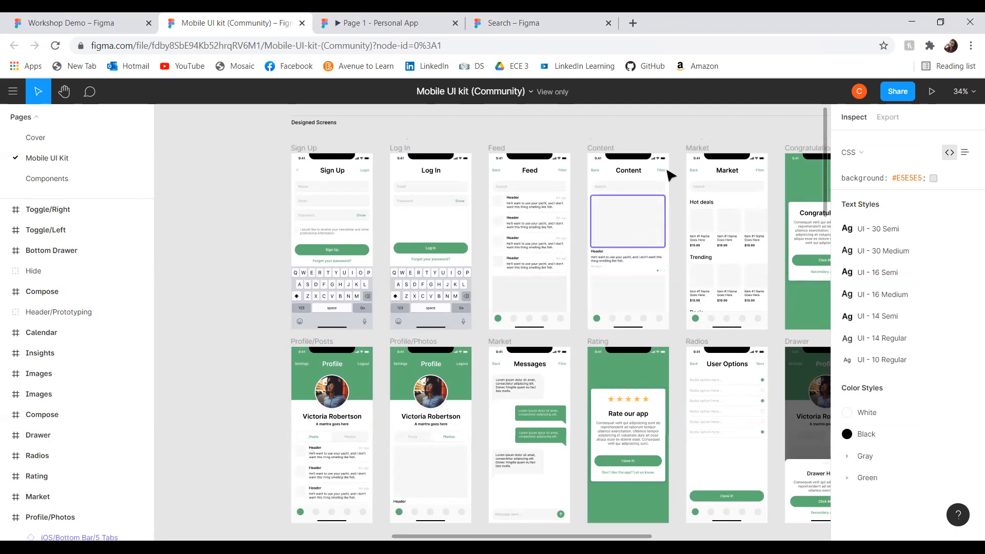
scroll(637, 149, right, 5)
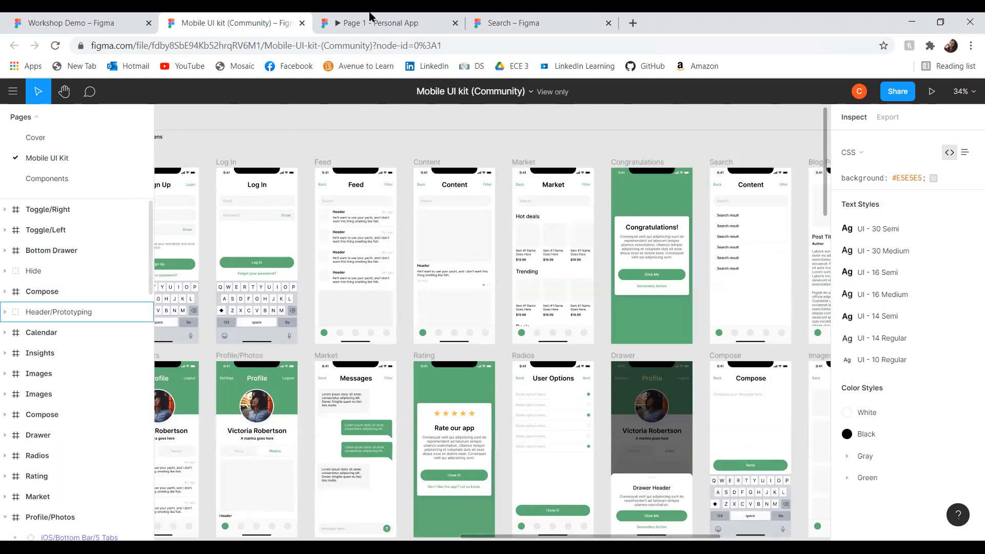
Switch to the Personal App design file and examine the hand-drawn wireframe sketches of the screens and gallery.
click(416, 21)
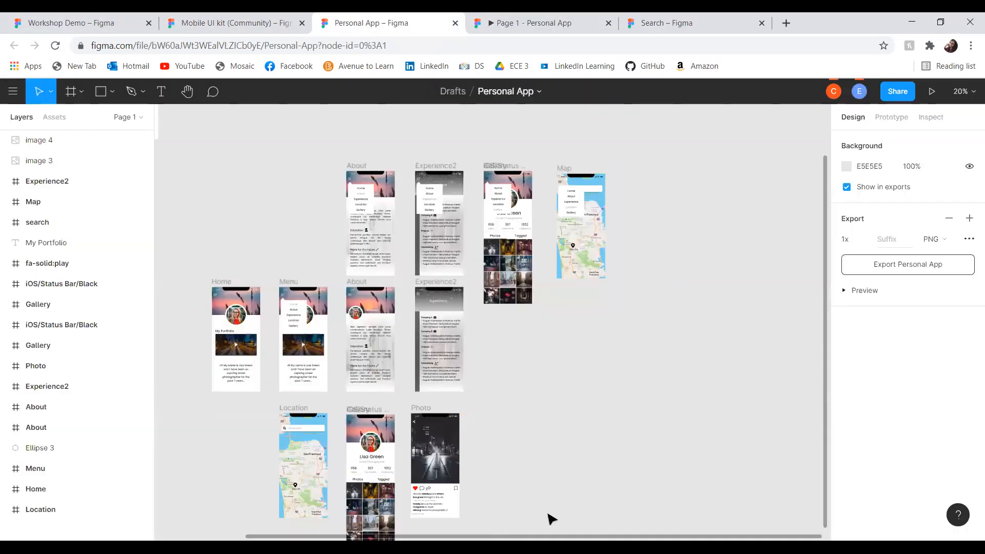
drag(602, 400, 670, 366)
mouse_move(599, 371)
mouse_down()
mouse_move(691, 389)
mouse_move(673, 378)
mouse_move(798, 466)
mouse_up()
drag(369, 170, 497, 214)
drag(469, 274, 479, 337)
scroll(384, 275, up, 1)
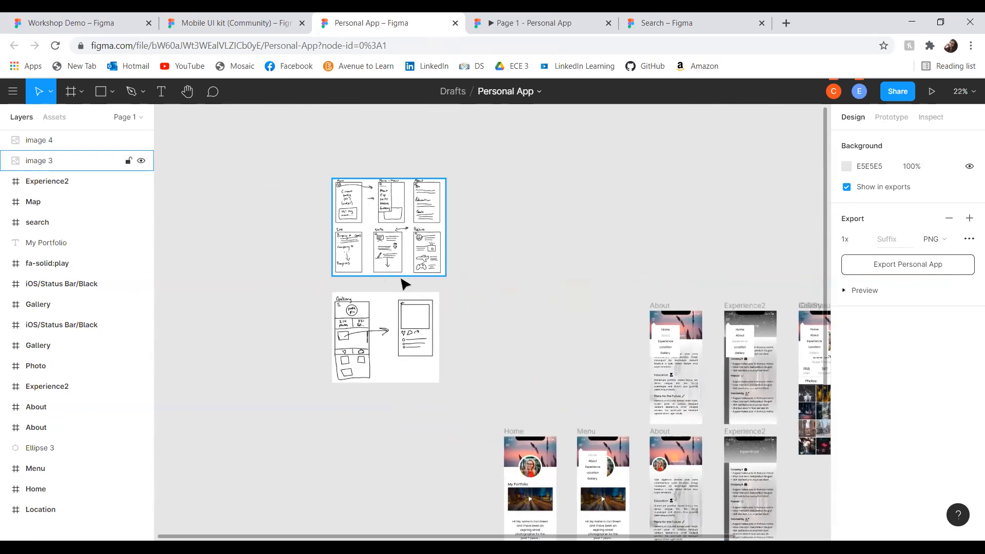
scroll(403, 283, up, 5)
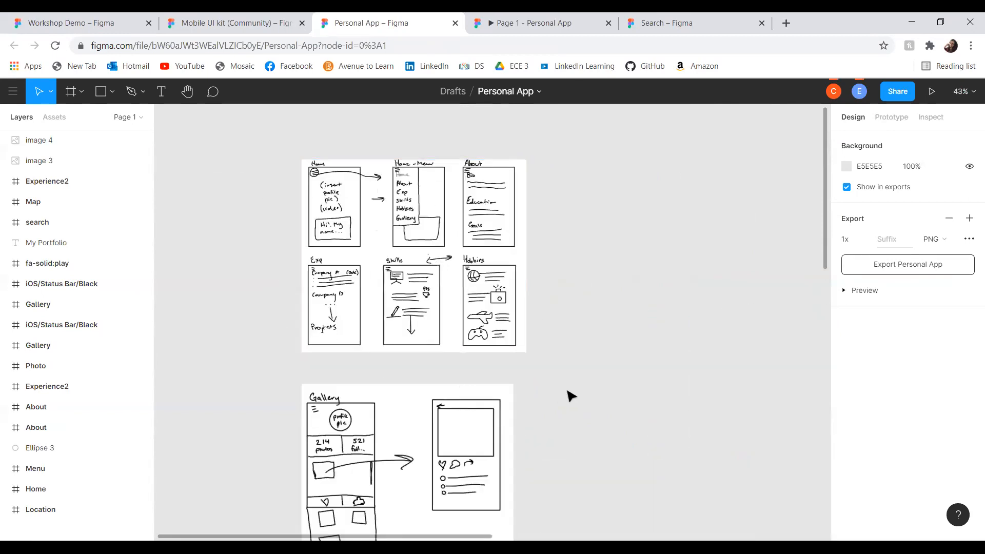
scroll(585, 368, down, 2)
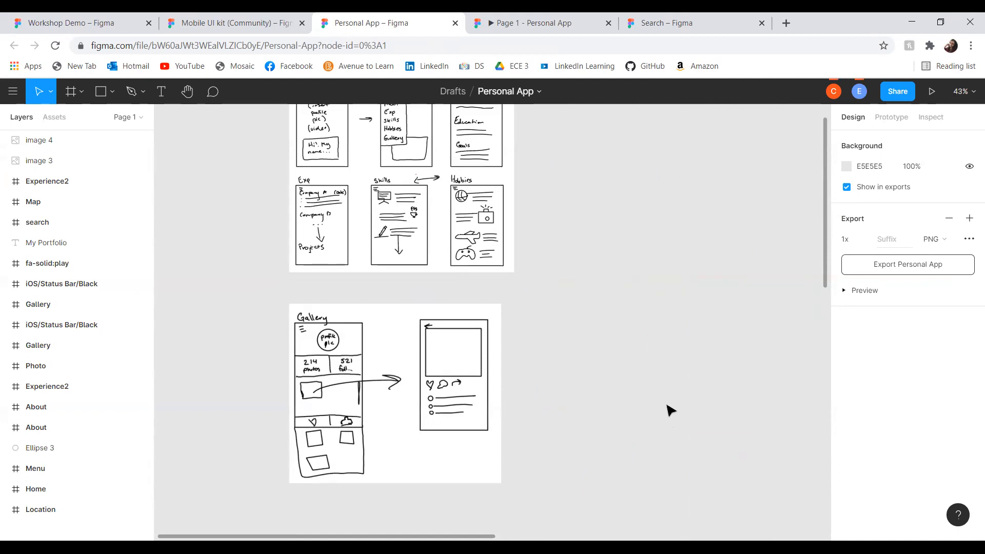
drag(669, 406, 666, 523)
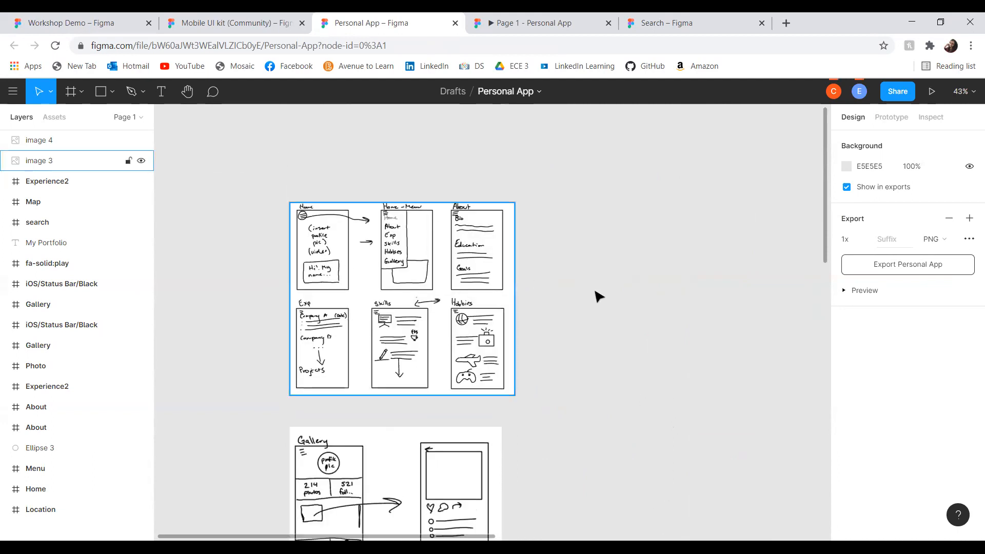
Compare the wireframe sketches with the finished app screen frames on the canvas.
scroll(616, 327, down, 3)
scroll(553, 246, right, 3)
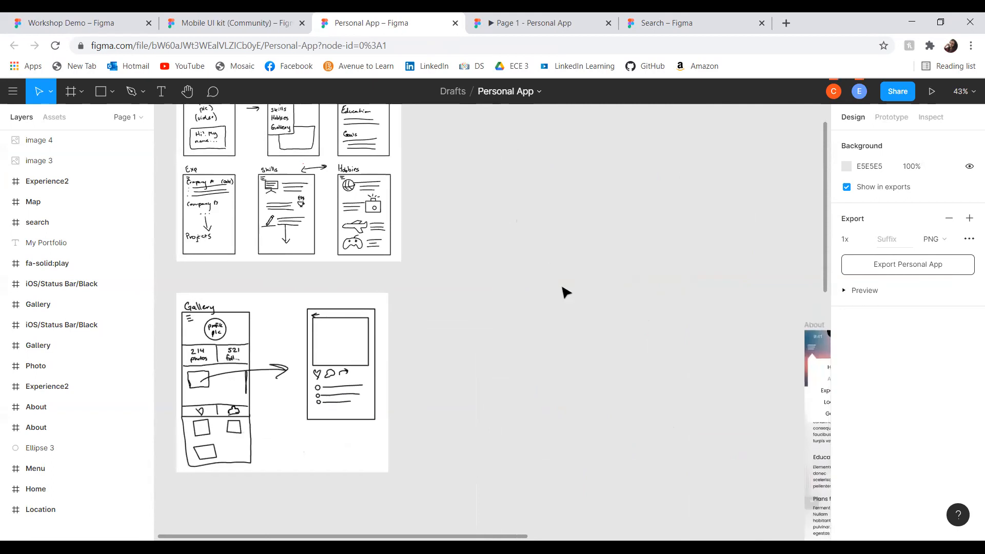
drag(577, 302, 403, 268)
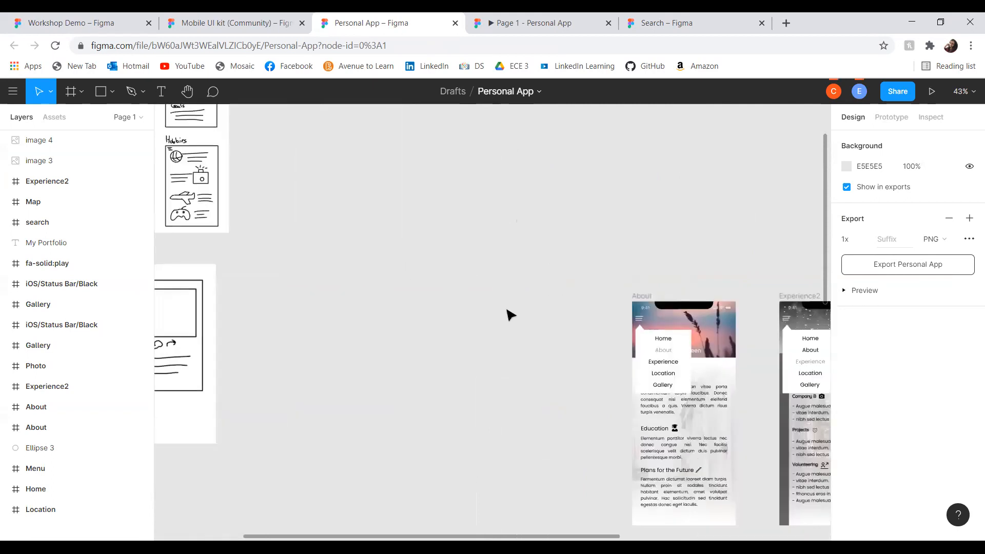
scroll(509, 315, down, 5)
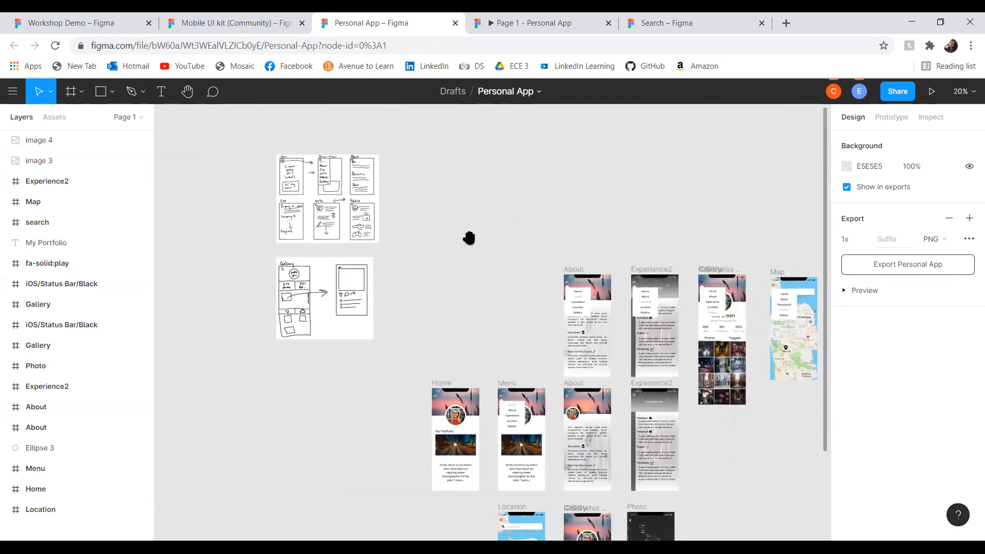
drag(479, 251, 455, 196)
drag(444, 343, 418, 317)
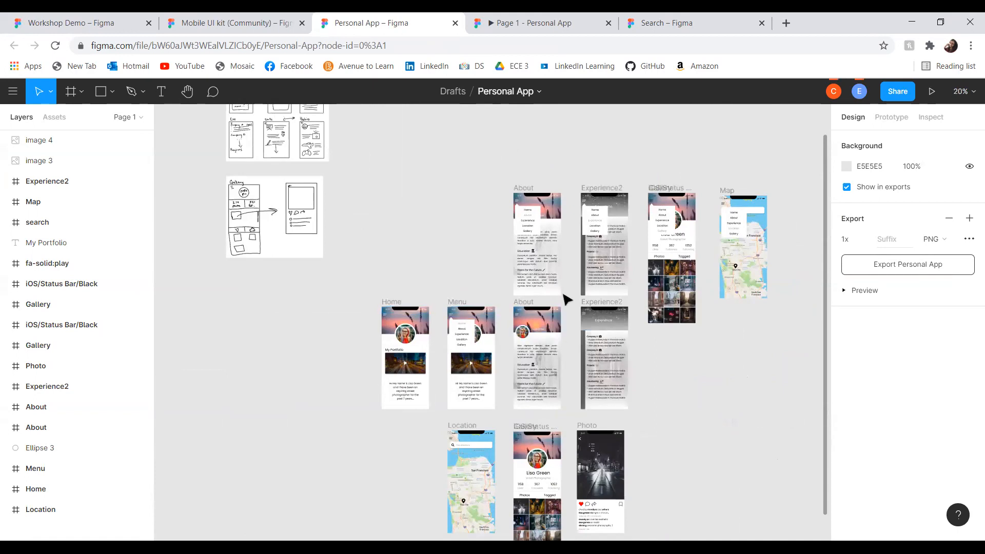
scroll(726, 344, down, 2)
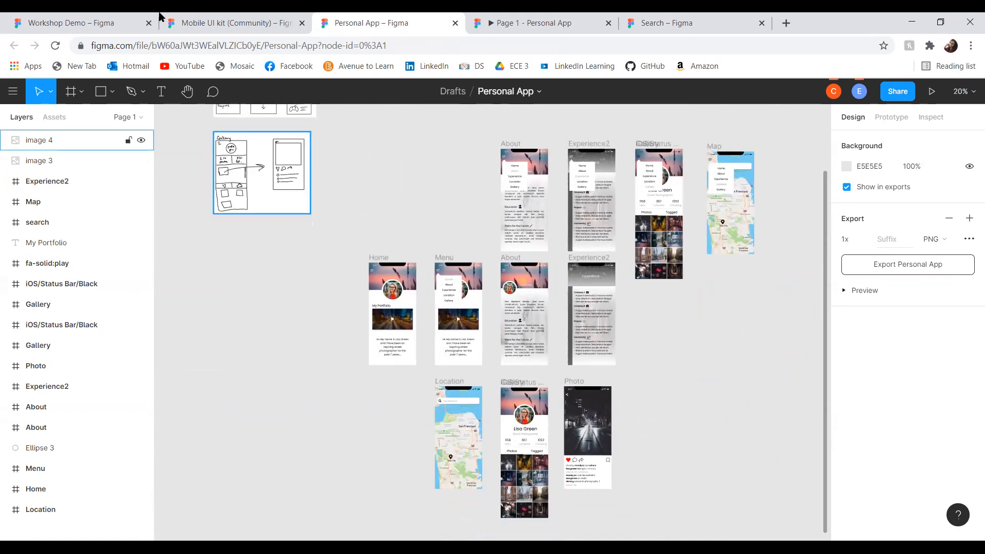
Return to the Mobile UI kit file and select its web address for sharing.
key(ctrl+shift+Tab)
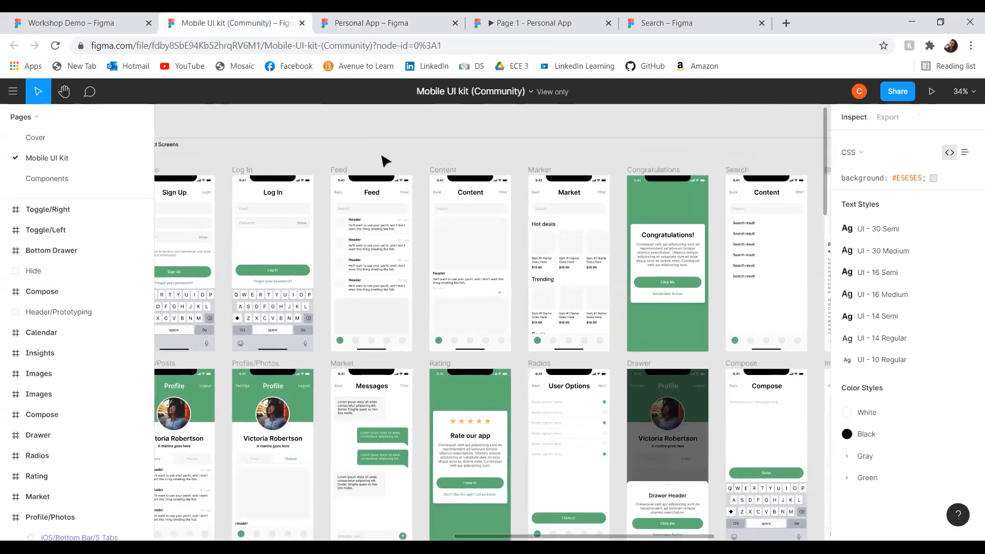
click(394, 48)
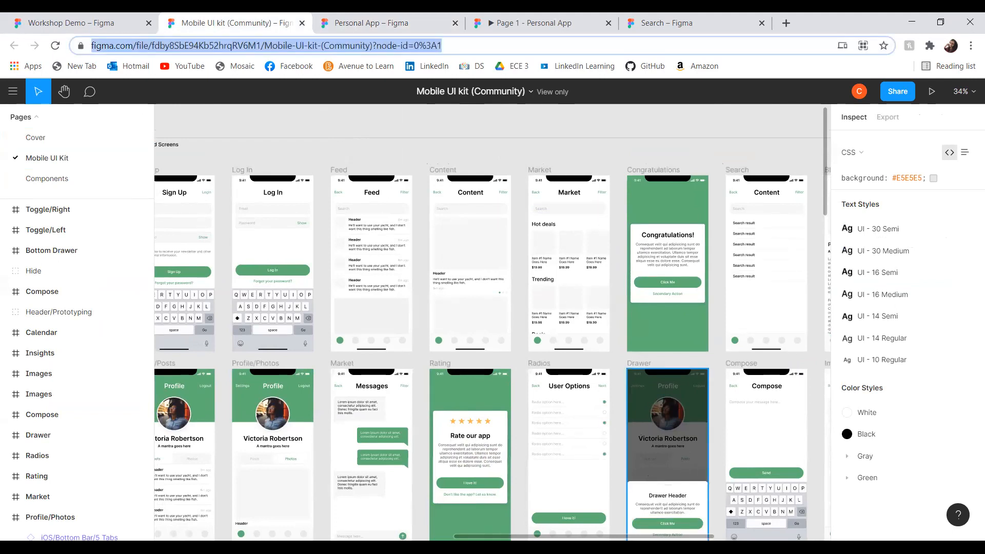
key(alt+Tab)
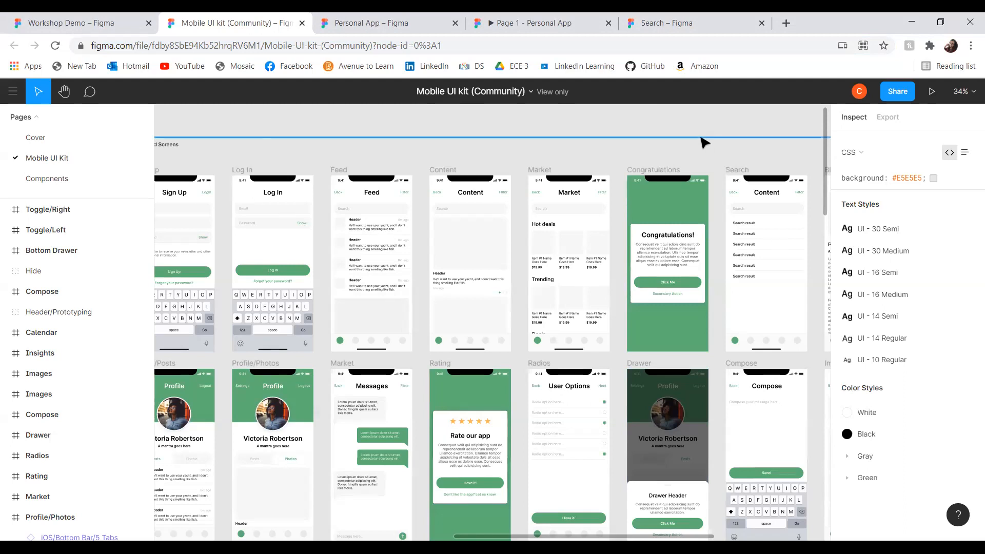
Switch to the Figma Community plugin search page and select its web address for sharing.
click(673, 17)
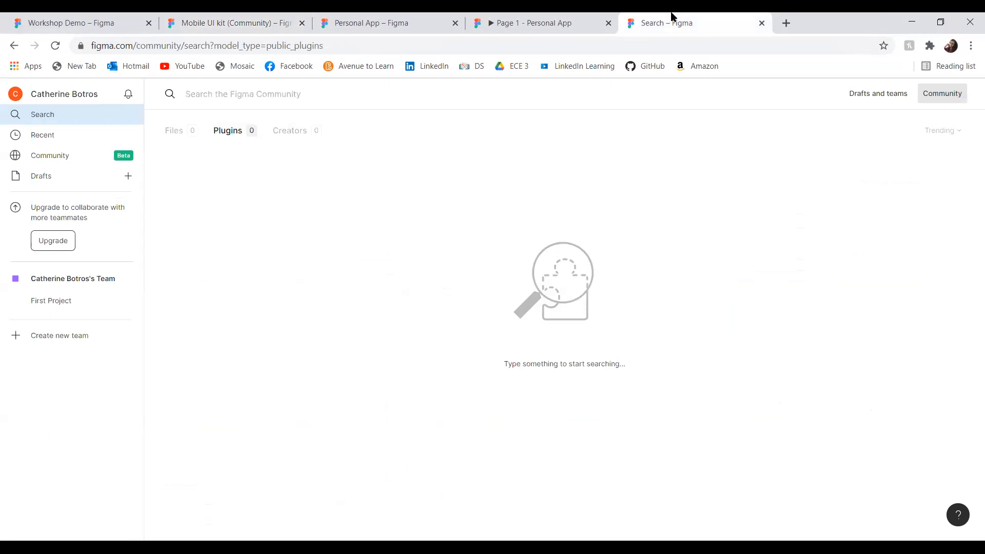
click(278, 45)
key(alt+Tab)
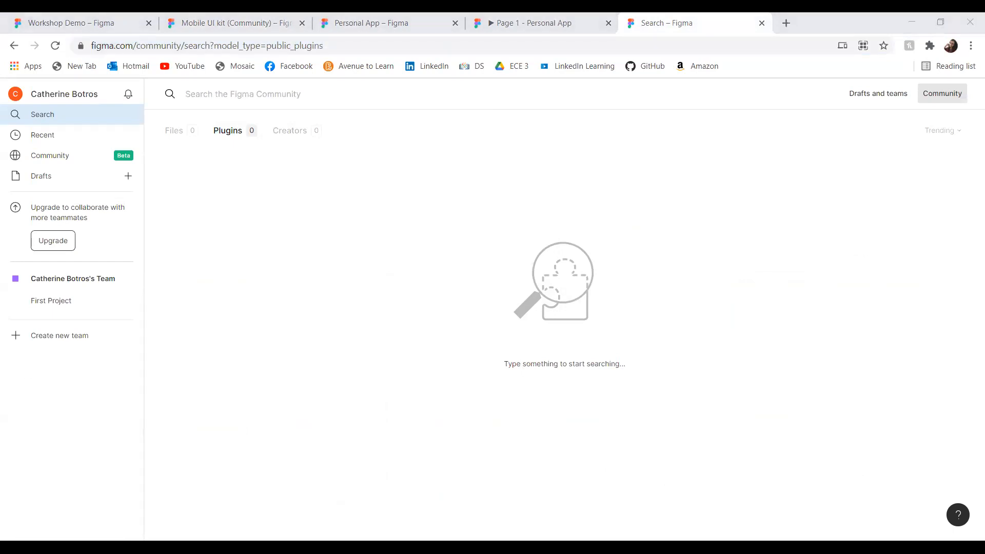
key(alt+Tab)
Search the Community plugins for "font awesome icons".
text(font)
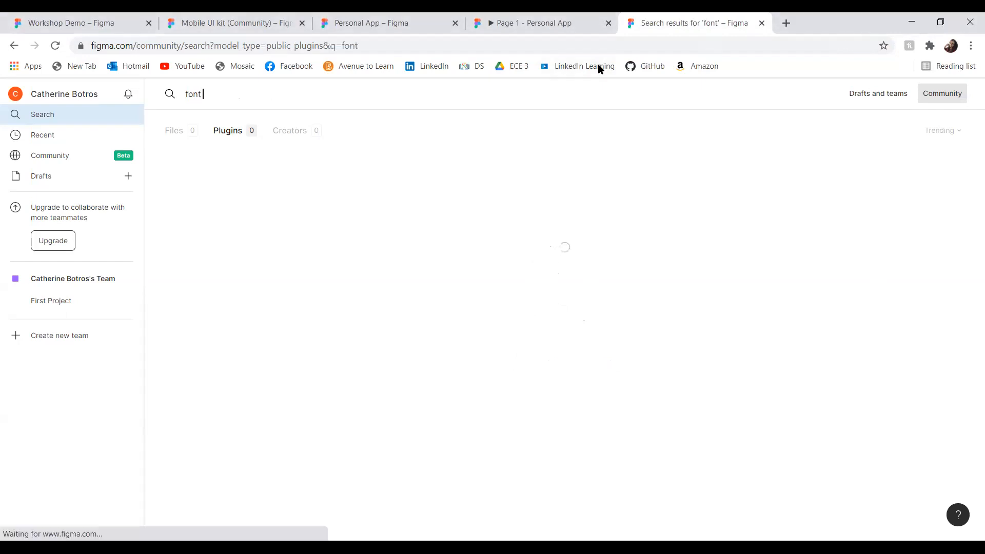
text( awesome icon)
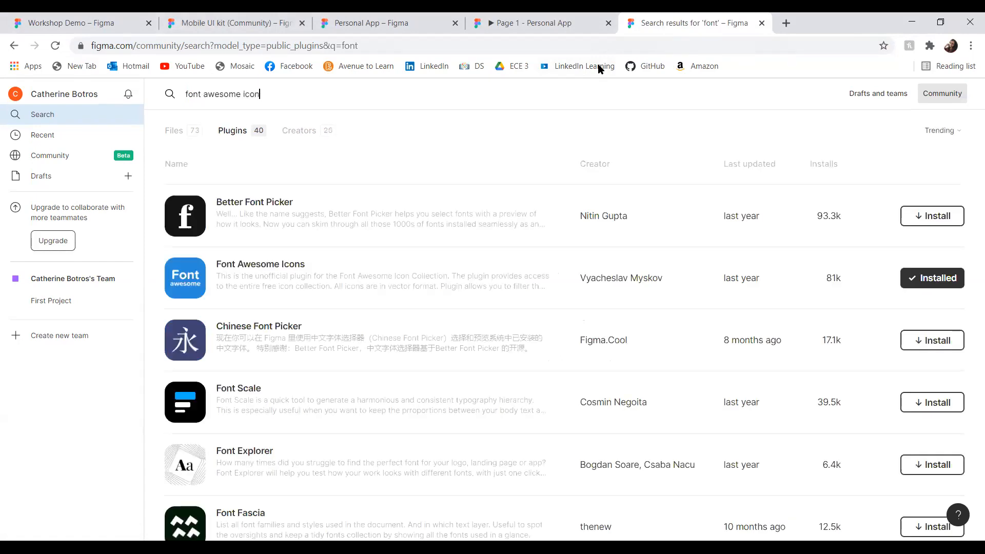
text(s)
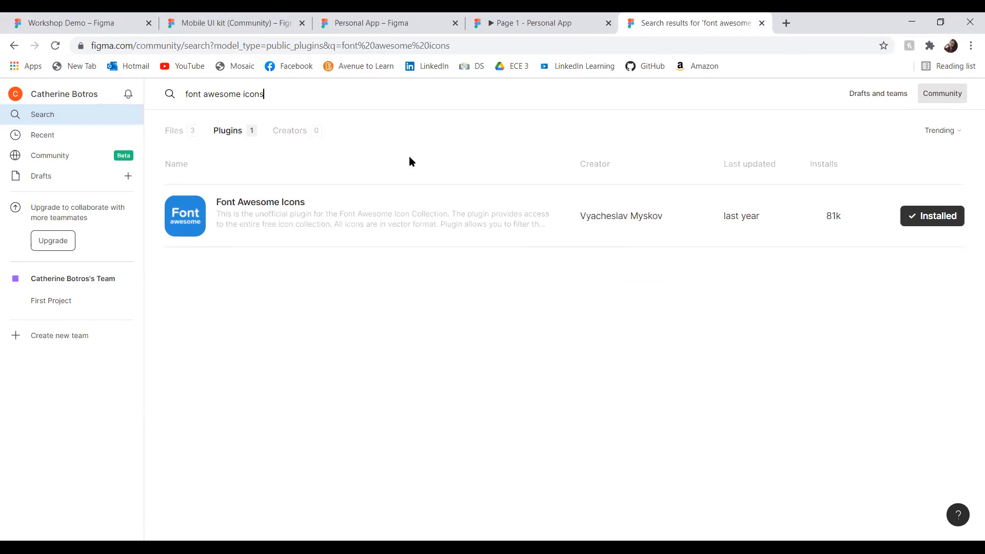
Replace the Community plugin search with "lorem ipsum".
key(BackSpace)
key(BackSpace)
key(BackSpace)
key(BackSpace)
key(BackSpace)
key(BackSpace)
key(BackSpace)
key(BackSpace)
key(BackSpace)
key(BackSpace)
key(BackSpace)
key(BackSpace)
key(BackSpace)
key(BackSpace)
key(BackSpace)
key(BackSpace)
key(BackSpace)
key(BackSpace)
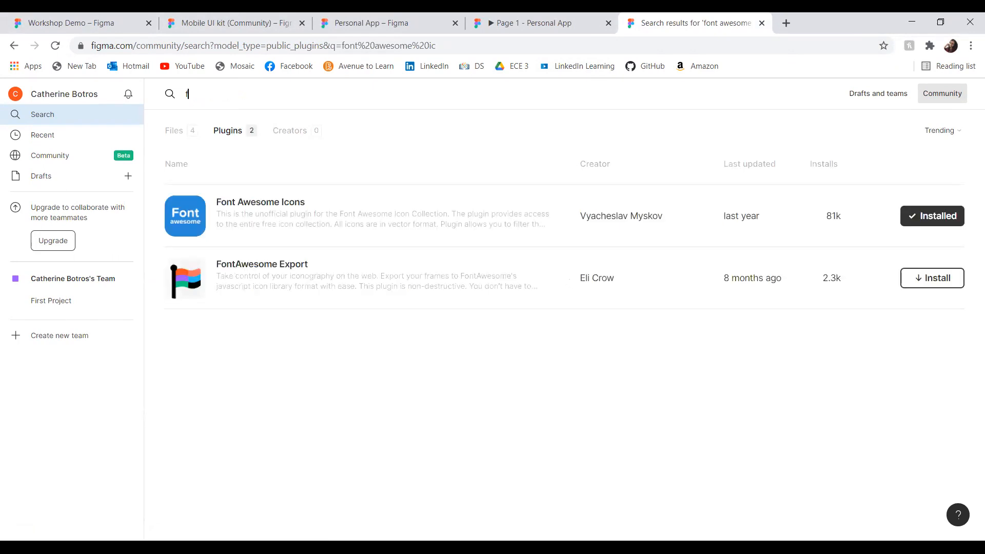
text(lorem)
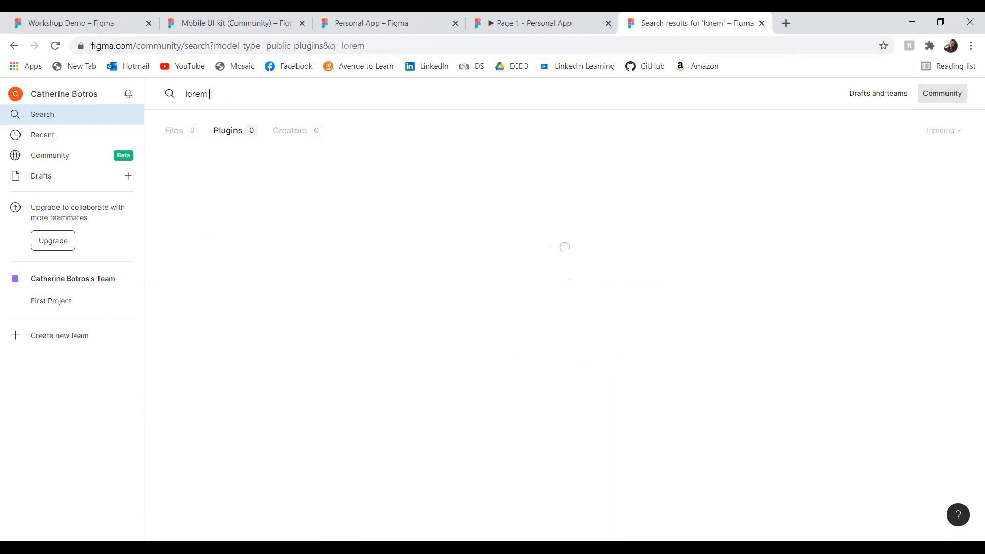
text( ipsum)
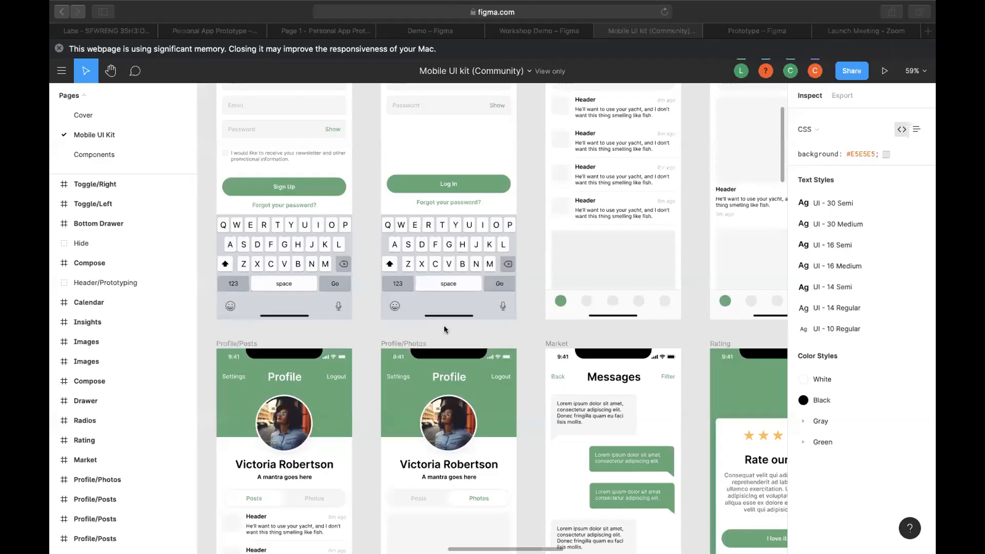
Copy the Sign Up screen frame from the Mobile UI kit file and paste it into the empty Workshop Demo file.
scroll(321, 288, up, 5)
scroll(321, 288, left, 3)
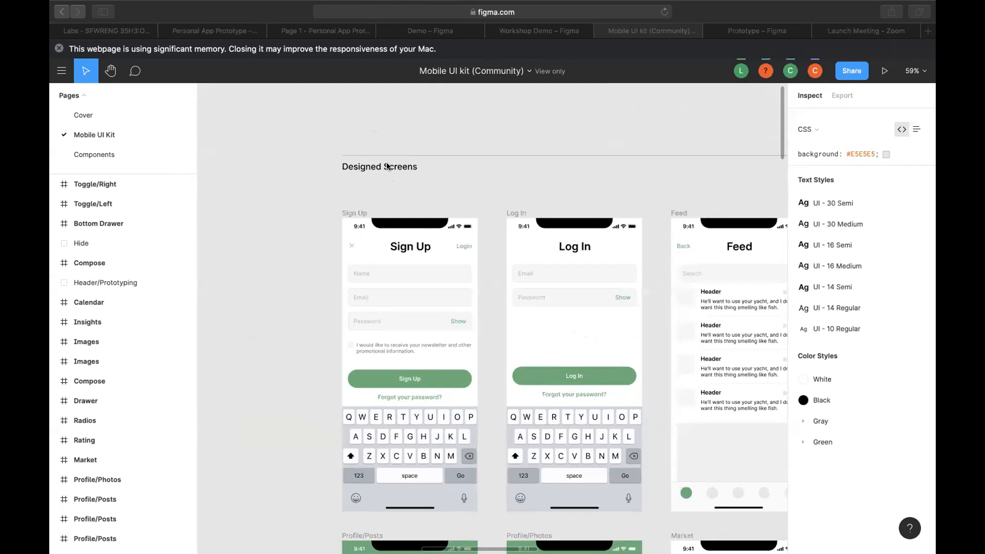
click(506, 77)
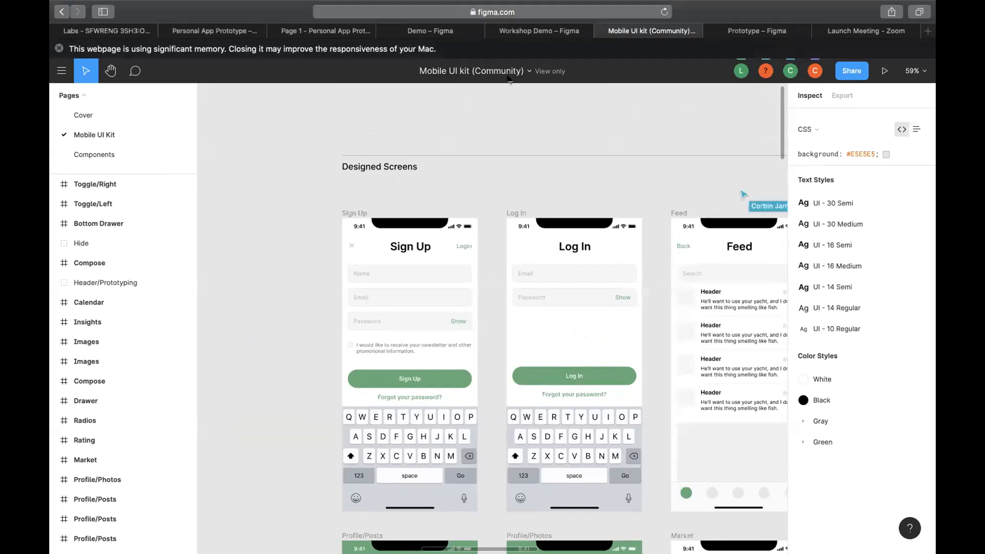
click(358, 212)
scroll(390, 264, down, 3)
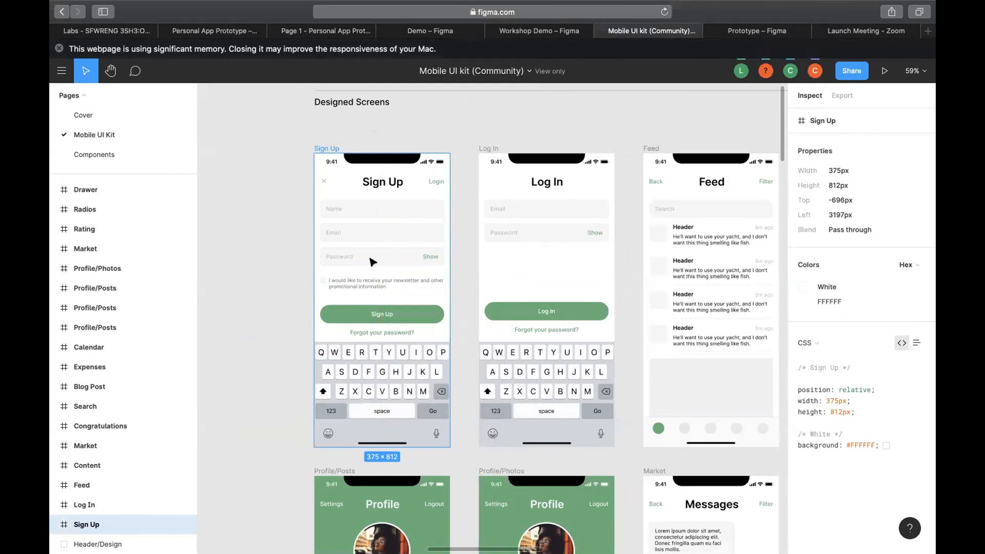
scroll(361, 168, up, 3)
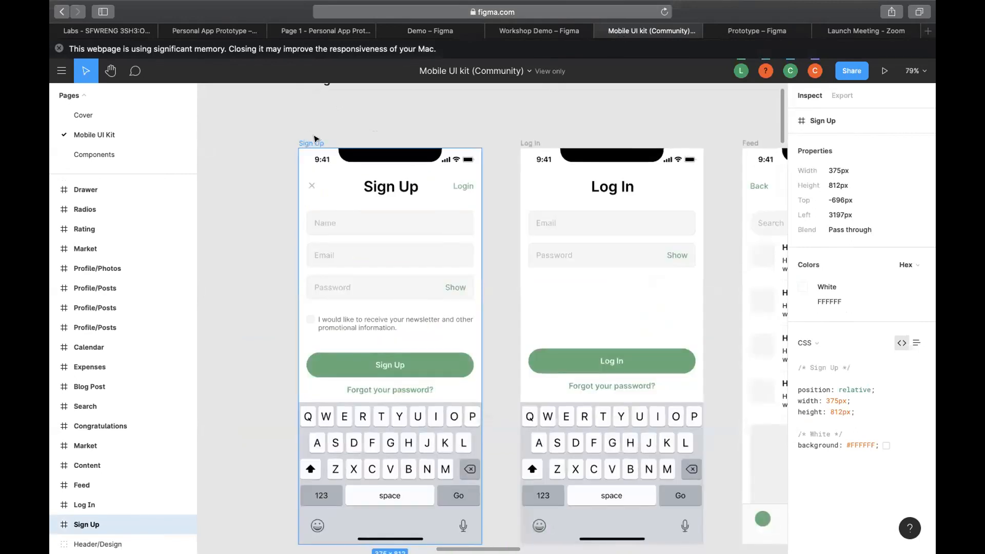
click(533, 31)
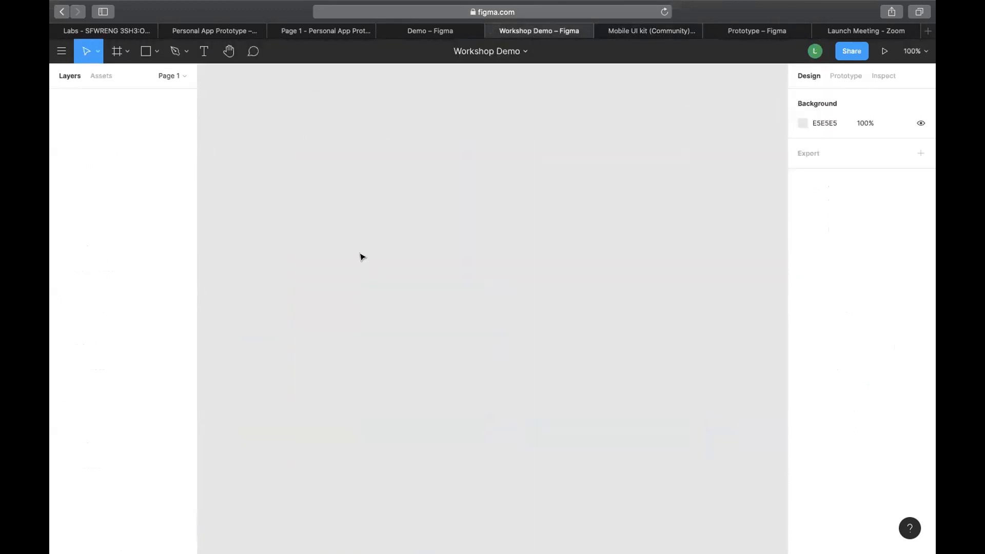
click(433, 33)
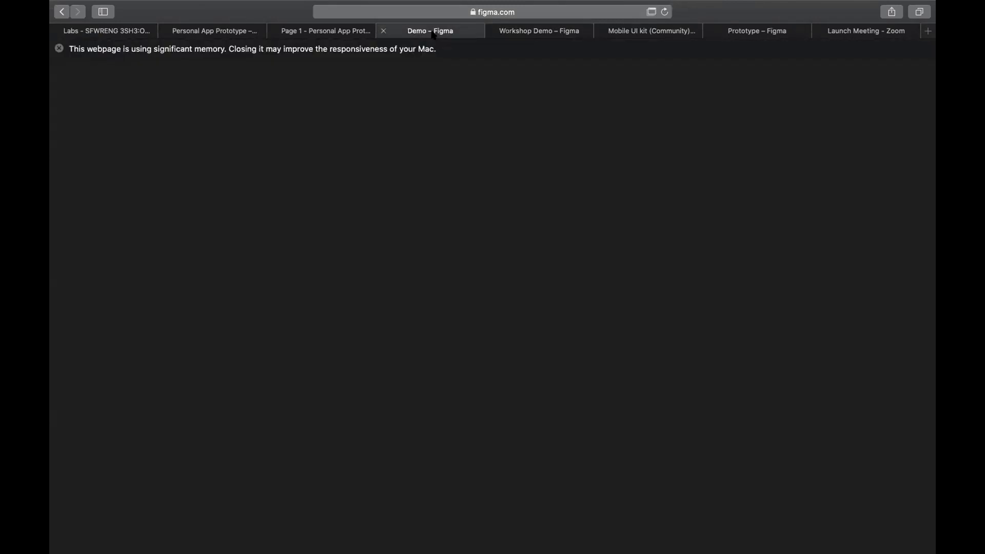
click(514, 32)
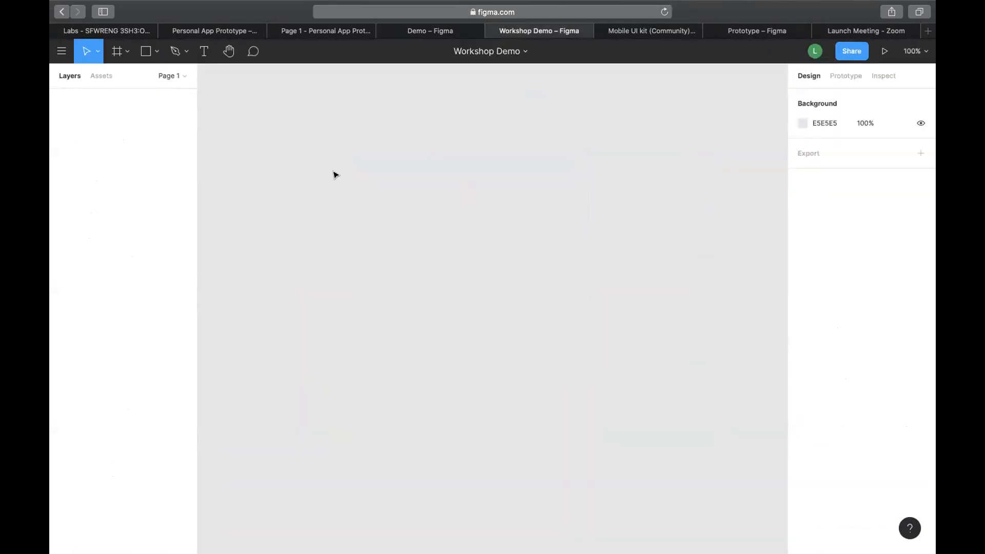
key(super+v)
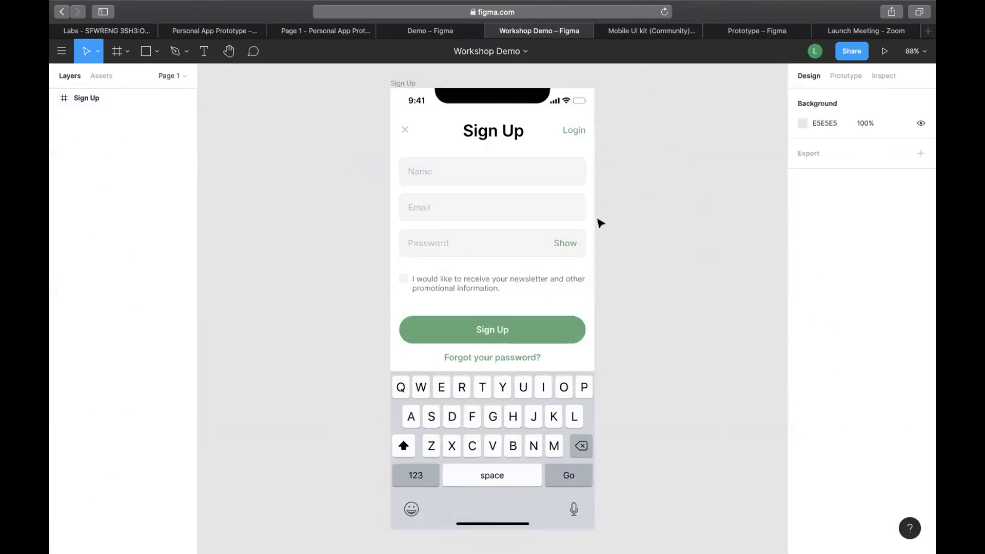
scroll(598, 220, right, 2)
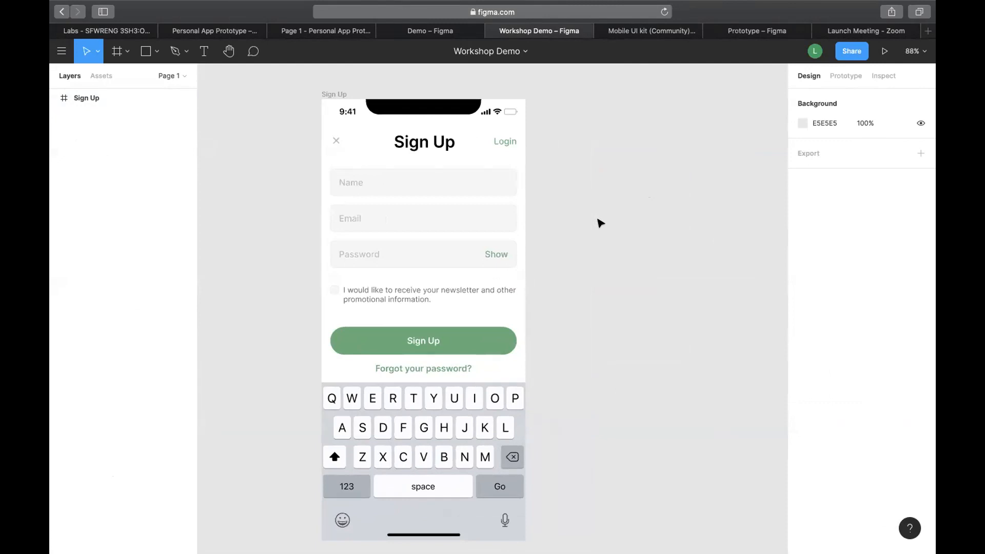
scroll(601, 224, left, 3)
scroll(567, 95, down, 3)
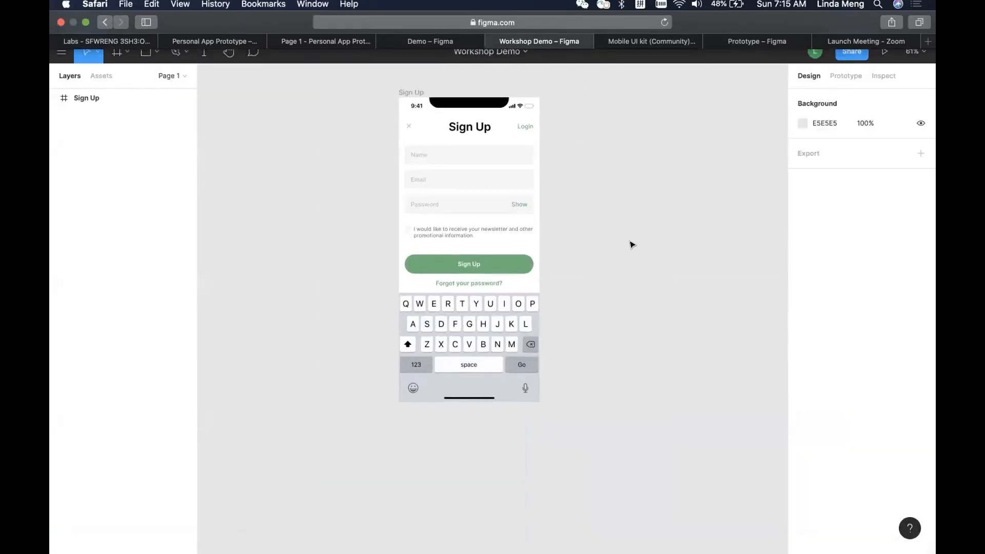
scroll(629, 240, up, 2)
scroll(630, 241, right, 2)
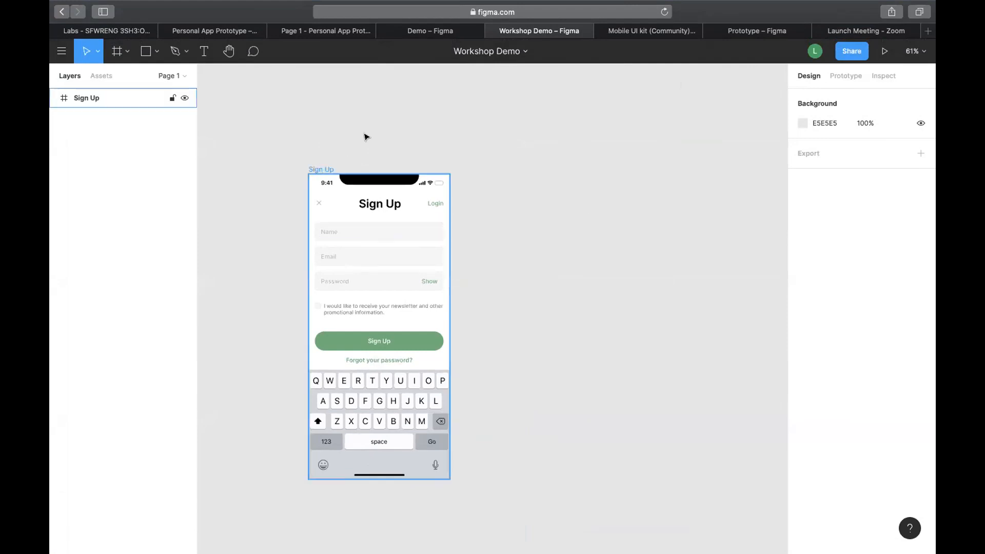
key(shift+0)
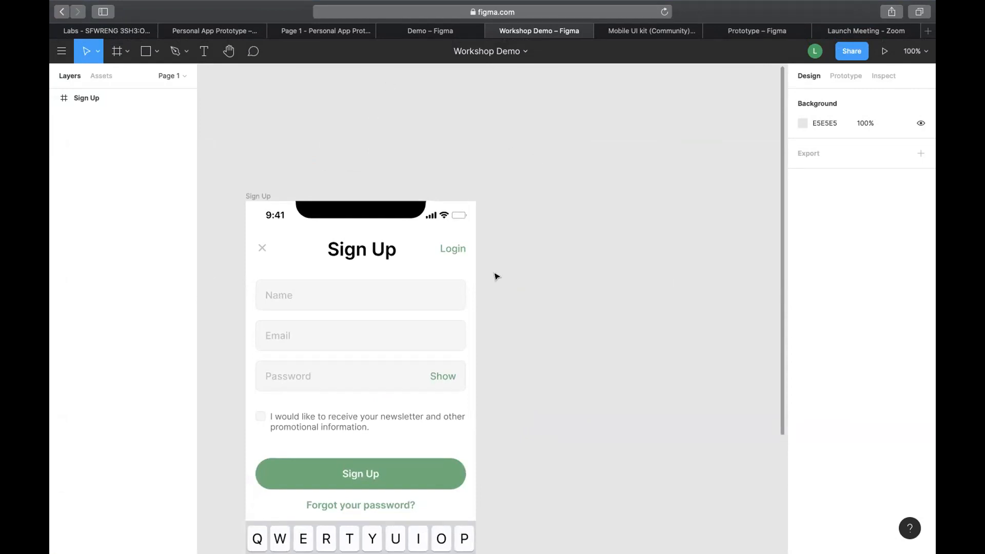
scroll(497, 276, down, 4)
scroll(501, 275, down, 2)
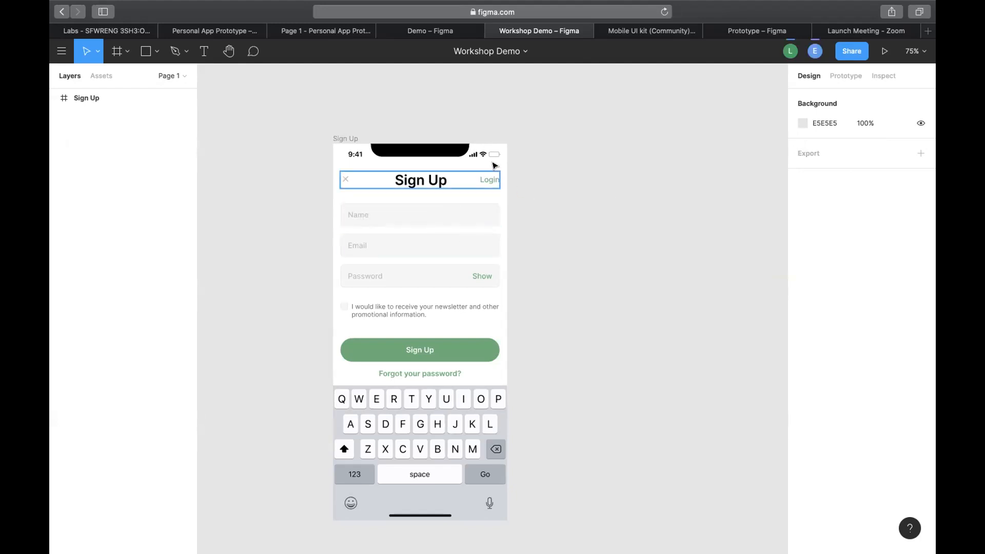
scroll(538, 170, down, 1)
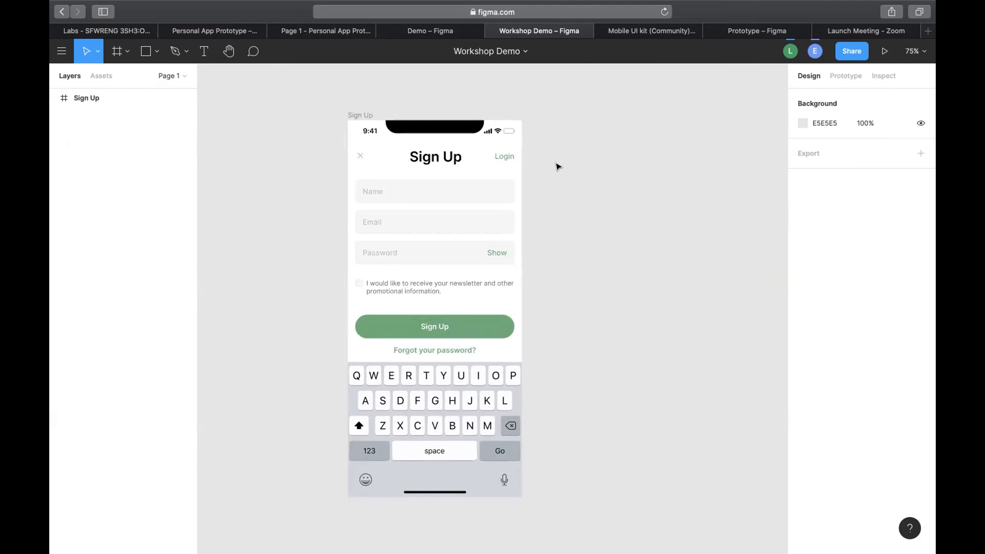
scroll(565, 128, down, 2)
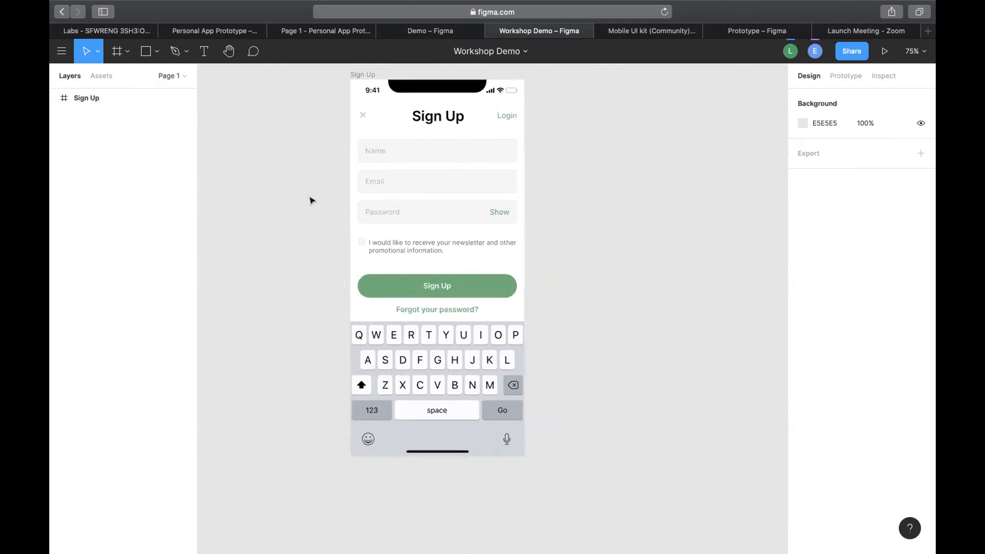
scroll(312, 199, down, 4)
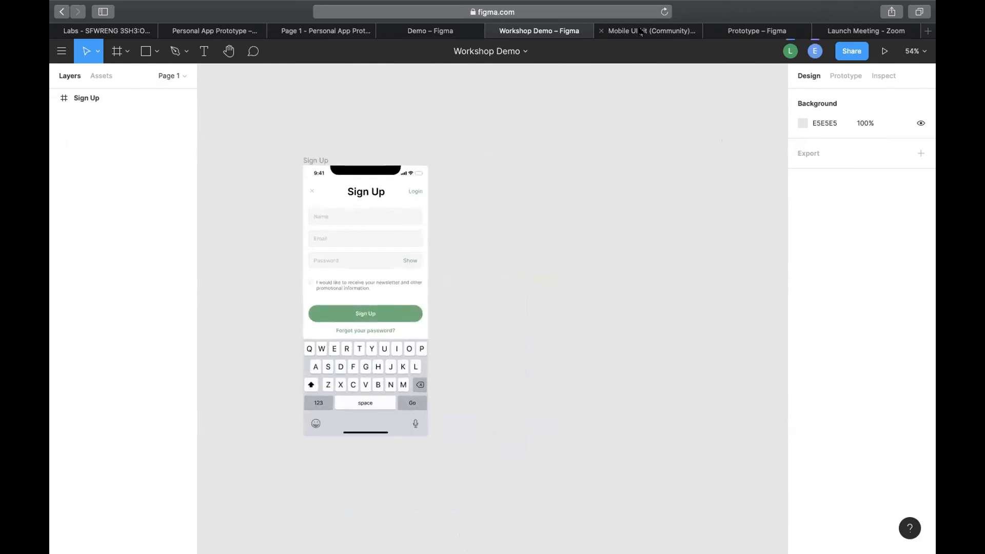
Switch back to the Mobile UI kit file and look over its designed screens around the Sign Up frame.
click(641, 31)
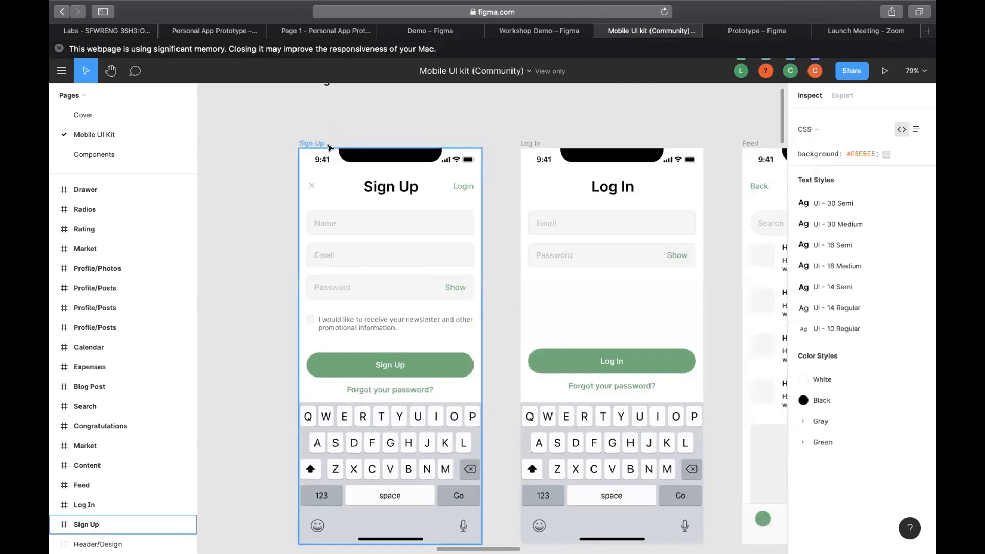
scroll(386, 288, down, 6)
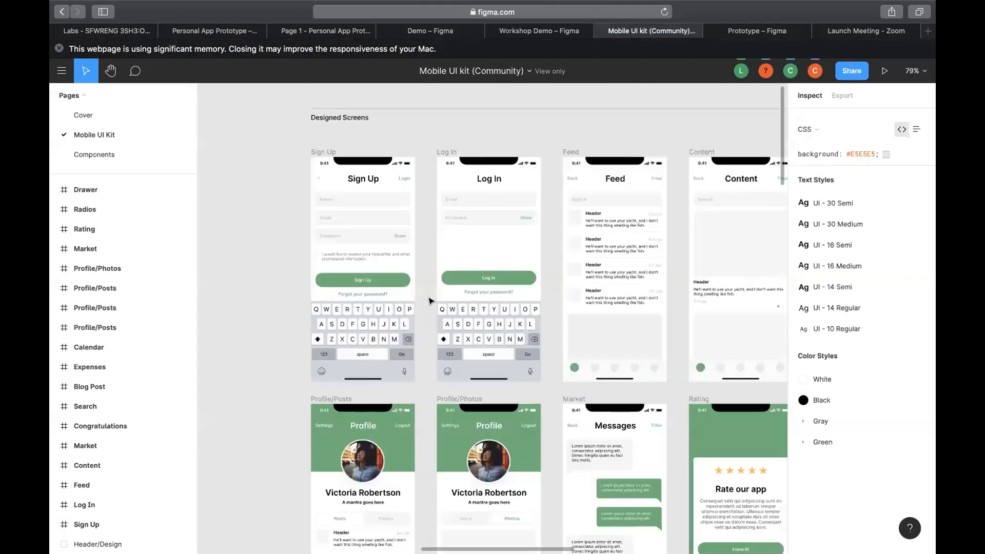
scroll(393, 318, up, 5)
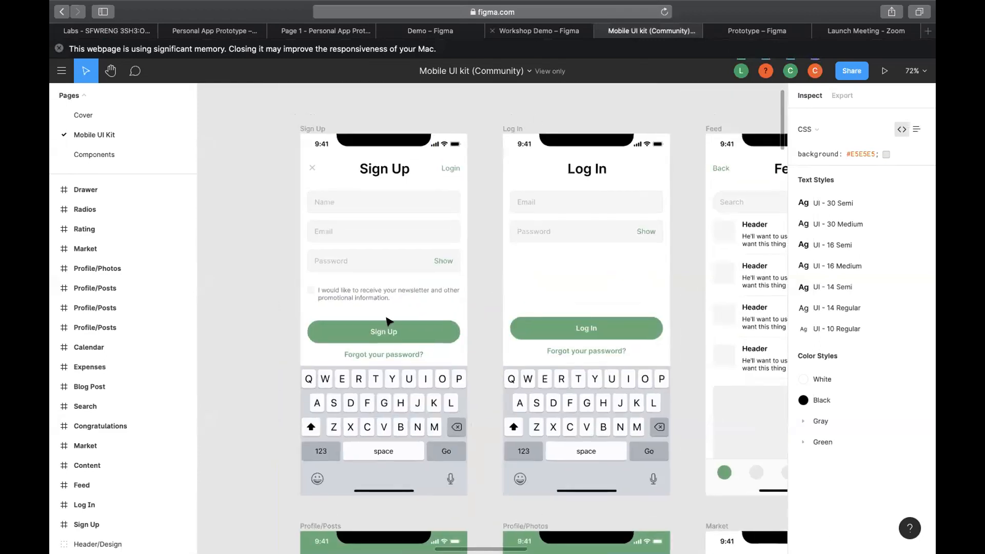
In the Workshop Demo file, delete the page header and the Name, Email and Password input fields from the Sign Up frame.
click(533, 32)
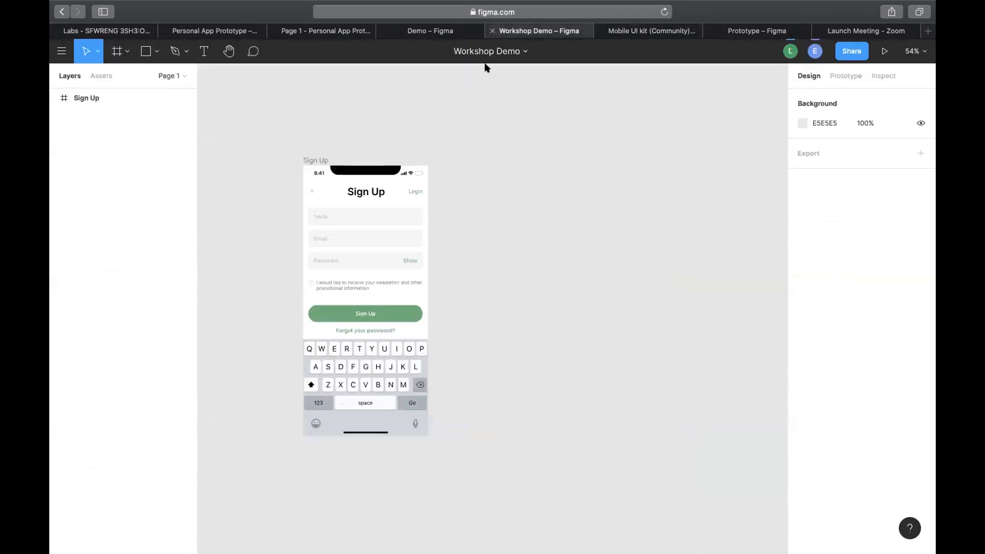
scroll(334, 191, up, 5)
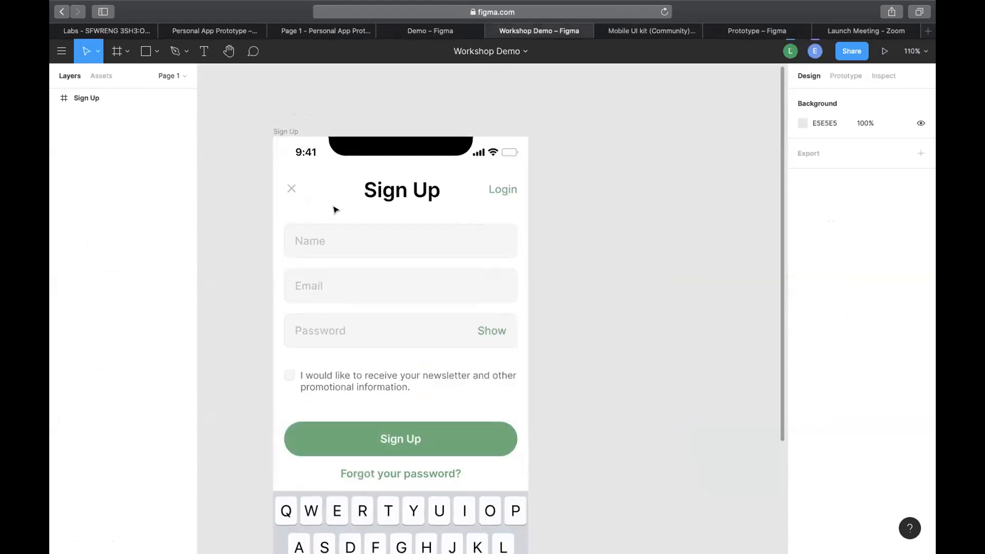
click(338, 191)
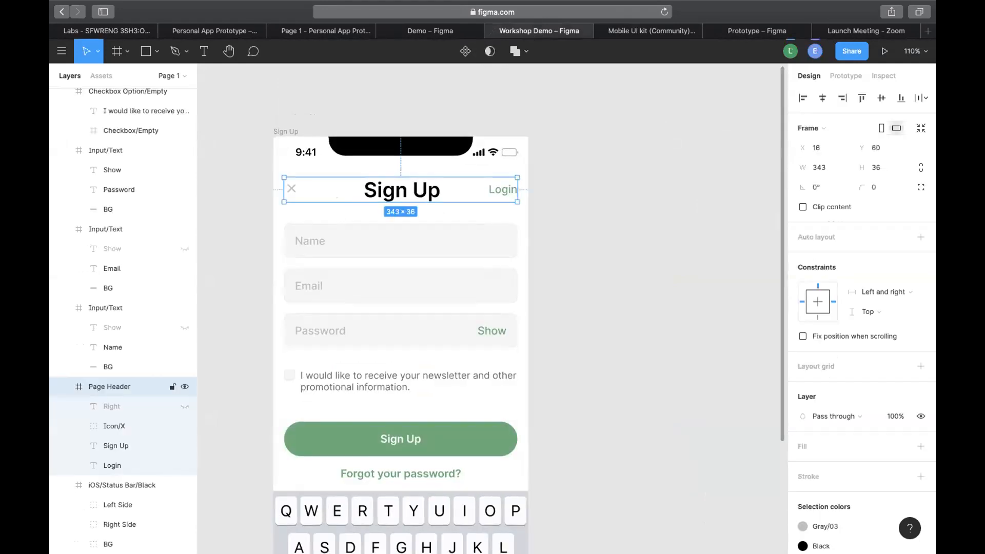
key(Delete)
click(380, 238)
key(Delete)
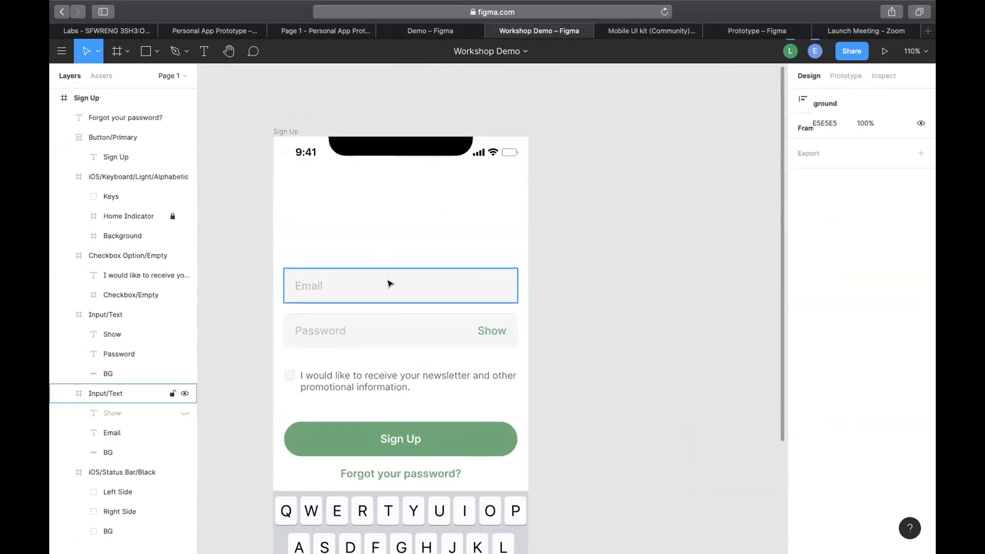
key(Delete)
click(385, 329)
key(Delete)
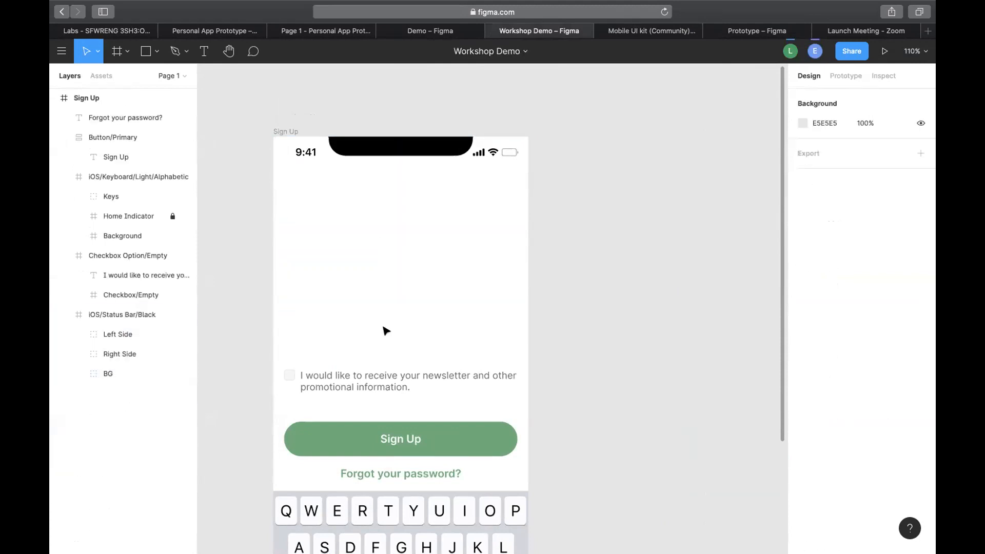
Delete the newsletter text and checkbox, the Sign Up button, the forgot-password link and the keyboard from the Sign Up frame.
scroll(386, 330, down, 4)
click(368, 280)
key(Delete)
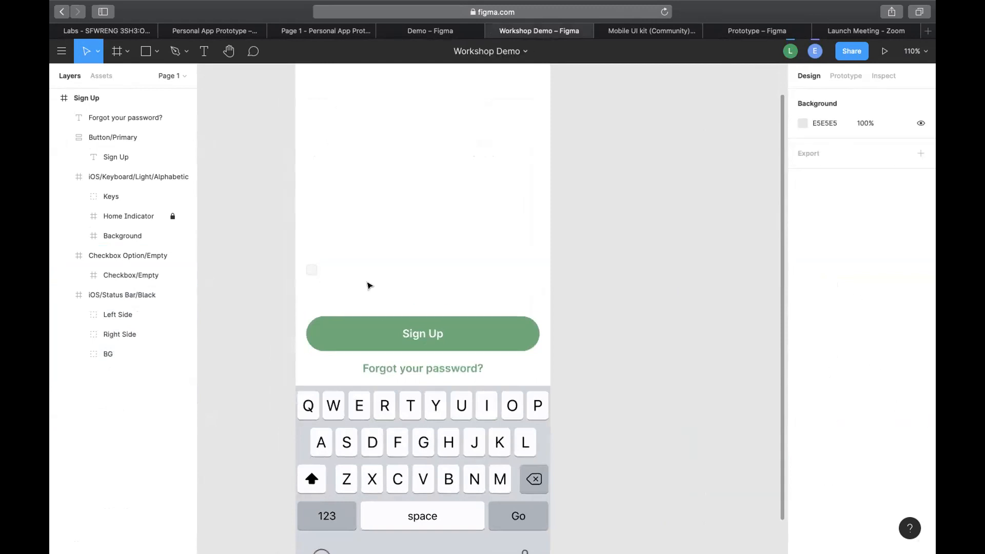
click(364, 325)
key(Delete)
click(313, 272)
key(Delete)
click(413, 367)
key(Delete)
click(408, 433)
key(Delete)
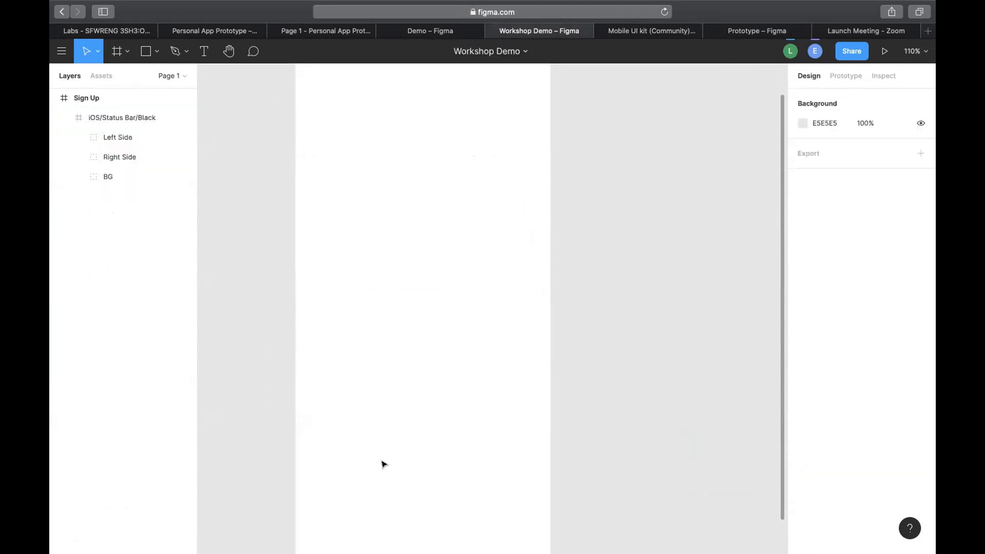
scroll(382, 462, down, 5)
scroll(443, 242, up, 8)
scroll(443, 242, left, 2)
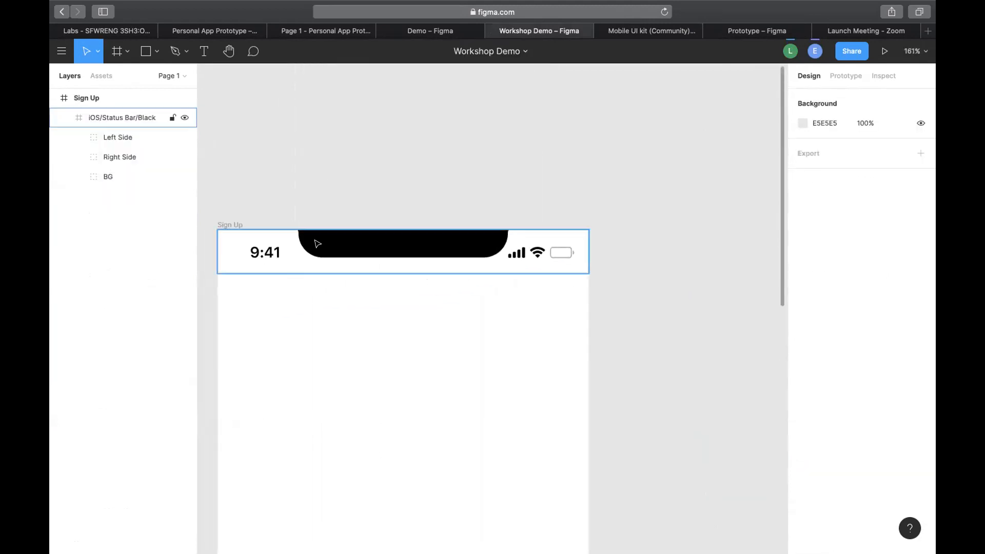
scroll(318, 293, down, 2)
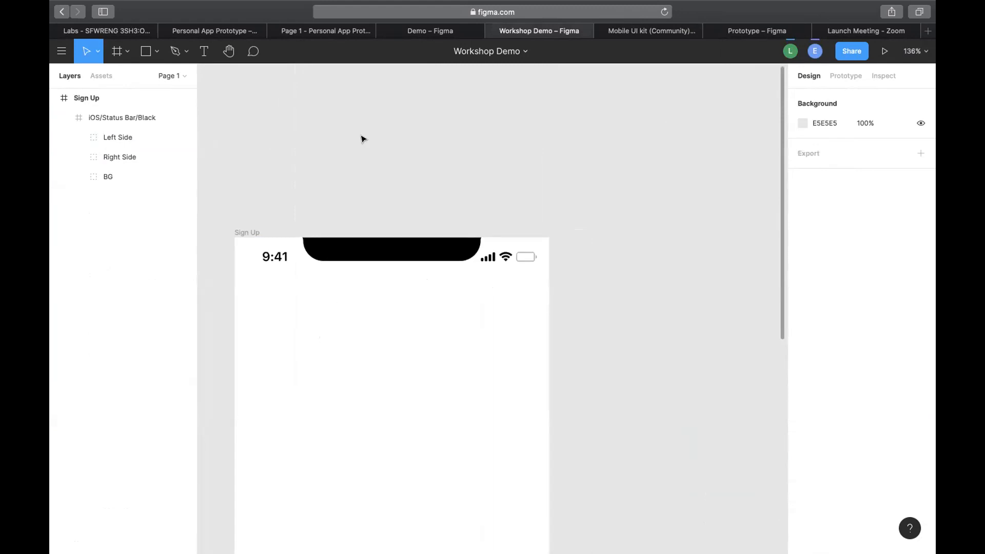
scroll(362, 138, down, 3)
Switch to the Demo file and examine the finished Home screen's header photo, profile picture, video thumbnail and introduction text.
click(423, 32)
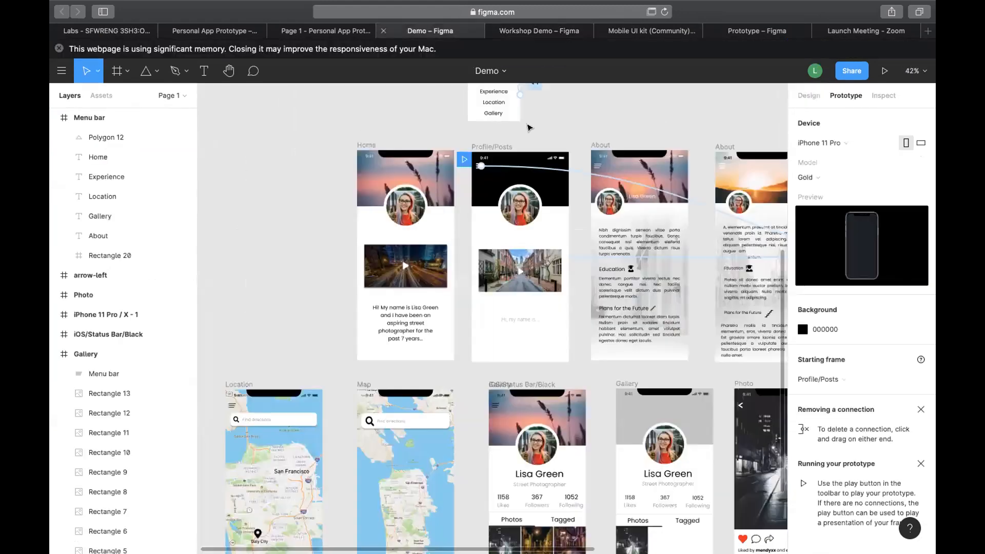
scroll(408, 198, up, 5)
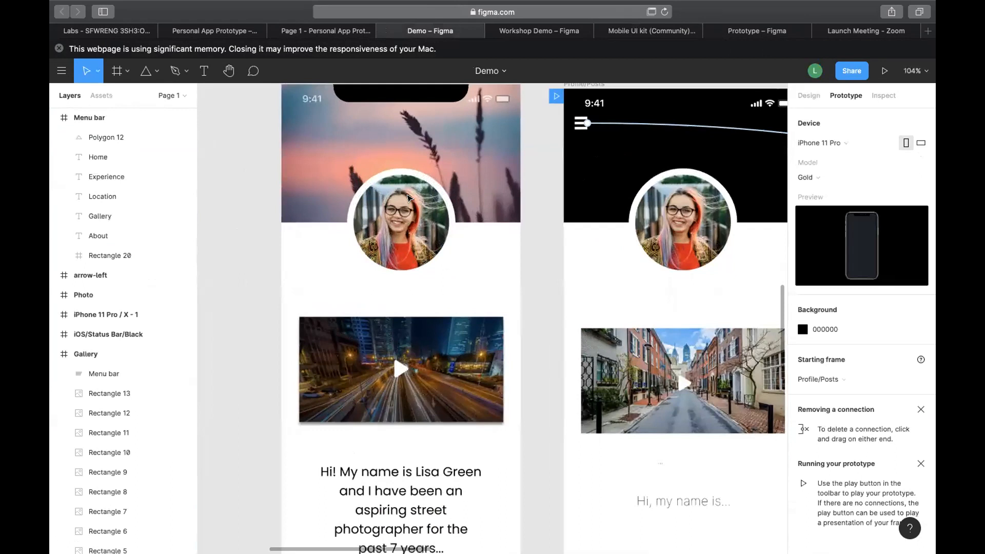
scroll(408, 198, down, 3)
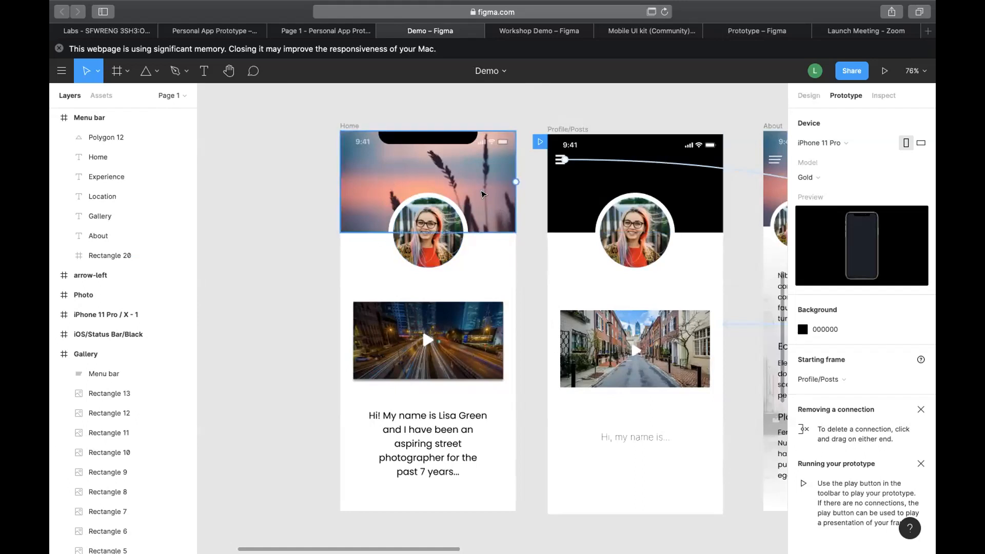
scroll(521, 258, down, 3)
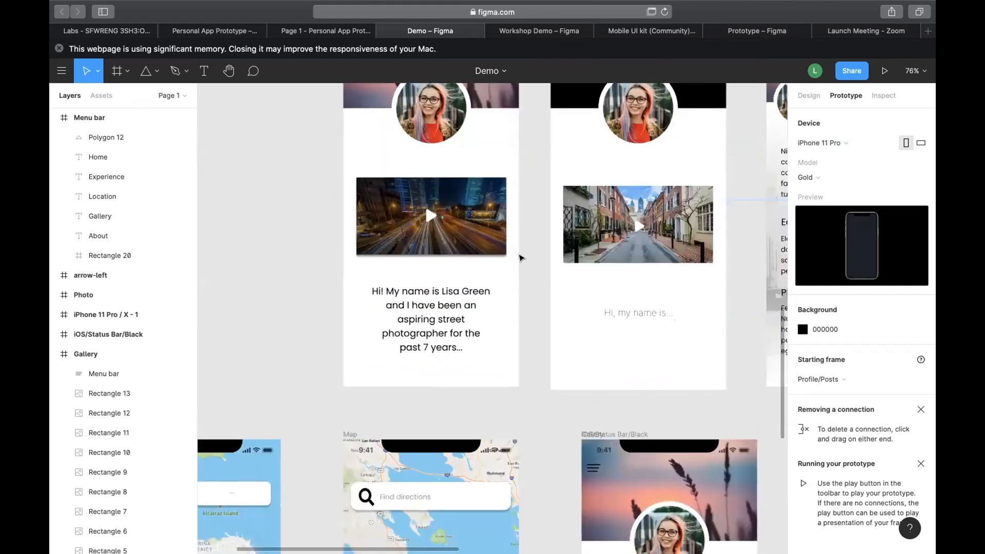
Switch to the Workshop Demo file and draw a rectangle about 324 by 188 below the Sign Up frame's status bar.
scroll(521, 258, up, 3)
scroll(521, 258, up, 1)
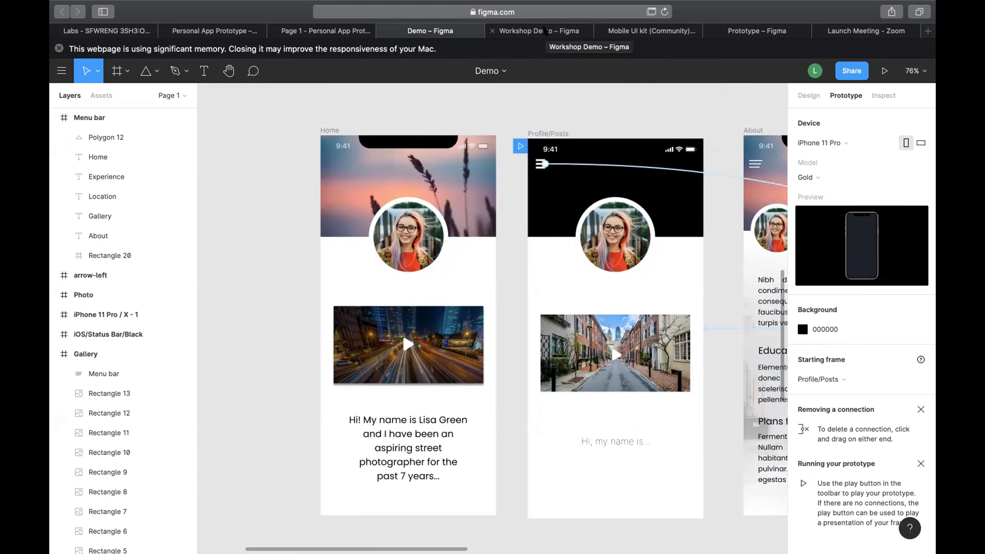
click(545, 29)
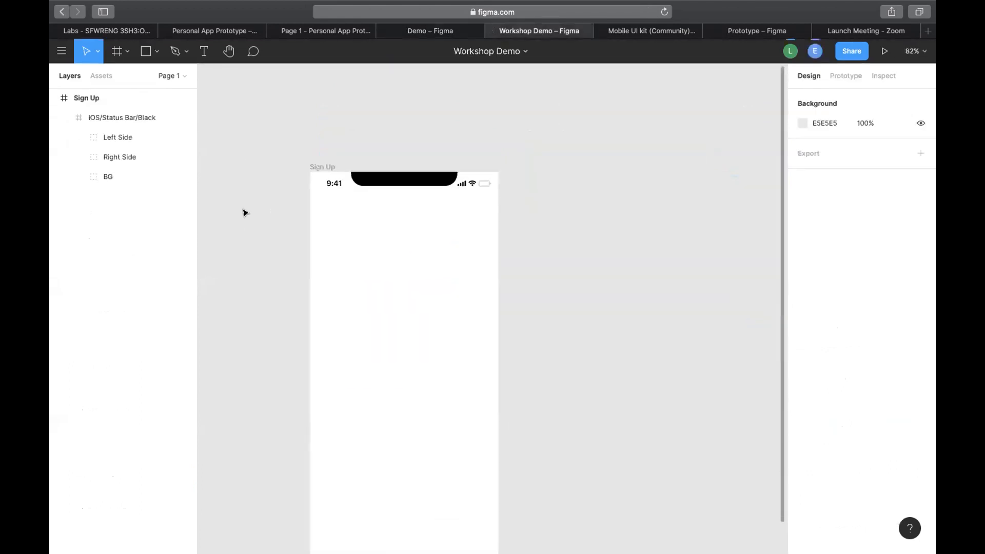
click(157, 51)
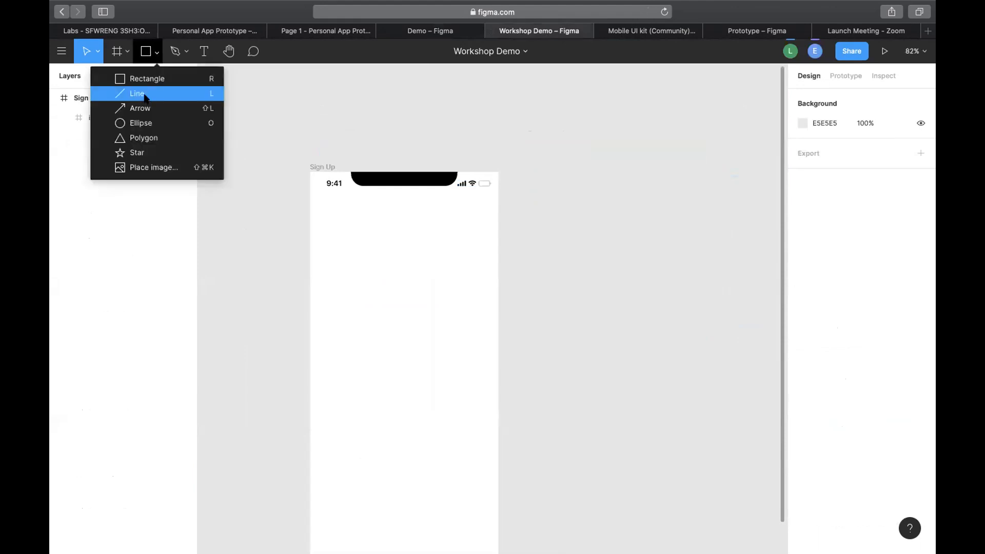
click(149, 79)
scroll(344, 151, up, 5)
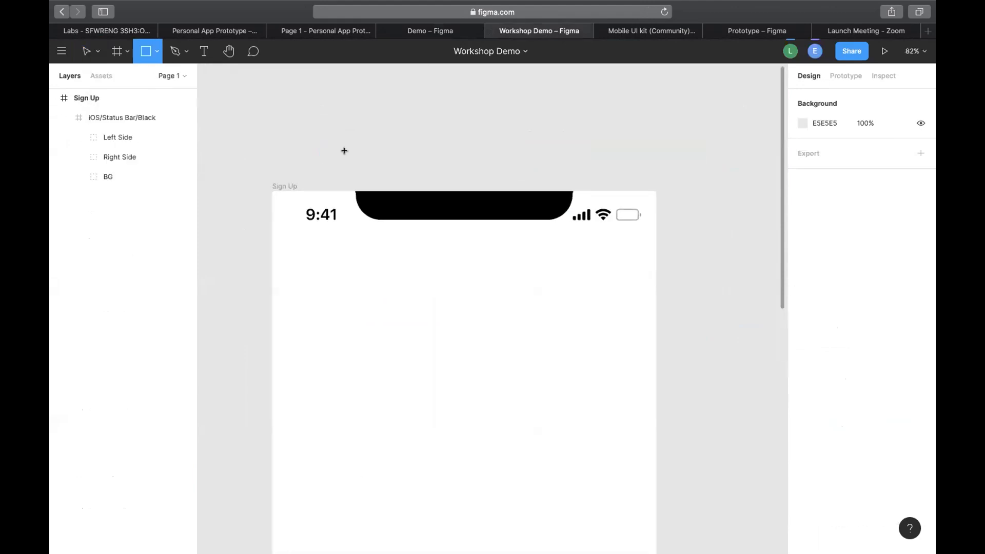
scroll(312, 224, down, 3)
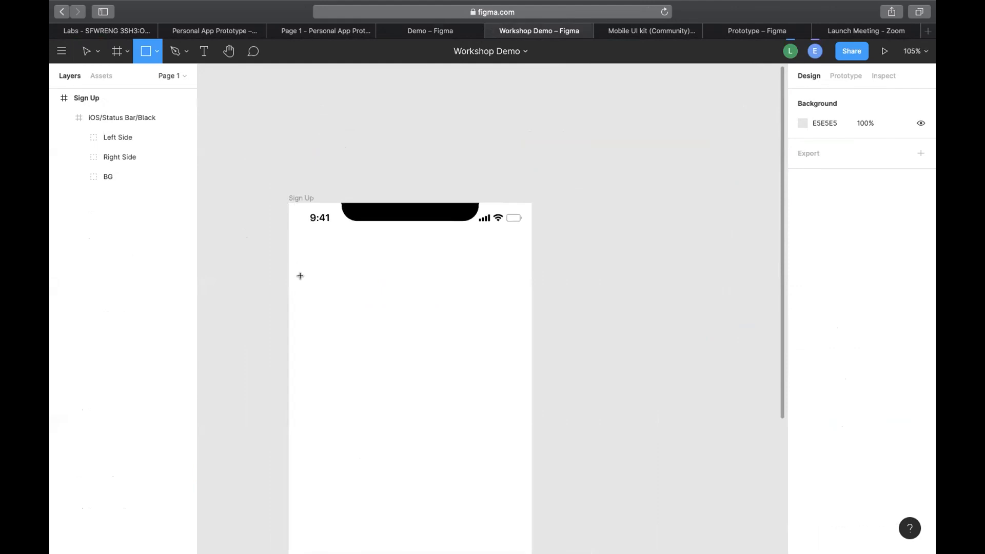
mouse_move(300, 274)
mouse_down()
mouse_move(498, 401)
mouse_move(510, 395)
mouse_up()
click(562, 249)
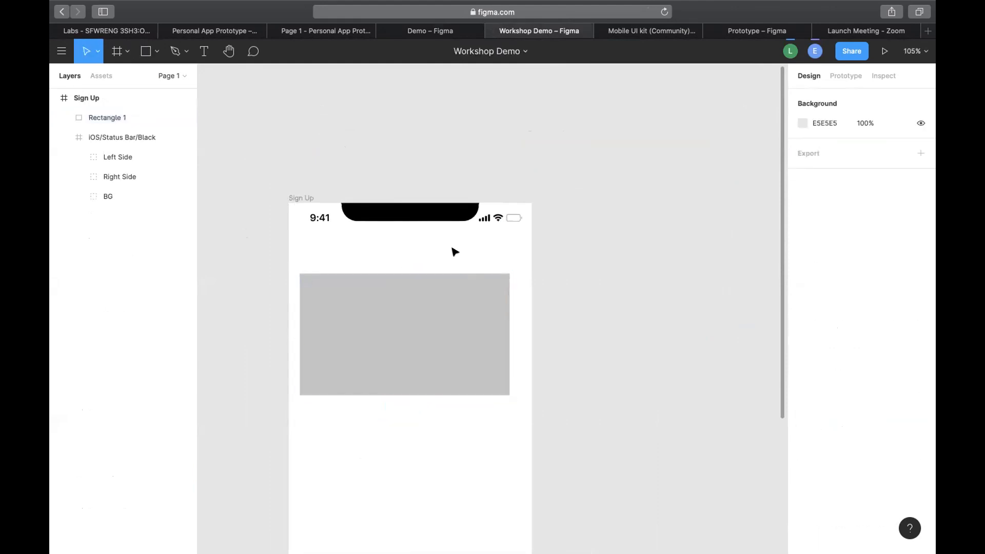
Make the rectangle 375 wide like the Sign Up frame and about 228 high, placed across the frame's upper edge as a header.
scroll(455, 251, down, 3)
scroll(401, 283, up, 5)
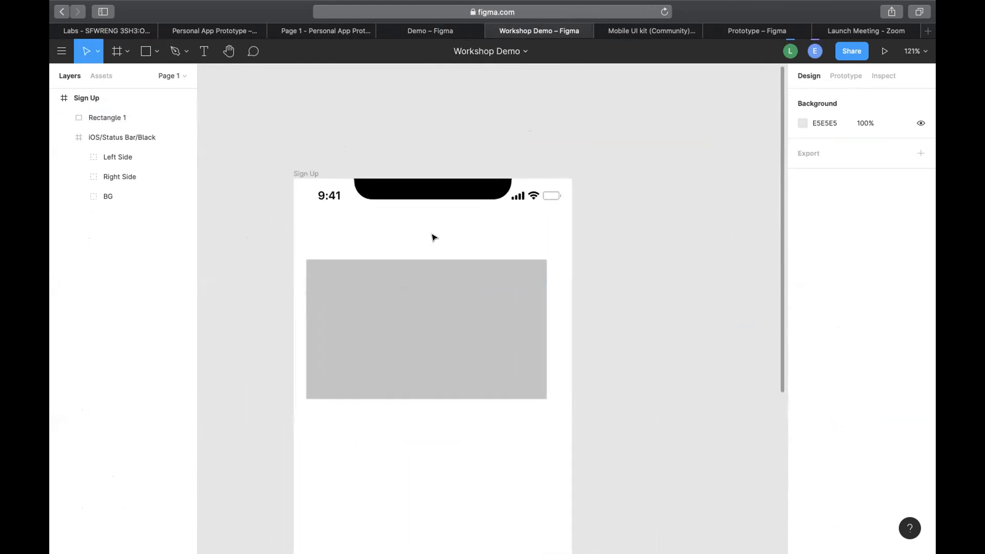
scroll(411, 277, down, 3)
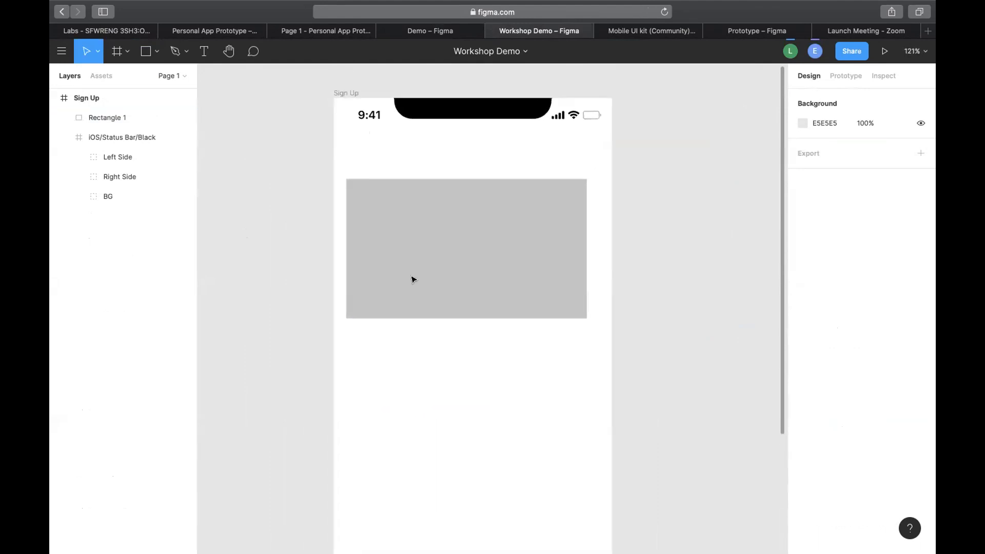
scroll(411, 279, down, 3)
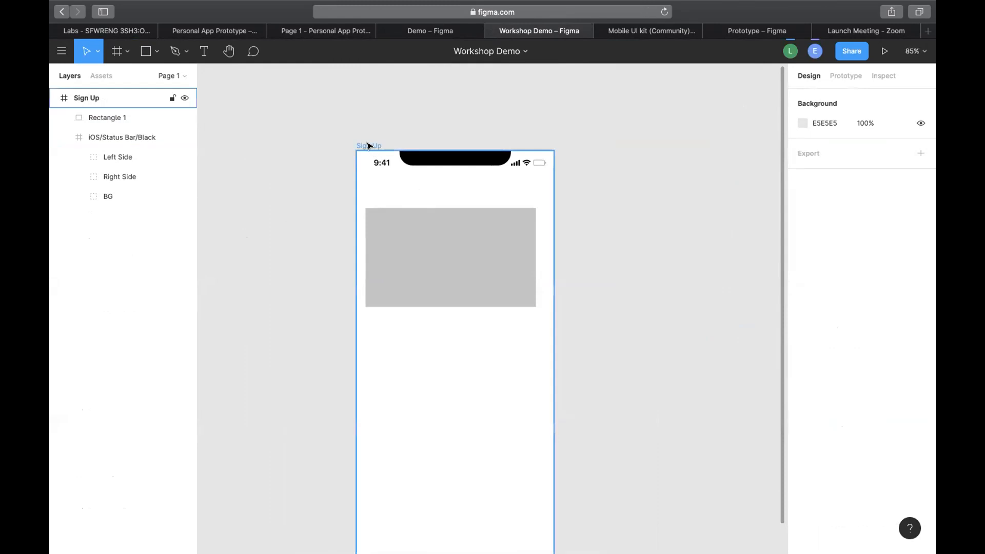
click(419, 186)
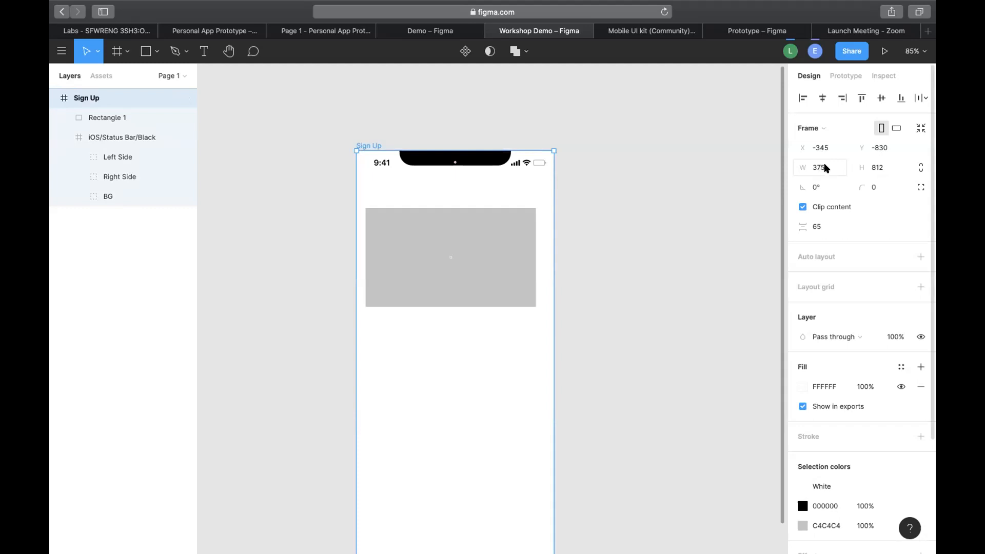
click(451, 343)
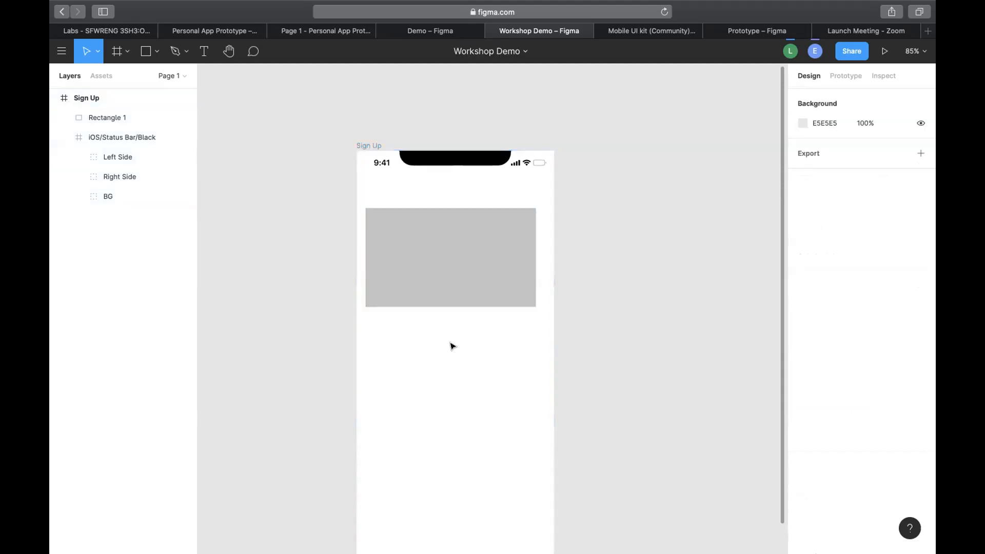
click(458, 244)
click(829, 148)
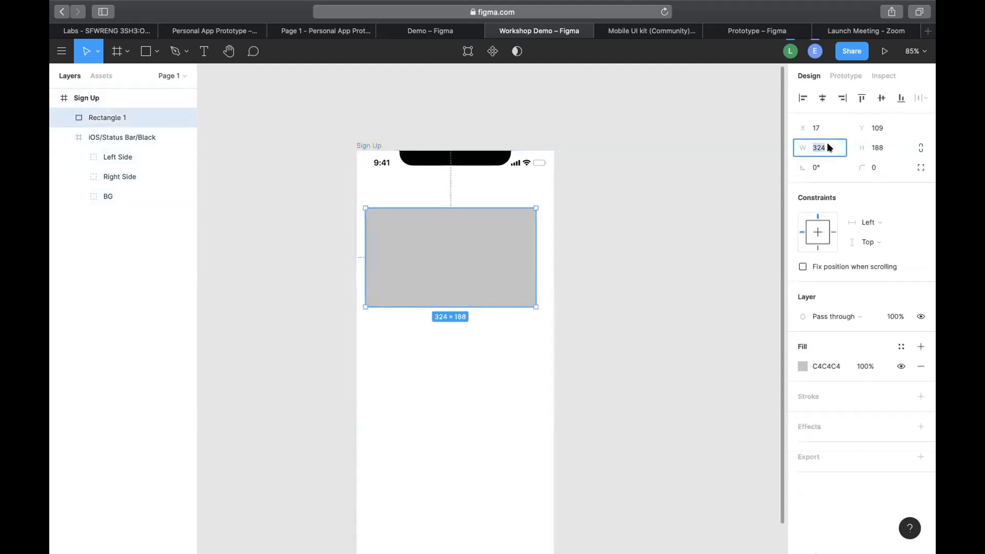
text(375)
key(Return)
drag(502, 255, 497, 196)
drag(522, 246, 523, 267)
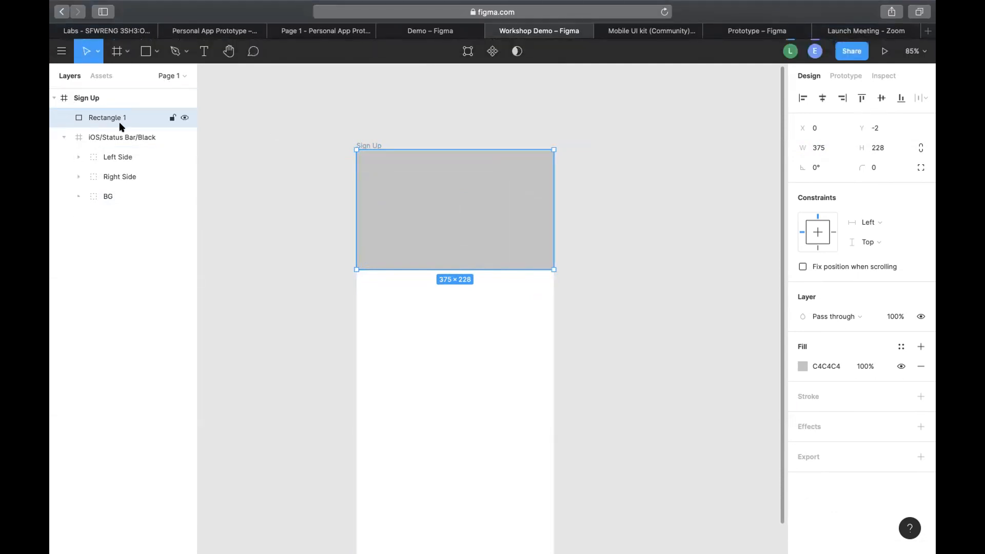
Reorder the layers so the header rectangle lies behind the iOS status bar in the Sign Up frame.
drag(103, 118, 102, 113)
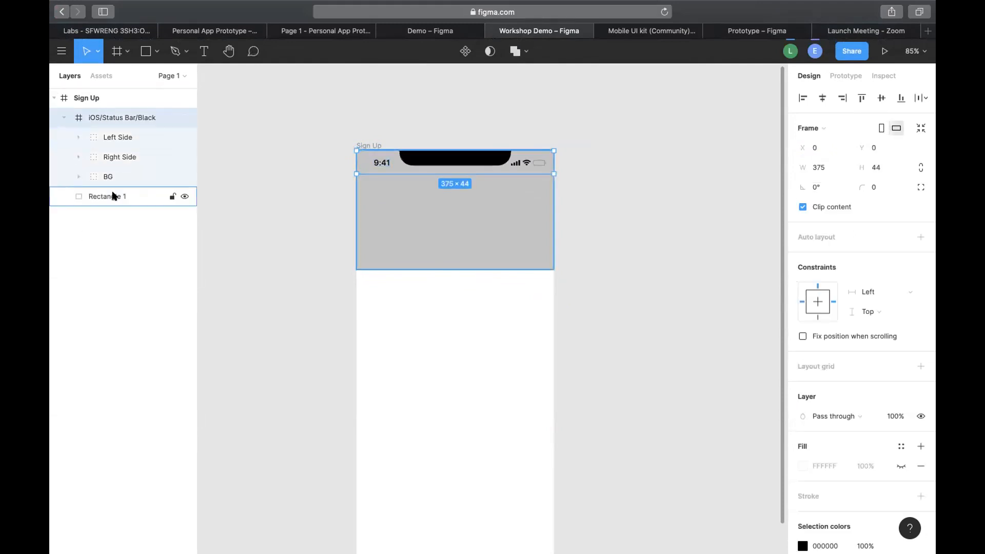
click(303, 258)
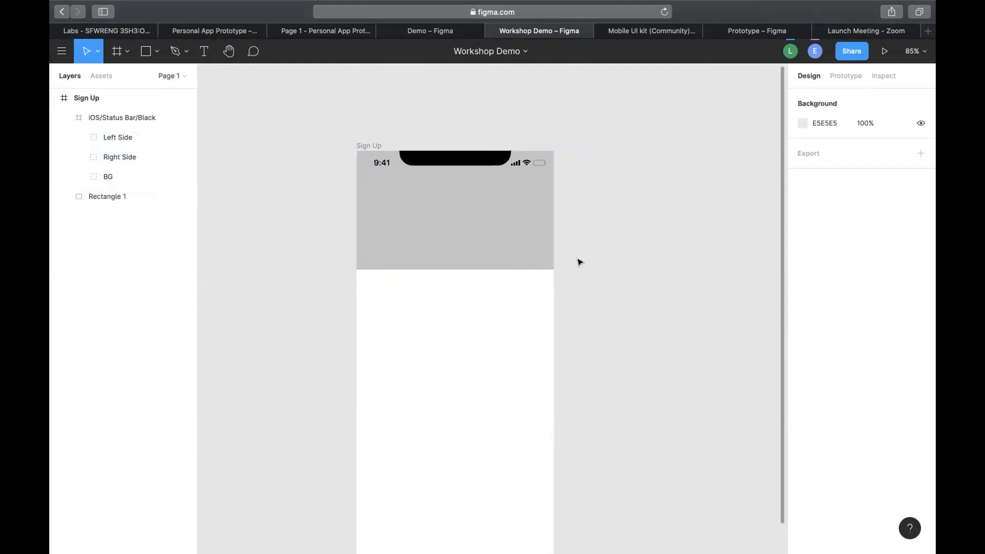
click(480, 243)
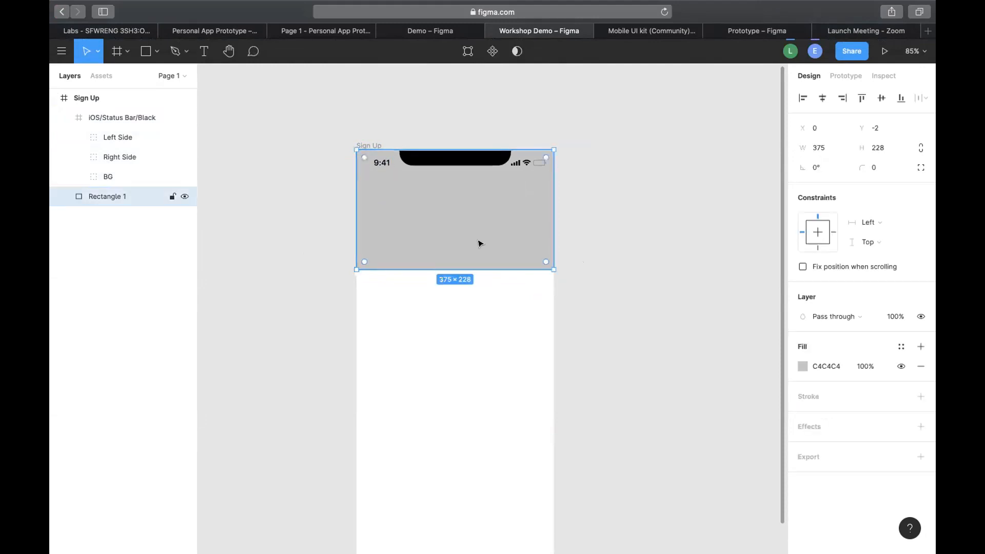
click(589, 279)
Change the colour of the status bar's time to white, FFFFFF.
click(376, 164)
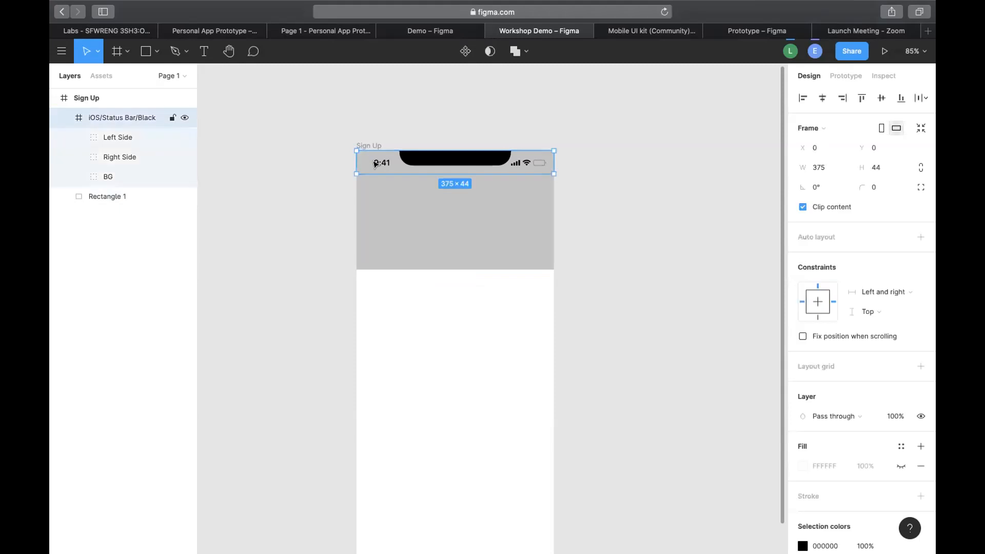
double_click(380, 165)
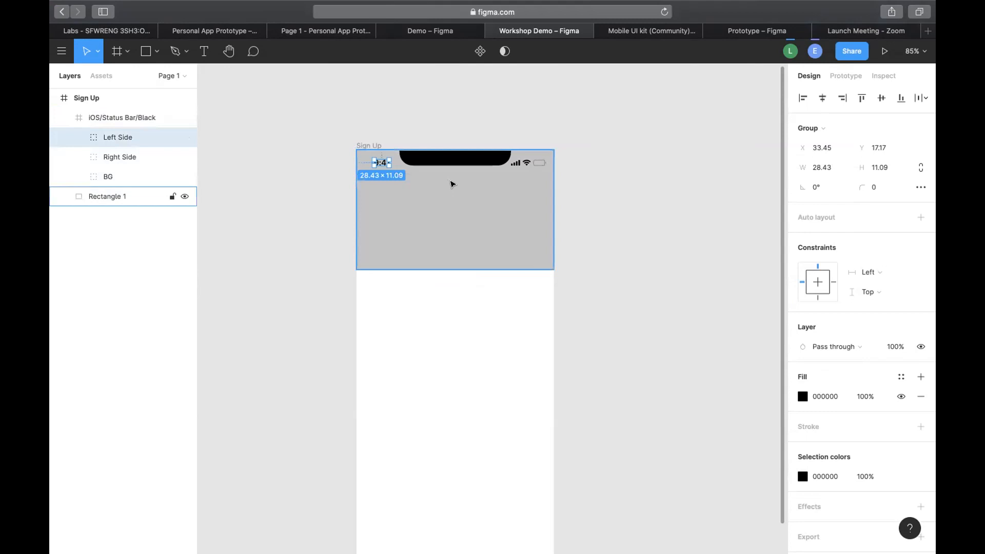
click(826, 477)
text(FFFF)
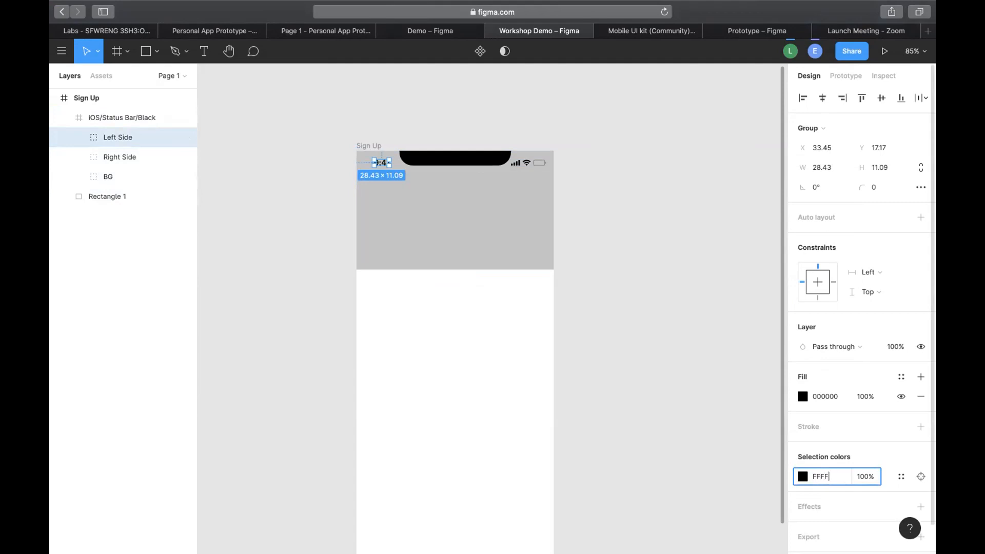
key(Return)
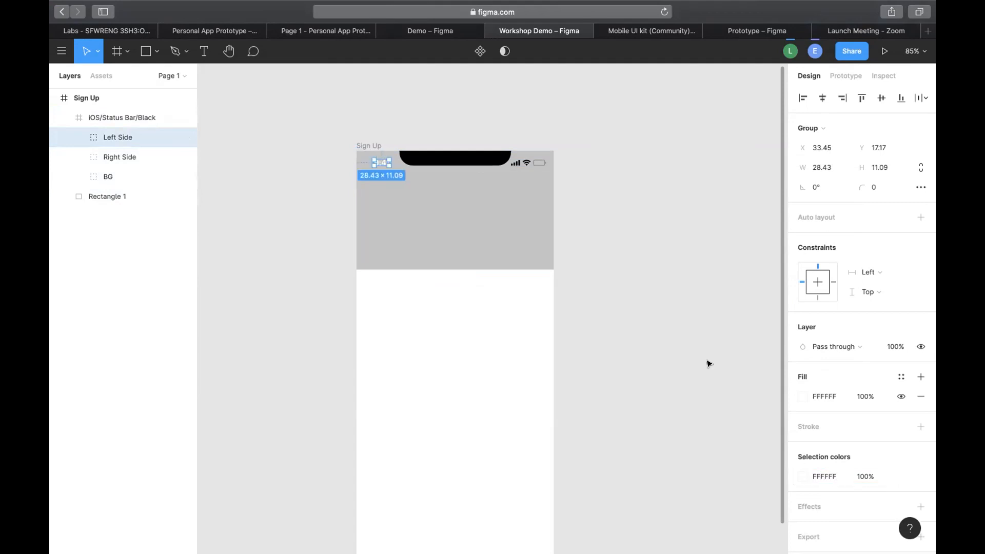
click(753, 366)
Set the fill of the status bar's signal, Wi-Fi and battery icon group to white, FFFFFF.
click(381, 162)
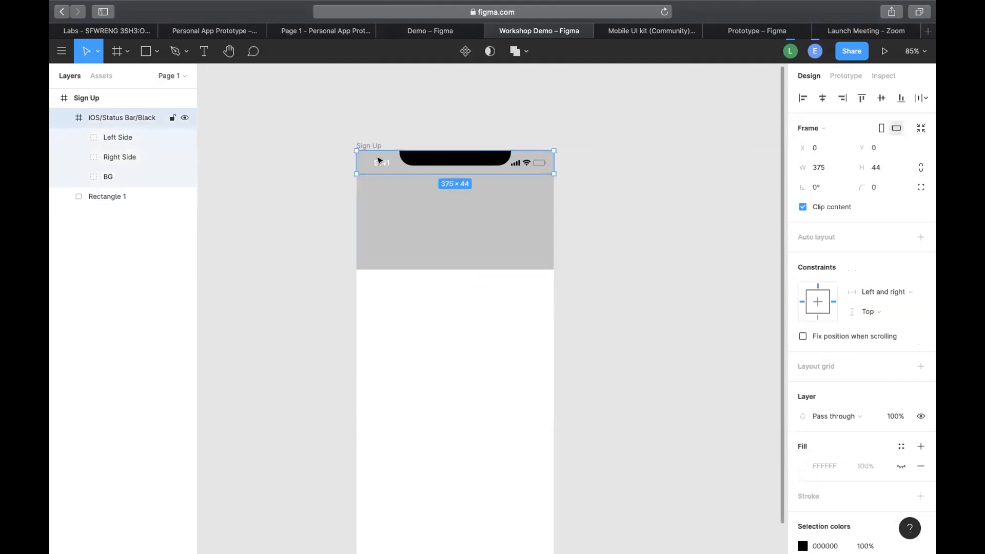
click(533, 162)
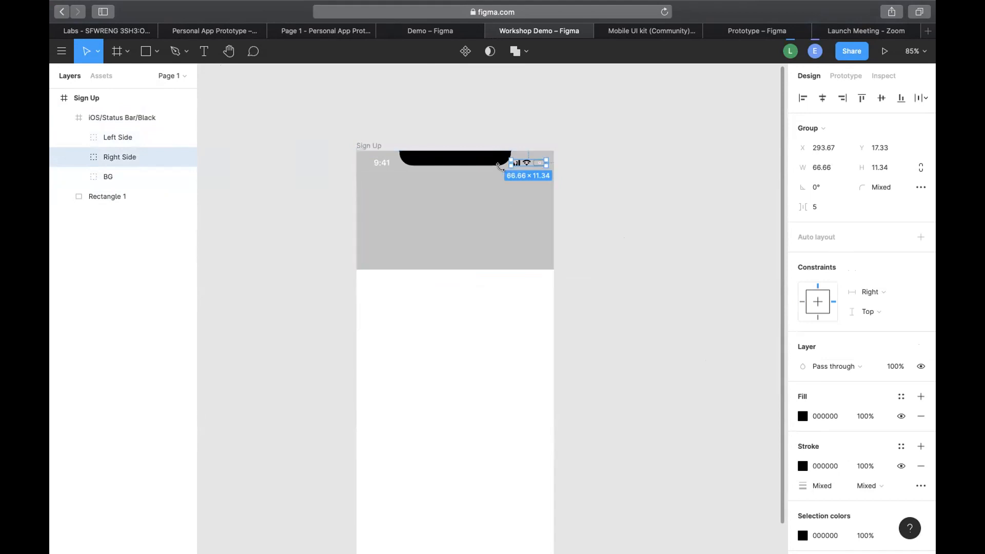
scroll(677, 413, right, 2)
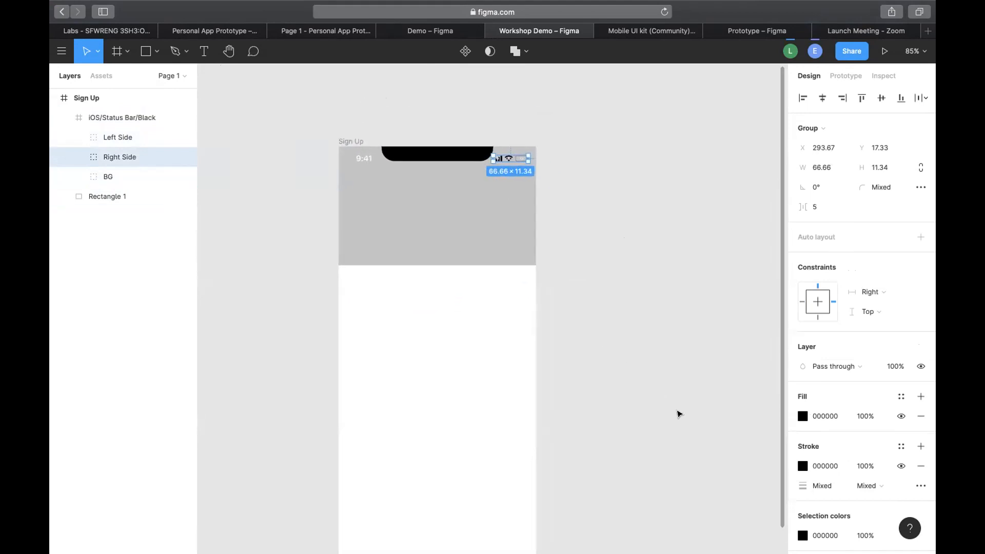
click(822, 417)
double_click(821, 417)
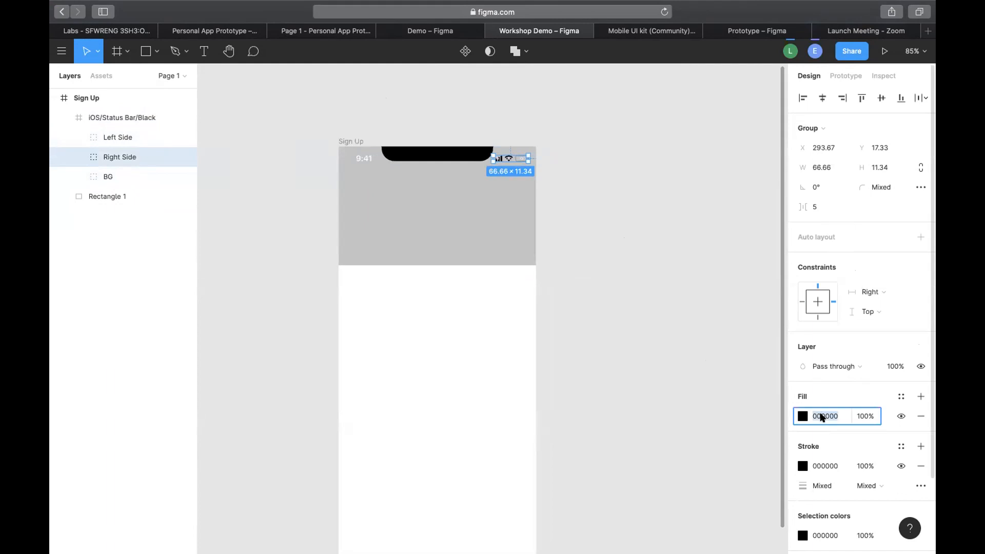
text(FFFFFF)
key(Return)
click(596, 208)
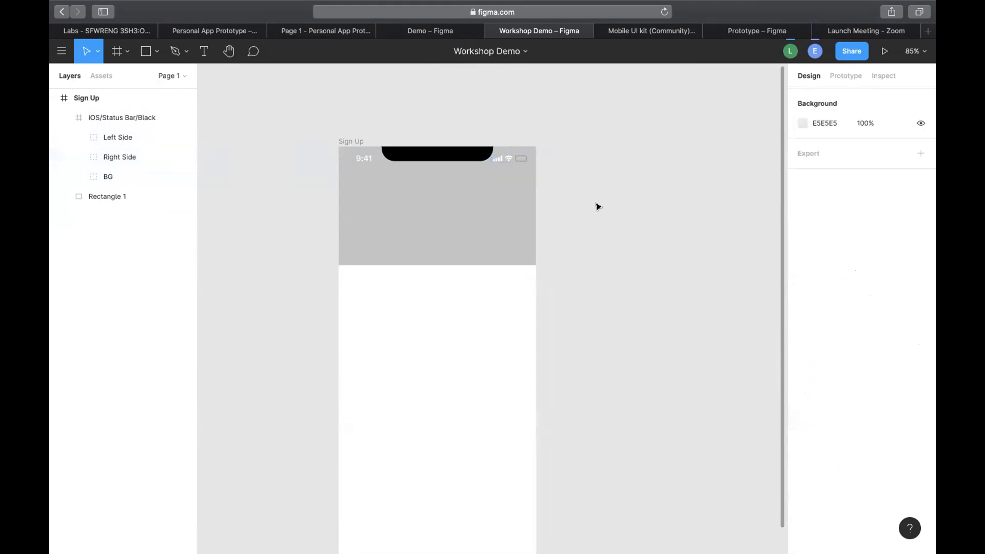
Fill the header rectangle with black, 000000.
click(453, 235)
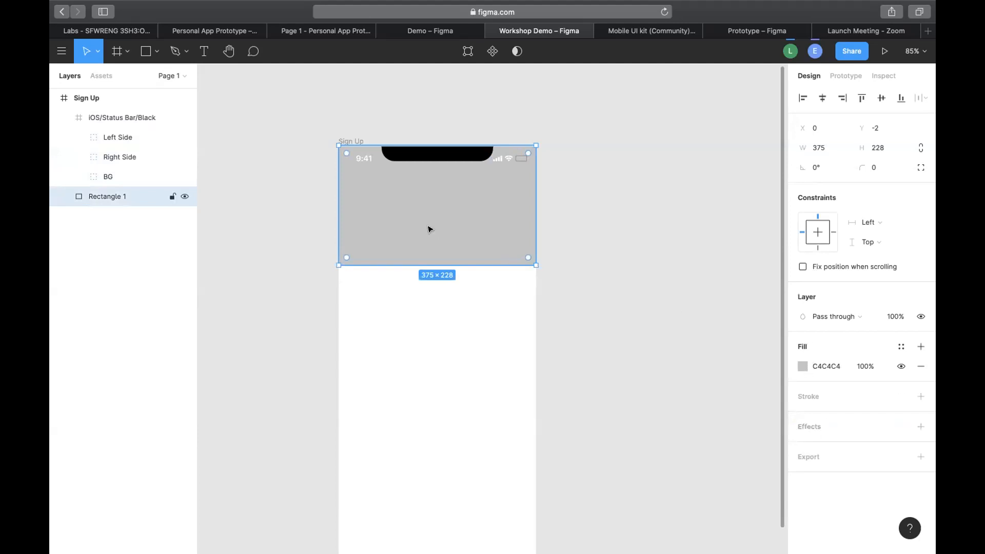
click(821, 360)
double_click(823, 363)
text(0000)
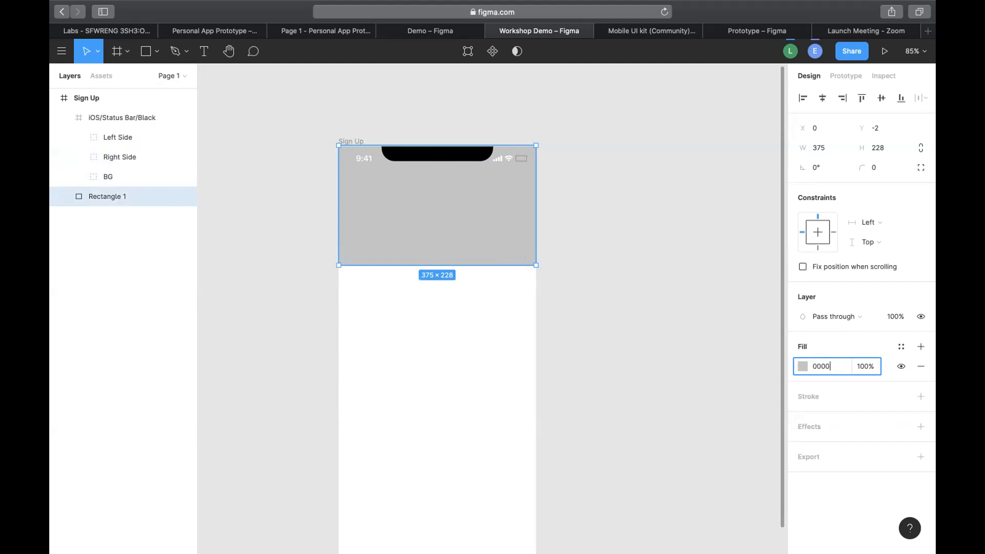
key(Return)
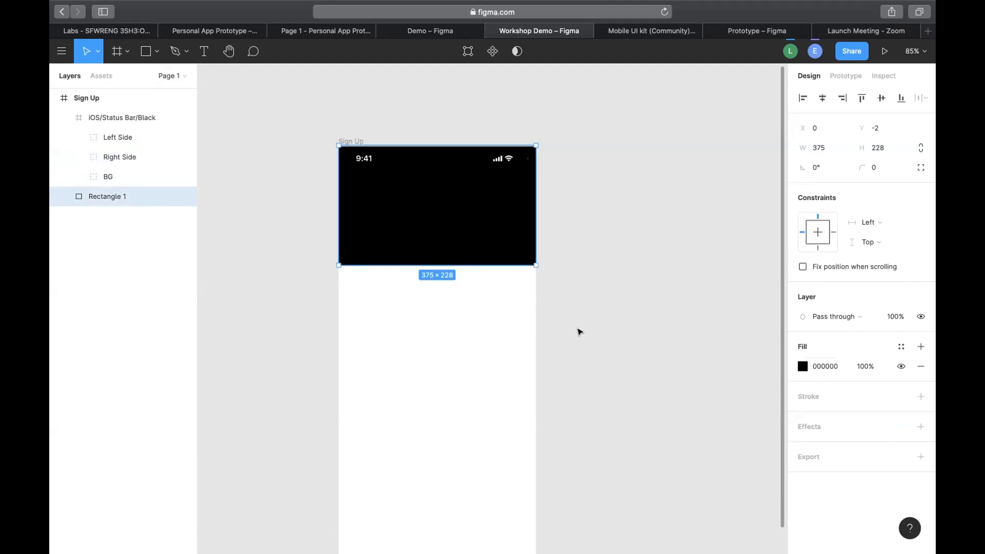
click(580, 331)
scroll(417, 392, down, 3)
click(458, 166)
click(458, 166)
click(638, 205)
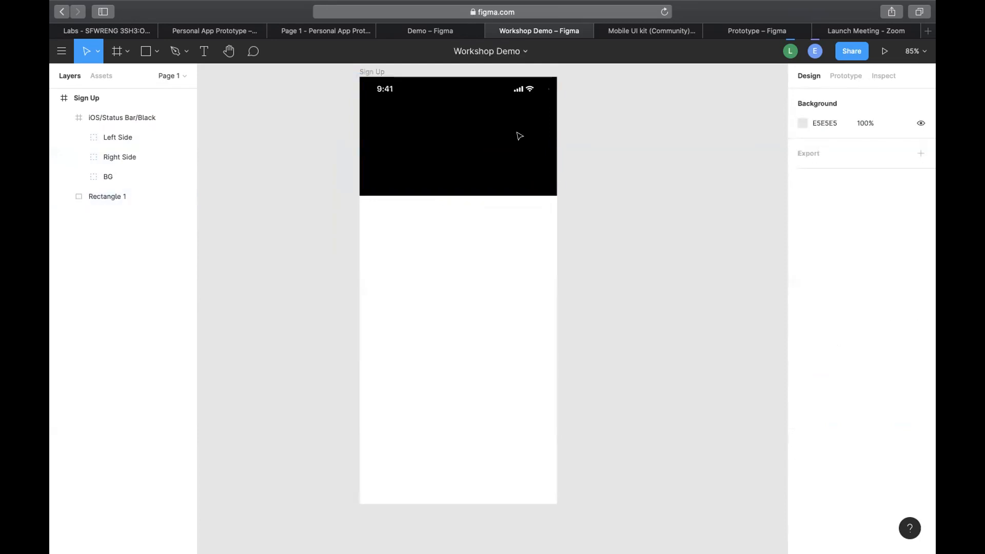
Check the profile picture in the Demo file, then draw an ellipse about 172 by 171 below the header in the Workshop Demo file.
click(420, 30)
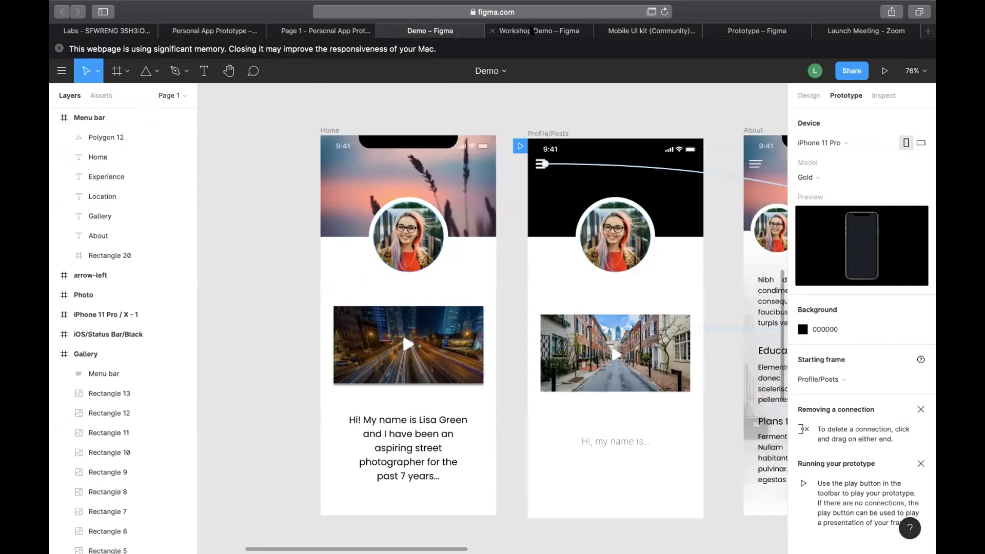
click(533, 31)
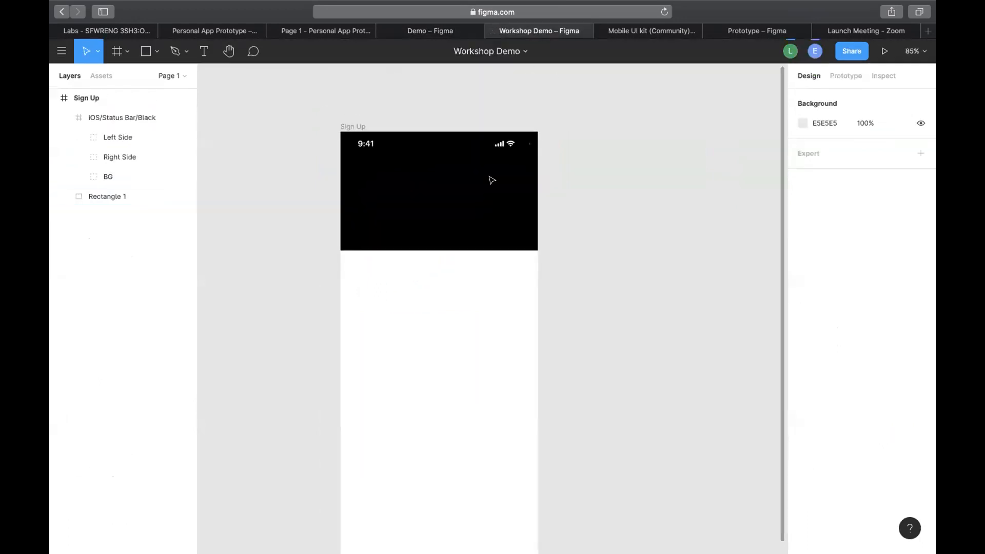
click(157, 51)
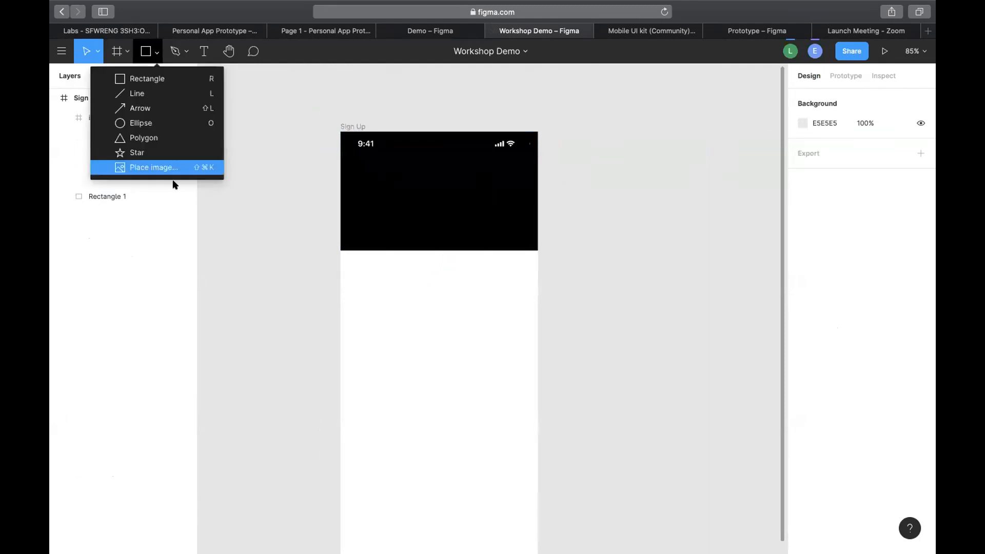
click(167, 124)
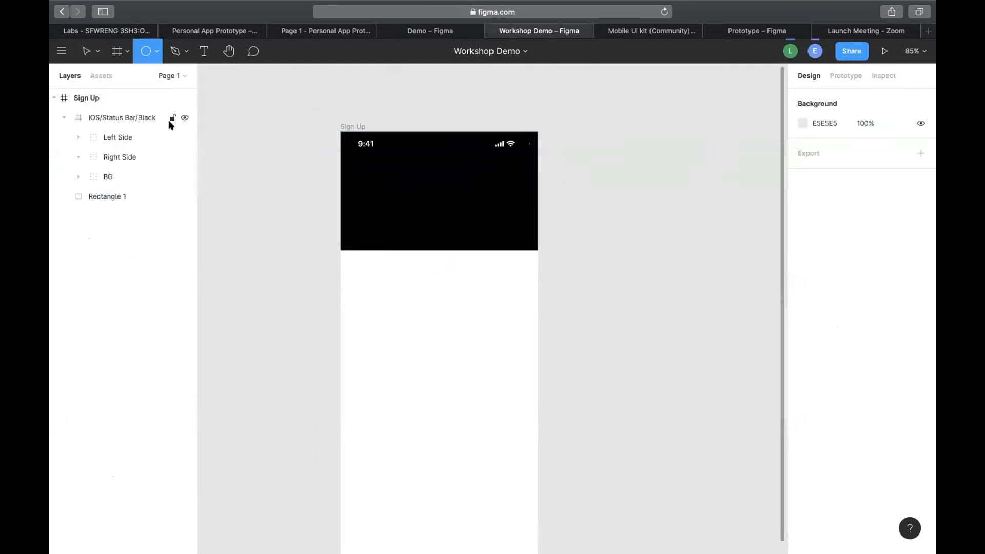
drag(398, 278, 490, 369)
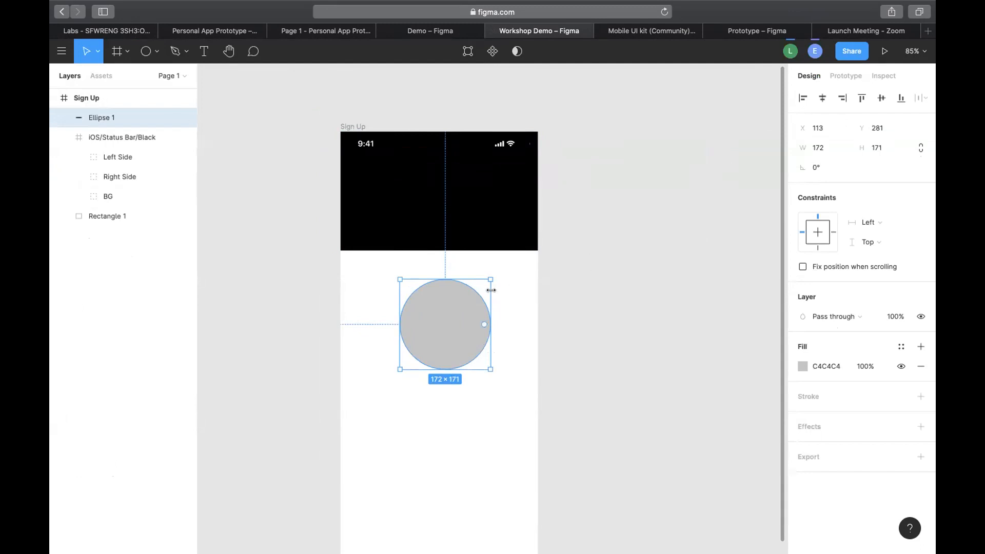
Set both the width and the height of the ellipse below the header to 170.
click(821, 145)
text(1)
click(879, 148)
text(17)
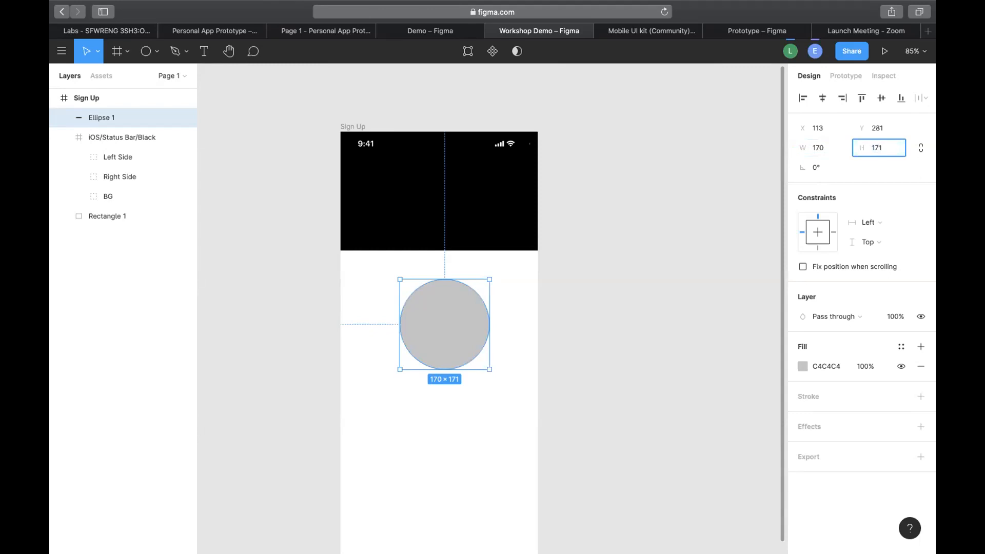
key(Return)
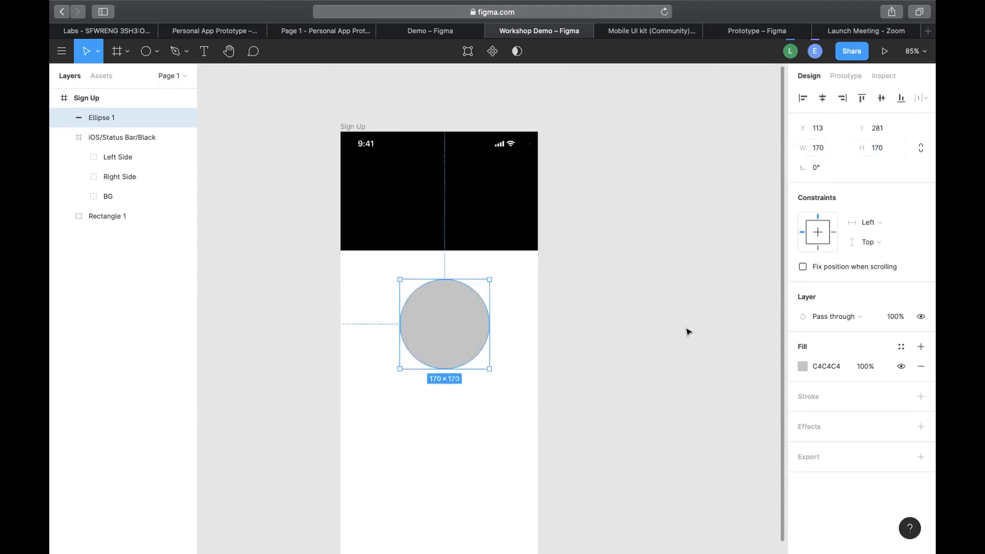
Fill the circle with white, FFFFFF, and move it up so it sits horizontally centred across the header's lower edge.
click(828, 365)
text(FF)
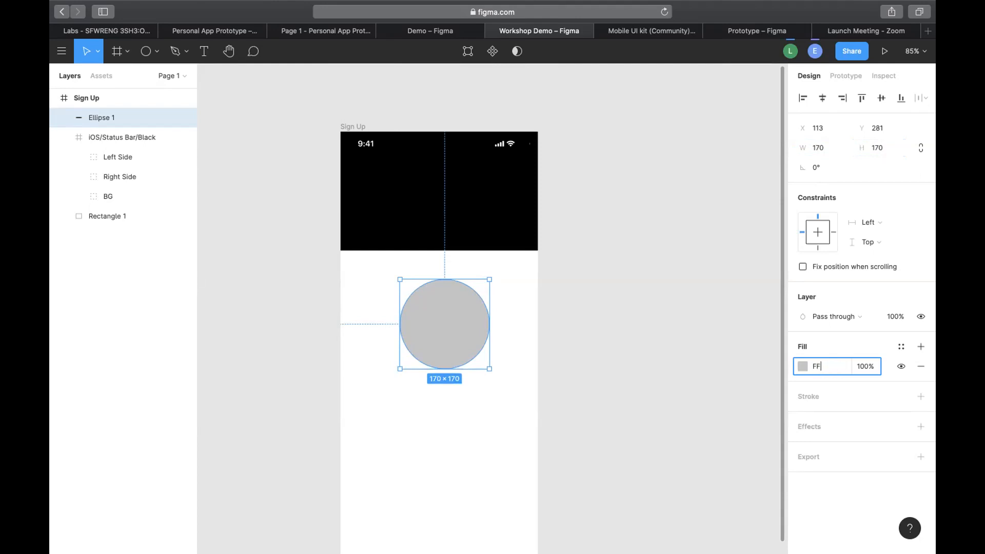
text(FFFF)
key(Return)
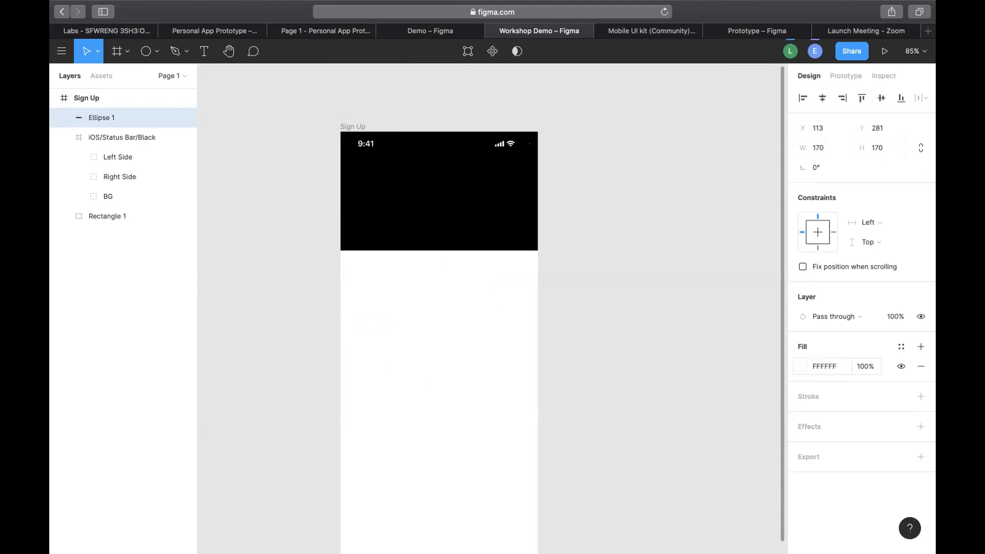
drag(447, 341, 440, 267)
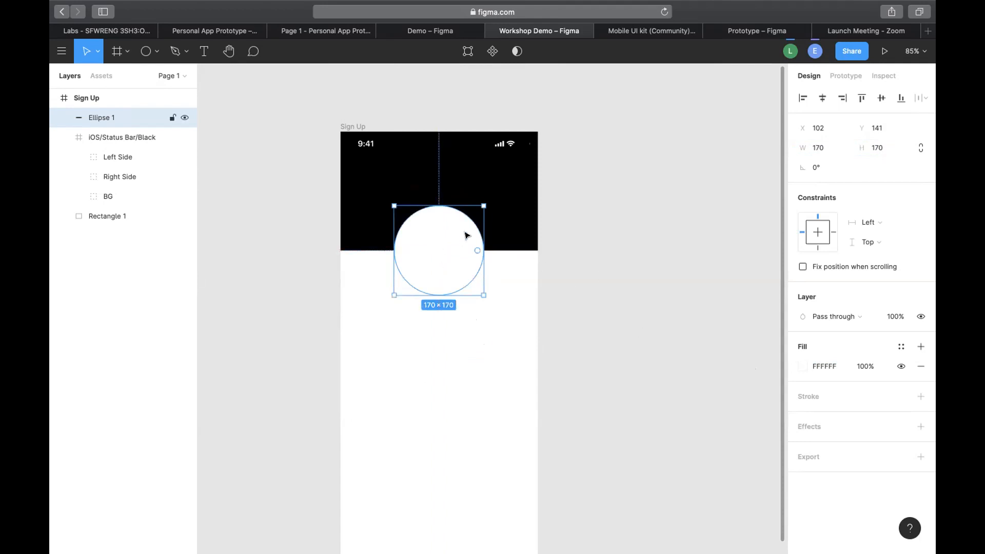
click(462, 90)
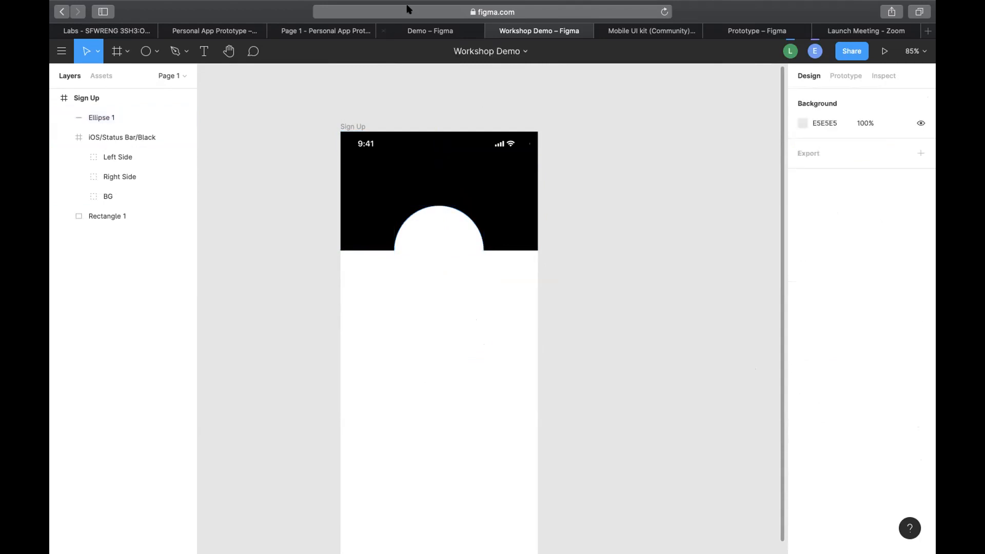
Copy the profile picture from the Demo file's Home frame into the Workshop Demo file and centre it inside the white circle.
click(417, 28)
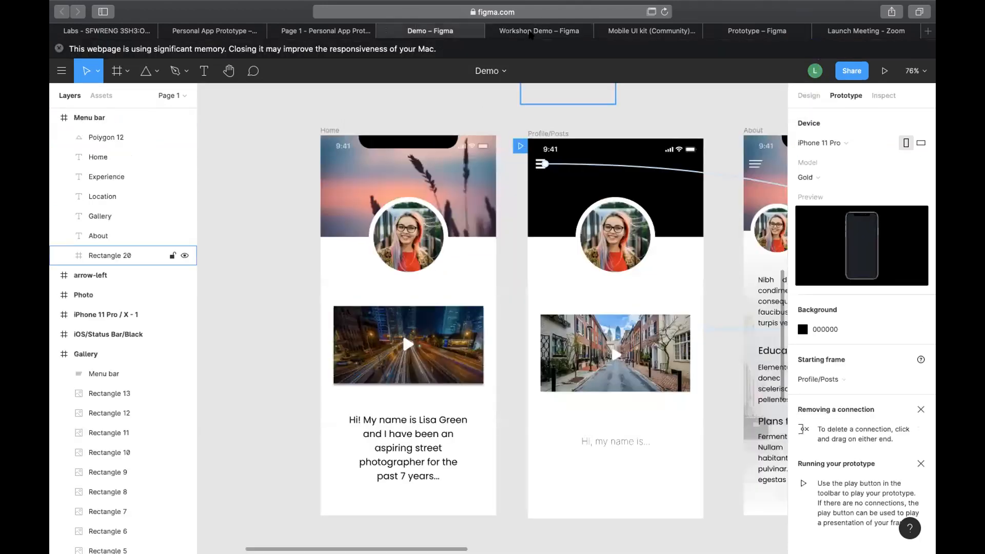
click(526, 32)
click(446, 32)
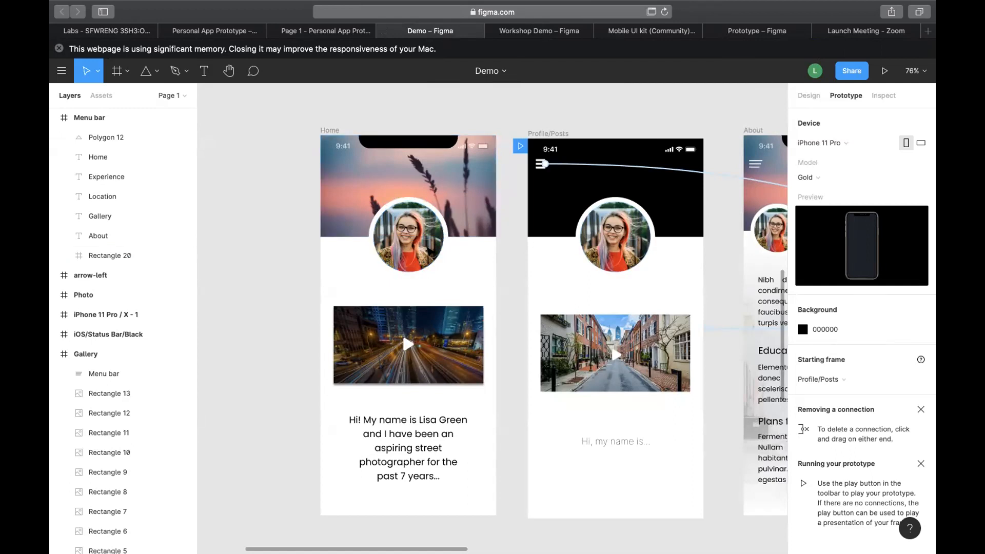
click(426, 251)
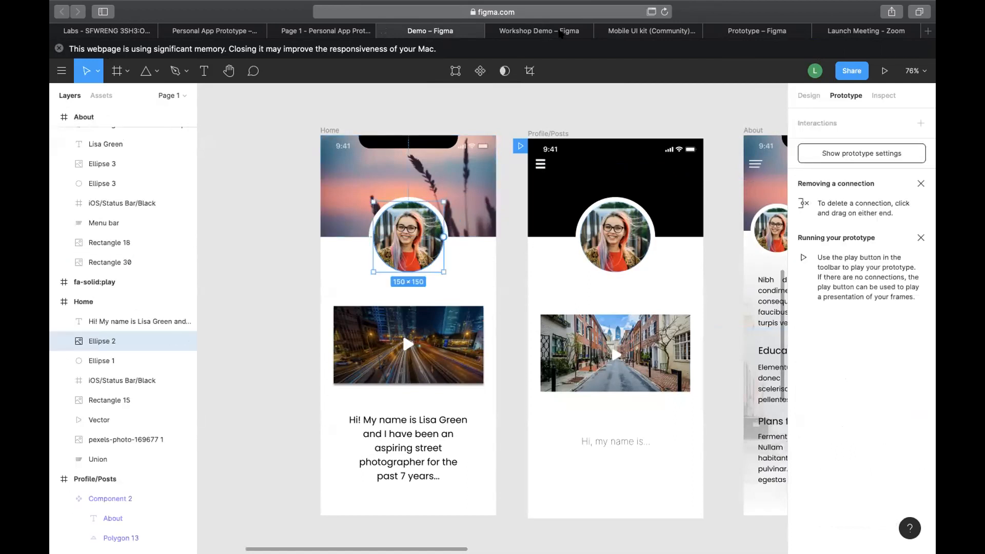
click(539, 33)
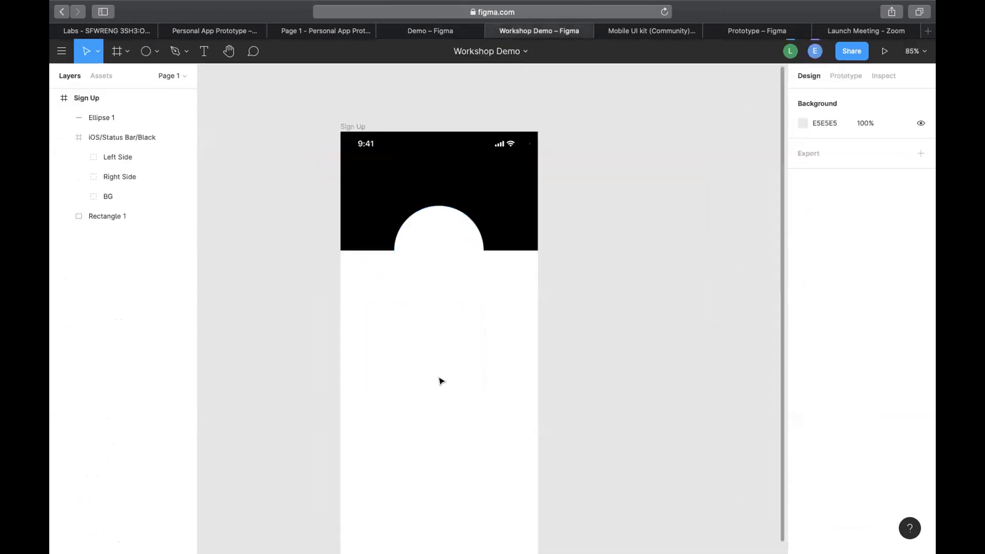
key(super+v)
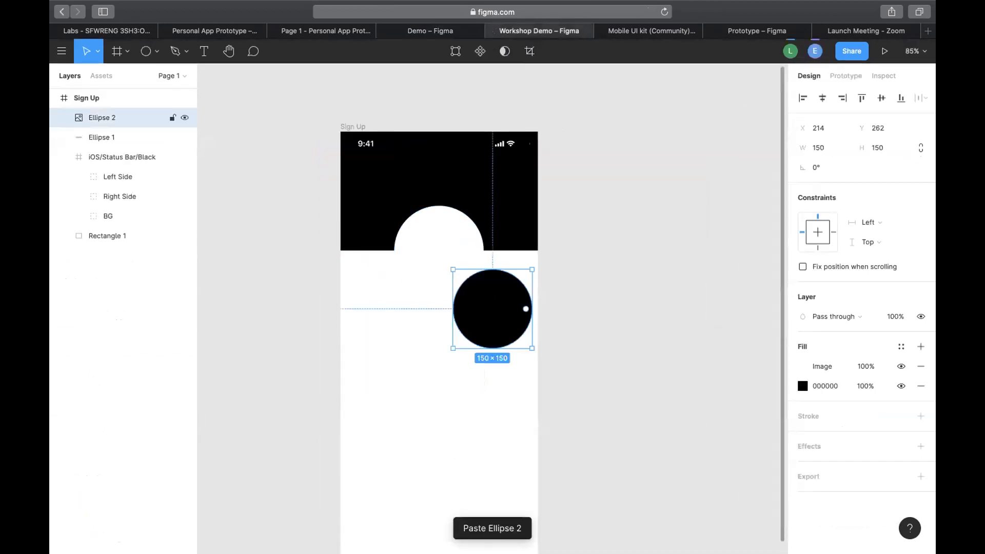
click(561, 318)
drag(472, 301, 430, 257)
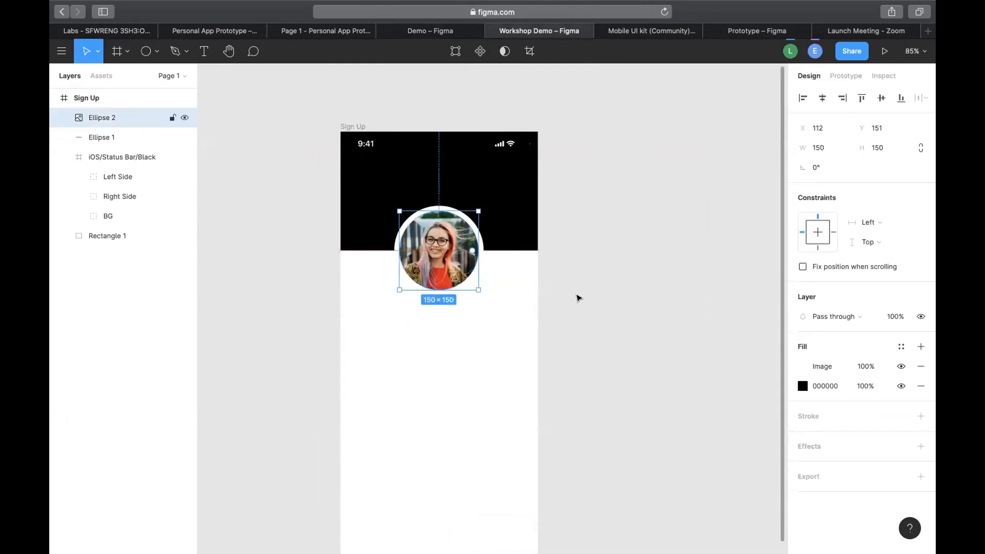
click(579, 295)
Copy the street picture from the Demo file's Profile/Posts frame and place it below the profile picture in the Workshop Demo file.
scroll(372, 286, down, 3)
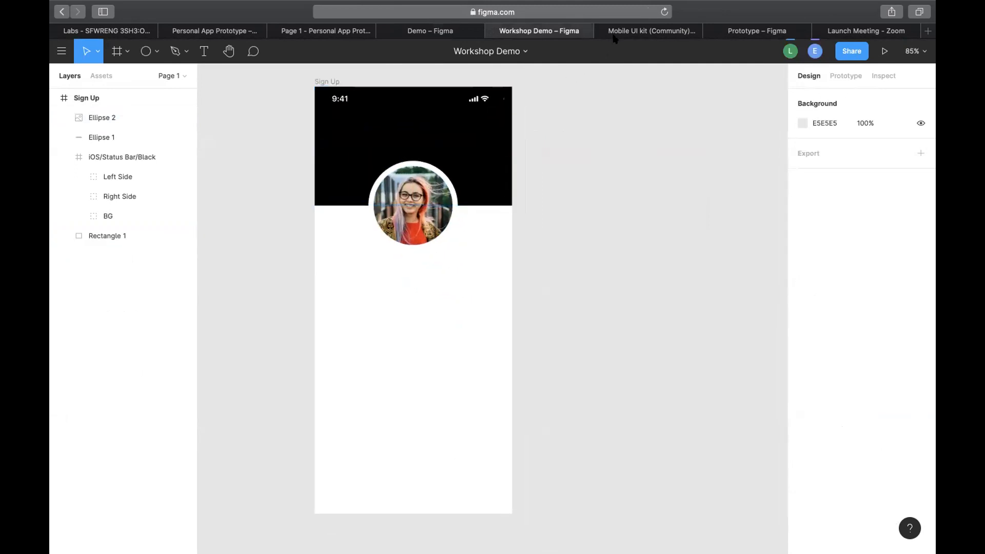
click(437, 33)
scroll(464, 411, down, 2)
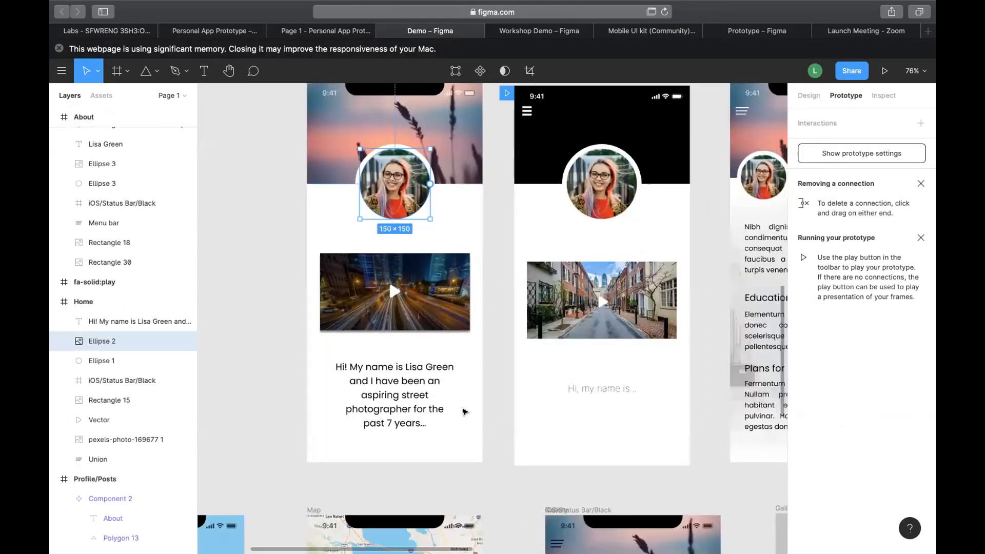
scroll(462, 408, right, 5)
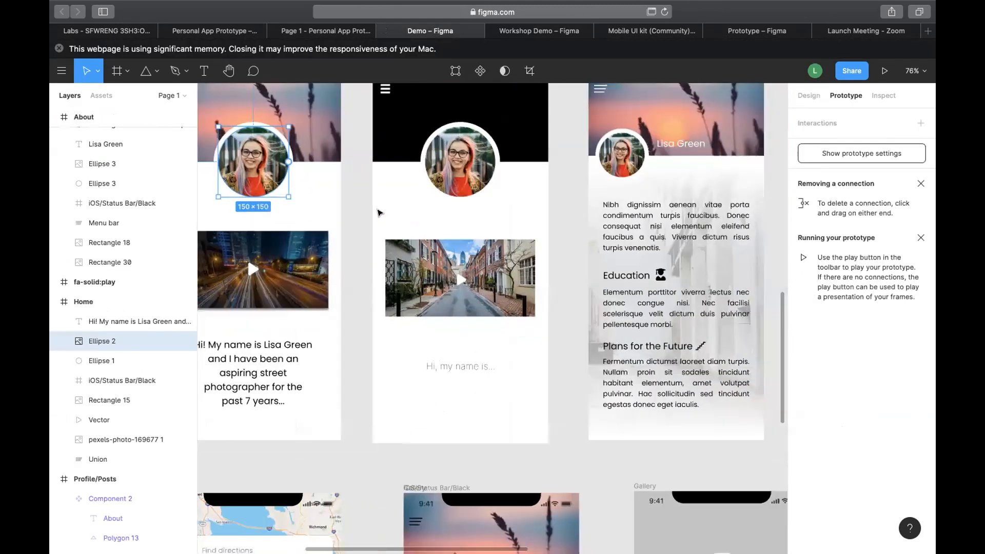
scroll(378, 212, left, 5)
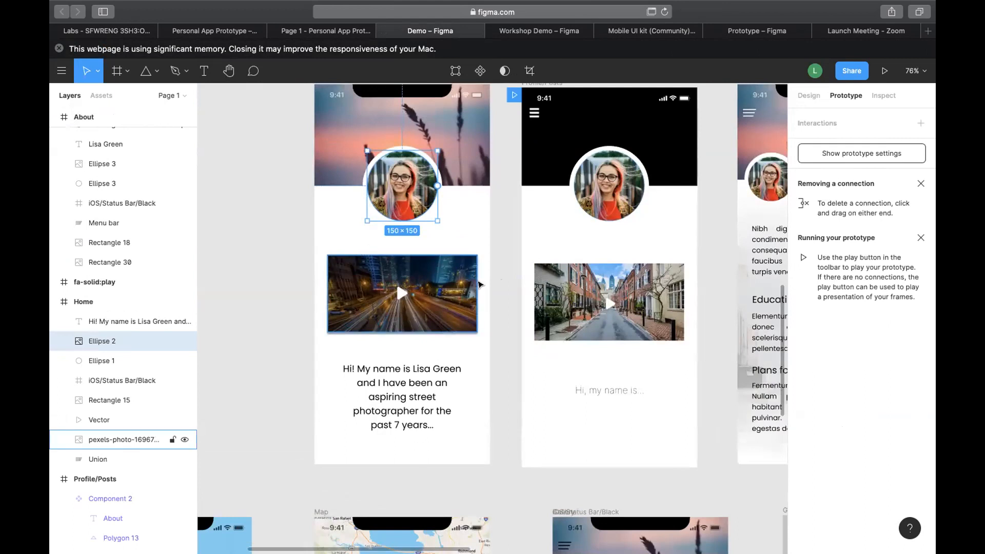
click(493, 297)
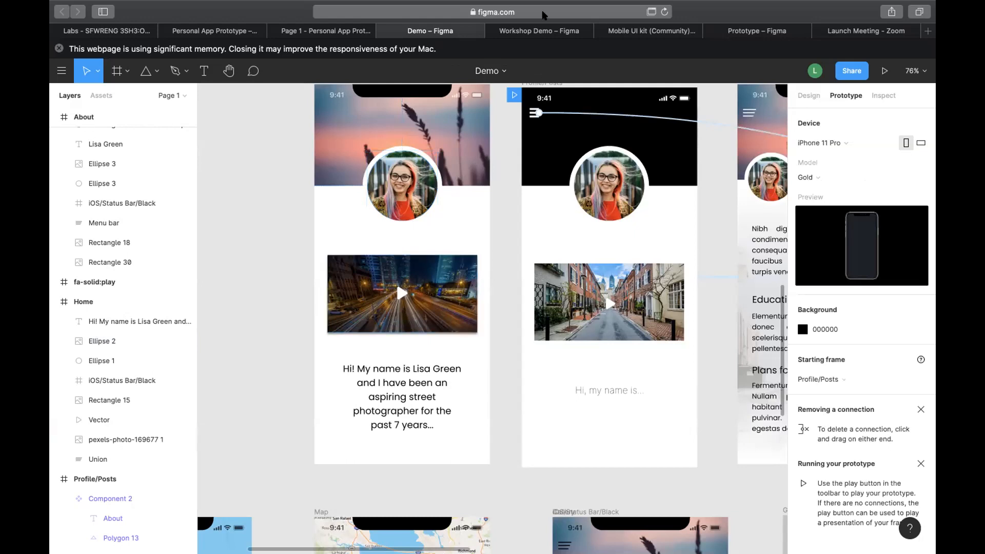
click(519, 30)
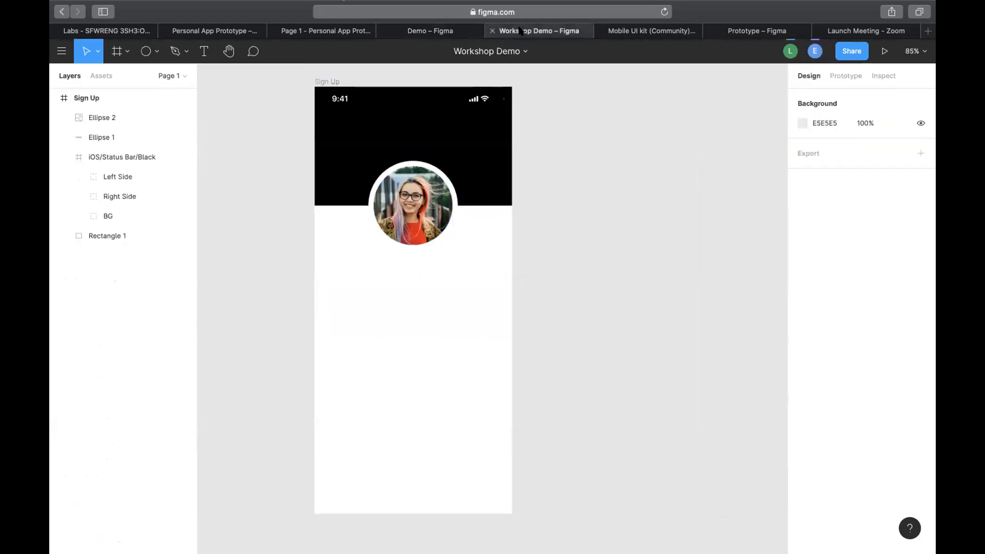
click(439, 31)
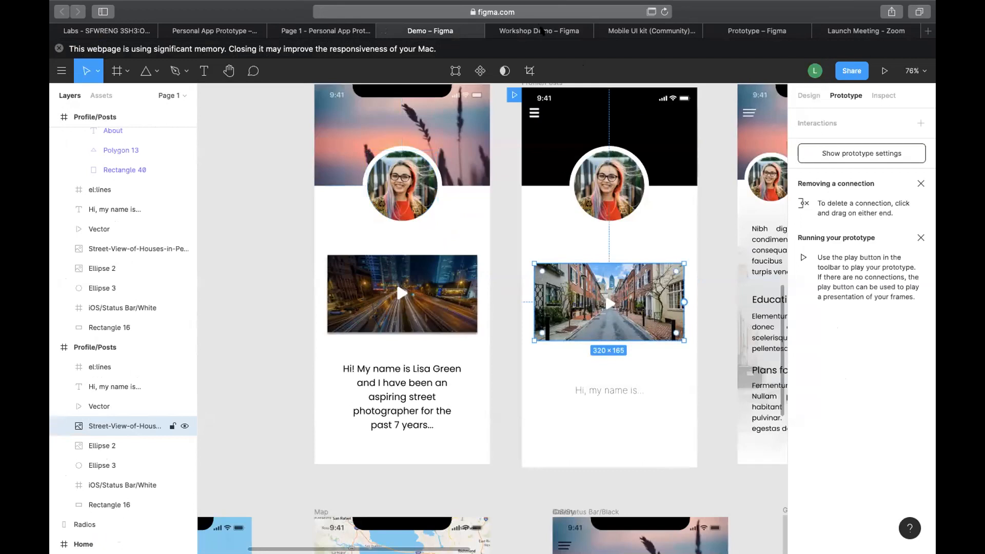
click(541, 31)
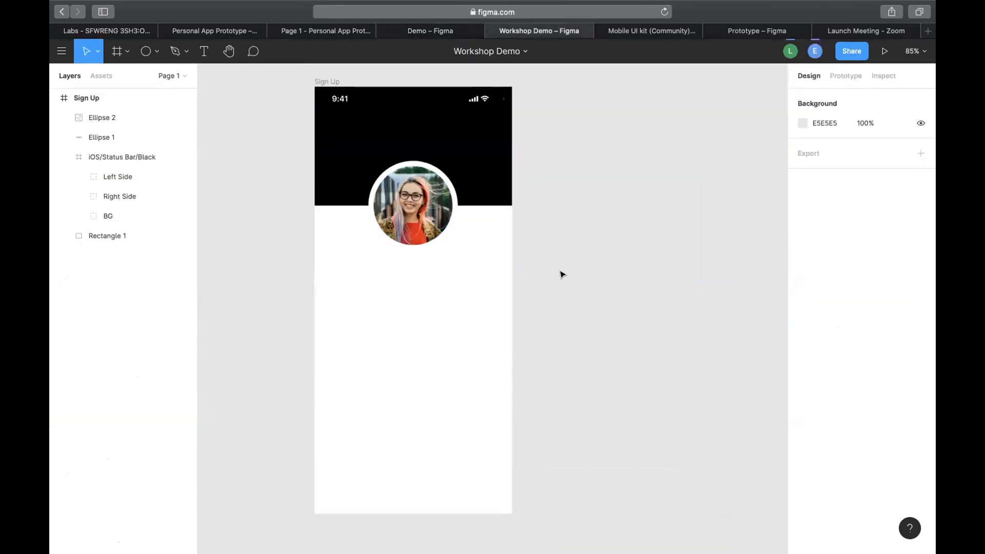
key(super+v)
drag(518, 317, 431, 309)
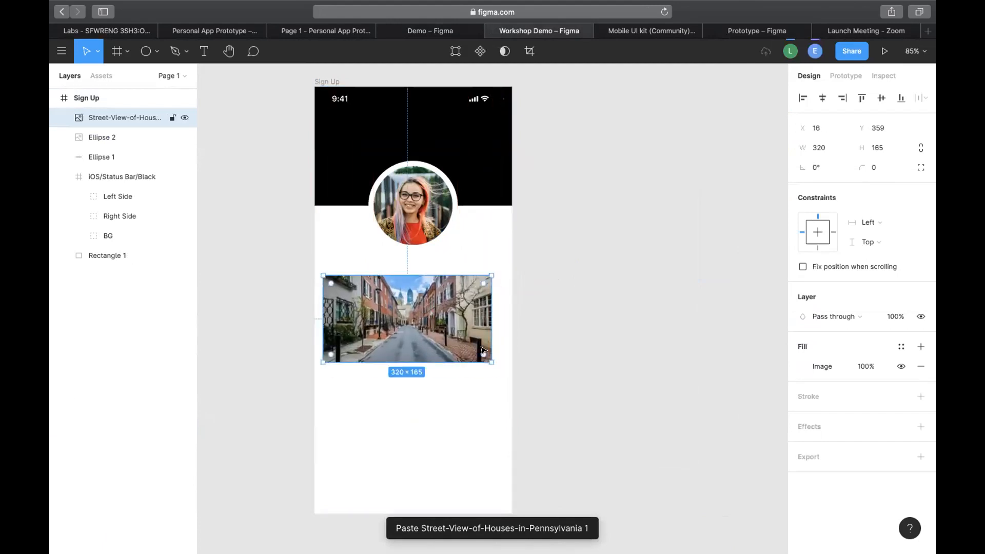
Enlarge the street picture slightly and centre it horizontally in the Sign Up frame.
drag(491, 361, 494, 363)
click(551, 355)
mouse_move(438, 327)
mouse_down()
mouse_move(447, 326)
mouse_move(440, 319)
mouse_move(440, 333)
mouse_up()
click(571, 340)
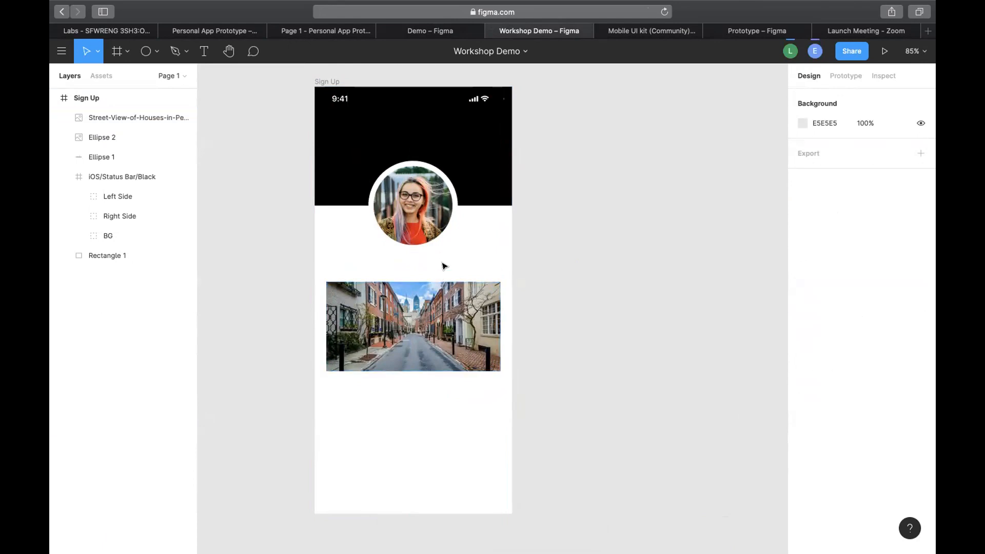
Make the street picture slightly taller and shift it a little closer to the profile picture, keeping it centred in the frame.
scroll(460, 262, up, 3)
scroll(460, 261, down, 3)
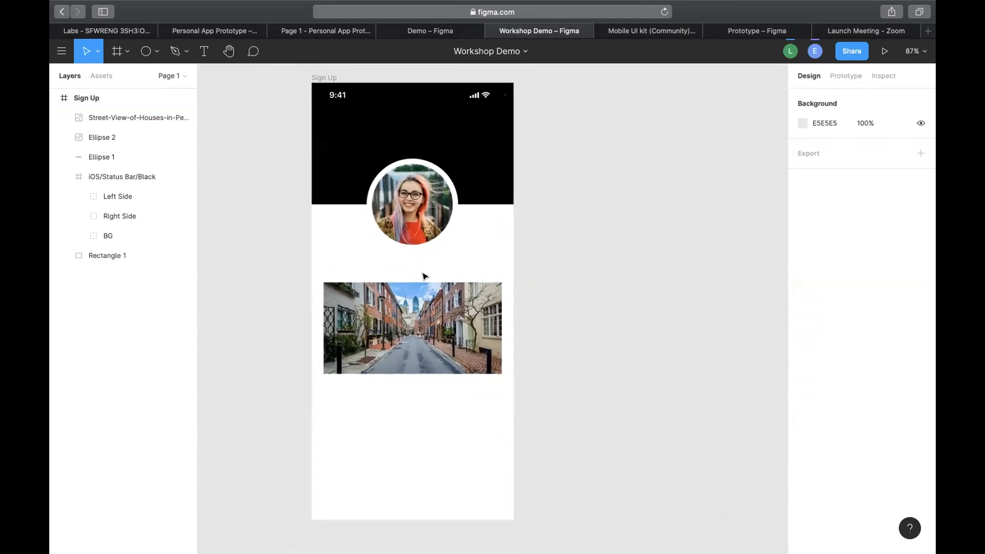
scroll(424, 275, down, 1)
scroll(425, 275, left, 1)
click(452, 281)
drag(473, 286, 473, 277)
mouse_move(554, 317)
drag(559, 319, 560, 325)
drag(506, 295, 506, 294)
click(344, 158)
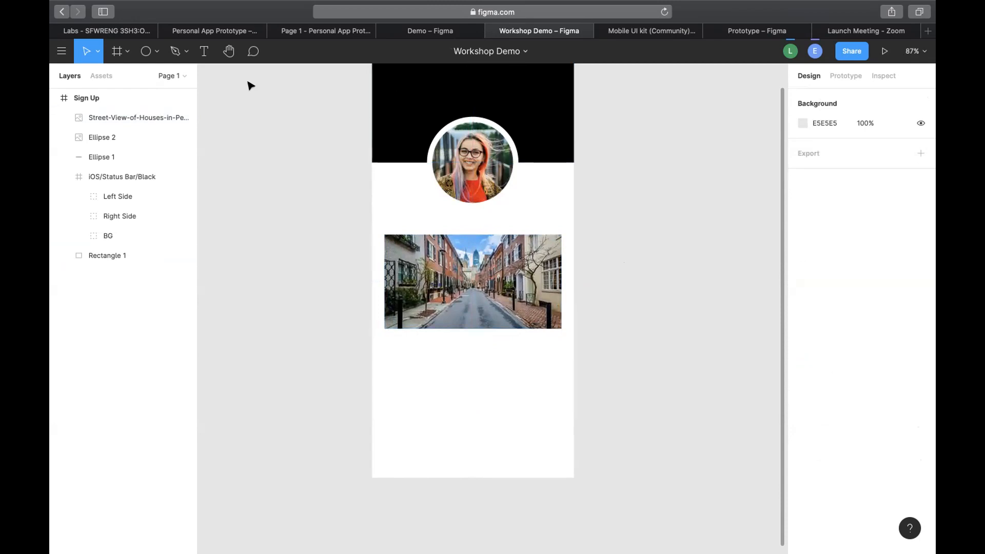
click(62, 52)
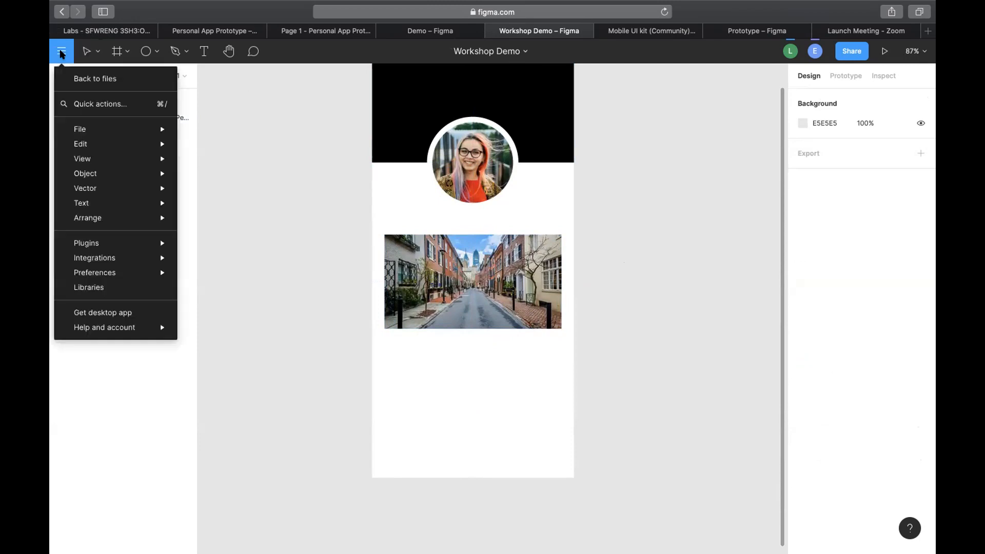
mouse_move(112, 134)
mouse_move(116, 243)
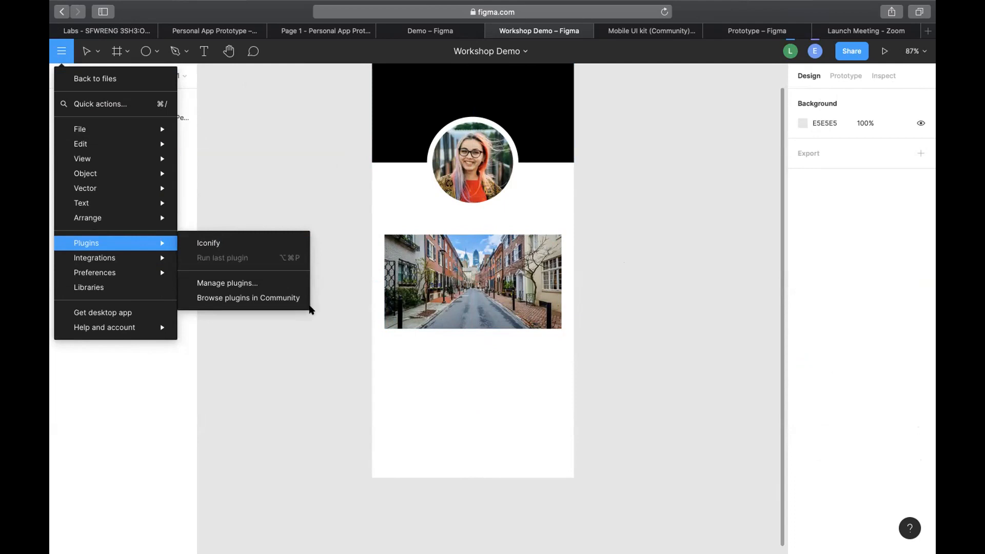
click(315, 350)
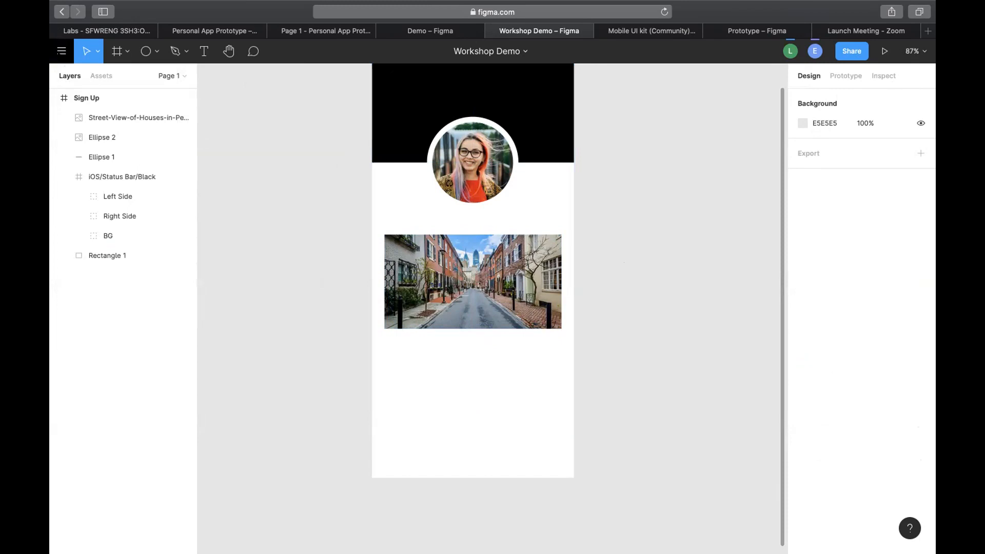
Run the Iconify plugin and reposition its window over the canvas.
click(61, 51)
mouse_move(81, 144)
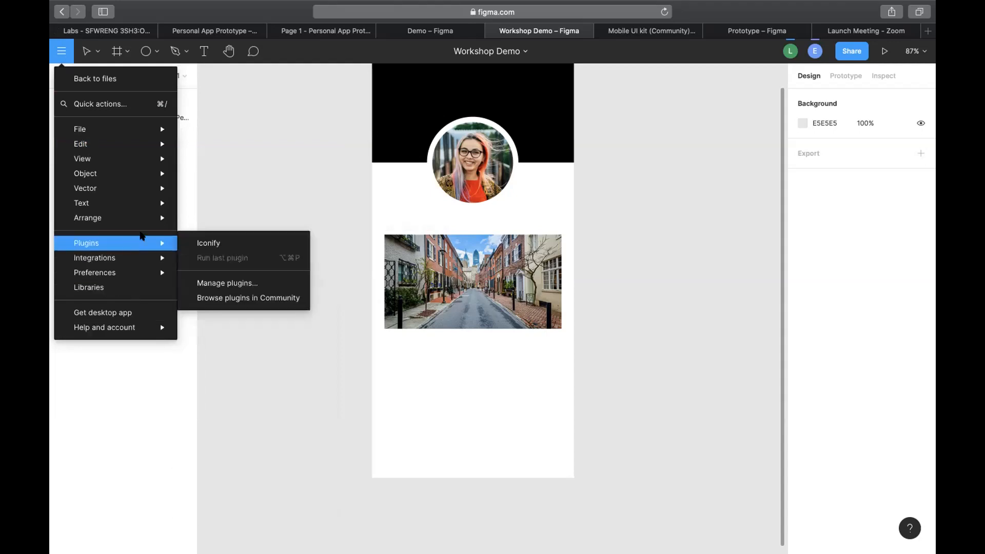
click(245, 245)
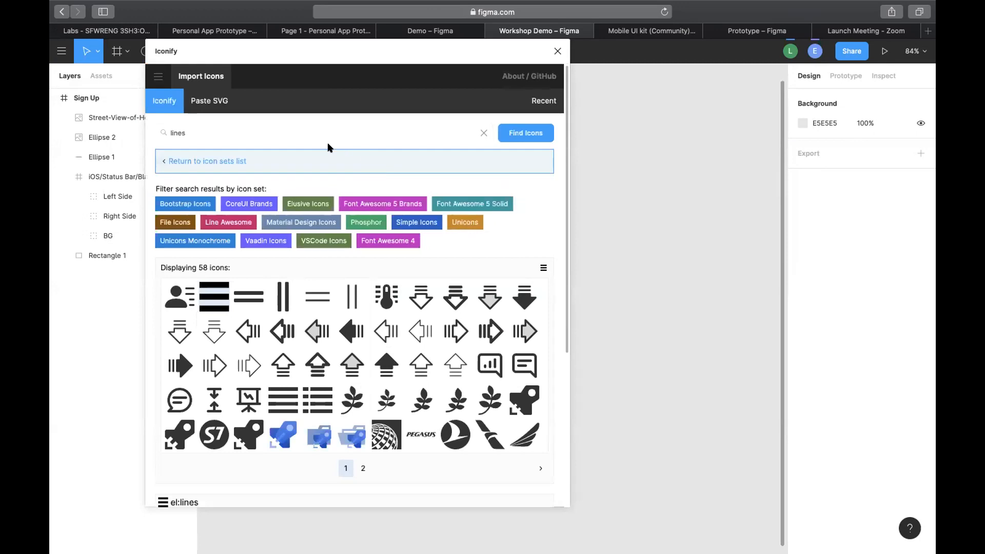
drag(328, 51, 308, 46)
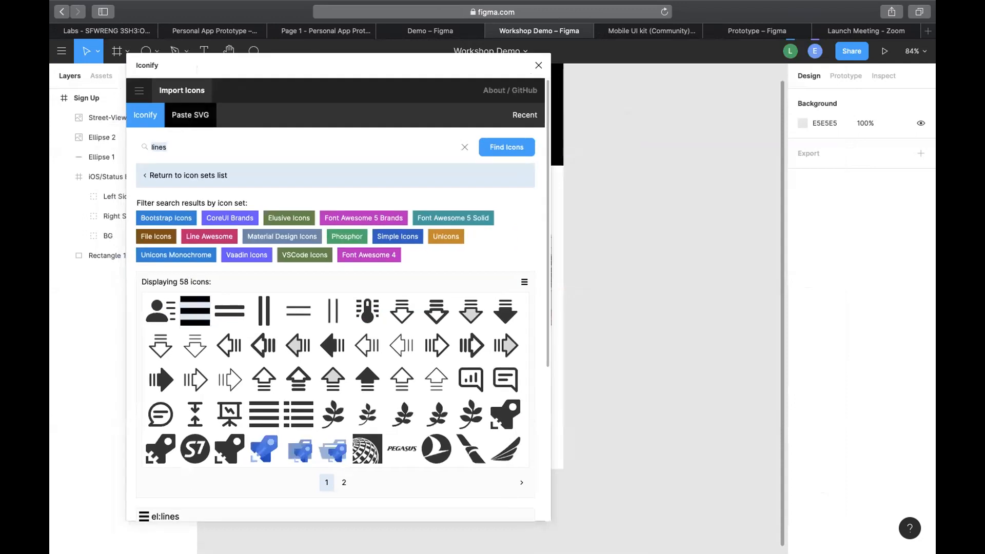
Search Iconify for "play" instead of "lines" and select the solid triangle icon fa-solid:play.
click(169, 148)
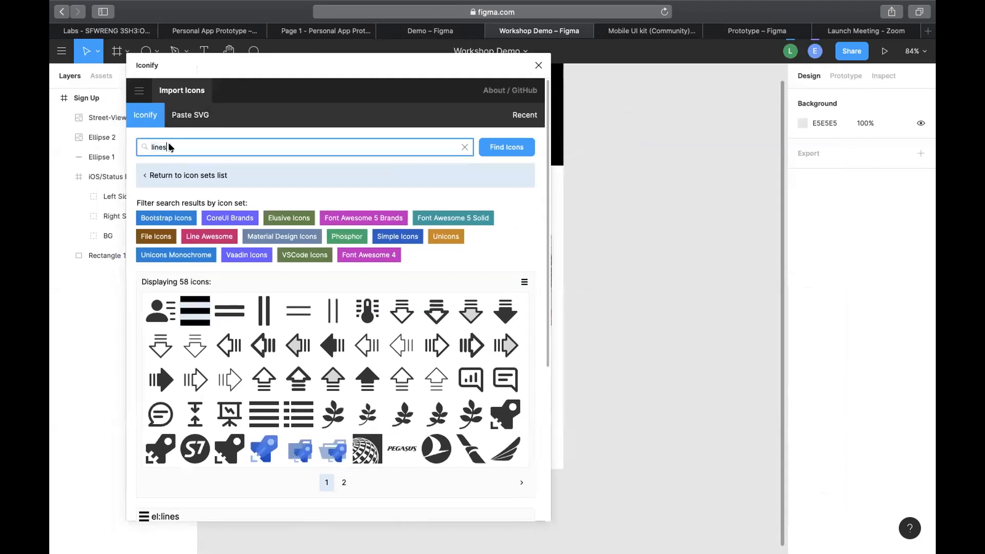
key(BackSpace)
key(BackSpace)
key(BackSpace)
key(BackSpace)
key(BackSpace)
text(play)
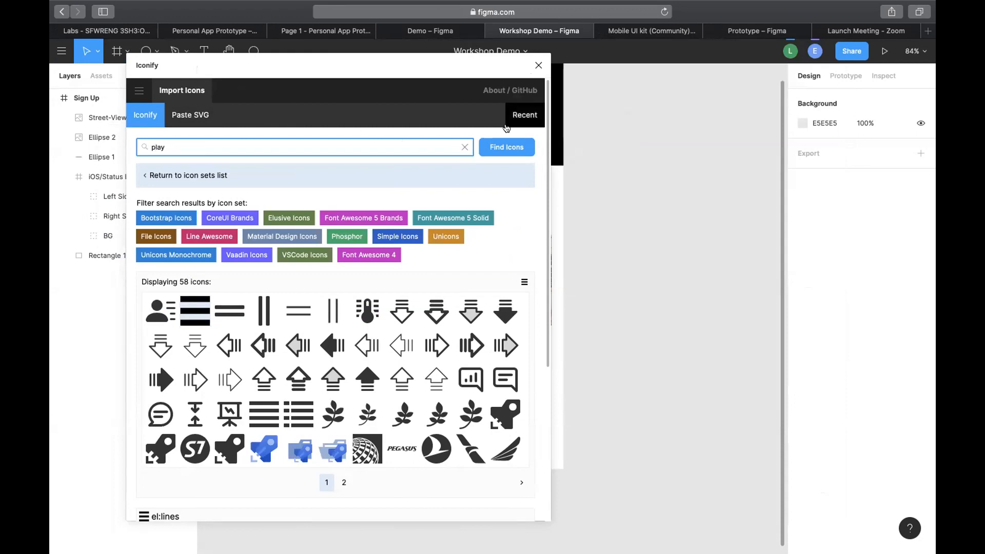
click(500, 148)
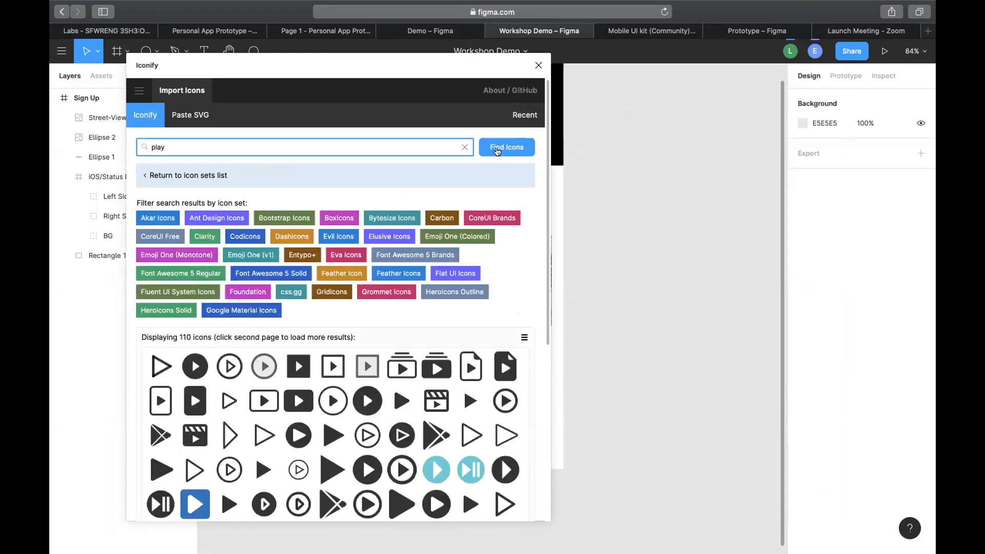
scroll(406, 295, down, 5)
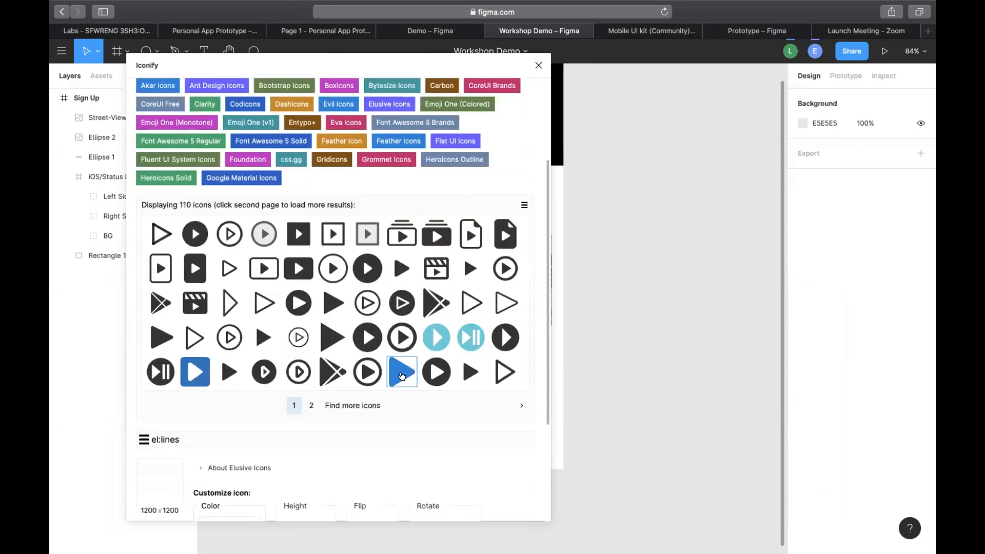
click(403, 374)
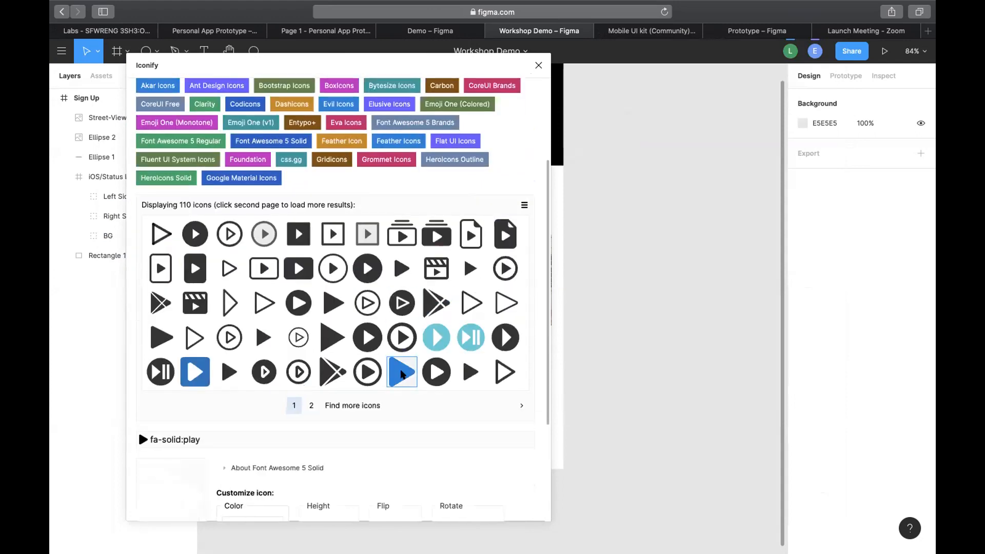
Try the Evil Icons ei:play icon and return to the solid triangle fa-solid:play.
scroll(251, 406, down, 3)
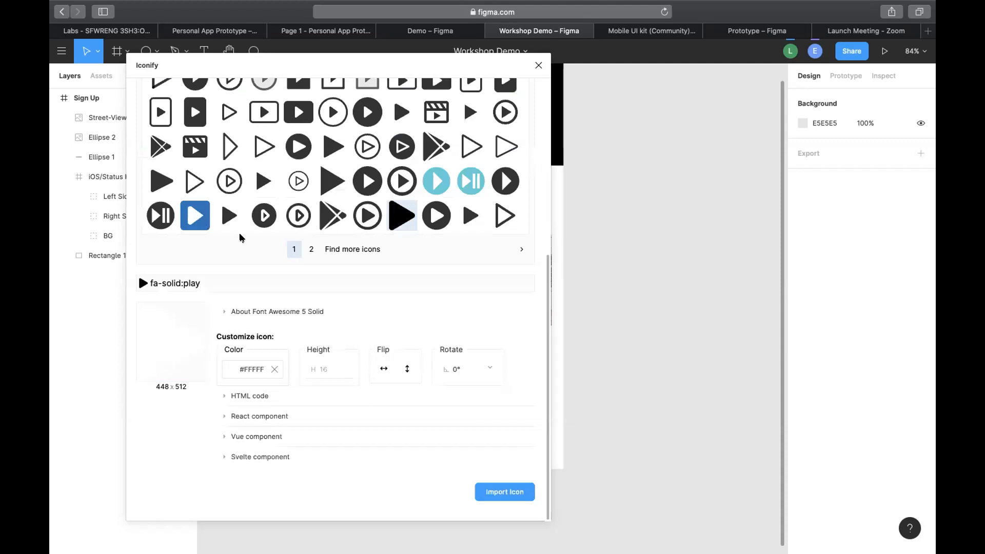
scroll(288, 321, up, 1)
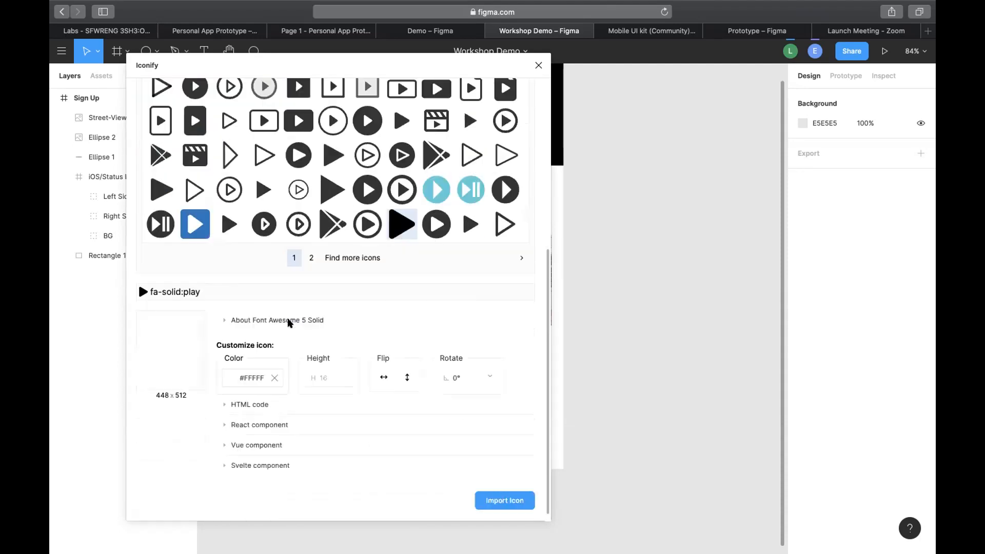
scroll(289, 322, down, 1)
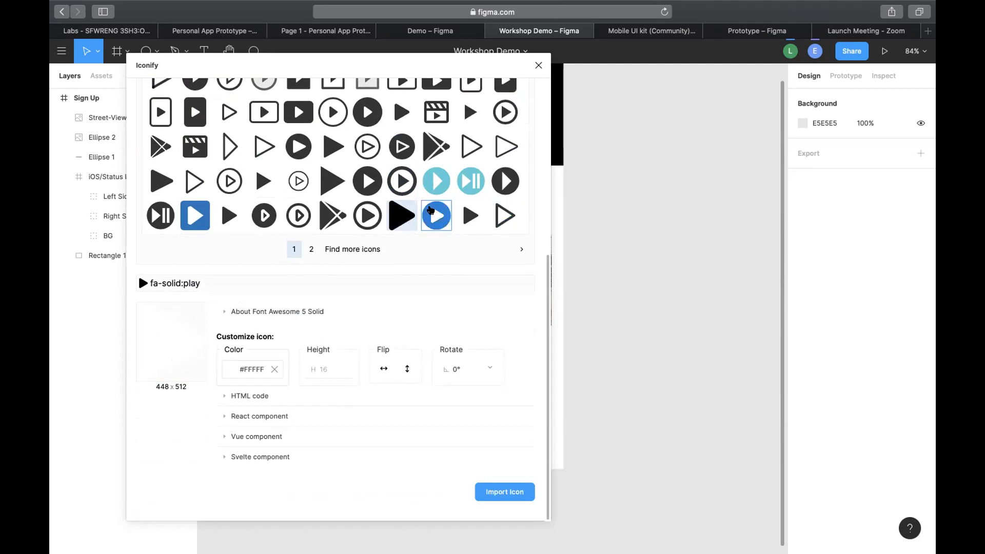
click(328, 180)
click(290, 181)
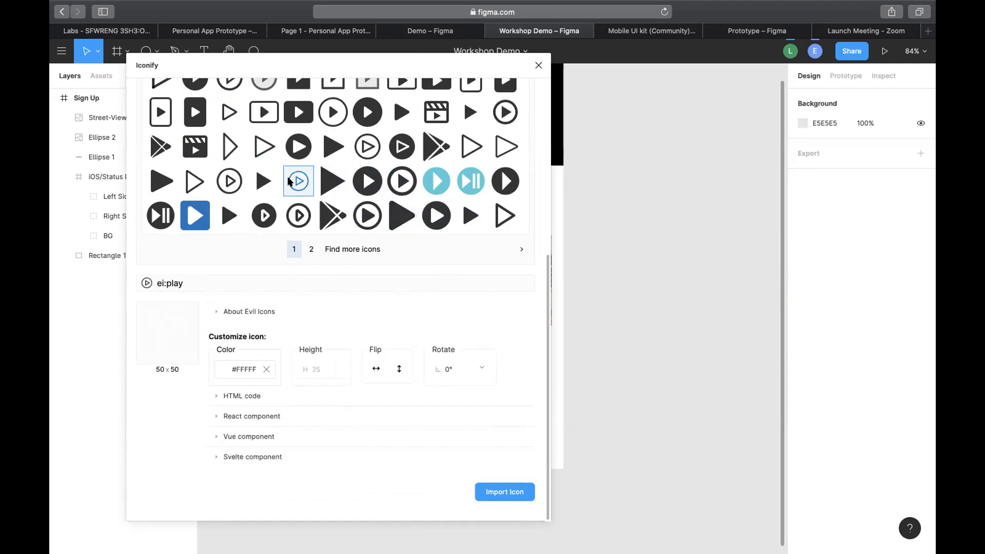
click(401, 215)
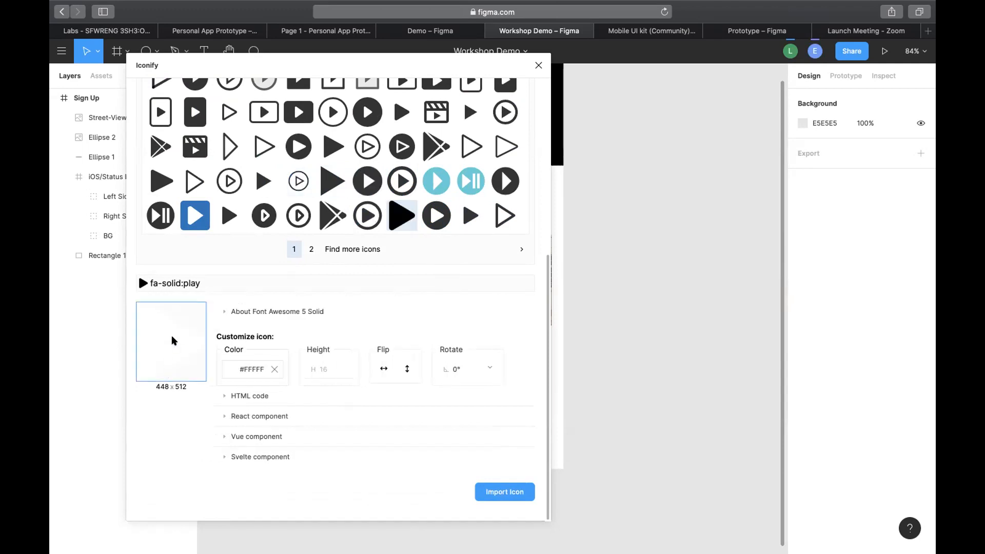
Change the fa-solid:play icon's colour to black, #000.
click(243, 364)
key(BackSpace)
text(0000)
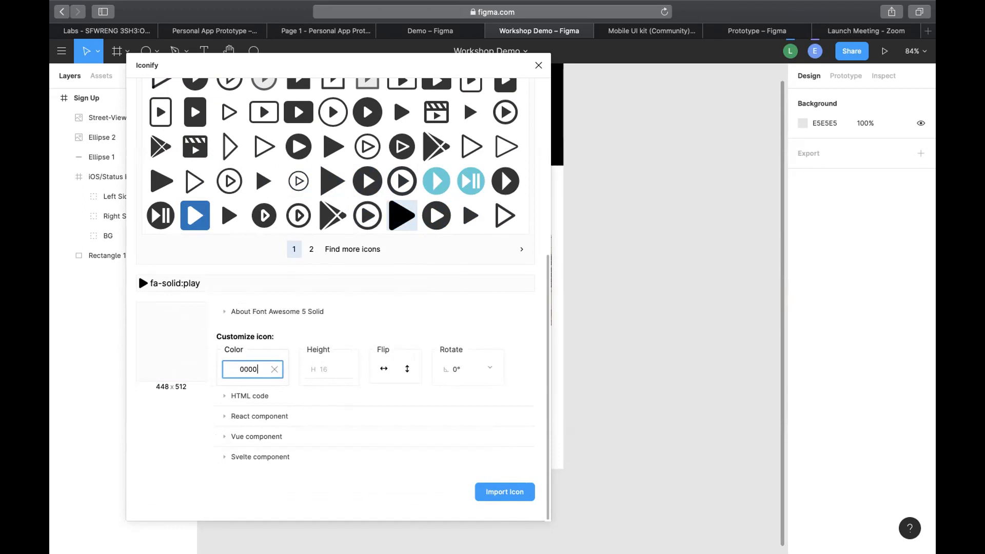
click(202, 425)
click(248, 369)
key(BackSpace)
text(0000)
key(BackSpace)
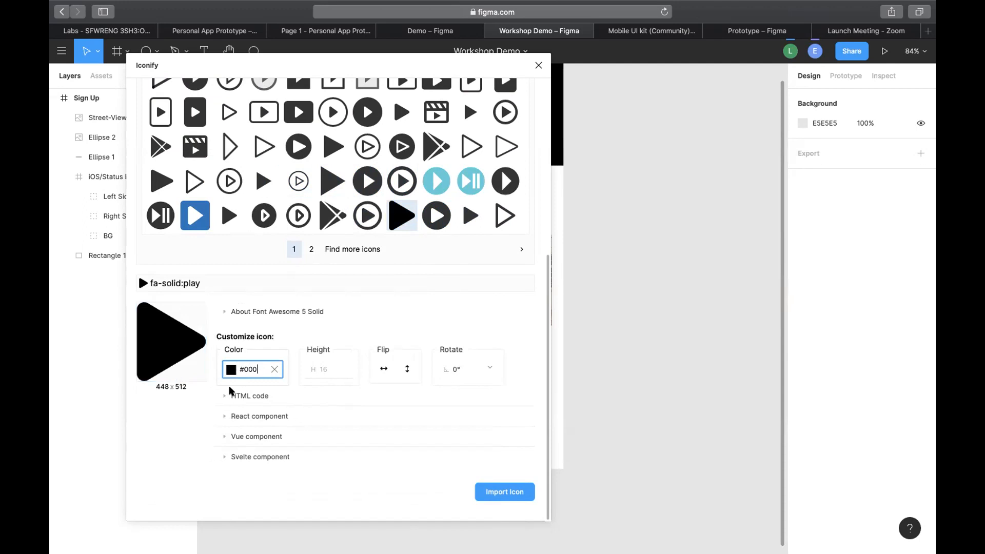
Move the Iconify window clear of the phone frame and set the play icon's colour to #FFF.
click(326, 324)
click(255, 370)
click(258, 364)
key(BackSpace)
drag(302, 62, 704, 84)
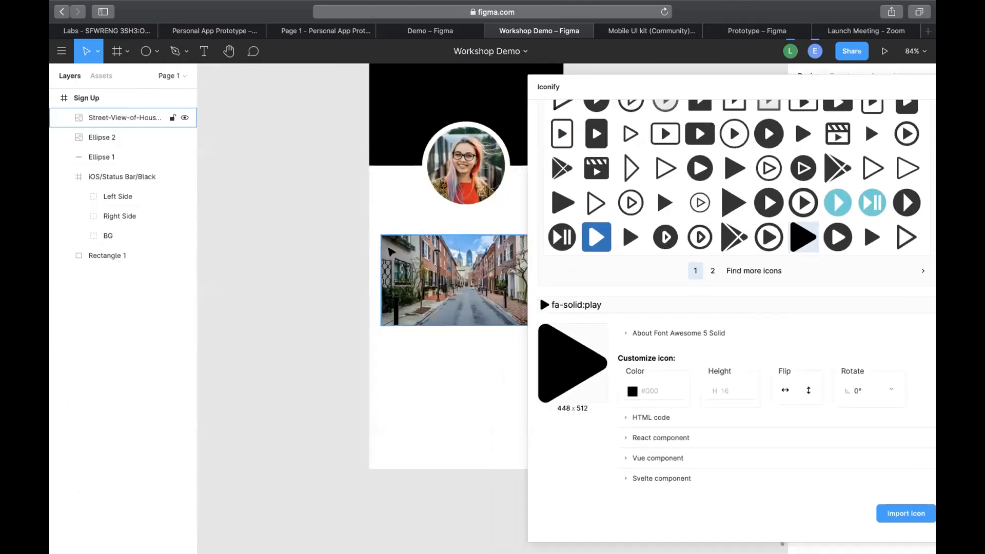
scroll(391, 251, right, 10)
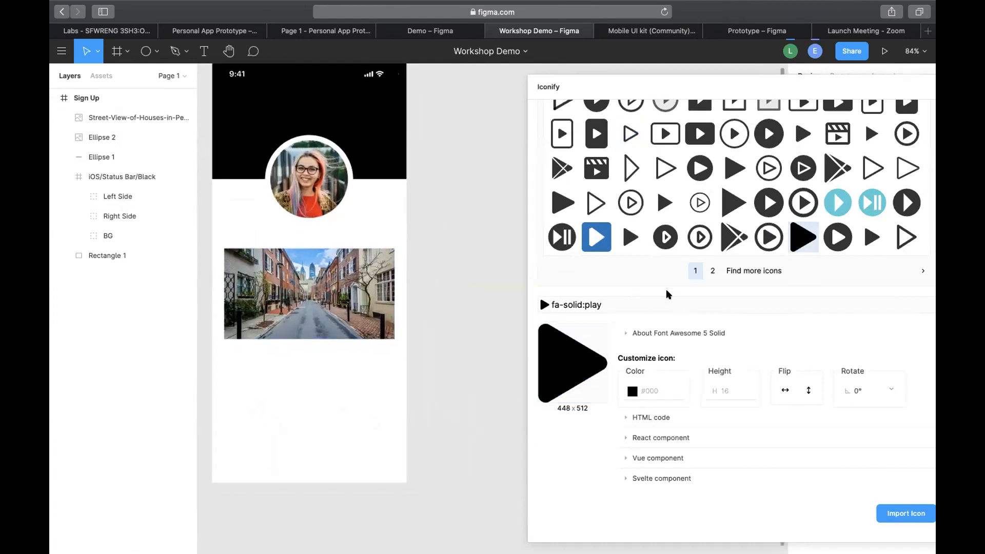
click(638, 389)
text(FFF)
key(Return)
click(728, 390)
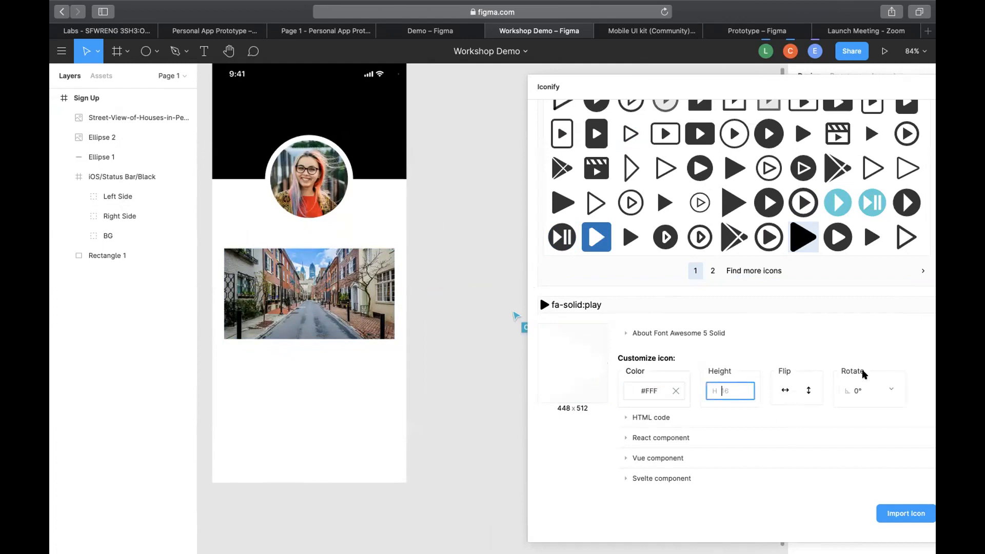
Import the white fa-solid:play icon into the page and close the Iconify plugin.
click(695, 79)
drag(695, 78, 592, 45)
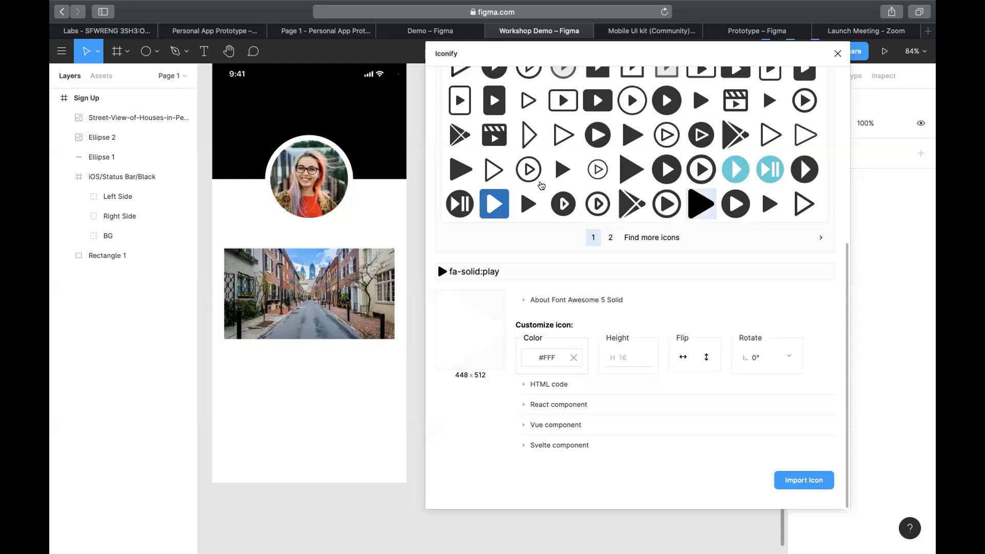
scroll(531, 177, up, 5)
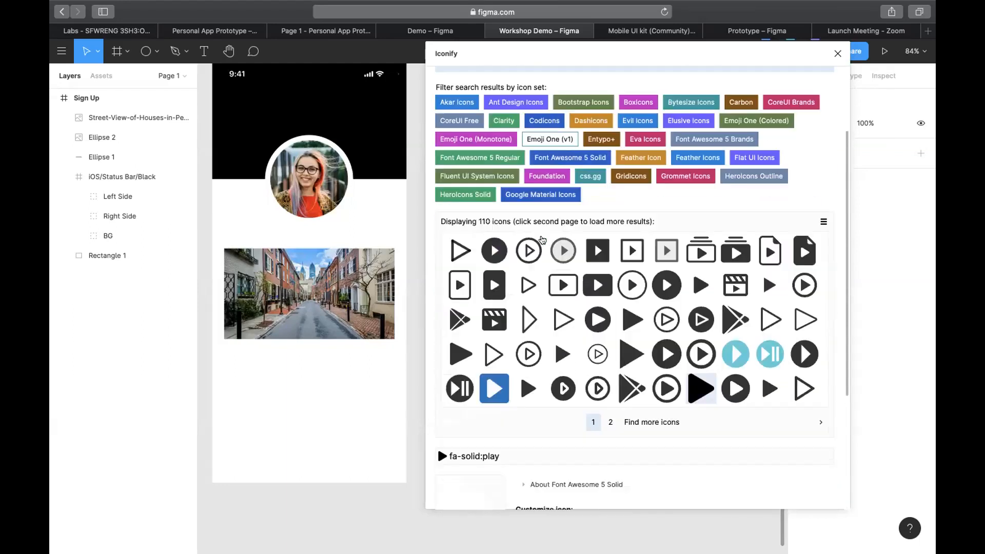
scroll(544, 241, down, 6)
click(792, 482)
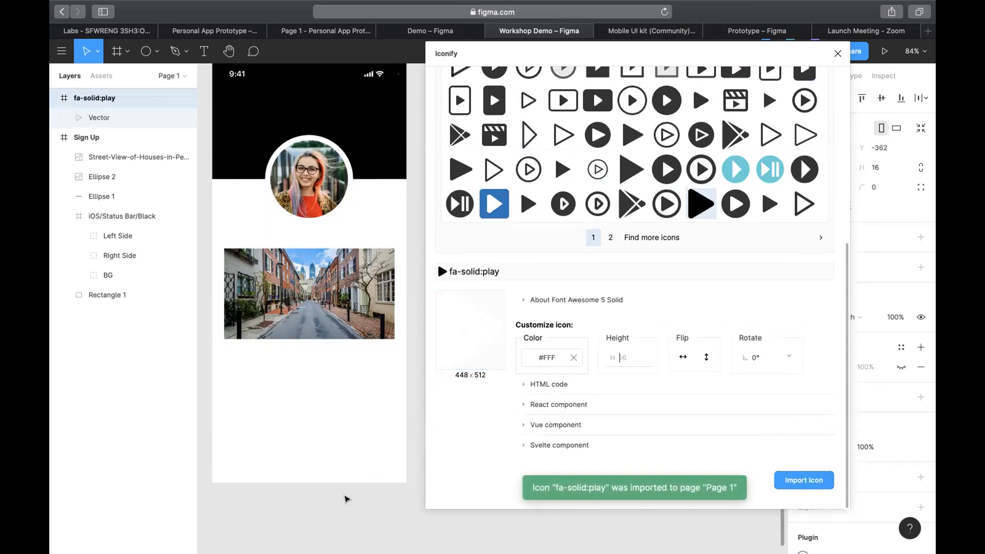
scroll(314, 506, down, 2)
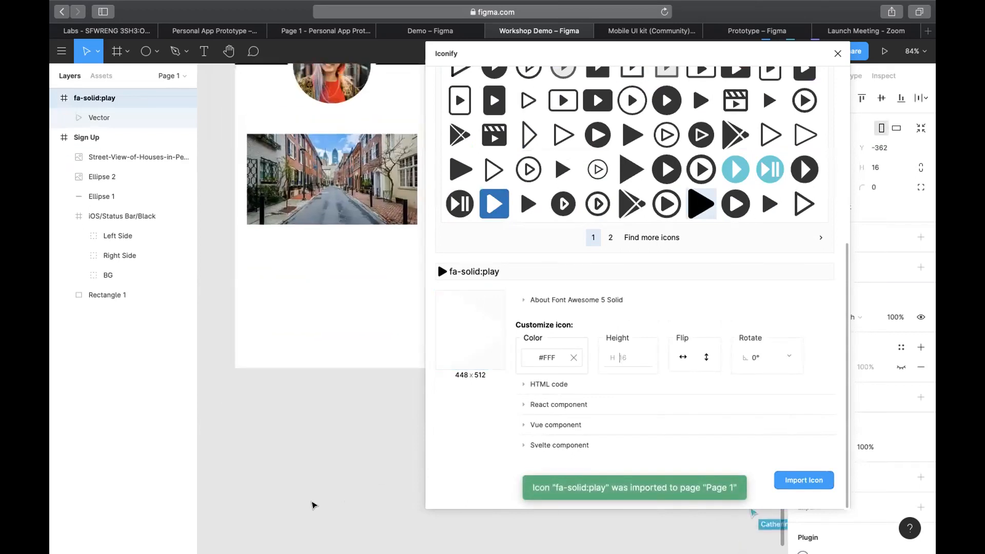
scroll(314, 505, up, 1)
click(837, 54)
scroll(557, 353, down, 3)
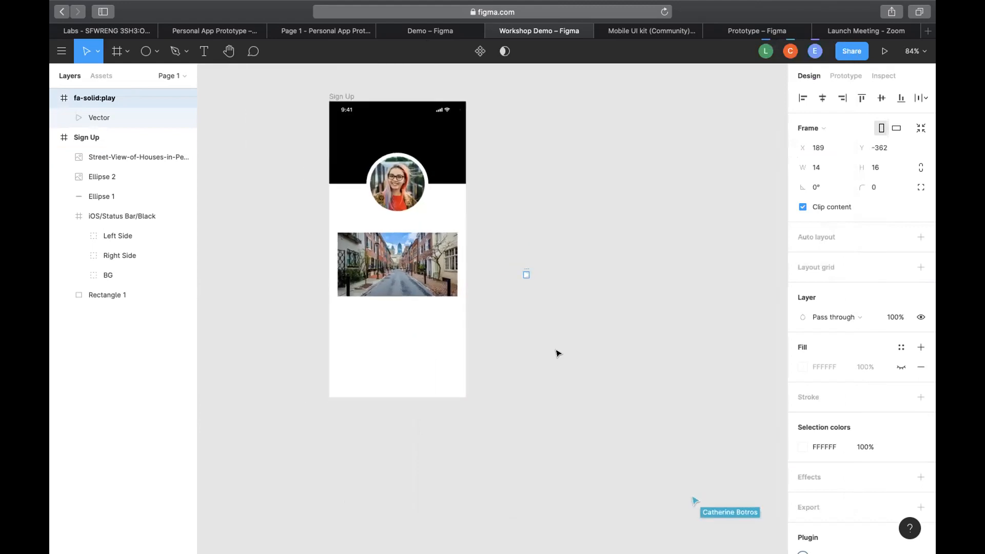
Move the imported play icon into the Sign Up frame and centre it on the street picture.
scroll(501, 303, up, 4)
drag(549, 246, 296, 235)
scroll(296, 235, up, 2)
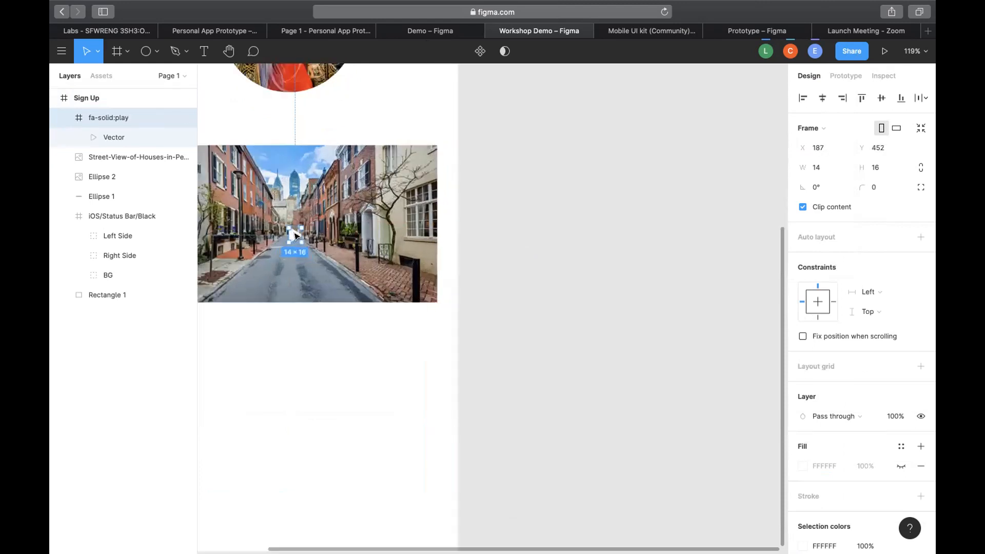
scroll(296, 236, up, 3)
scroll(396, 231, up, 2)
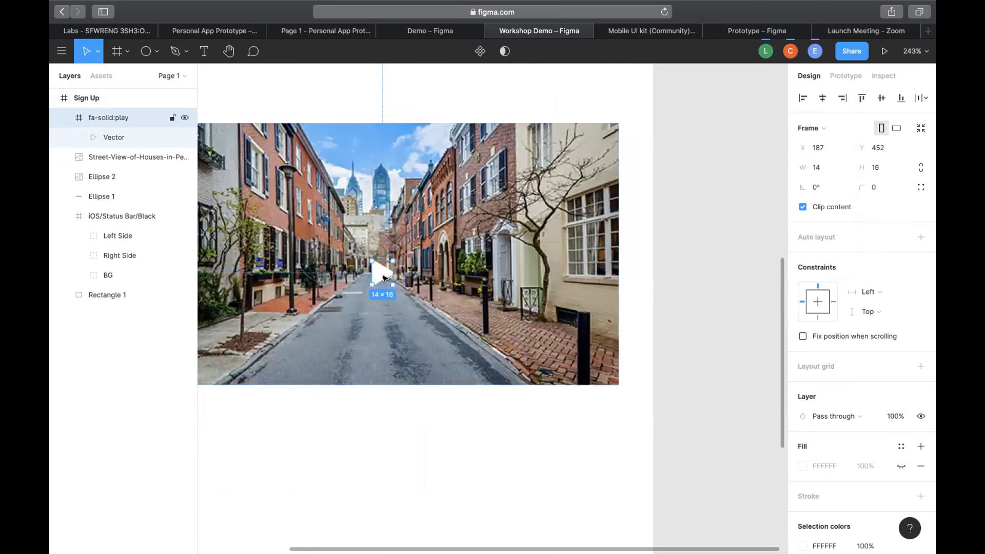
drag(384, 279, 371, 254)
scroll(431, 294, down, 5)
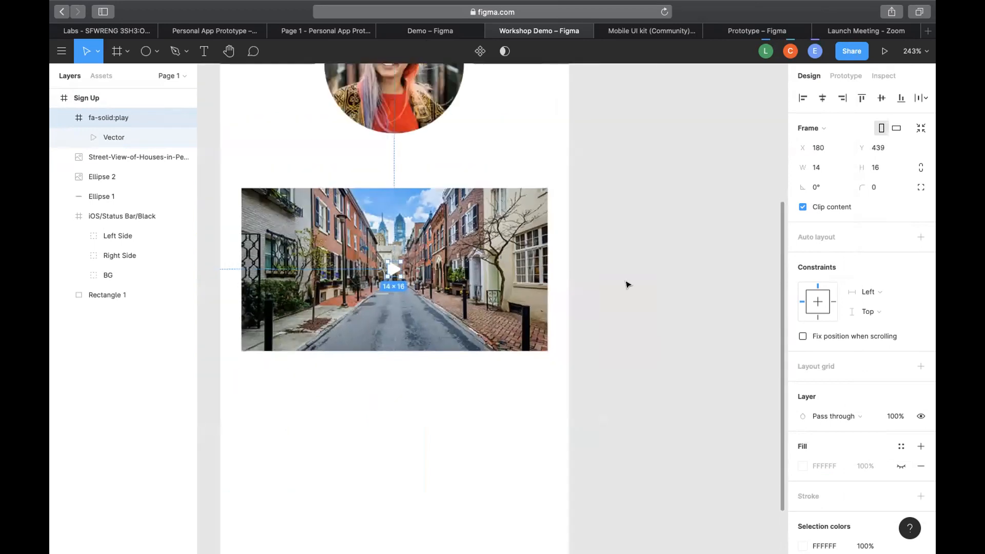
click(479, 364)
scroll(479, 365, down, 5)
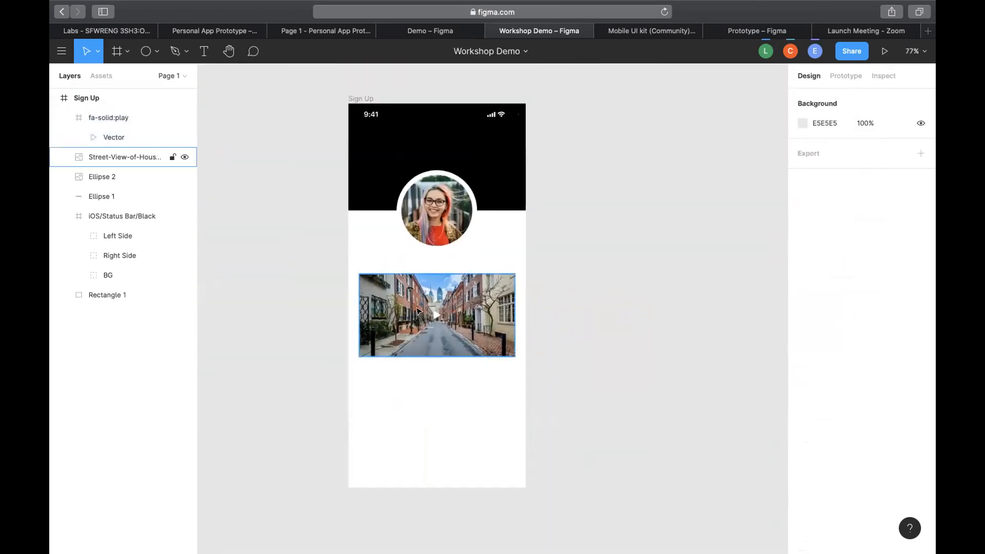
Set the width of the play icon on the street picture to 20.
scroll(419, 311, up, 5)
scroll(466, 324, up, 2)
click(466, 324)
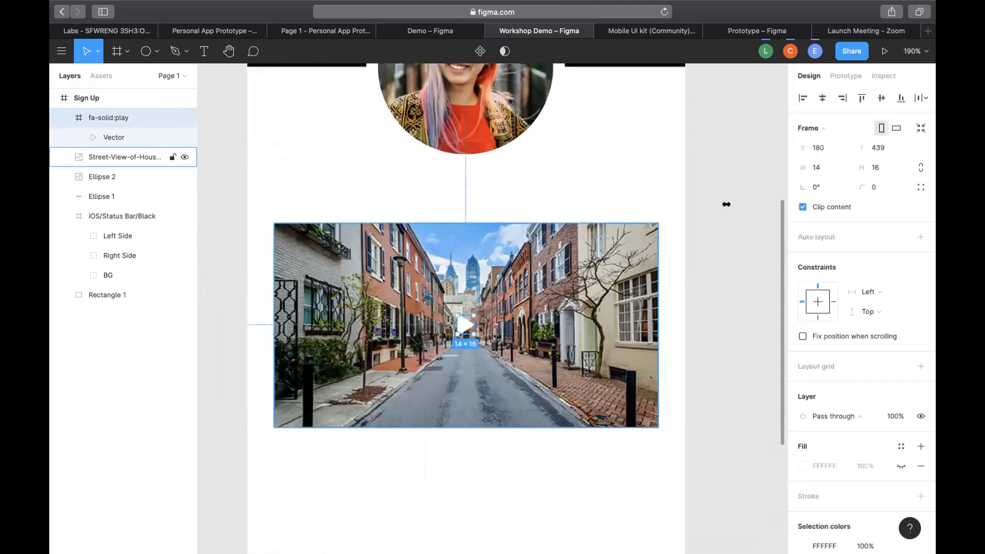
click(816, 169)
text(2)
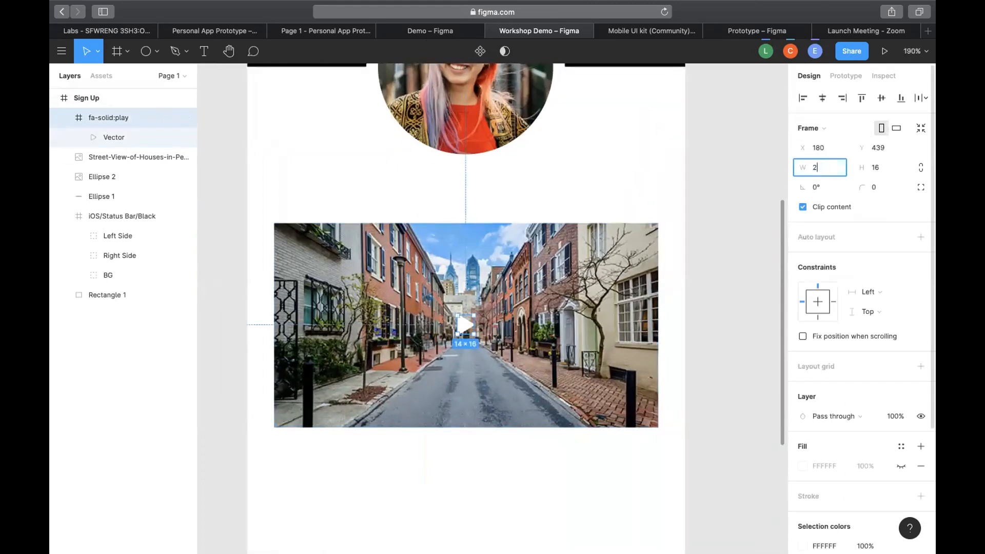
text(0)
key(Return)
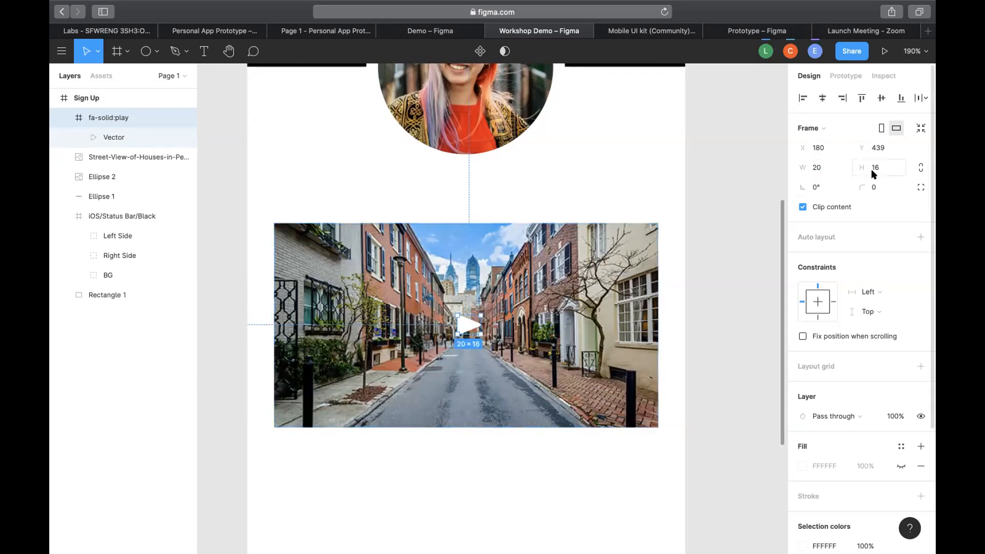
Set the play icon's height to 12.
click(882, 168)
text(12)
key(Return)
Set the play icon's height to 20 and deselect it.
click(872, 169)
text(2)
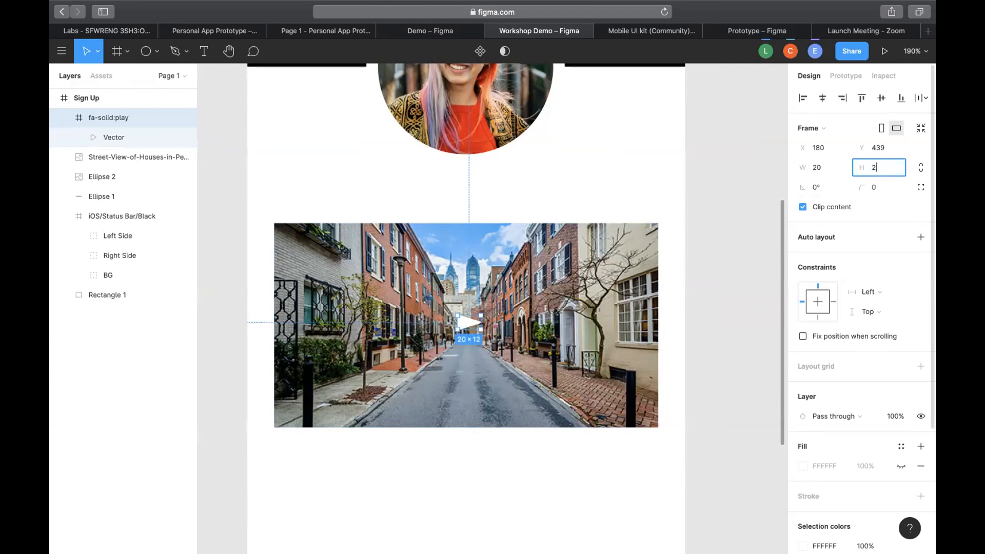
text(0)
key(Return)
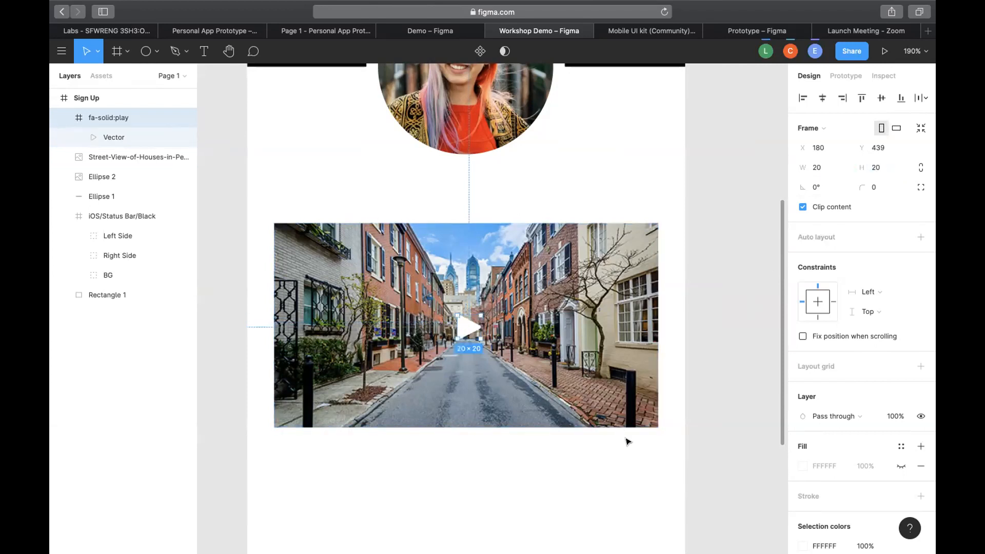
click(541, 439)
scroll(468, 430, down, 5)
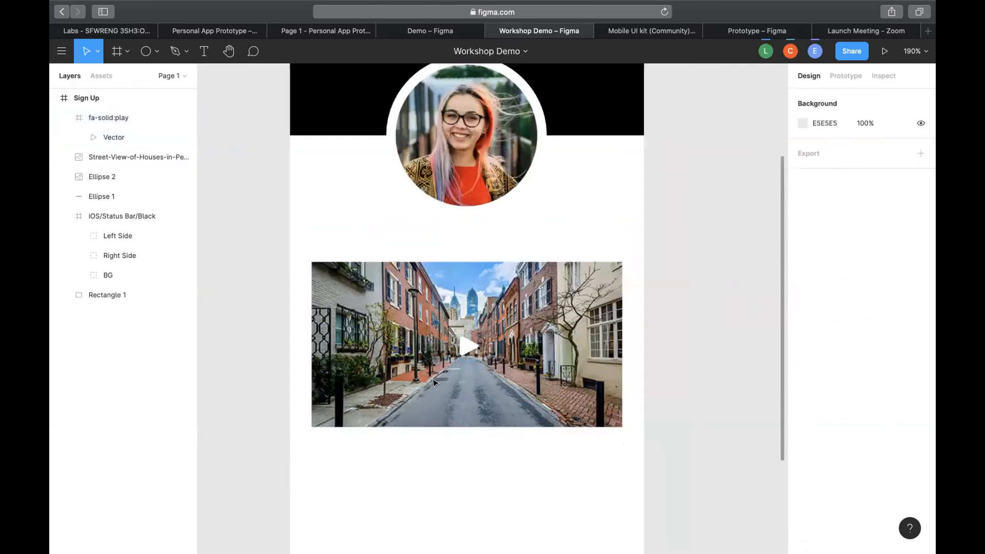
scroll(451, 256, down, 3)
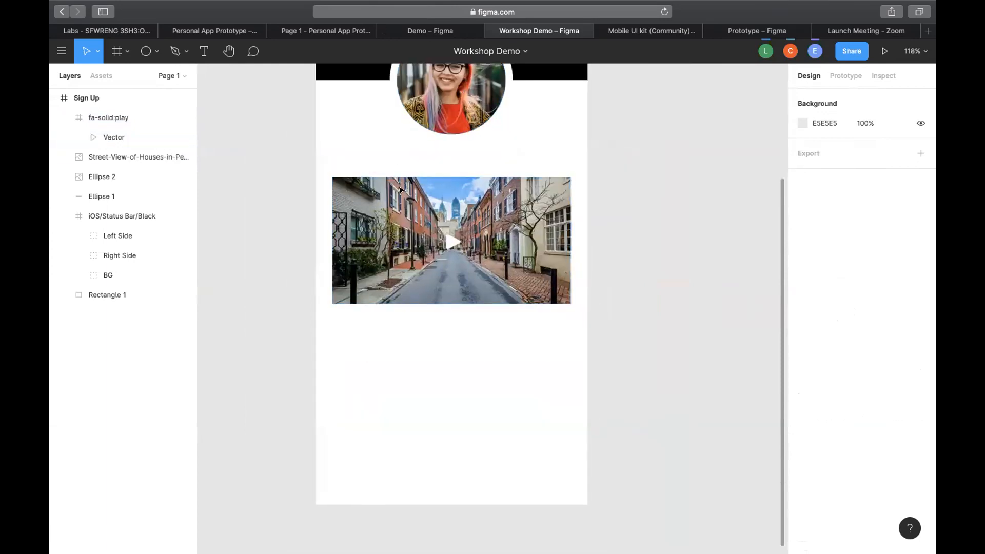
scroll(348, 248, down, 4)
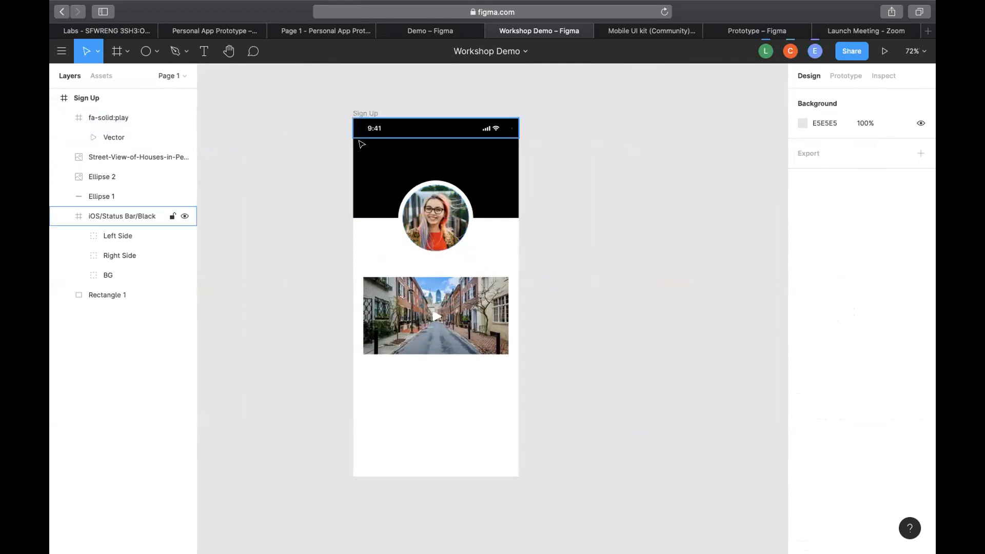
Run the Iconify plugin again and search for "menu" icons.
scroll(419, 178, up, 5)
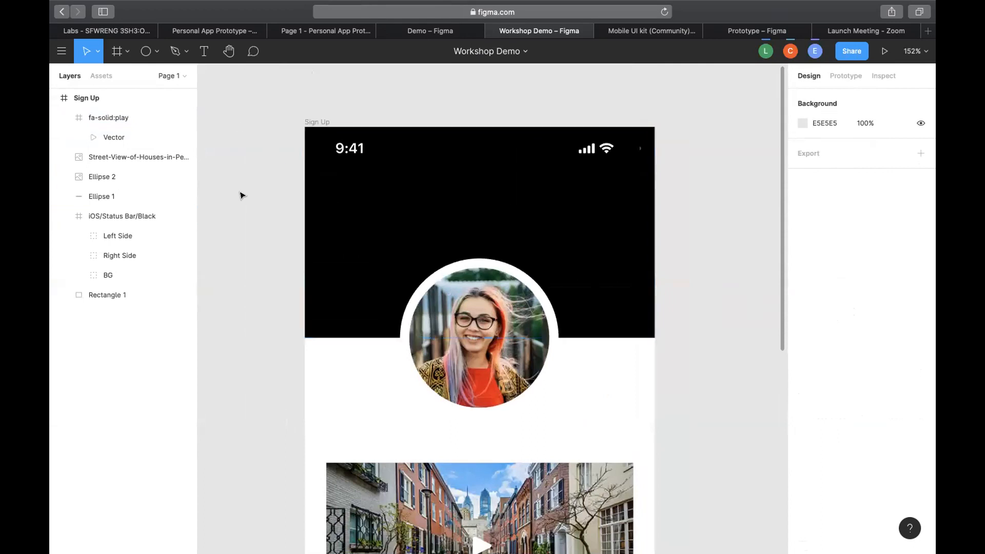
click(61, 51)
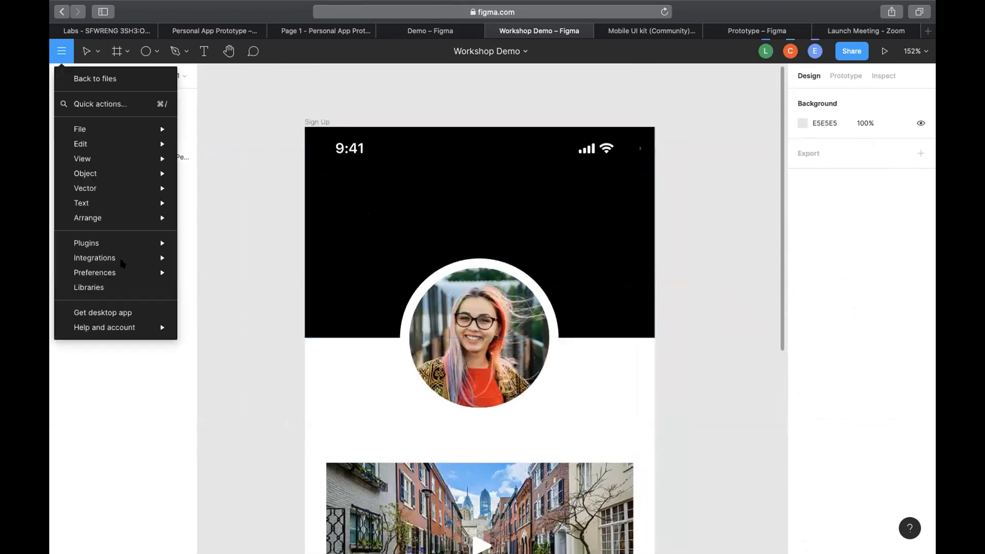
click(204, 243)
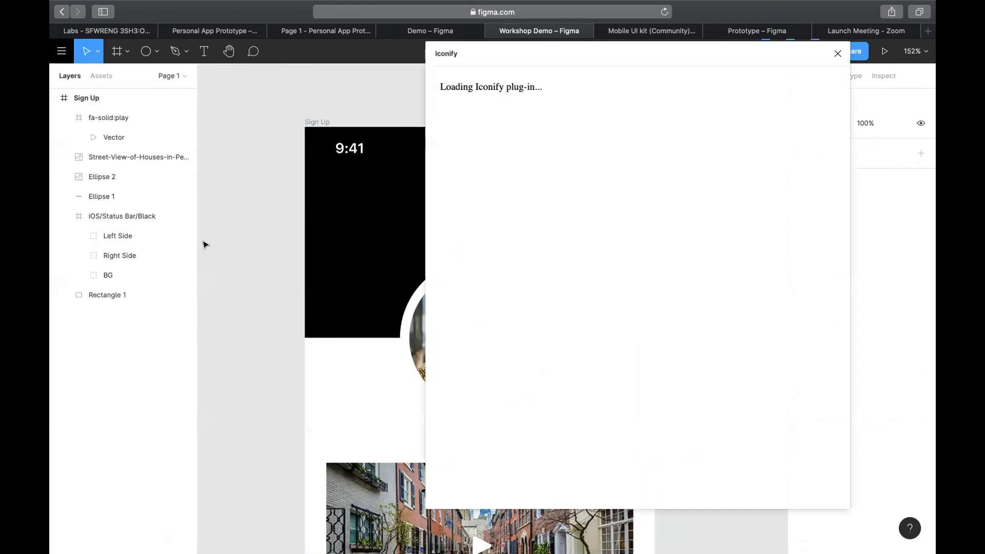
click(468, 137)
double_click(470, 136)
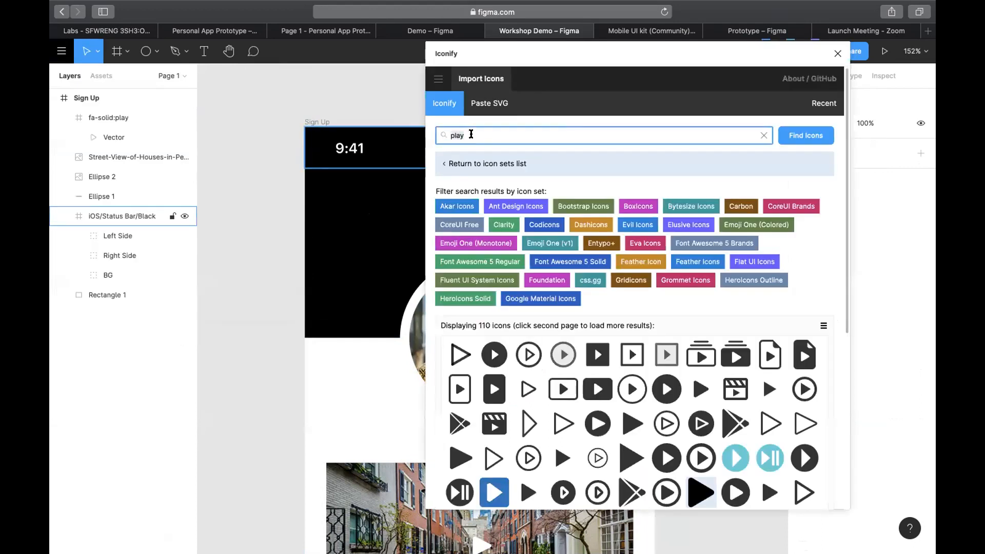
key(BackSpace)
text(menu)
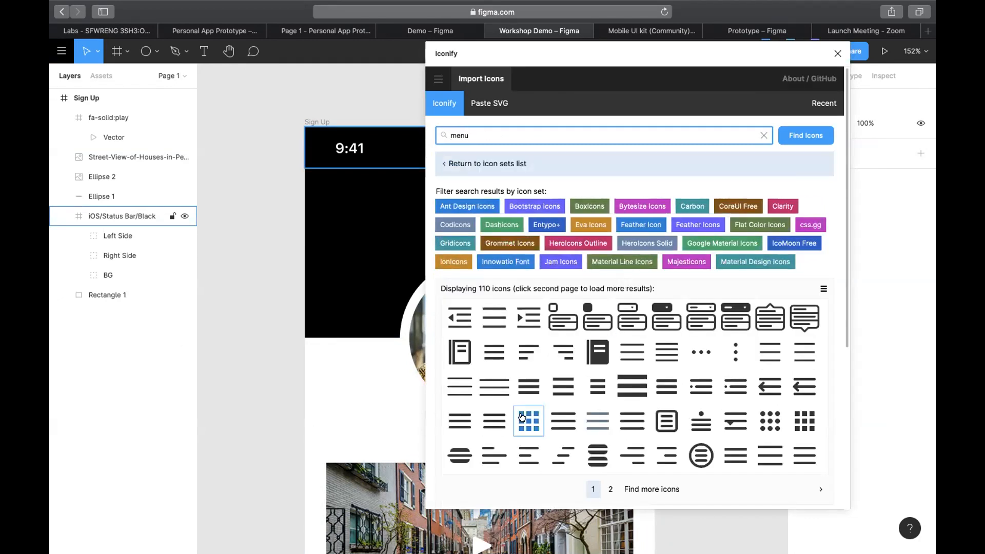
scroll(522, 418, down, 5)
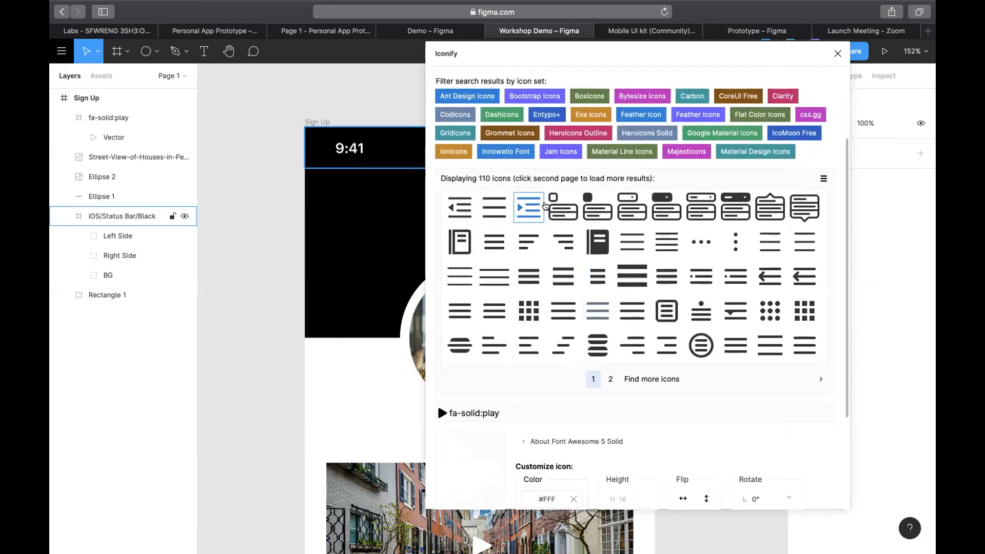
scroll(545, 206, up, 5)
Replace the Iconify search term with "lines" to look for a three-line menu icon.
click(495, 133)
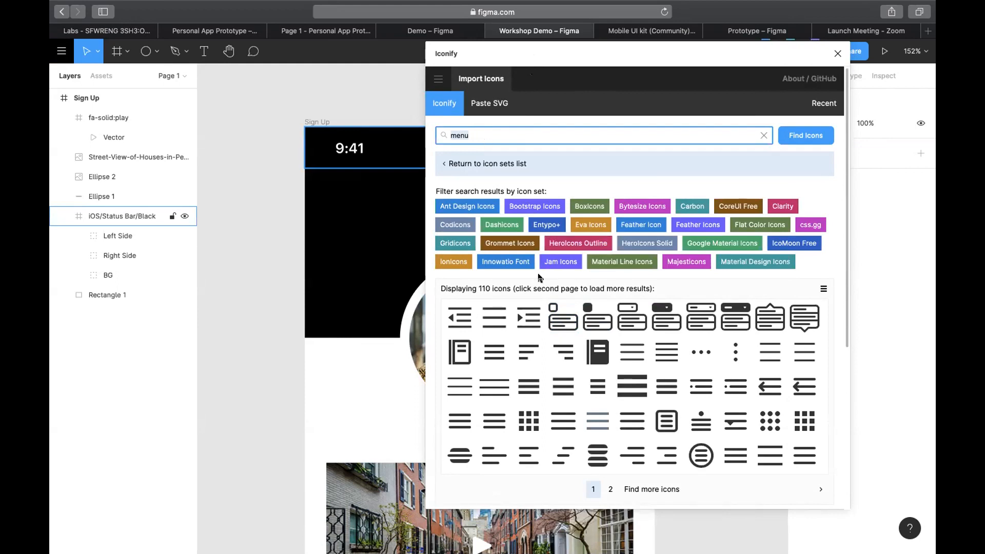
scroll(539, 277, down, 3)
scroll(544, 202, down, 1)
scroll(495, 136, up, 4)
scroll(494, 136, down, 1)
text(thr)
key(BackSpace)
key(BackSpace)
key(BackSpace)
text(l)
scroll(562, 317, down, 2)
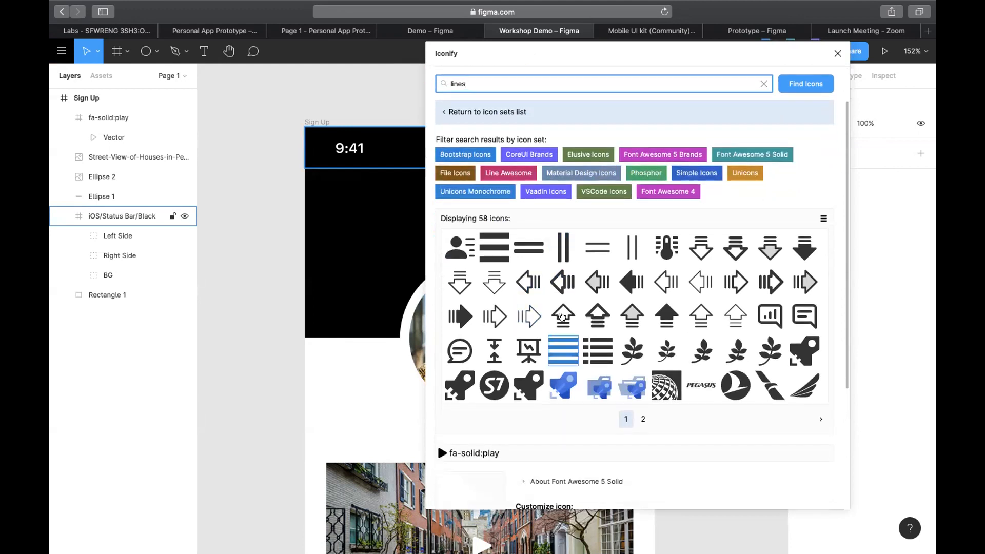
Replace the Iconify search term with "menu" and find matching icons.
scroll(562, 317, up, 2)
text(me)
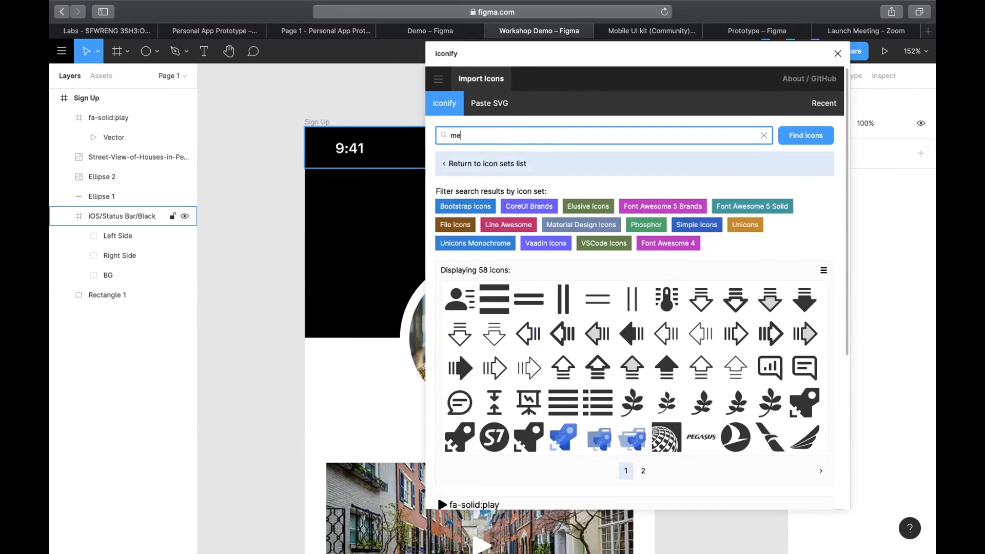
text(nu)
click(812, 137)
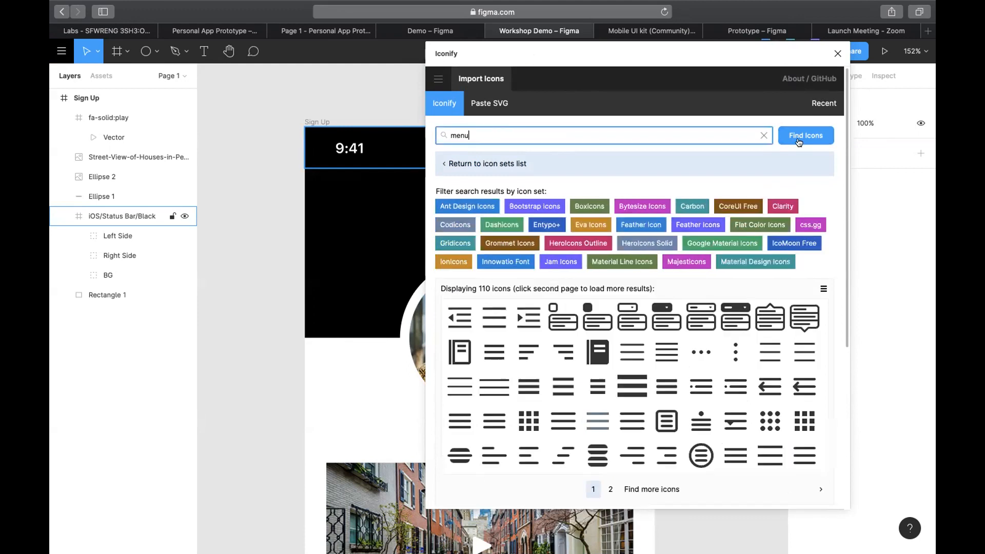
Import the dashicons:menu-alt2 icon onto the page and close the Iconify plugin.
scroll(514, 402, down, 3)
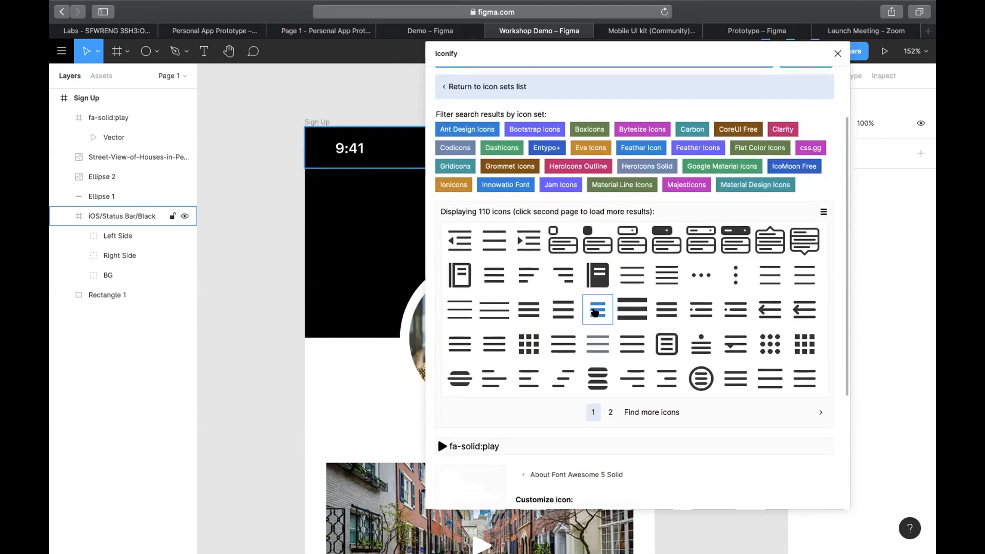
click(595, 314)
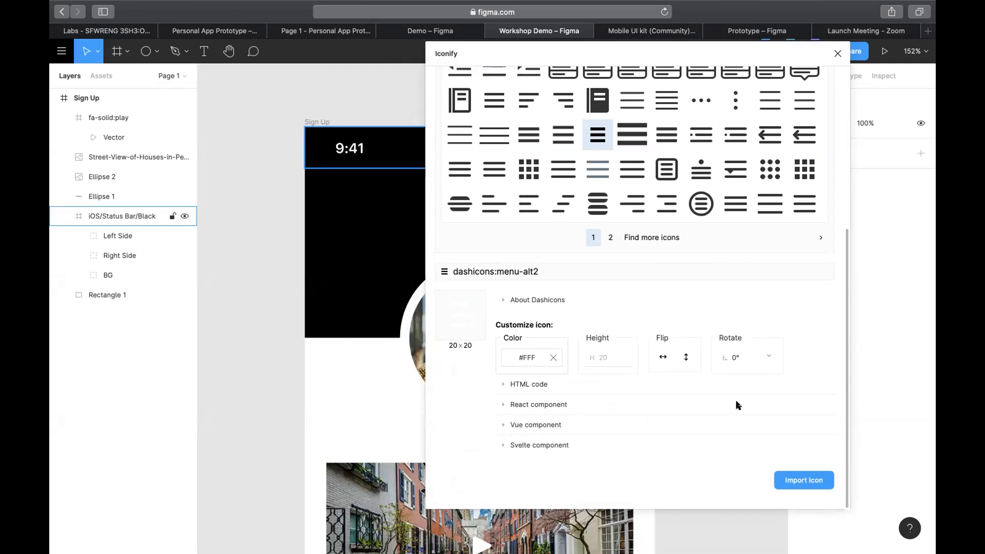
click(794, 478)
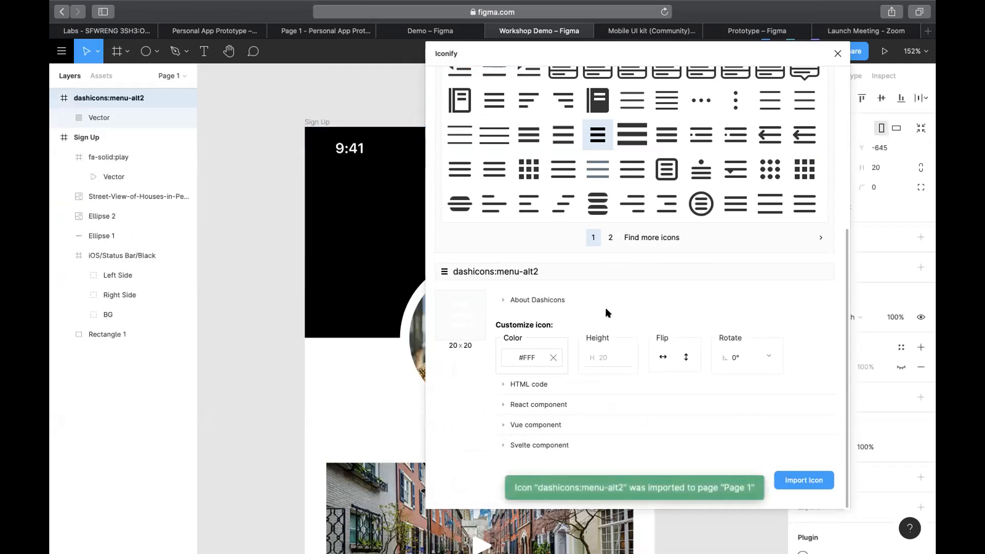
click(837, 53)
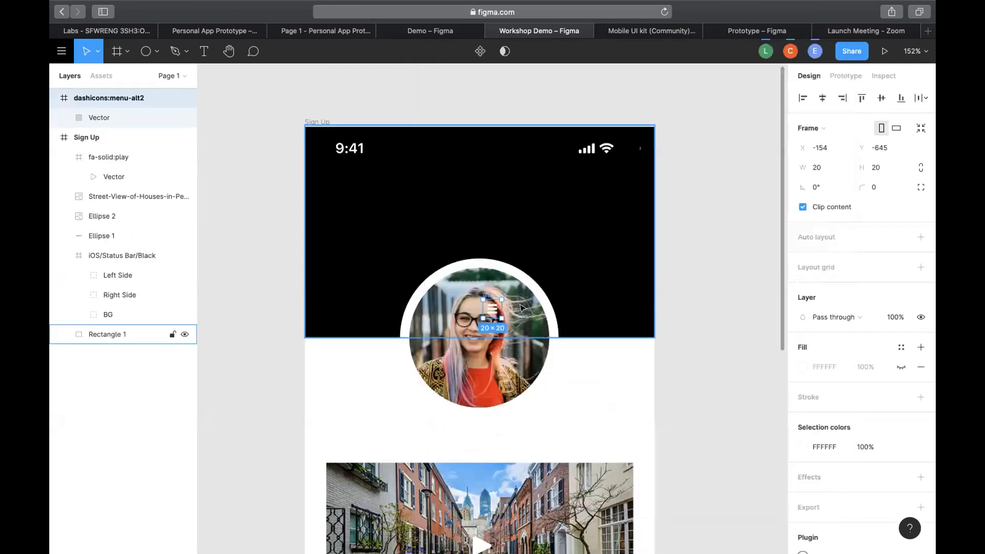
Move the menu icon to the black header's left edge below the time, enlarge its frame to about 26 × 24, and deselect it.
drag(492, 308, 310, 176)
scroll(386, 188, up, 5)
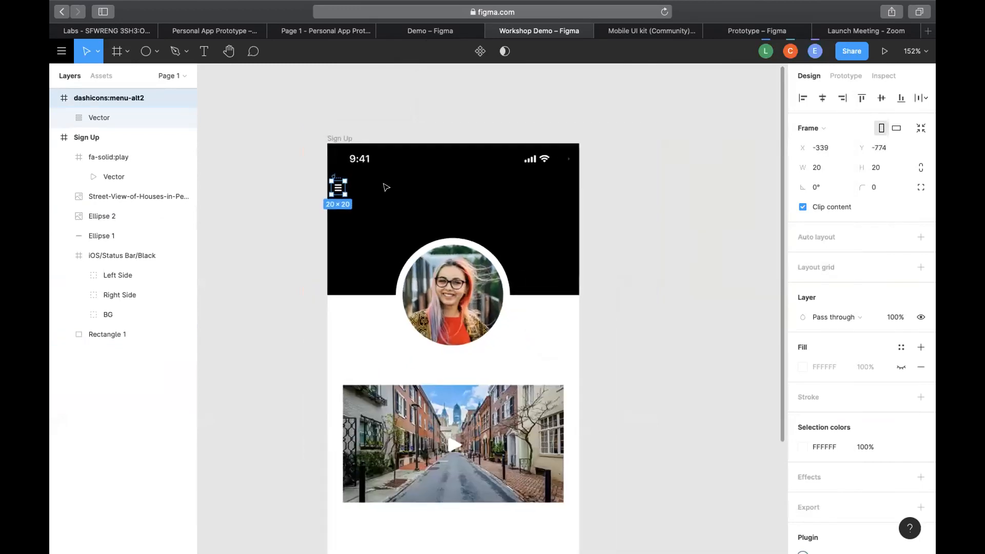
drag(350, 216, 342, 195)
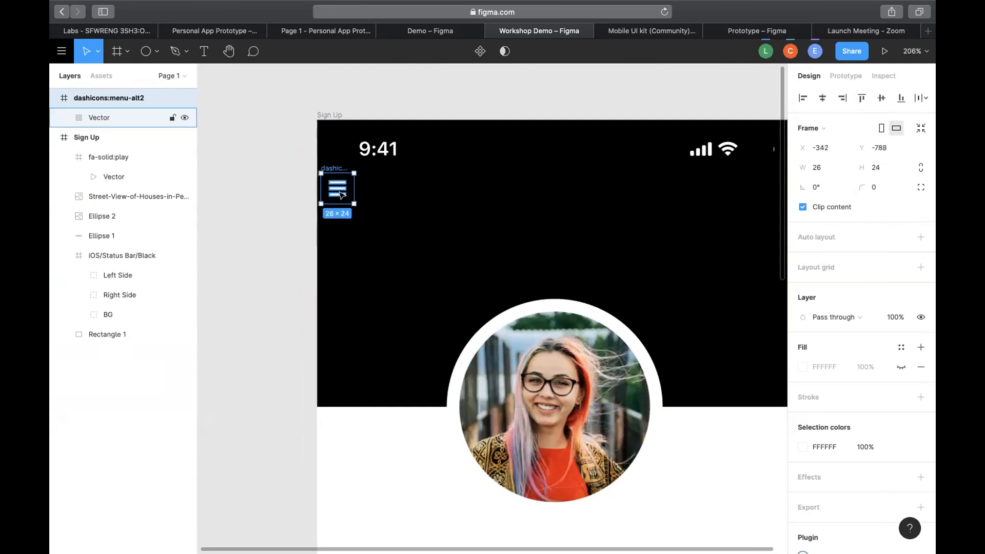
scroll(342, 195, down, 5)
click(587, 199)
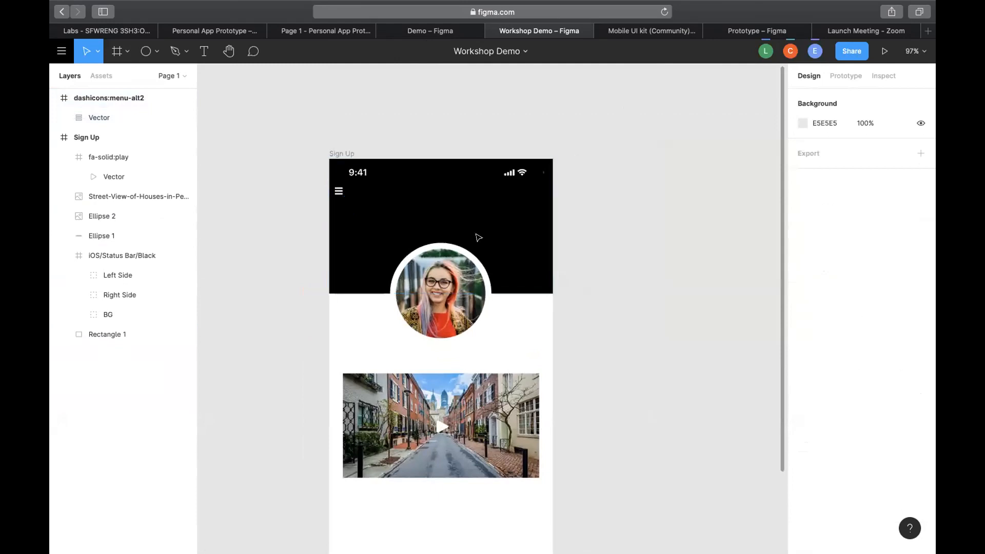
Enlarge the menu icon's inner vector to about 20 × 18 and deselect it.
scroll(334, 186, up, 5)
click(347, 200)
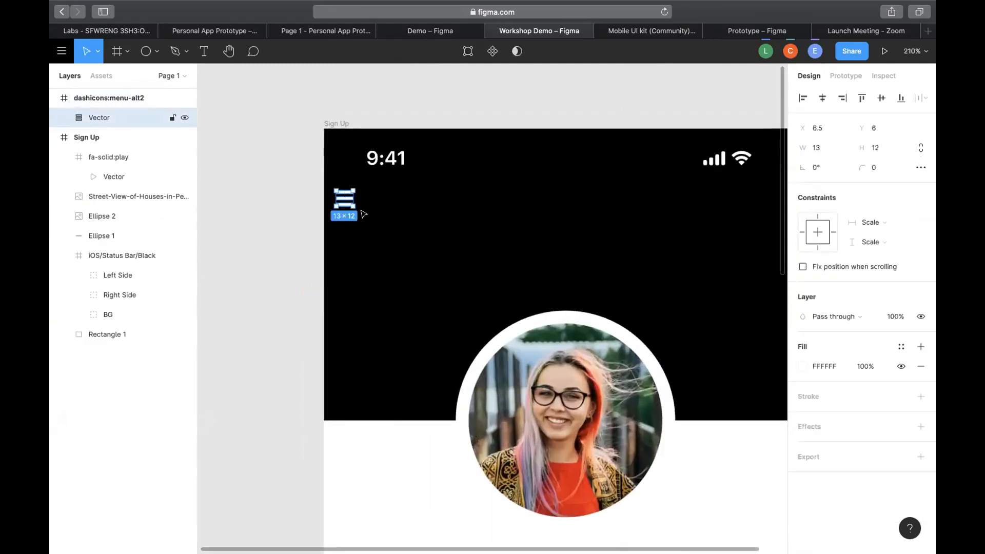
drag(348, 202, 358, 211)
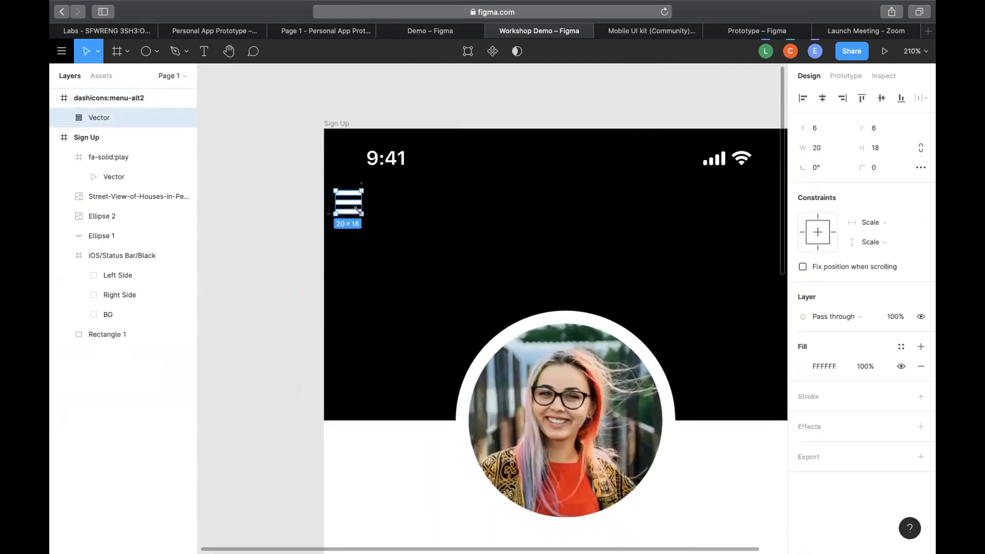
click(282, 247)
scroll(282, 246, down, 10)
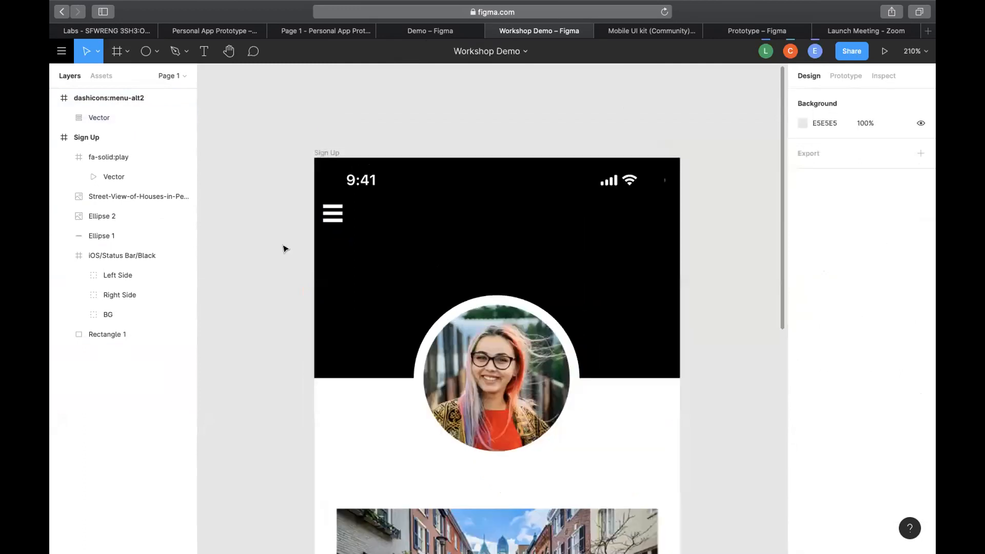
scroll(383, 315, down, 5)
click(405, 281)
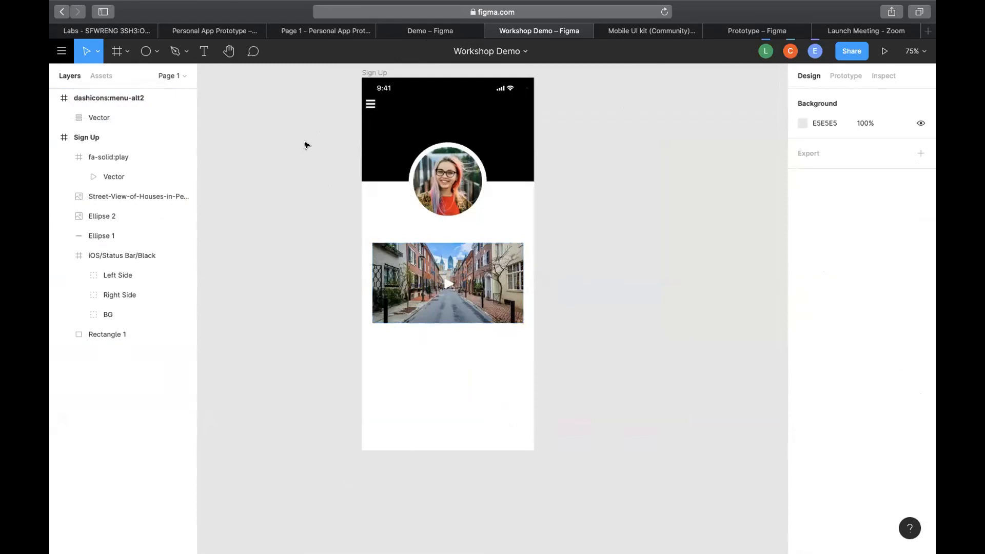
scroll(305, 145, up, 3)
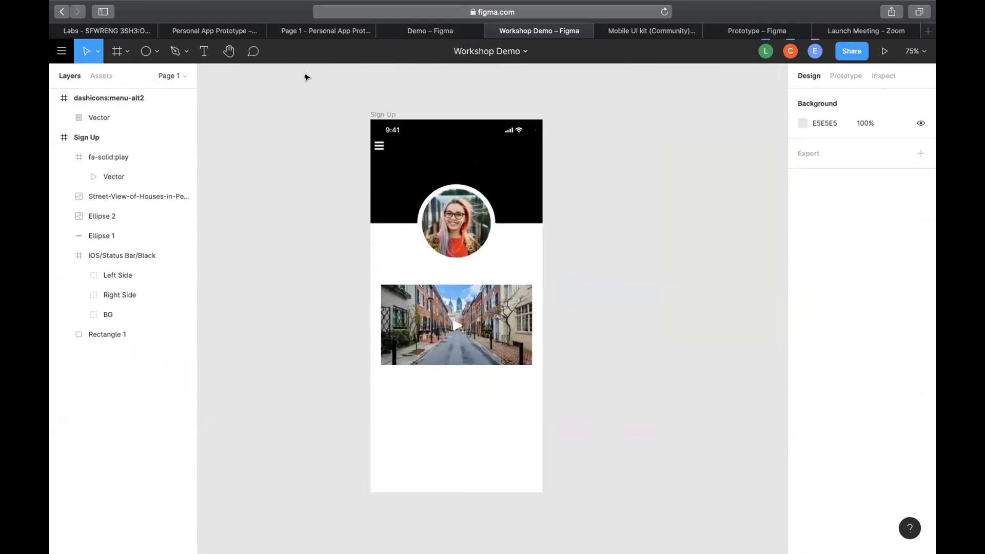
Examine the Menu bar frame above the Profile/Posts screen in the Demo file, and return to the Workshop Demo file.
click(419, 29)
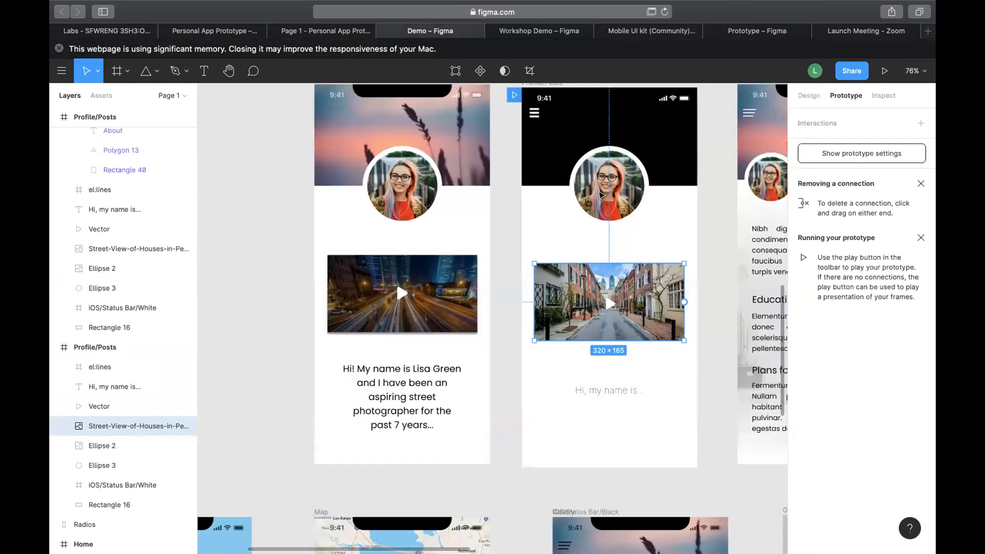
scroll(602, 195, left, 5)
scroll(601, 195, up, 3)
scroll(397, 227, up, 1)
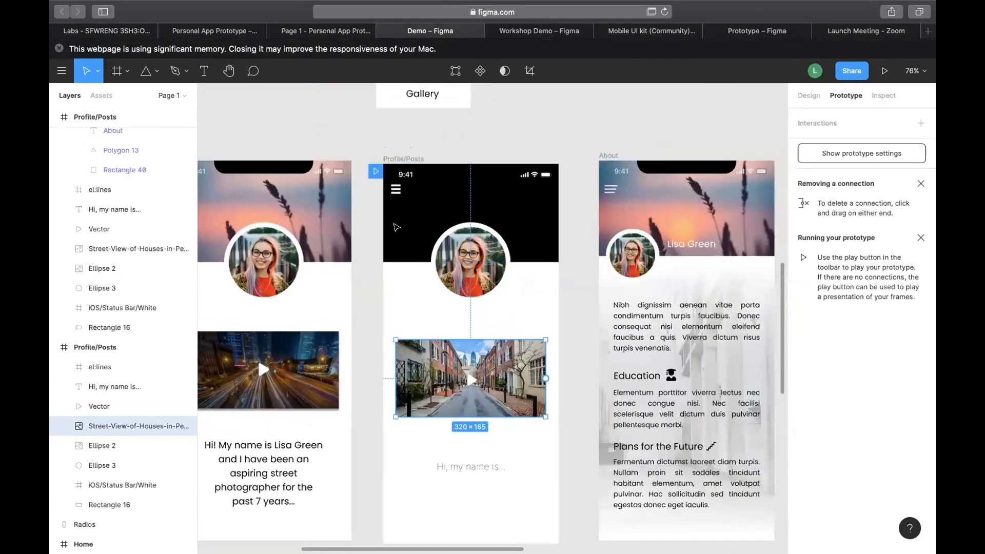
scroll(396, 227, up, 5)
scroll(397, 227, right, 2)
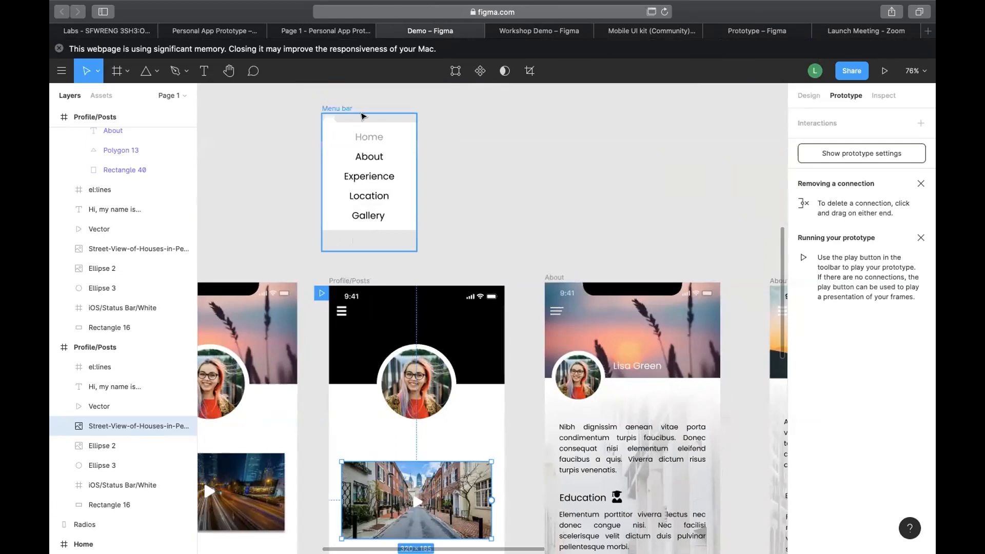
click(469, 164)
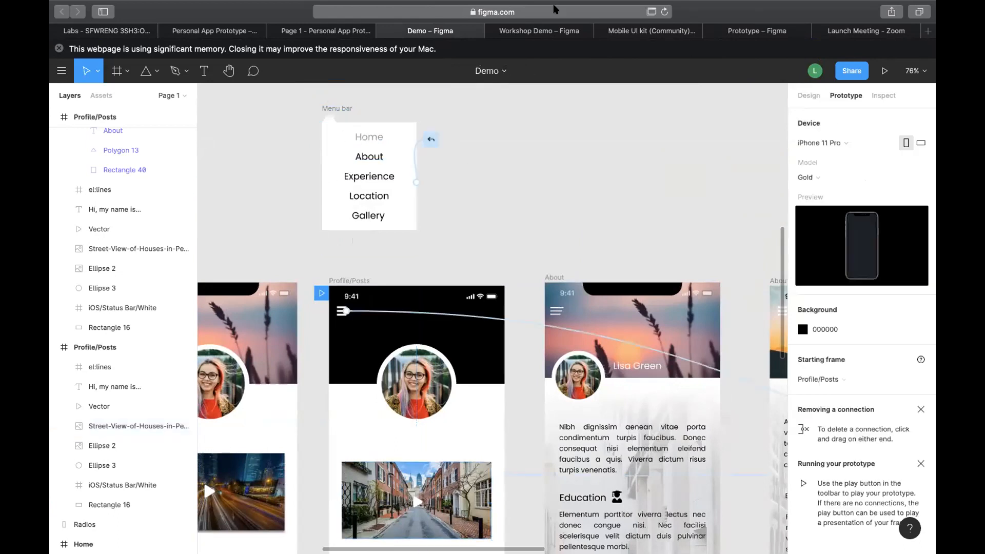
click(539, 31)
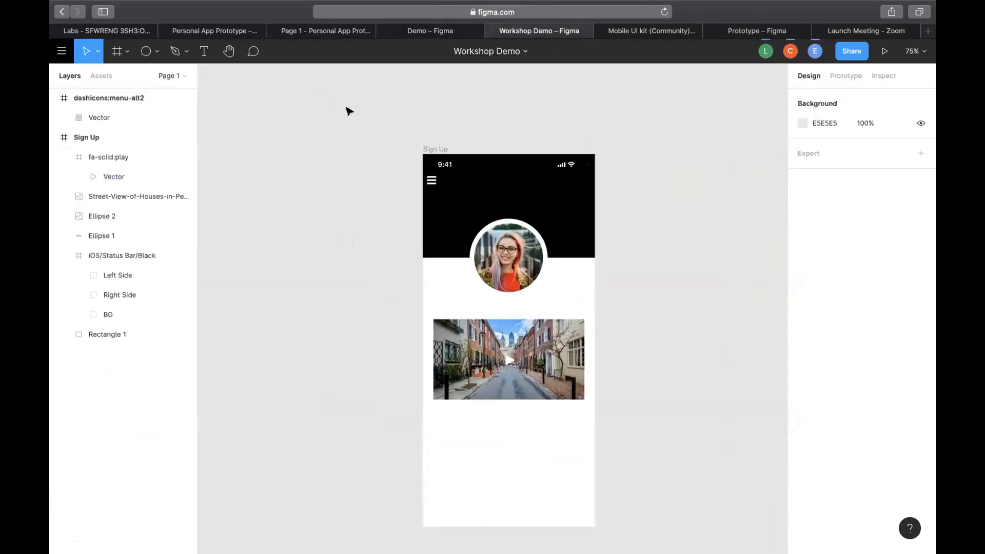
Draw a rectangle about 155 × 198 on the empty canvas beside the Sign Up frame's header.
click(156, 52)
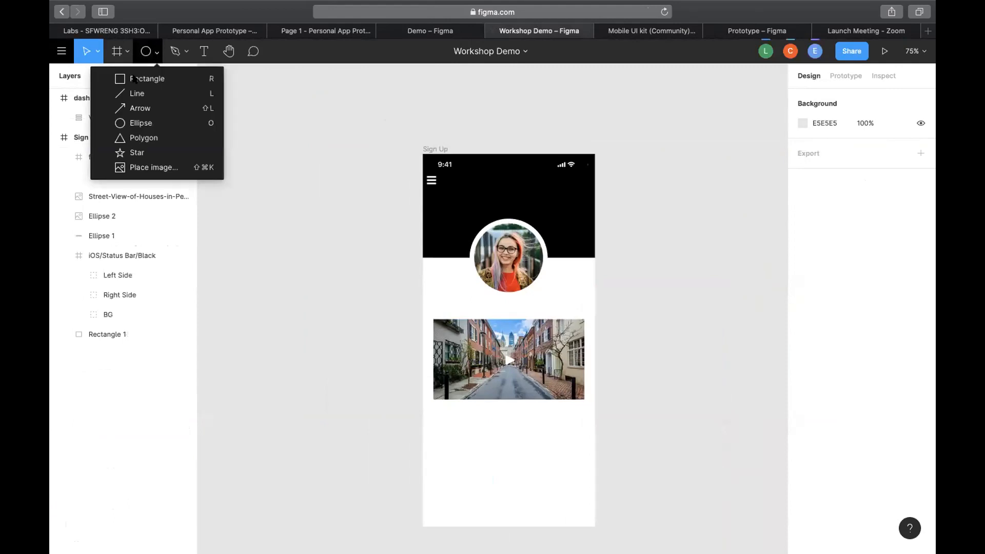
click(154, 77)
drag(236, 168, 308, 261)
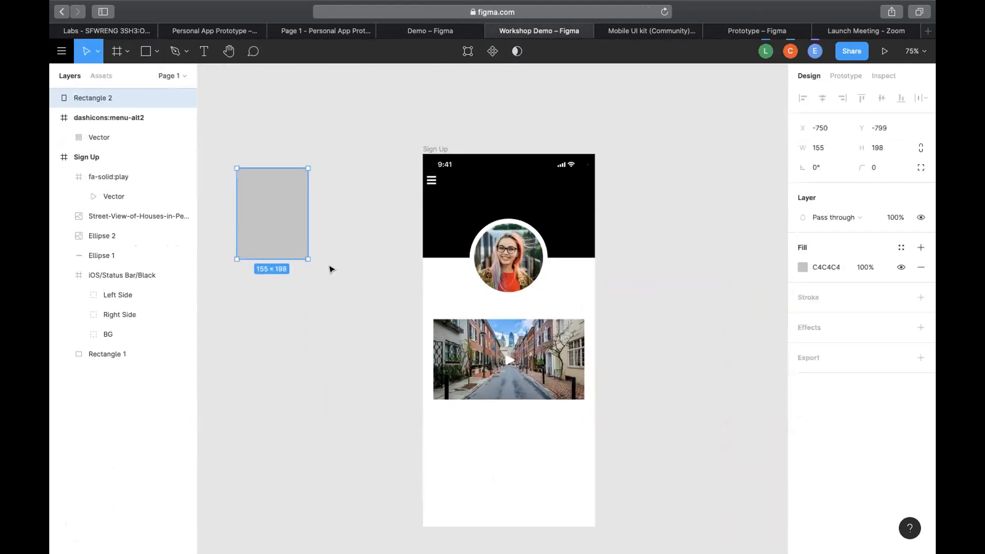
Set the new rectangle's fill to FFFFFF and leave vector editing.
double_click(286, 220)
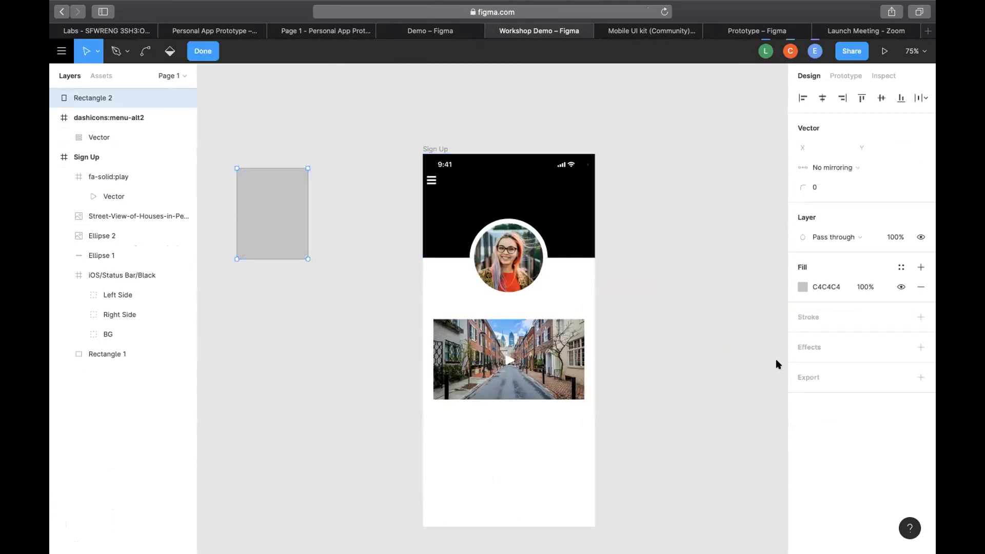
click(824, 285)
text(FFFFF)
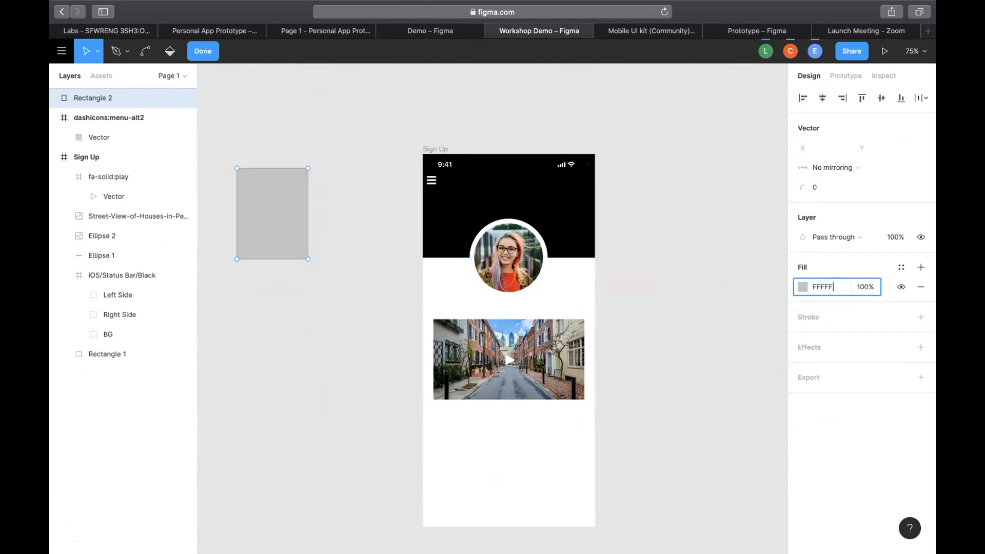
text(F)
key(Return)
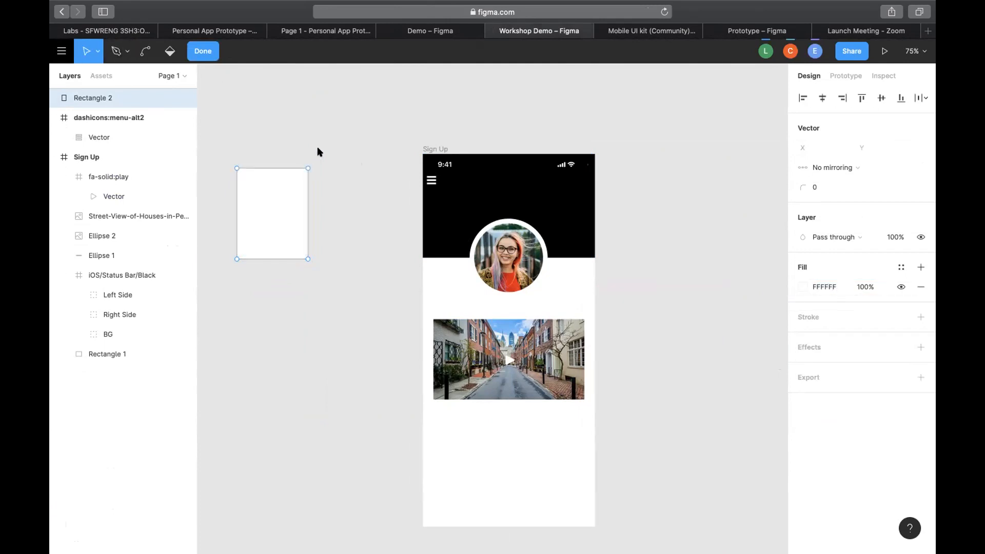
key(Escape)
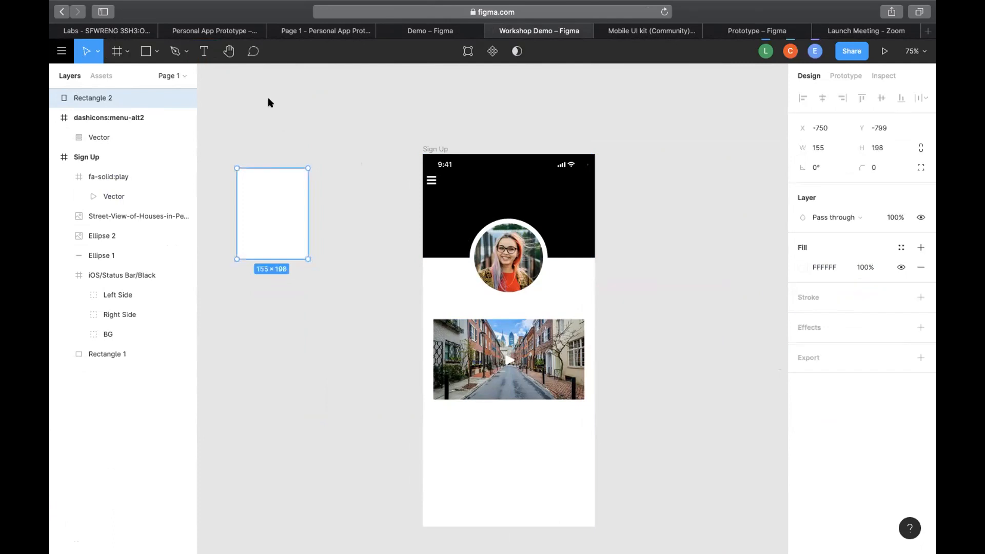
Draw a triangle polygon about 42 × 26 above the white rectangle's upper-left corner.
click(155, 52)
click(150, 137)
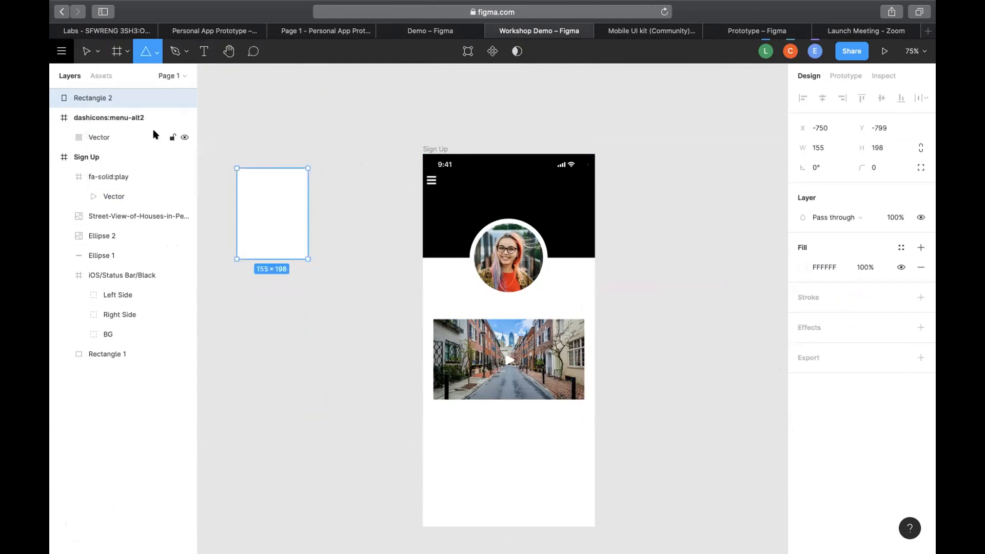
drag(235, 128, 255, 143)
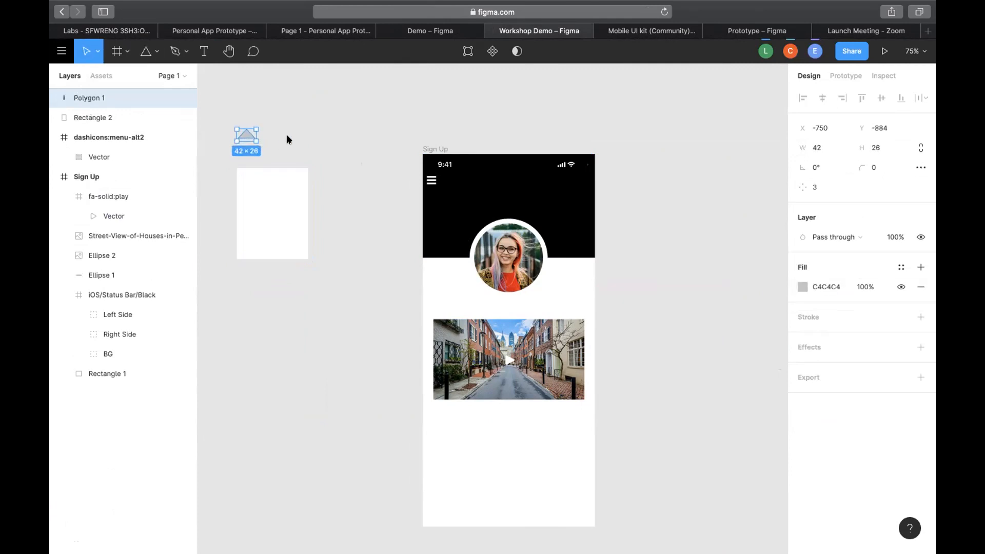
scroll(251, 132, left, 2)
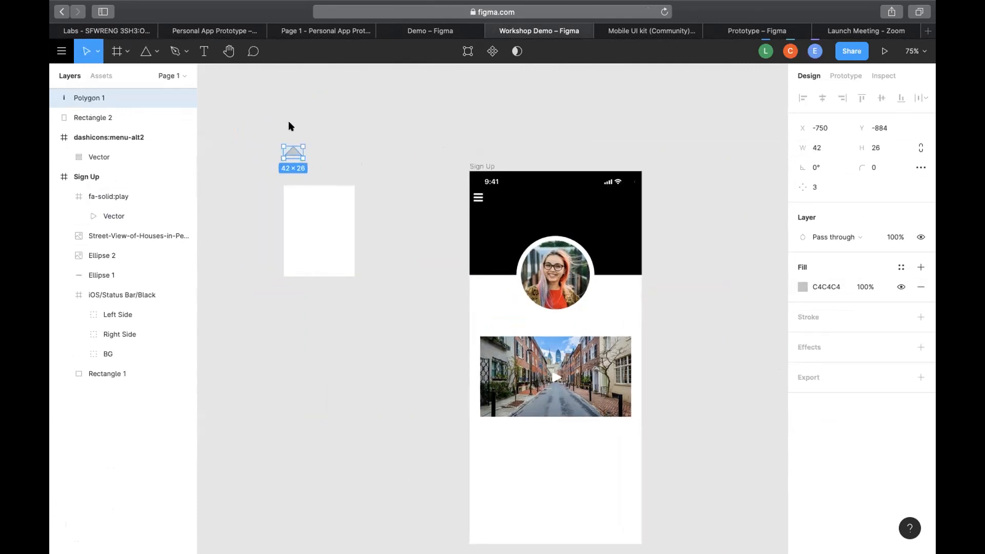
Set the triangle's fill color to FFFFFF.
click(828, 286)
text(FFFFFF)
key(Return)
Move the triangle down onto the white rectangle's top edge, flush with its left corner, to form a pointer, and deselect it.
scroll(323, 156, up, 10)
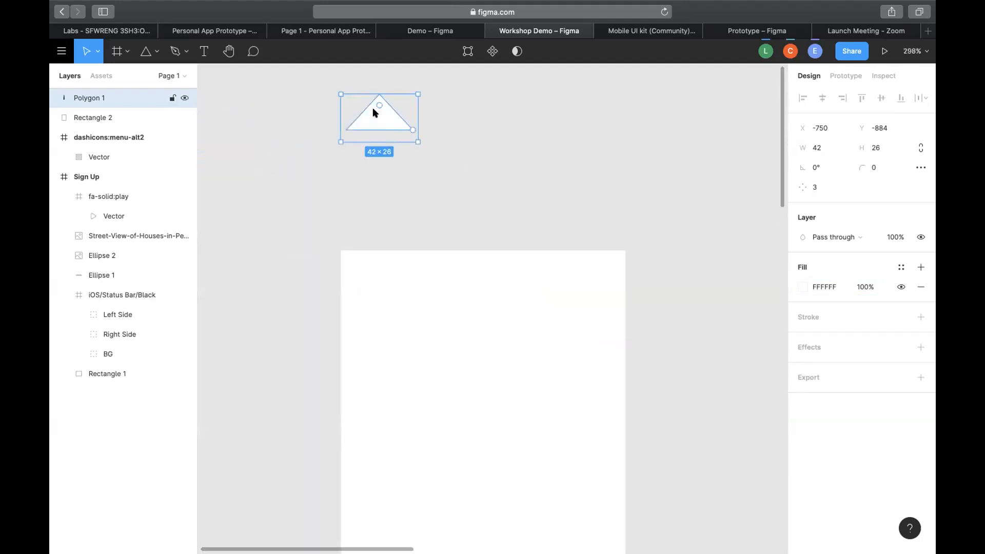
drag(374, 113, 370, 231)
scroll(323, 243, up, 10)
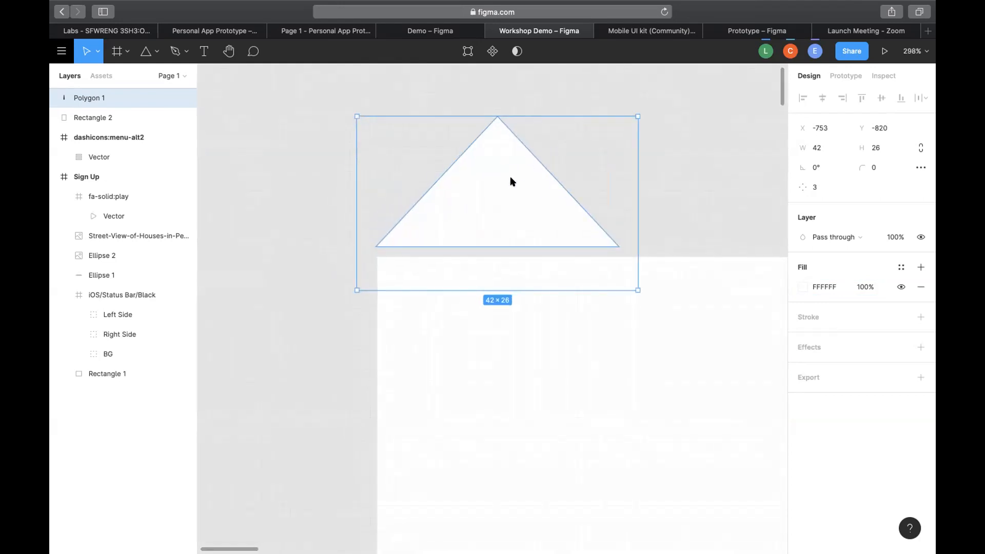
drag(503, 199, 503, 175)
scroll(431, 218, up, 5)
scroll(477, 193, down, 5)
scroll(462, 192, down, 4)
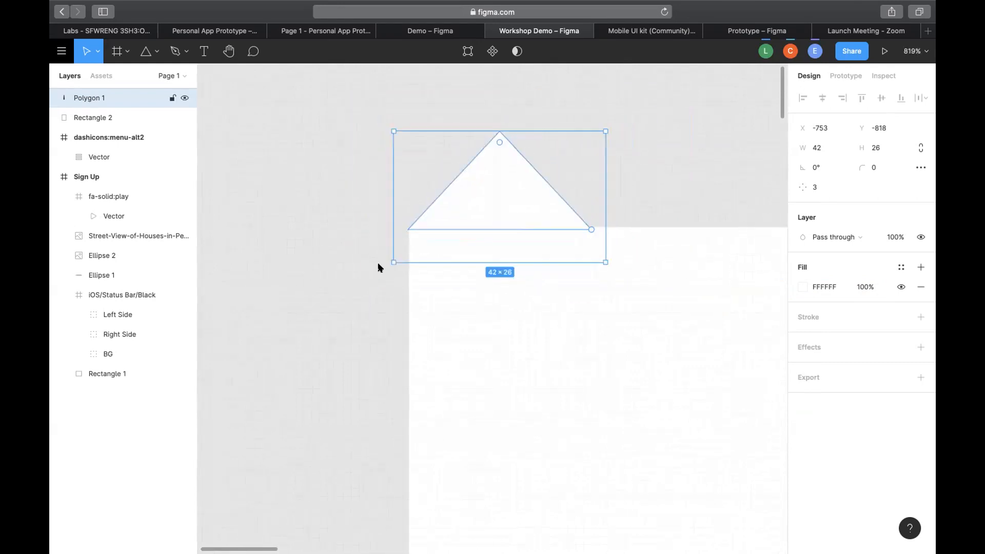
click(338, 306)
scroll(367, 291, down, 8)
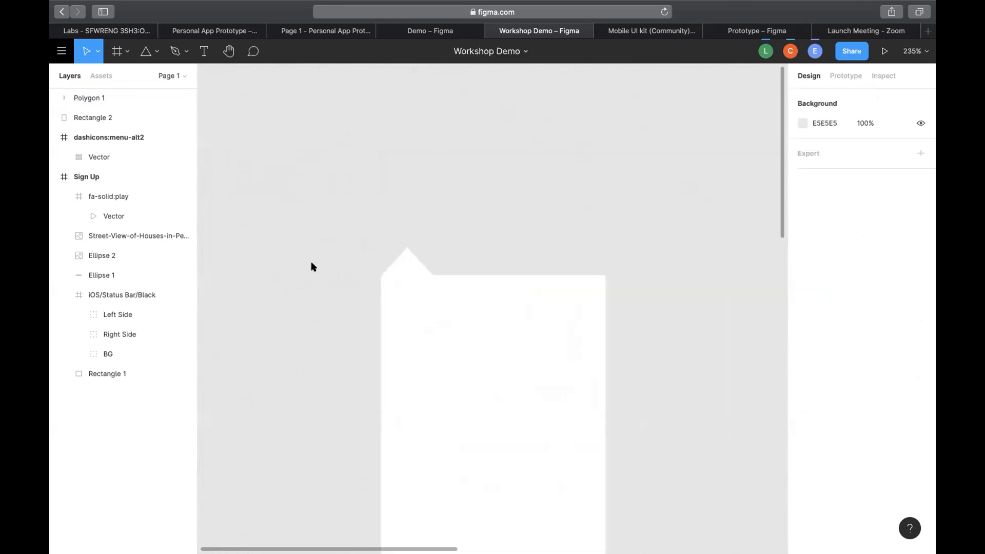
Add a text label reading "Home" and place it centered near the top edge of the white menu rectangle.
click(203, 51)
scroll(367, 220, down, 5)
scroll(352, 214, up, 5)
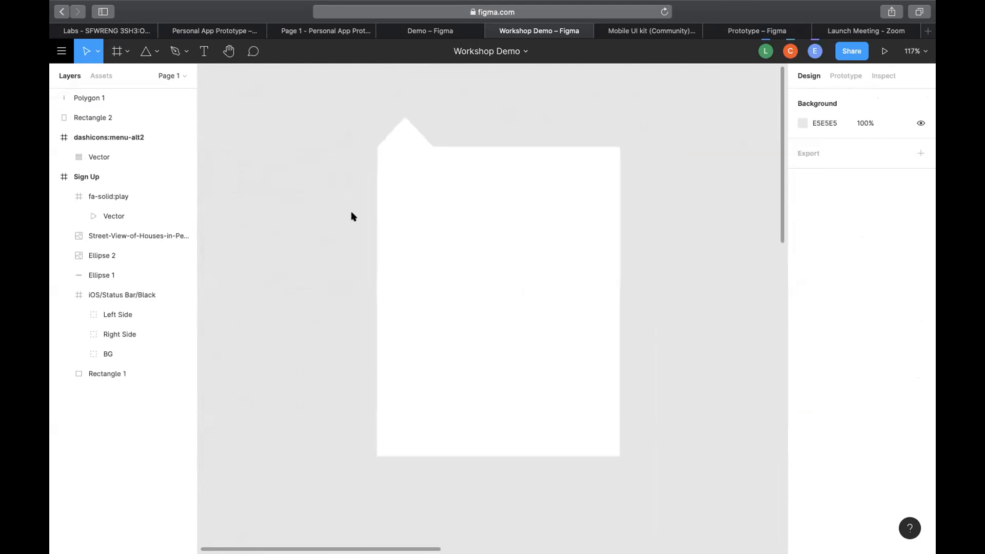
click(203, 53)
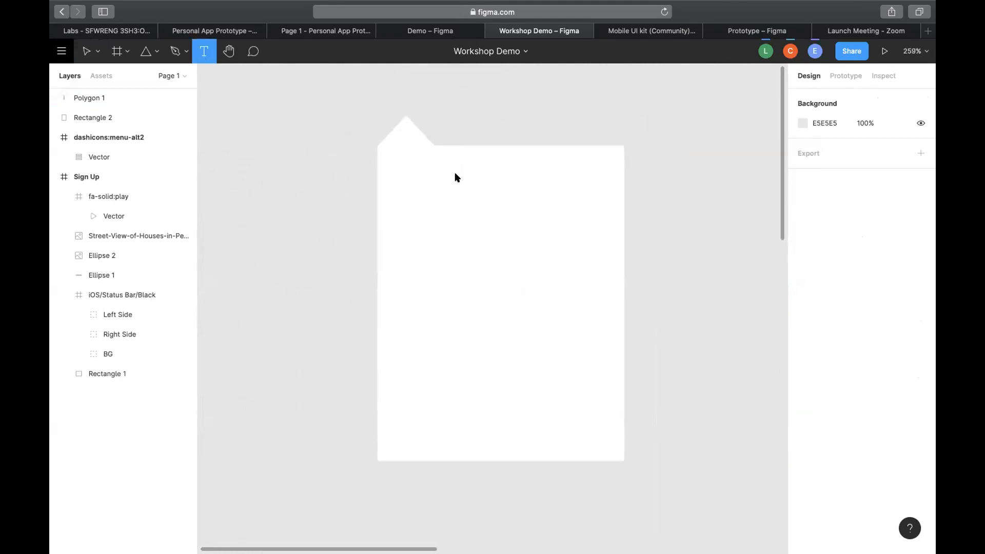
click(316, 206)
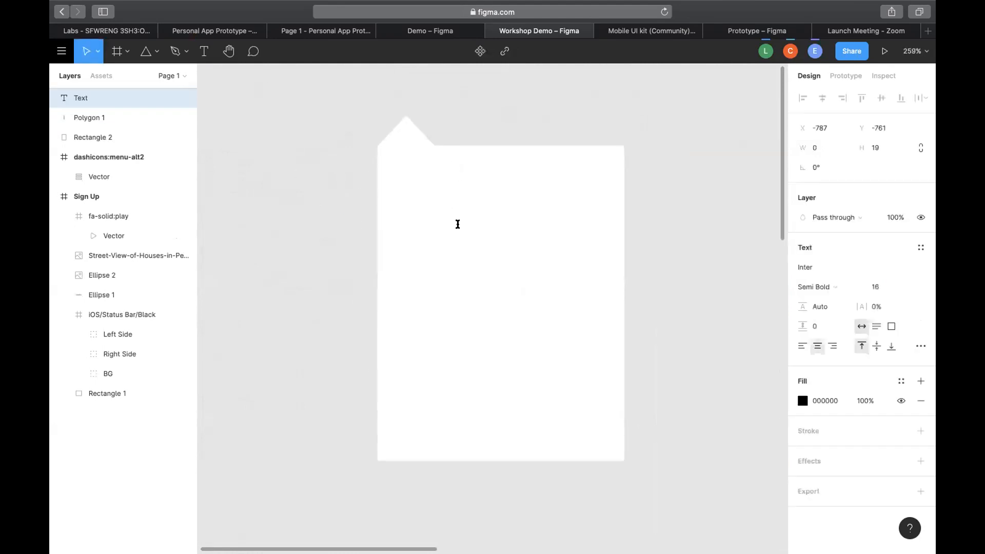
scroll(457, 223, down, 5)
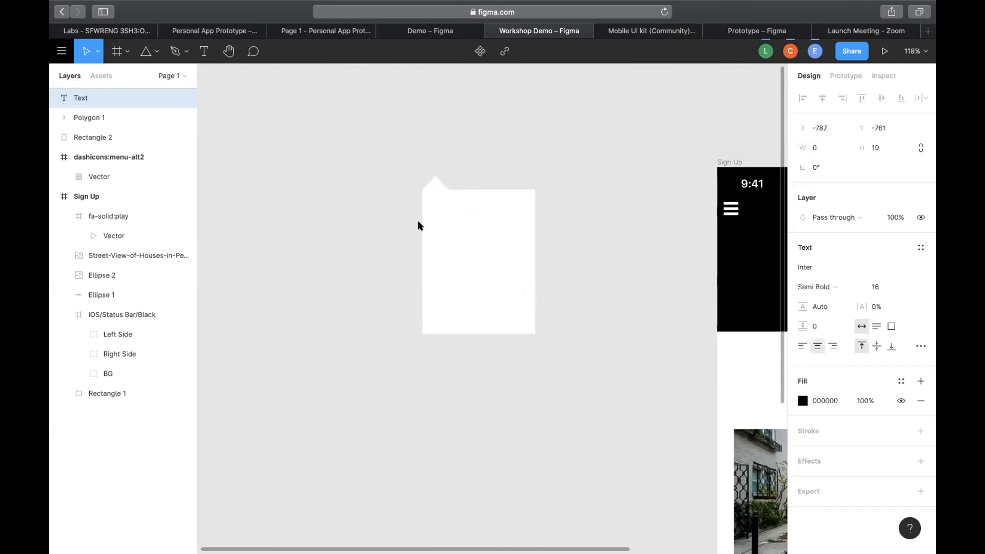
text(Home)
key(Return)
key(BackSpace)
key(Escape)
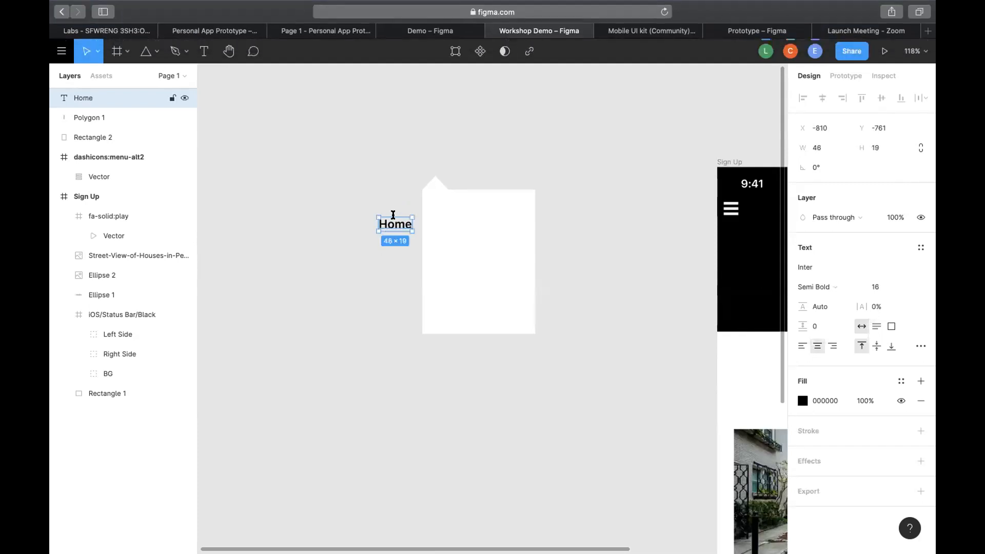
drag(392, 212, 474, 199)
click(578, 244)
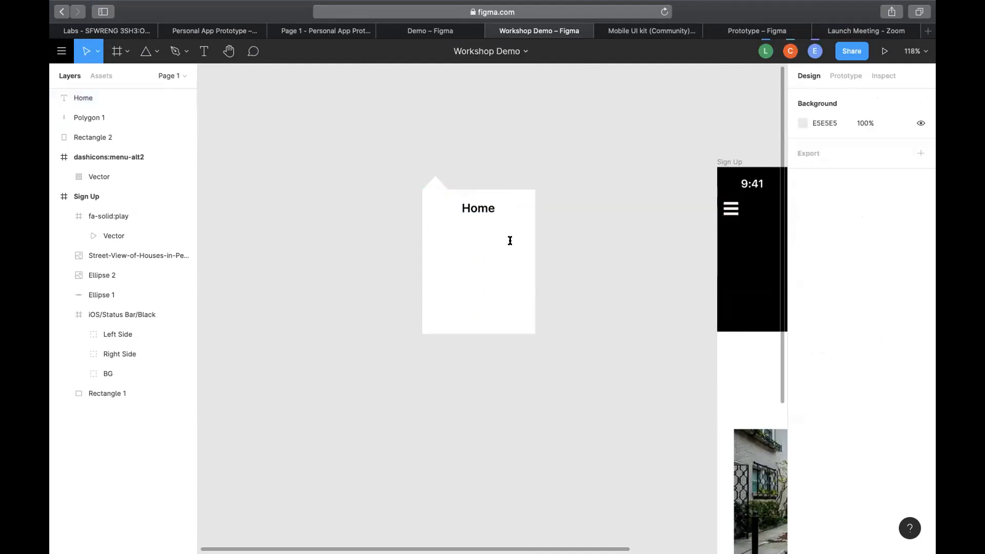
Duplicate the Home label and place the copy directly below the original, at Y -747.
click(474, 207)
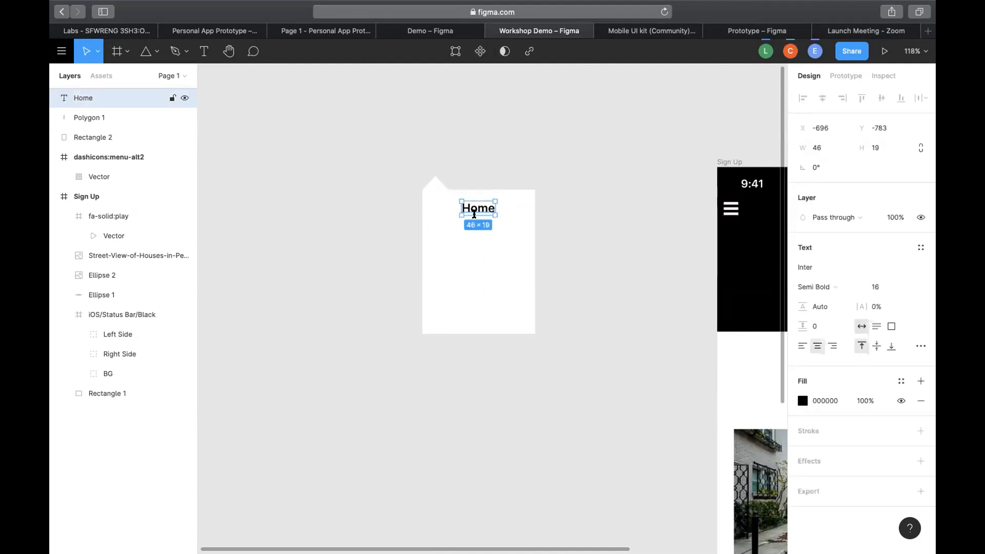
key(super+v)
drag(474, 212, 475, 227)
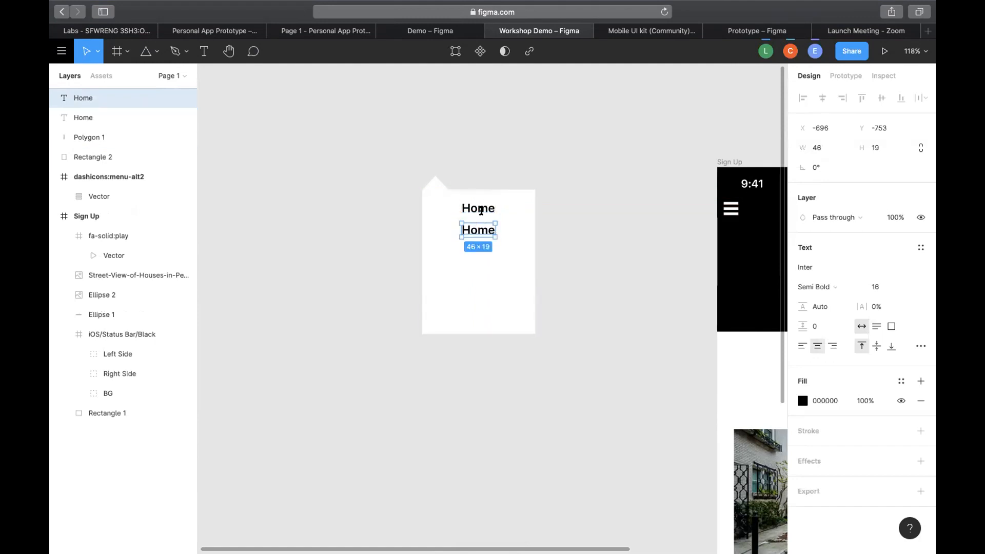
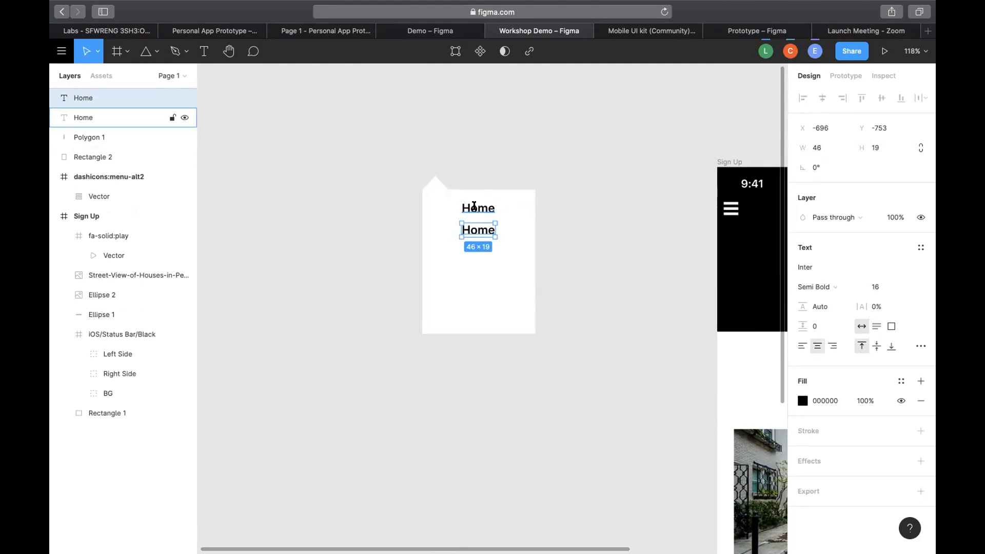
scroll(478, 233, down, 2)
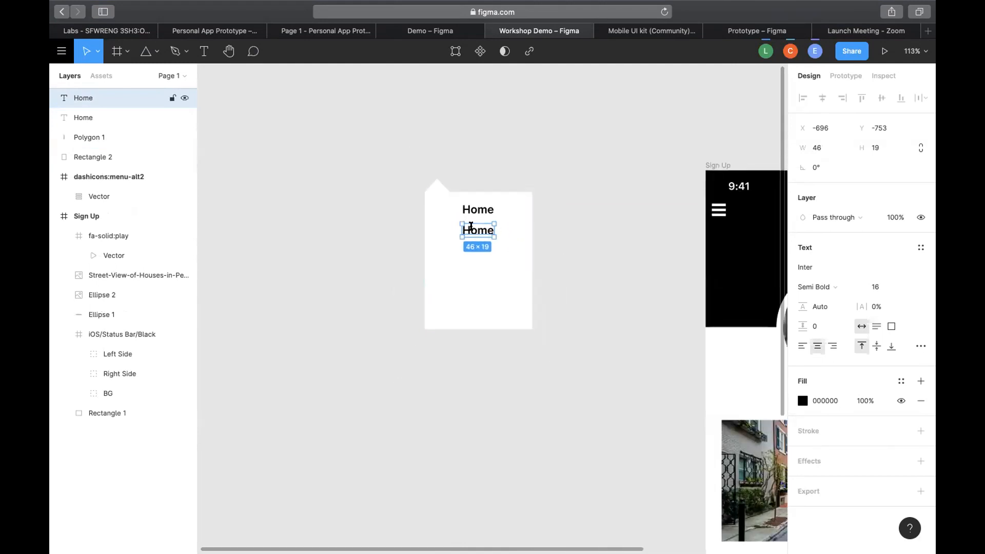
scroll(477, 222, up, 4)
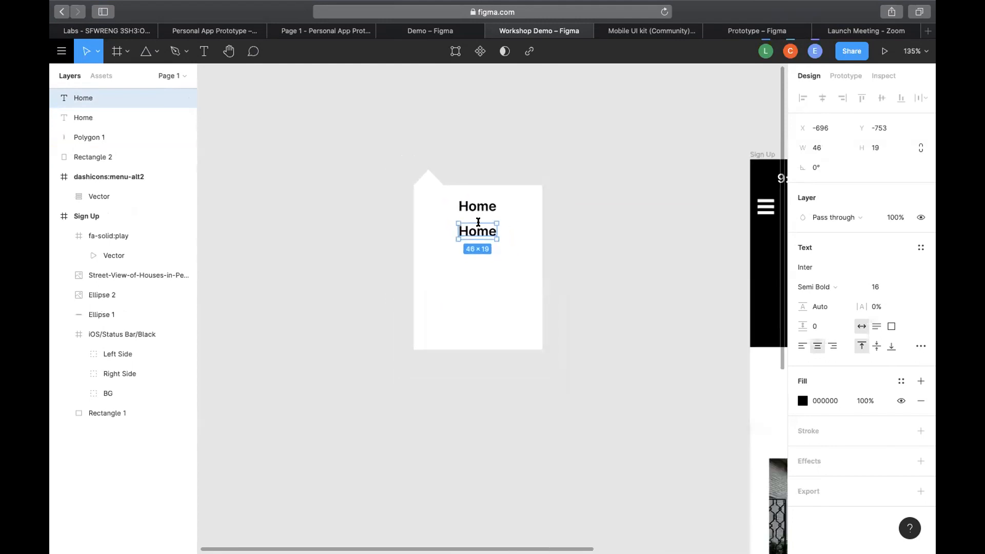
scroll(572, 289, right, 3)
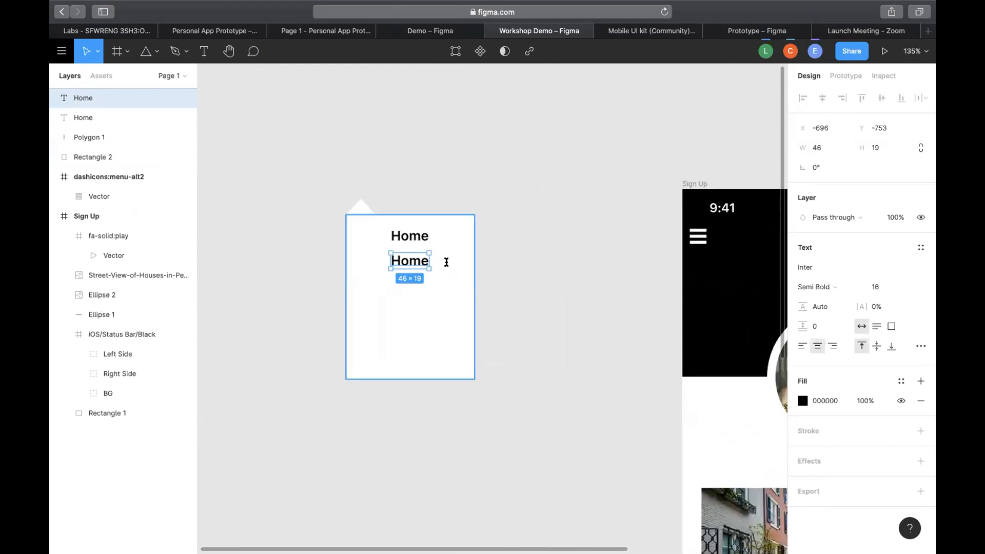
scroll(447, 263, up, 5)
scroll(446, 262, up, 2)
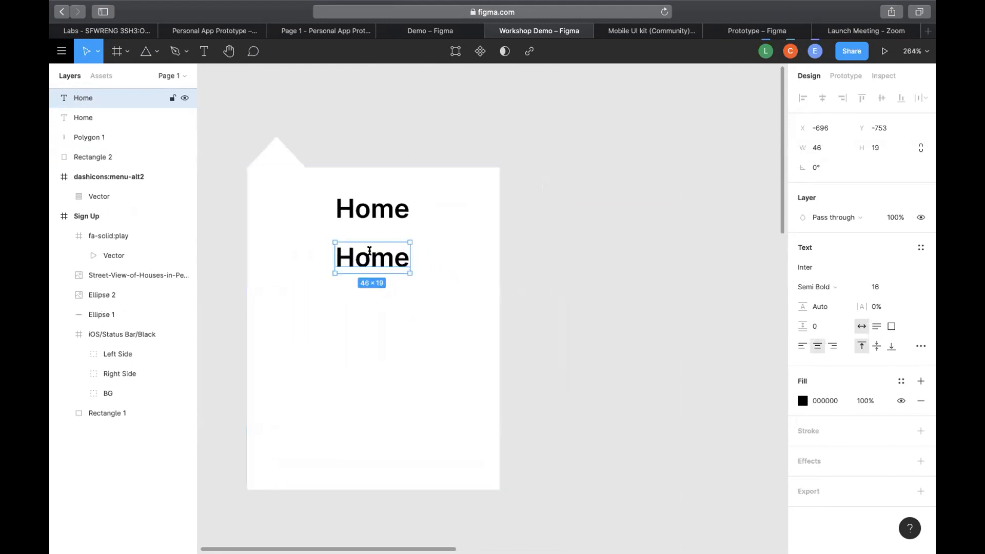
drag(363, 252, 363, 262)
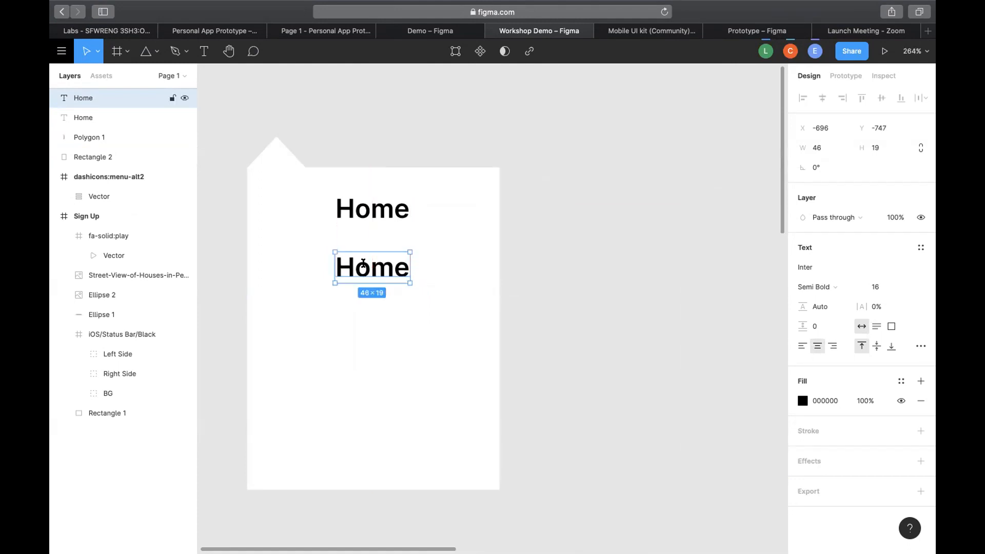
Check the menu bar in the Demo file and set the upper Home label's font weight to Regular in Workshop Demo.
scroll(440, 243, down, 2)
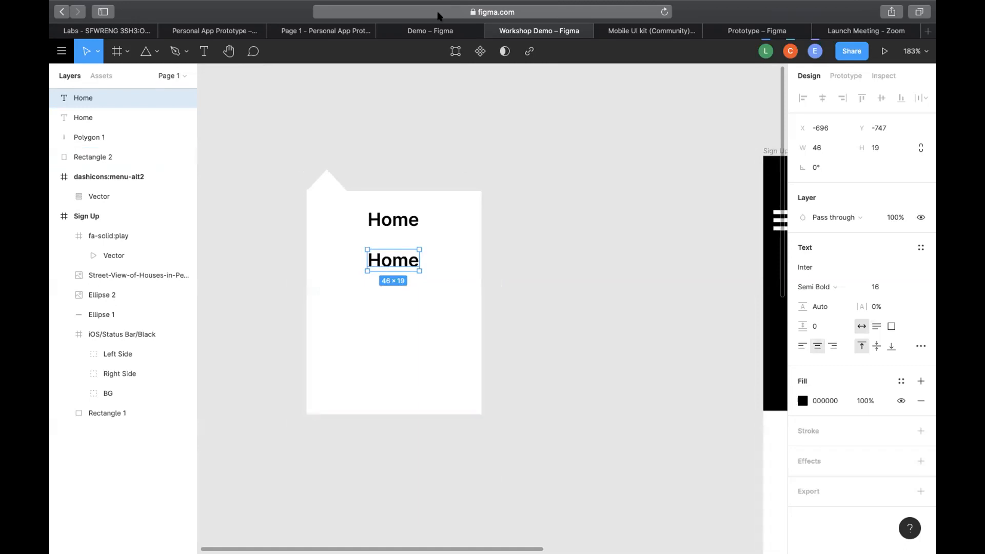
click(430, 31)
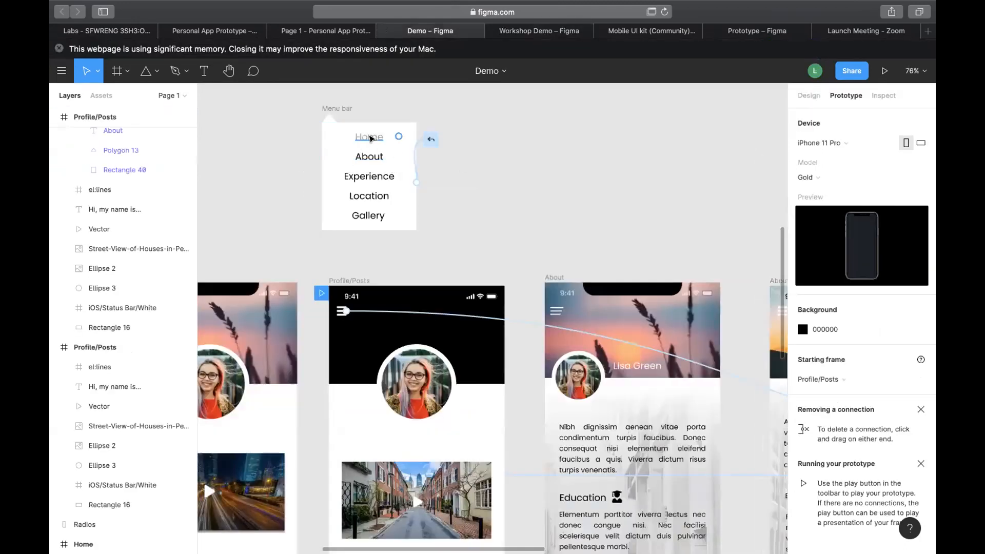
scroll(374, 138, up, 3)
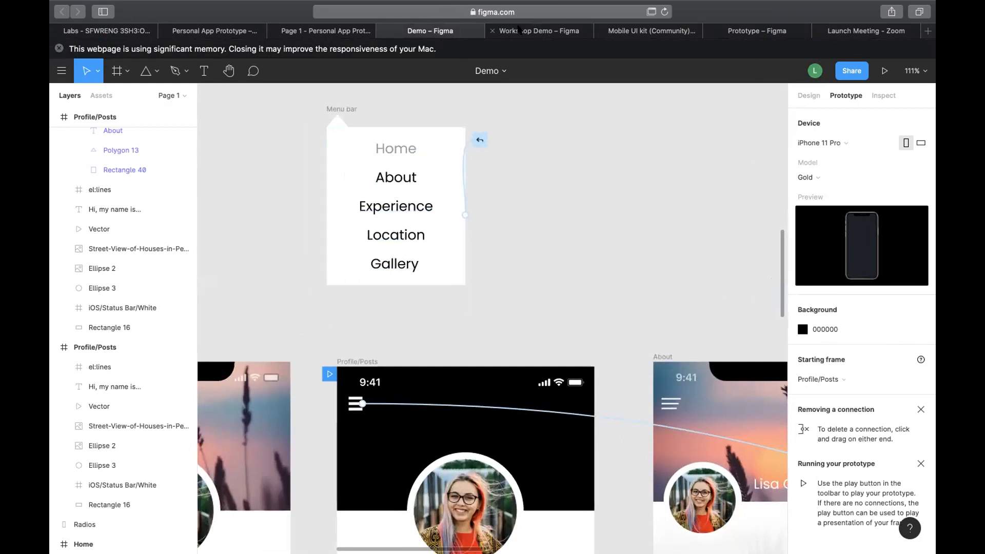
click(519, 29)
click(536, 258)
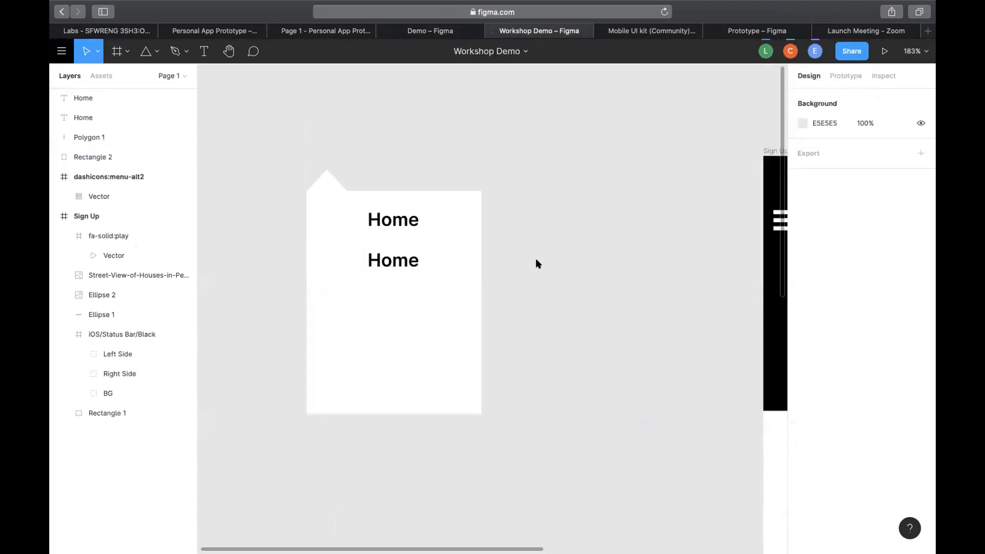
click(387, 222)
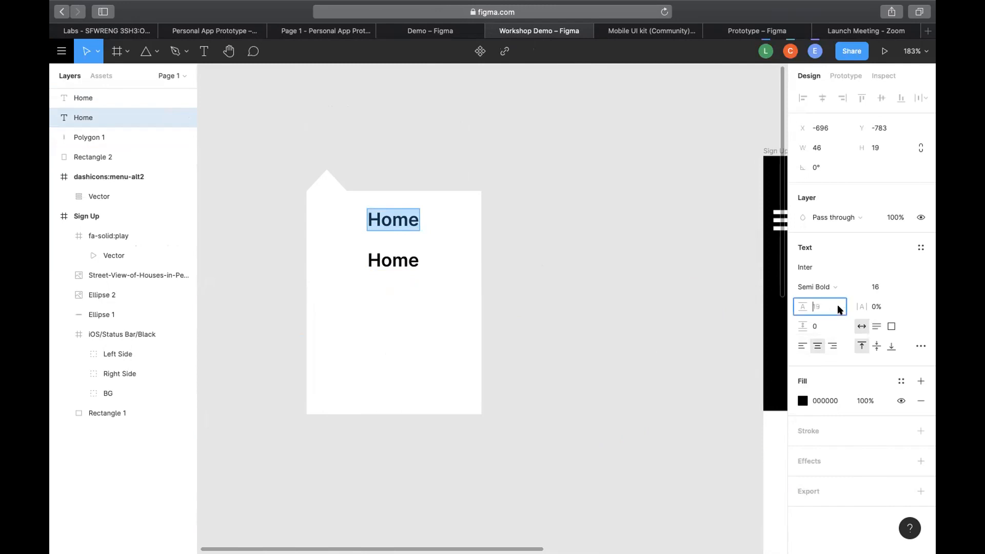
click(848, 267)
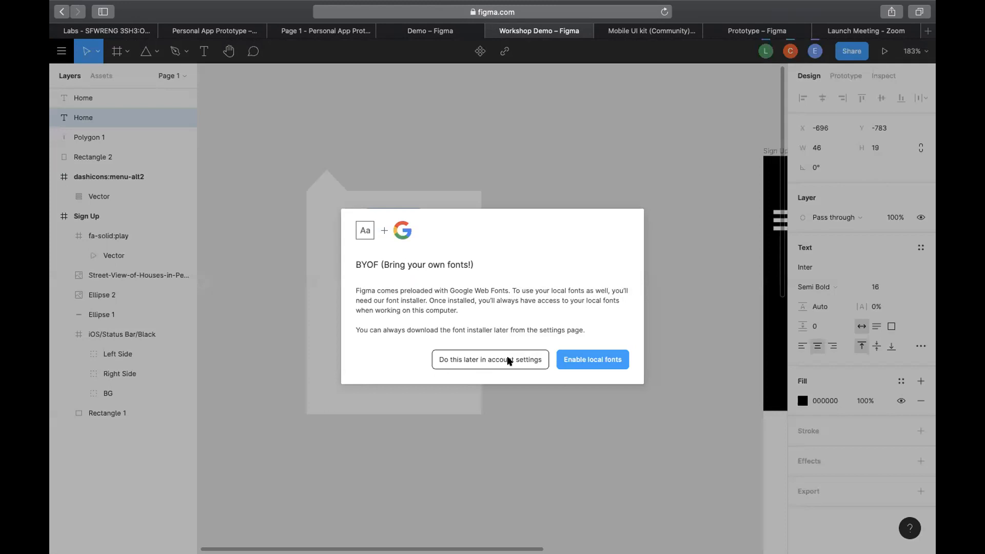
click(535, 359)
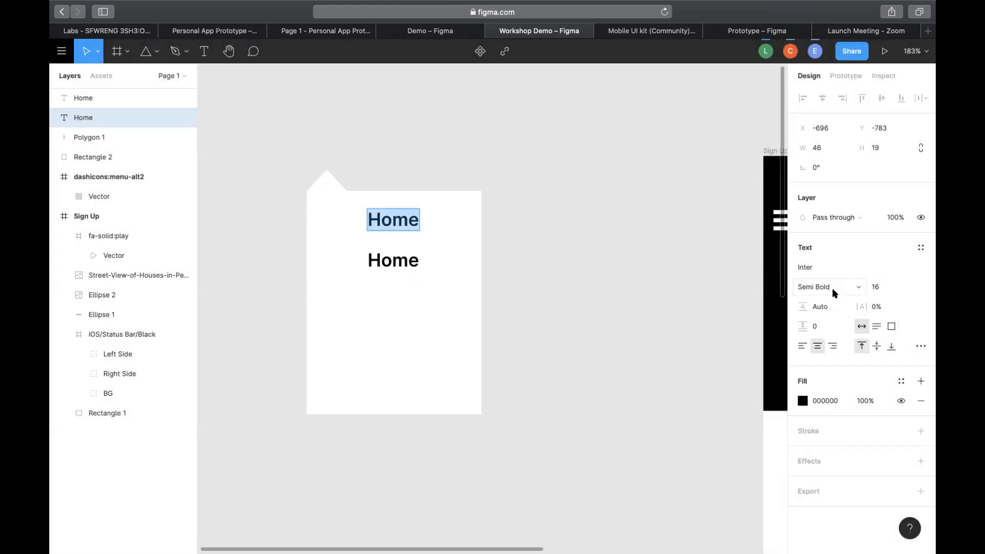
click(852, 287)
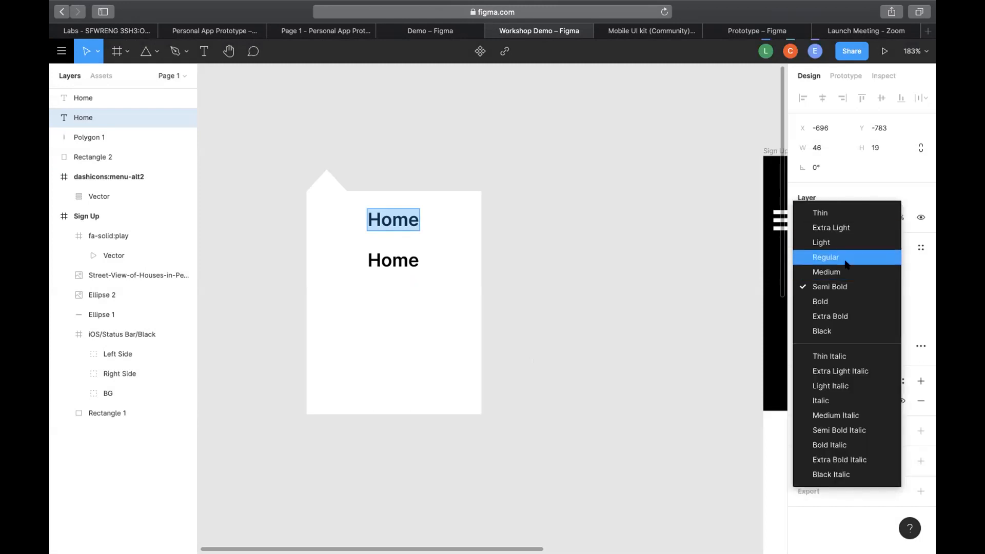
click(848, 263)
Set the lower Home label's font weight to Regular.
click(394, 262)
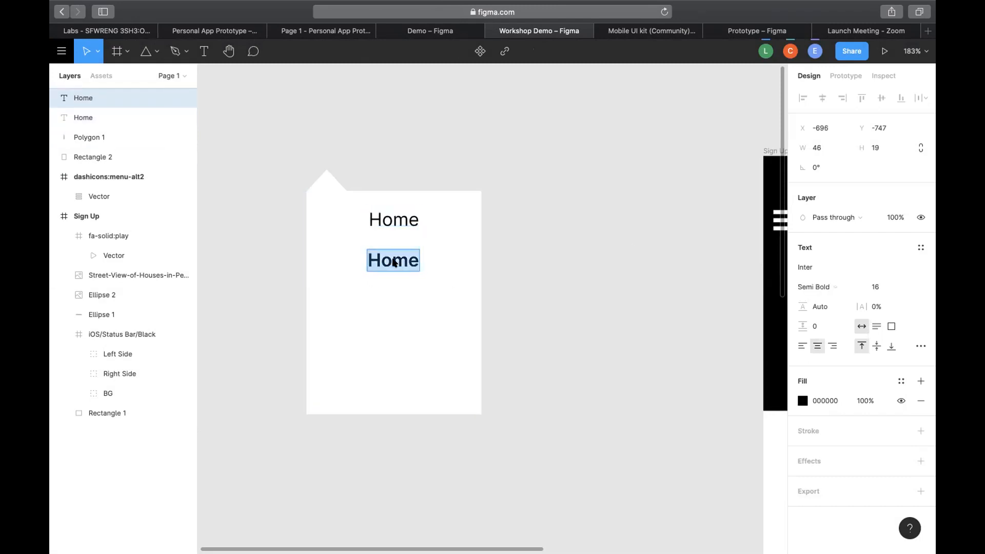
scroll(570, 262, right, 1)
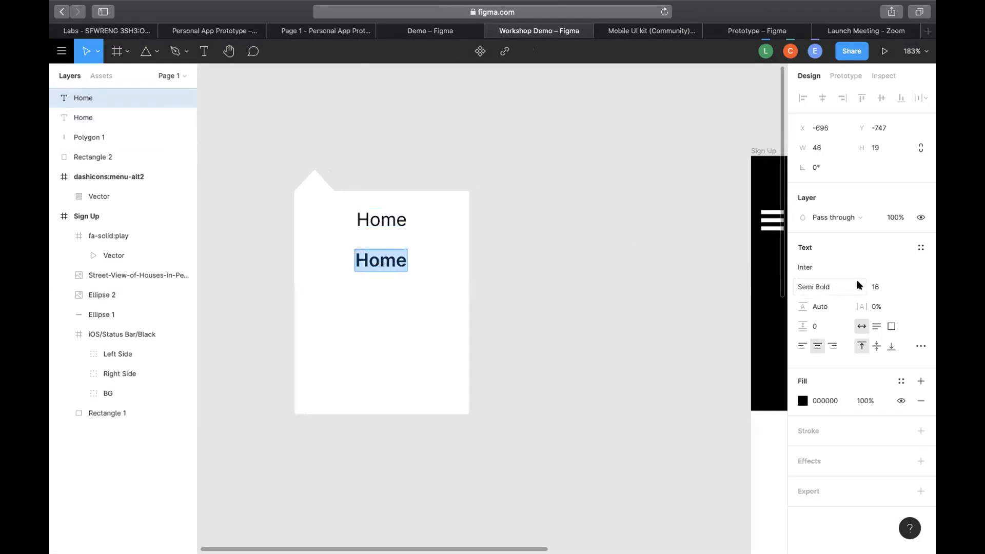
click(859, 286)
click(860, 259)
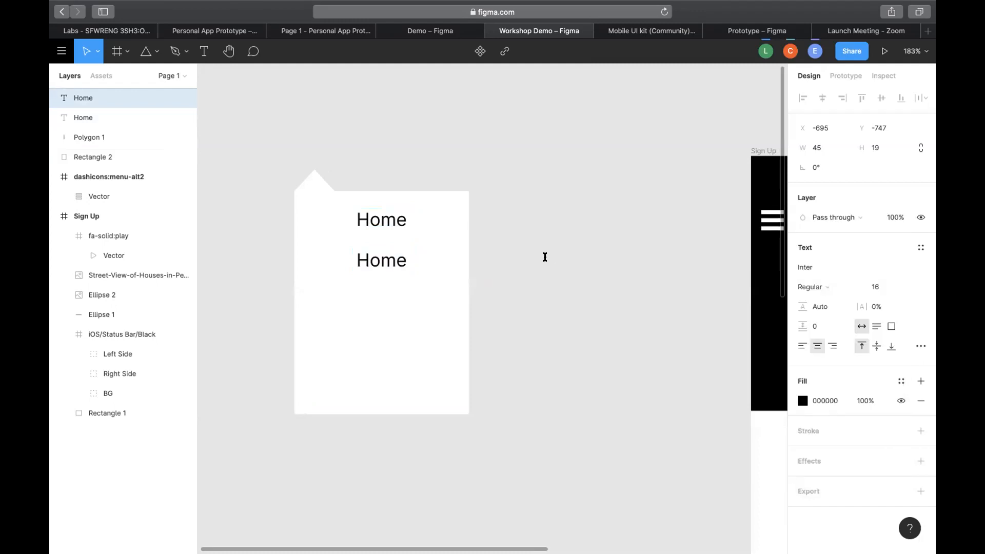
Check the item names in the Demo file's menu bar and change the lower Home label's text to "About".
click(452, 32)
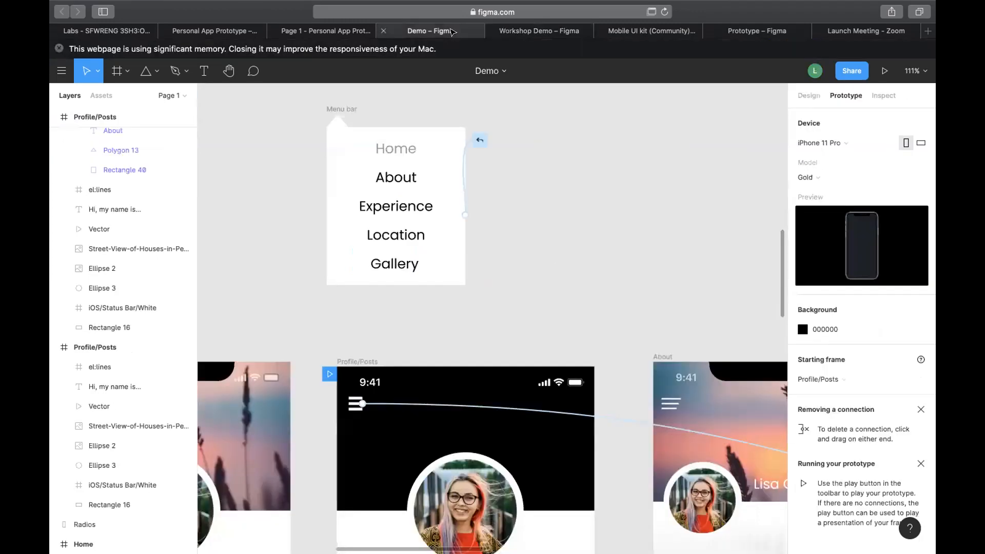
click(537, 32)
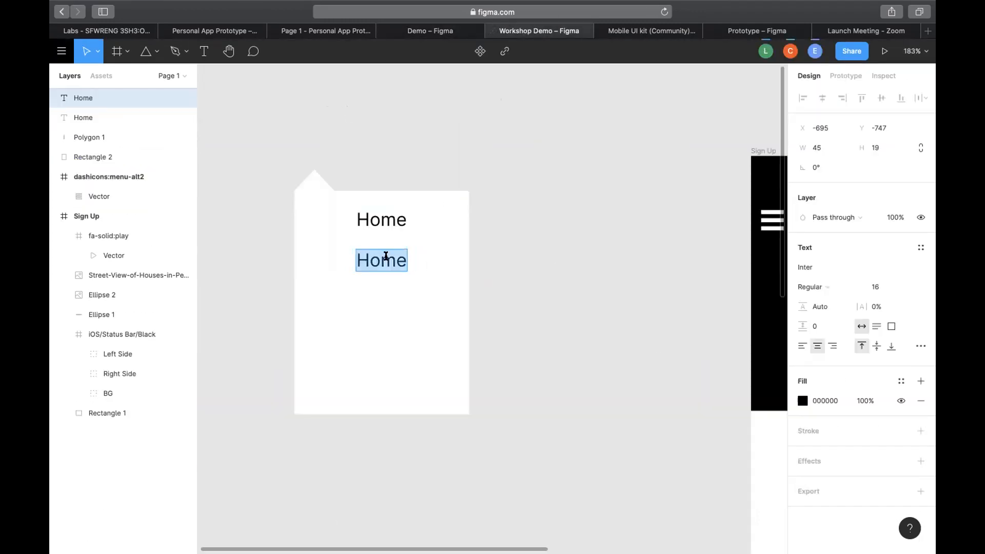
text(Ablou)
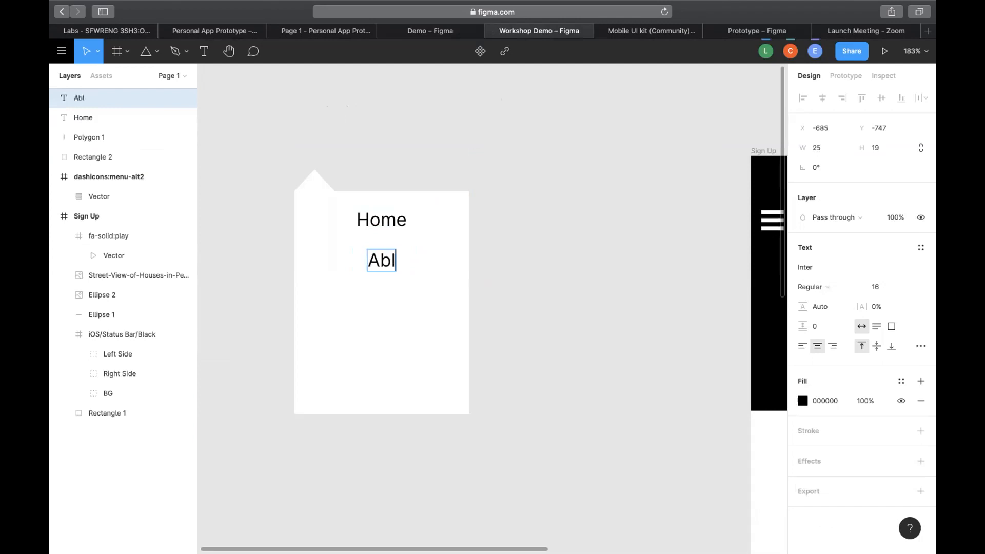
key(BackSpace)
key(BackSpace)
key(BackSpace)
text(out)
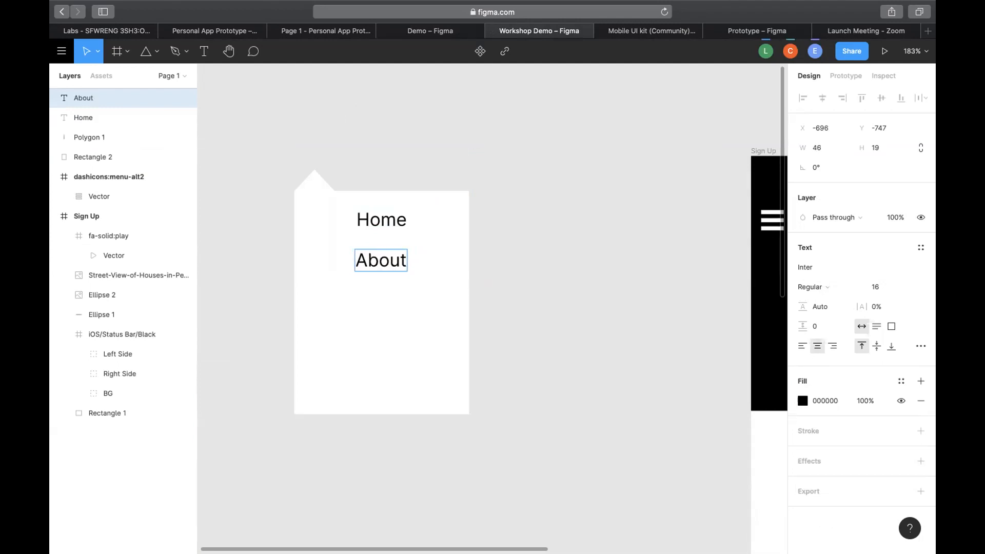
click(507, 414)
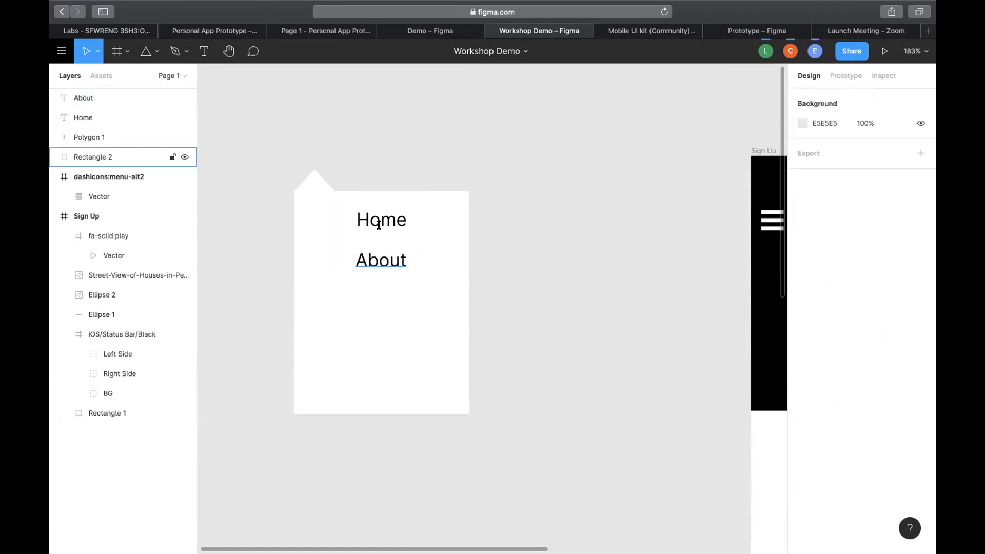
Duplicate the About label directly below itself at Y -715 and change the copy's text to "Experience".
click(390, 262)
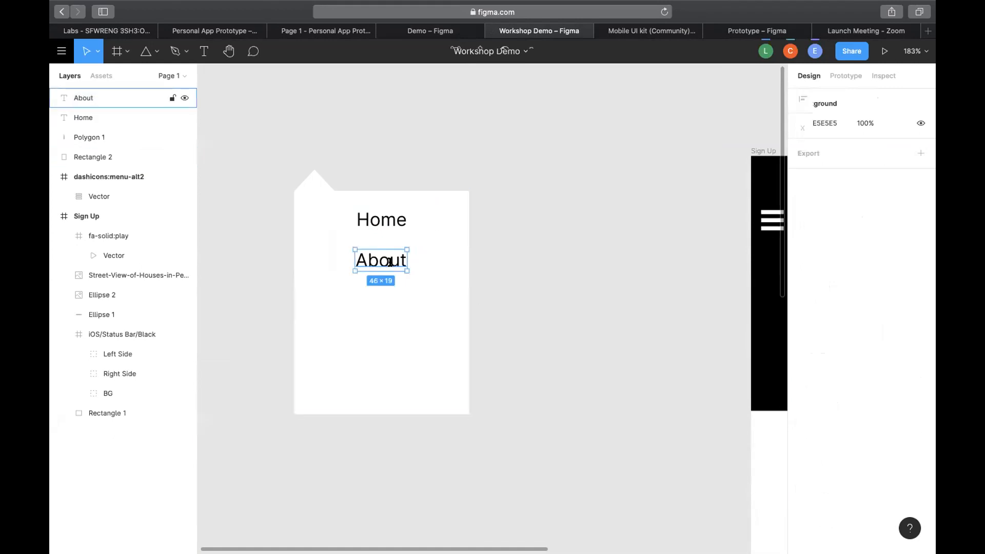
click(367, 292)
key(super+v)
drag(388, 260, 386, 298)
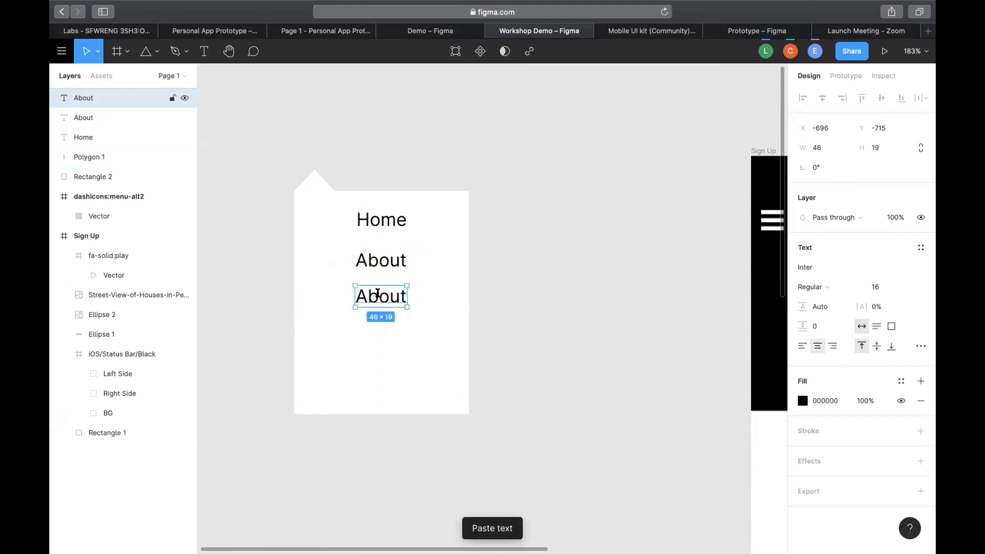
double_click(373, 296)
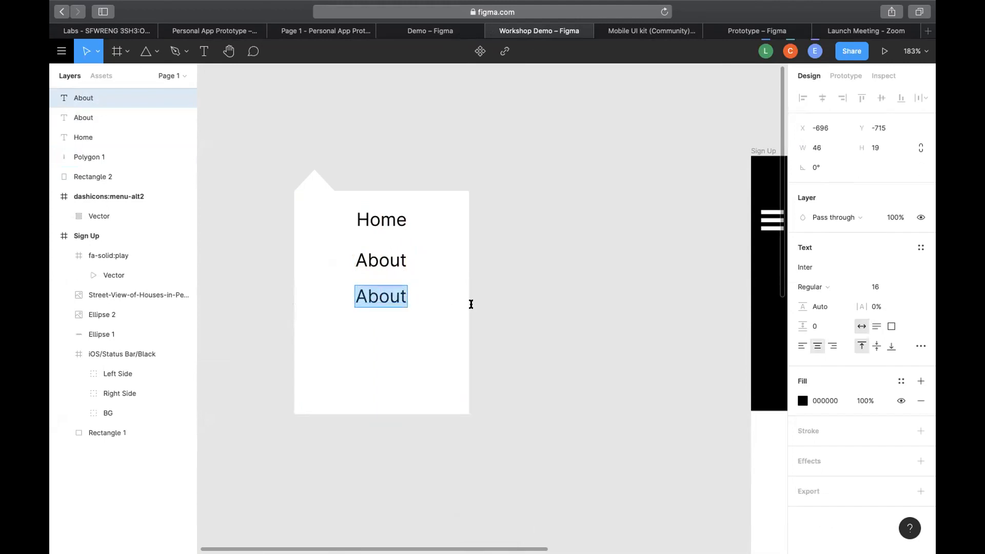
text(Experience)
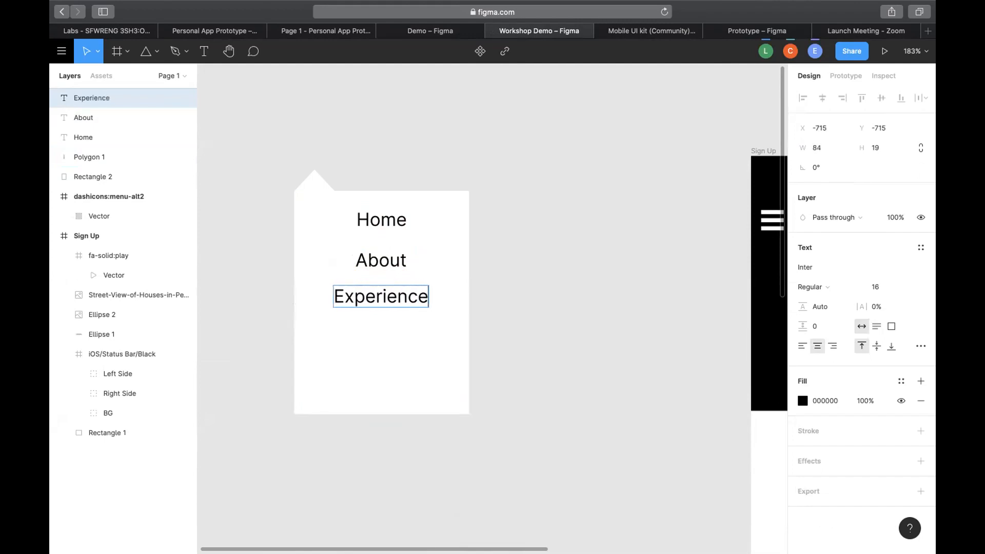
key(Escape)
scroll(528, 273, down, 10)
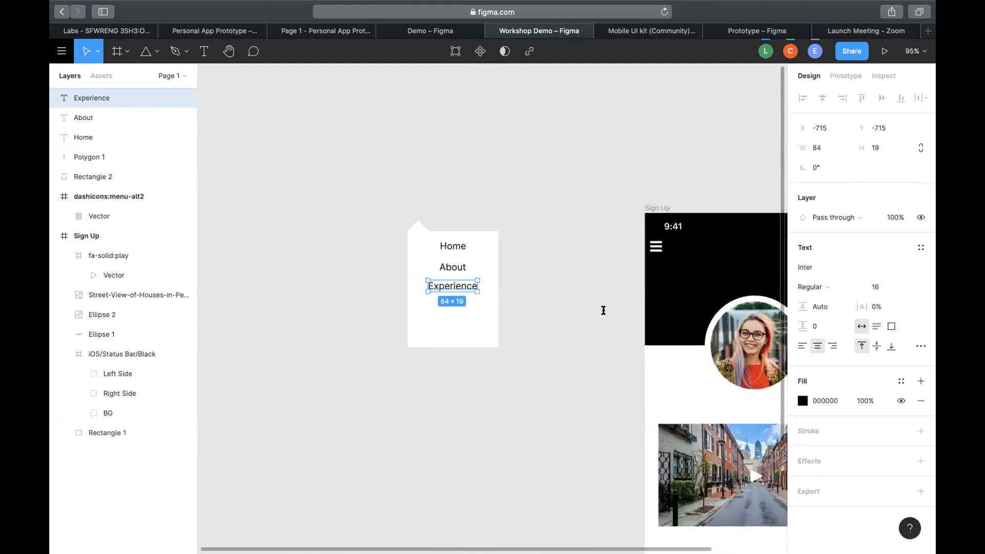
Examine the label styling and item list of the menu bar in the Demo file.
scroll(309, 194, down, 1)
scroll(309, 194, right, 1)
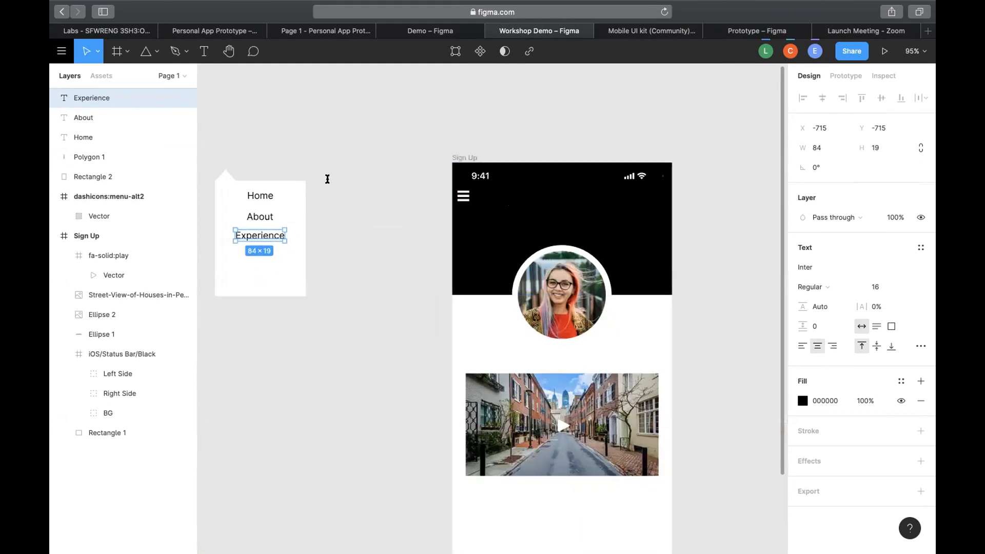
scroll(327, 178, left, 5)
scroll(327, 179, down, 1)
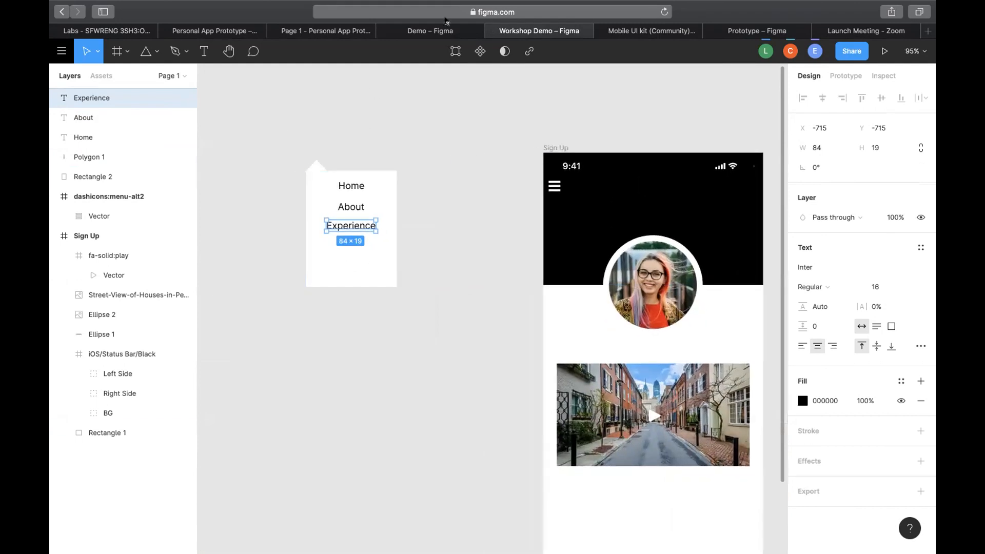
click(427, 31)
scroll(411, 233, down, 3)
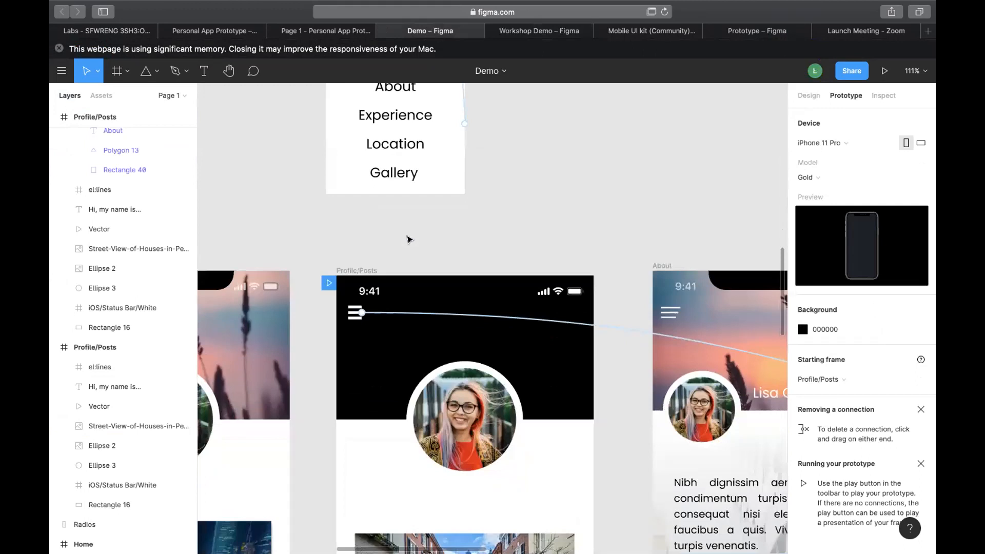
scroll(401, 154, down, 3)
scroll(393, 126, down, 1)
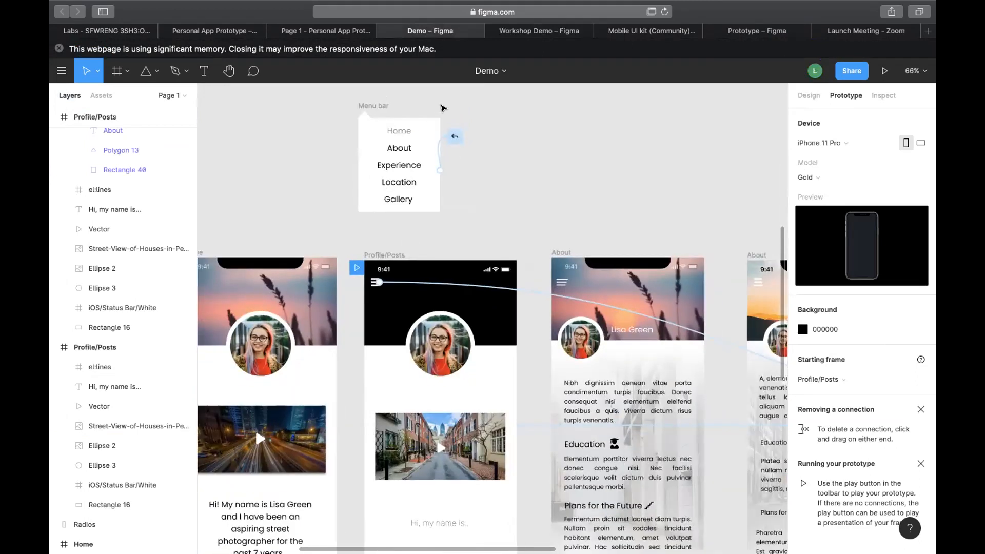
scroll(442, 106, up, 5)
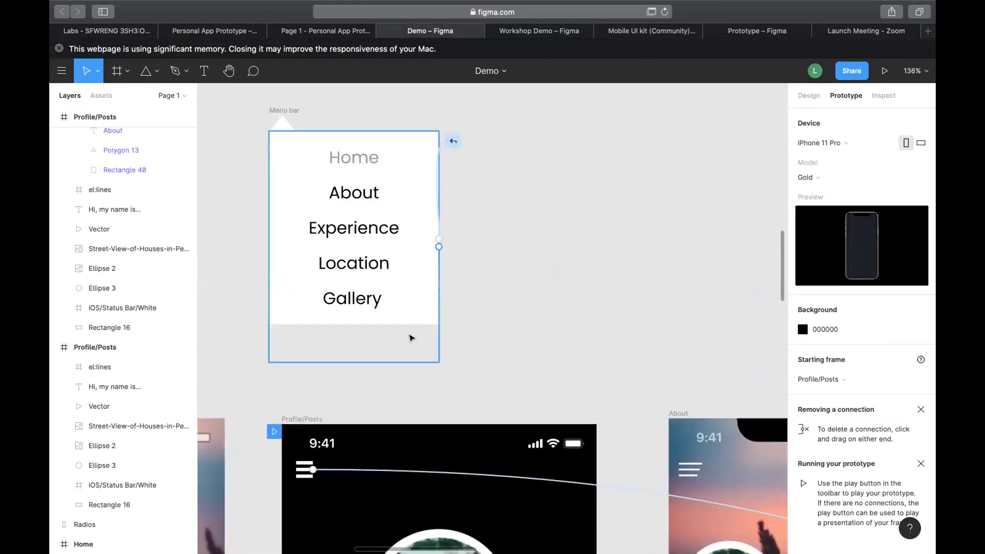
scroll(400, 341, down, 2)
scroll(431, 215, down, 3)
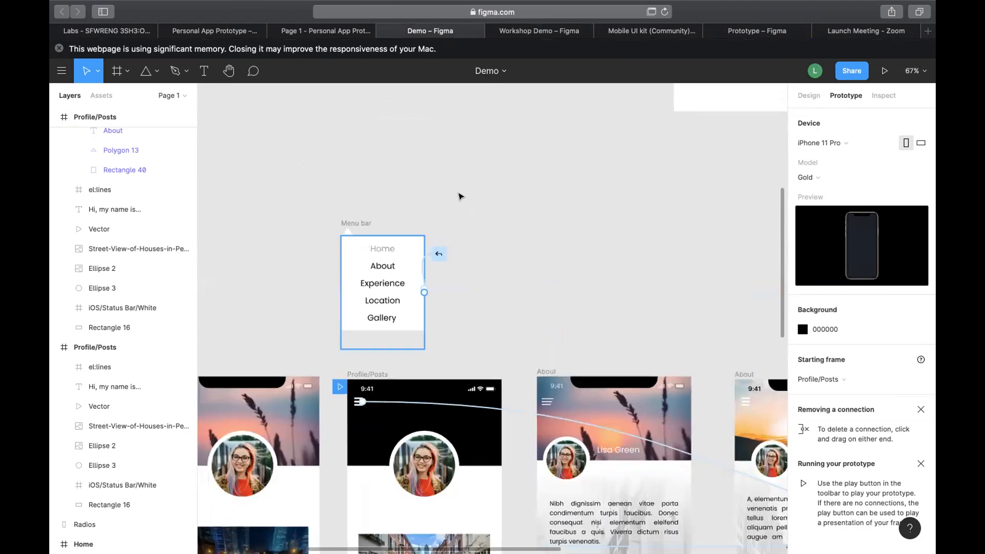
Set the Home label's fill opacity to 40% in the Workshop Demo file.
click(527, 31)
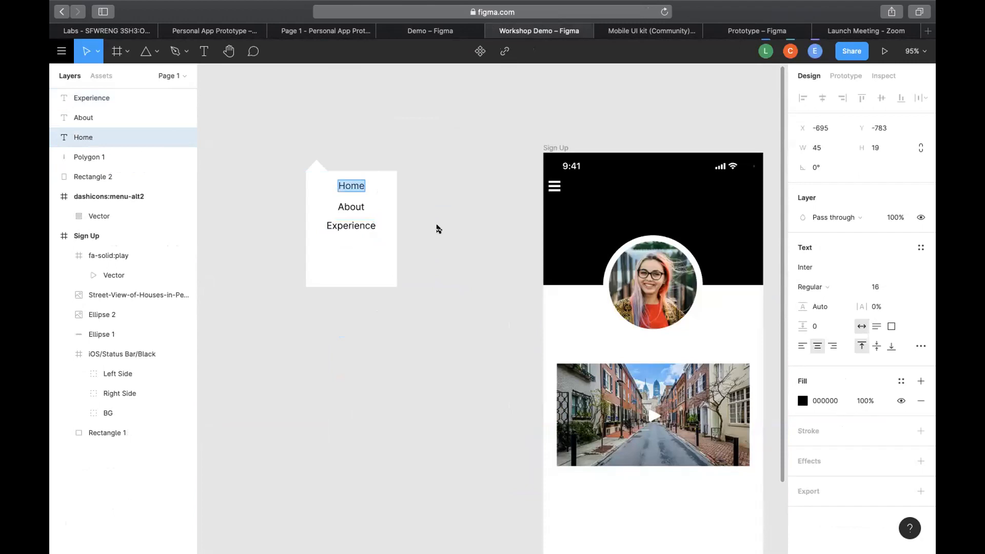
scroll(438, 229, up, 5)
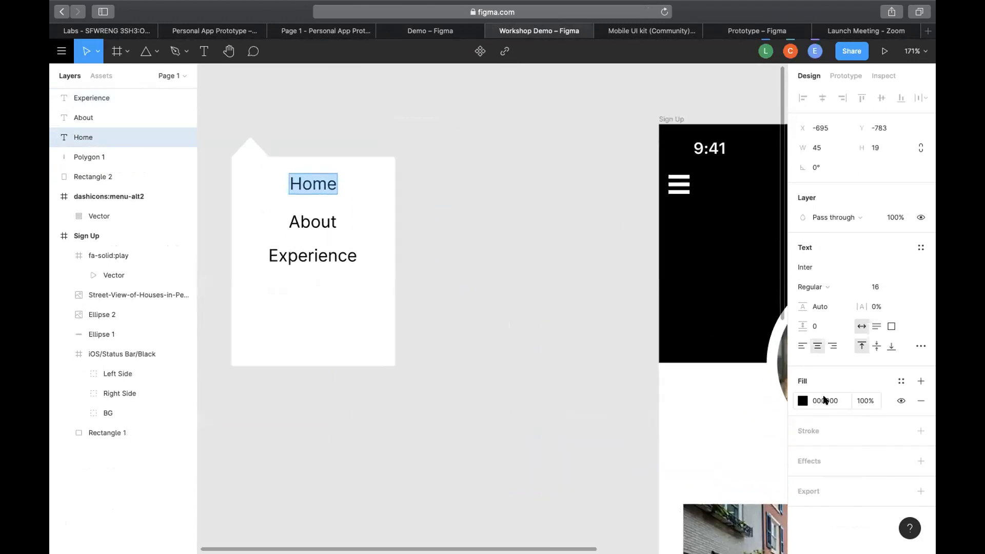
click(865, 401)
text(40)
key(Return)
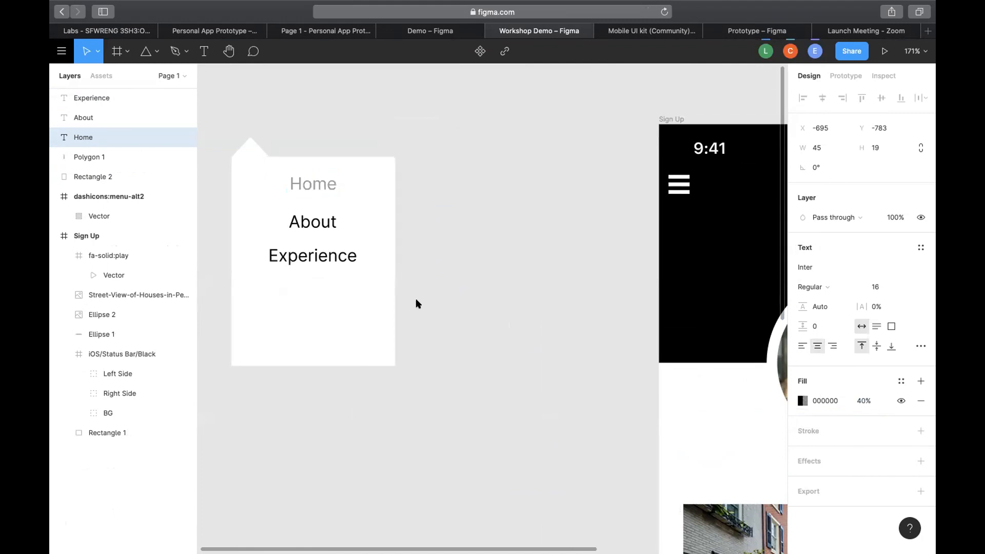
click(439, 232)
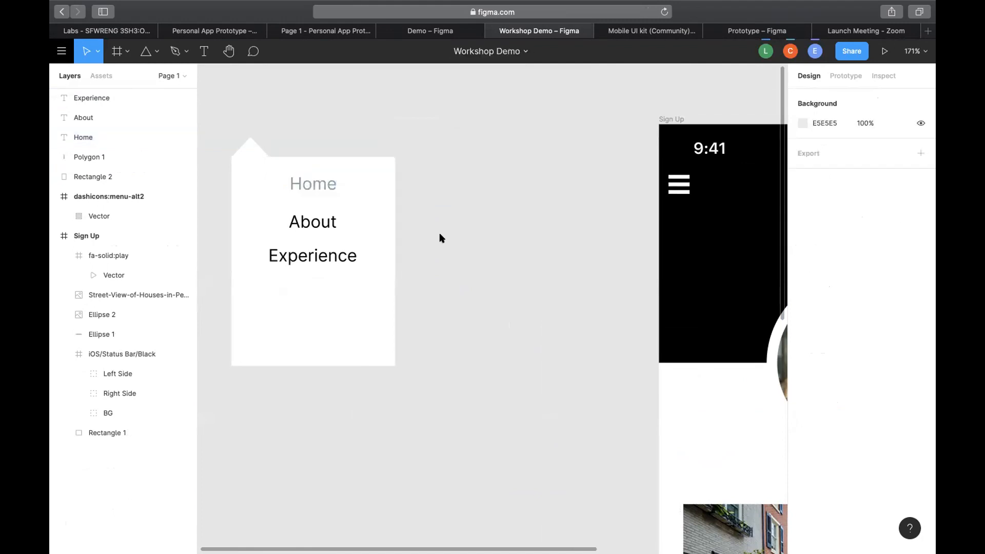
Select the menu's rectangle, triangle and three labels and move them together into the Sign Up frame beneath the hamburger icon.
scroll(439, 232, down, 5)
drag(321, 169, 447, 325)
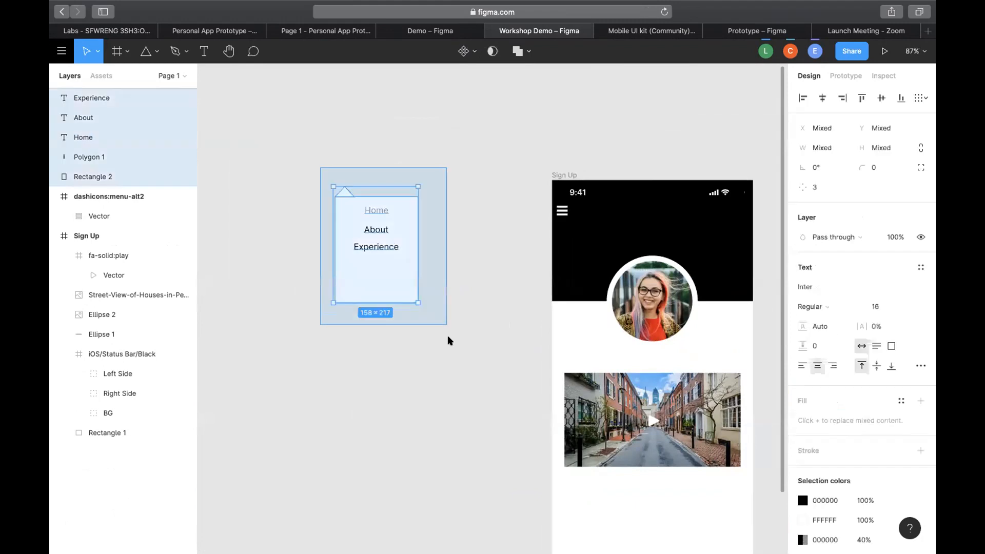
click(438, 215)
drag(311, 162, 317, 242)
click(439, 309)
scroll(307, 330, up, 5)
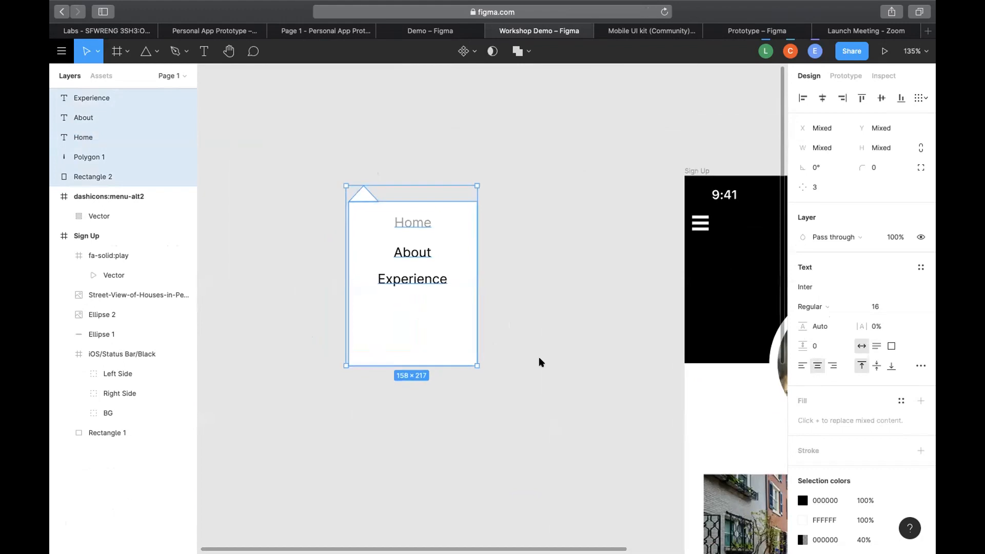
scroll(539, 357, down, 3)
scroll(539, 358, right, 3)
scroll(437, 313, up, 1)
scroll(438, 313, left, 2)
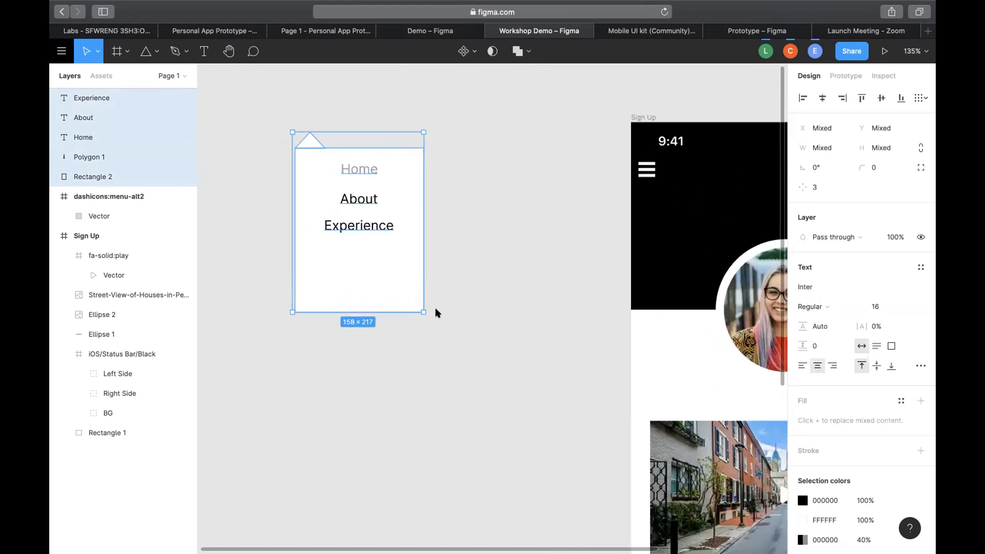
click(431, 325)
drag(279, 102, 436, 354)
drag(308, 165, 631, 233)
scroll(497, 243, down, 5)
click(517, 286)
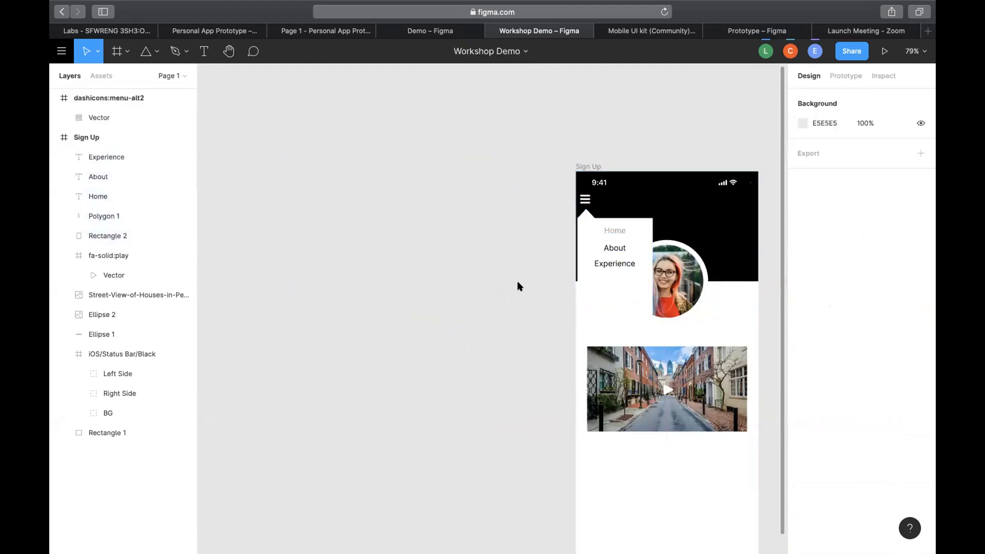
scroll(517, 287, right, 3)
scroll(517, 286, down, 1)
scroll(518, 211, up, 5)
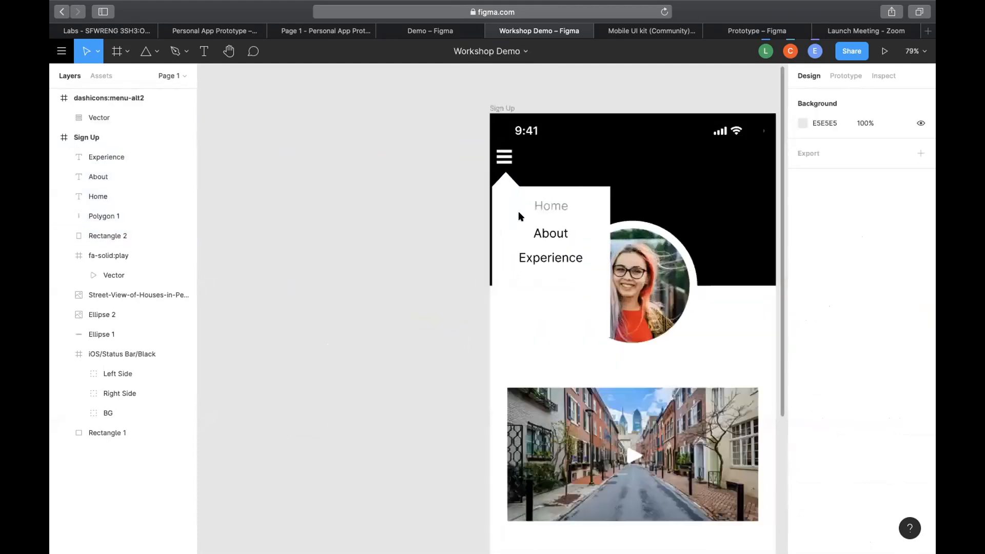
click(498, 219)
mouse_move(497, 220)
mouse_down()
mouse_move(506, 217)
mouse_move(485, 226)
mouse_up()
click(427, 259)
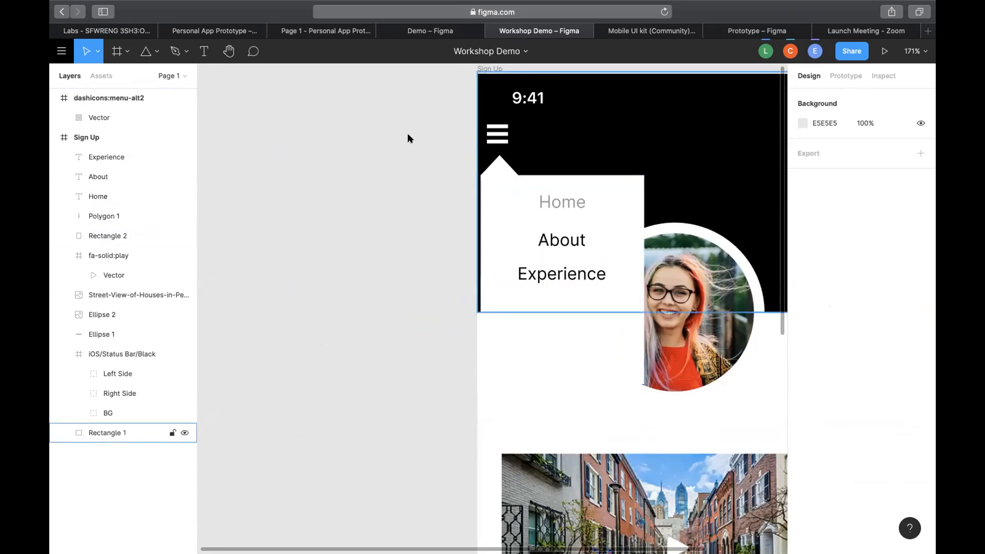
scroll(467, 244, right, 3)
scroll(467, 247, right, 2)
scroll(348, 150, left, 1)
drag(328, 153, 312, 313)
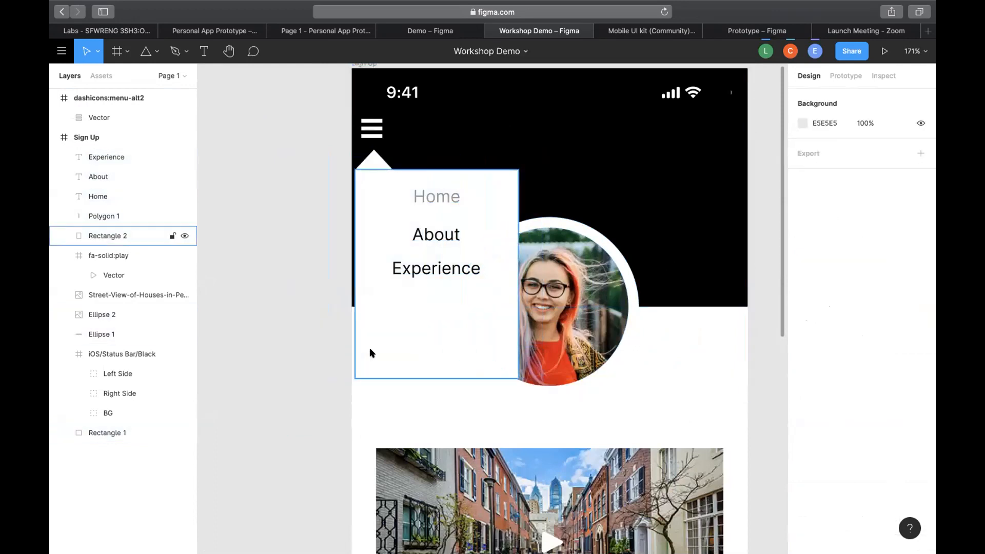
scroll(372, 353, left, 3)
scroll(372, 353, up, 1)
scroll(641, 334, left, 2)
scroll(641, 333, down, 1)
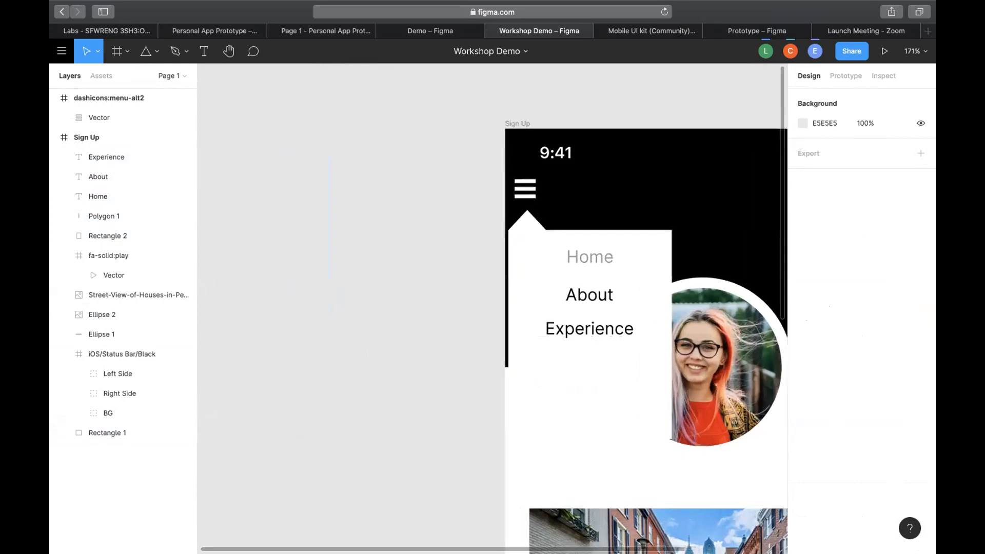
Move the menu's shapes and labels back out of the Sign Up frame onto the empty canvas.
key(super+z)
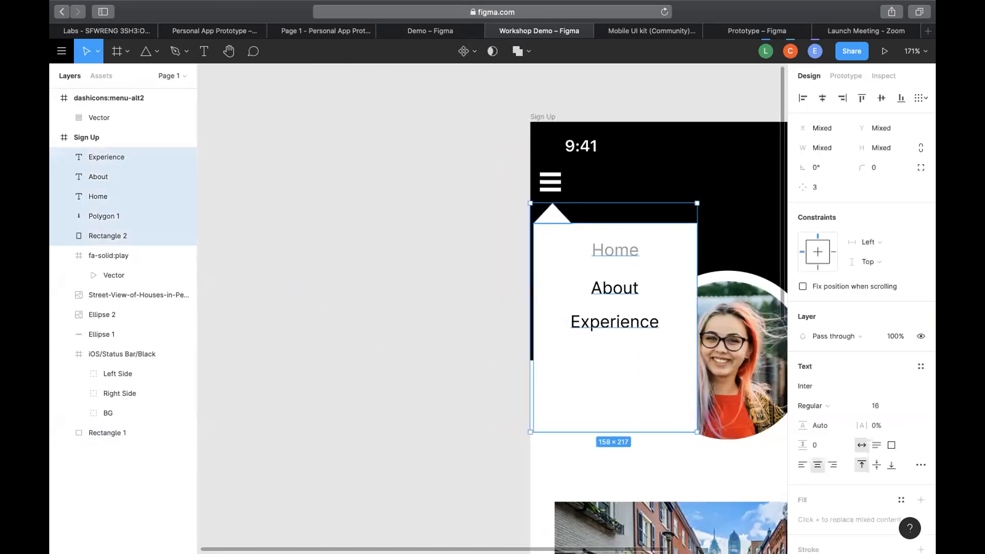
drag(638, 359, 261, 353)
scroll(361, 347, left, 3)
click(264, 145)
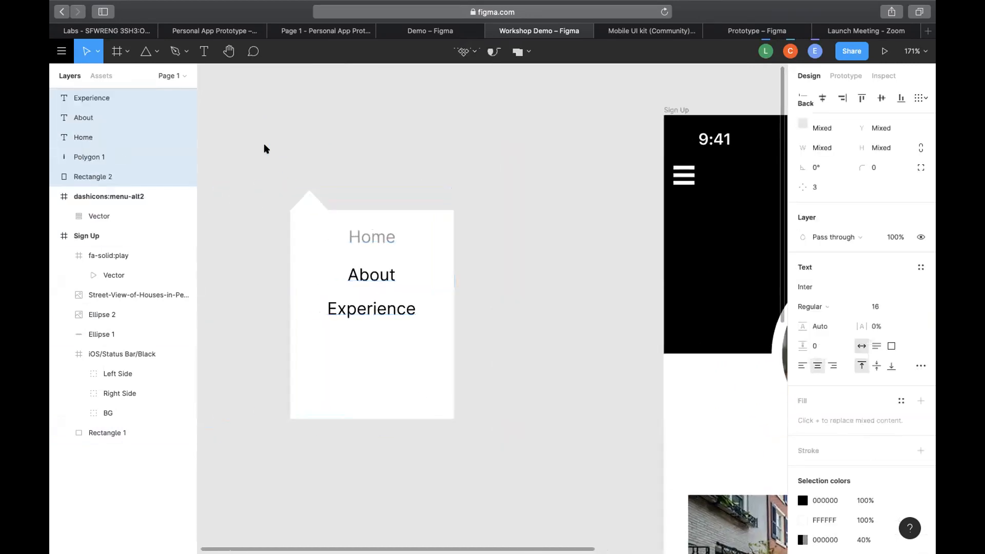
Create a component from the menu's rectangle, triangle and three labels and rename it "Menu bar".
drag(264, 146, 468, 444)
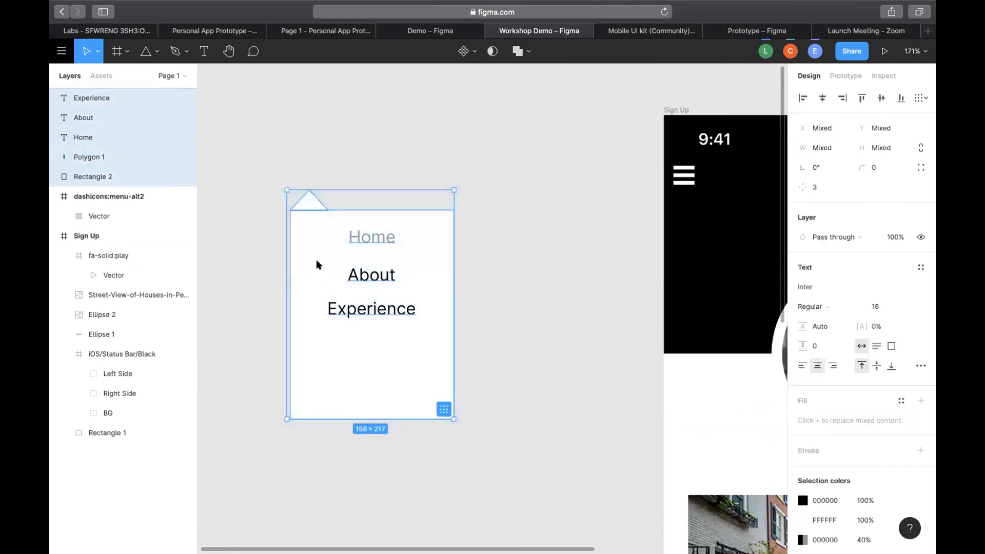
right_click(317, 265)
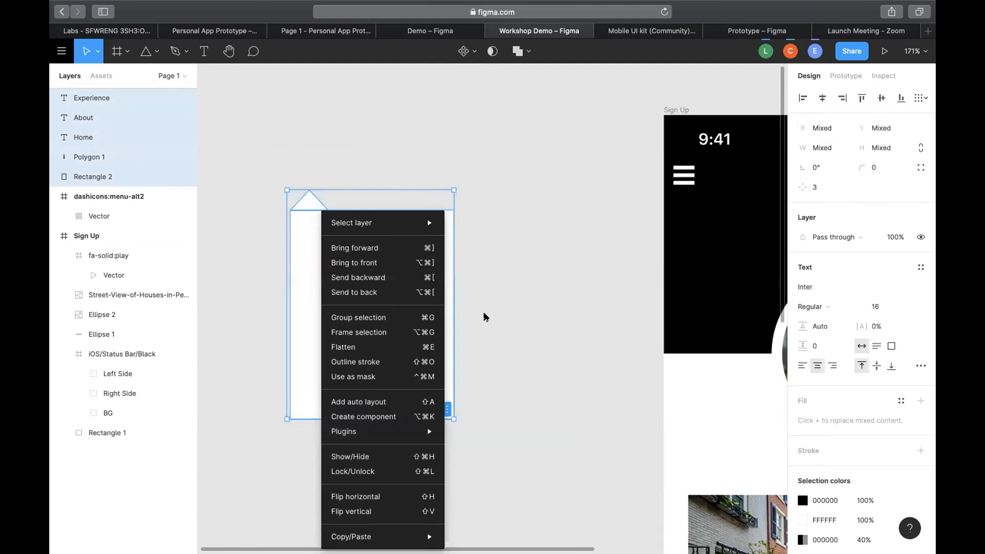
click(389, 420)
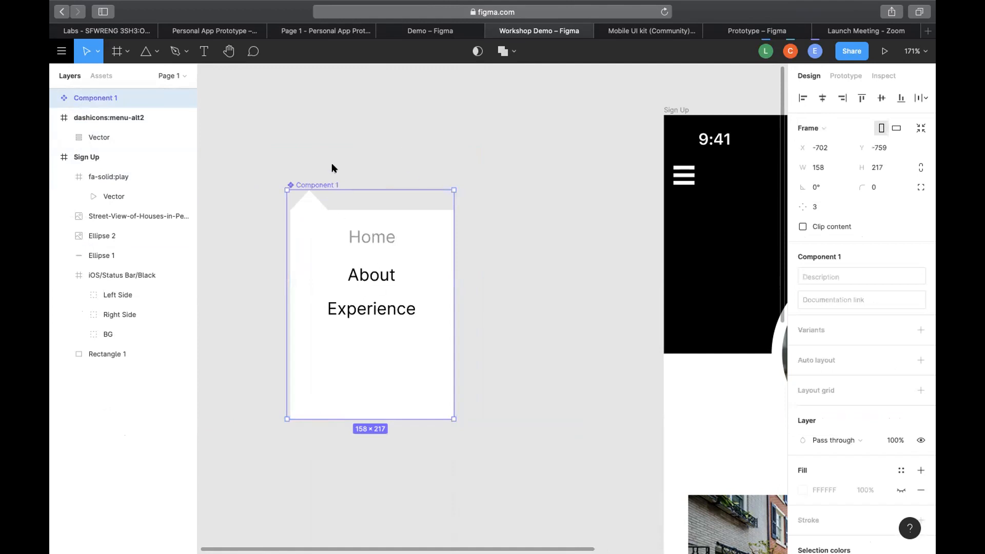
double_click(316, 184)
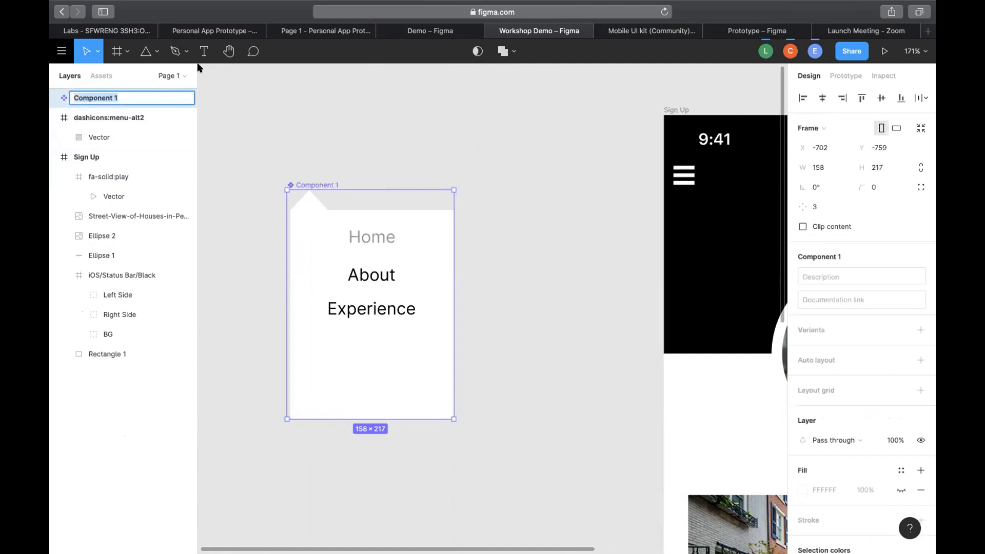
key(BackSpace)
key(Return)
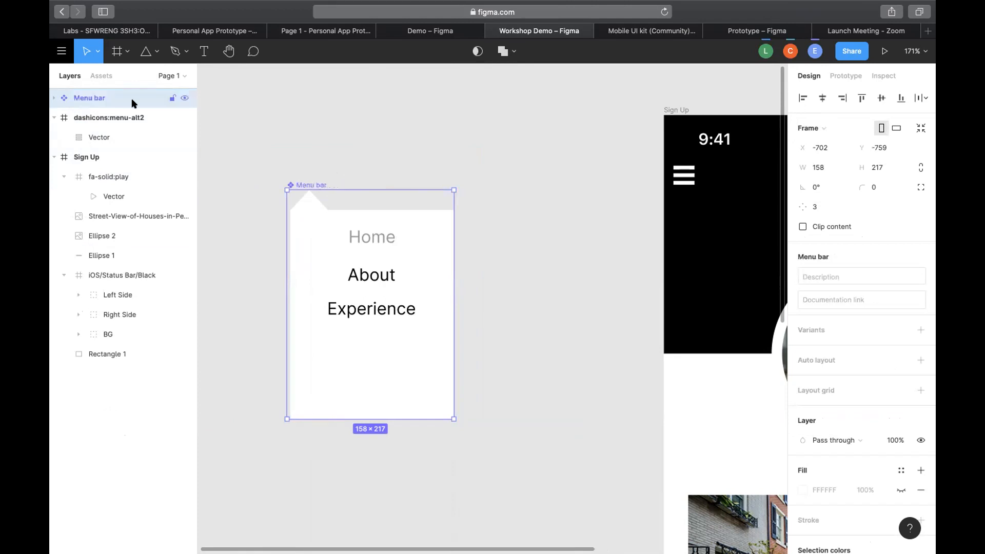
click(361, 136)
Move the Menu bar component into the Sign Up frame, below the hamburger icon at about X 13, Y 117.
drag(343, 263, 363, 254)
scroll(382, 156, down, 2)
scroll(383, 156, right, 2)
drag(383, 156, 749, 211)
scroll(389, 159, down, 3)
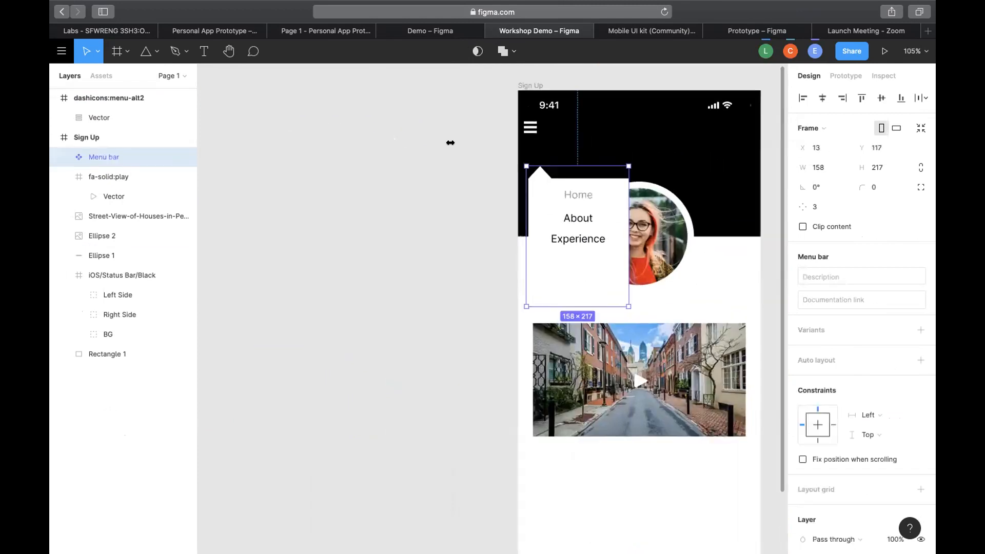
click(449, 140)
drag(449, 141, 594, 291)
click(469, 267)
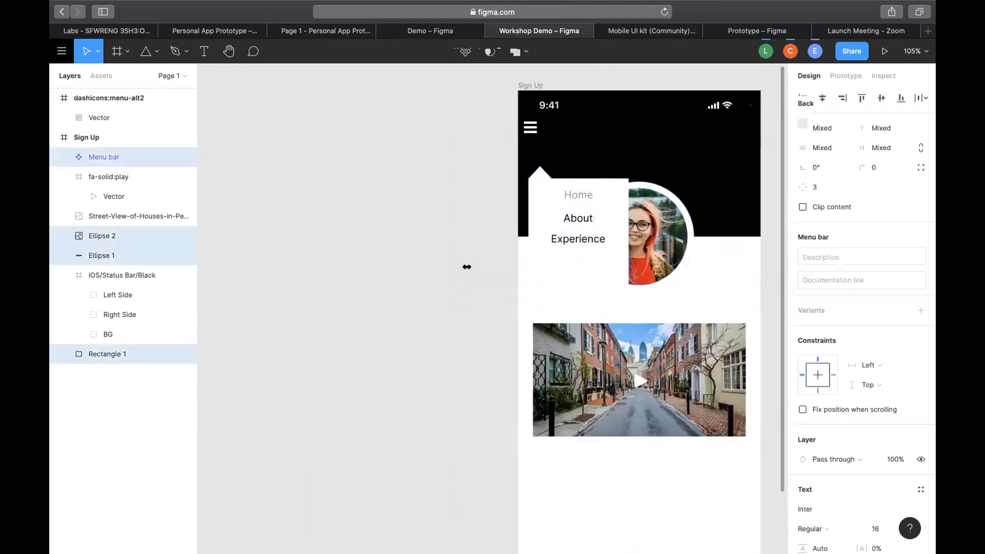
Move the Menu bar component closer beneath the hamburger icon, to X 7, Y 87.
drag(545, 187, 542, 162)
click(452, 145)
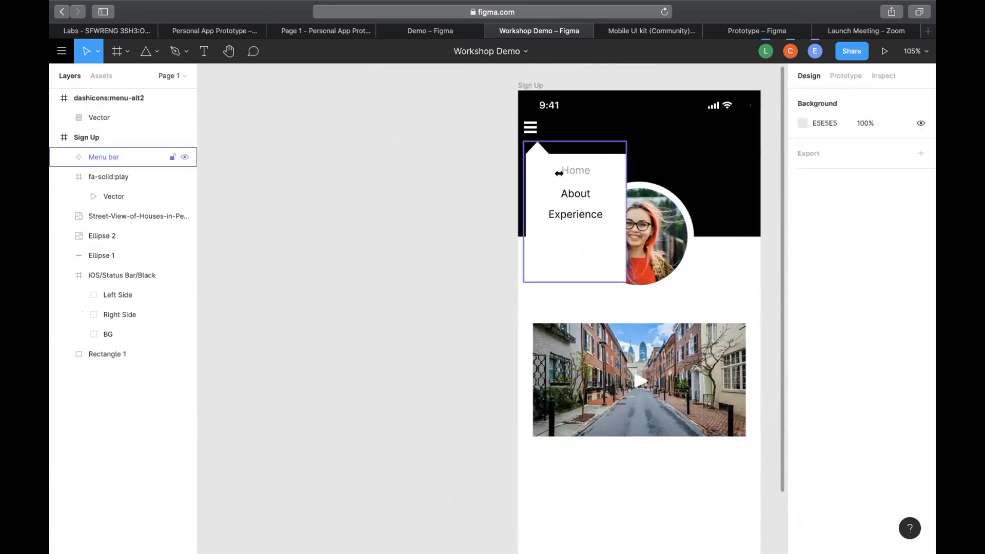
scroll(487, 188, up, 5)
drag(488, 188, 484, 197)
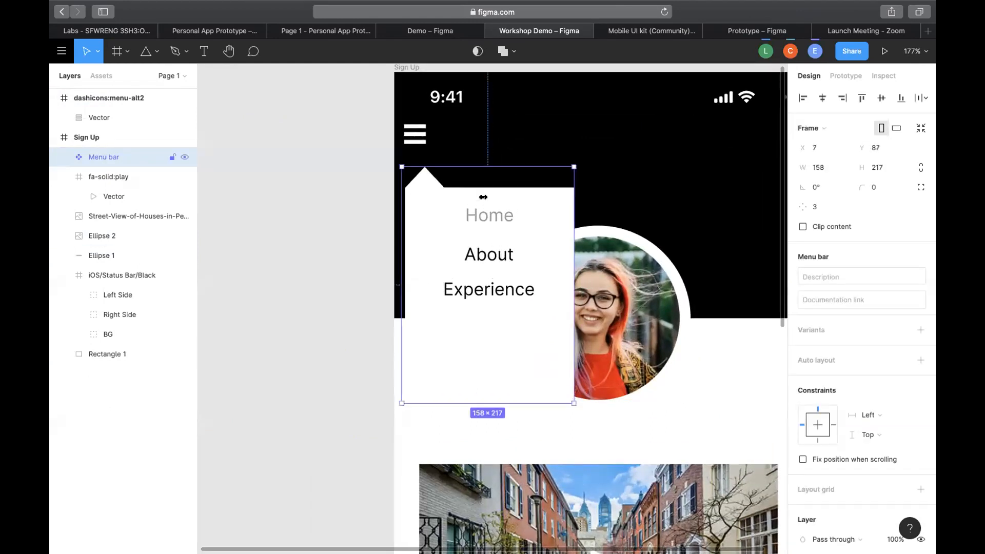
click(262, 245)
Examine the introduction text below the street photo in the Demo file's Profile/Posts frame.
scroll(262, 245, down, 5)
scroll(374, 374, down, 5)
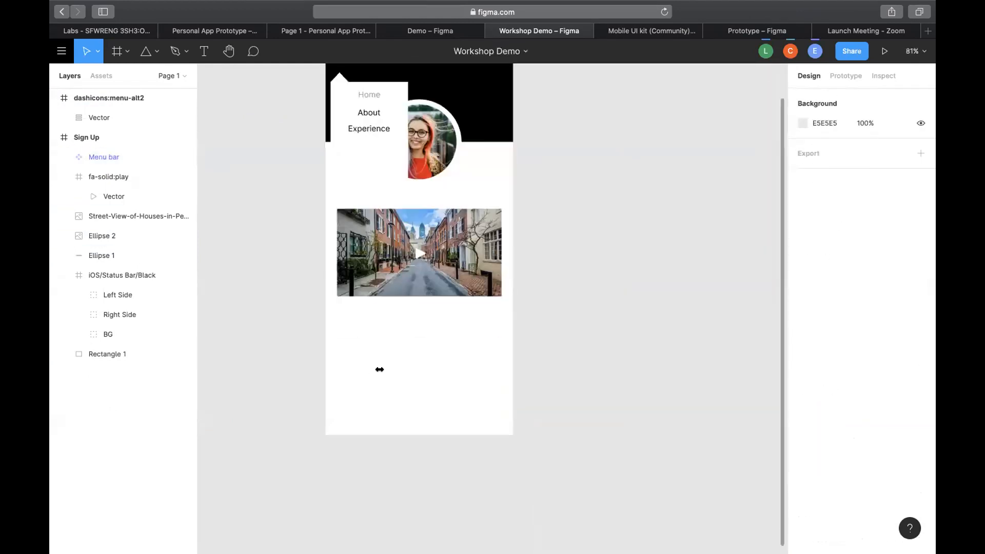
scroll(332, 203, left, 2)
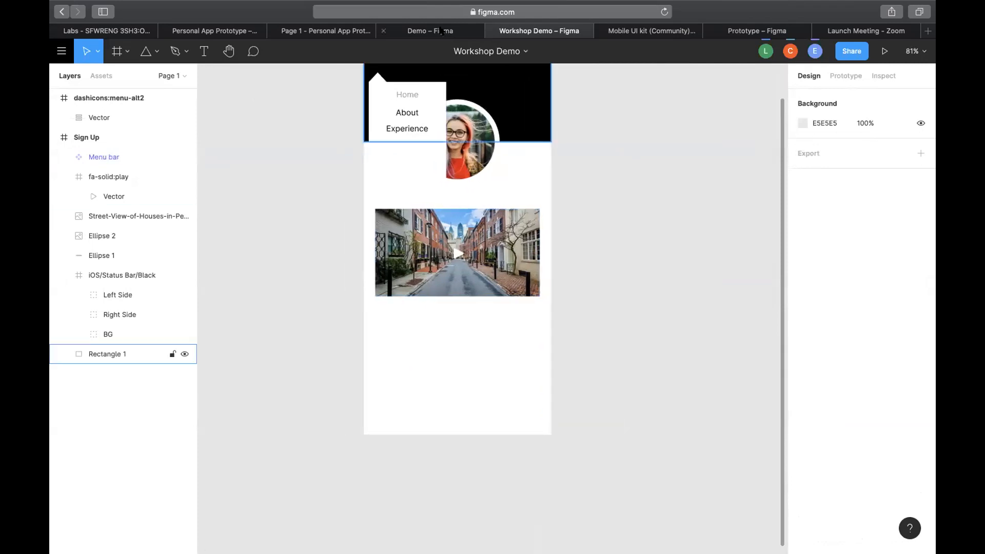
click(443, 31)
scroll(442, 411, down, 2)
scroll(440, 411, down, 9)
scroll(440, 410, left, 2)
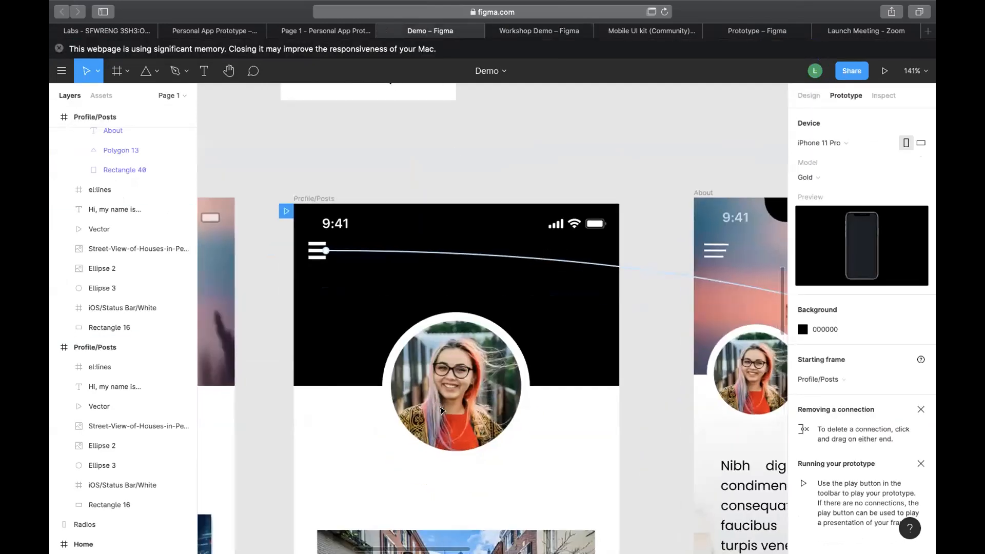
scroll(440, 409, down, 14)
scroll(440, 410, left, 3)
scroll(439, 408, up, 11)
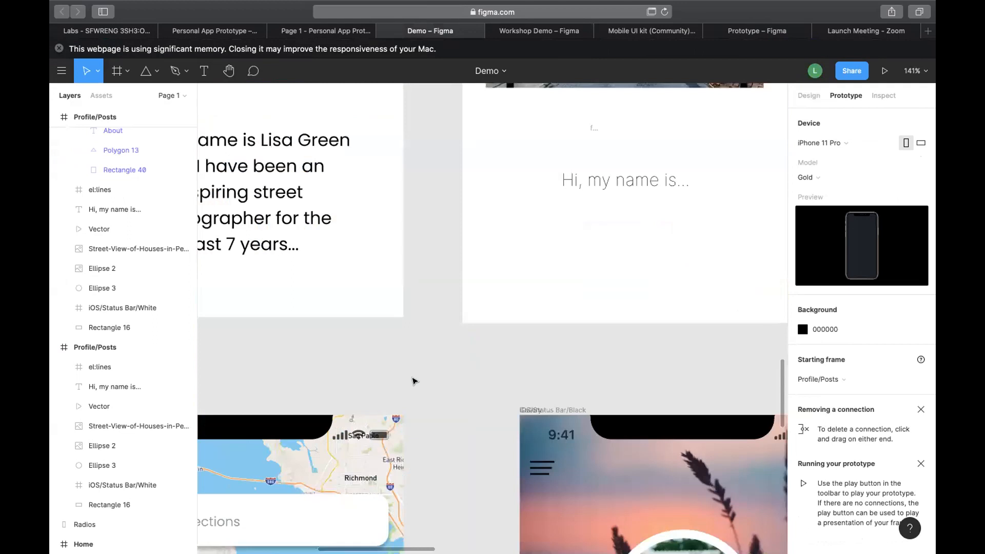
scroll(415, 379, left, 2)
scroll(531, 138, up, 5)
scroll(531, 138, right, 3)
In the Workshop Demo file, add the text "Hi, my name is..." below the street photo and centre it in the Sign Up frame.
click(549, 33)
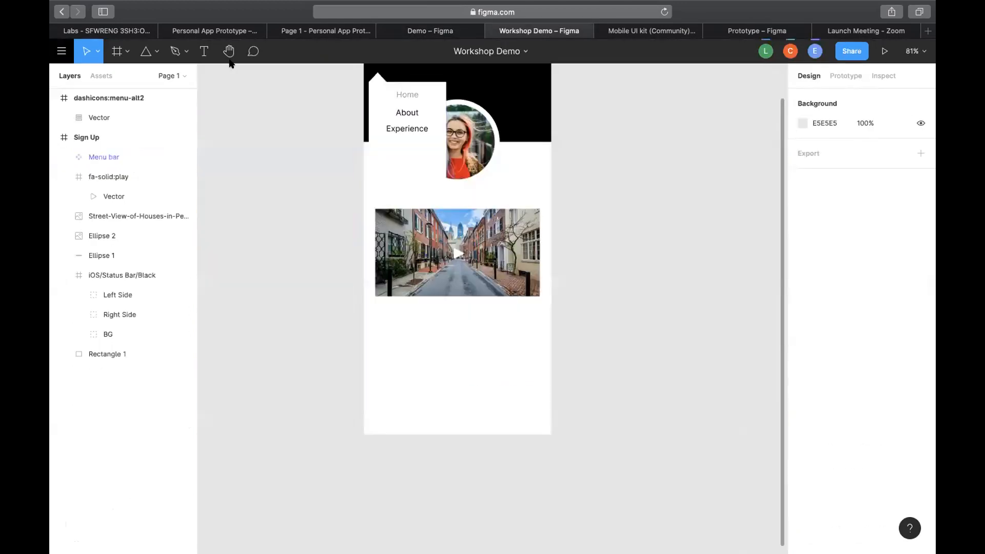
click(202, 51)
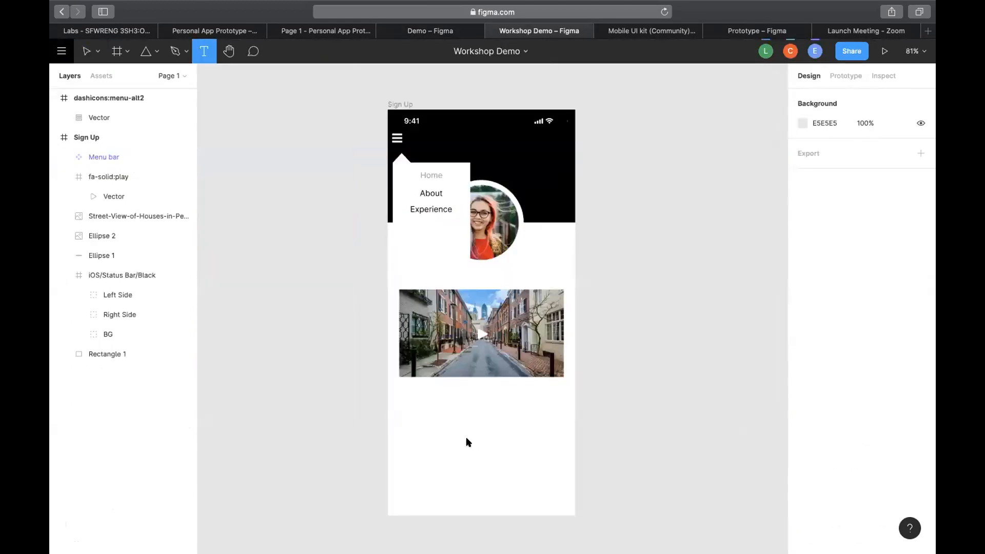
click(462, 419)
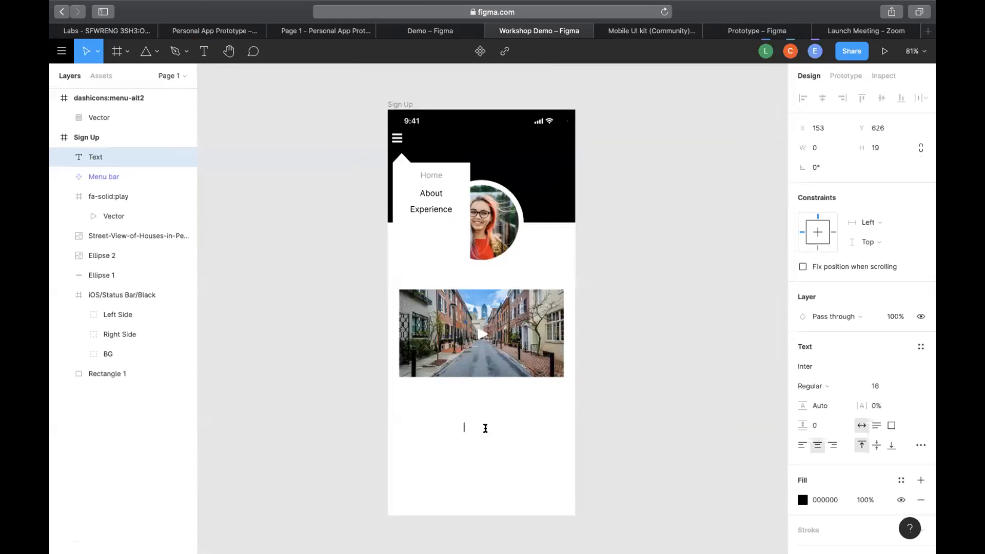
text(Hi)
text(i,)
text( my name)
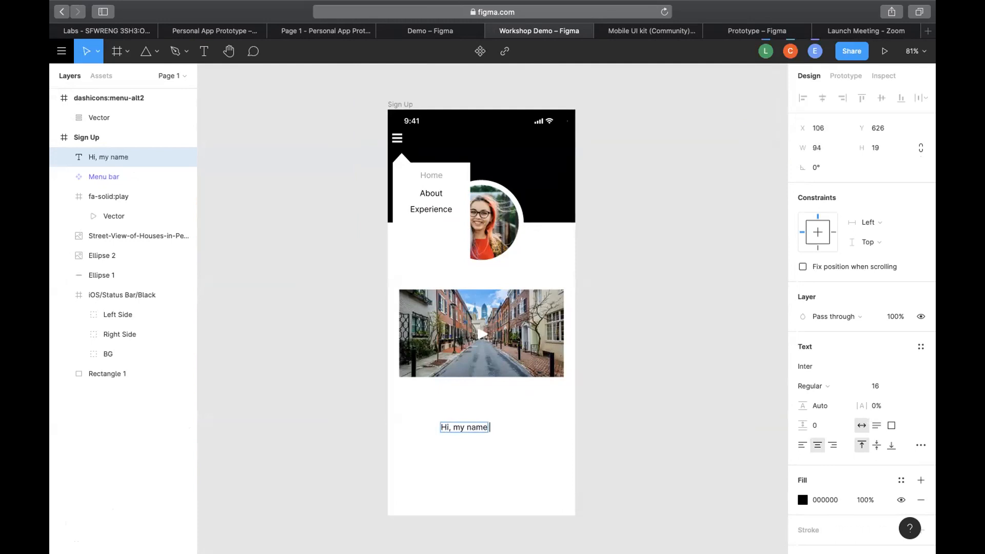
text( is...)
key(Escape)
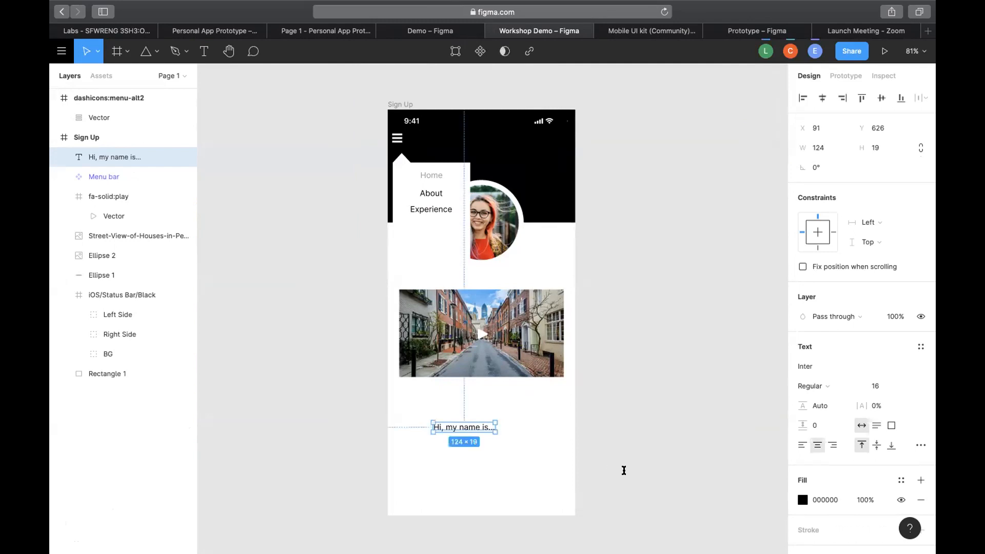
click(576, 453)
mouse_move(462, 426)
mouse_down()
mouse_move(483, 416)
mouse_move(477, 428)
mouse_up()
click(632, 382)
Review the Profile/Posts and About frames in the Demo file for the layout of the screens.
click(432, 44)
scroll(509, 331, down, 5)
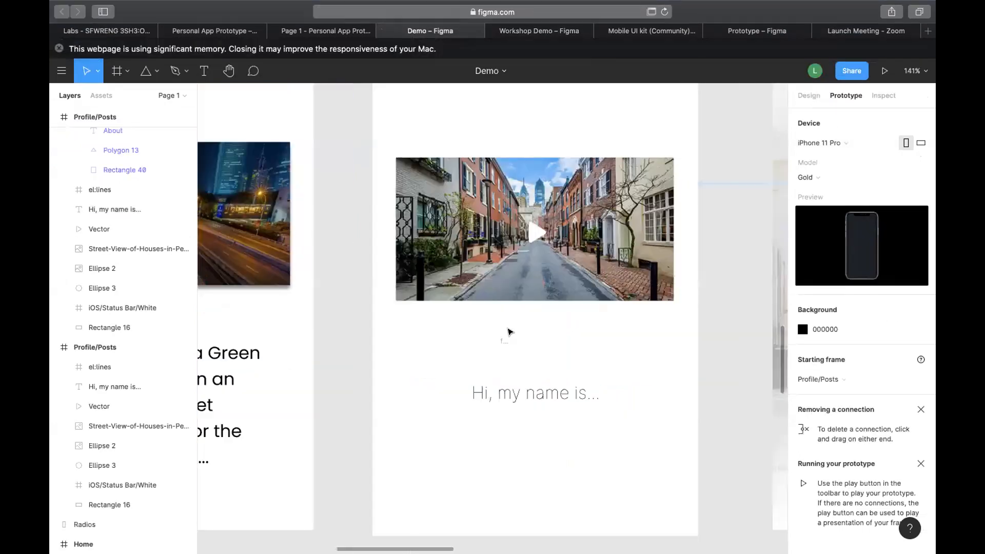
ctrl+scroll(509, 331, down, 8)
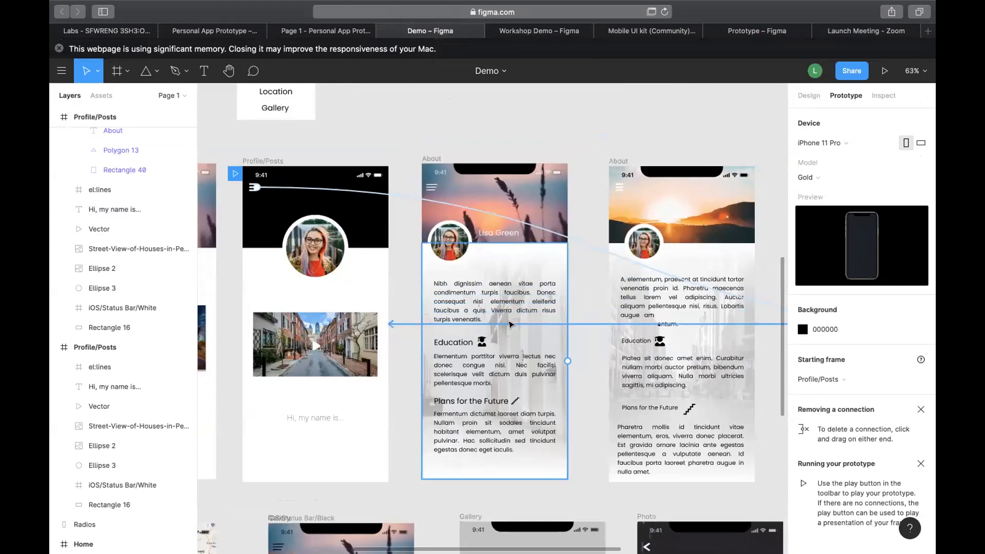
ctrl+scroll(510, 325, up, 6)
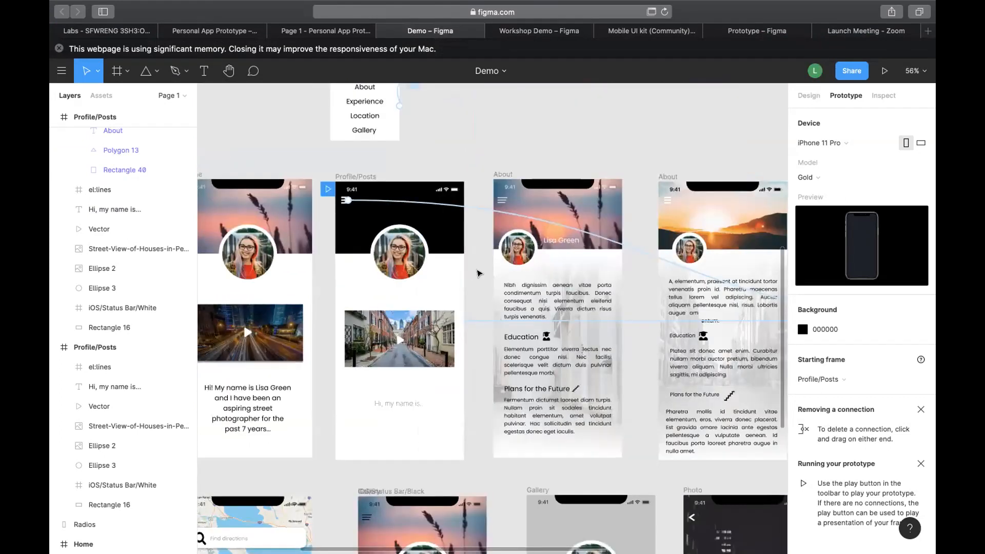
scroll(524, 88, down, 5)
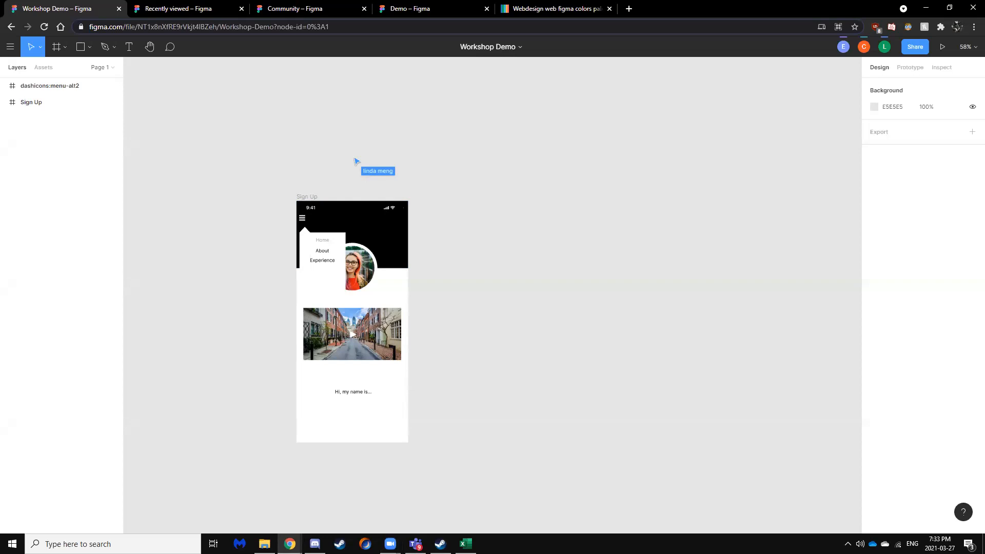
Duplicate the Sign Up frame beside the original and delete everything in the copy except its status bar.
click(311, 199)
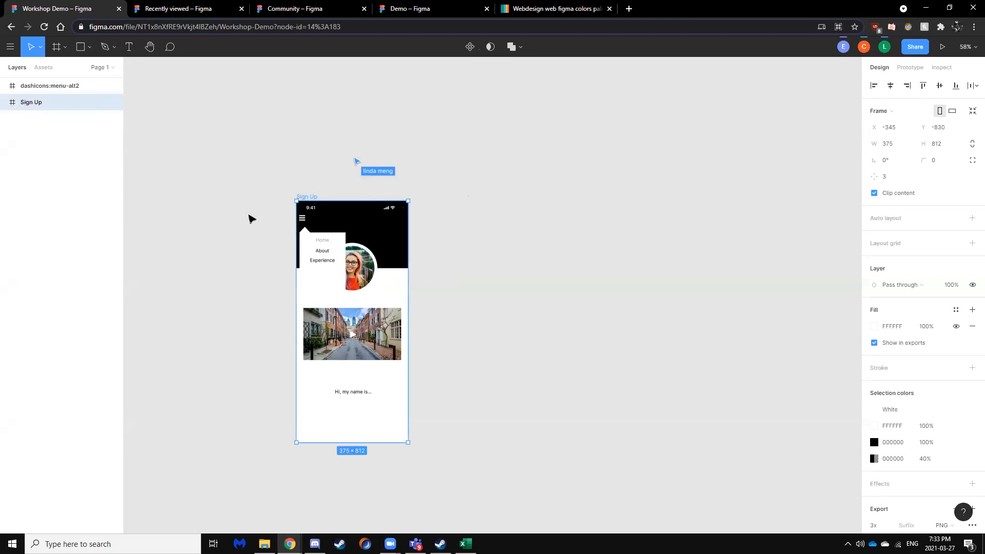
click(501, 214)
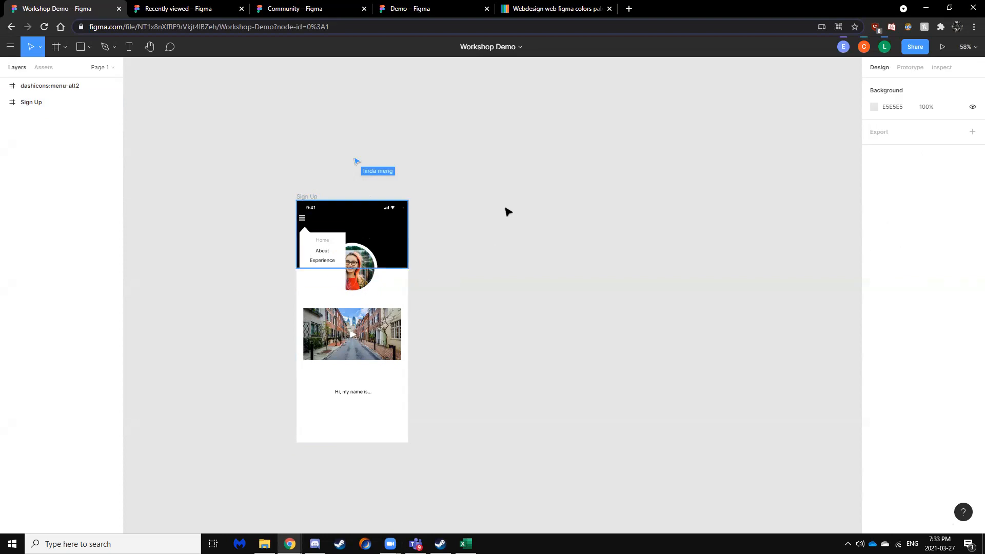
key(ctrl+v)
click(531, 398)
drag(514, 419, 437, 242)
key(Delete)
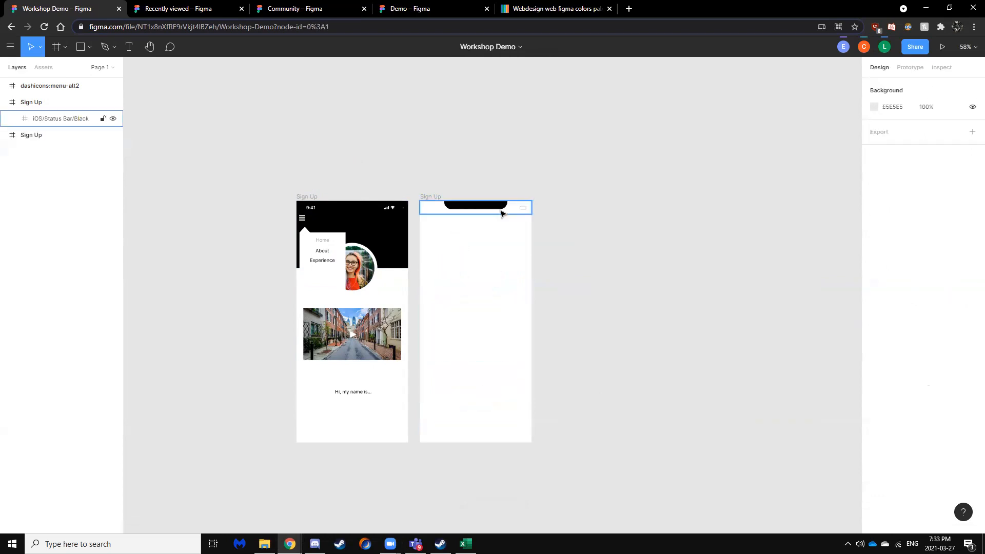
Set the fill of the Left Side group (clock) in the copied frame's status bar to black, 000000.
click(437, 211)
click(435, 209)
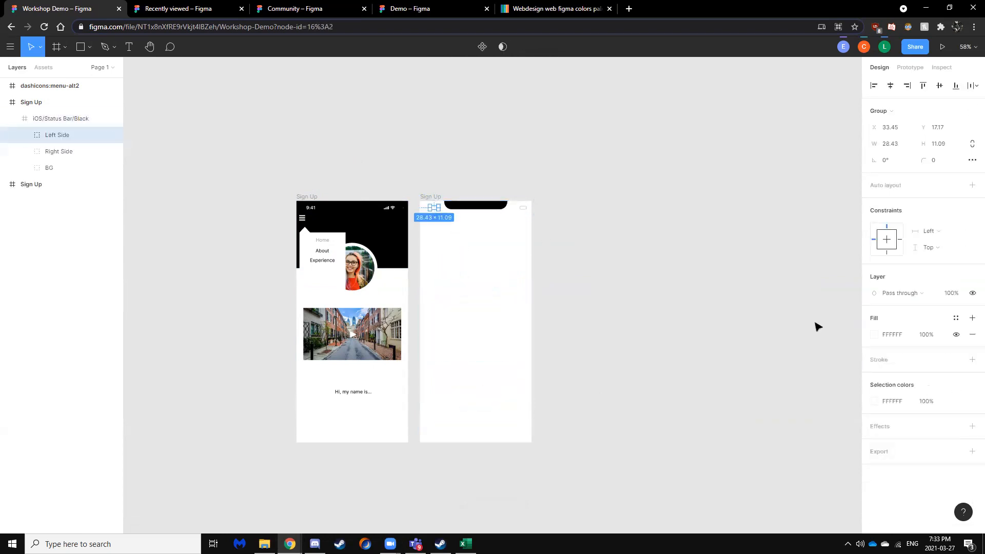
click(875, 336)
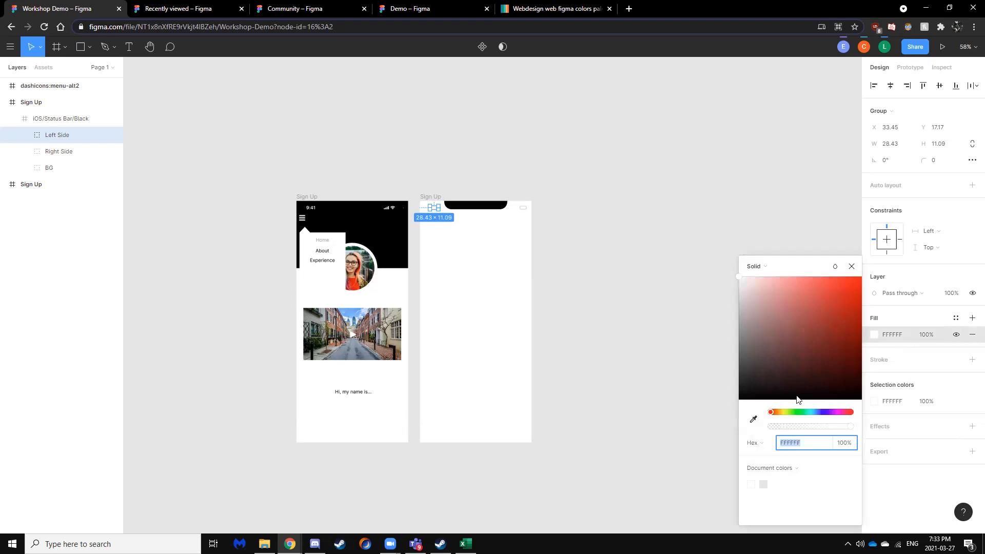
click(745, 396)
drag(744, 399, 736, 415)
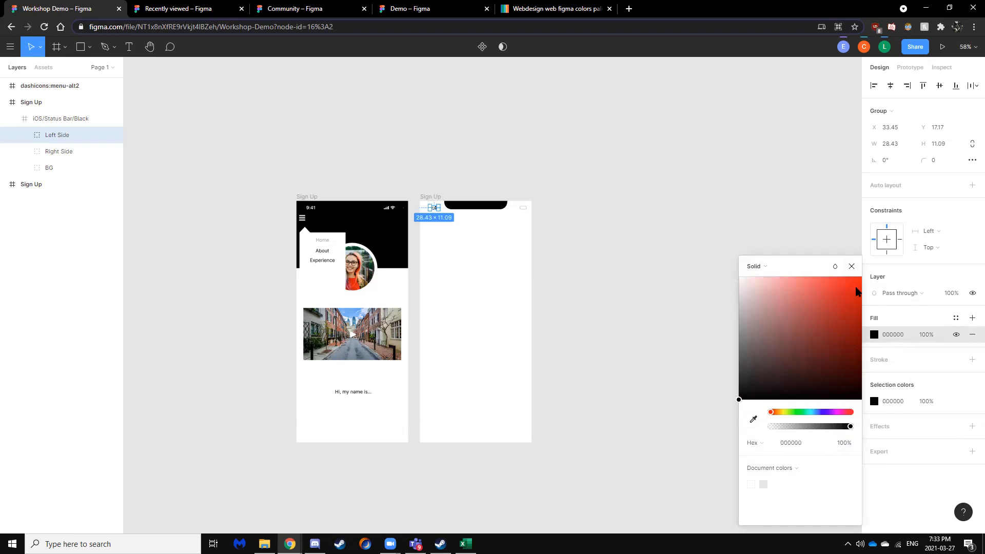
drag(782, 413, 737, 403)
click(852, 269)
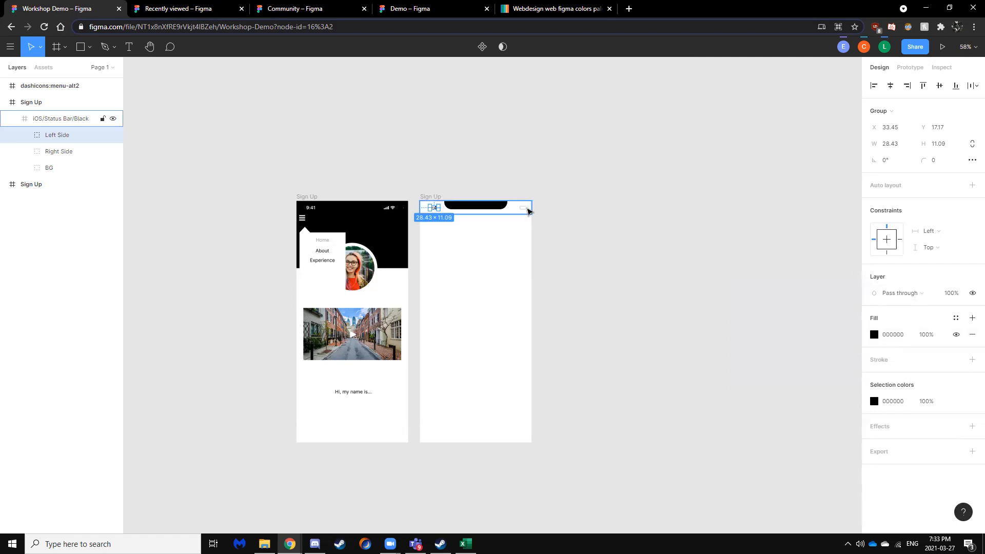
Set the fill of the Right Side group (signal and battery icons) in the copied frame's status bar to black.
click(520, 208)
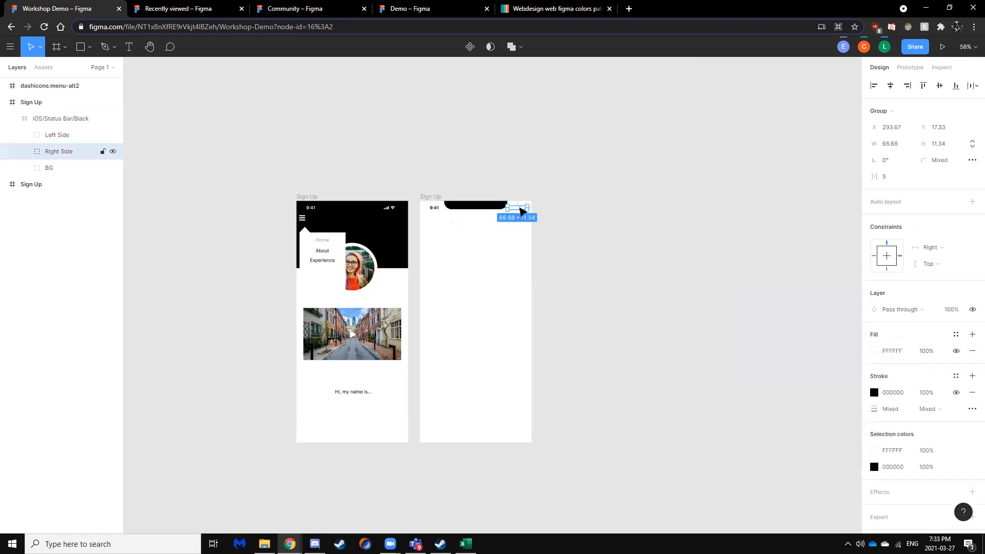
click(877, 353)
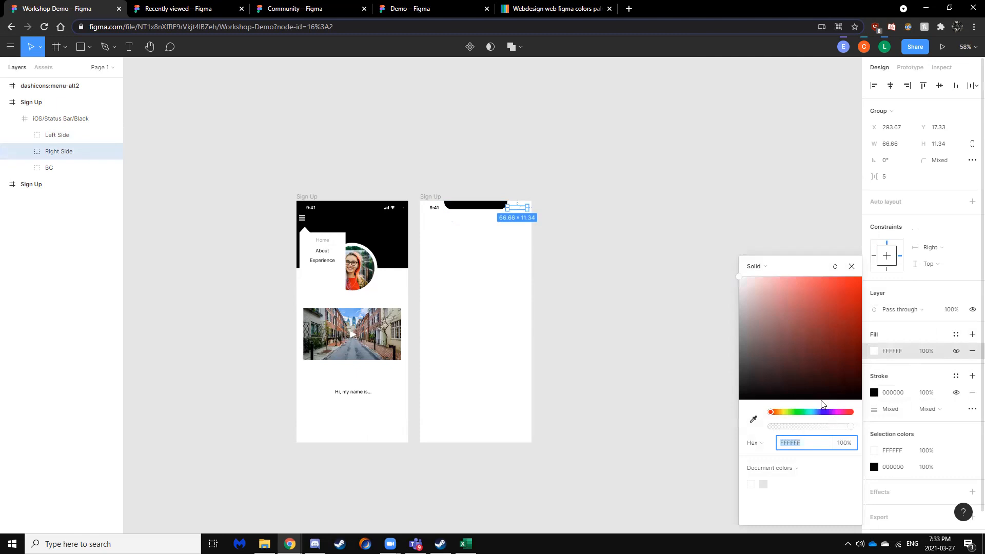
click(740, 400)
click(674, 391)
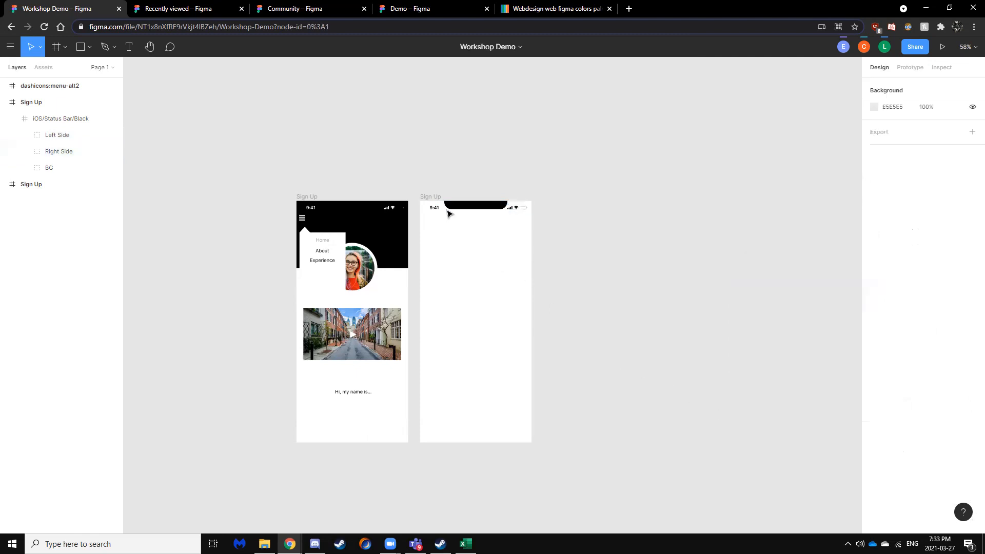
Move the blank frame to the left of the original Sign Up frame and paste a copy of it on the right at about X 142.
drag(430, 201, 168, 200)
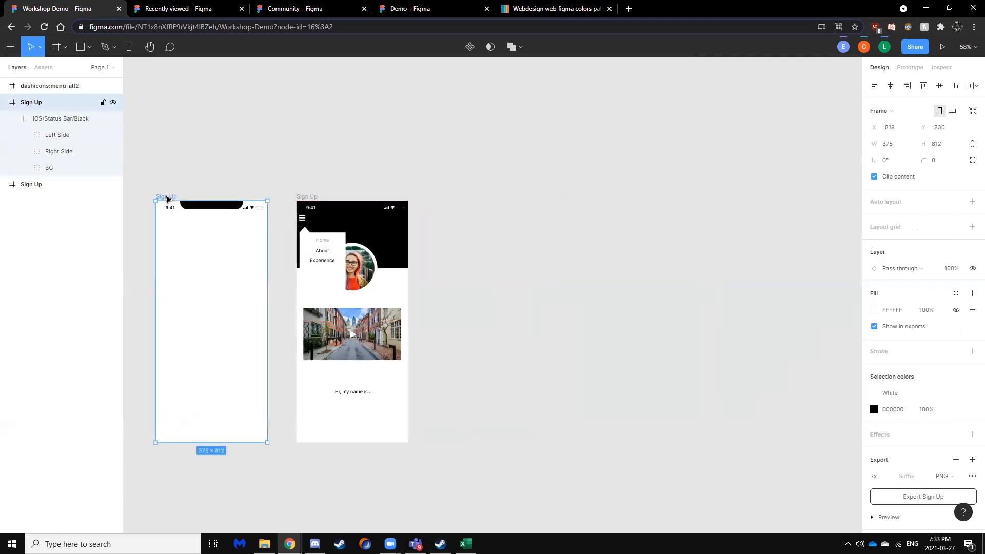
click(208, 159)
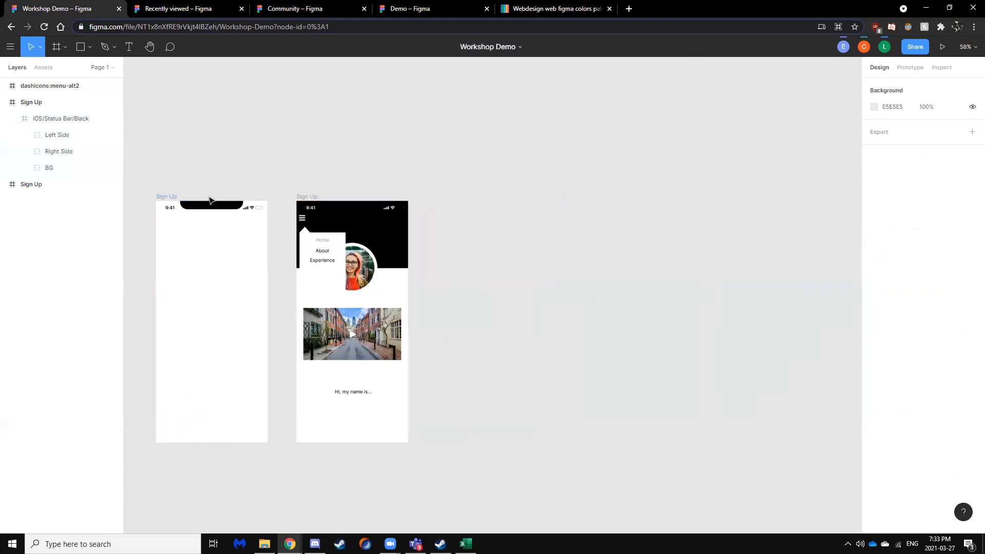
click(167, 199)
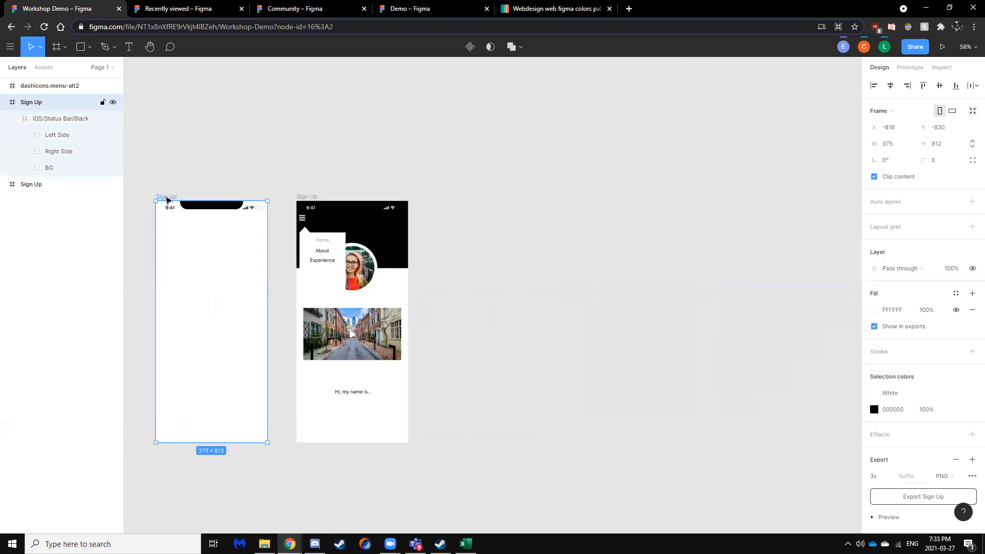
click(537, 220)
key(ctrl+v)
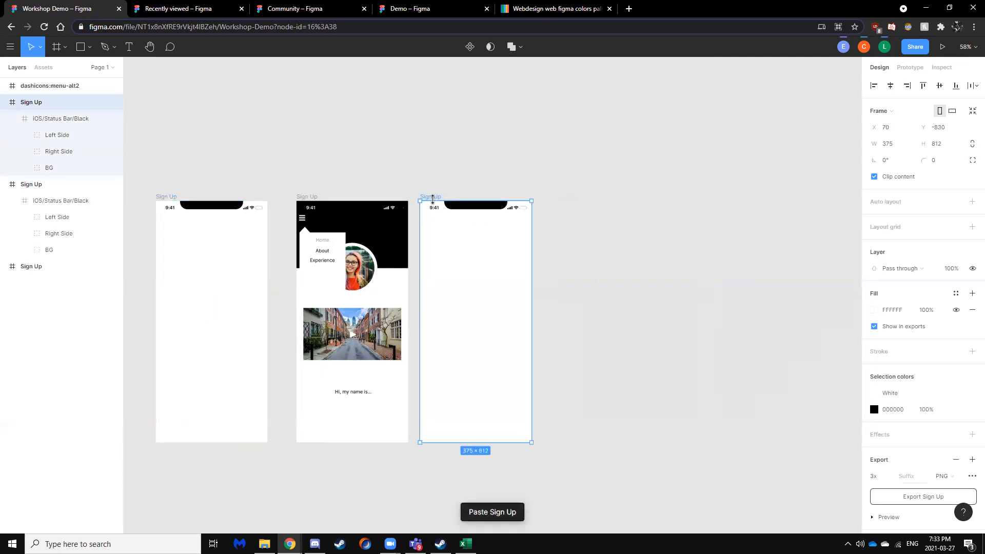
drag(437, 199, 458, 199)
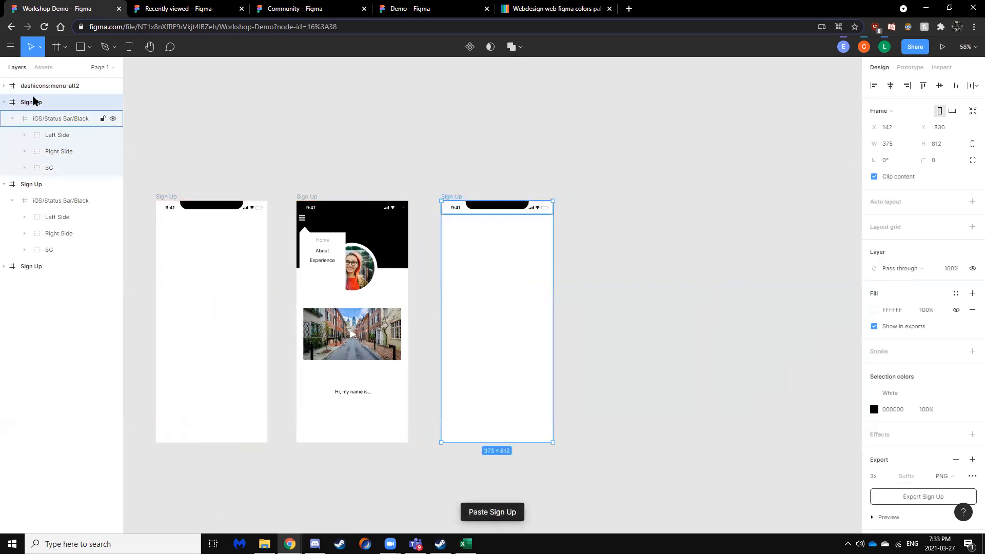
Rename the blank frame on the right of the original as "About".
click(5, 184)
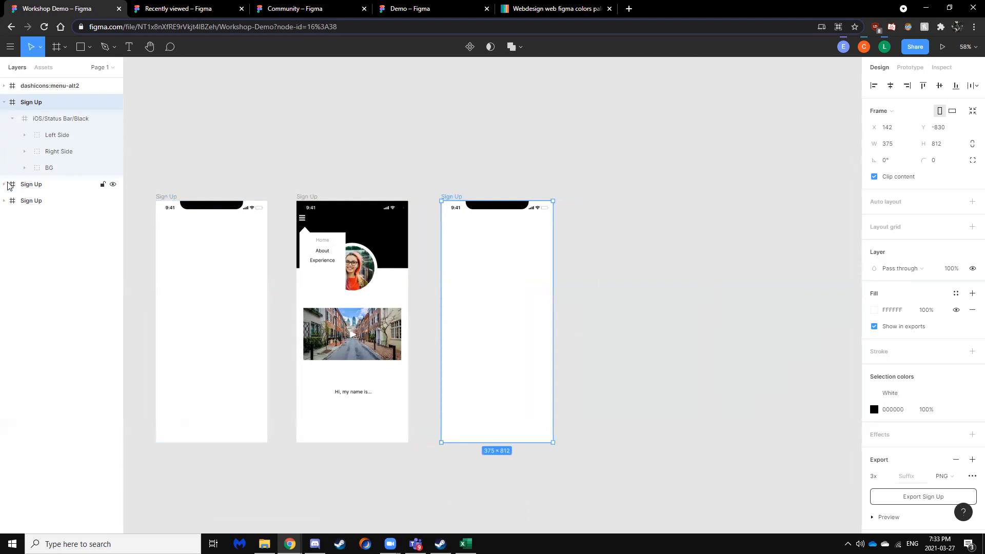
double_click(38, 104)
text(About)
key(Return)
Examine the layout of the About screen and its neighbouring frames in the Personal App file.
drag(543, 24, 543, 24)
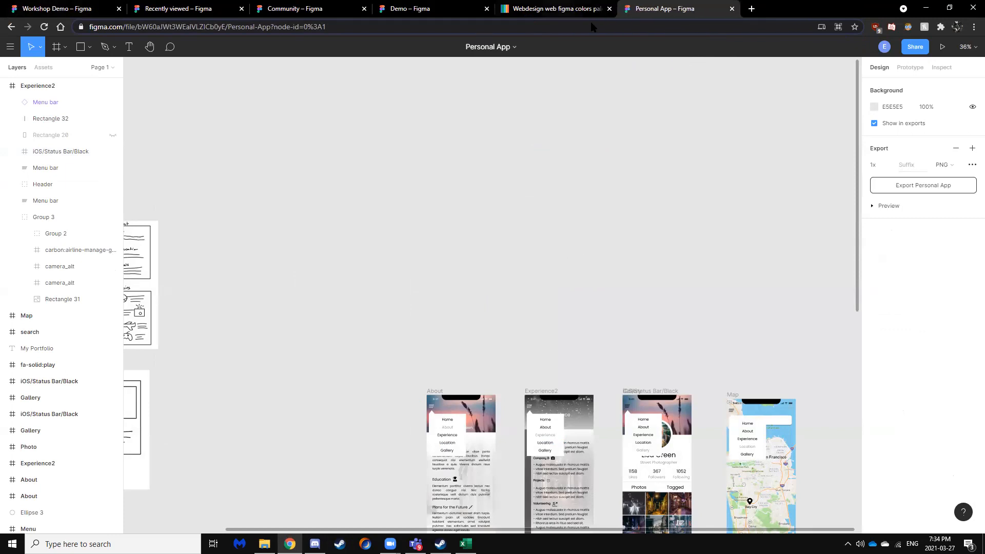
scroll(528, 255, down, 5)
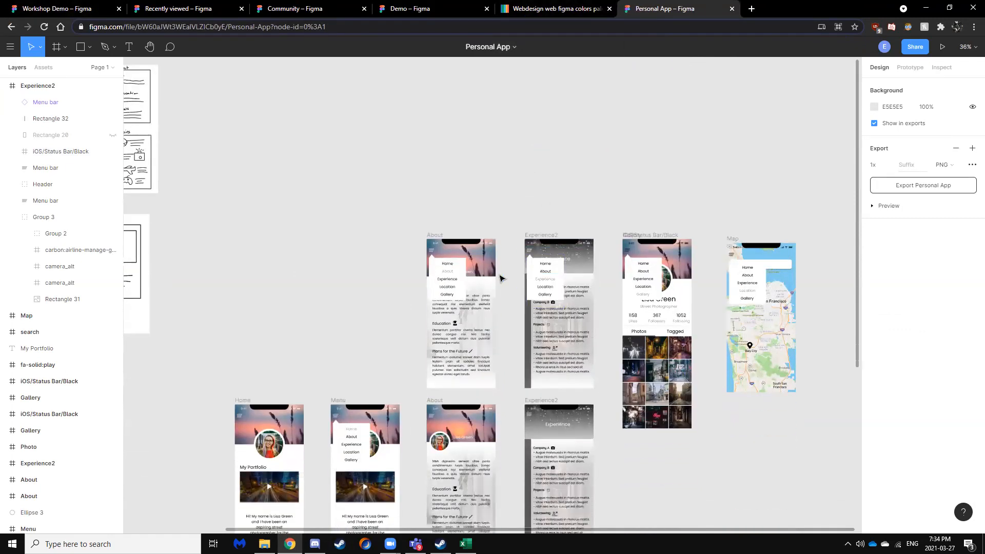
scroll(412, 322, down, 7)
scroll(364, 281, up, 3)
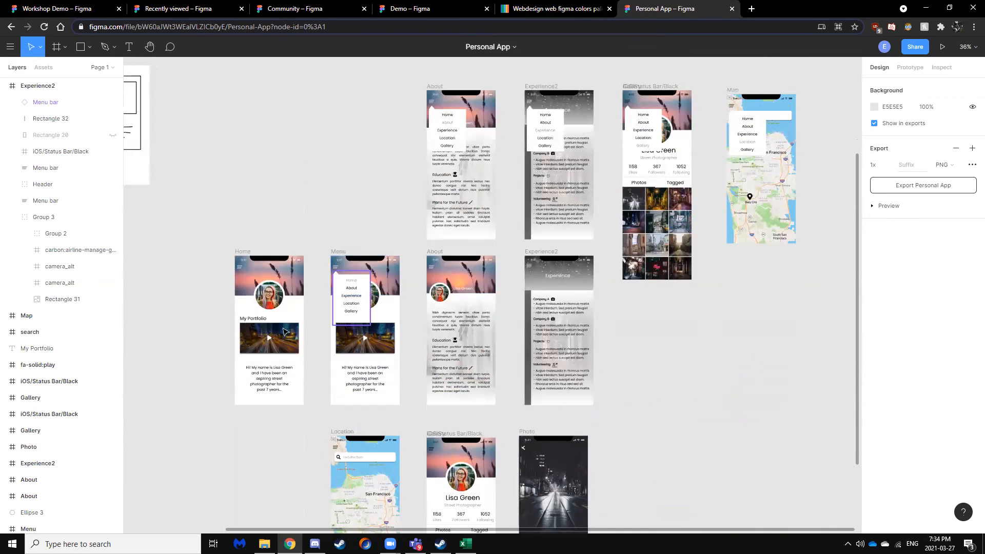
scroll(434, 290, up, 3)
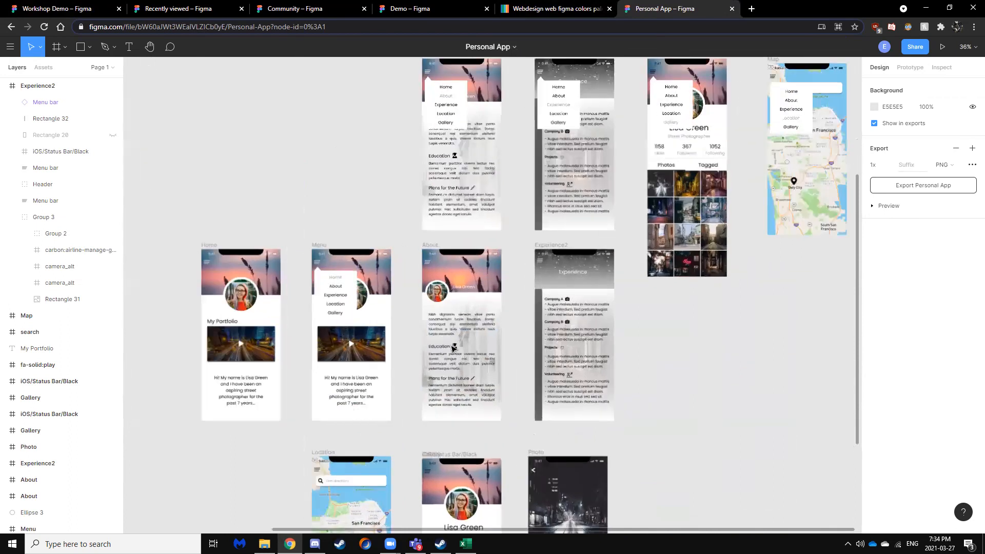
scroll(456, 334, up, 2)
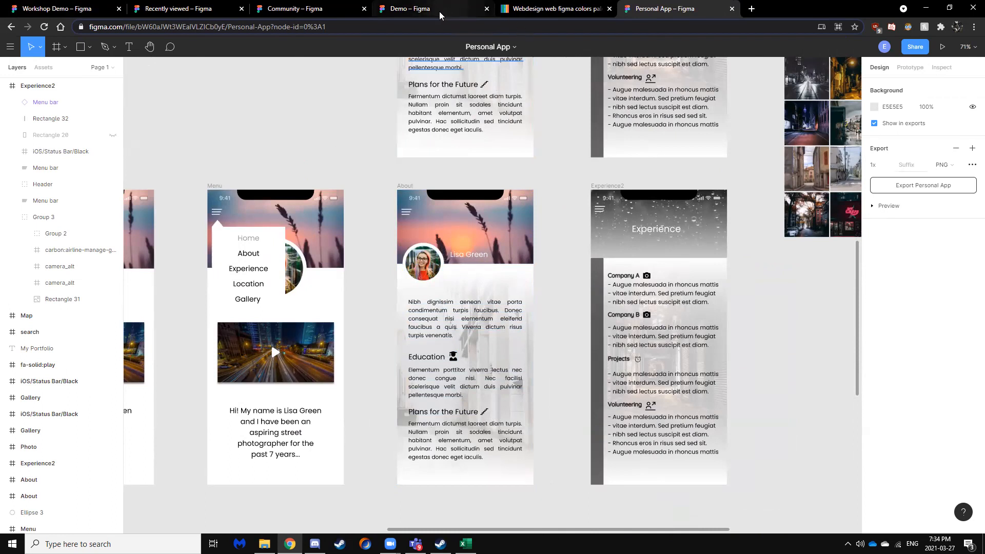
In the Workshop Demo file, draw a full-width header rectangle of about 375 × 224 at the top of the About frame.
click(36, 7)
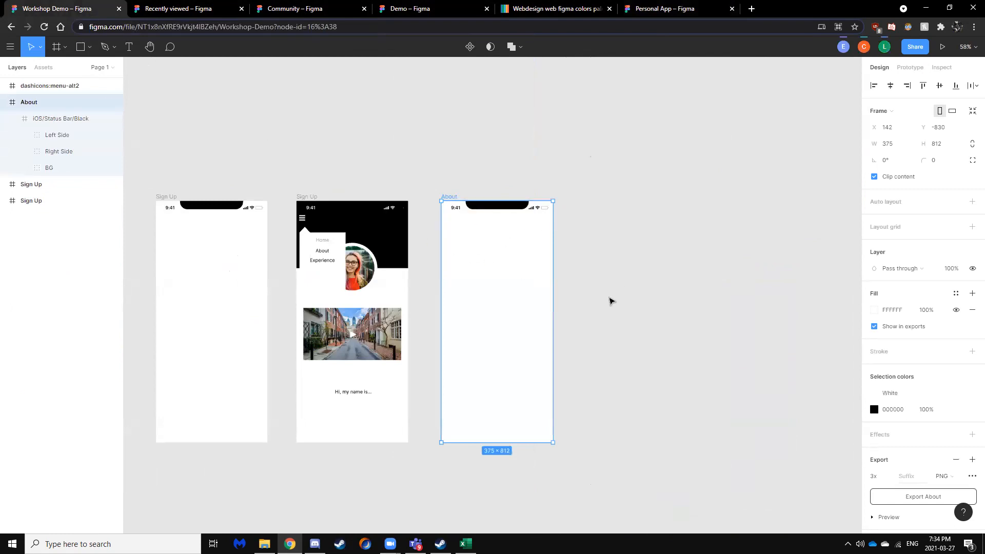
scroll(612, 302, up, 1)
click(4, 102)
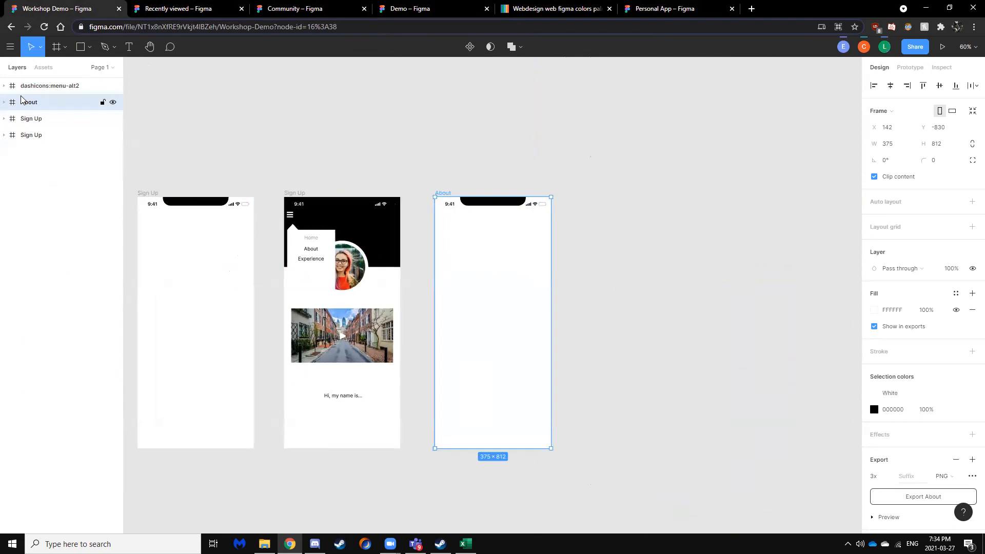
click(90, 47)
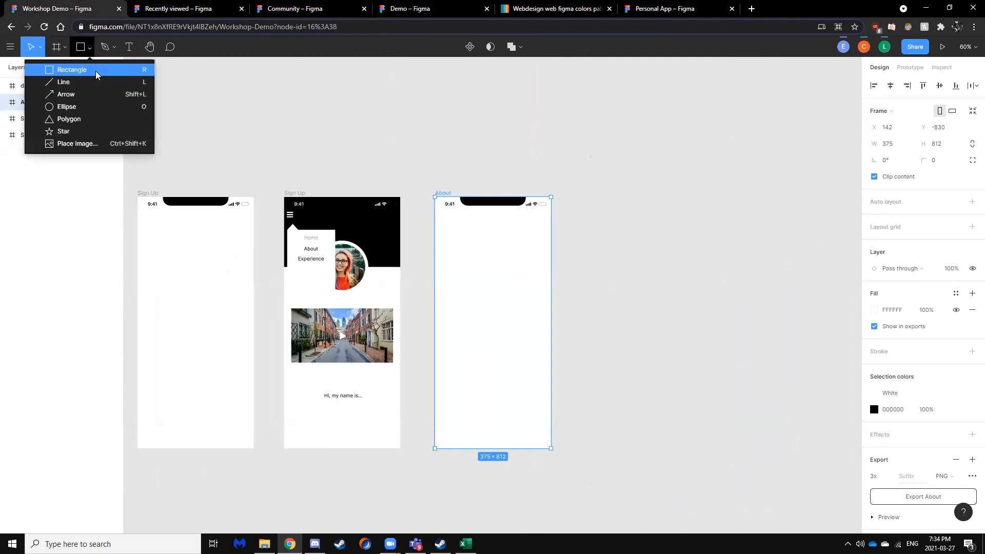
click(93, 71)
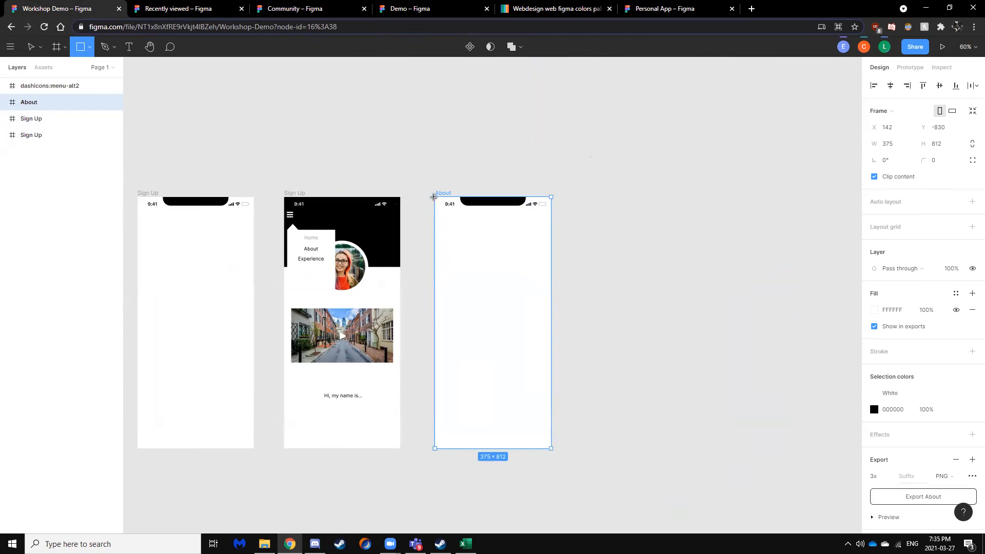
drag(433, 197, 552, 267)
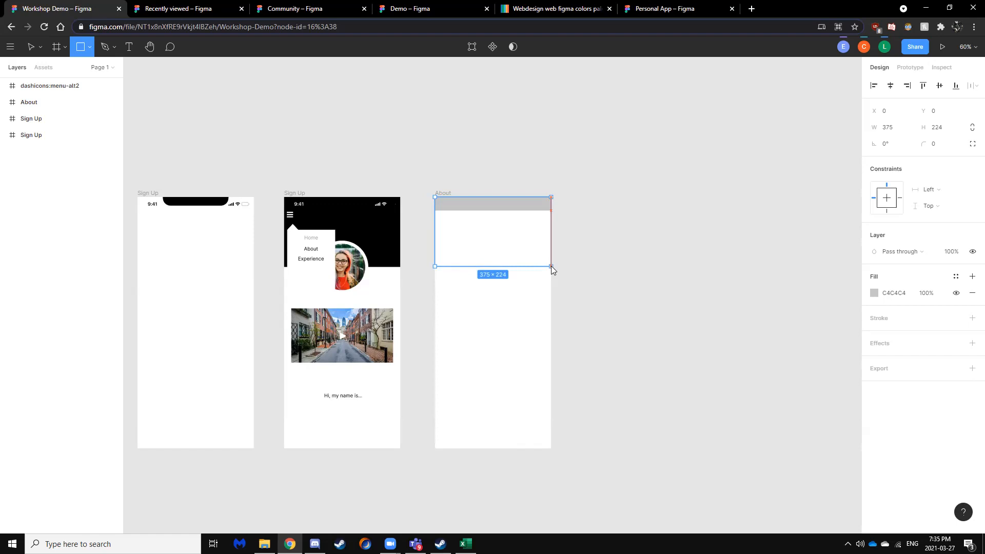
Reorder the header rectangle beneath the Left Side, Right Side and BG layers of the About frame's status bar.
drag(551, 266, 551, 266)
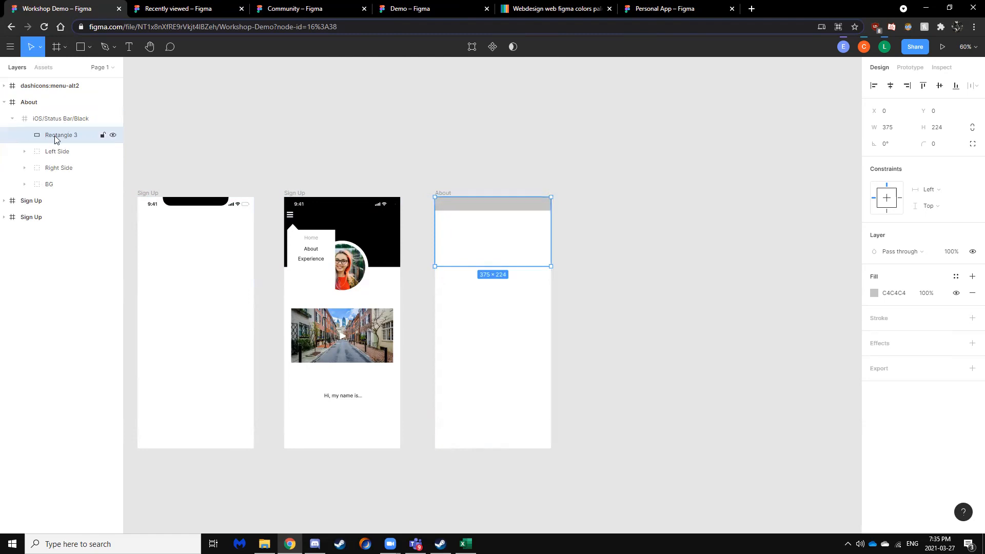
click(44, 121)
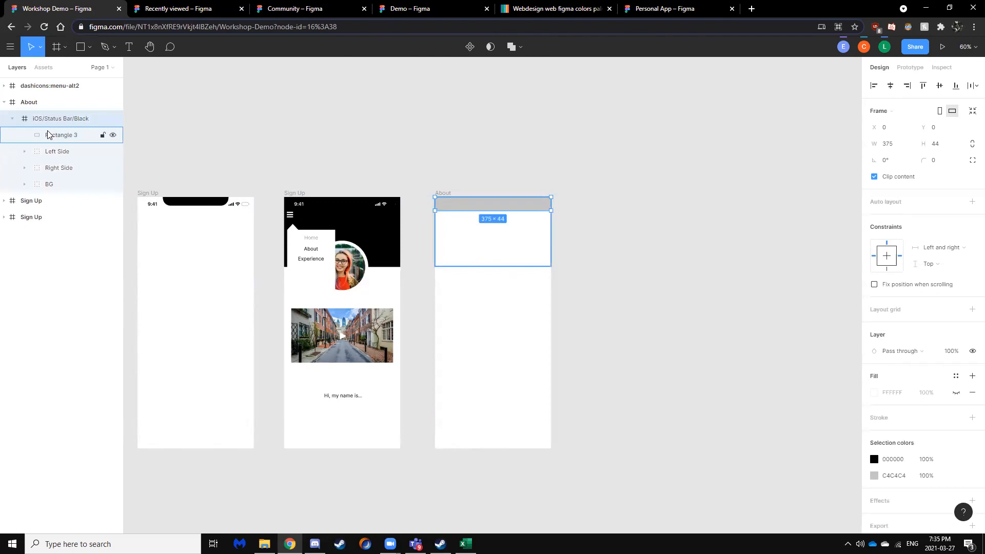
click(48, 134)
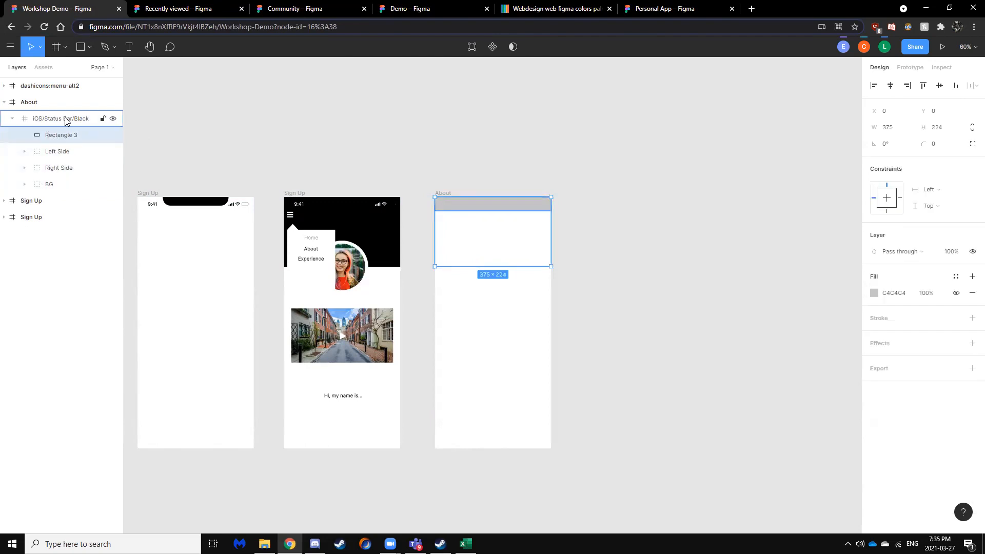
click(65, 122)
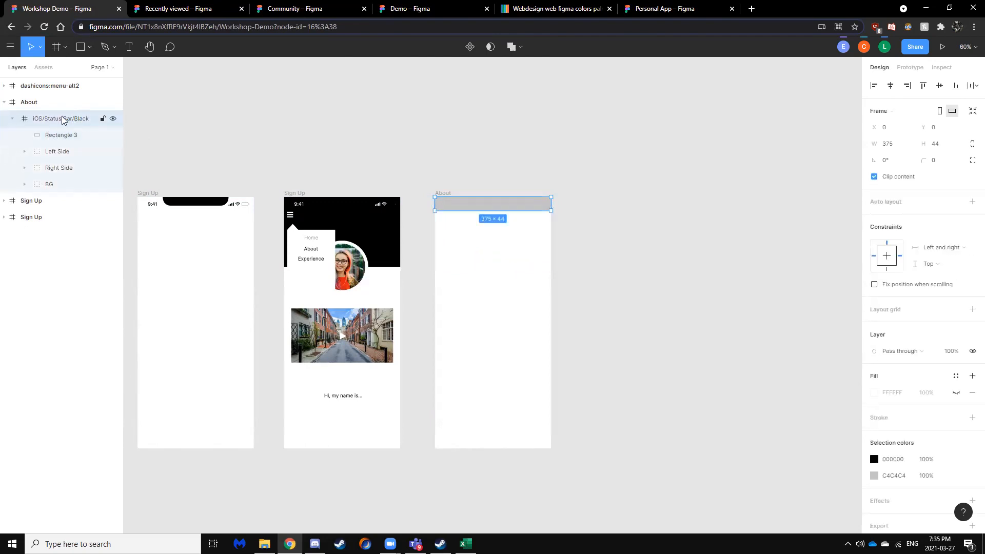
click(67, 137)
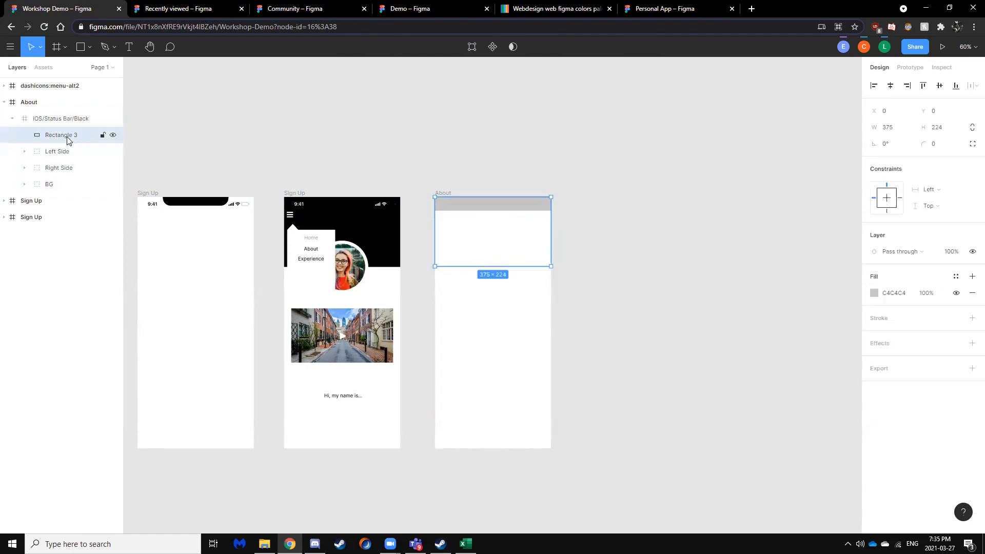
drag(66, 148, 57, 198)
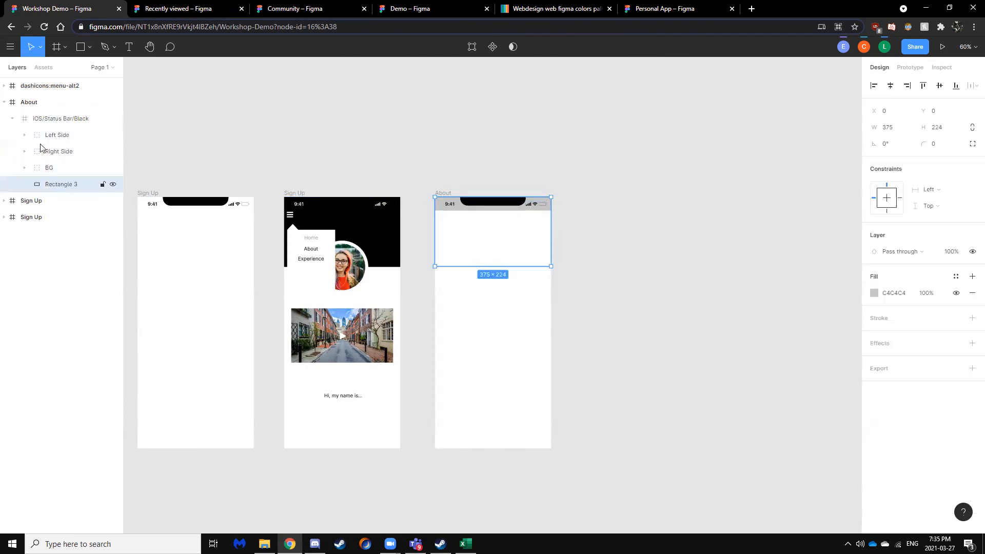
click(43, 120)
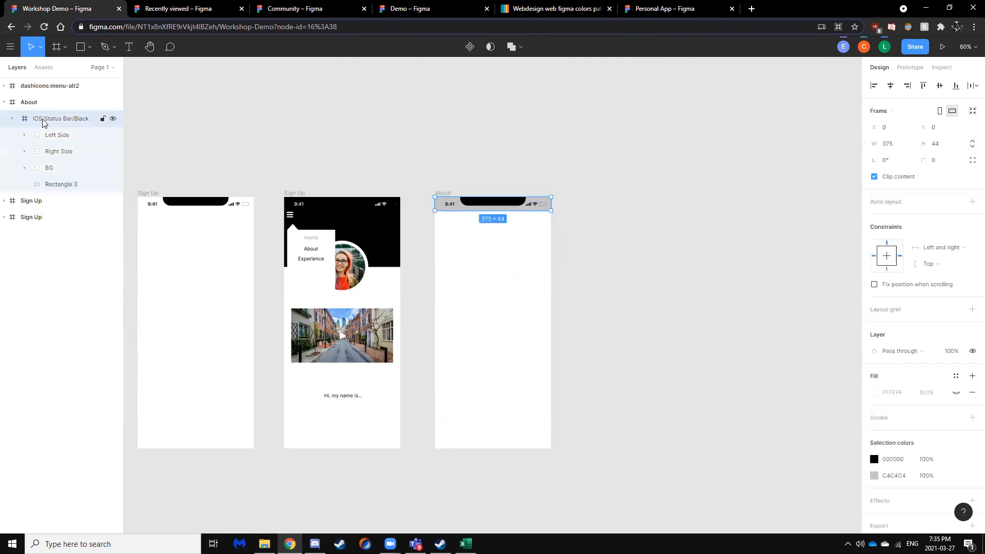
click(61, 185)
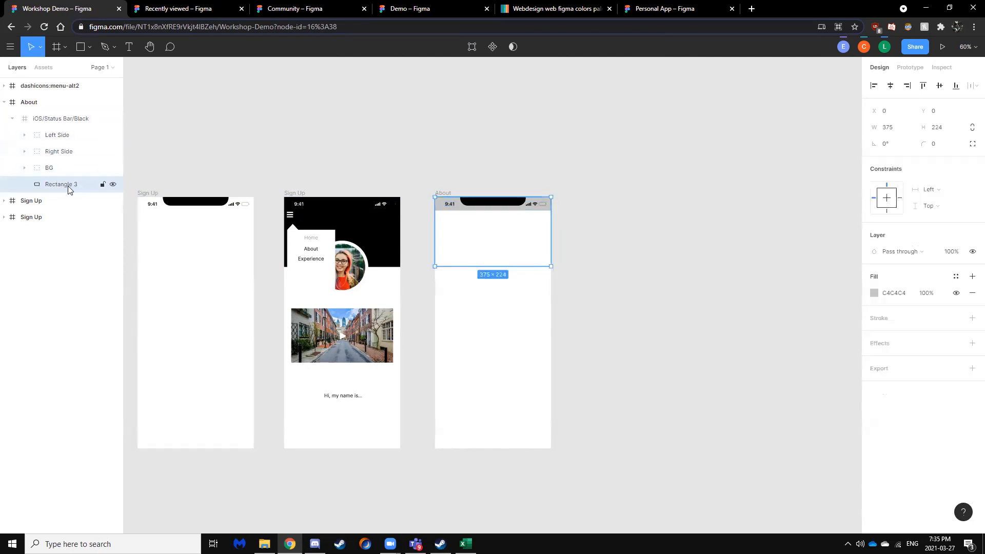
Recolor the grey header rectangle in the About frame's status bar to white, FFFFFF.
scroll(566, 235, up, 2)
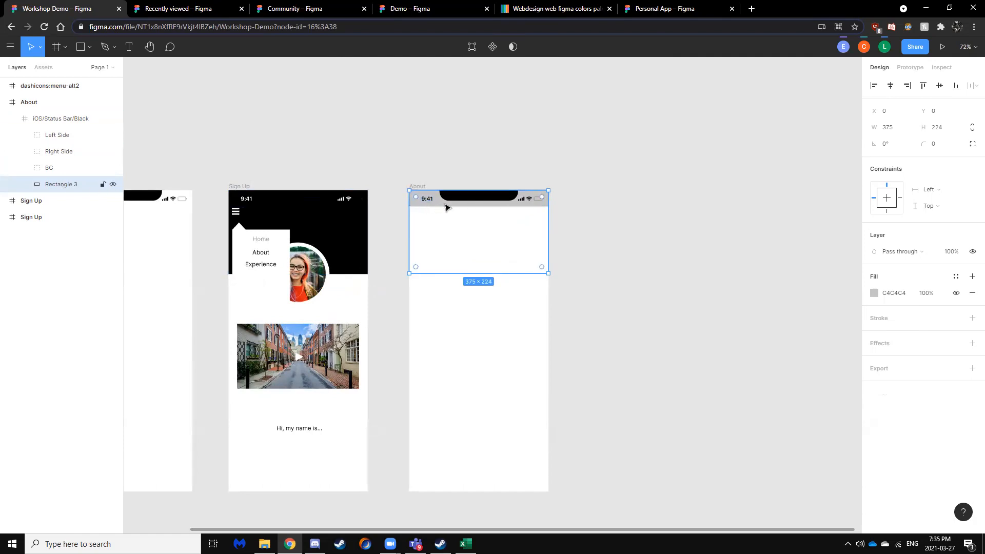
click(74, 123)
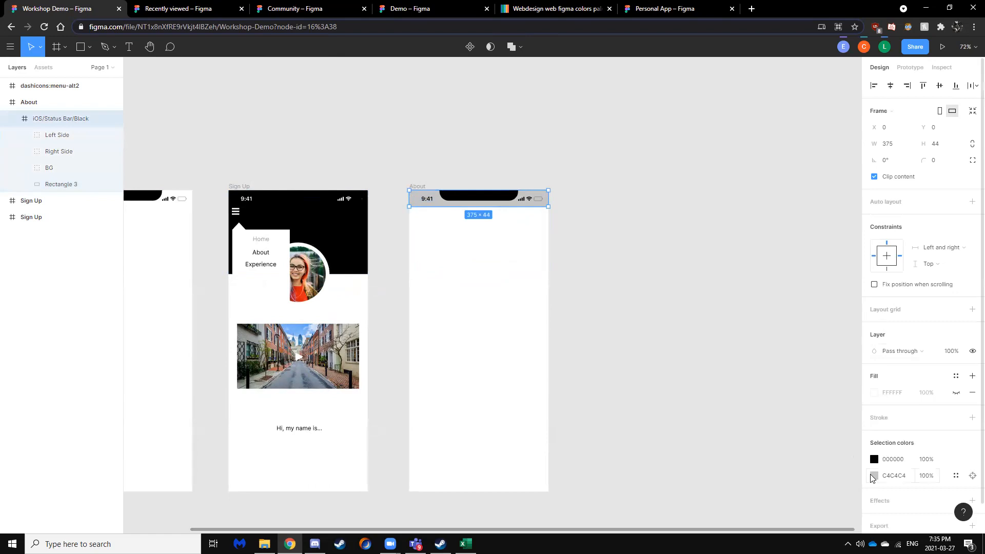
click(873, 476)
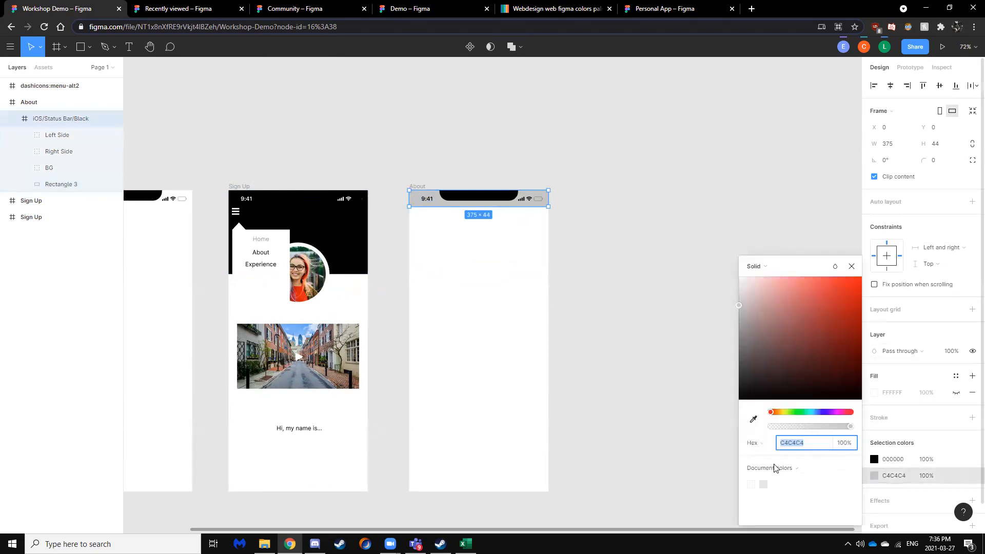
click(752, 485)
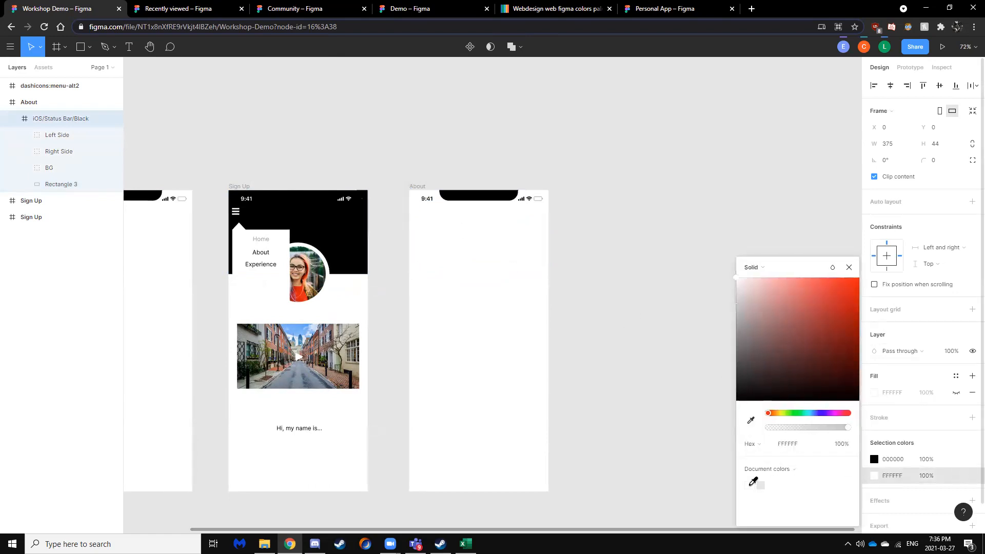
click(849, 266)
click(687, 280)
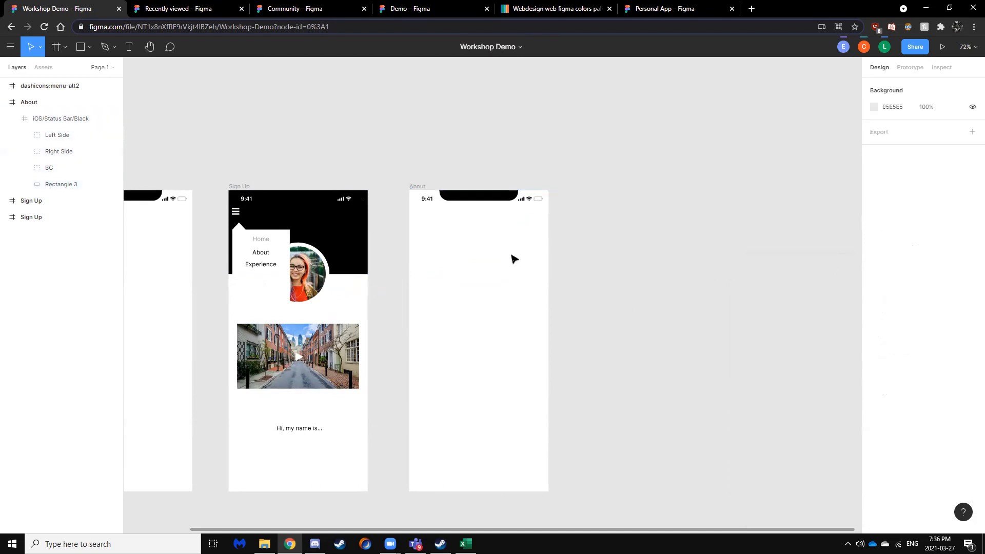
click(77, 184)
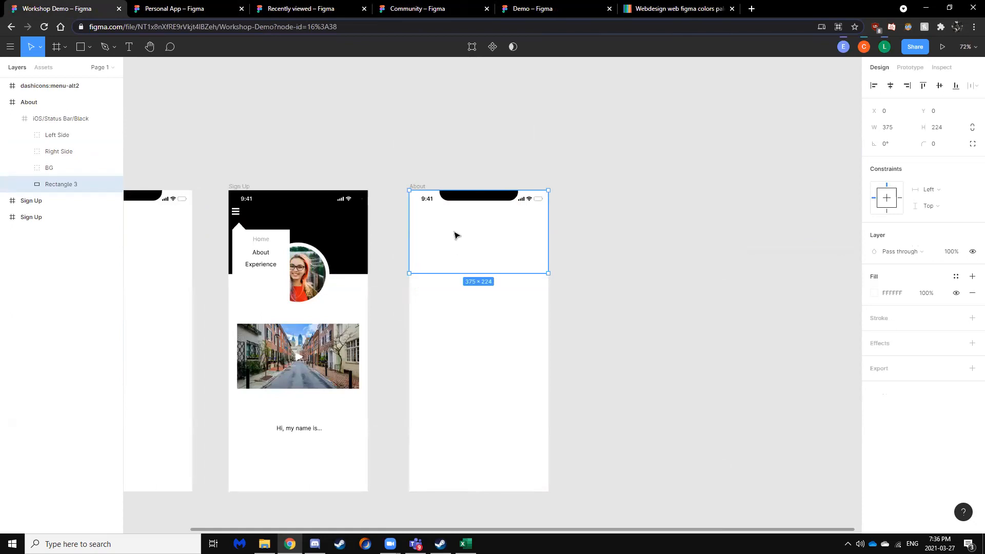
click(610, 217)
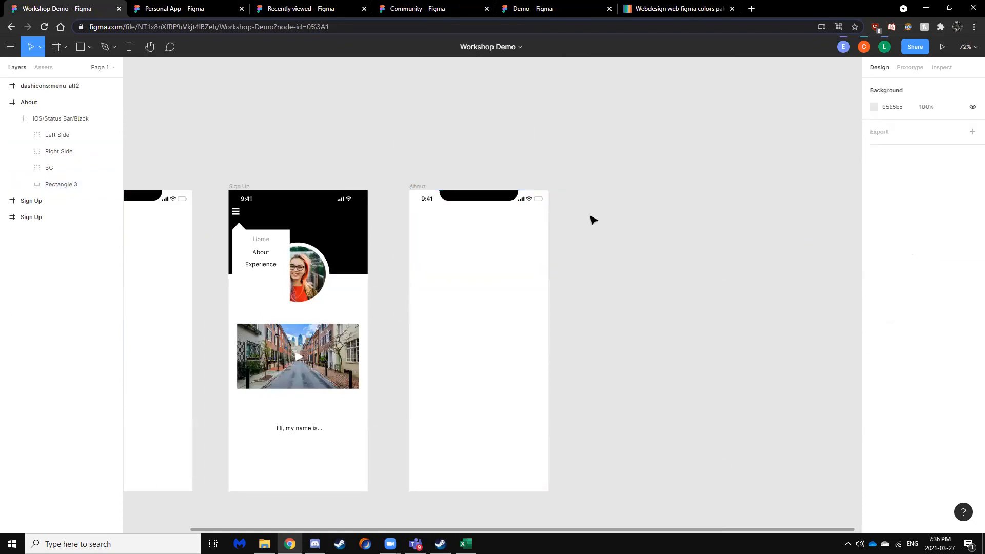
click(71, 185)
click(551, 302)
right_click(607, 285)
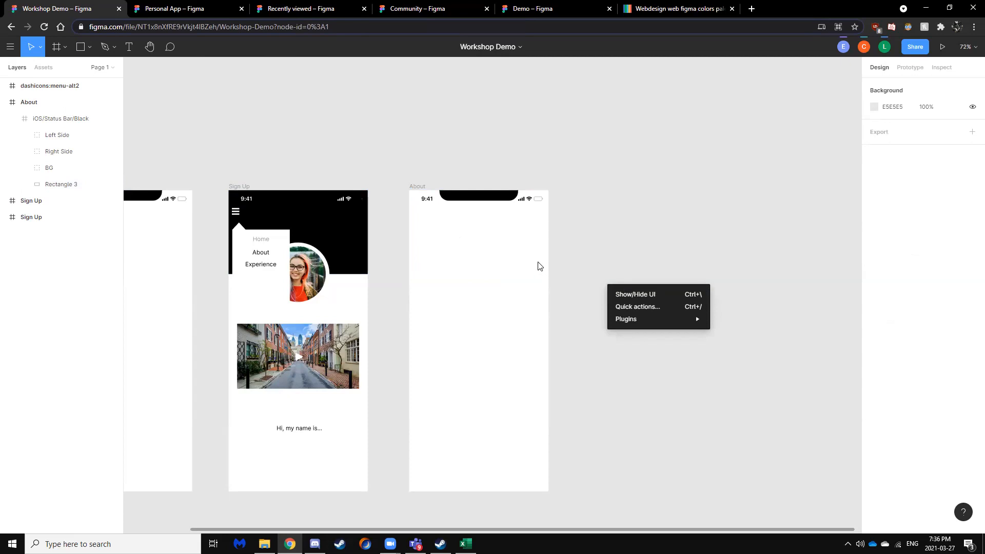
click(569, 248)
Search the Unsplash plugin for "sunset" and fill the About header rectangle with the photo of the sun above dark hills.
click(61, 184)
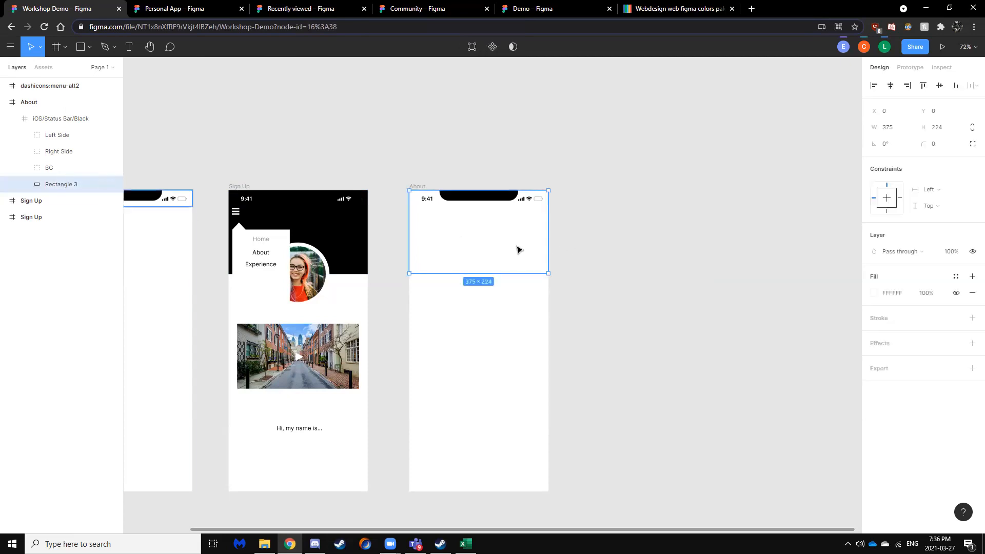
right_click(476, 230)
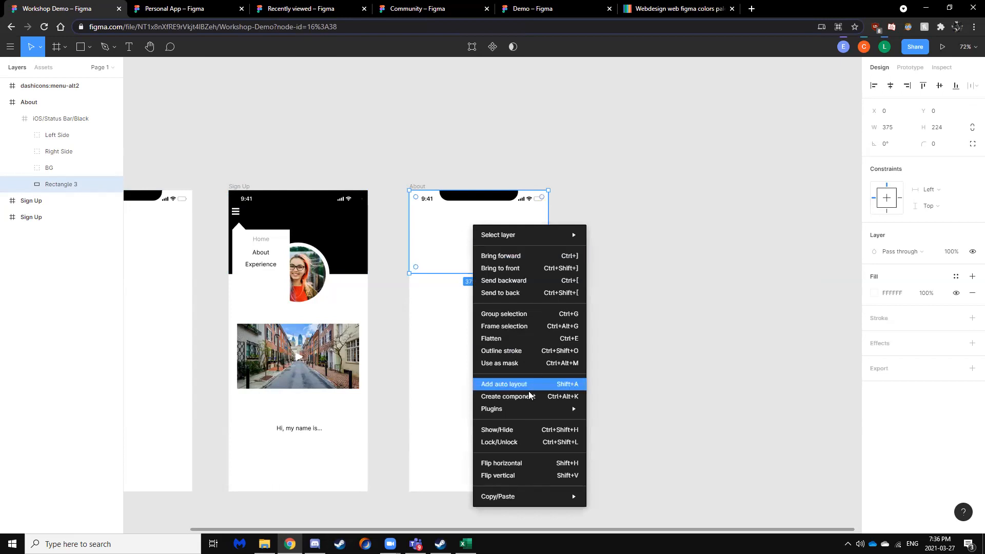
mouse_move(520, 412)
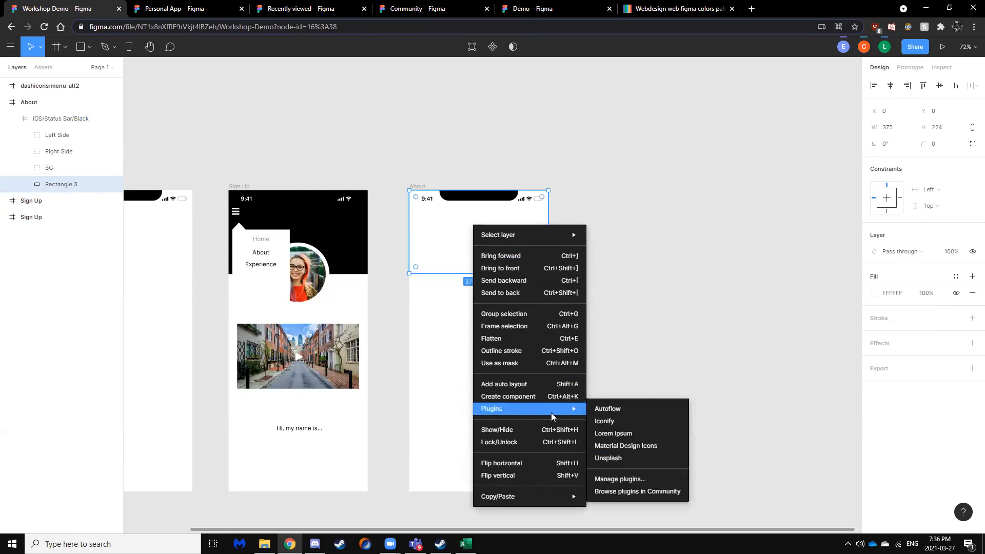
click(584, 292)
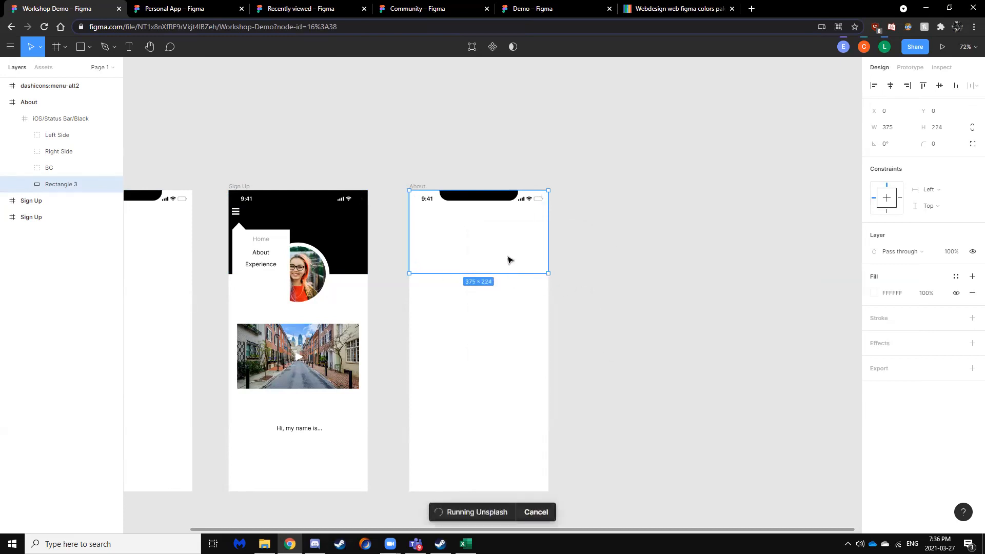
click(371, 132)
click(348, 155)
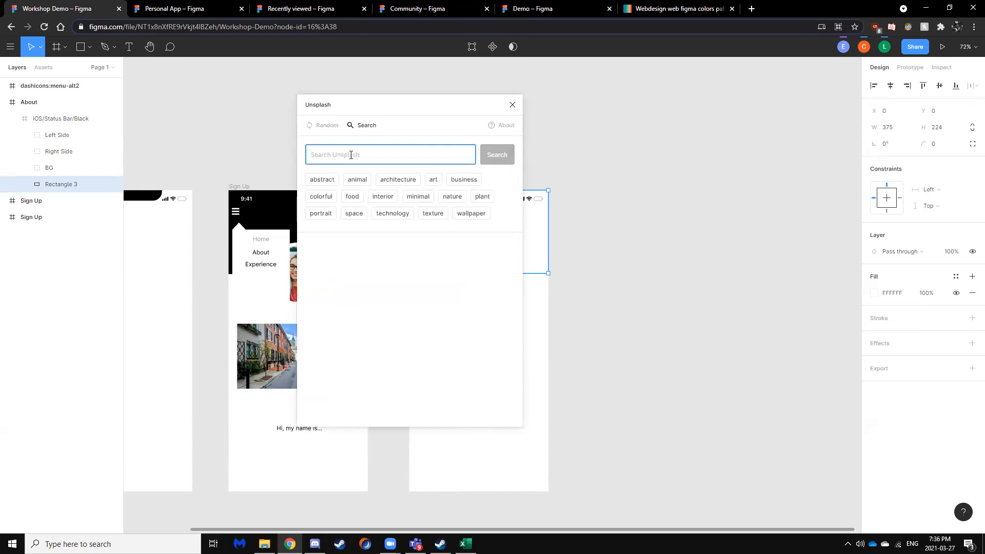
text(sunset)
key(Return)
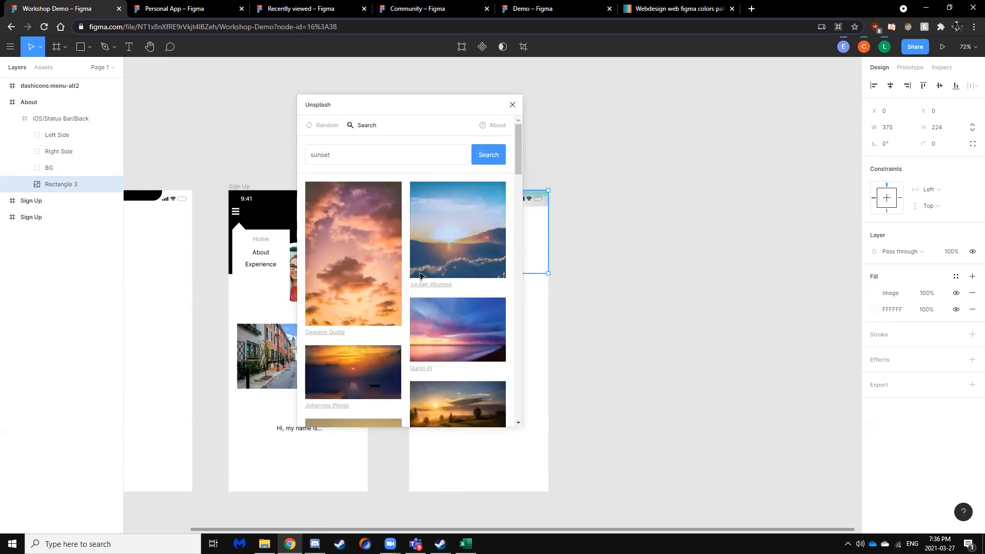
Move the image rectangle out of the status bar frame to directly beneath it in the About frame, and close Unsplash.
click(626, 275)
drag(468, 108, 718, 306)
click(474, 201)
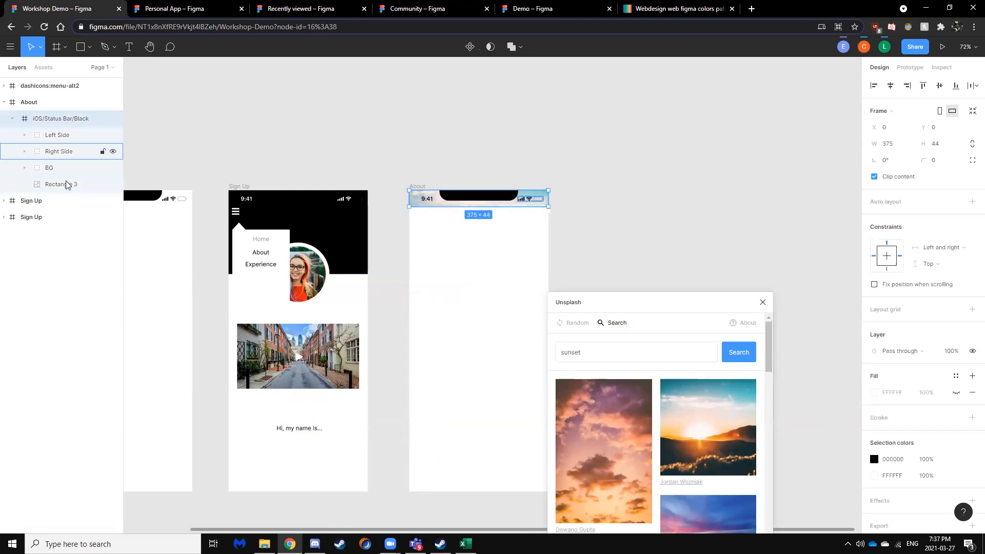
click(51, 184)
drag(21, 140, 75, 191)
click(630, 232)
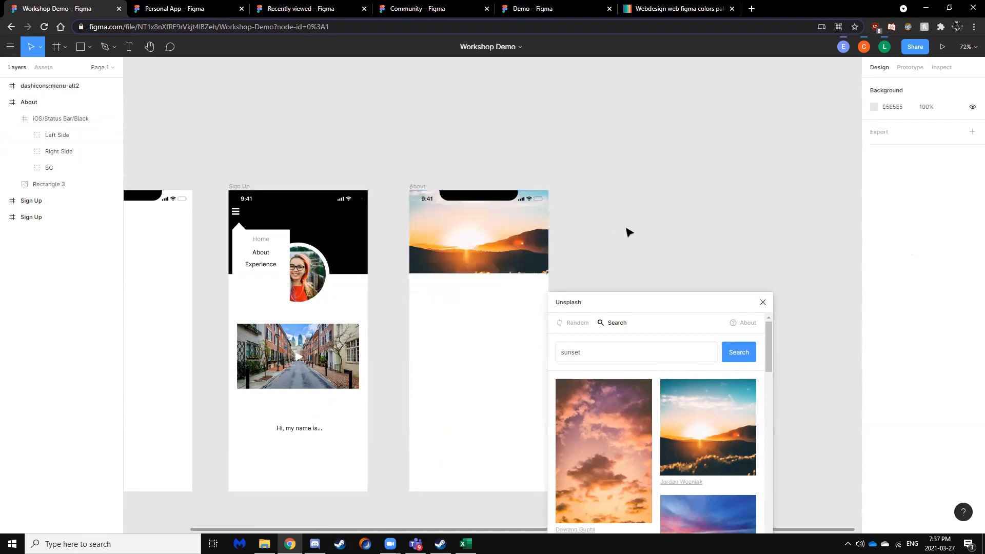
click(763, 303)
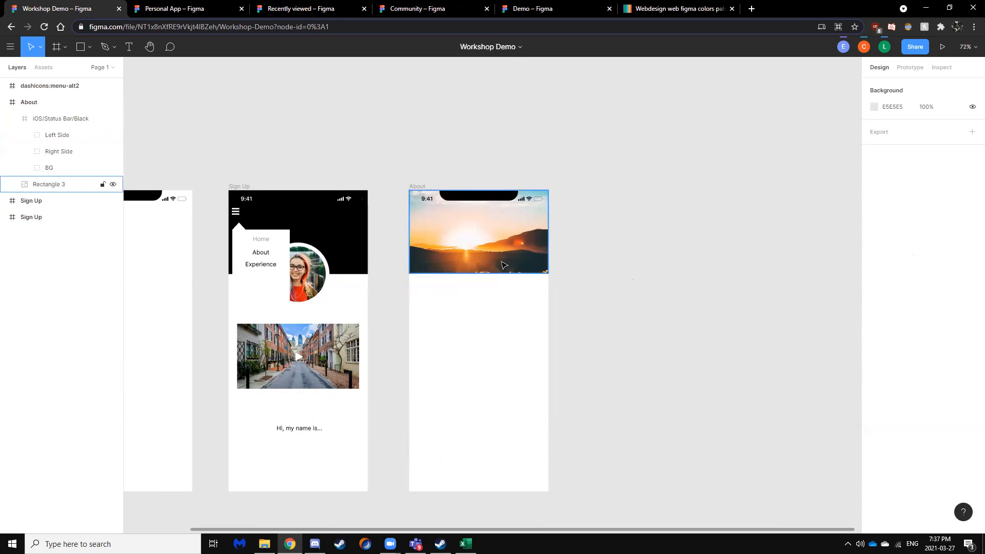
Collapse the status bar's sublayers in the About frame and check its stacking order against the header image.
click(61, 184)
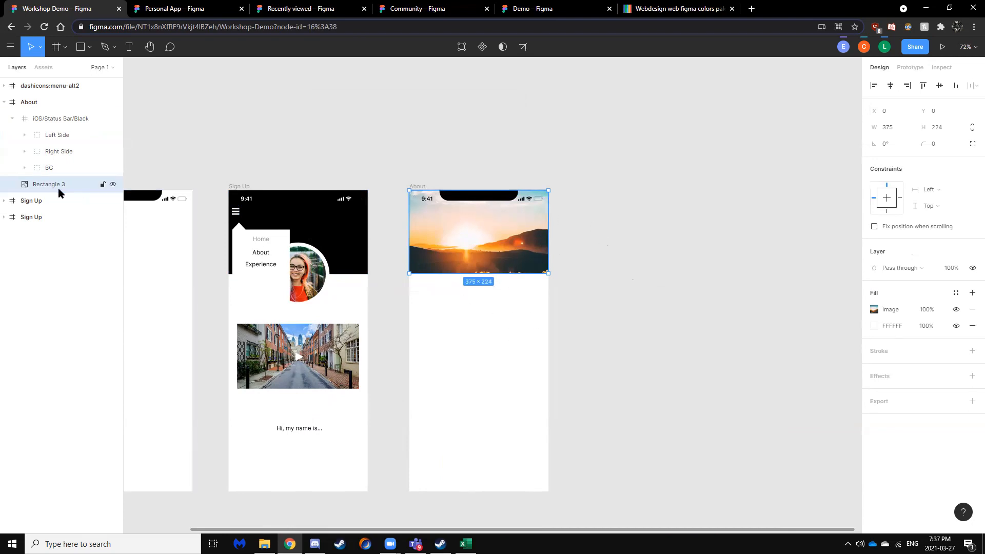
click(11, 119)
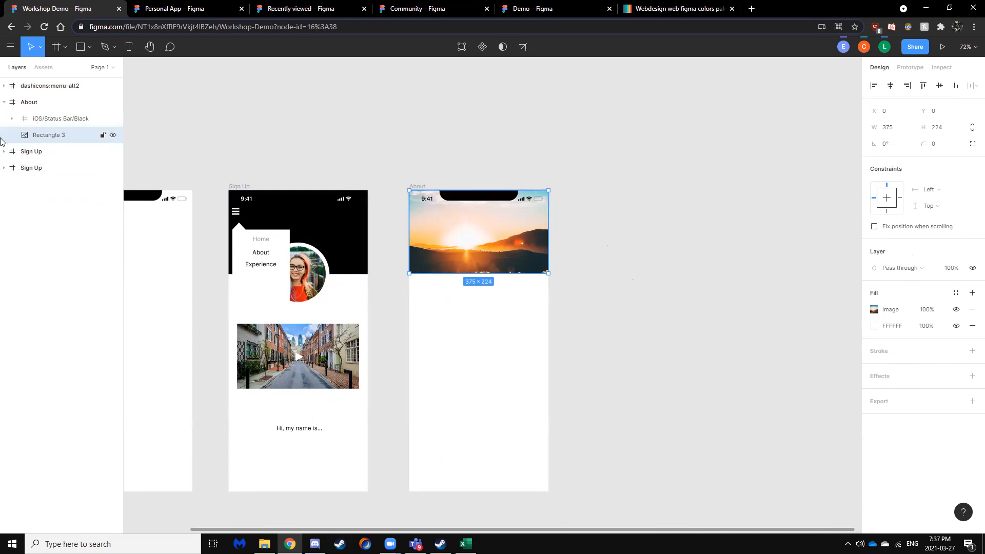
click(53, 124)
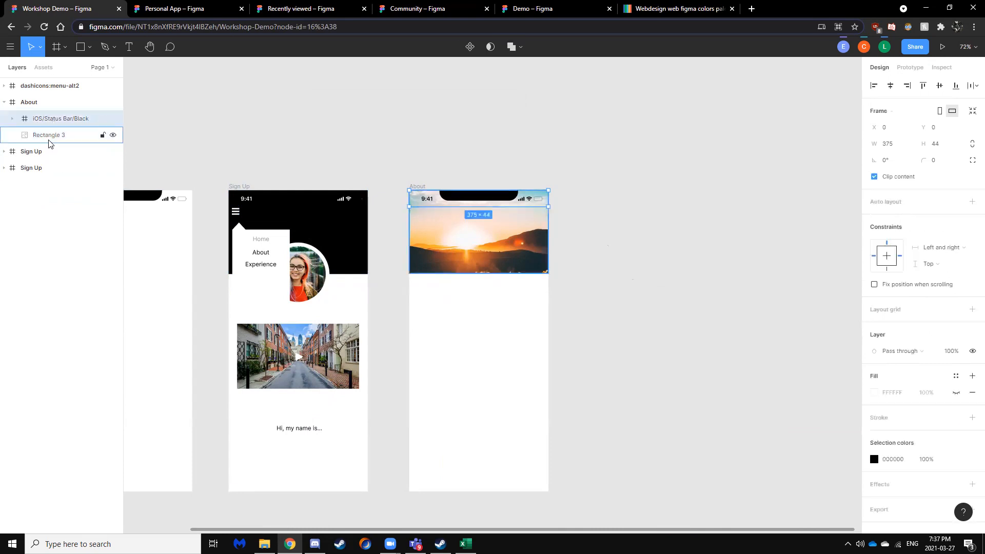
click(49, 139)
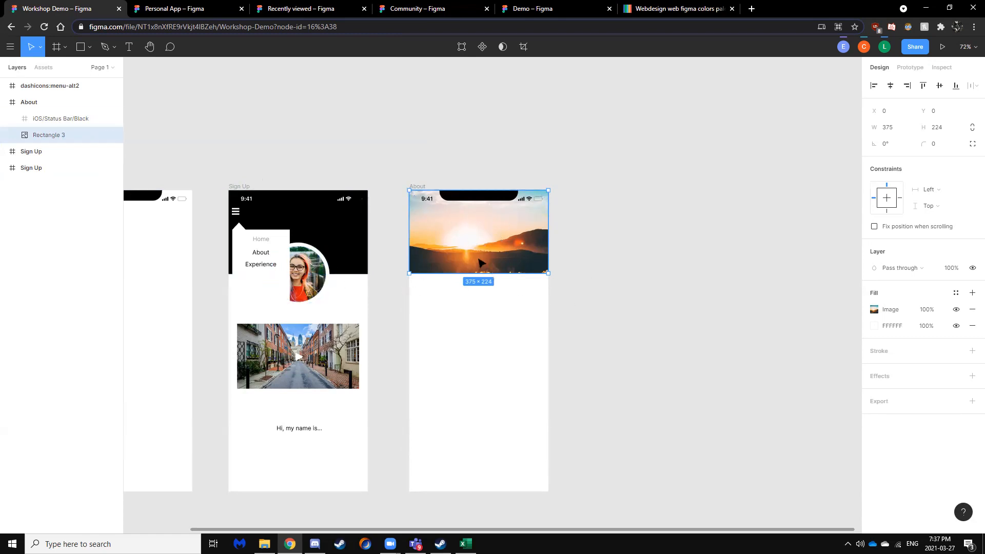
Add a 100 × 100 circle at about X 33, Y 174 over the header image's lower edge and fill it white.
click(88, 48)
click(79, 107)
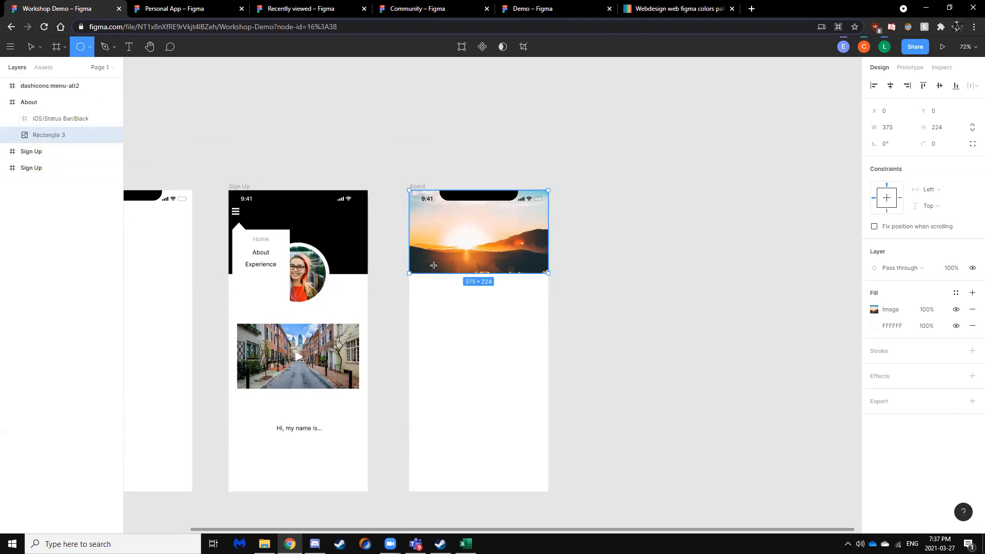
click(448, 268)
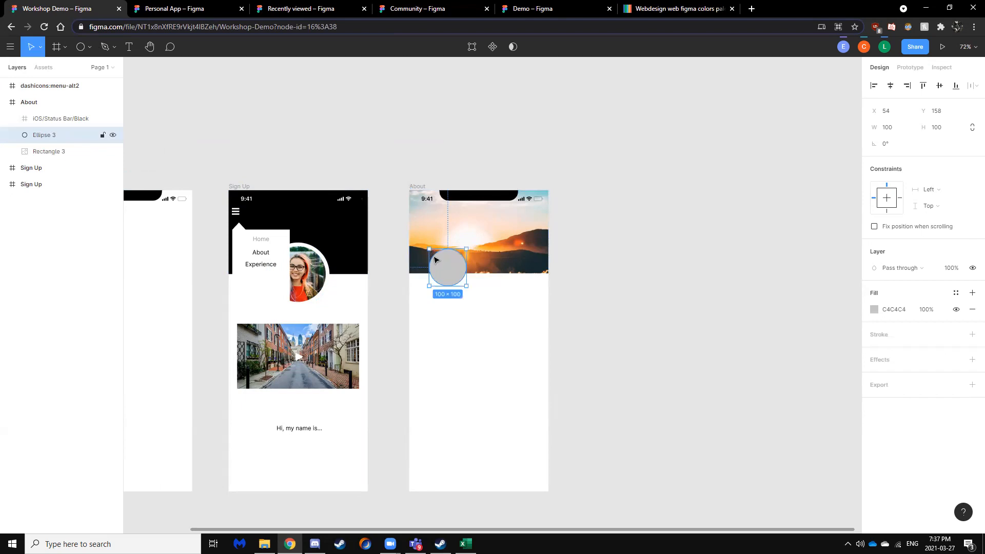
drag(448, 268, 443, 276)
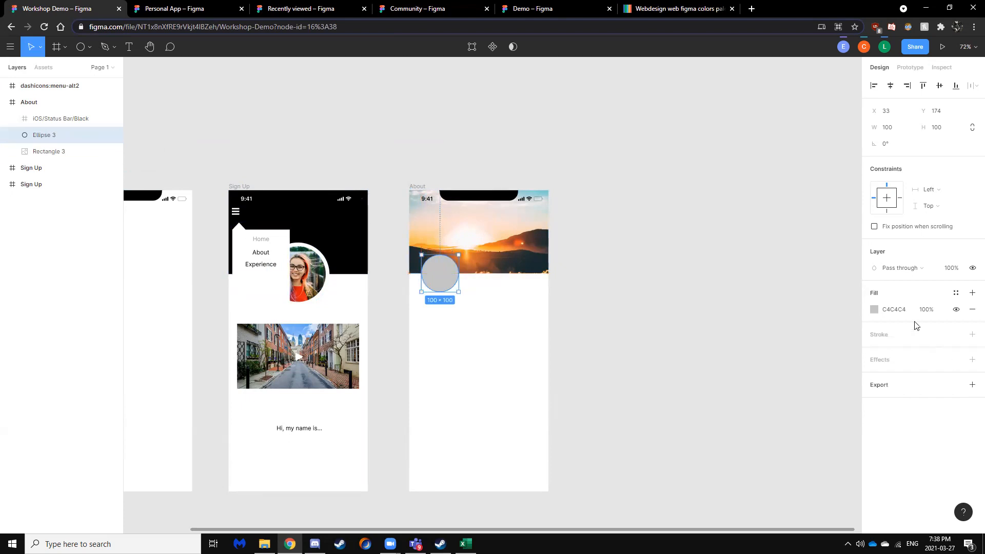
click(874, 310)
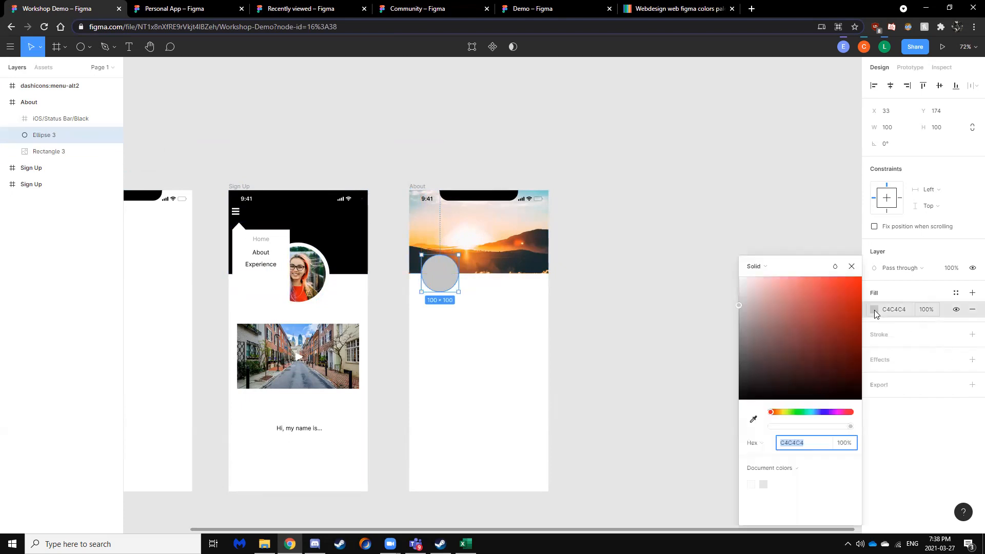
click(751, 484)
click(612, 304)
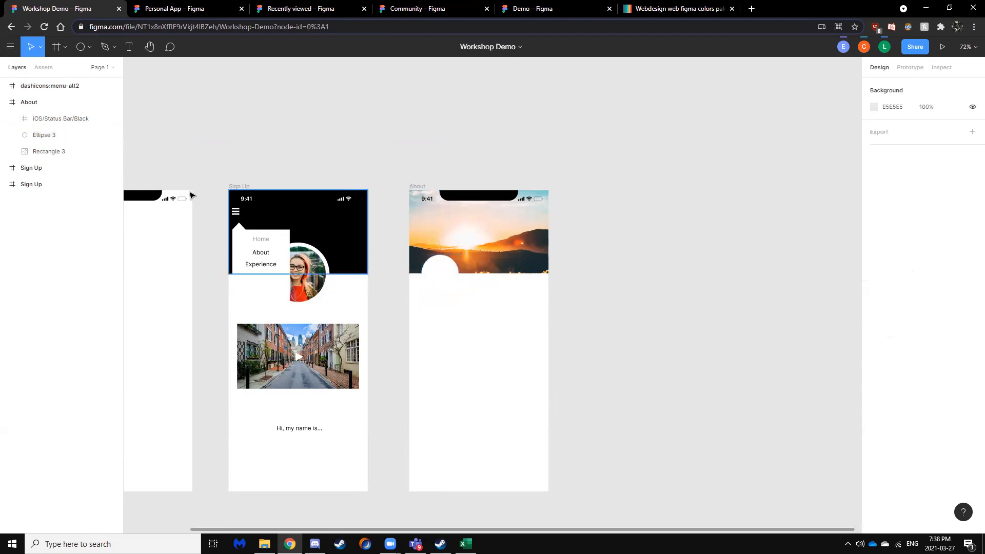
Draw a circle about 78 × 76 at about X 44, Y 186, centred inside the white circle in the About frame.
click(80, 46)
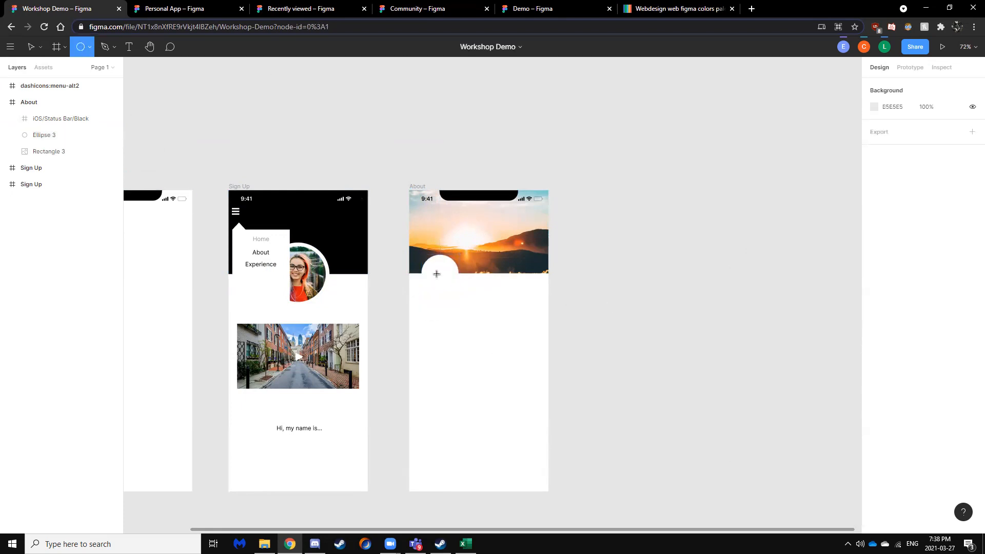
click(437, 274)
drag(418, 254, 445, 277)
click(645, 306)
click(440, 273)
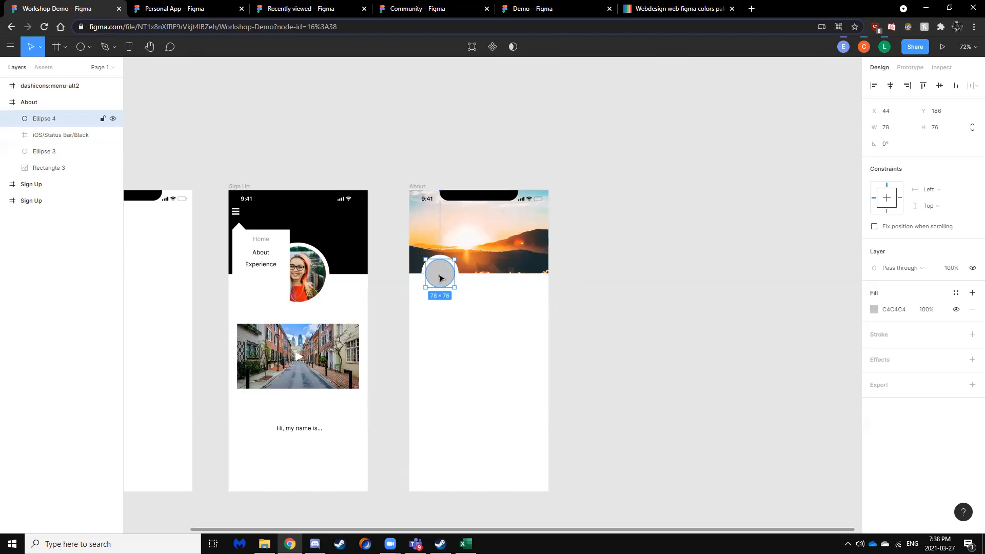
Search the Unsplash plugin for "person", fill the inner circle with the photo of the smiling woman in glasses, and close Unsplash.
right_click(442, 281)
mouse_move(469, 431)
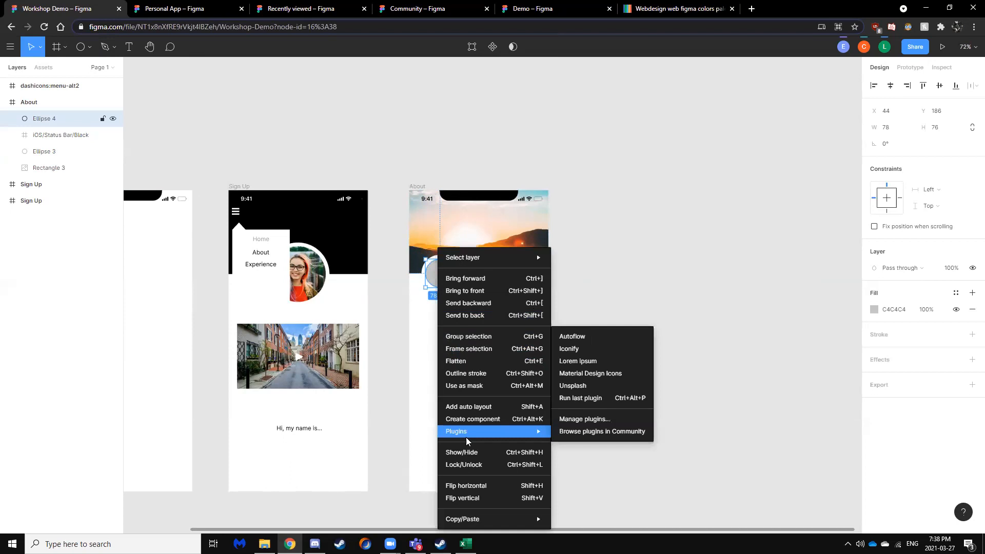
click(594, 388)
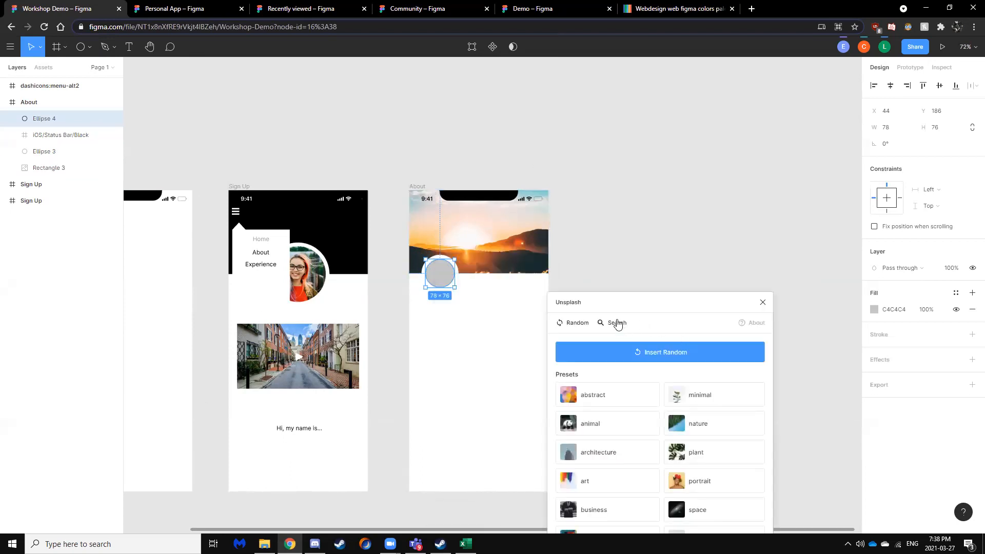
click(617, 322)
text(person)
key(Return)
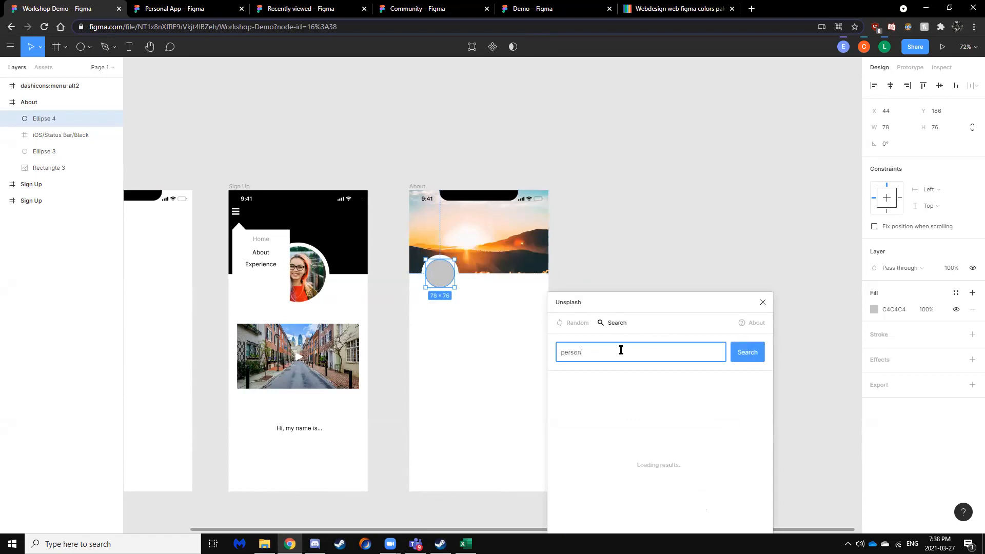
click(710, 401)
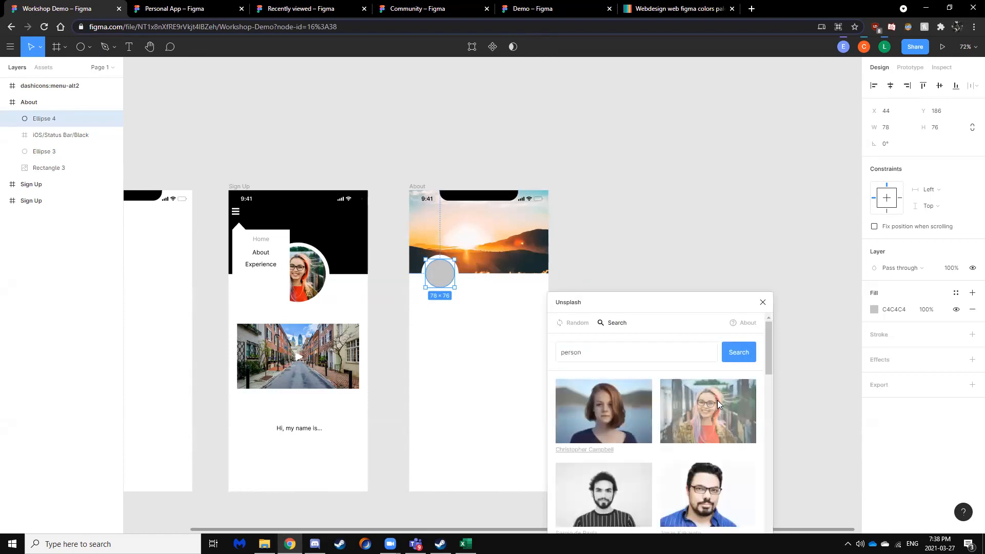
click(763, 302)
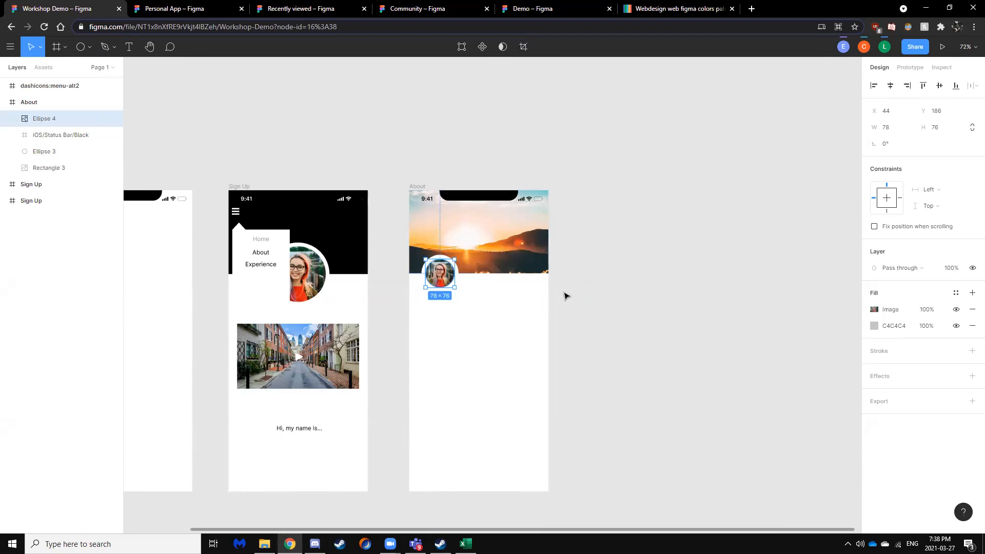
click(565, 293)
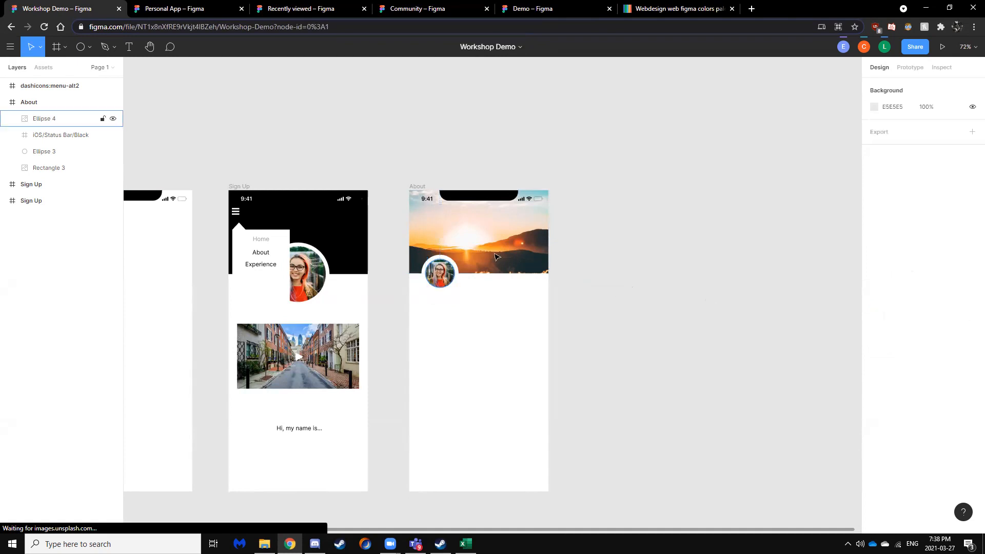
click(447, 282)
click(714, 286)
Switch to the Personal App file and examine the fills of the background rectangle below the header in its About screen.
scroll(531, 327, down, 2)
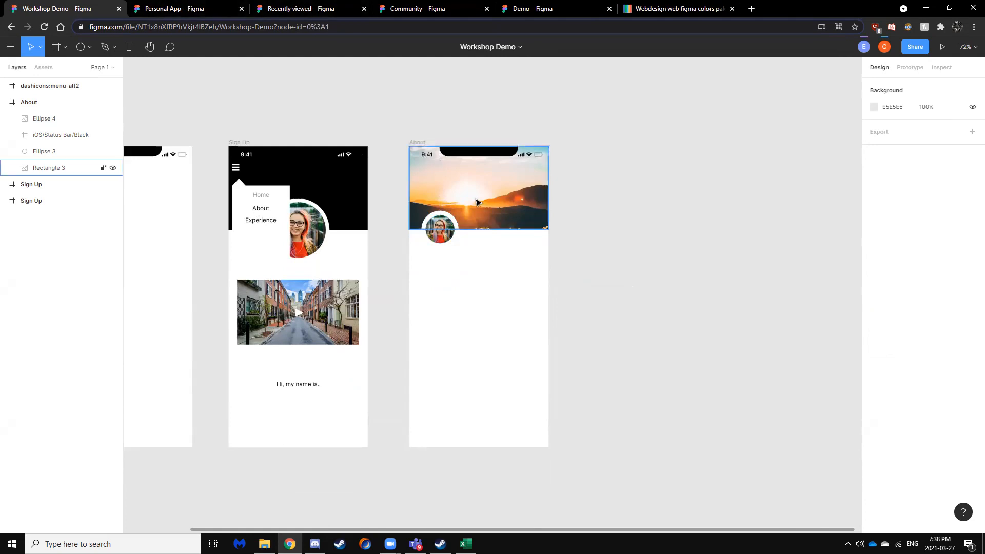
scroll(477, 202, down, 2)
click(154, 8)
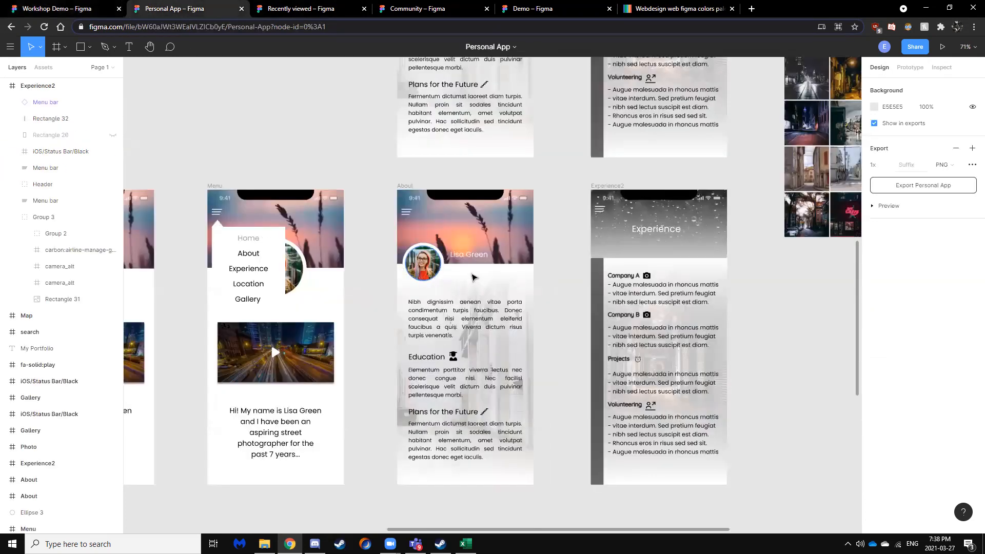
scroll(472, 277, down, 1)
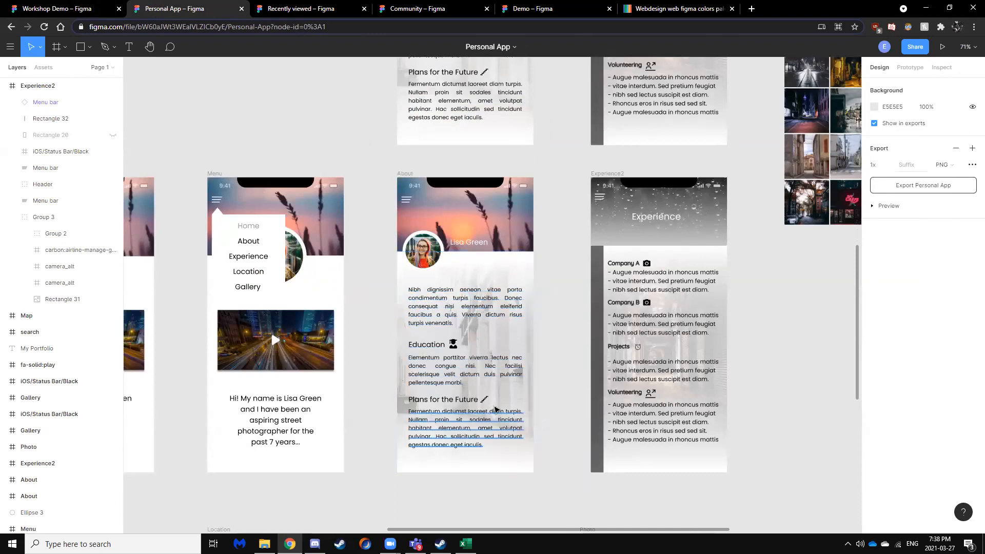
scroll(485, 318, down, 1)
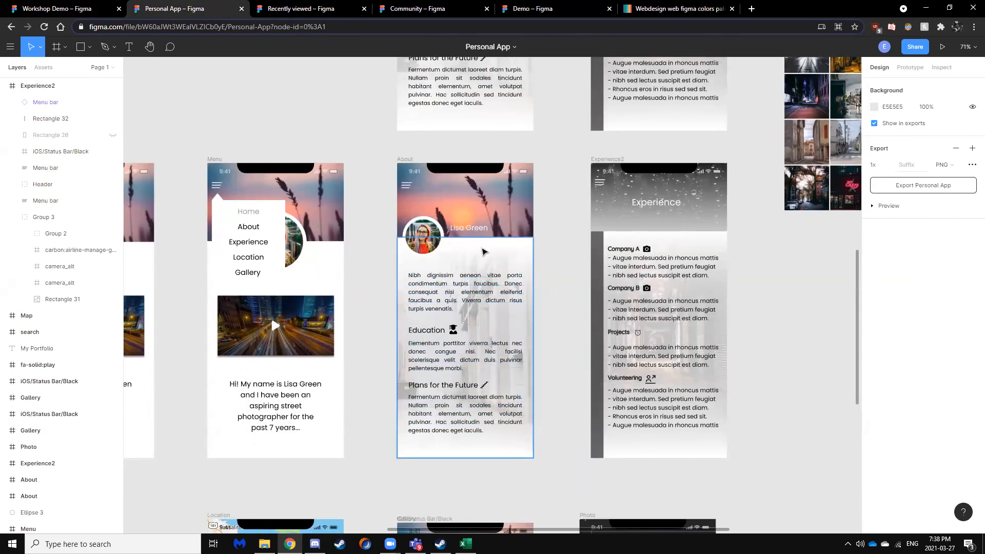
click(484, 251)
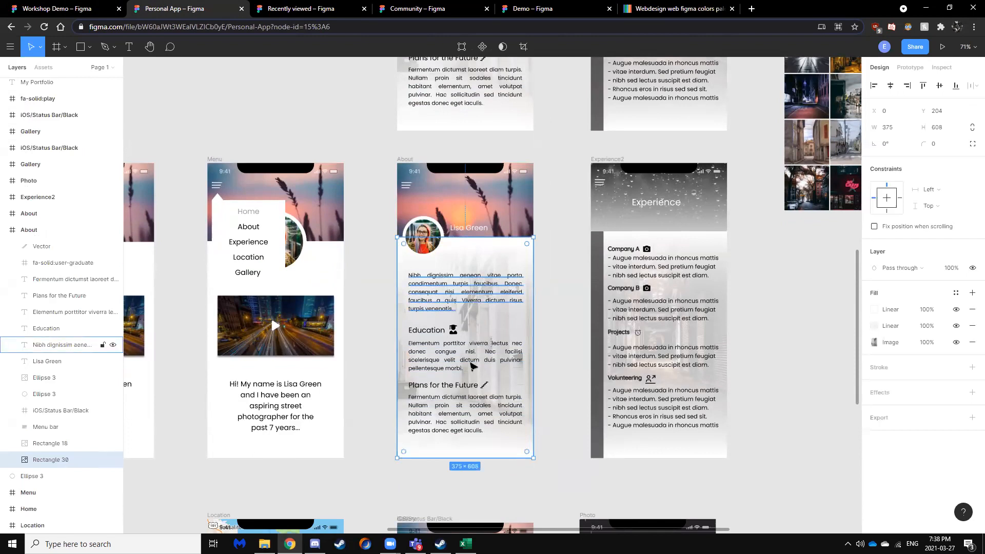
In the Workshop Demo file, draw a 375 × 589 rectangle below the About header image and move it beneath the frame's other layers.
click(70, 12)
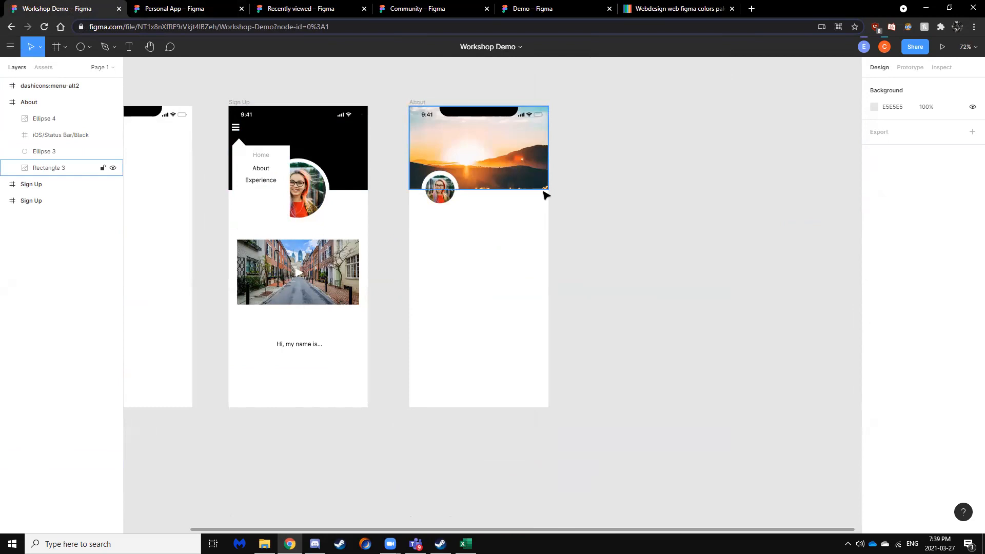
scroll(518, 213, down, 1)
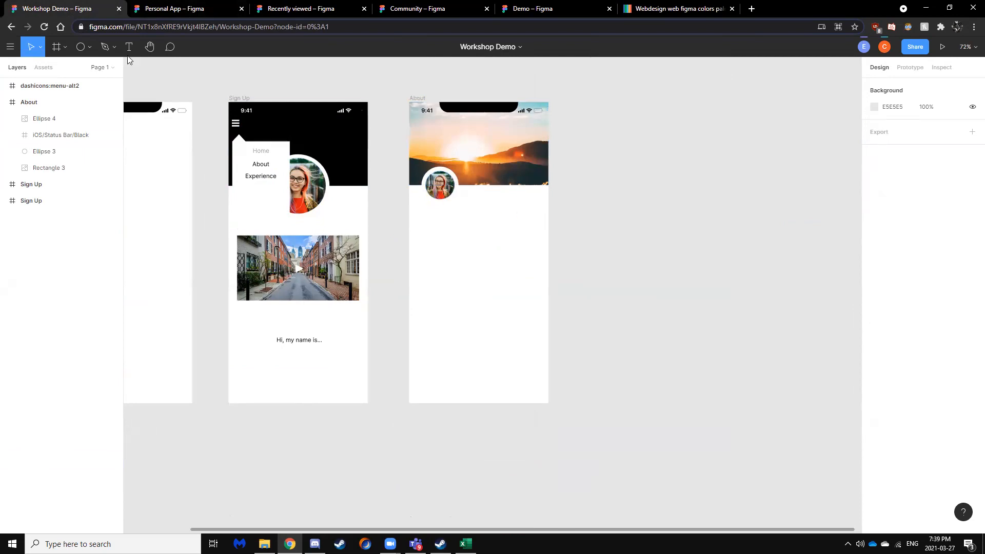
click(90, 48)
click(96, 70)
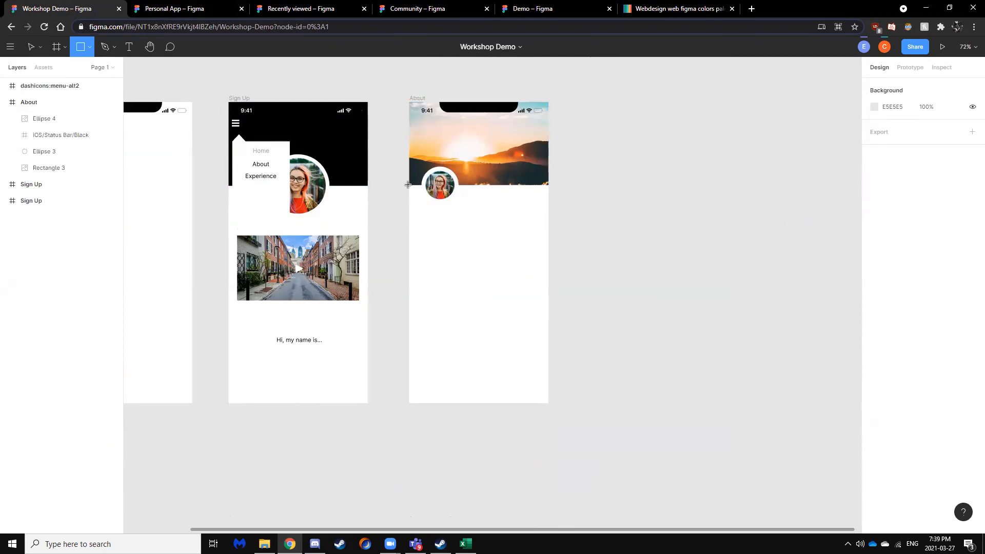
drag(407, 184, 547, 401)
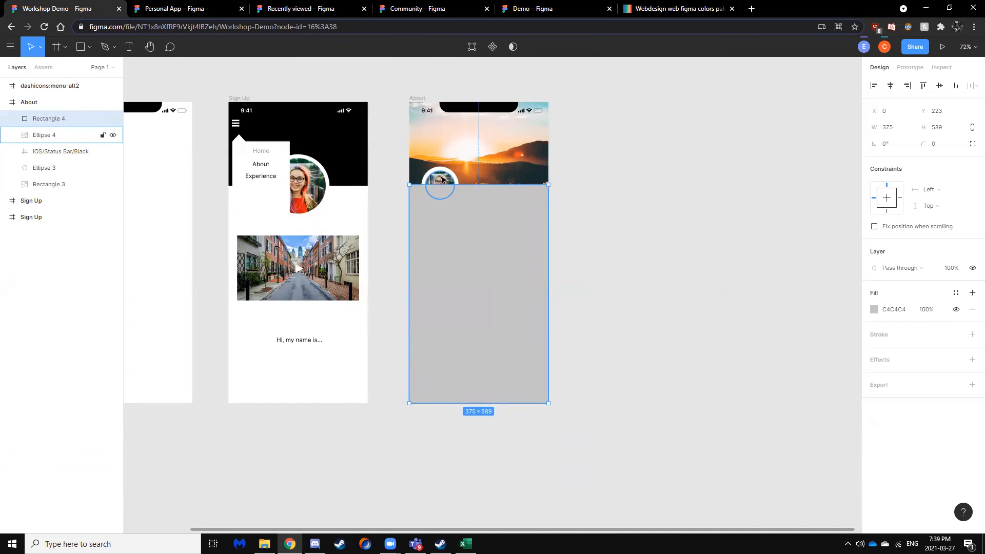
drag(45, 118, 49, 189)
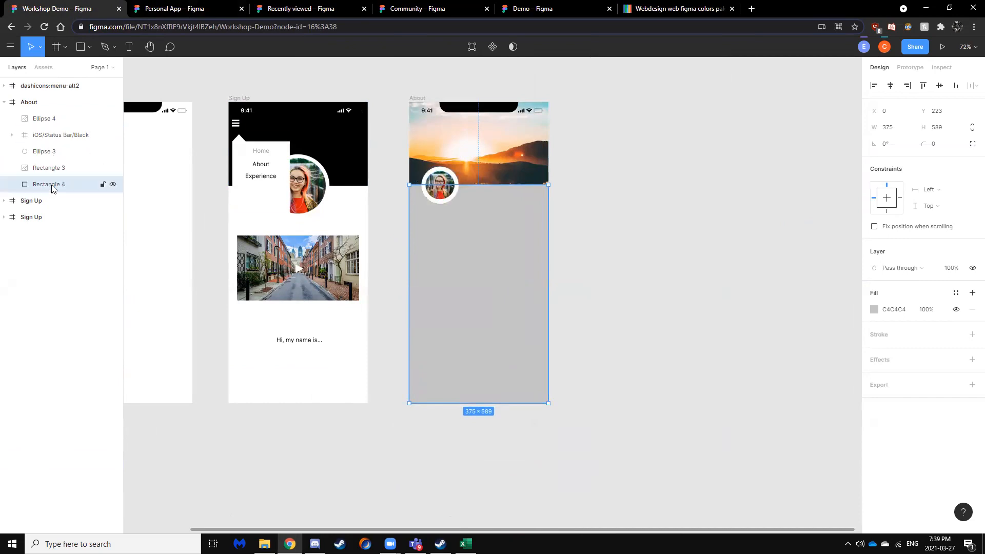
Search the Unsplash plugin for "street", fill the new rectangle with the grey photo of a road between tall buildings, and close Unsplash.
right_click(509, 230)
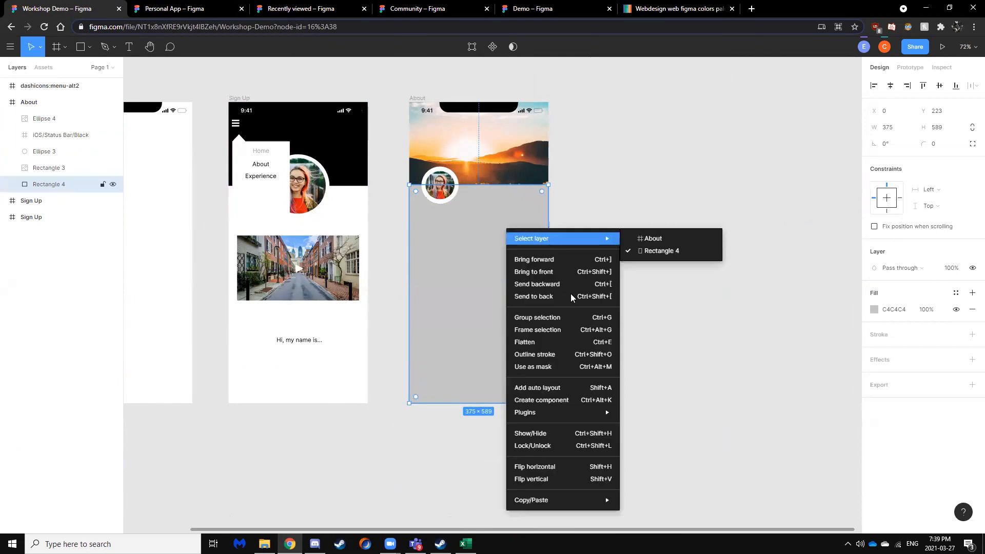
mouse_move(562, 413)
click(666, 459)
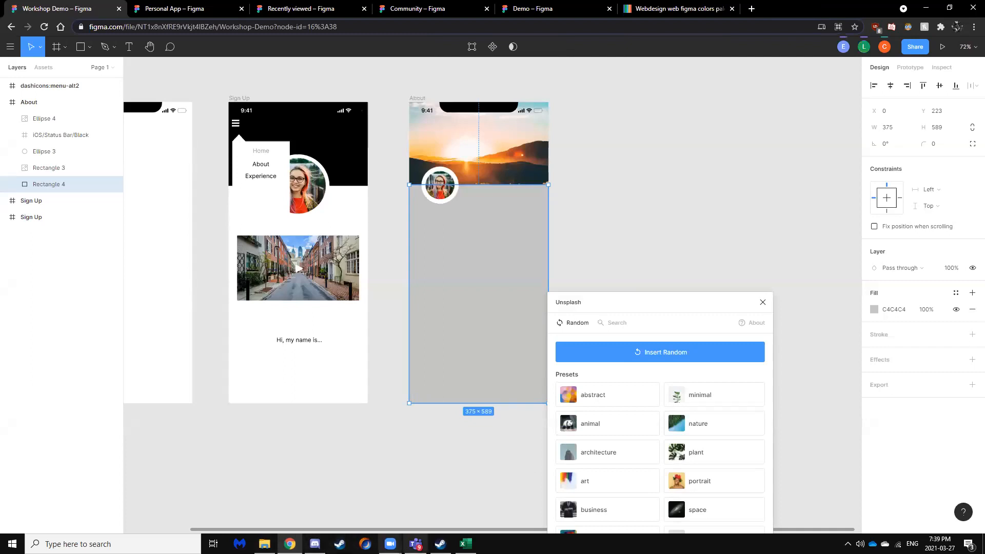
mouse_move(390, 544)
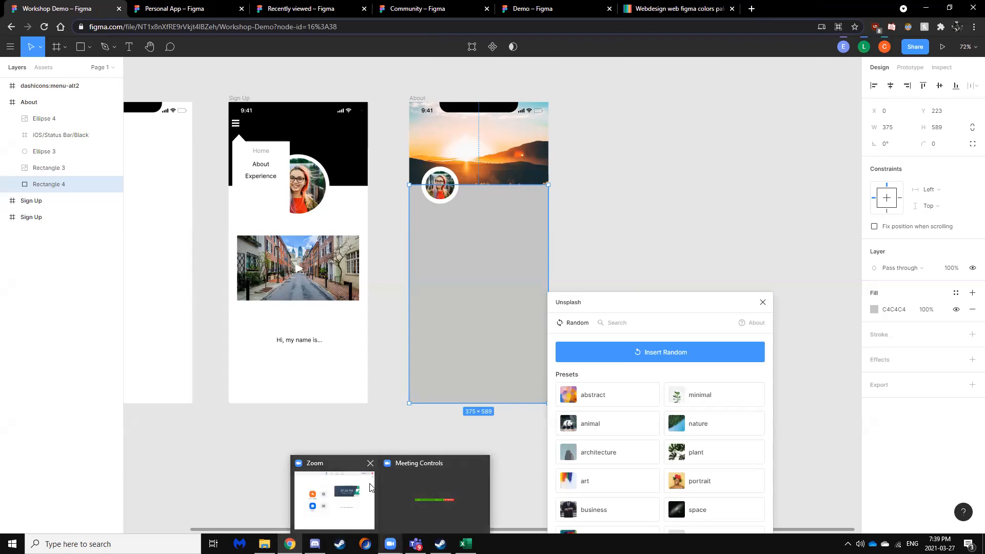
click(619, 323)
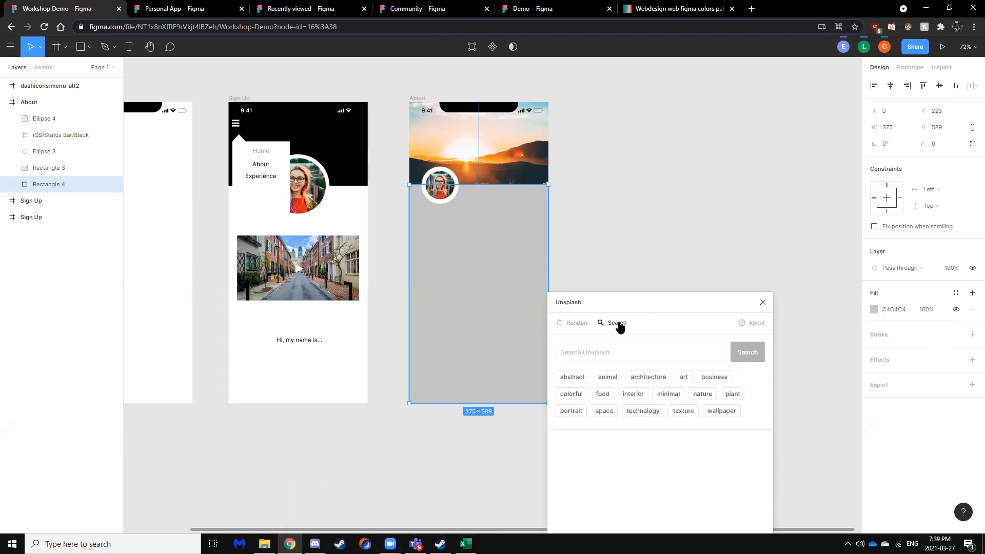
click(615, 353)
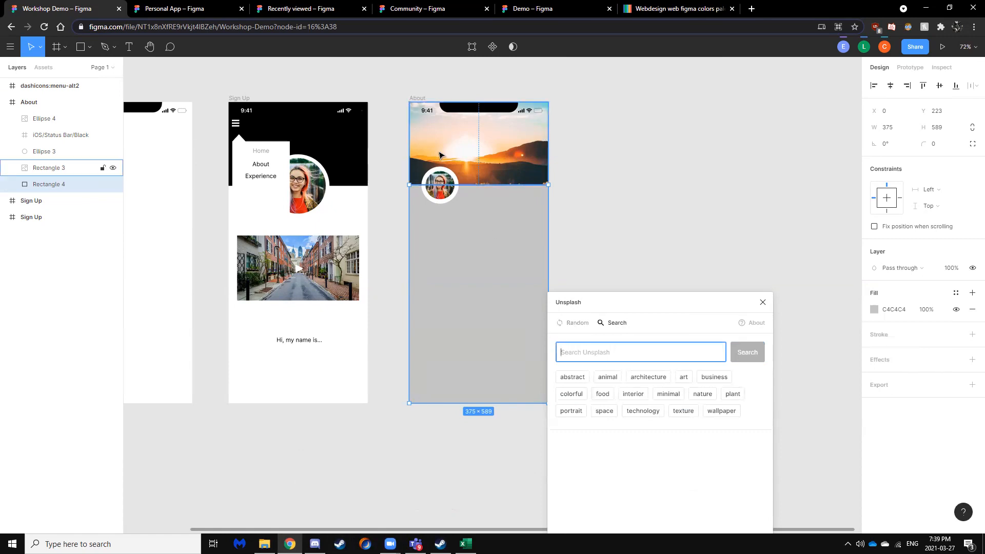
text(street)
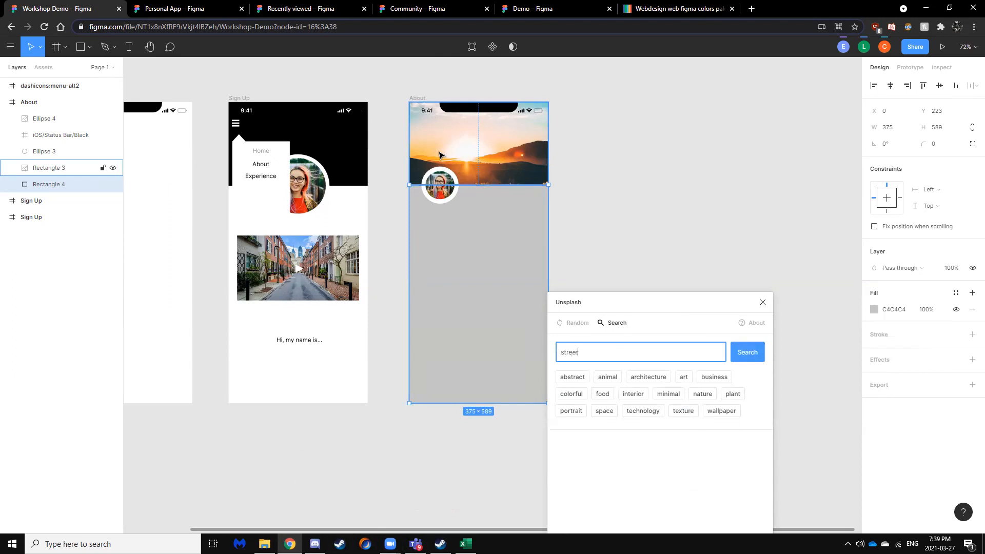
key(Return)
drag(666, 293, 676, 221)
scroll(667, 372, down, 3)
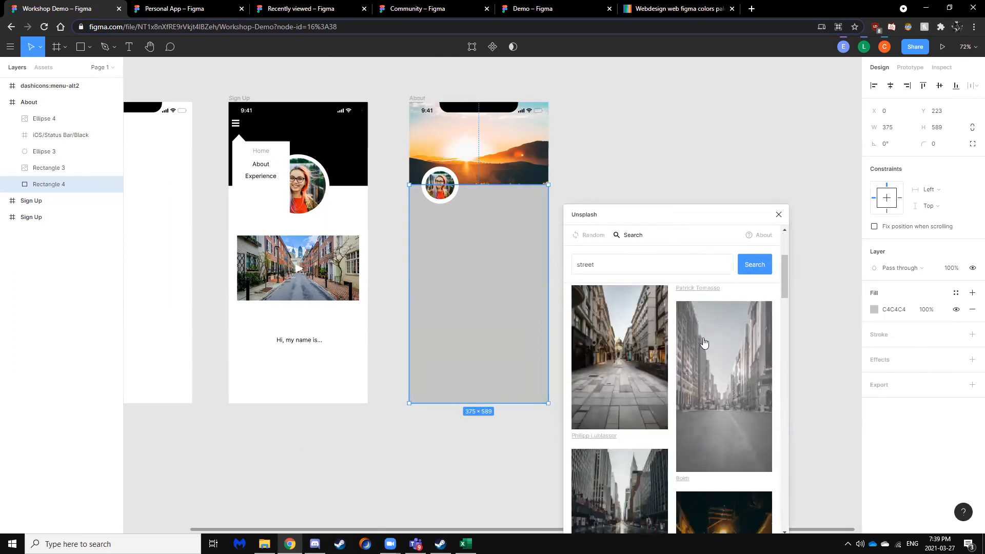
click(704, 398)
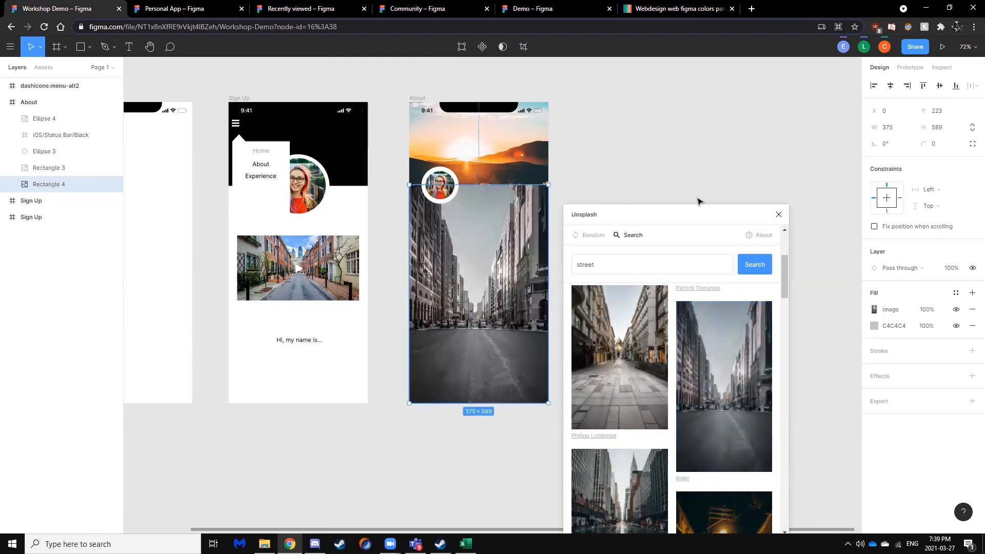
click(778, 215)
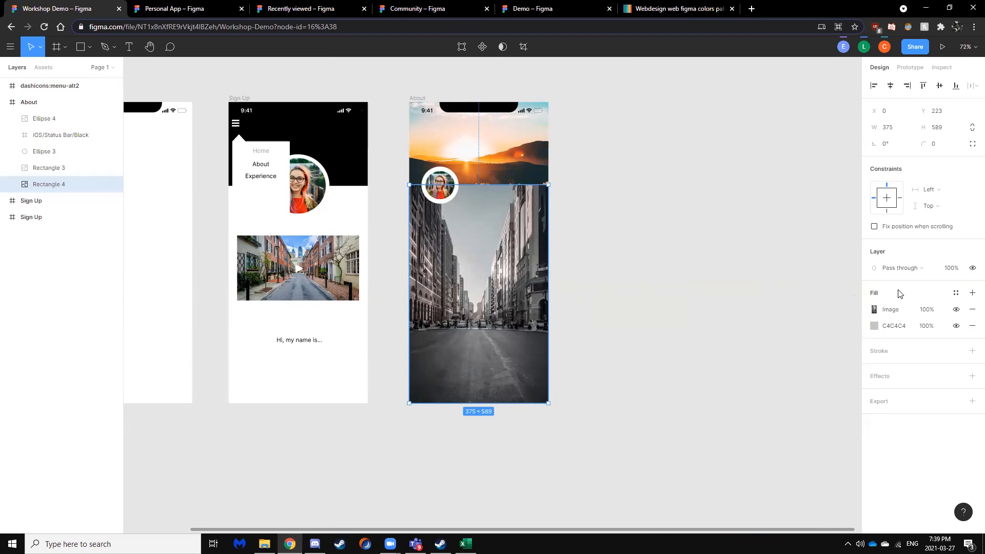
Layer two white linear gradient fills over the street photo in the About frame's lower rectangle and open the topmost gradient for editing.
click(971, 294)
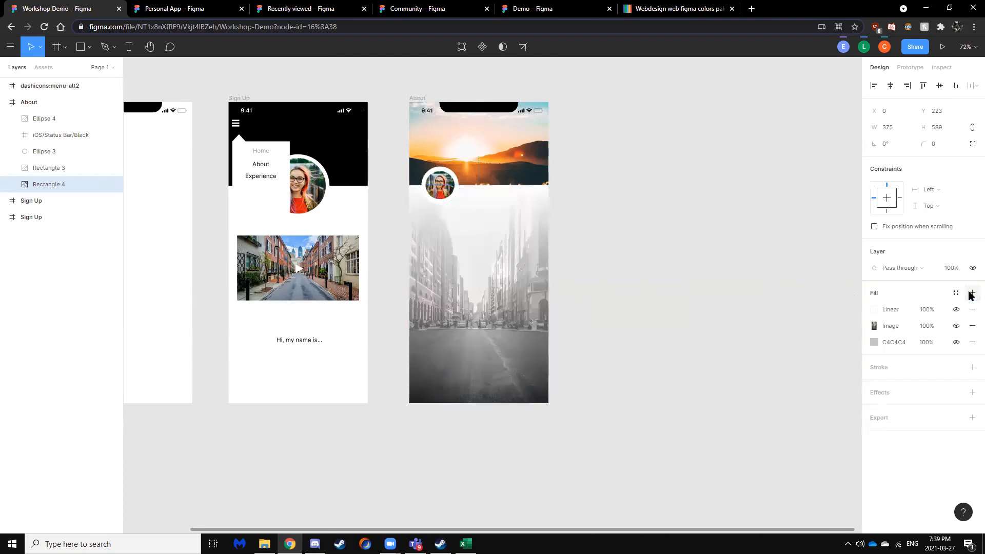
click(971, 294)
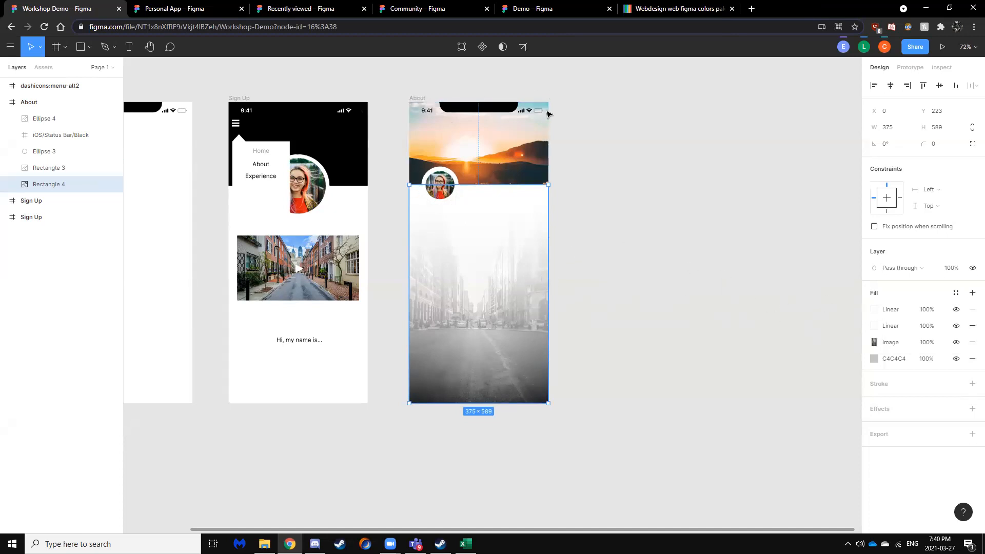
key(ctrl+Tab)
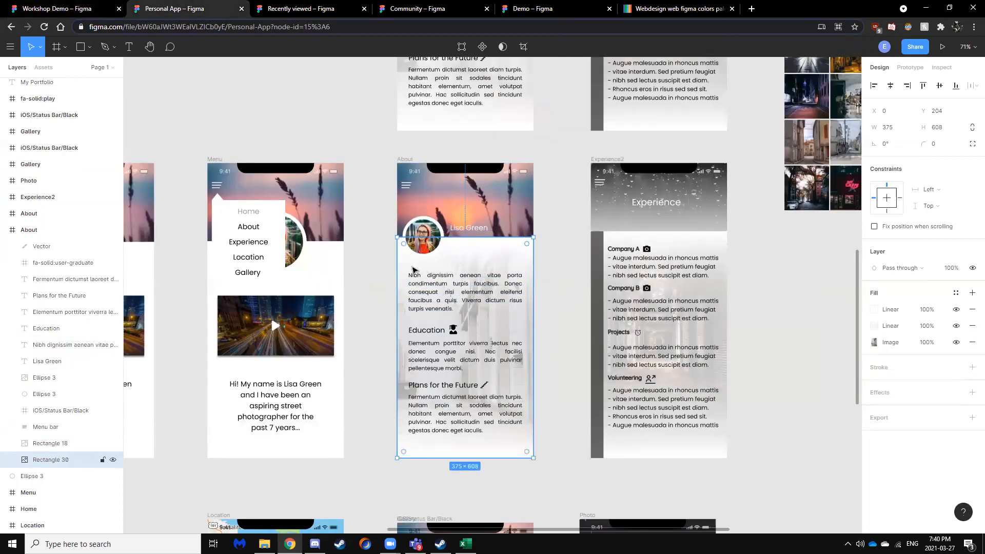
key(ctrl+shift+Tab)
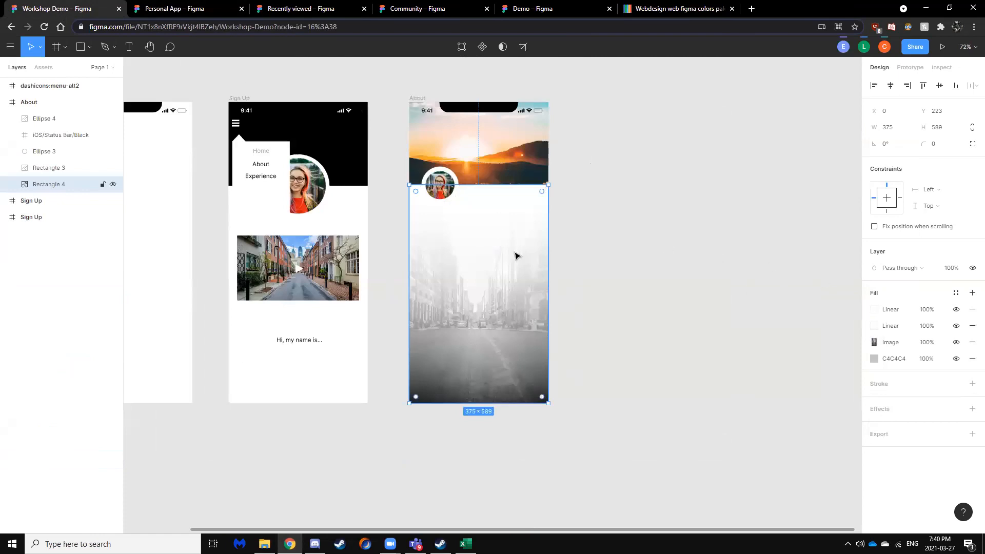
click(875, 310)
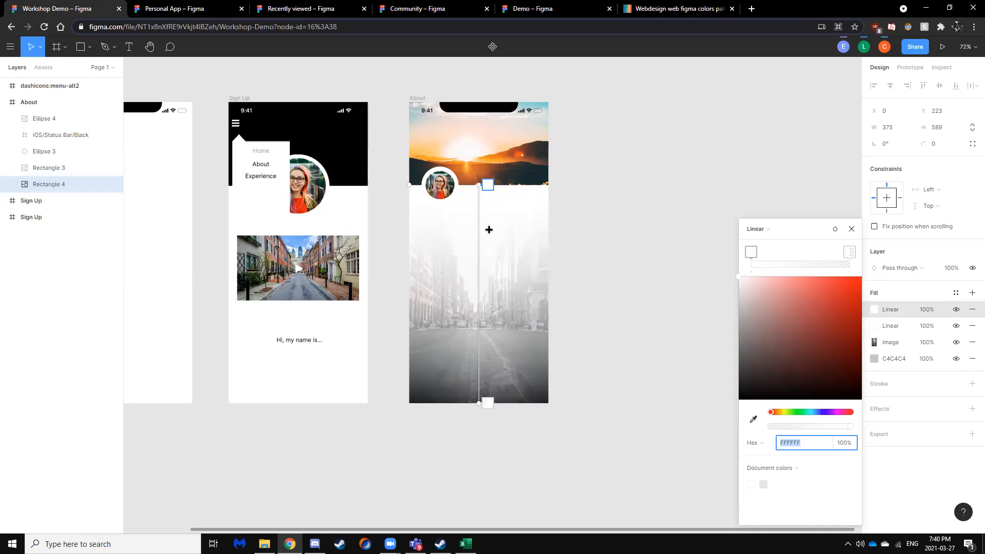
Reverse the top linear gradient fill on Rectangle 4 so white starts at the bottom edge and fades upward.
drag(479, 185, 479, 470)
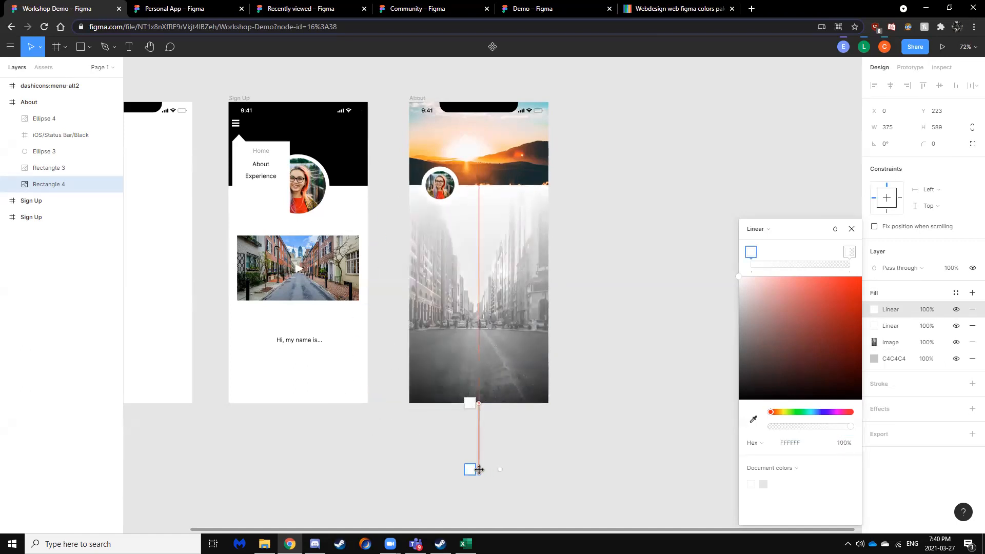
drag(478, 404, 480, 185)
drag(482, 470, 479, 404)
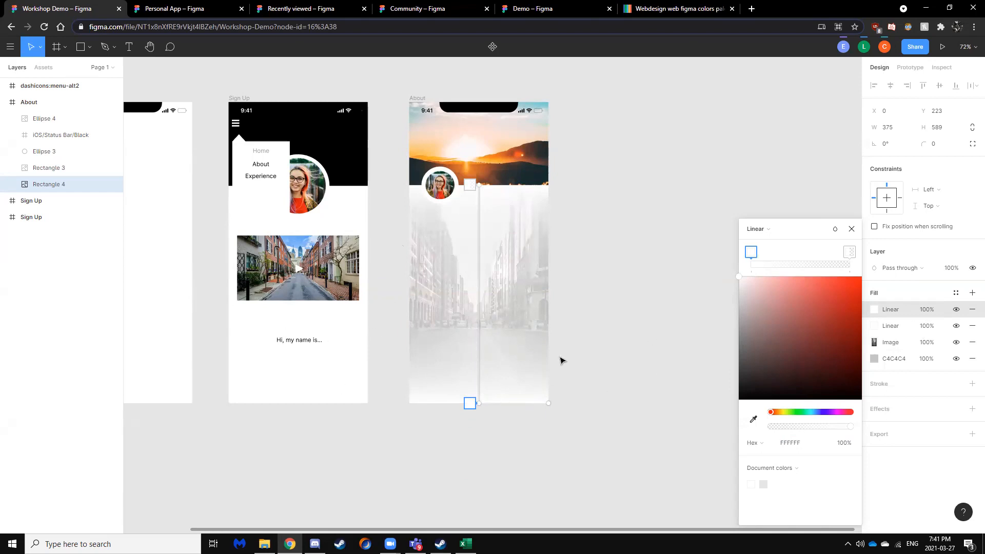
click(851, 229)
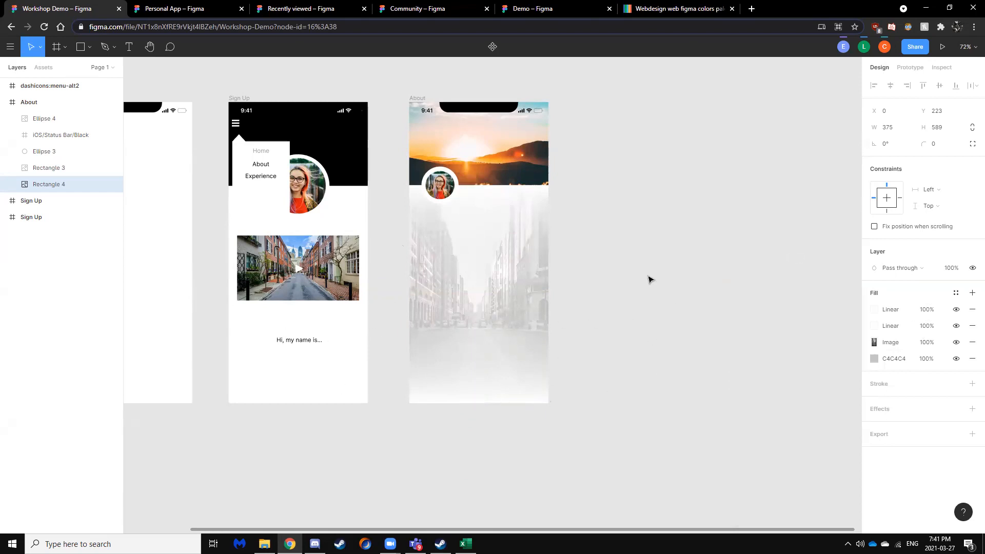
click(690, 273)
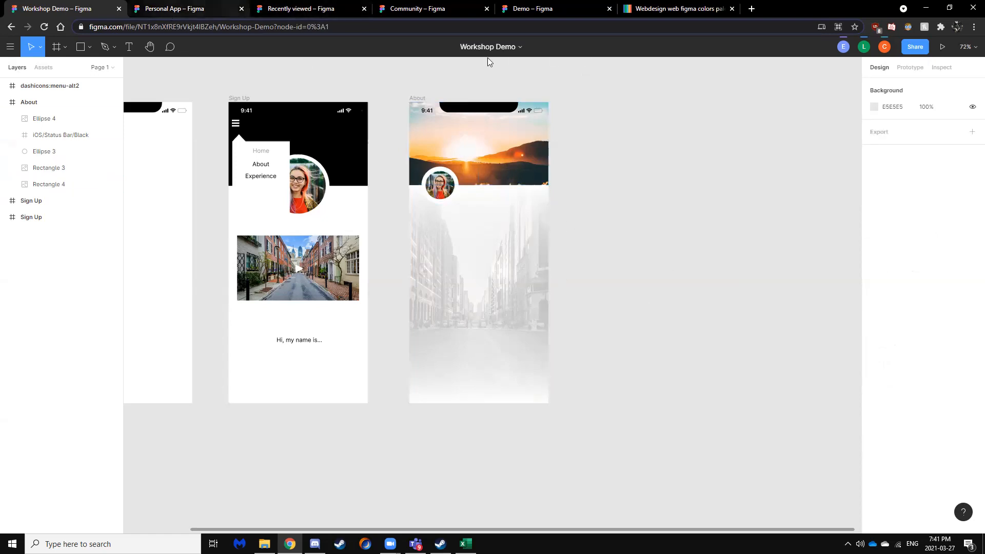
Draw a text box about 197 by 39 below the profile photo on the About frame.
click(129, 48)
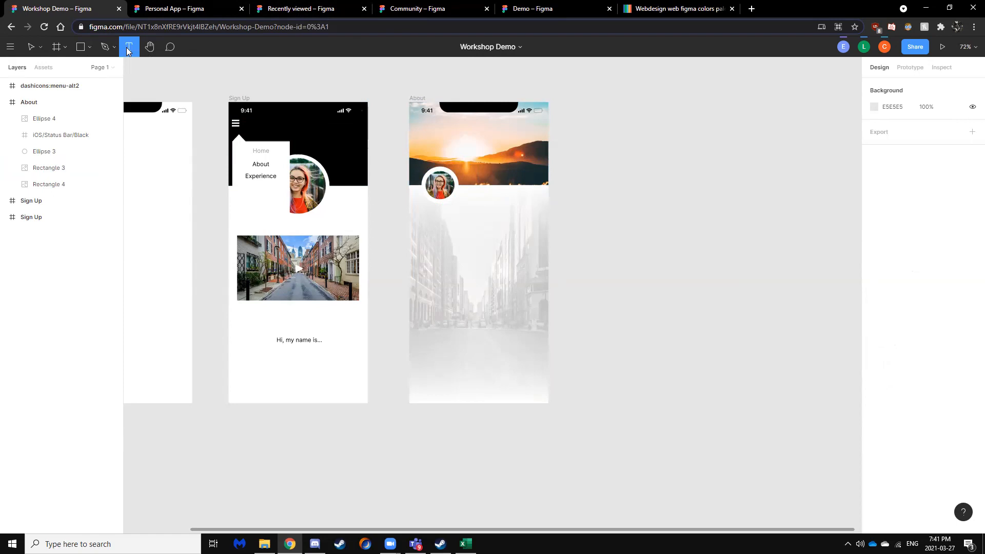
drag(420, 210, 494, 226)
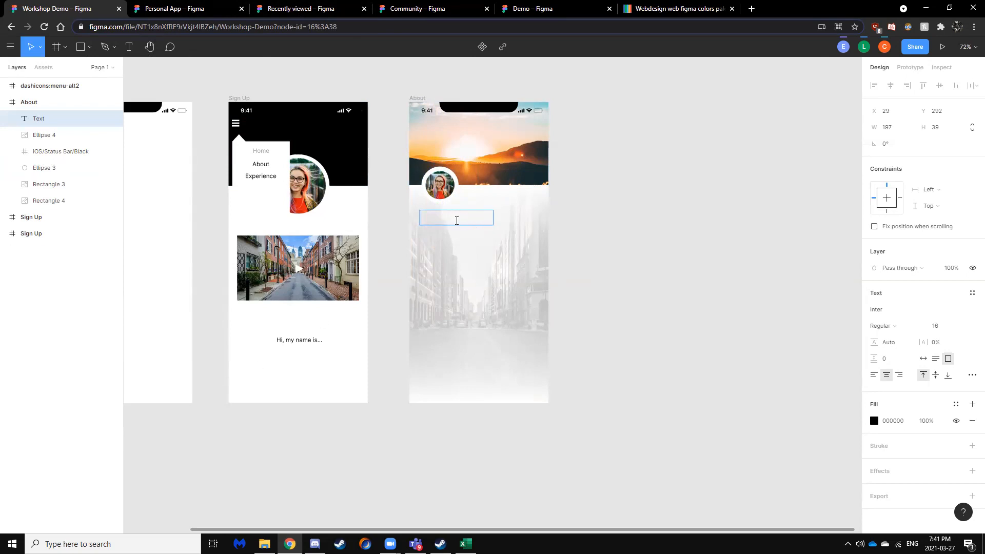
right_click(466, 219)
mouse_move(545, 258)
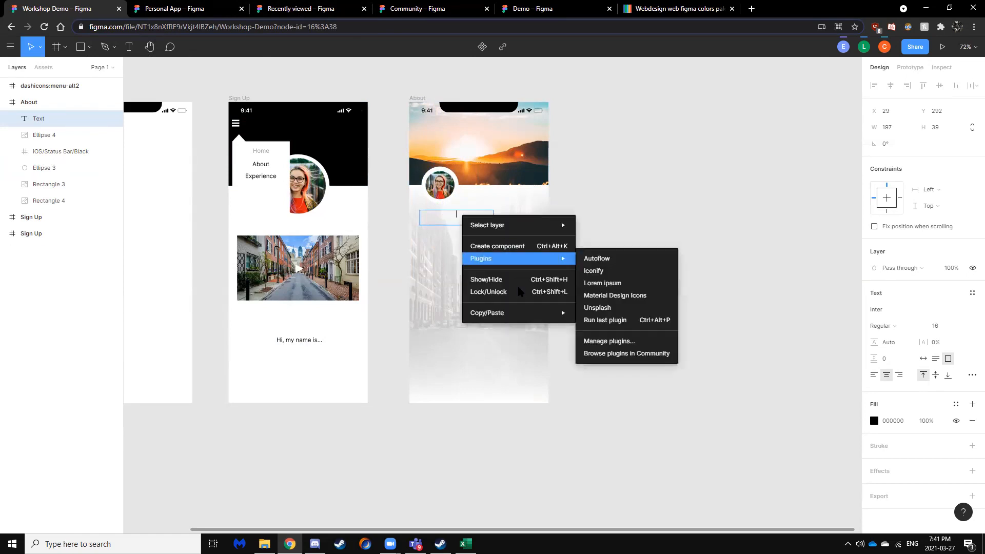
click(608, 283)
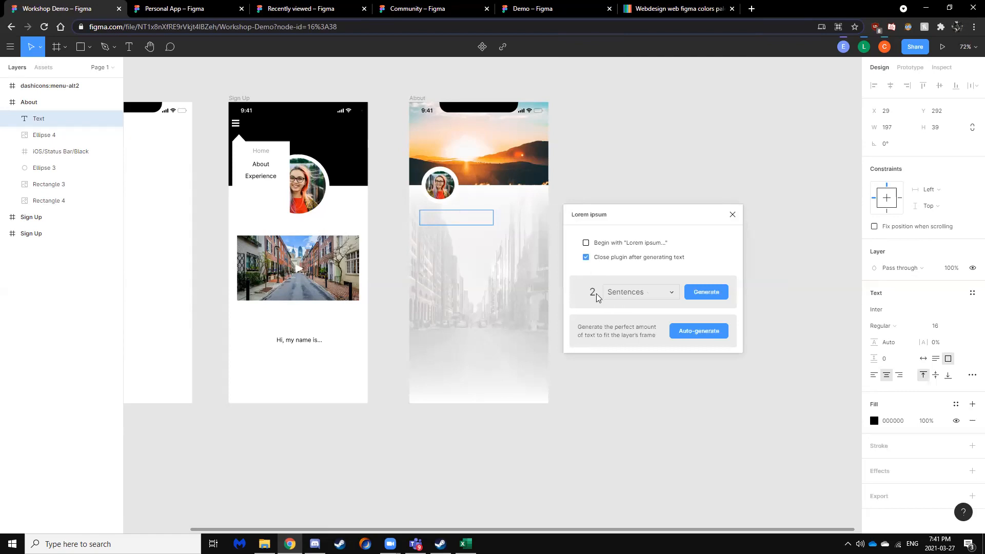
drag(597, 293, 579, 295)
click(732, 214)
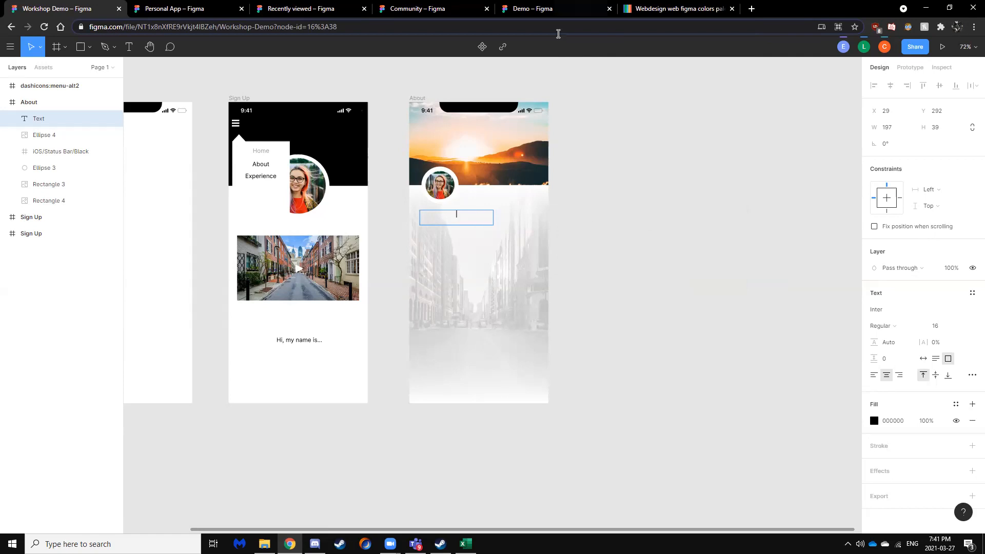
Fill the text box below the profile photo with 3 sentences generated by the Lorem ipsum plugin.
right_click(468, 221)
mouse_move(513, 262)
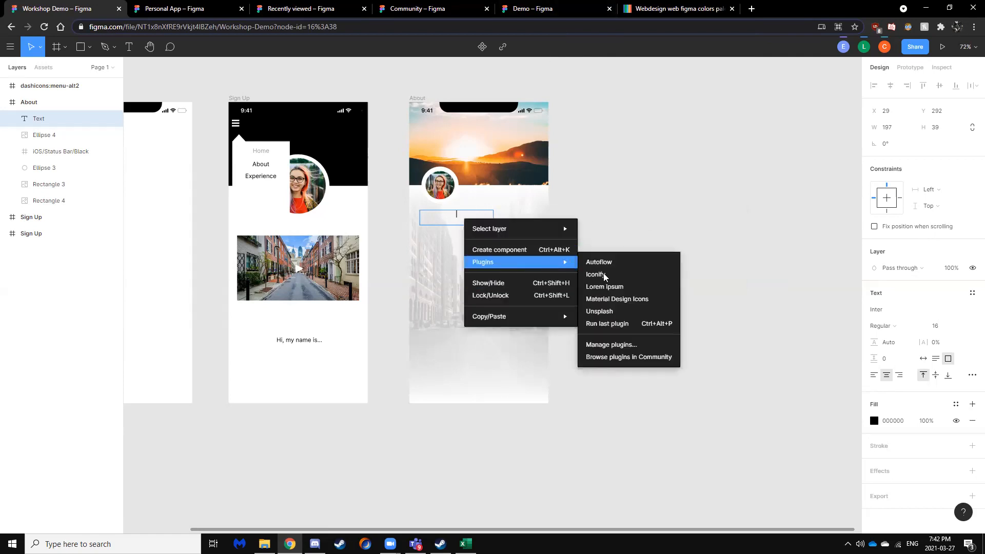
click(624, 275)
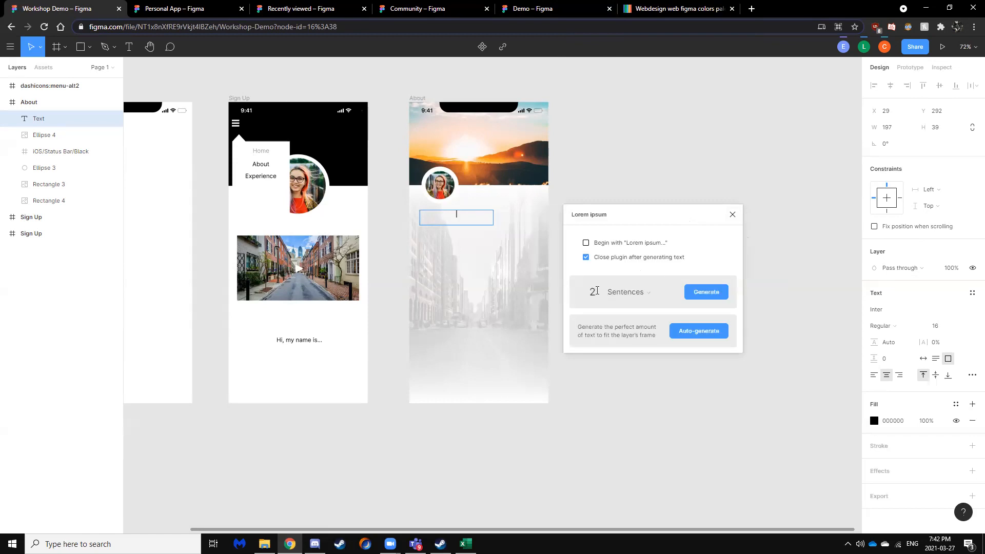
click(594, 293)
click(706, 292)
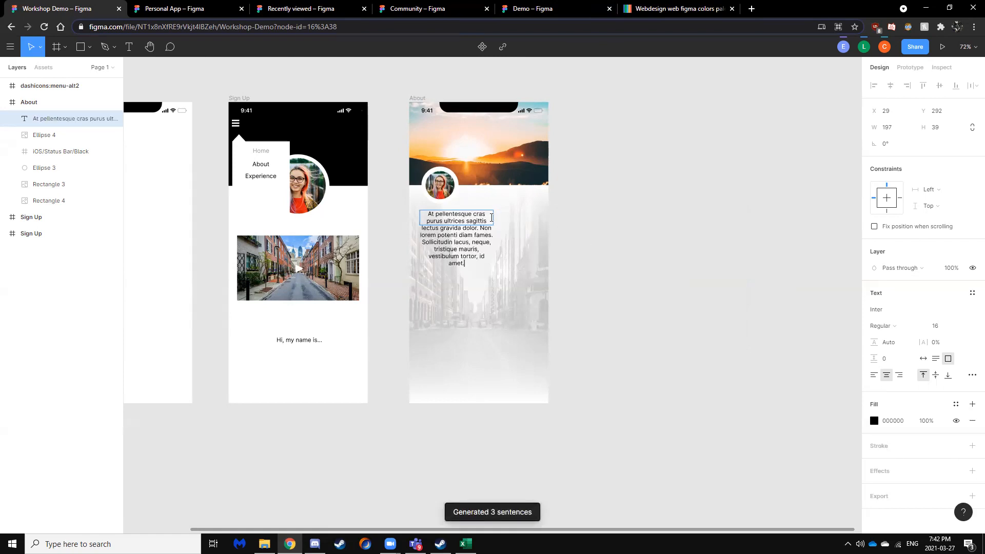
Enlarge the placeholder paragraph's text box to about 321 by 101, centred across the About frame.
key(Escape)
drag(494, 218, 507, 248)
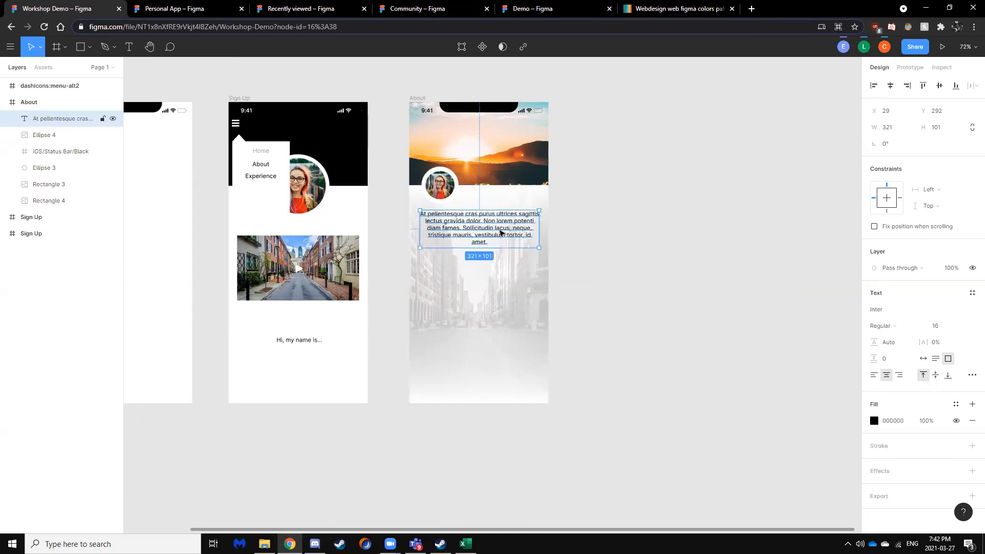
drag(490, 241, 421, 214)
drag(499, 240, 432, 215)
click(479, 235)
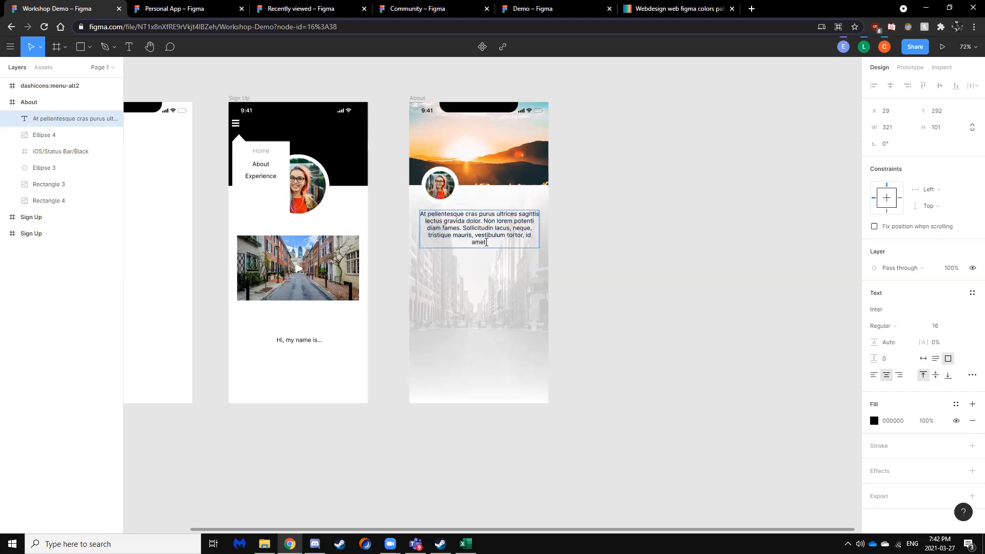
drag(511, 240, 434, 214)
click(670, 244)
click(592, 250)
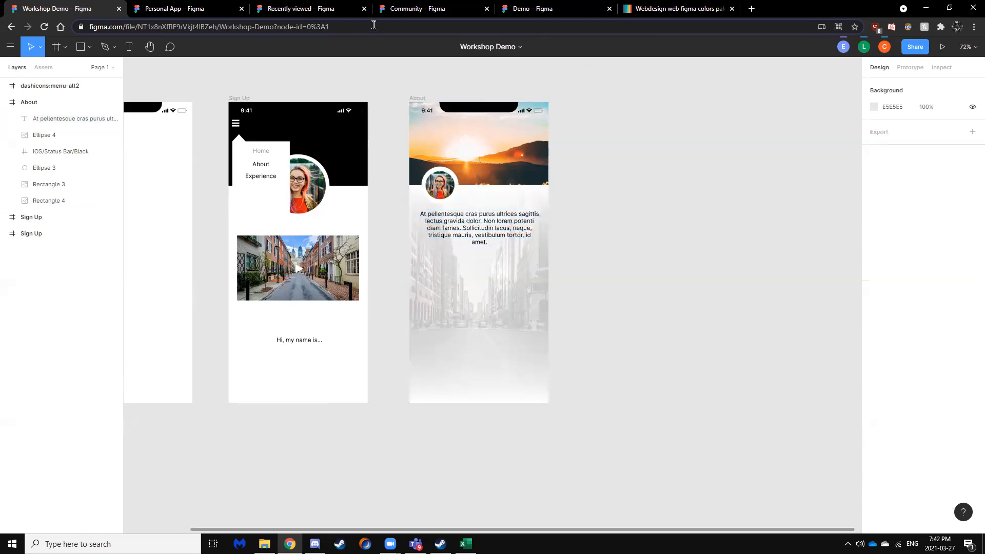
Using the Personal App design as reference, add a text box about 150 by 40 below the paragraph reading "Education".
click(182, 9)
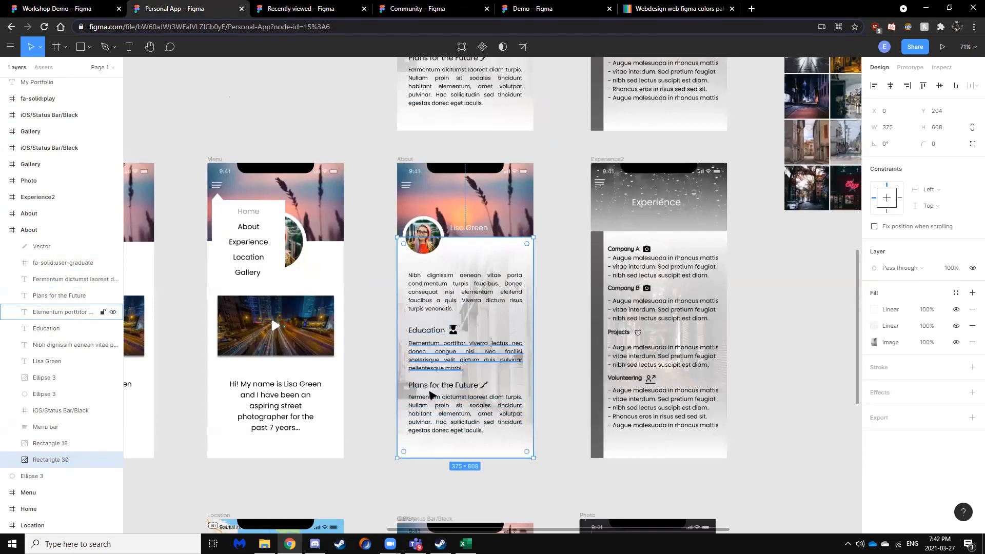
click(55, 9)
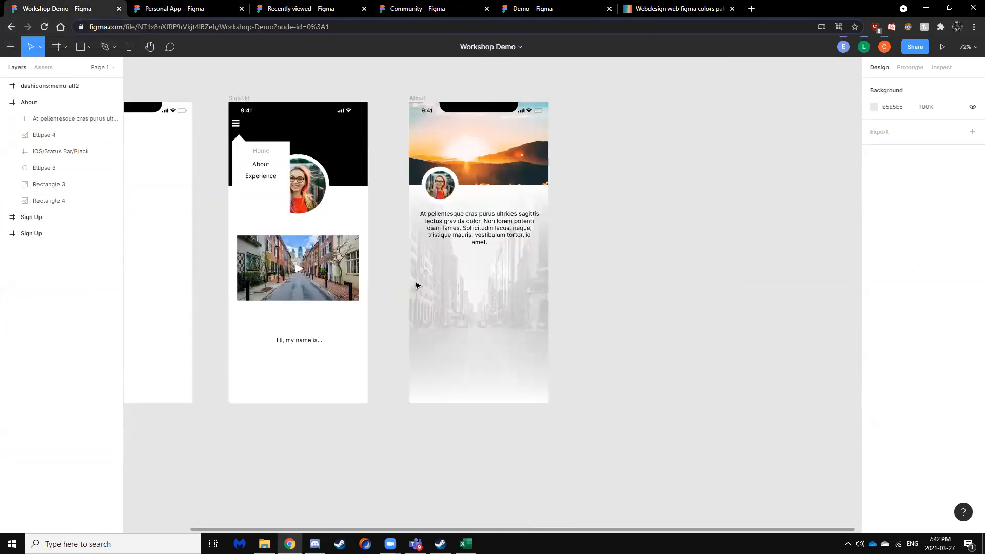
click(130, 47)
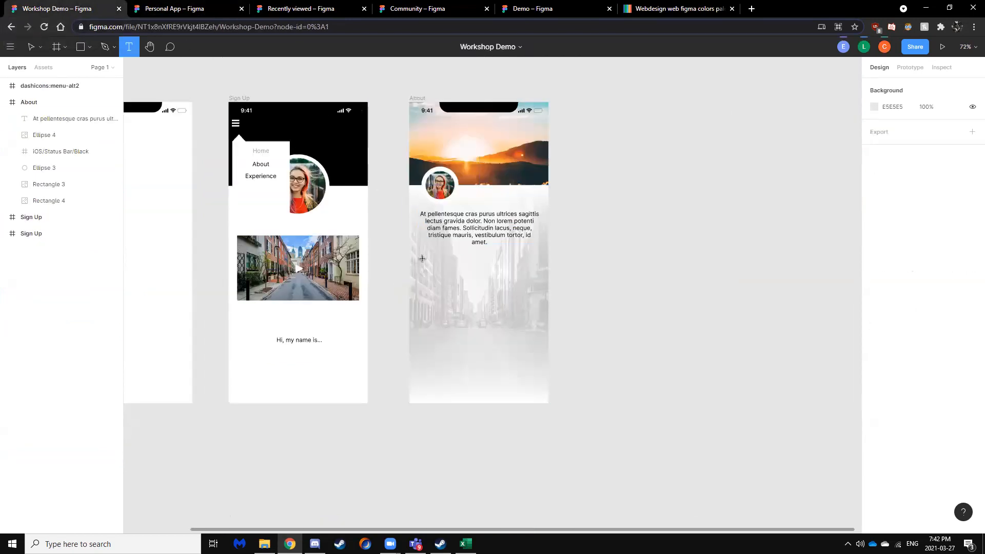
drag(423, 261, 478, 275)
ctrl+scroll(487, 283, up, 2)
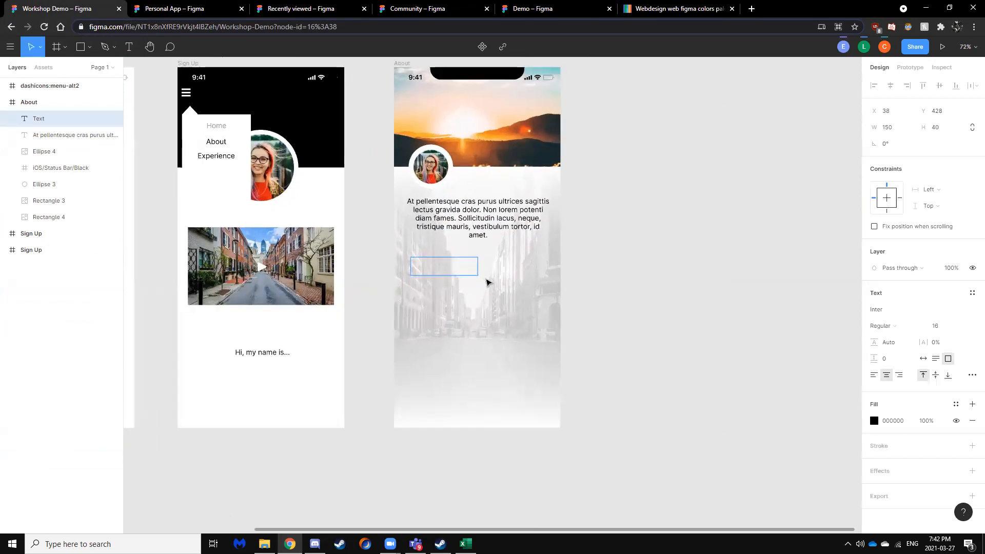
click(194, 7)
click(58, 9)
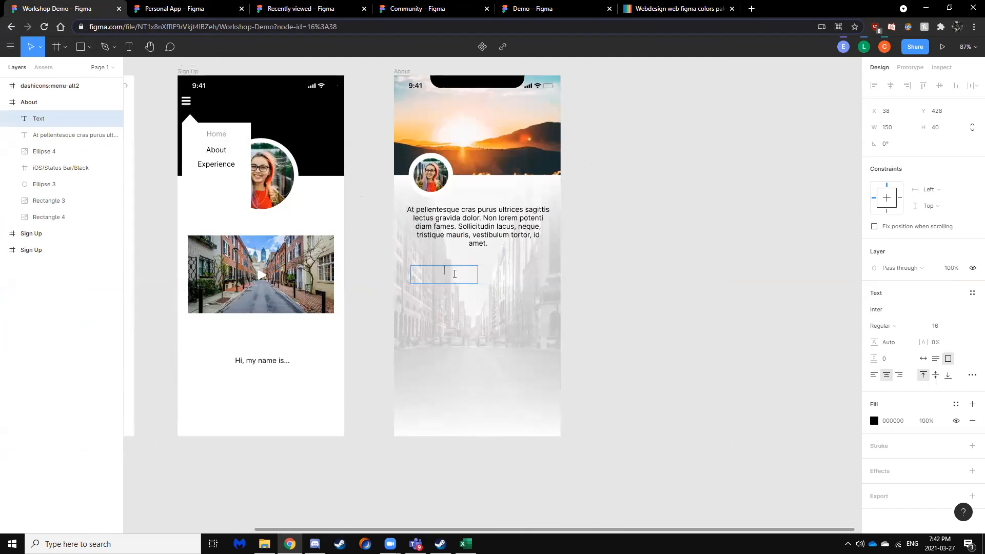
text(Education)
Set the font of both the placeholder paragraph and the Education heading to Poppins.
double_click(501, 239)
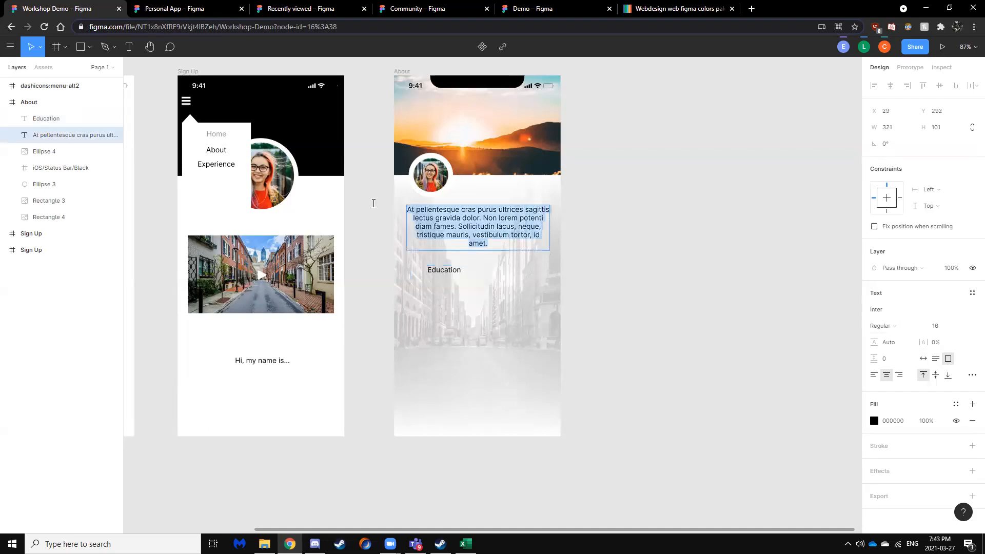
click(910, 311)
text(Poppins)
key(Return)
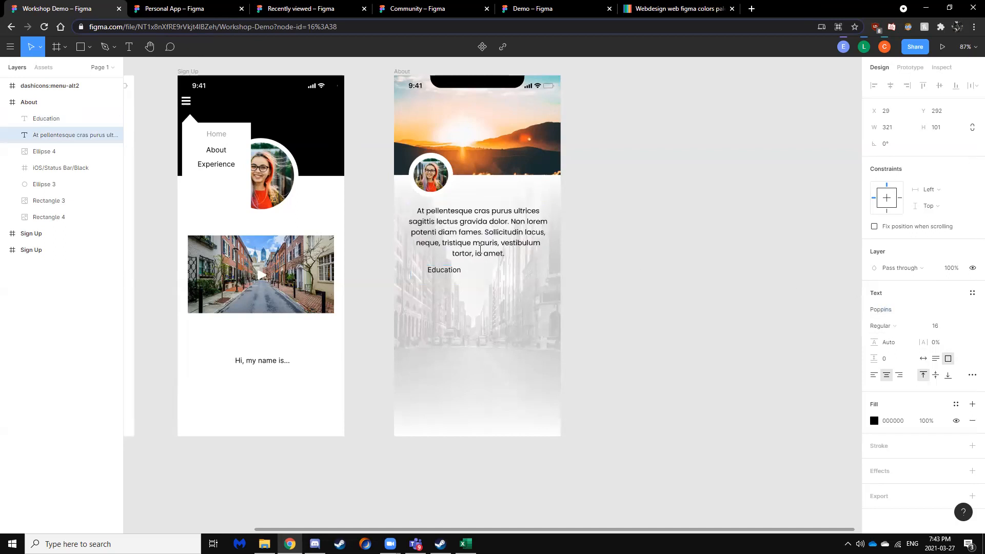
click(447, 274)
click(883, 312)
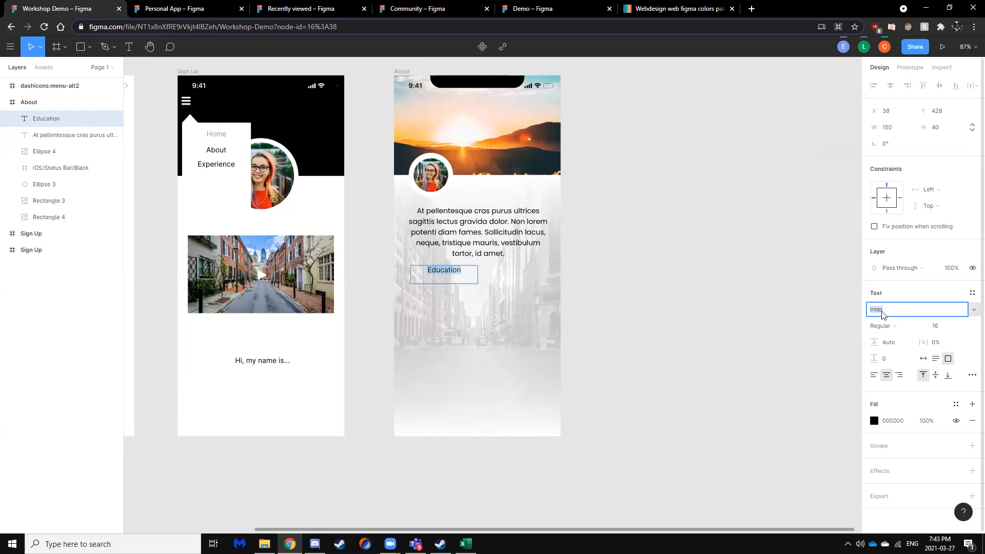
text(Poppins)
key(Return)
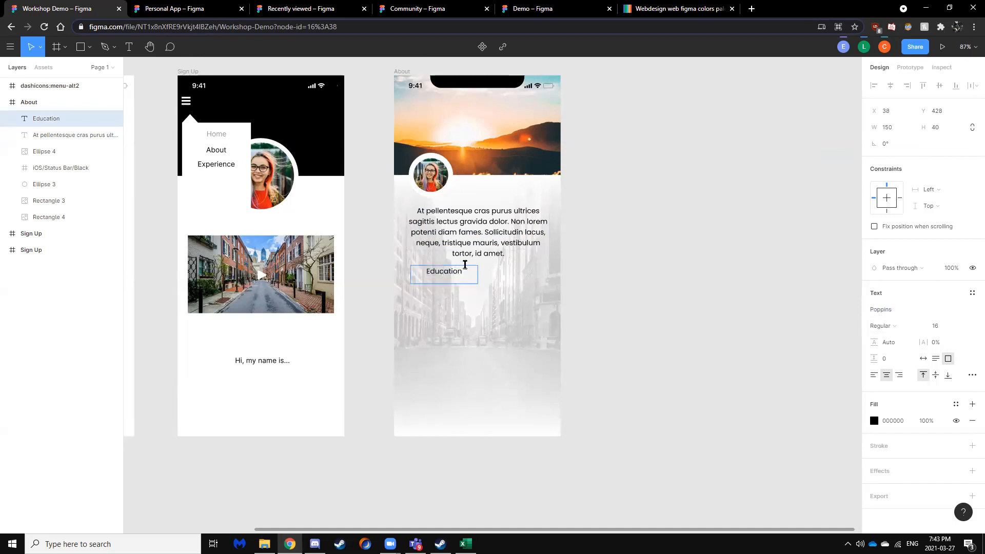
Move the Education heading to X 29, Y 442 and left-align the text of both the paragraph and the heading.
drag(458, 277, 456, 283)
double_click(455, 284)
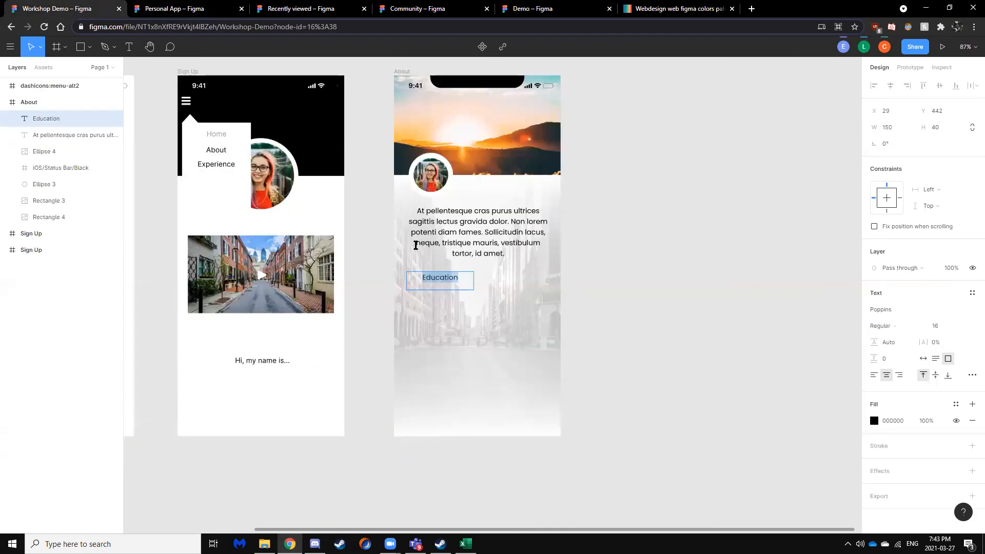
click(463, 237)
double_click(483, 247)
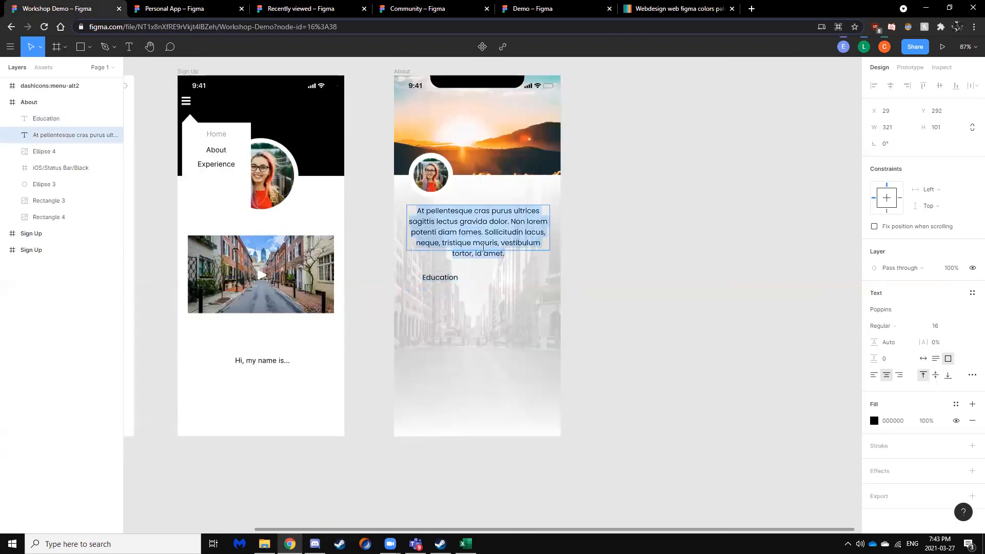
click(873, 375)
double_click(438, 280)
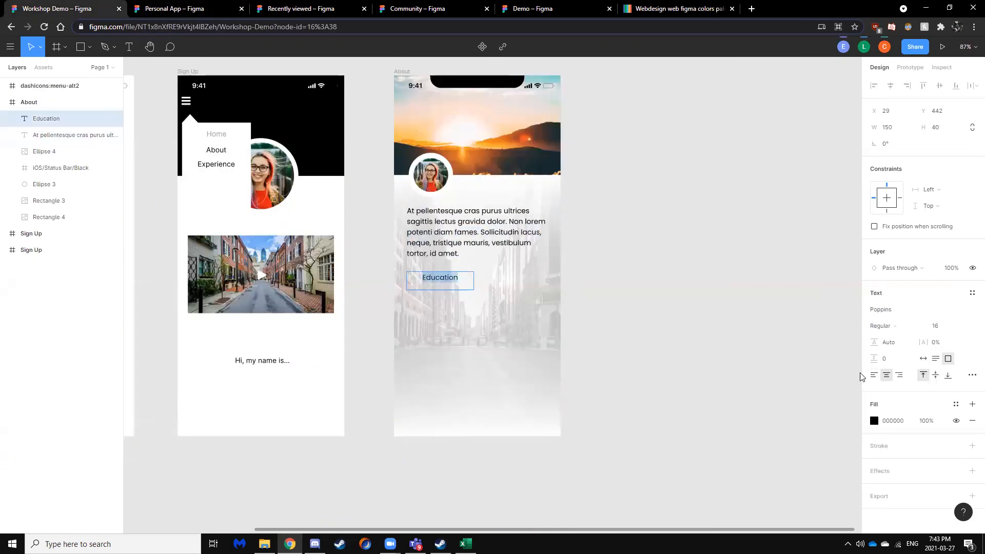
click(874, 375)
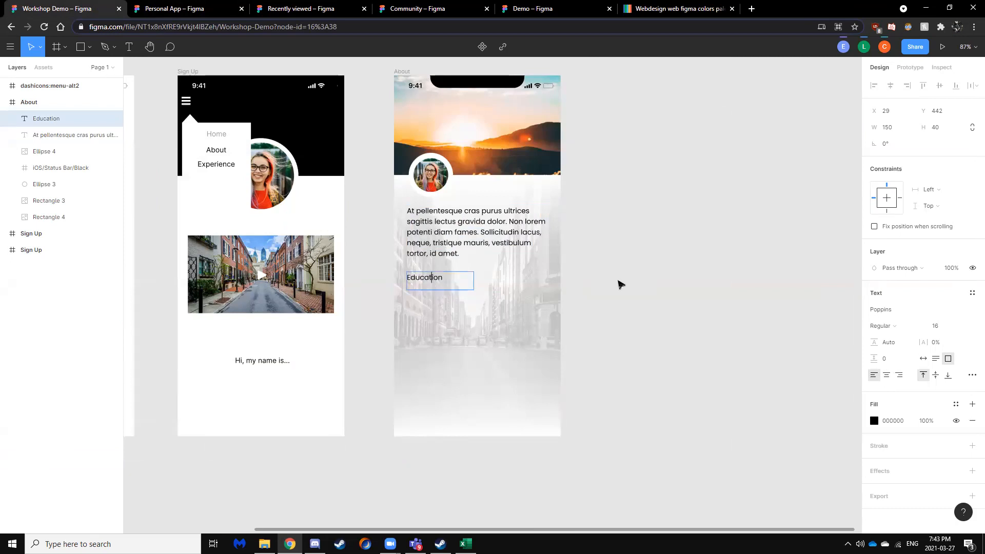
click(674, 308)
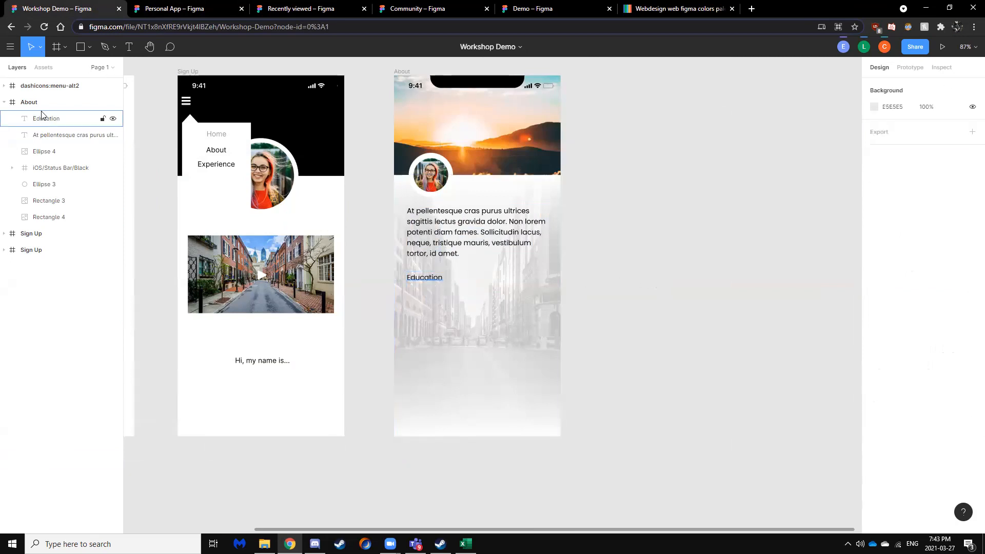
Add a text box about 319 by 125 below the Education heading and fill it with 3 Lorem ipsum plugin sentences.
click(129, 46)
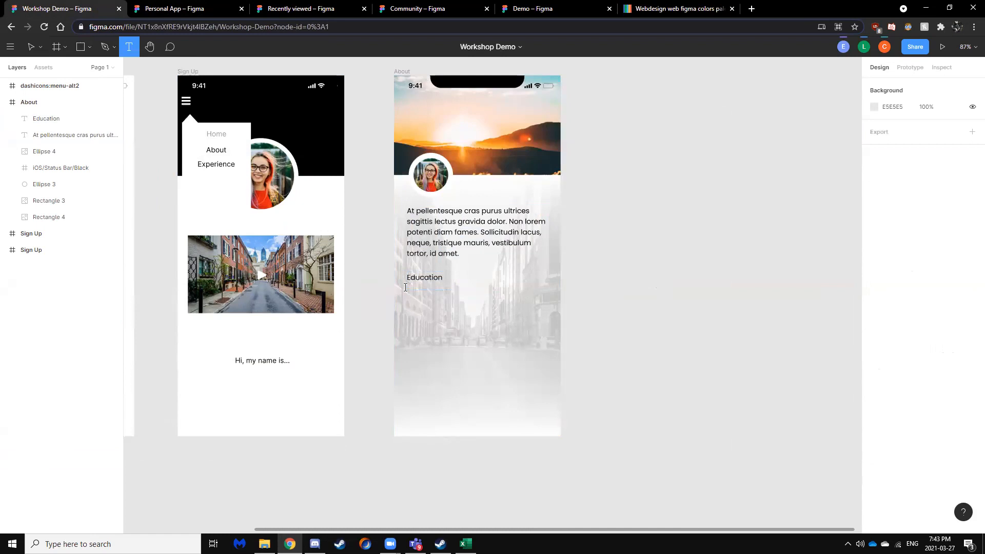
drag(406, 291, 549, 352)
right_click(484, 320)
mouse_move(528, 362)
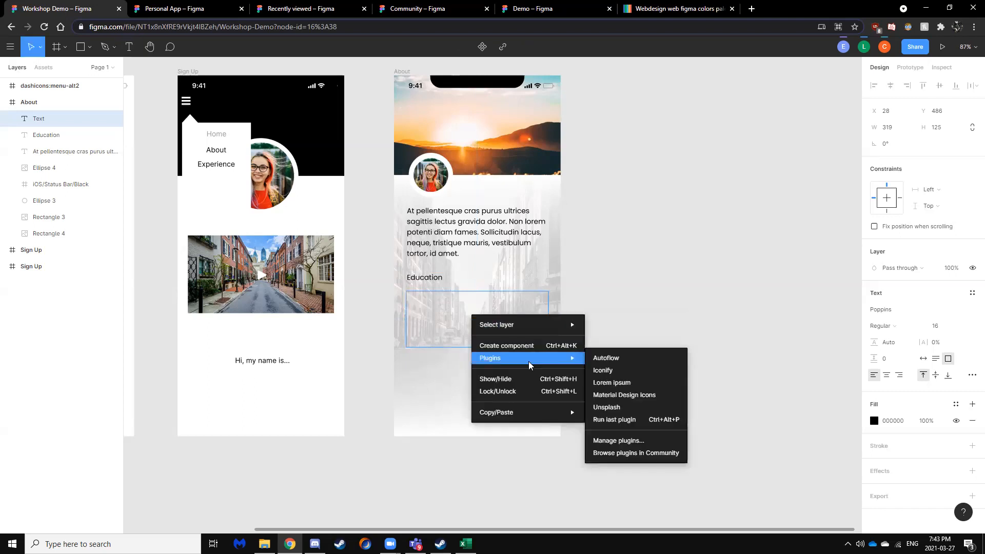
click(634, 385)
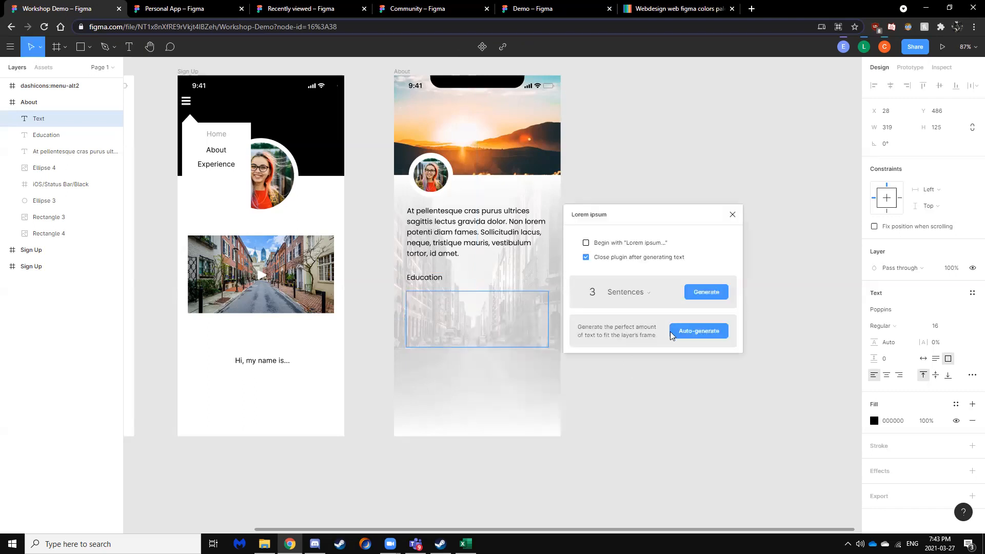
click(592, 293)
click(702, 292)
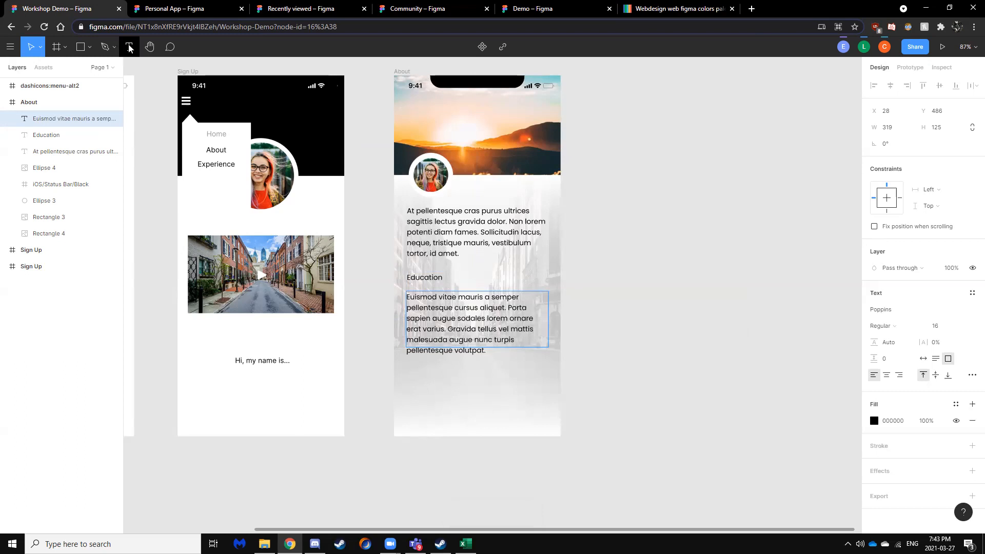
Using the Personal App design as reference, add a text box about 116 by 25 below the Education paragraph reading "Plans for the Future".
click(178, 8)
click(77, 9)
click(129, 47)
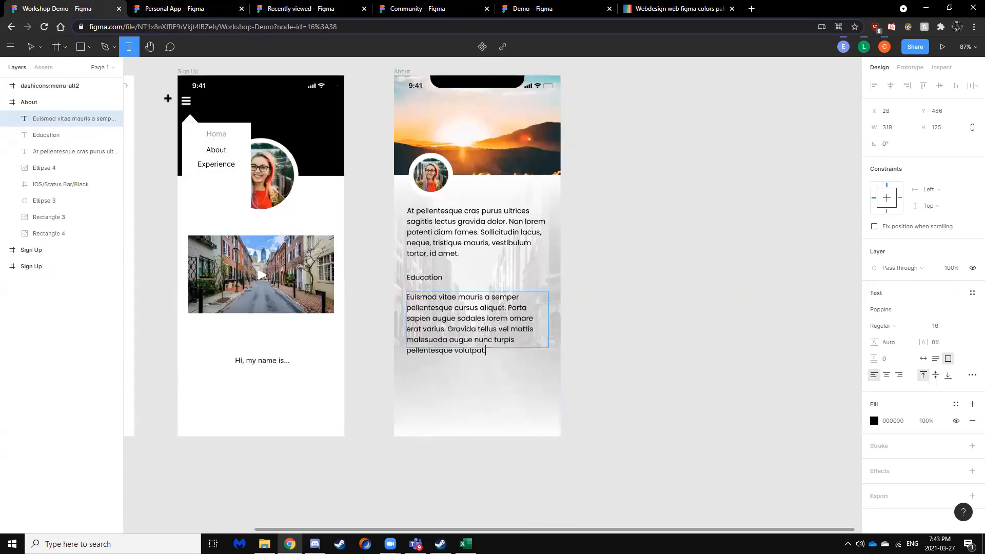
drag(407, 360, 460, 372)
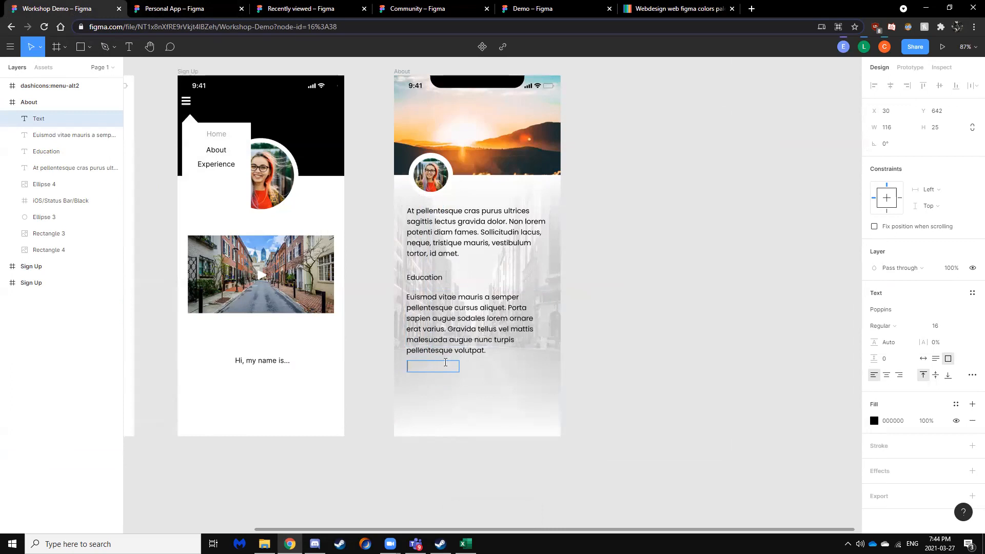
text(Plans for the Future)
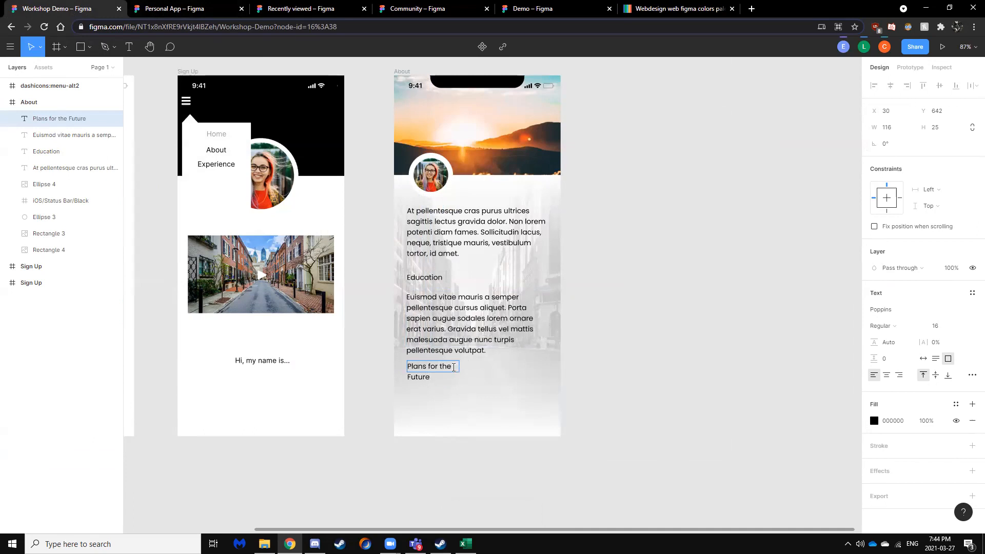
key(Escape)
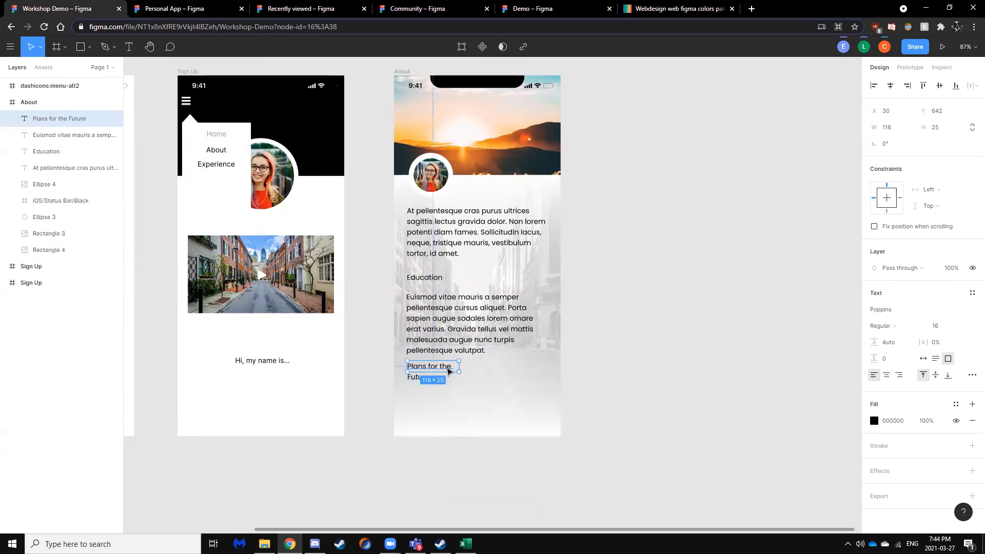
Widen the Plans for the Future text box to about 157 so the heading fits on one line.
double_click(454, 367)
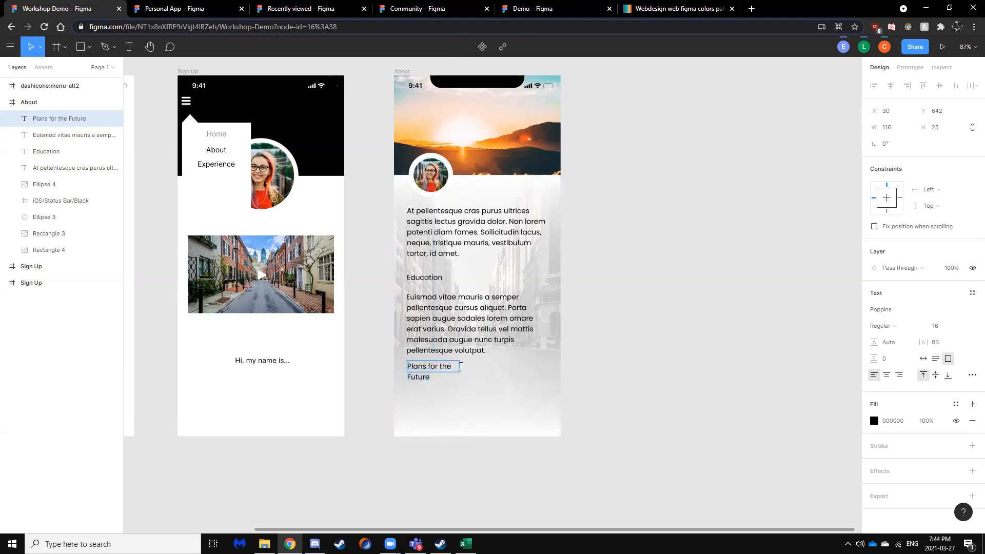
key(Escape)
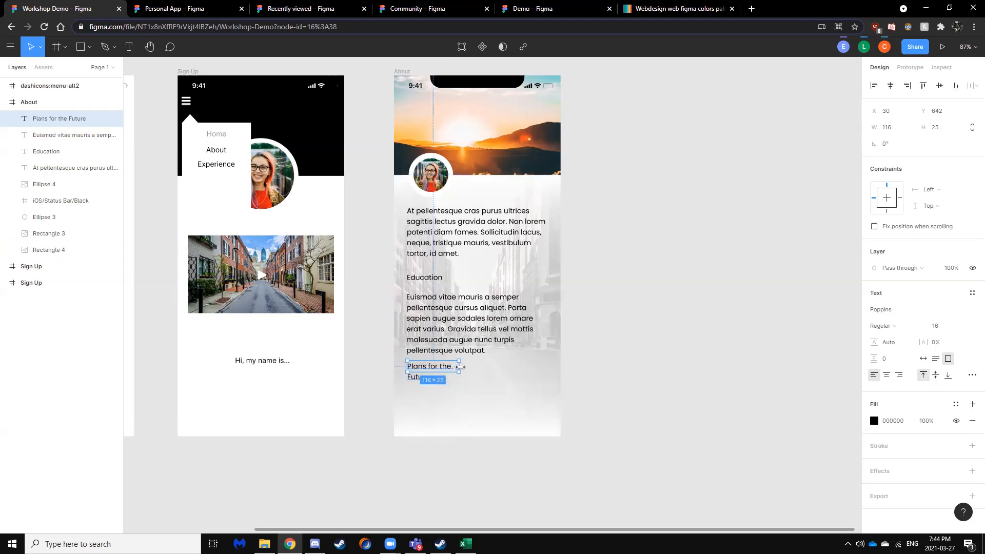
drag(464, 365, 480, 366)
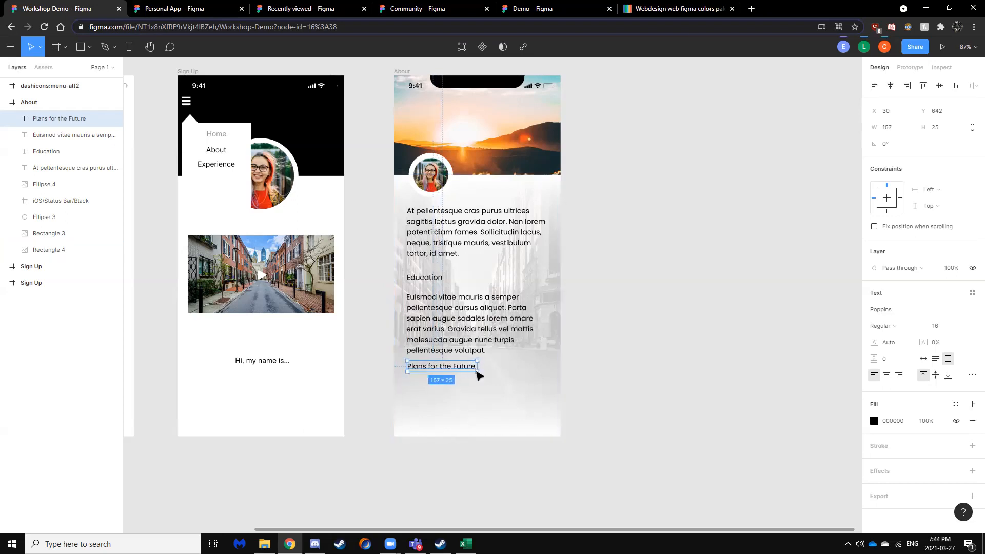
click(580, 394)
Add a text box about 315 by 102 below the Plans for the Future heading and fill it with 3 Lorem ipsum plugin sentences.
click(134, 48)
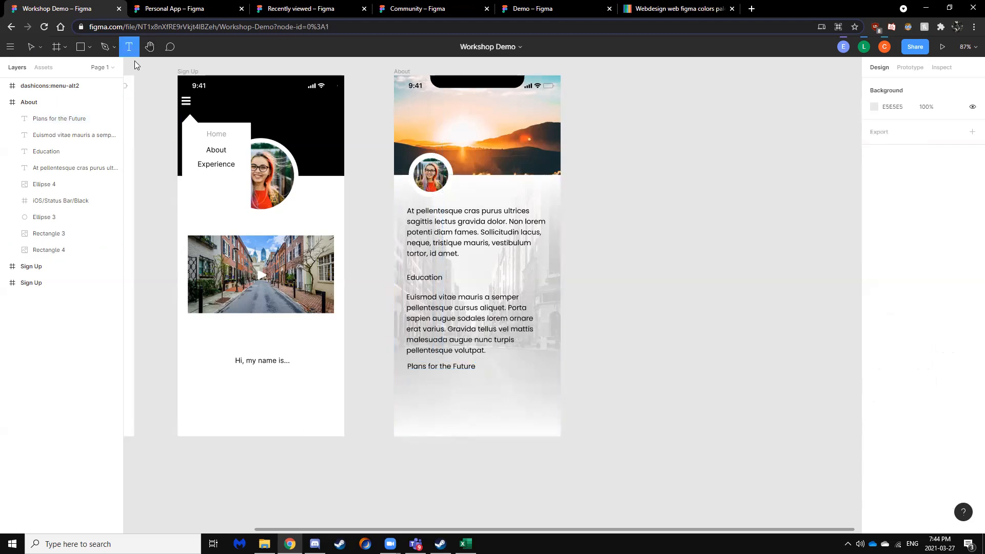
drag(408, 375, 547, 422)
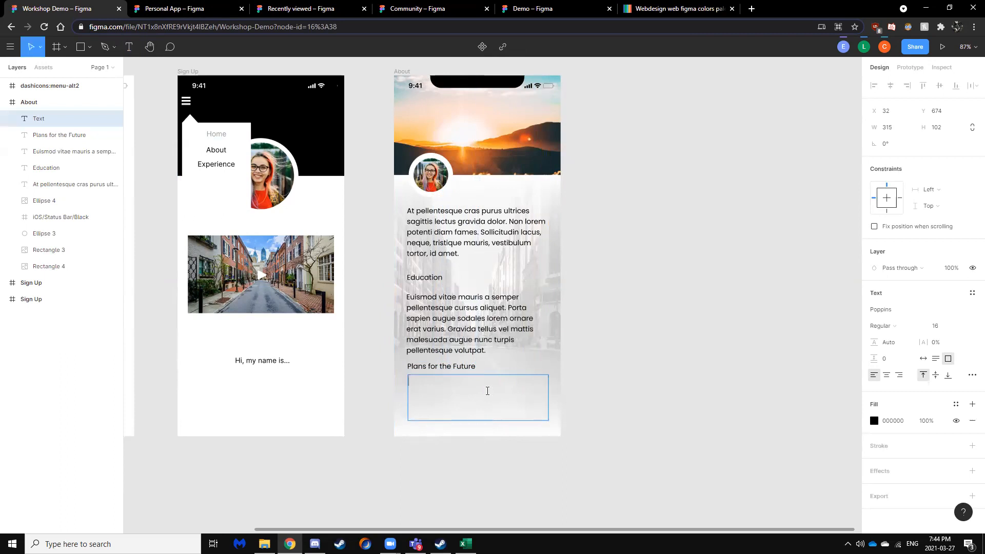
right_click(485, 391)
mouse_move(534, 435)
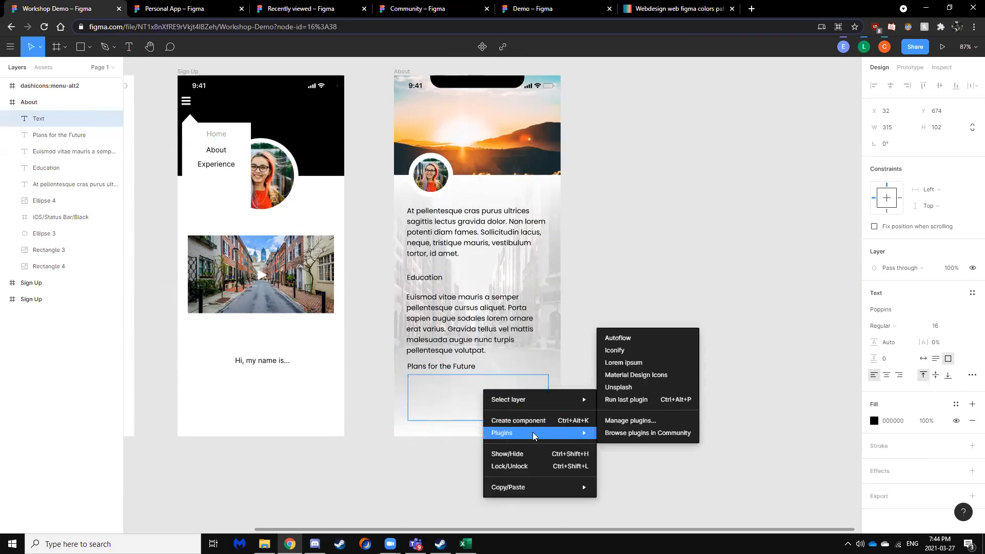
click(638, 364)
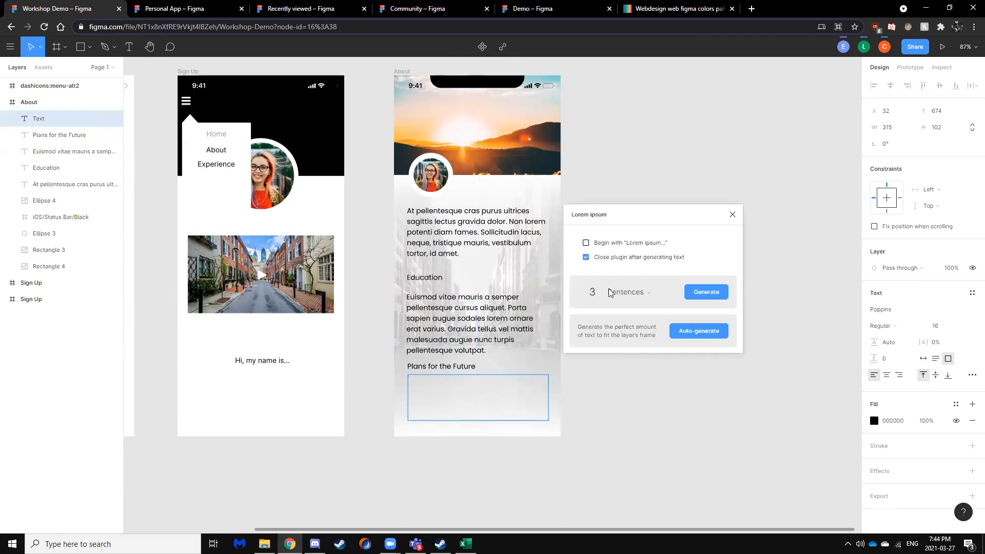
click(598, 287)
click(693, 293)
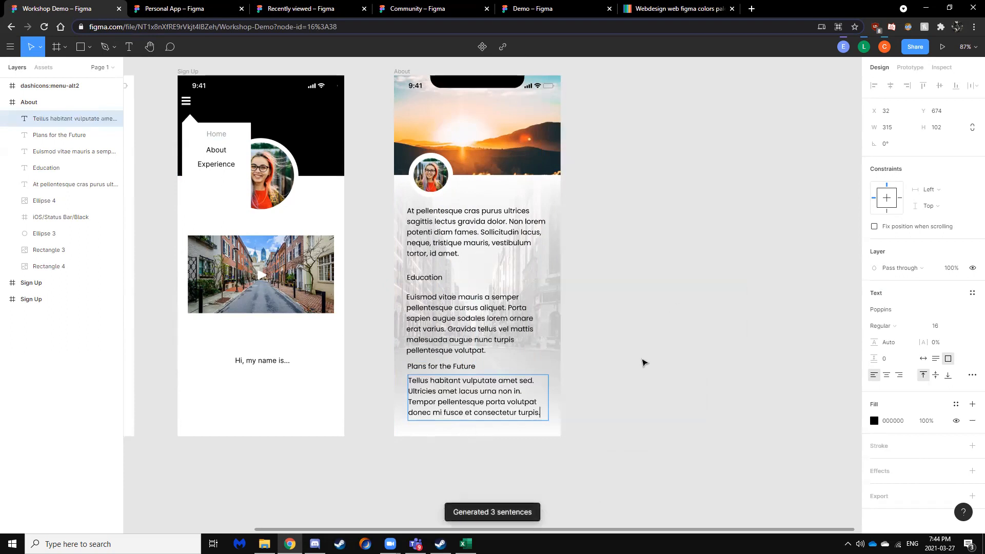
click(667, 405)
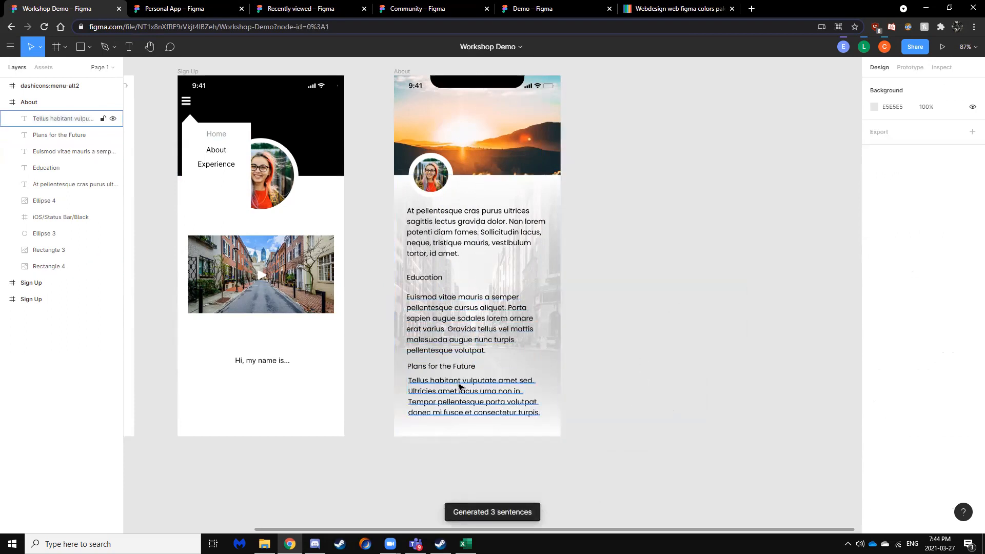
Set the font size of the Education and Plans for the Future headings to 18.
double_click(428, 278)
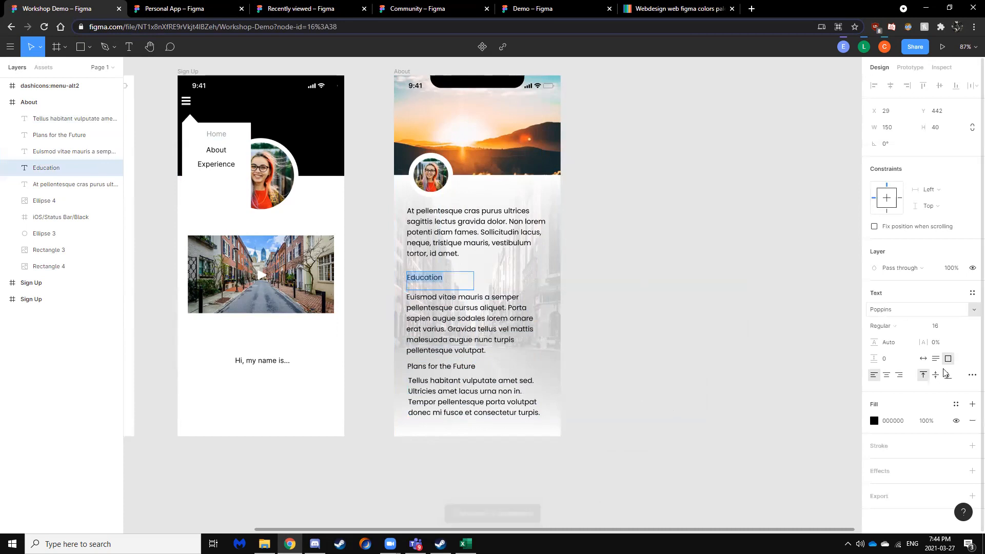
click(942, 327)
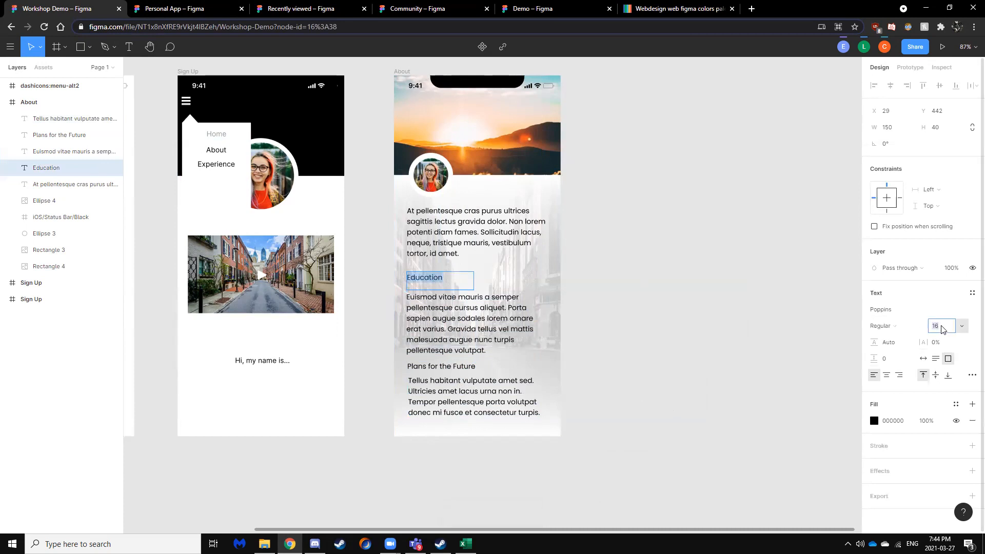
key(Return)
click(447, 367)
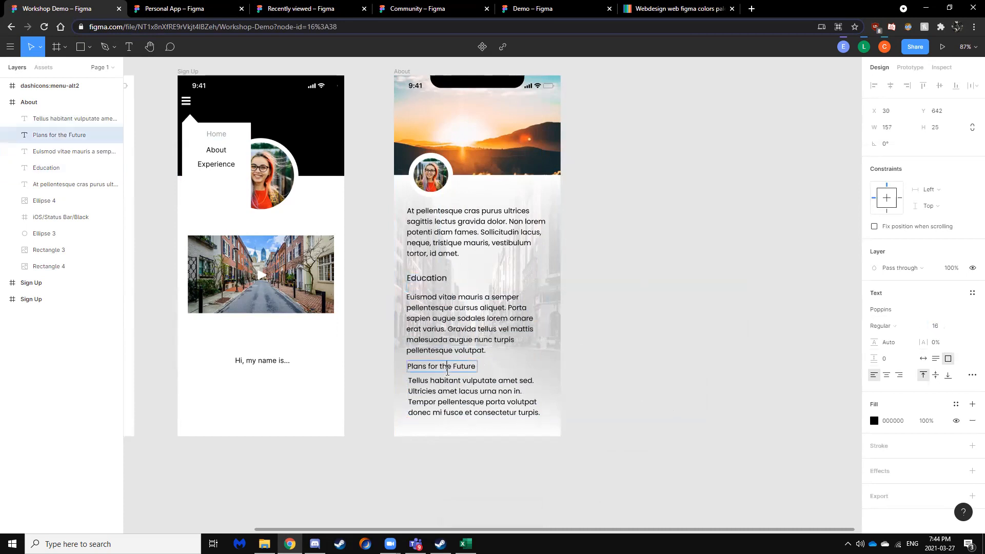
click(447, 370)
click(936, 328)
text(18)
key(Return)
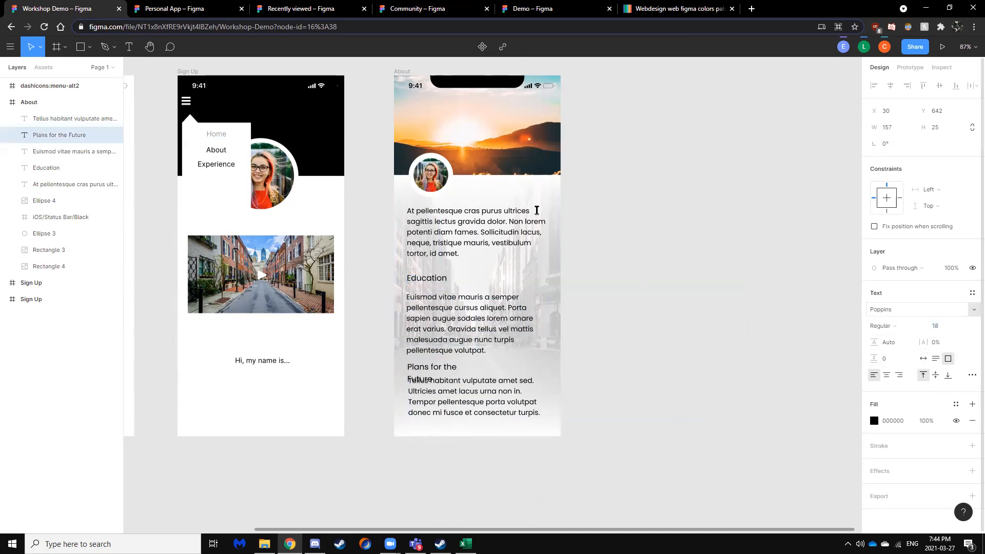
Widen the Plans for the Future text box to about 176 so the enlarged heading fits on one line.
key(Escape)
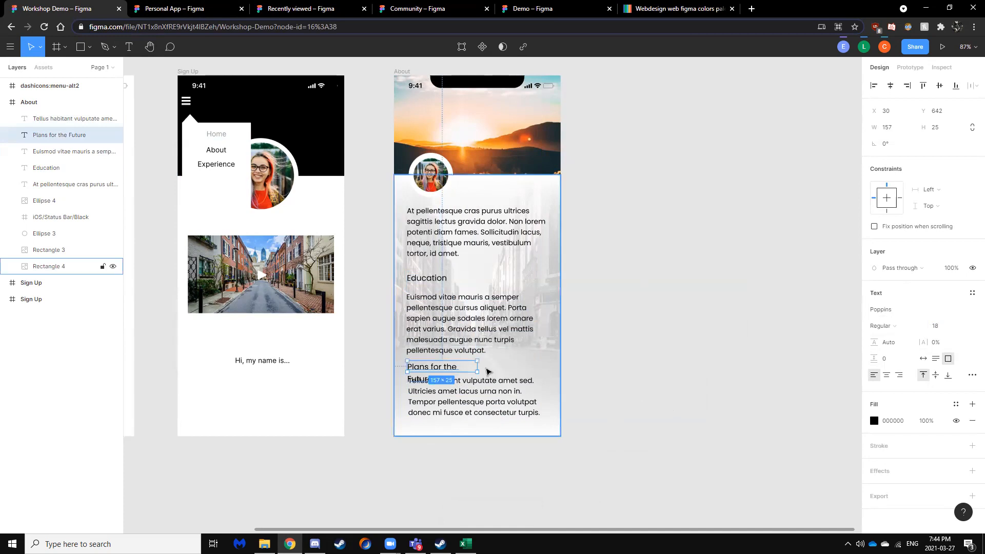
drag(477, 368, 507, 368)
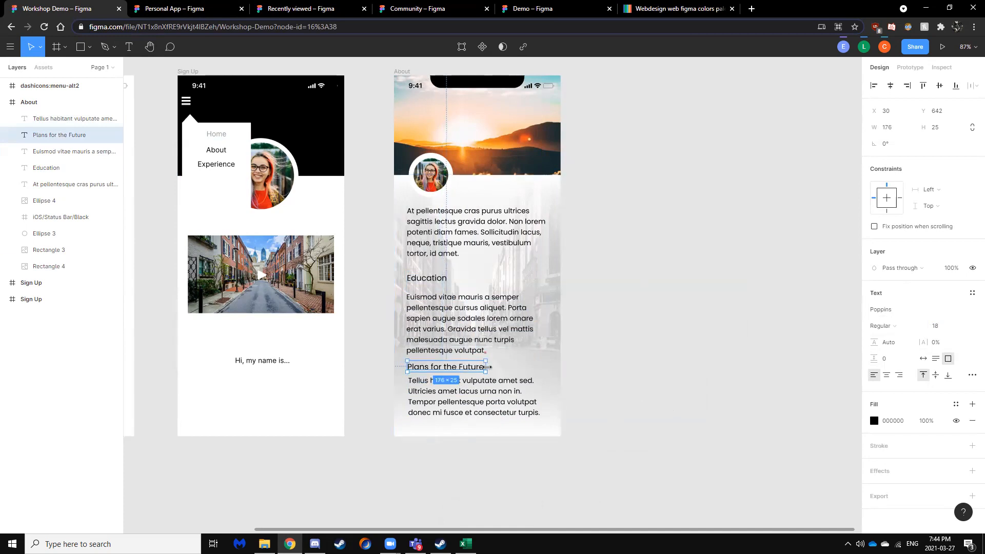
click(576, 312)
Check the heading icons in the Personal App design, and search the Iconify plugin in Workshop Demo for "graduate".
click(192, 14)
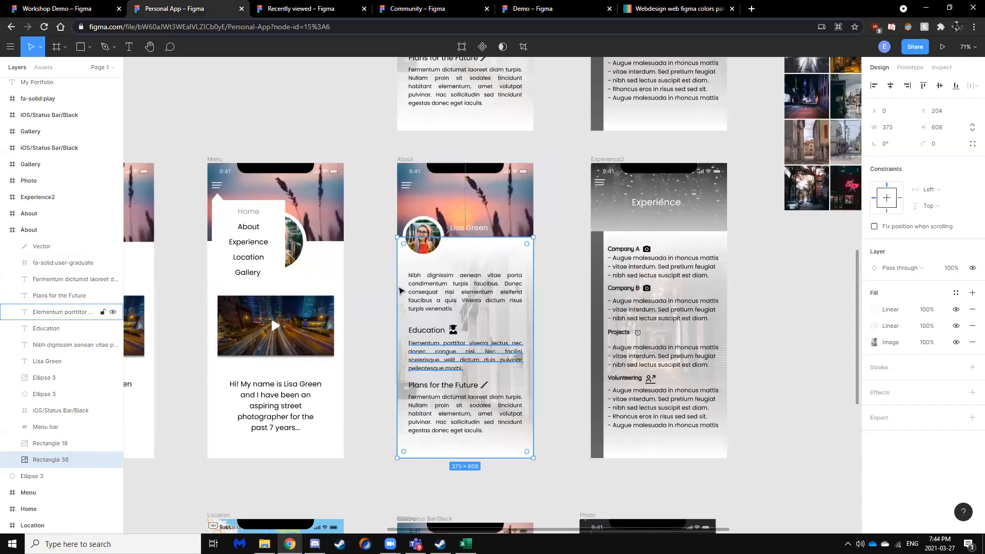
click(56, 9)
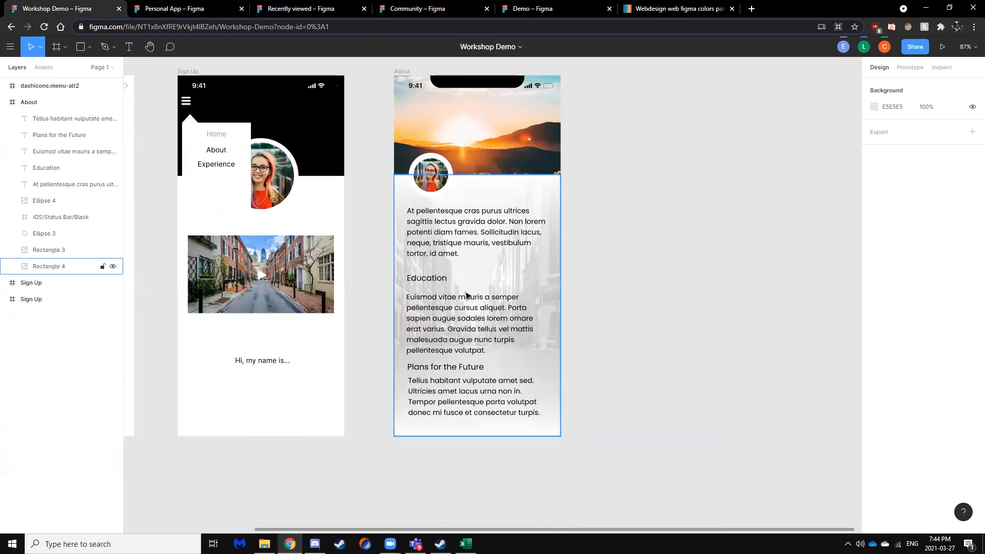
right_click(632, 269)
mouse_move(641, 303)
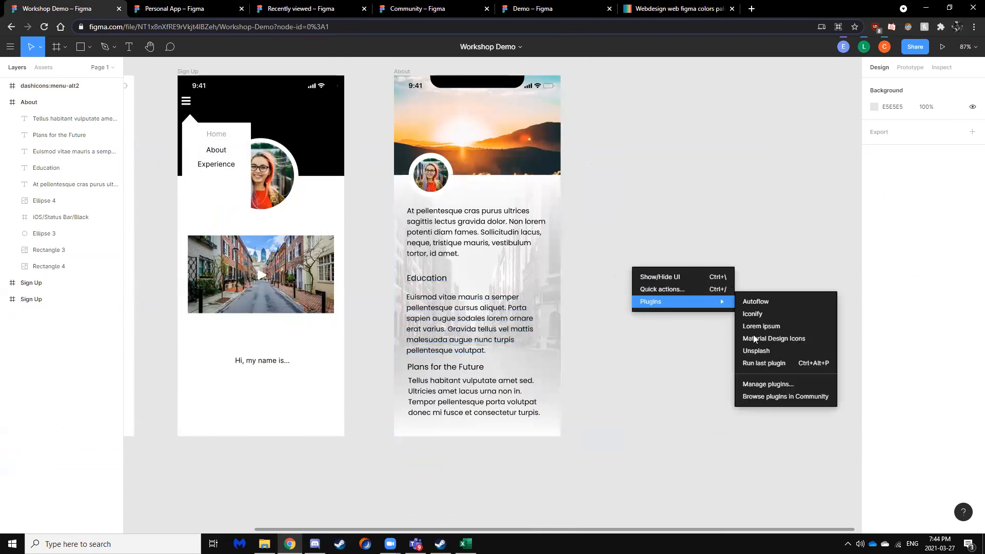
click(765, 314)
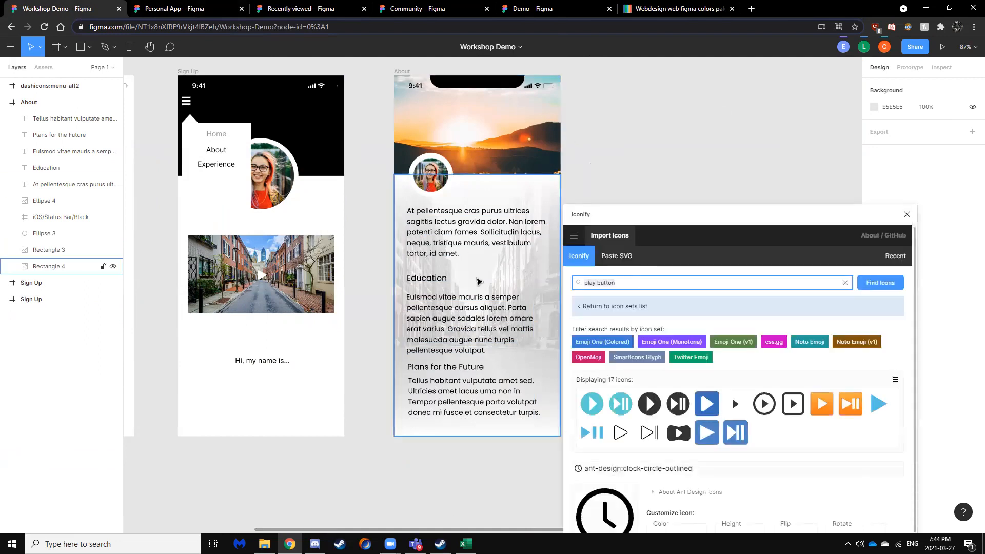
click(199, 14)
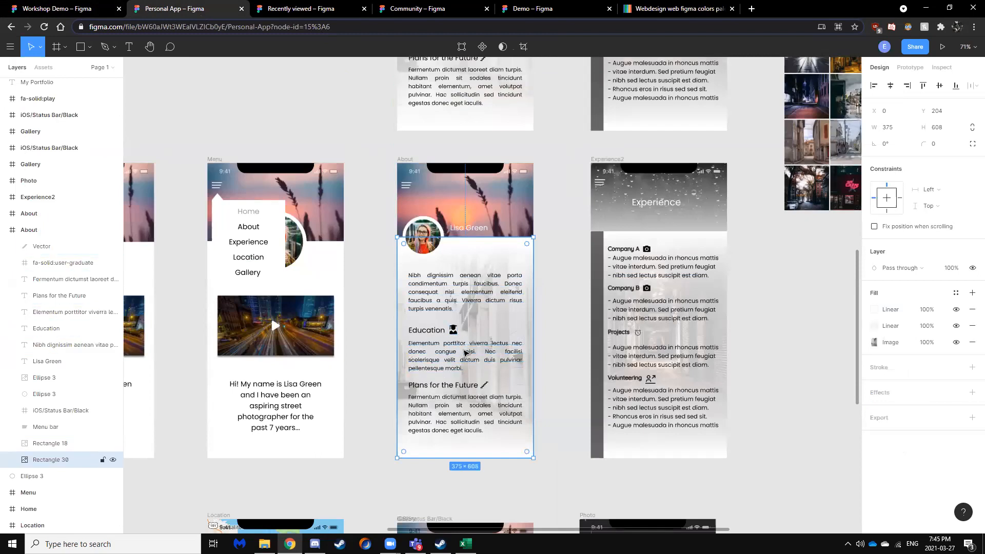
click(77, 9)
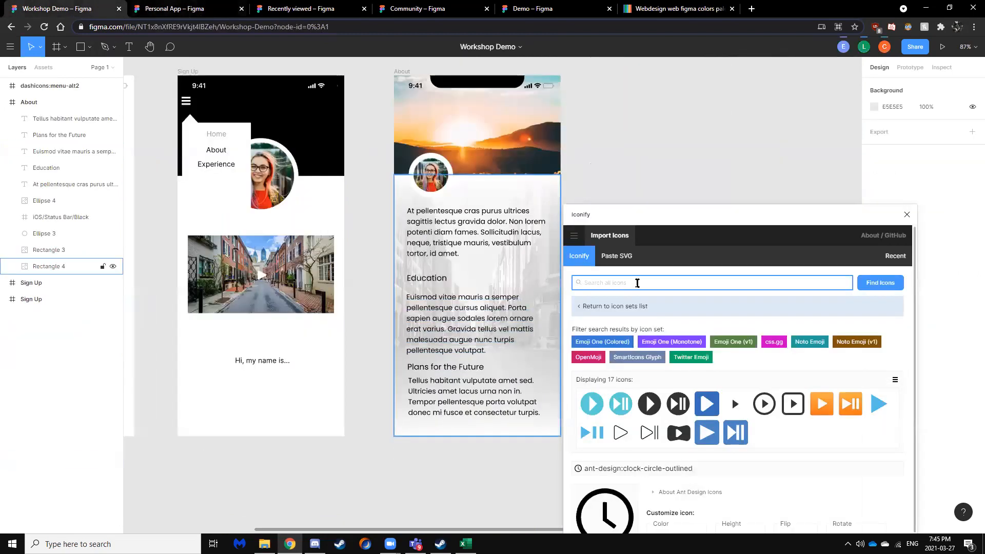
text(graduate)
key(Return)
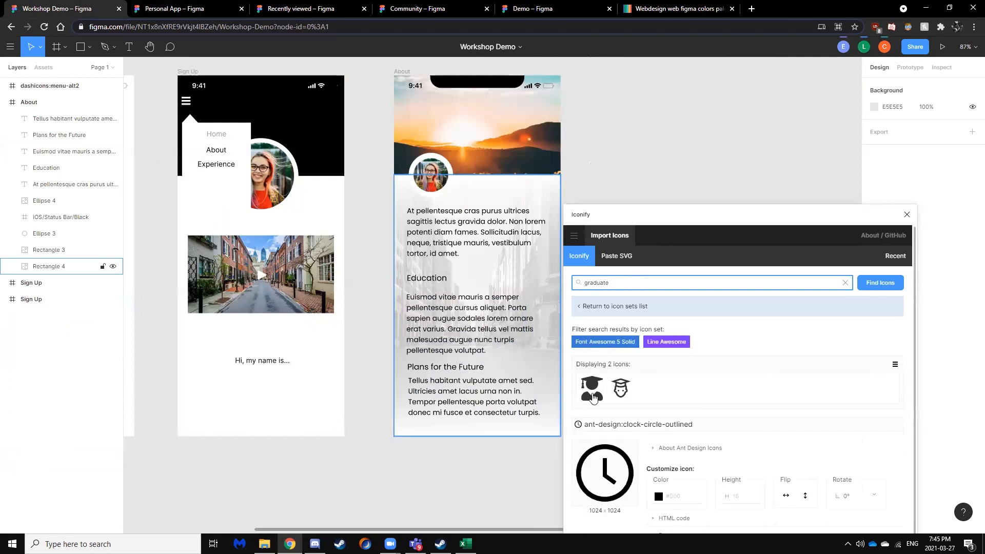
Import the fa-solid:user-graduate icon and close the Iconify plugin.
click(592, 388)
drag(701, 220, 645, 83)
scroll(714, 309, down, 2)
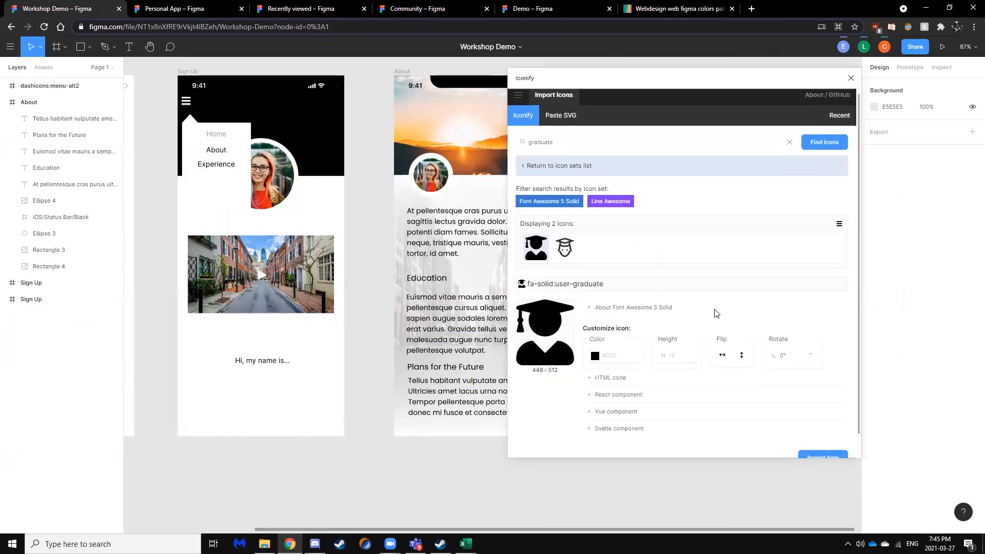
click(814, 431)
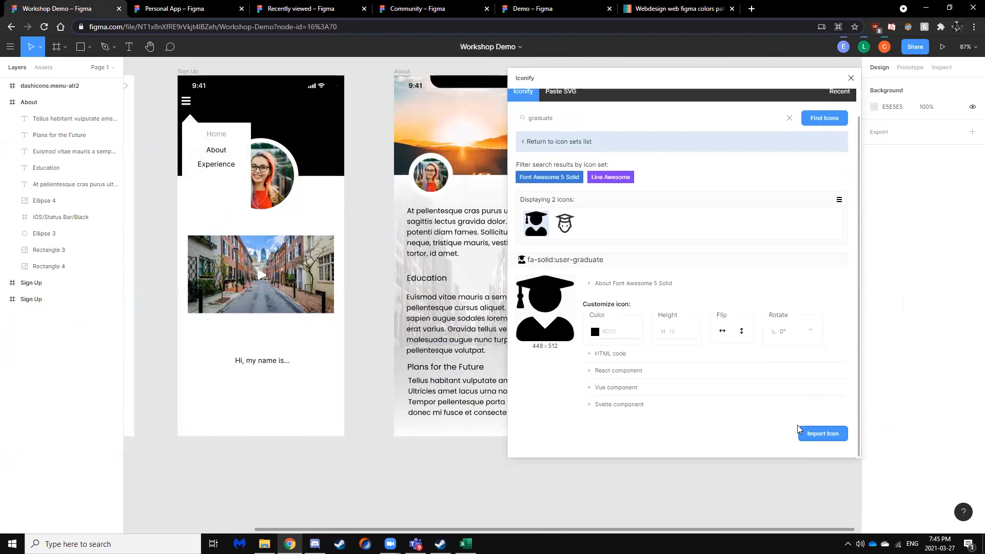
click(849, 79)
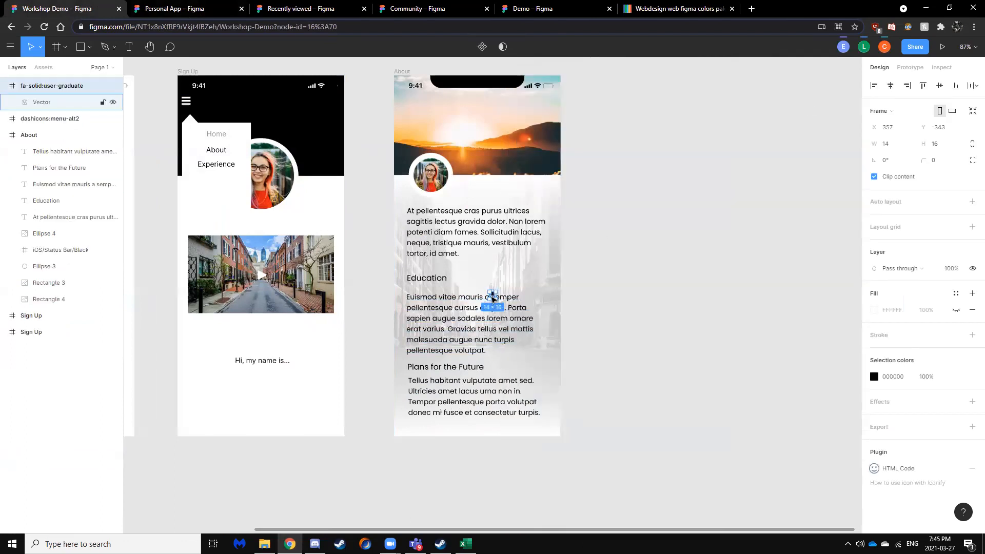
Place the graduate icon beside the Education heading and enlarge it to about 22 by 27.
drag(494, 300, 457, 281)
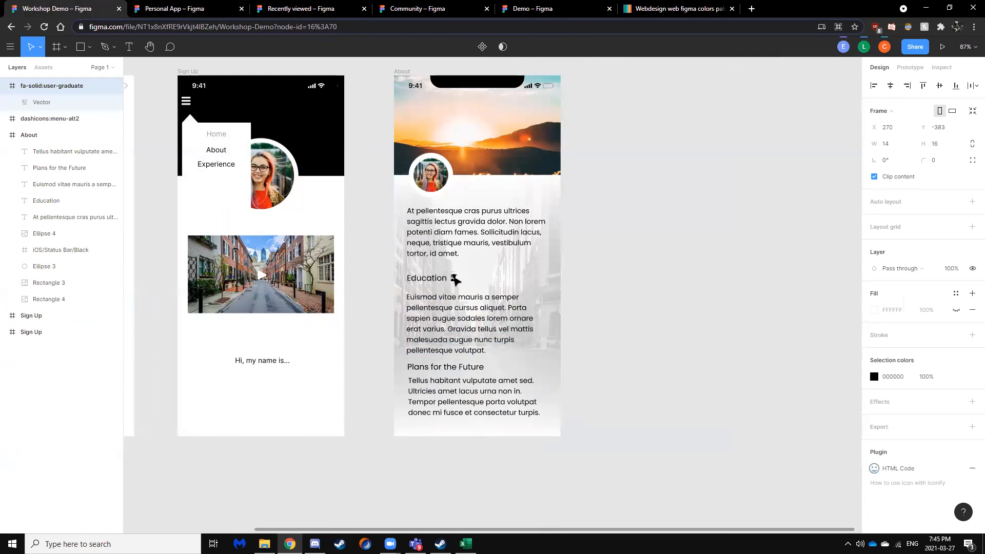
drag(460, 283, 463, 287)
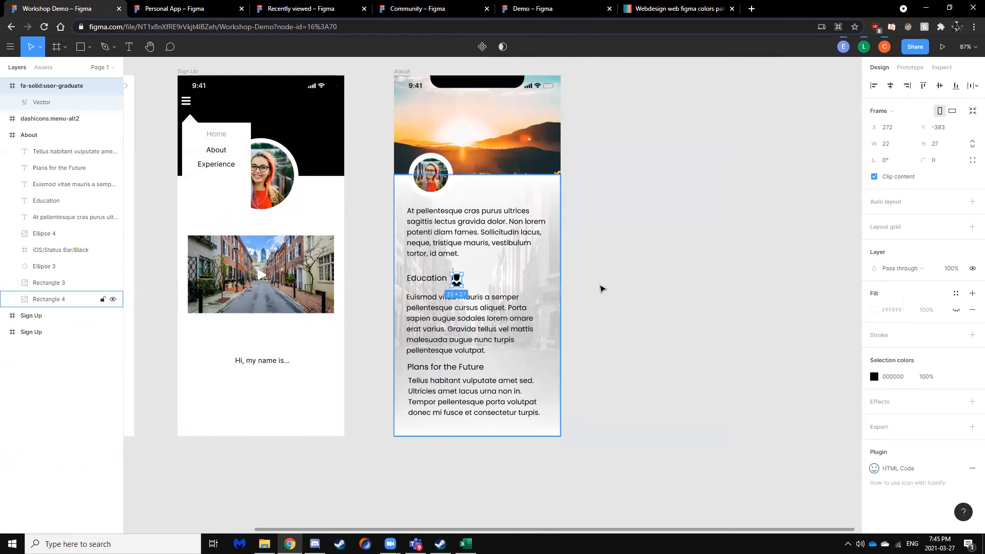
click(602, 289)
click(458, 281)
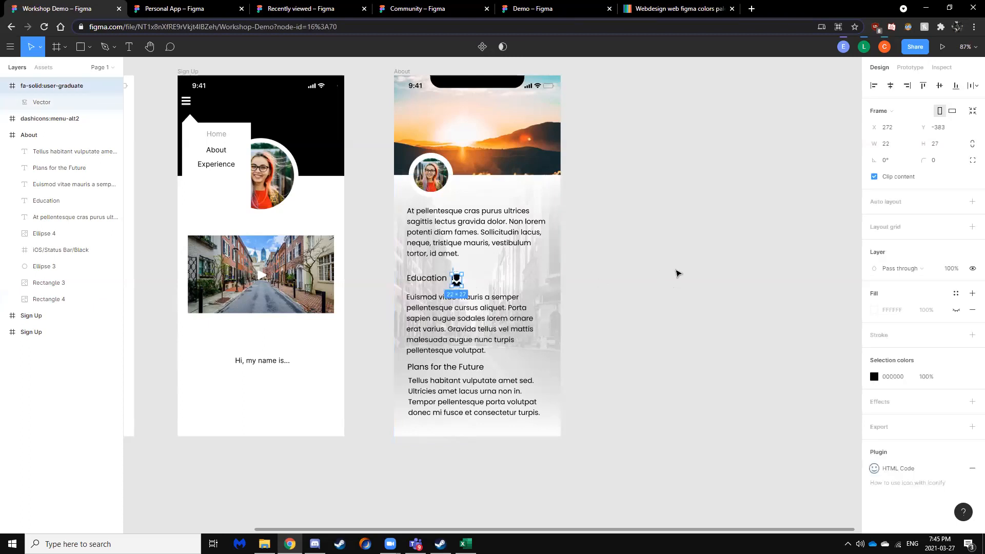
click(677, 273)
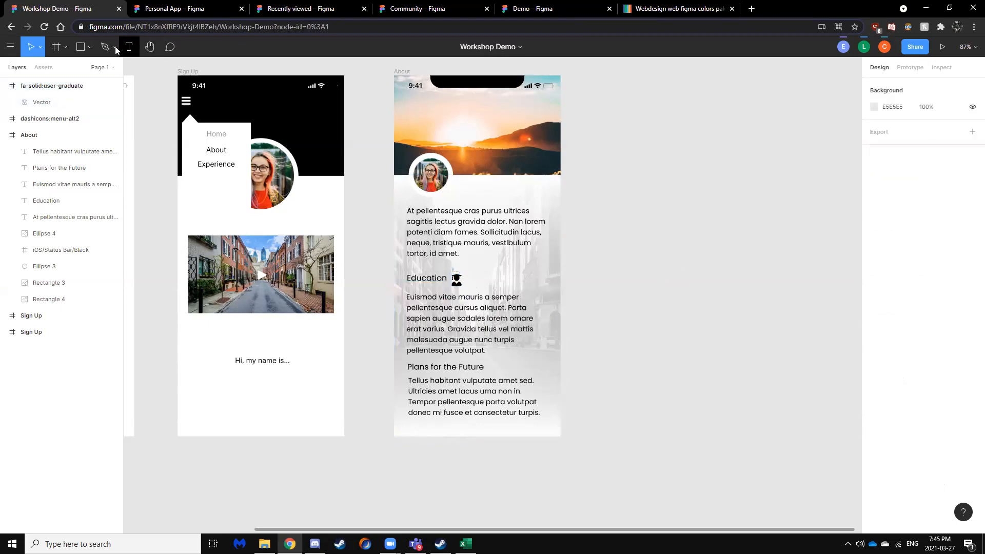
Reopen the Iconify plugin and replace the search term with "stairs" to find matching icons.
right_click(612, 245)
mouse_move(647, 277)
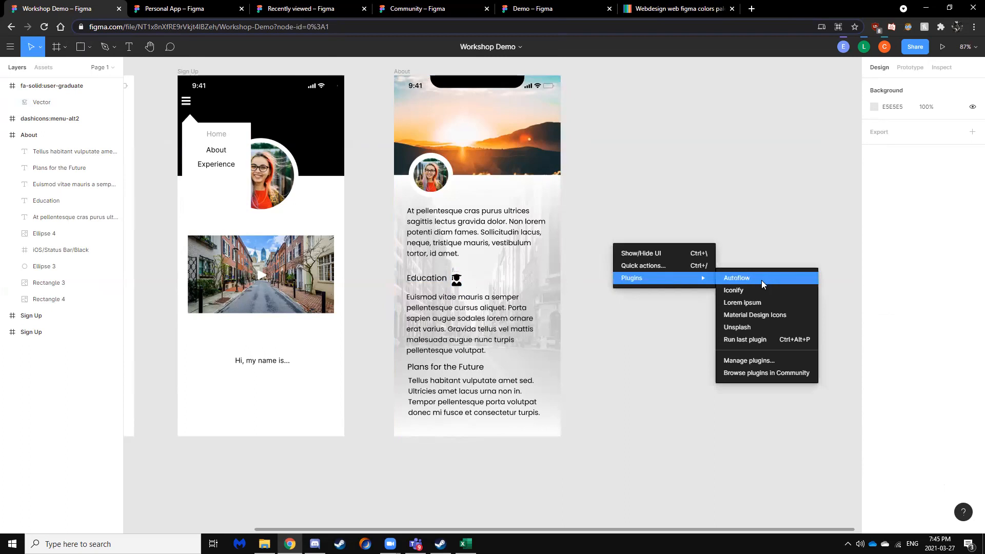
click(751, 291)
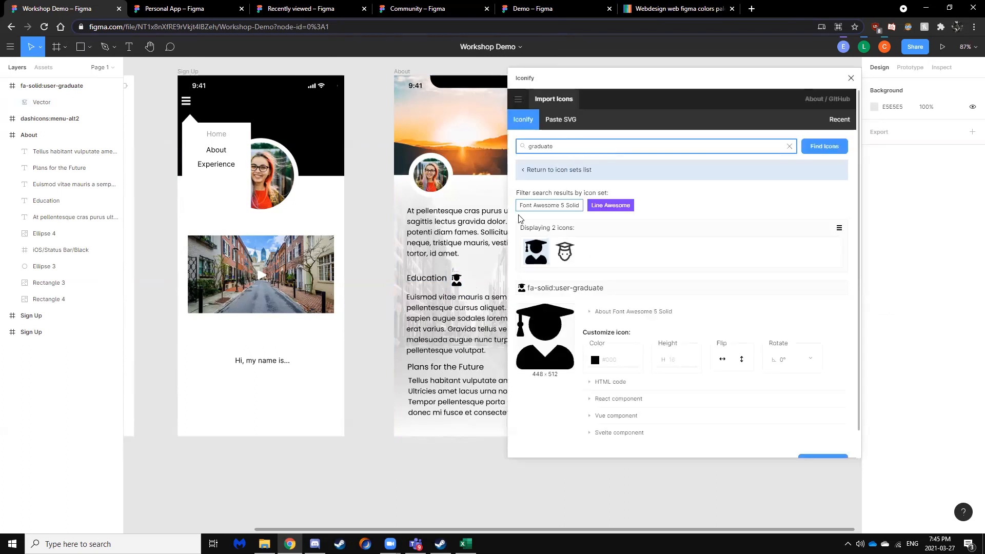
click(457, 277)
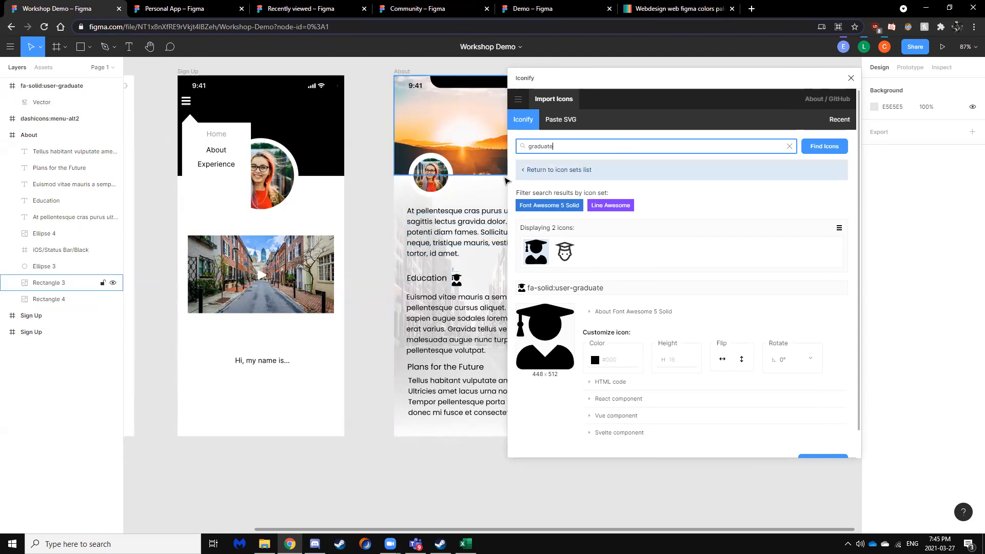
drag(570, 149, 521, 150)
key(BackSpace)
text(sta)
click(815, 148)
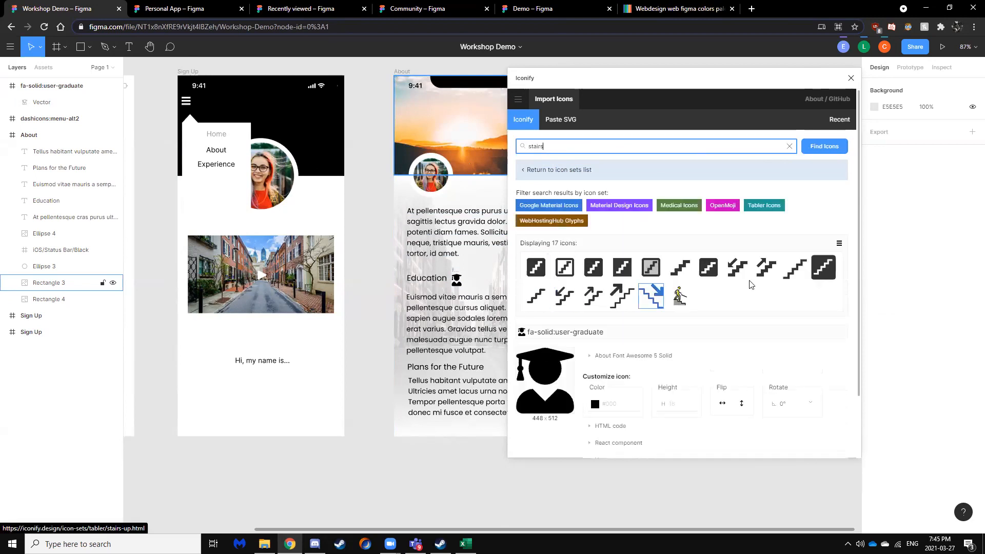
Import the medical-icon:i-stairs icon and place it beside the Plans for the Future heading at about 39 by 35.
click(795, 266)
scroll(809, 420, down, 1)
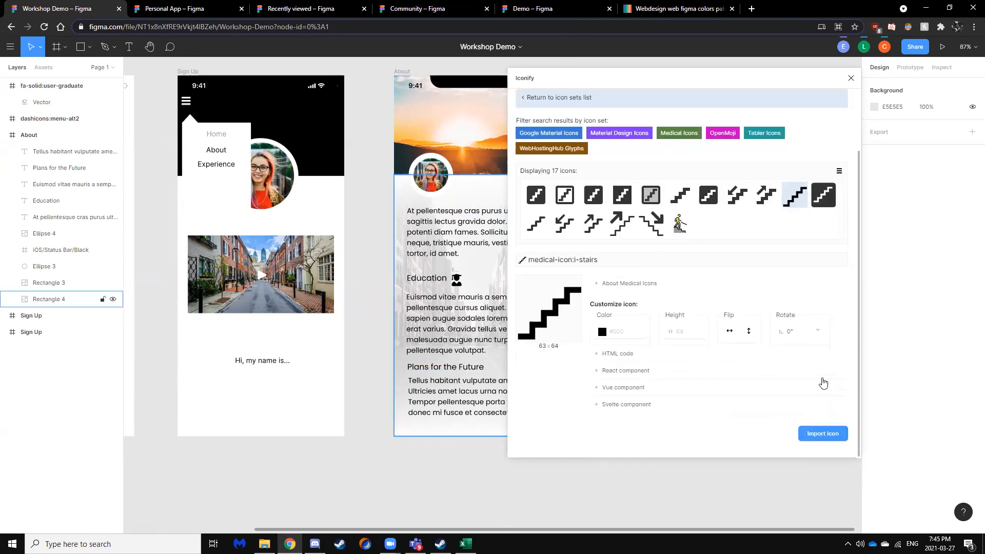
click(823, 436)
drag(506, 281, 498, 368)
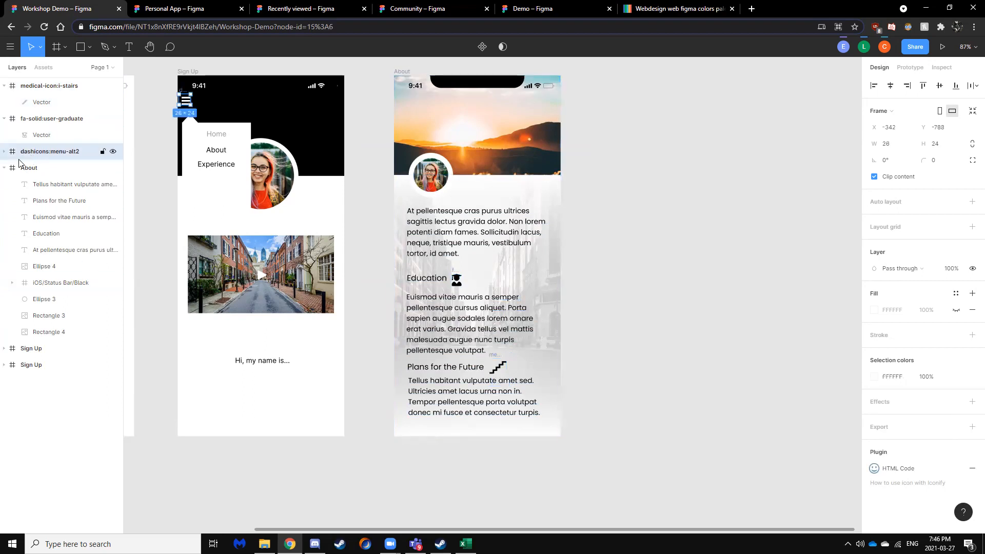
click(41, 135)
click(52, 103)
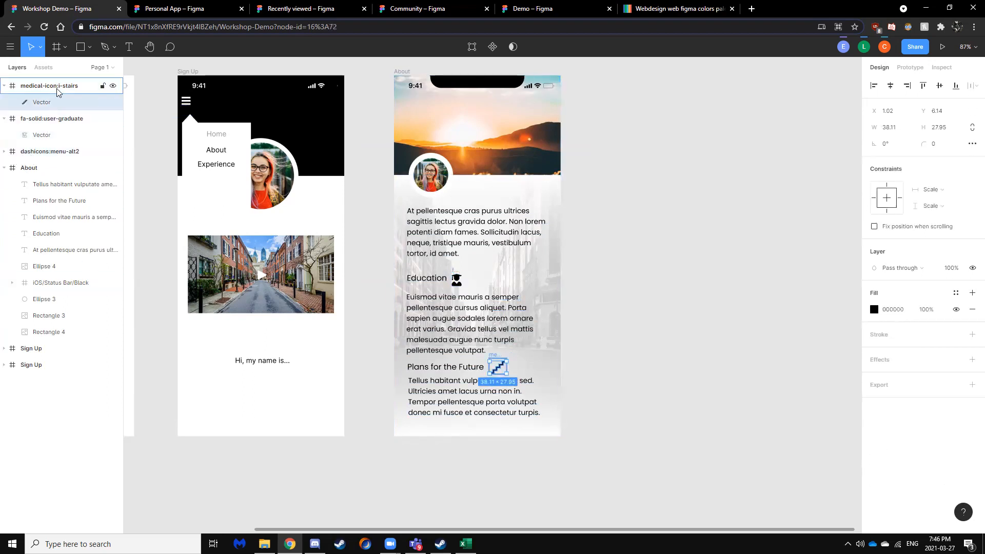
click(55, 88)
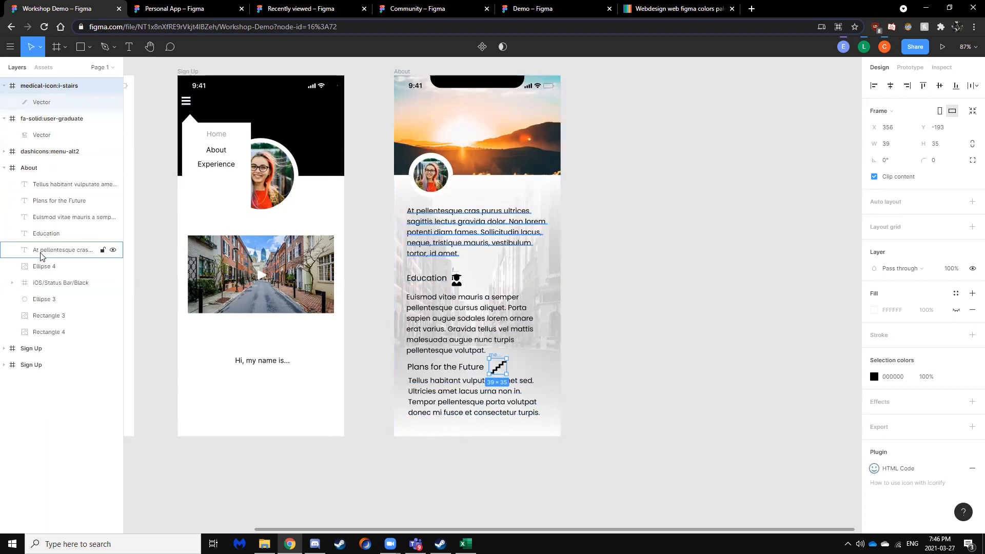
Group the About screen's Ellipse 4, iOS/Status Bar/Black, Ellipse 3 and Rectangle 3 layers.
click(70, 283)
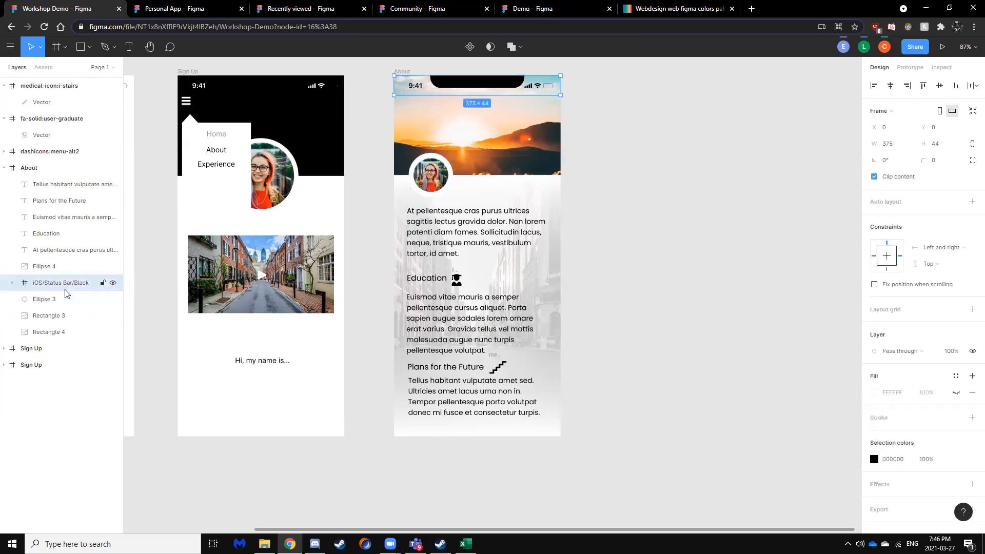
click(51, 317)
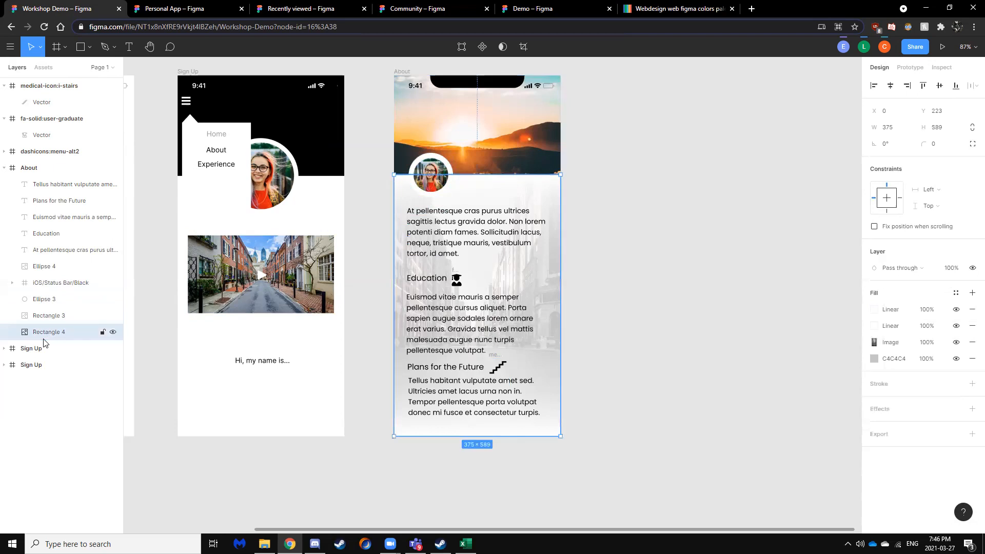
shift+click(60, 302)
shift+click(66, 288)
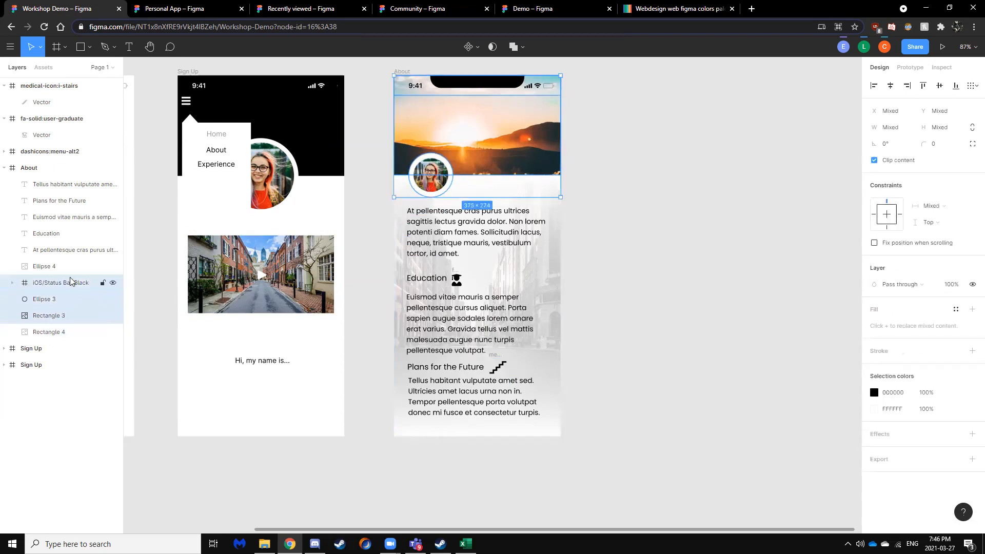
click(70, 271)
shift+click(62, 284)
shift+click(57, 302)
shift+click(51, 316)
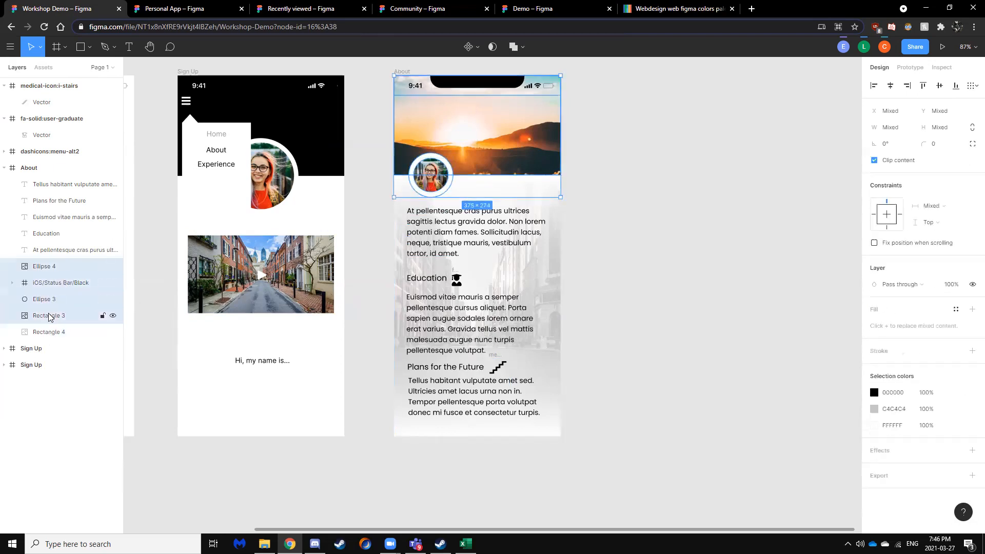
right_click(64, 287)
click(115, 314)
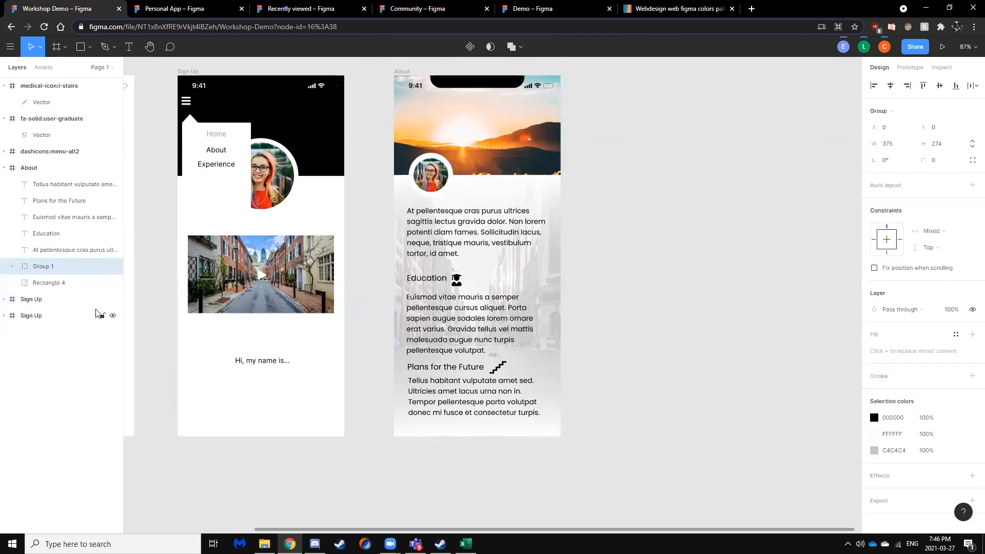
Rename the new group of top image, status bar and profile photo layers as Header.
click(13, 266)
click(14, 266)
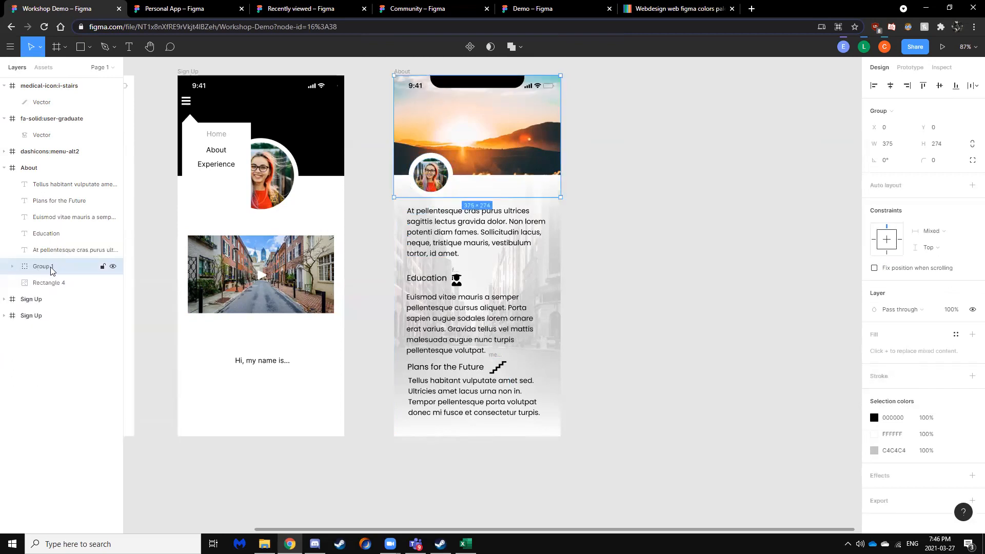
right_click(50, 267)
click(86, 350)
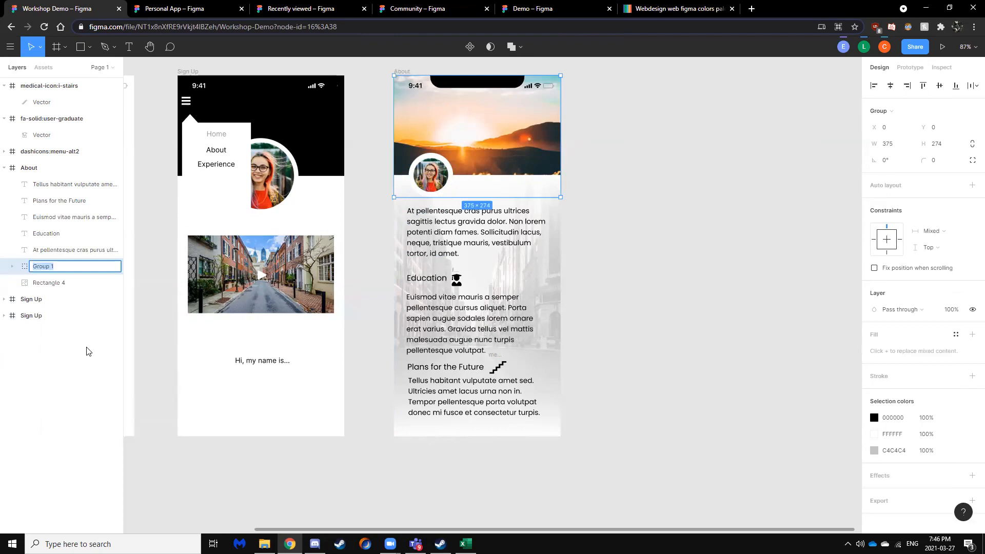
text(Header)
key(Return)
Group Rectangle 4 with all the About text layers, and move that group below Header in the layer order.
click(69, 282)
shift+click(67, 253)
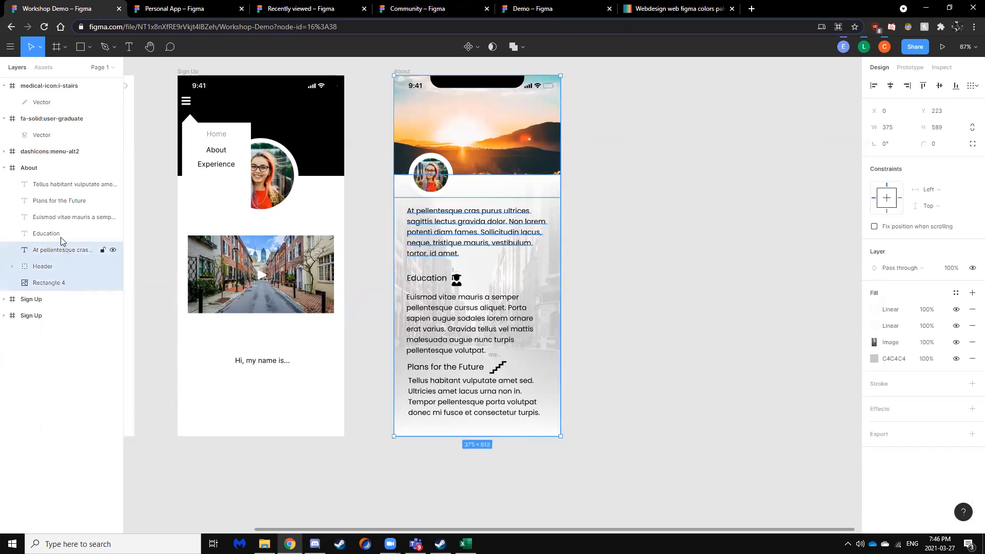
shift+click(42, 267)
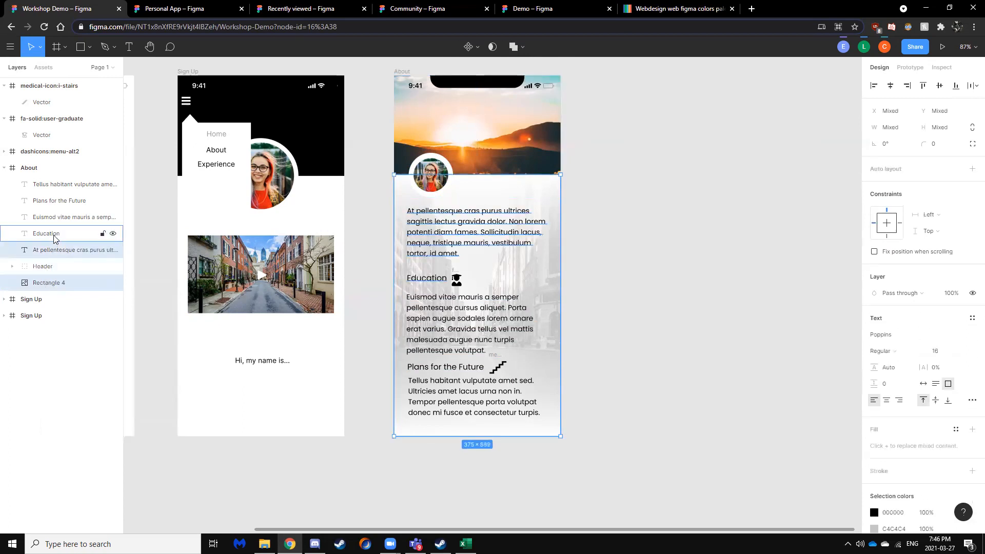
shift+click(56, 234)
shift+click(56, 218)
shift+click(56, 201)
shift+click(55, 185)
right_click(47, 203)
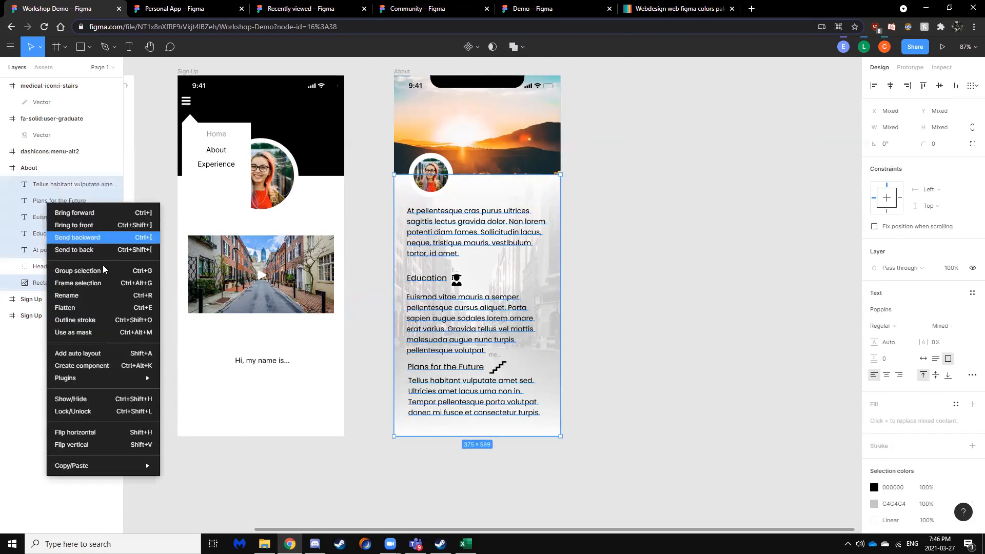
click(103, 270)
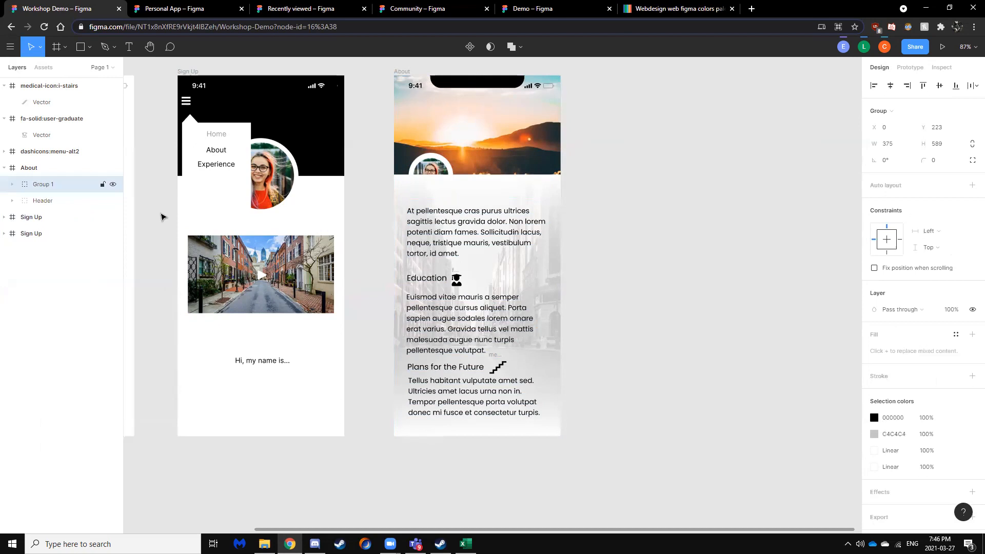
drag(62, 186, 61, 207)
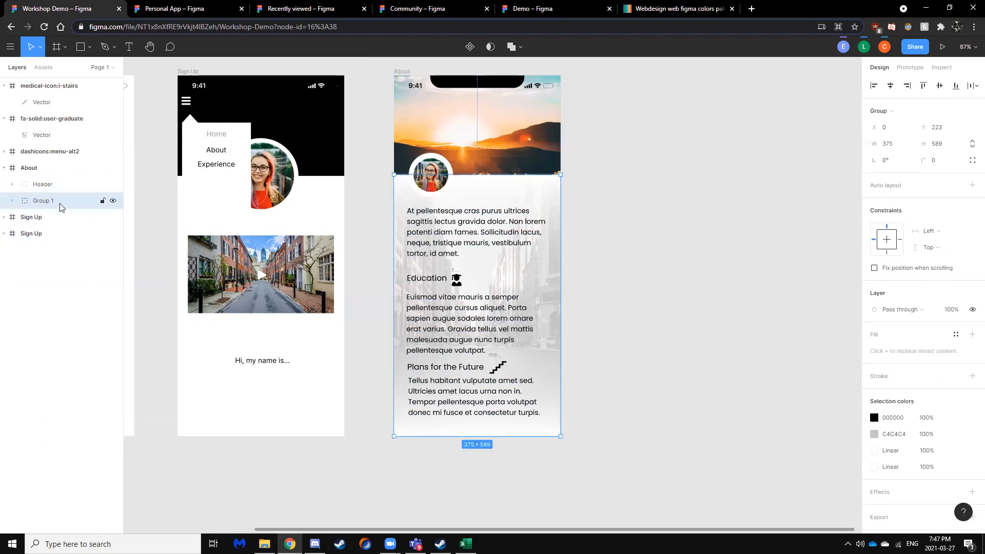
Rename the group of About text and background photo as Body.
right_click(47, 204)
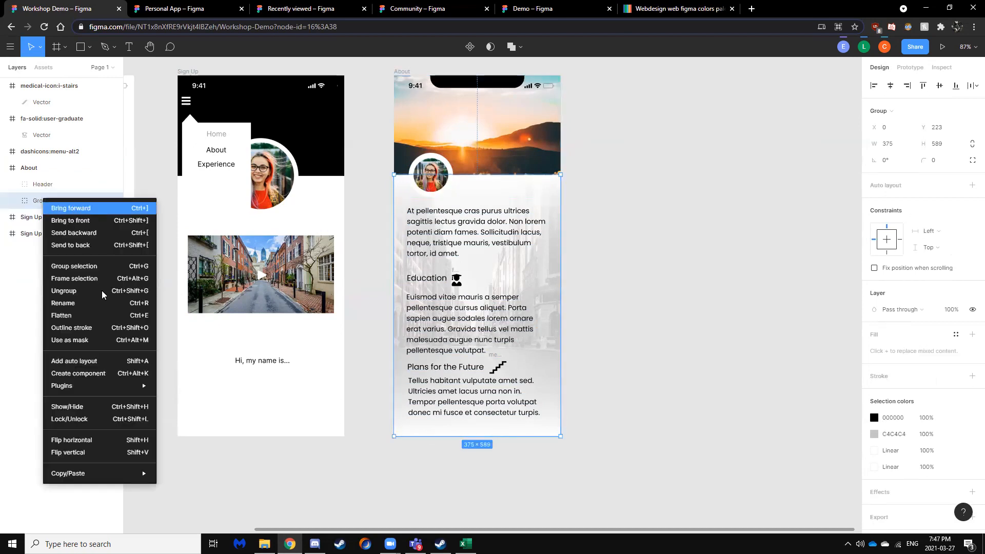
click(97, 308)
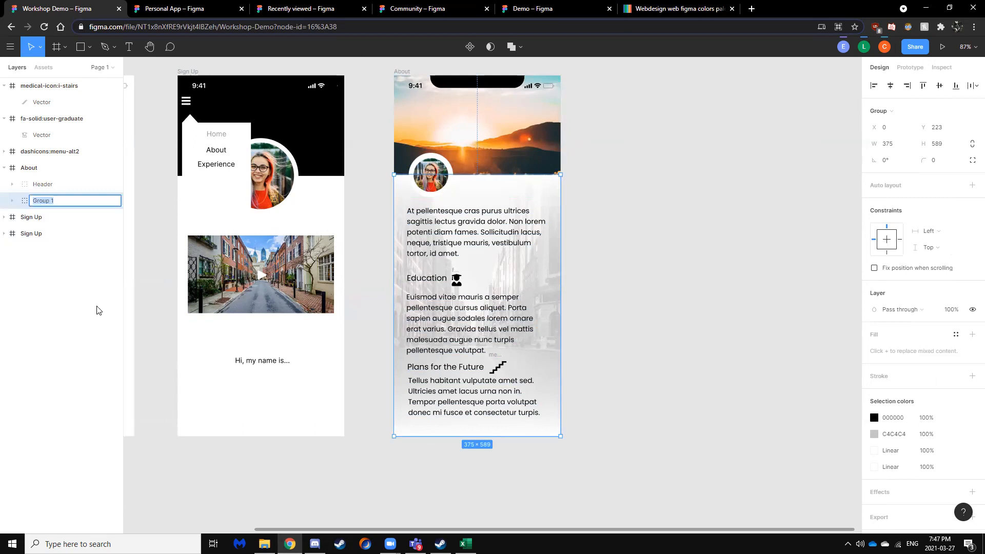
key(BackSpace)
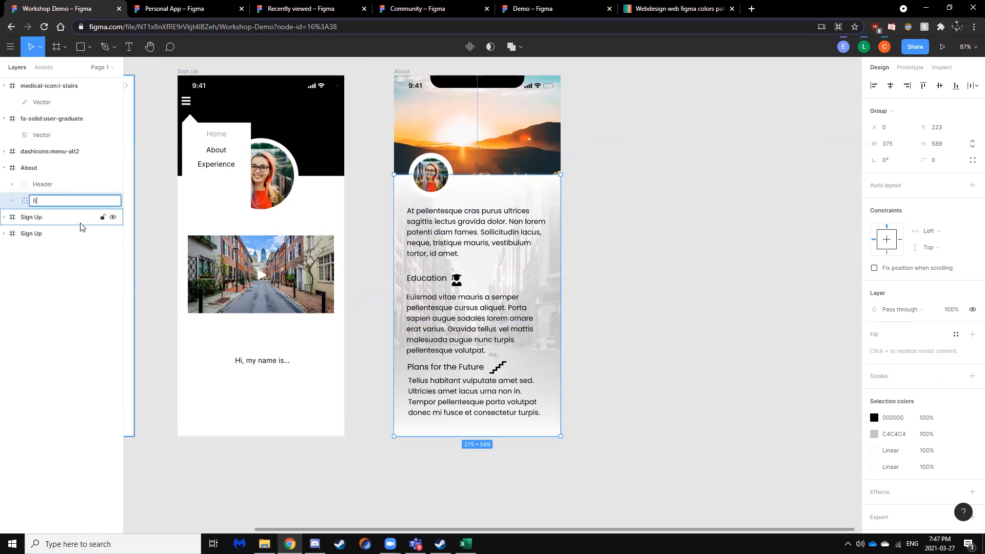
key(Return)
click(752, 216)
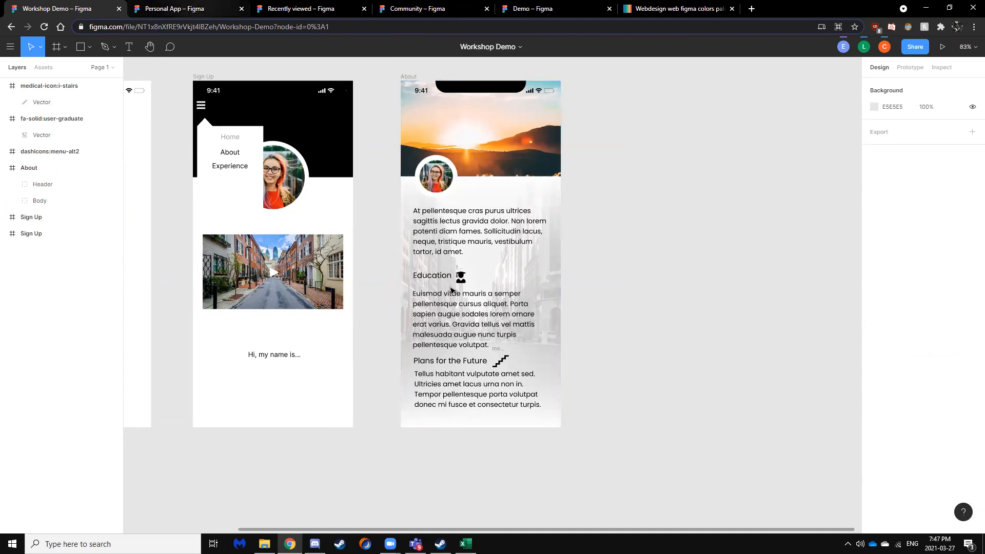
Duplicate the Sign Up screen's white menu icon onto the About screen's top image below the clock, and move it into the Header group.
key(ctrl+Tab)
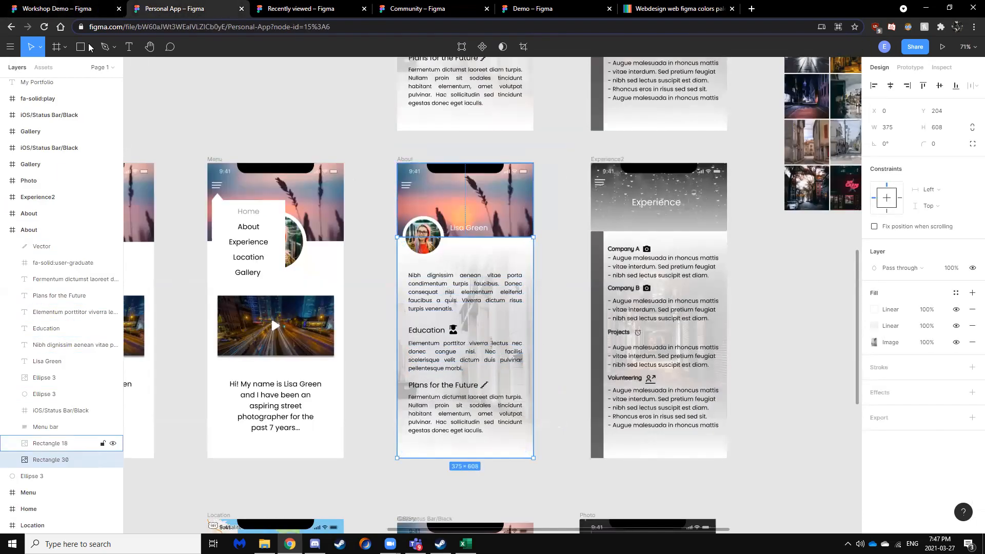
click(56, 9)
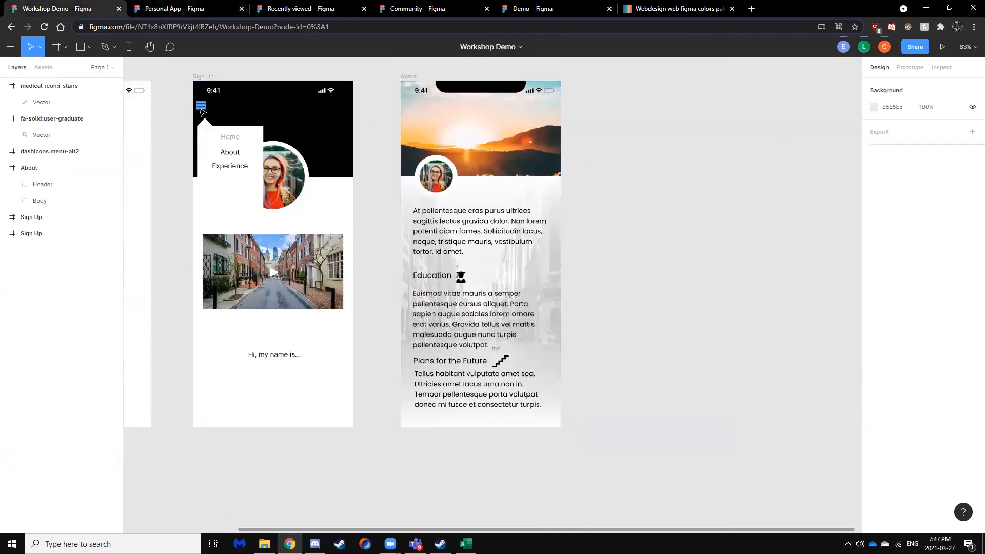
double_click(201, 106)
key(ctrl+v)
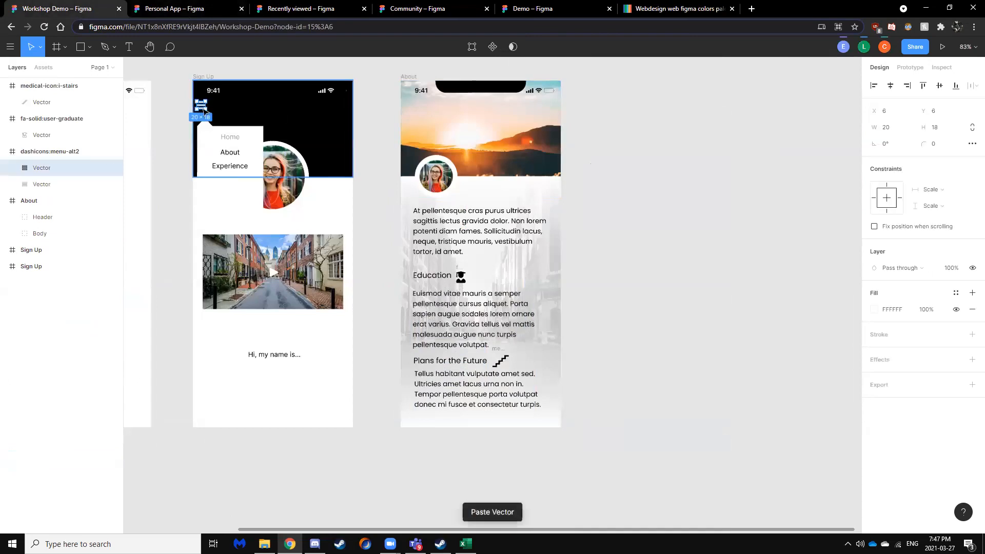
drag(203, 109, 416, 108)
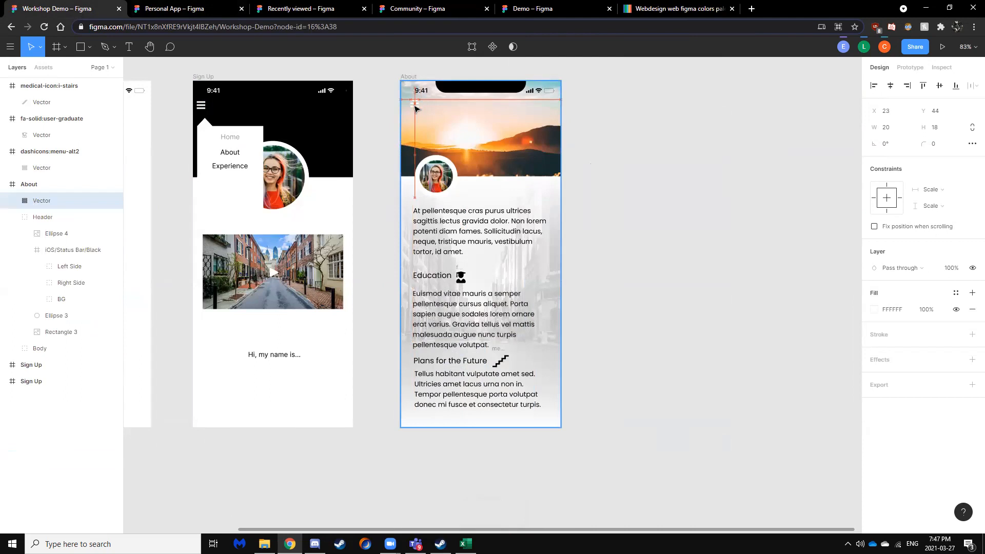
drag(38, 206, 50, 227)
click(587, 251)
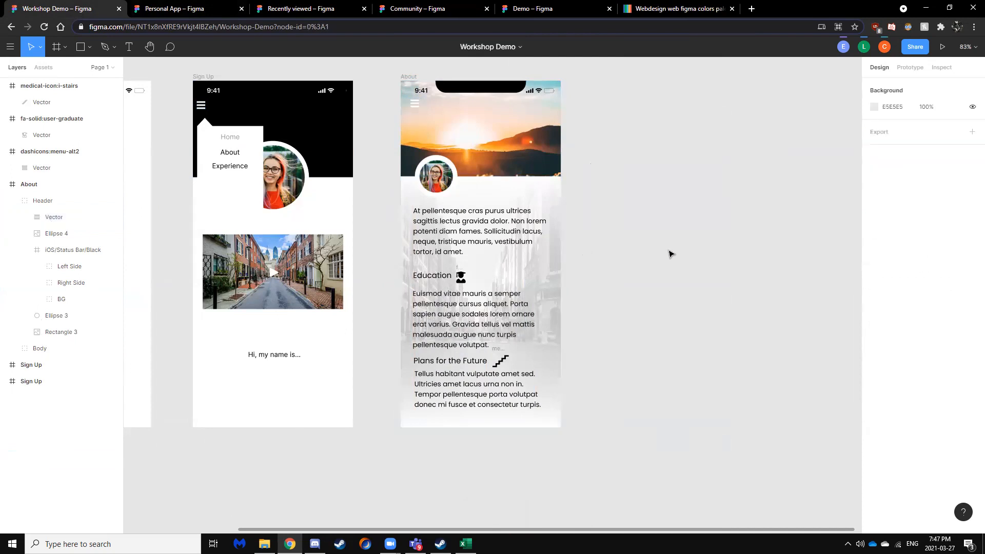
scroll(562, 298, down, 1)
scroll(561, 297, up, 3)
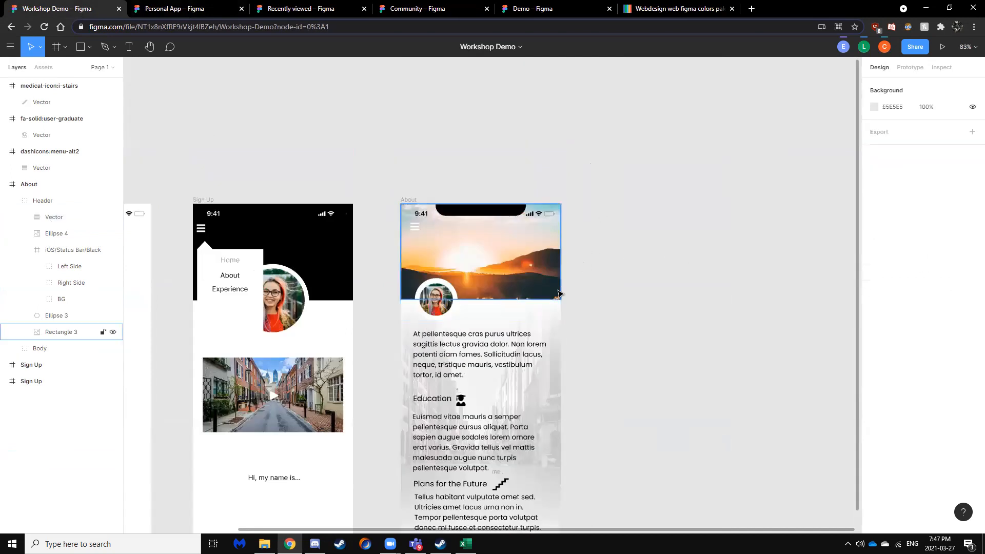
scroll(561, 295, down, 1)
scroll(561, 303, down, 2)
scroll(586, 322, down, 1)
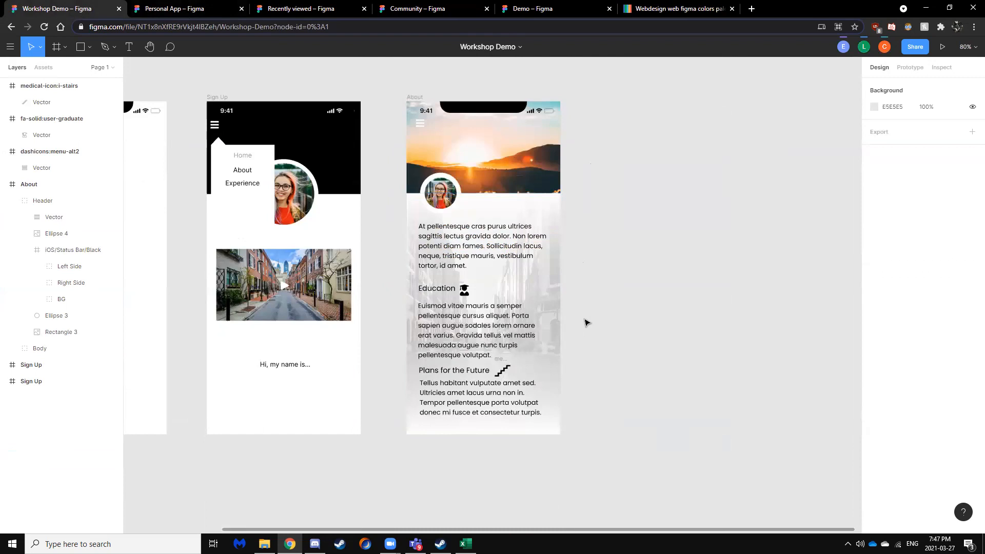
scroll(572, 331, up, 1)
mouse_move(315, 544)
mouse_move(390, 544)
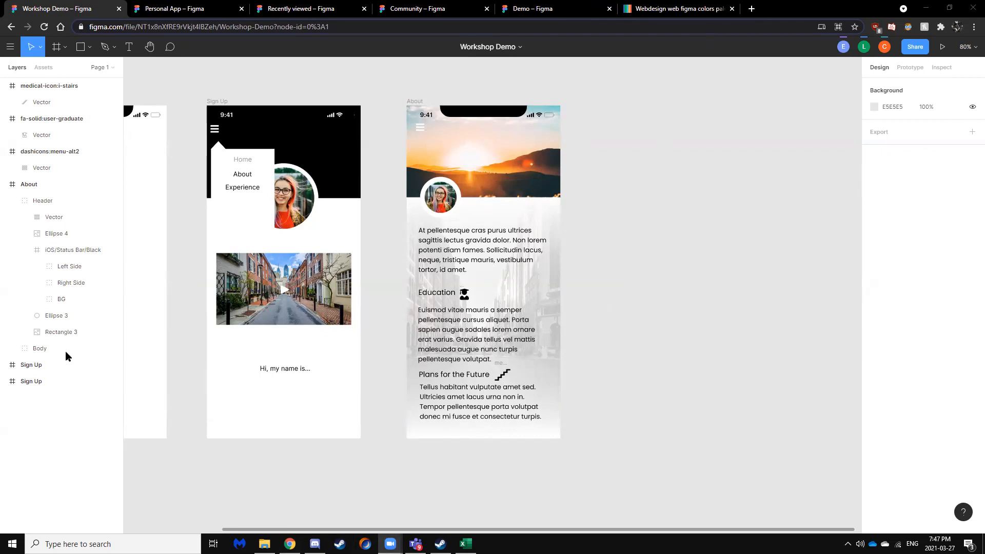
click(797, 399)
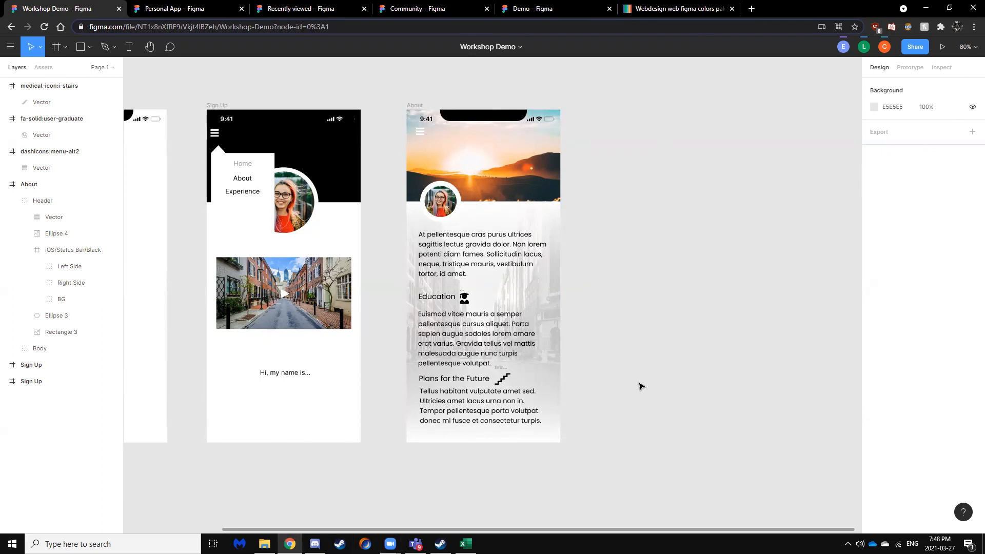
Switch to the Personal App design and examine its Experience screen as a reference.
scroll(629, 369, down, 1)
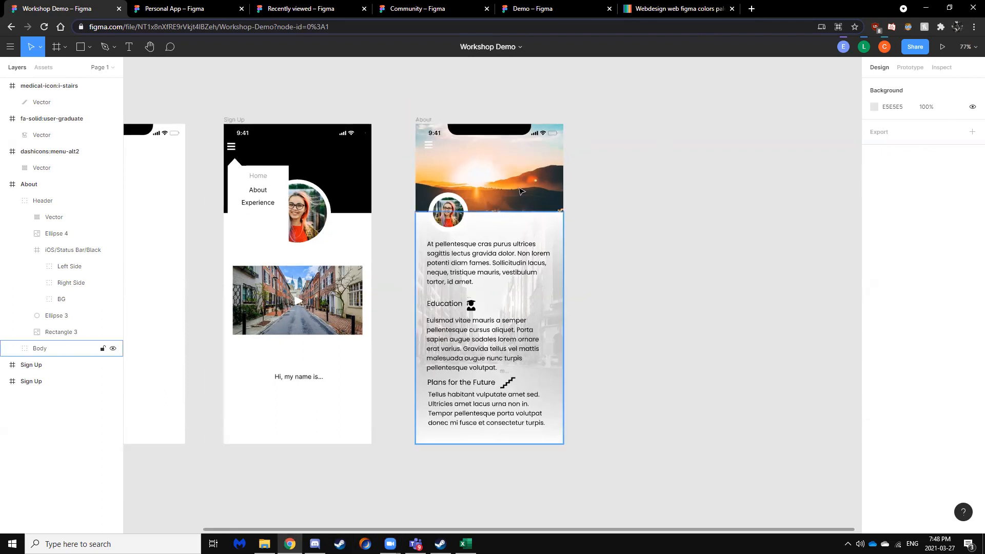
click(213, 10)
scroll(585, 227, up, 2)
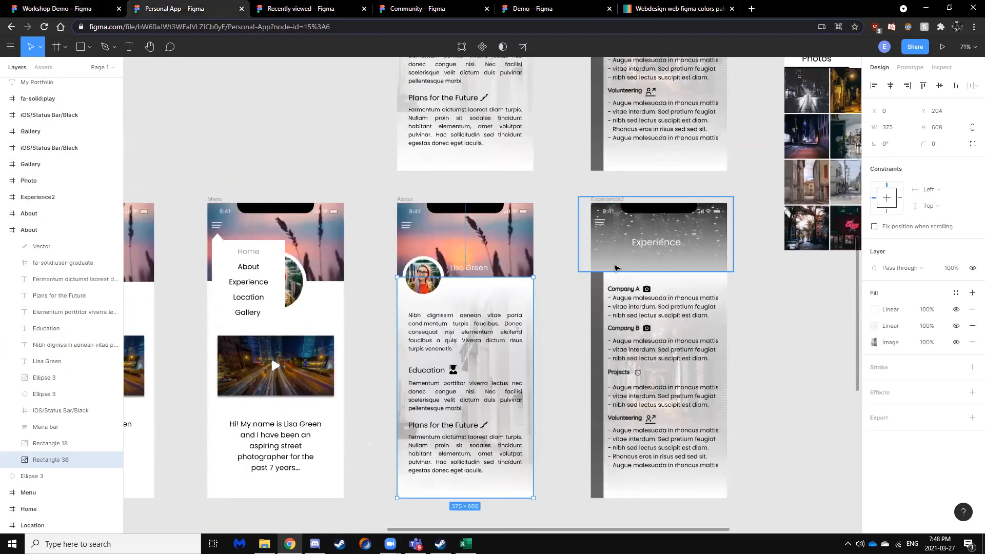
Switch from the Personal App design back to the Workshop Demo file and reload it.
scroll(616, 200, down, 2)
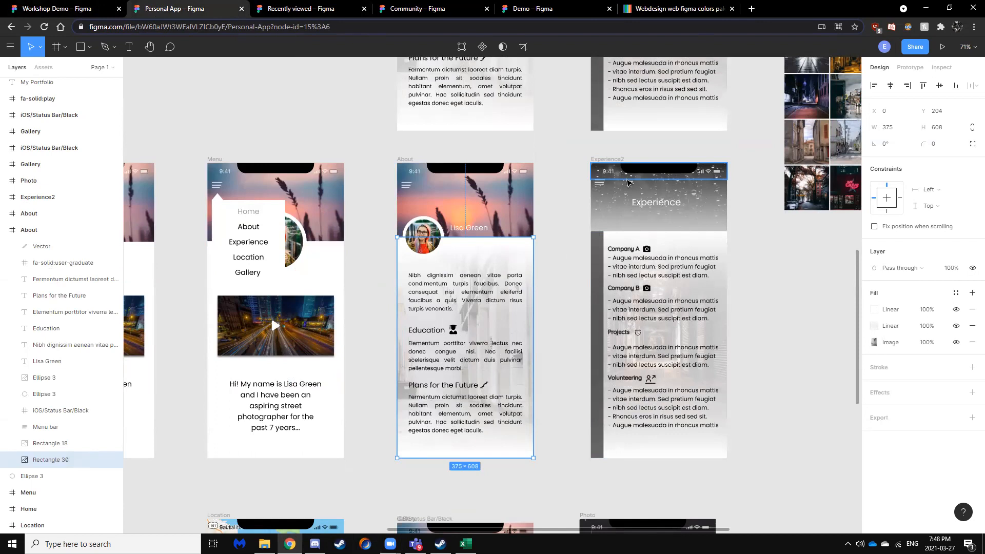
scroll(557, 201, down, 1)
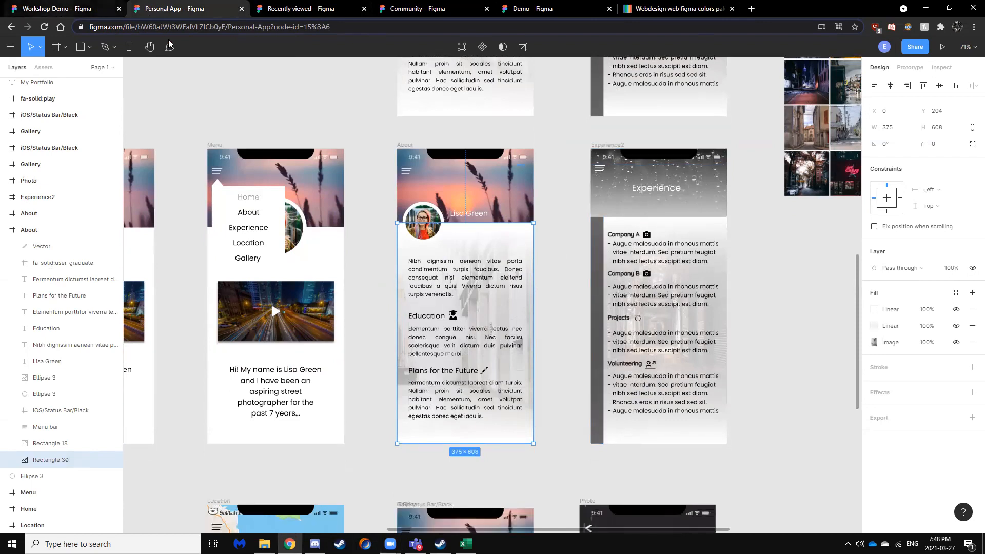
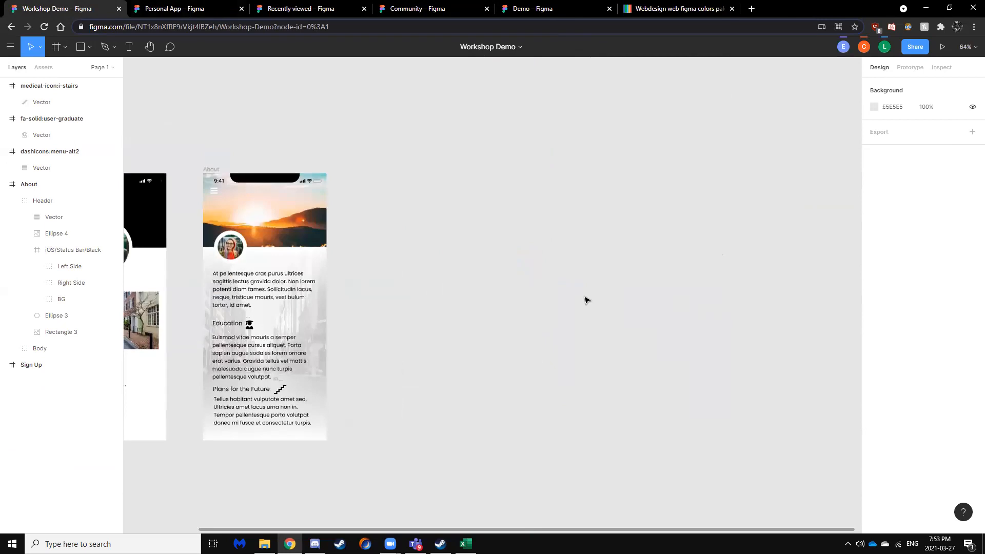
key(F5)
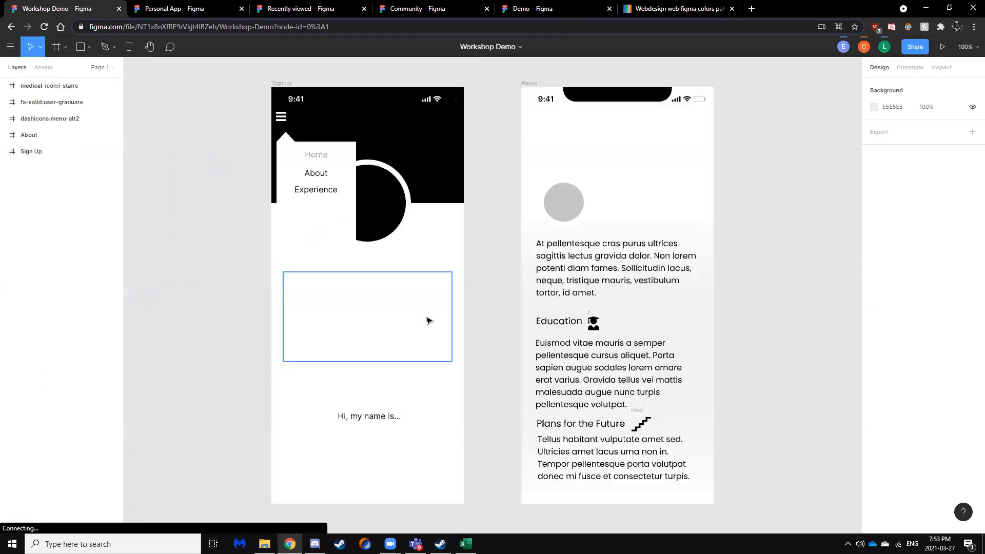
scroll(588, 347, down, 5)
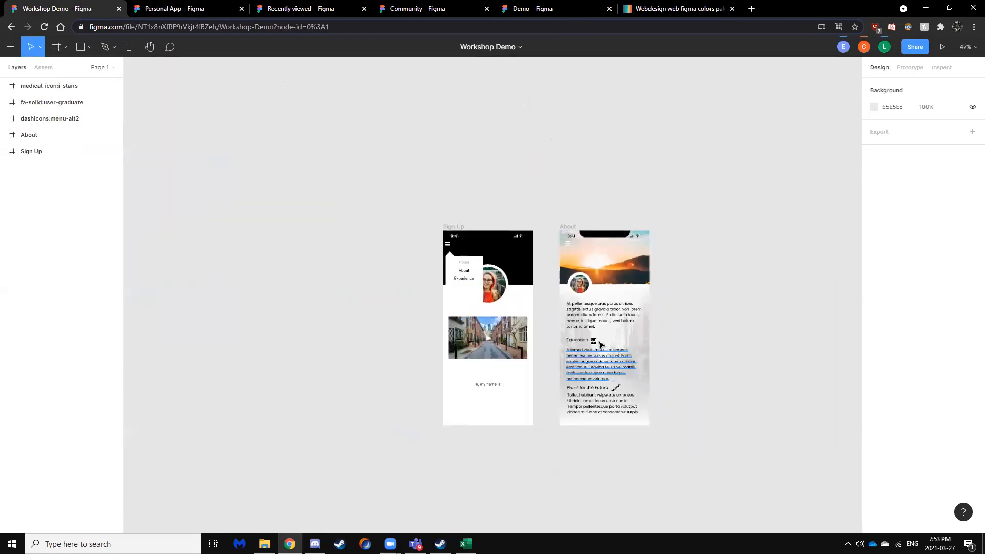
scroll(706, 380, up, 2)
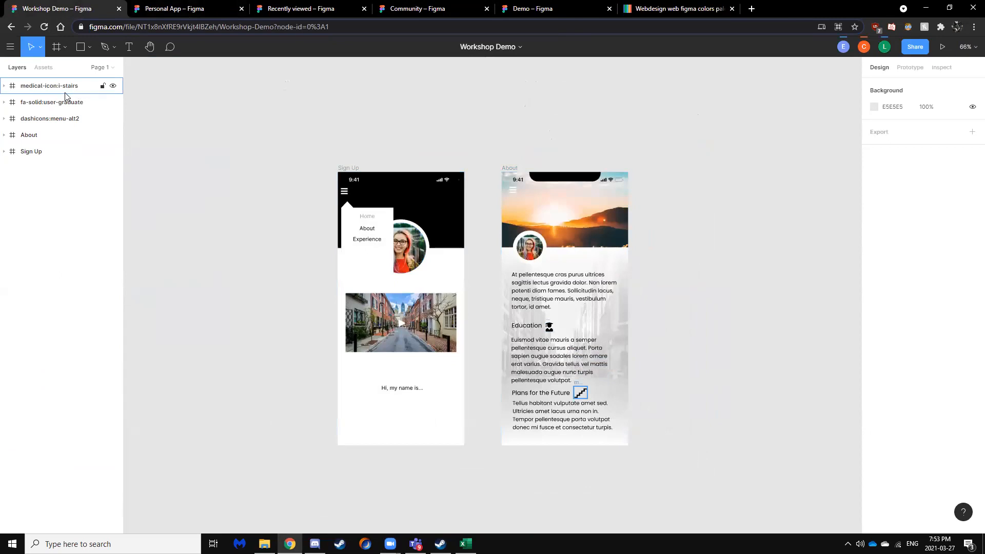
Try to move the stairs and graduate icon layers below Body in the About frame.
click(5, 134)
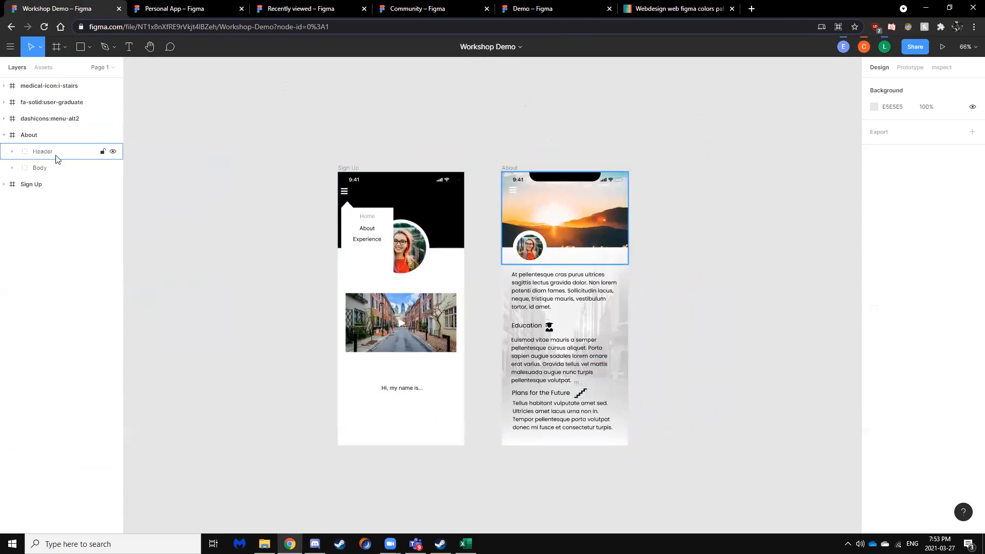
click(36, 87)
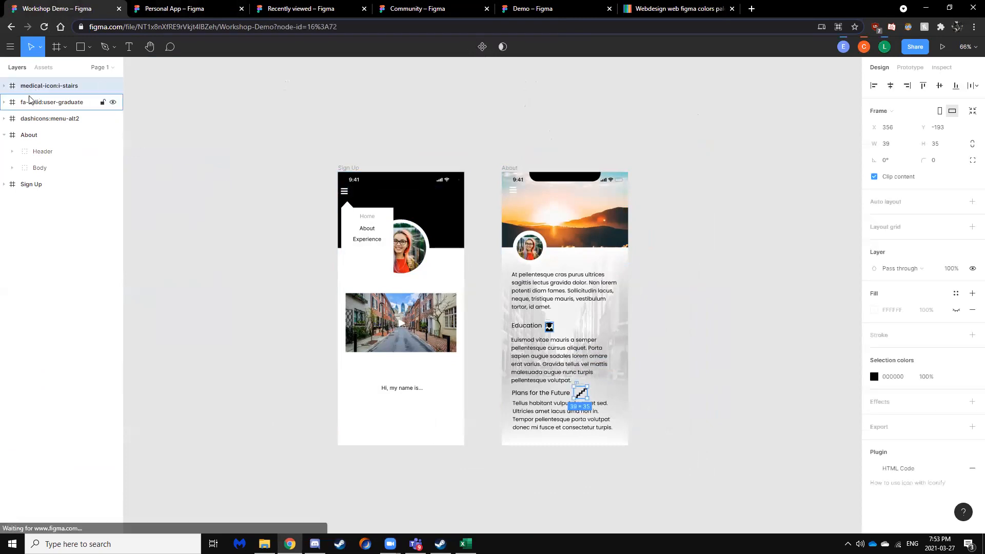
drag(38, 149, 43, 176)
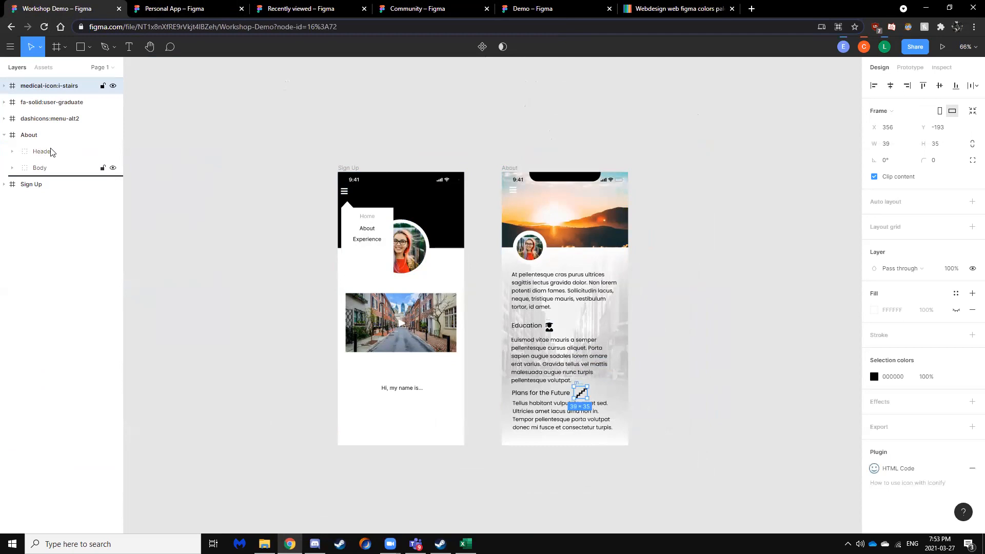
drag(59, 88, 55, 175)
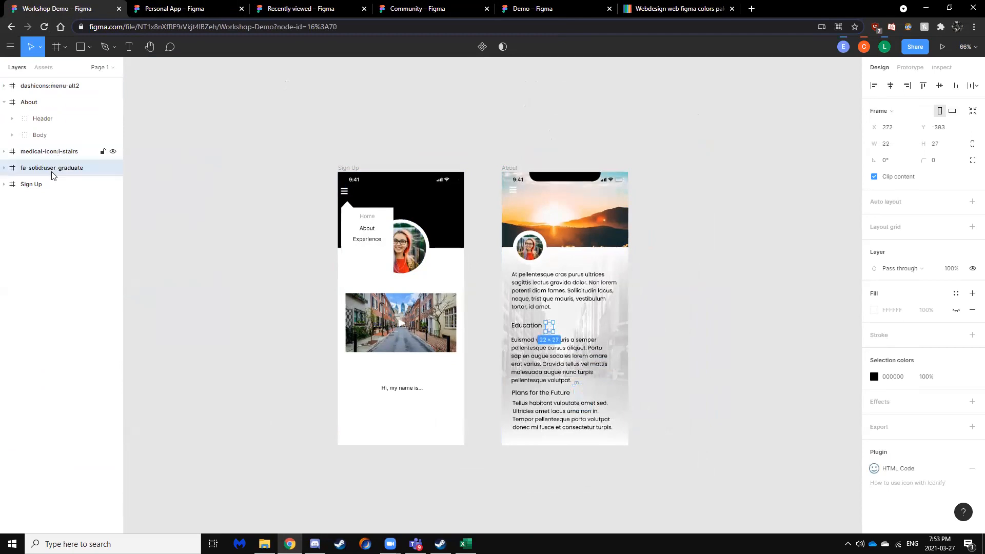
click(6, 103)
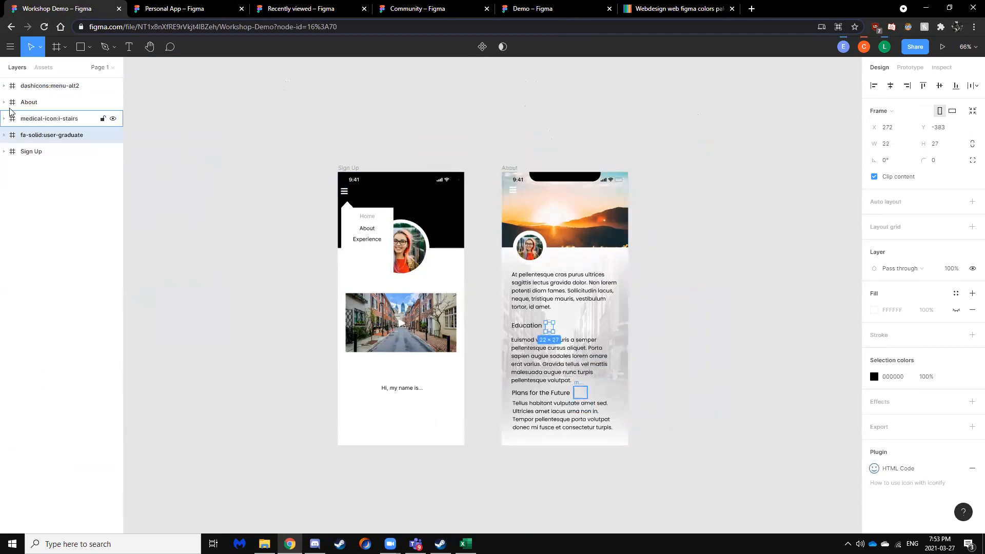
Nest the stairs and graduate icon layers inside the About frame, above its Header group.
click(4, 103)
click(35, 152)
drag(34, 152, 48, 116)
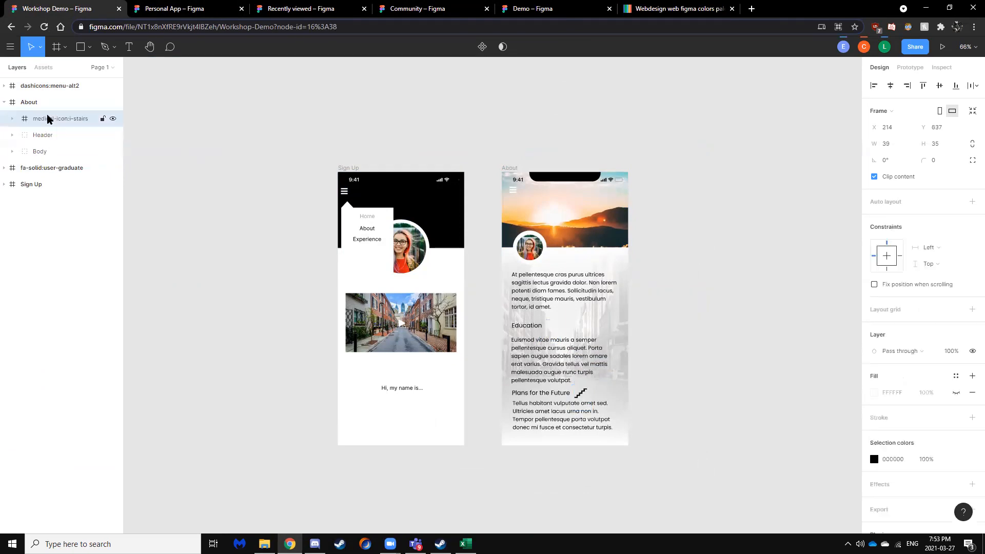
drag(49, 167, 49, 130)
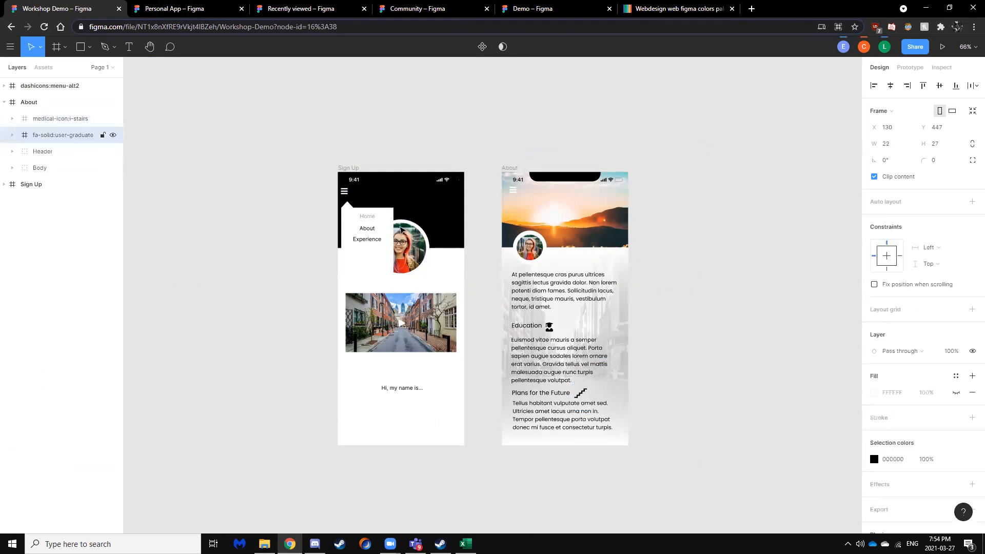
click(5, 102)
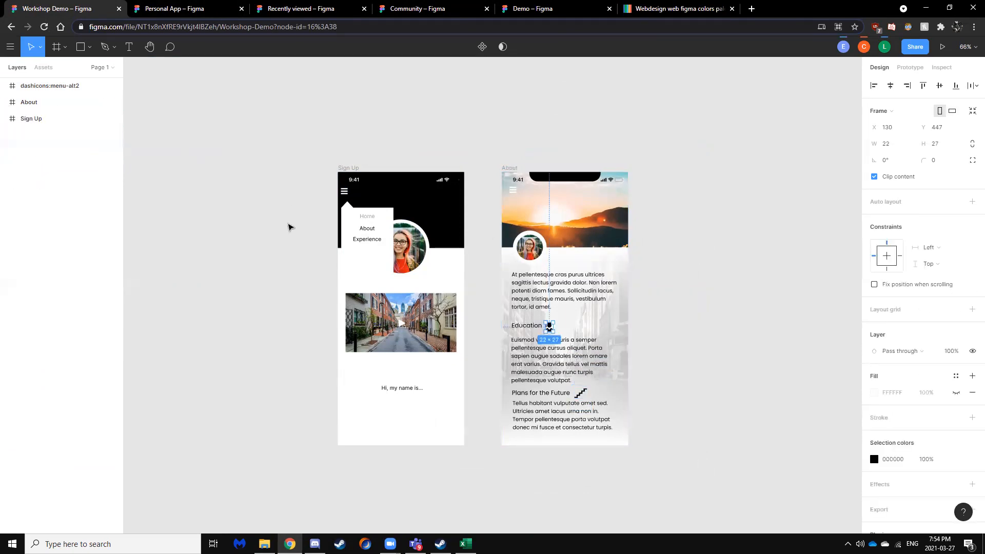
click(240, 236)
Duplicate the whole About frame as a third screen beside the original.
scroll(601, 283, down, 1)
scroll(715, 338, up, 2)
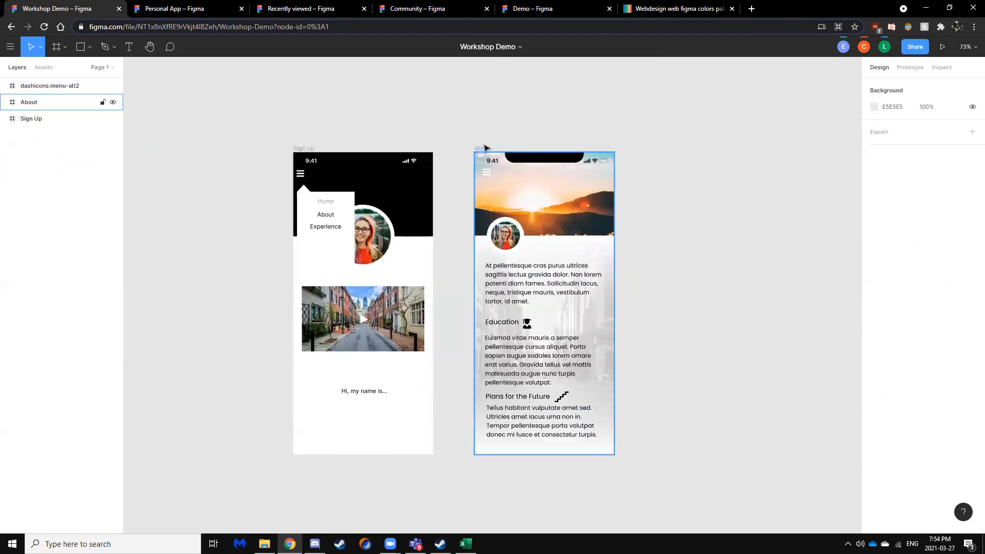
scroll(676, 339, up, 1)
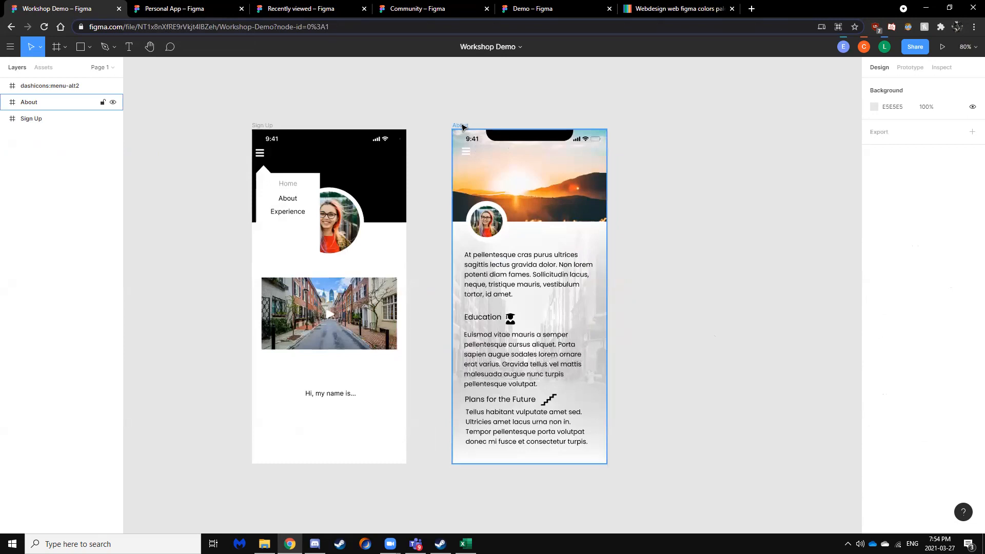
click(462, 127)
key(ctrl+c)
click(679, 185)
key(ctrl+v)
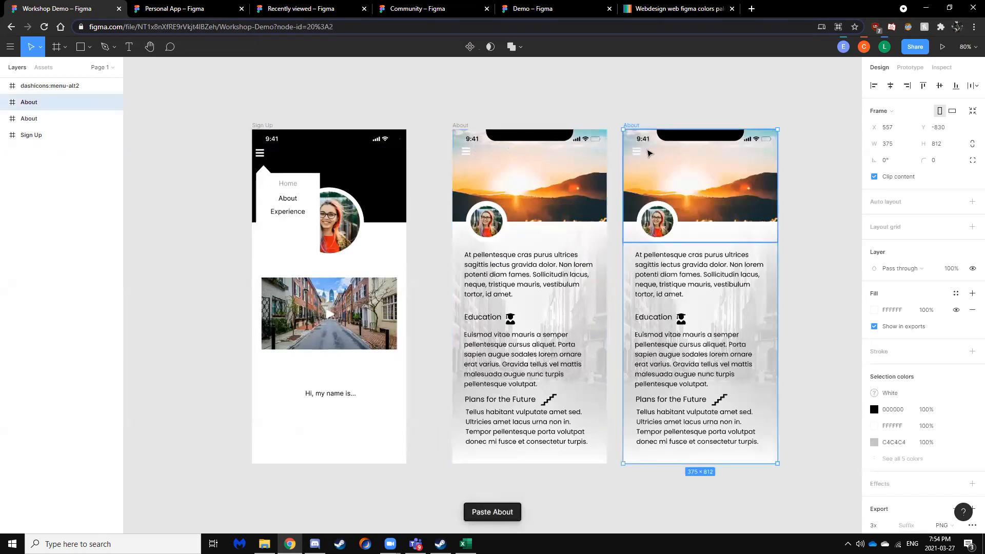
click(688, 165)
drag(664, 169, 674, 204)
key(ctrl+z)
Delete the header, body and icons from the duplicated About frame to leave it blank.
click(686, 258)
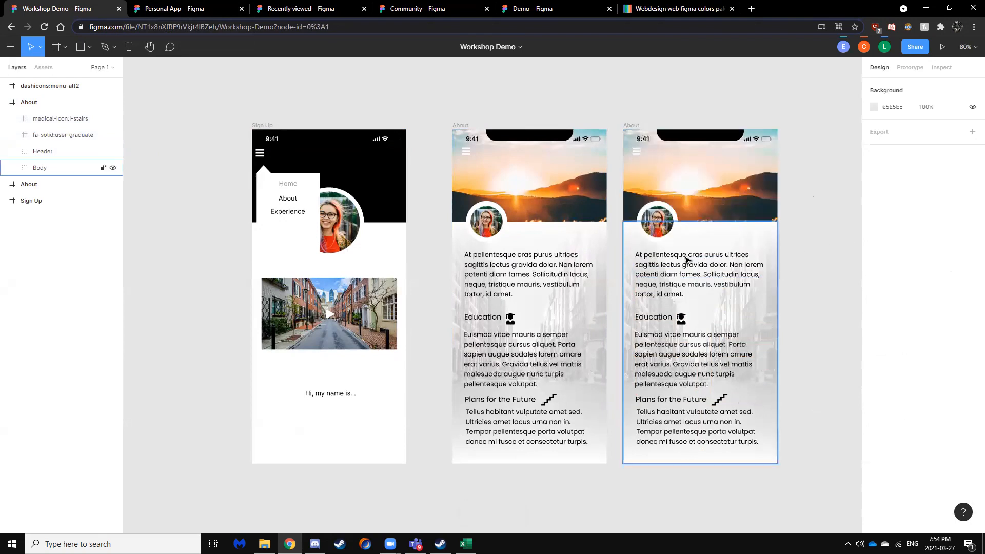
key(Delete)
drag(733, 417, 648, 167)
key(Delete)
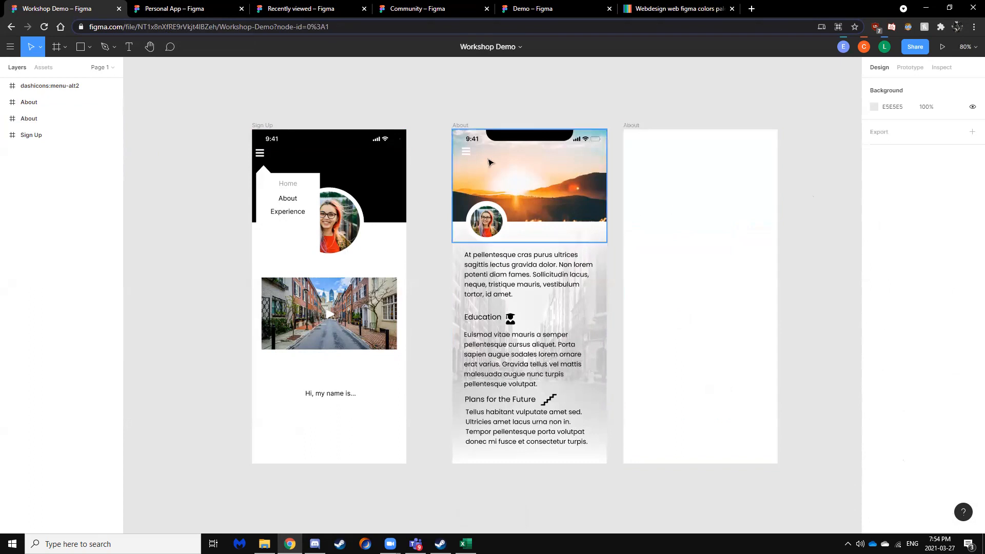
Copy the iOS/Status Bar/Black layer from the Sign Up screen onto the top edge of the blank About copy.
click(463, 139)
click(5, 119)
click(4, 86)
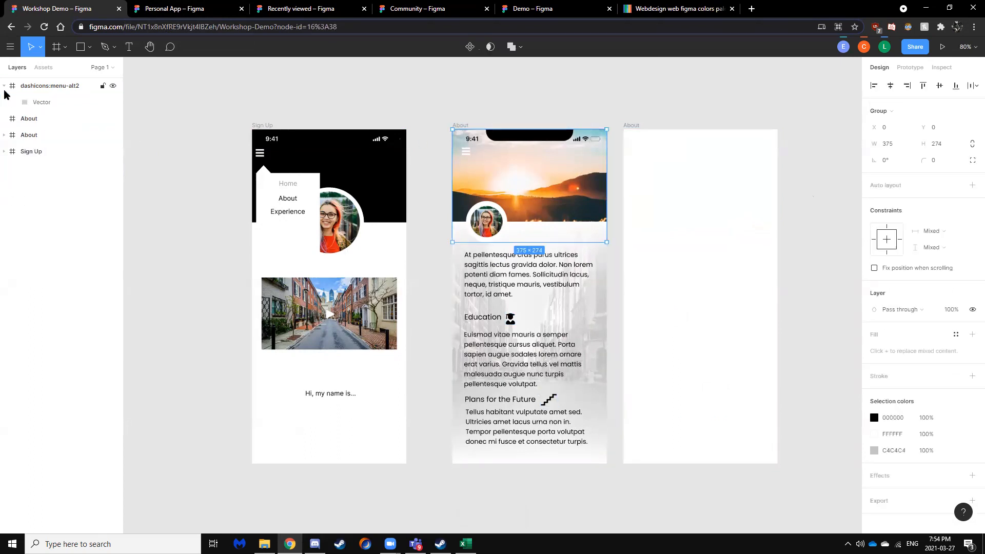
click(4, 151)
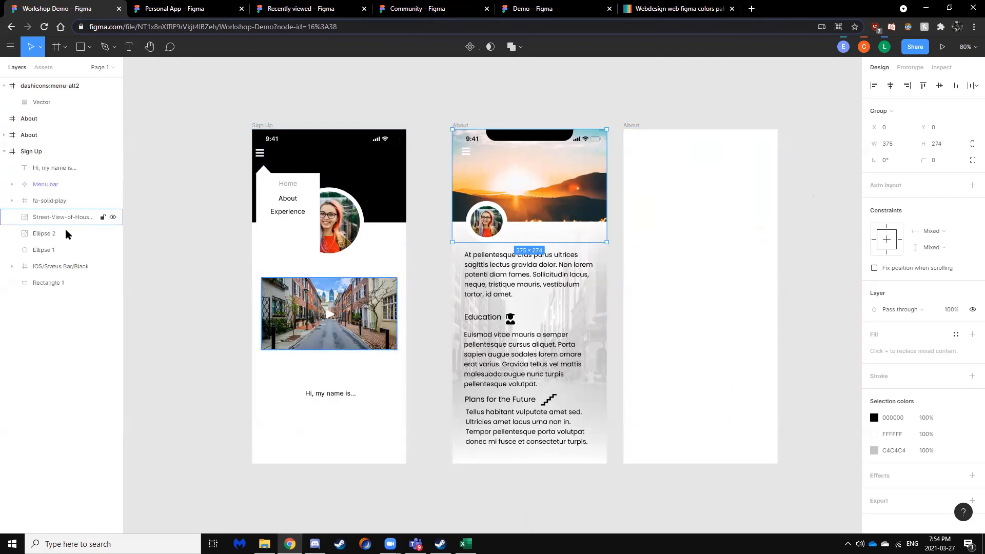
click(60, 262)
key(ctrl+v)
drag(316, 140, 695, 143)
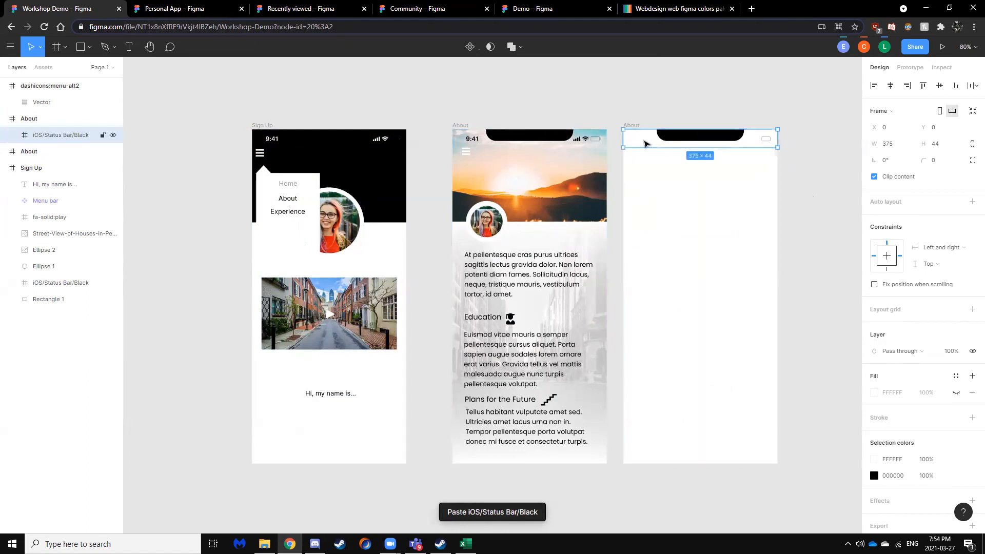
double_click(646, 144)
click(803, 174)
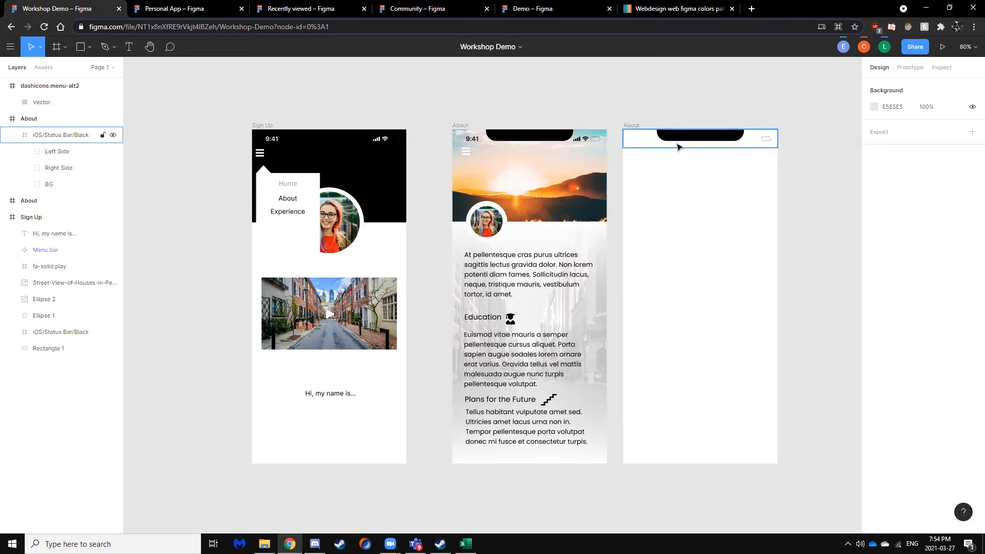
Draw a 375 × 223 rectangle across the top of the blank About copy.
click(89, 46)
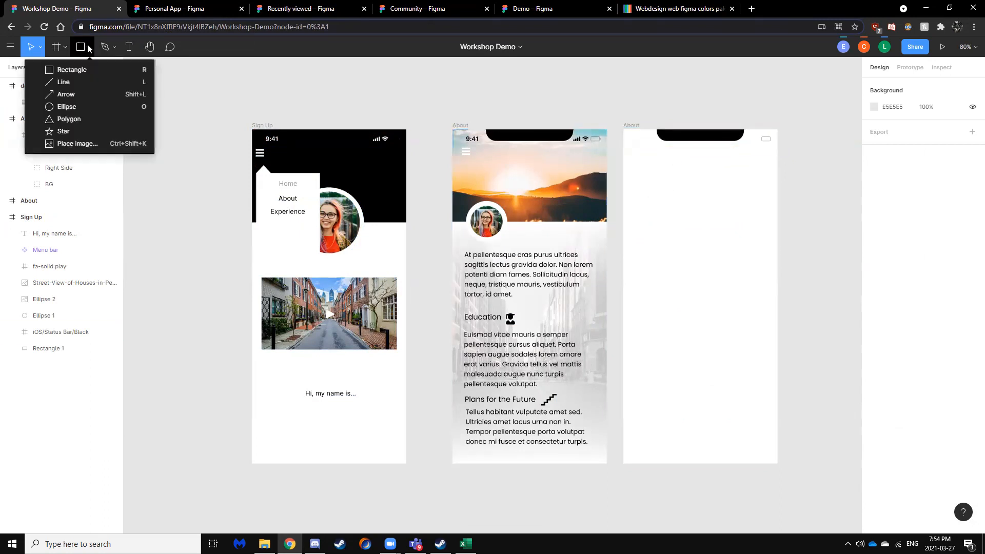
click(51, 70)
mouse_move(624, 129)
mouse_down()
mouse_move(759, 224)
mouse_move(776, 210)
mouse_move(778, 221)
mouse_up()
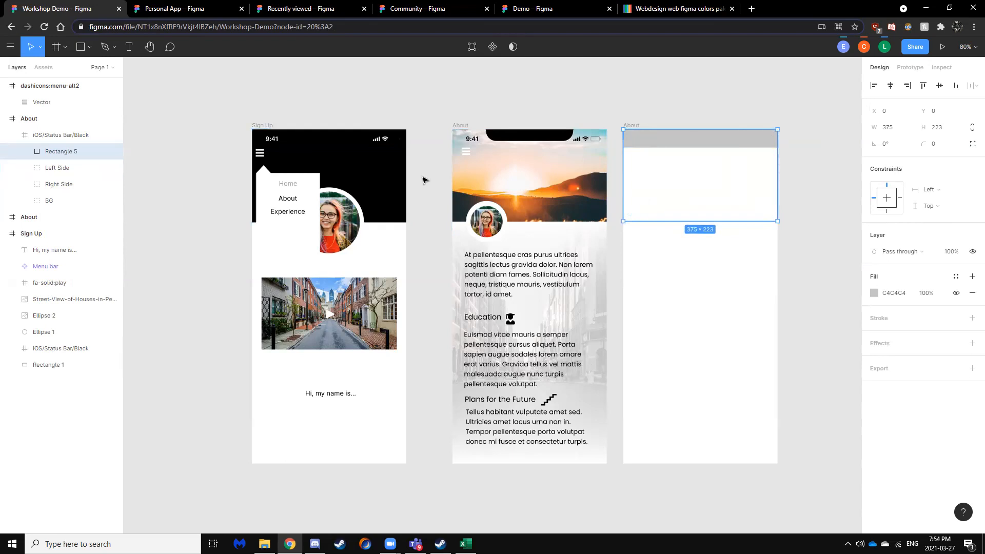
Search the Unsplash plugin for "rain" and fill the new rectangle with the blue raindrop window photo.
right_click(683, 173)
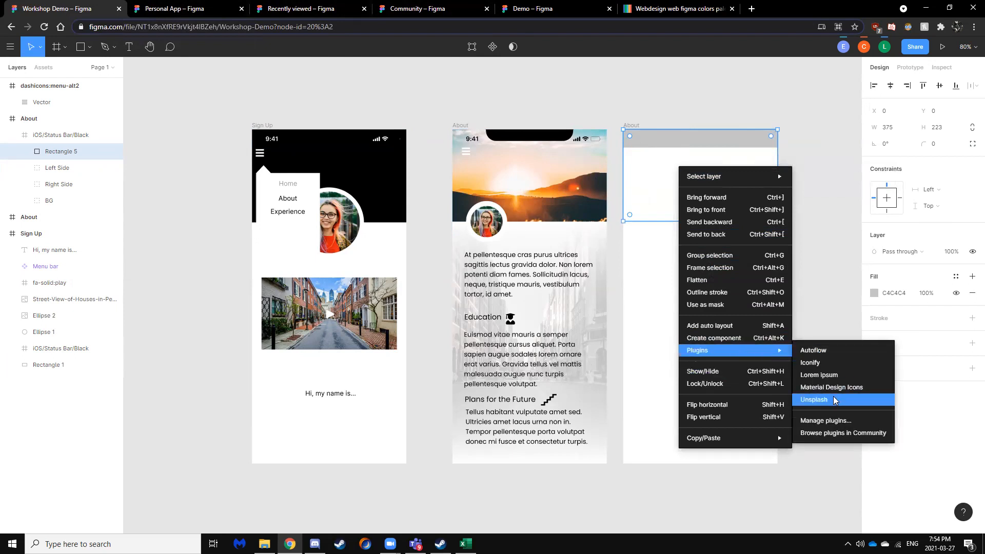
click(834, 400)
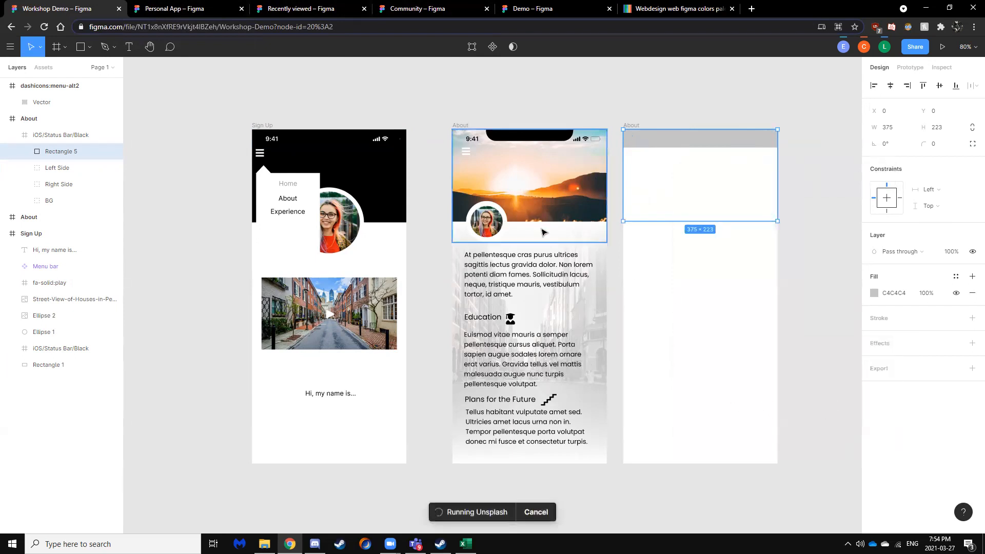
click(632, 235)
text(rain)
key(Return)
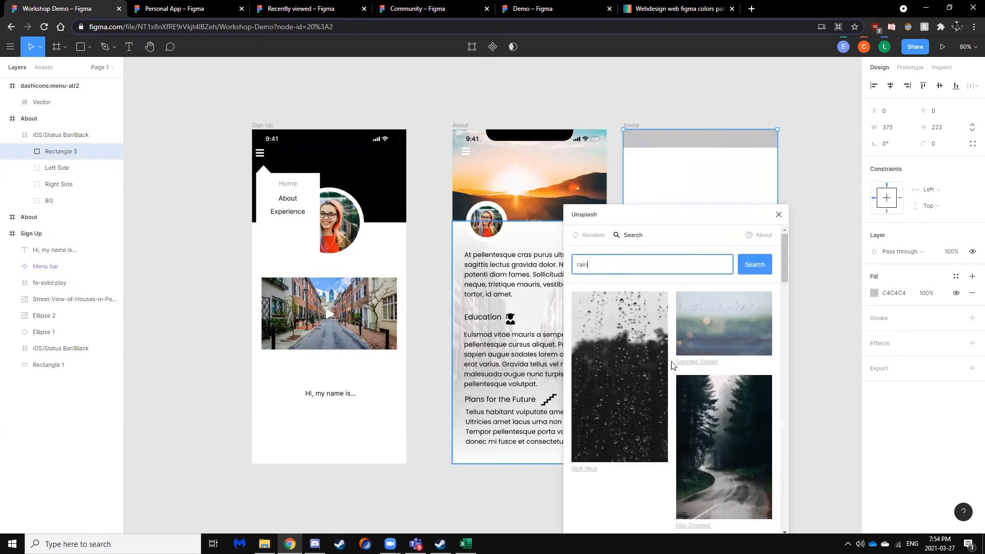
click(731, 339)
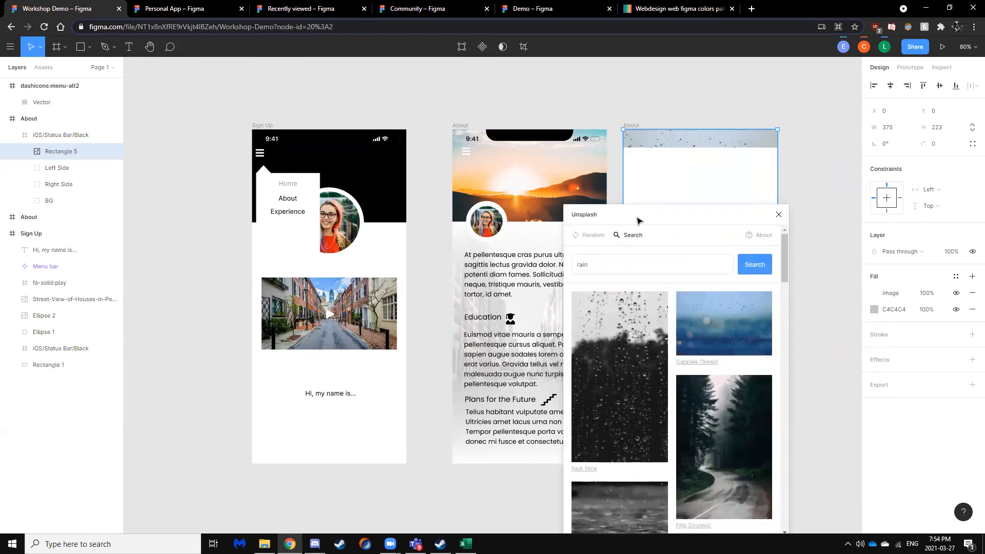
click(779, 215)
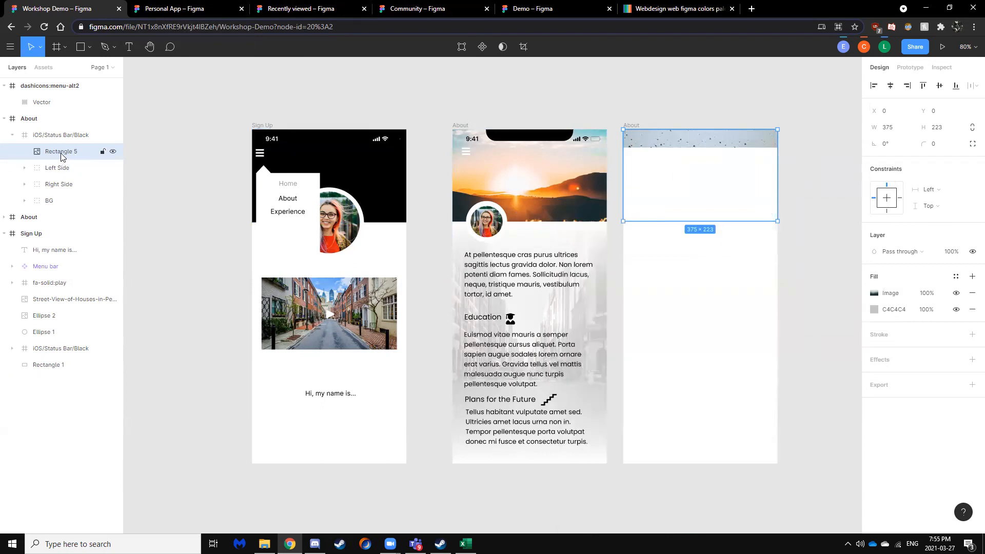
Move Rectangle 5 beneath the Left Side, Right Side and BG layers within the status bar frame.
drag(61, 152, 55, 208)
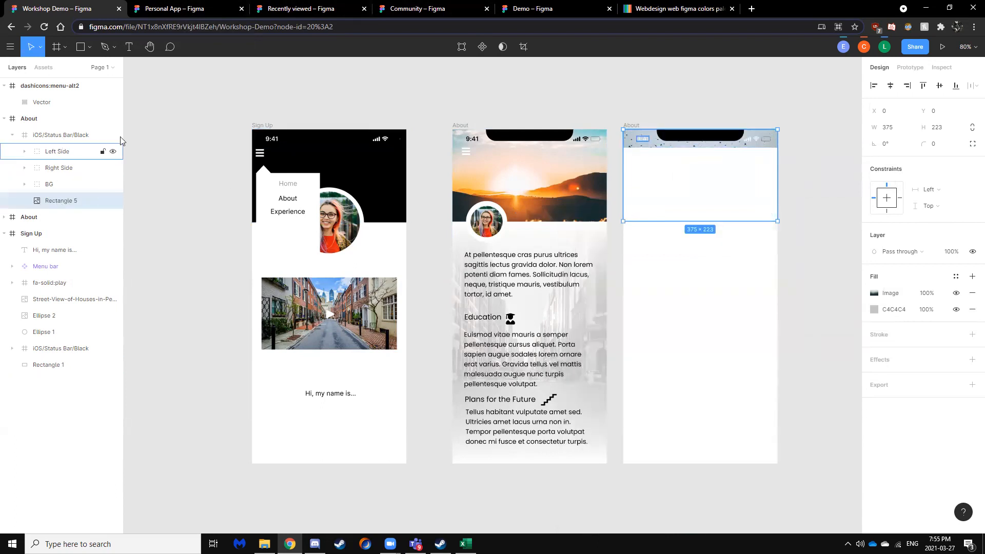
click(72, 135)
click(12, 135)
click(12, 135)
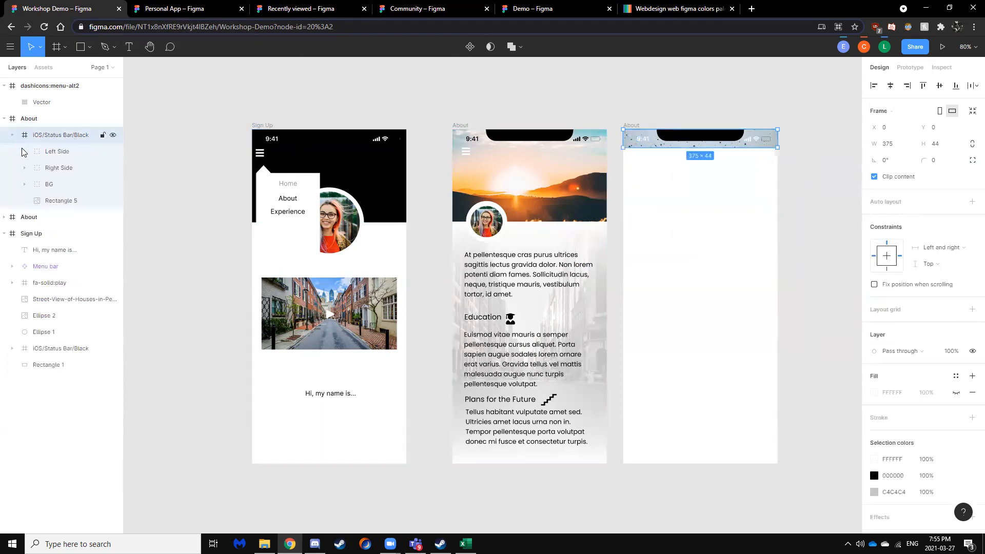
Move Rectangle 5 out of the status bar frame, directly into the duplicated About frame.
drag(60, 201, 56, 129)
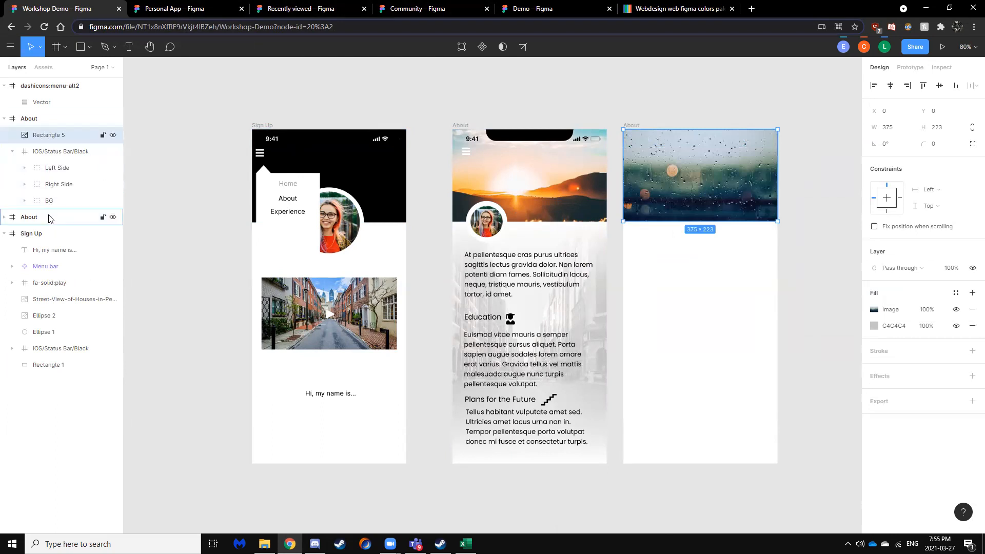
key(ctrl+z)
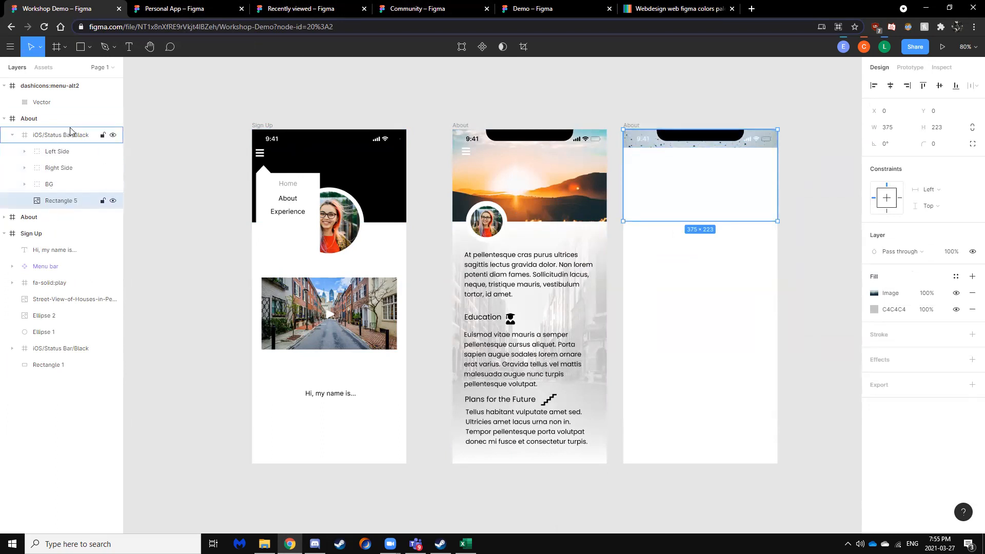
key(ctrl+shift+z)
click(61, 152)
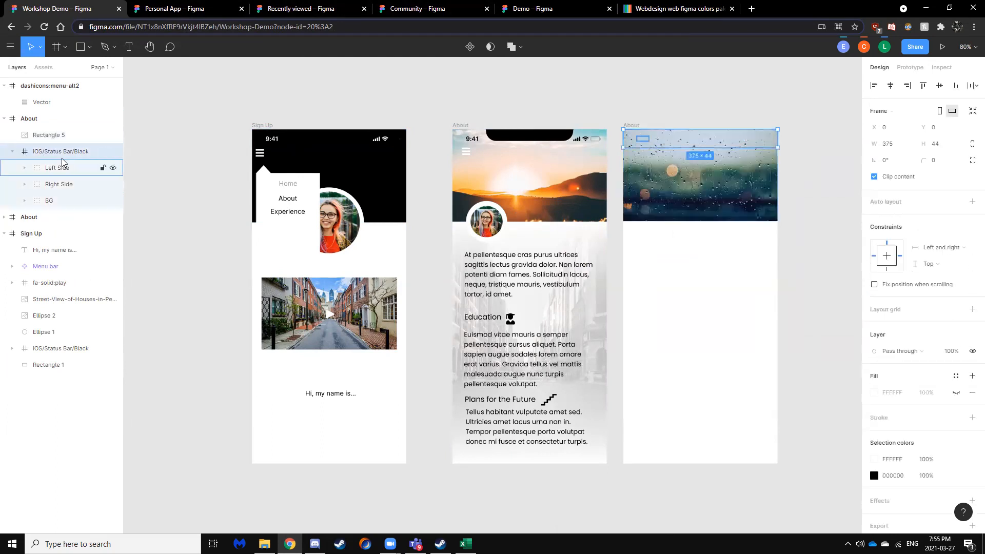
Move the iOS/Status Bar/Black layer above Rectangle 5 in the duplicated About frame.
click(18, 152)
drag(20, 154, 57, 130)
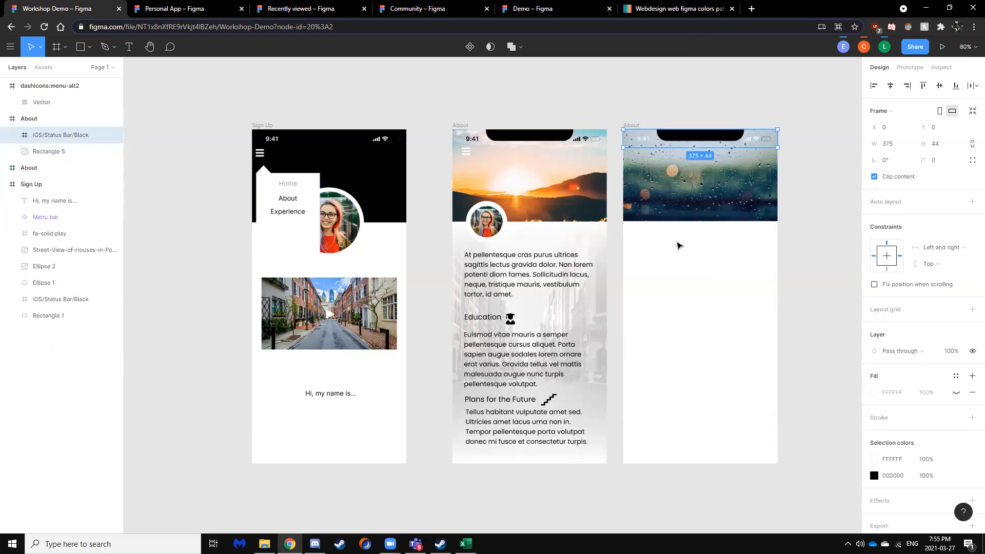
click(820, 245)
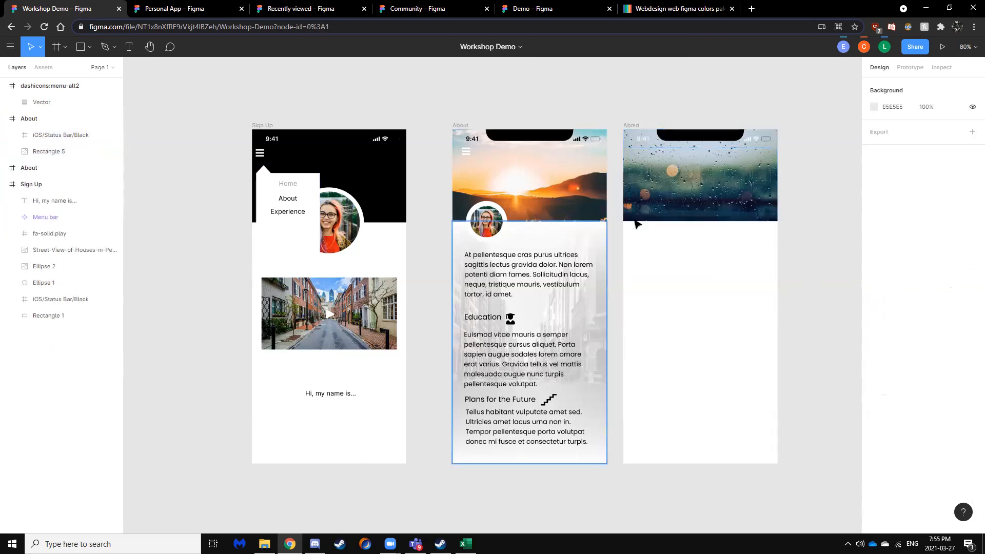
click(81, 47)
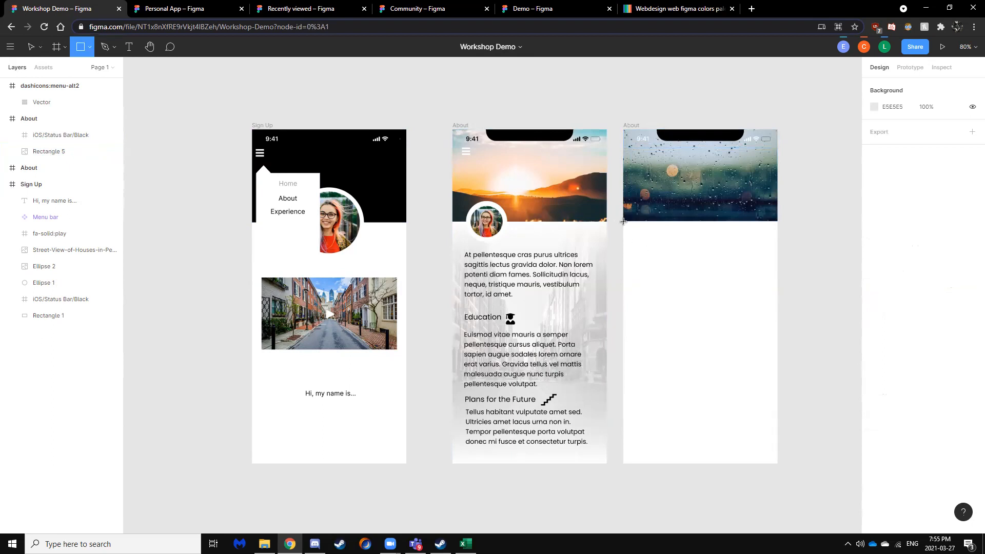
click(623, 219)
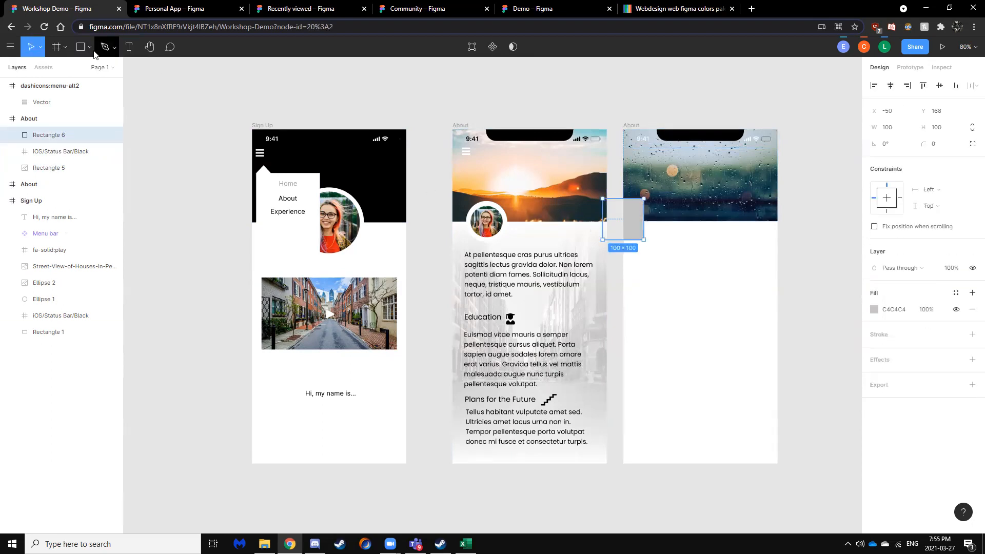
click(619, 216)
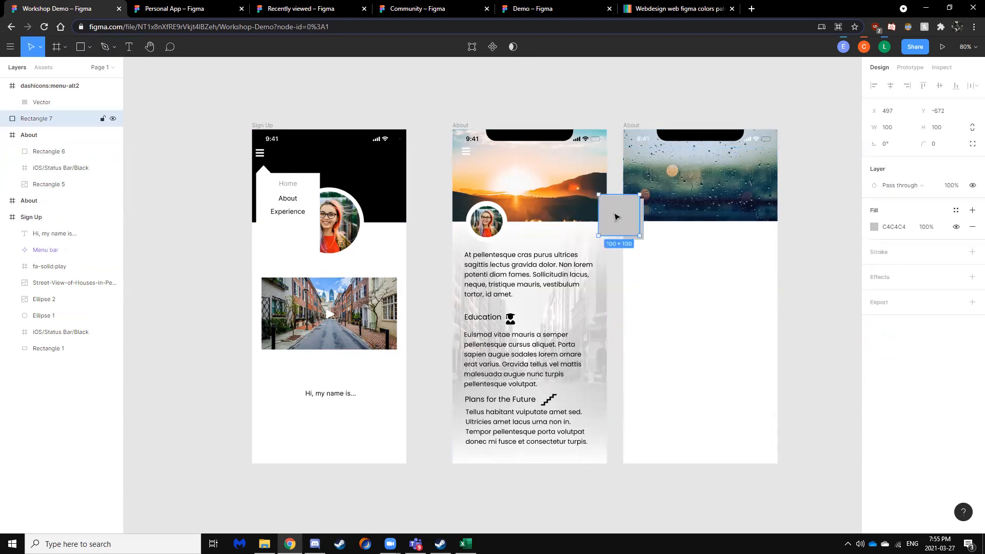
key(Delete)
click(618, 216)
key(Delete)
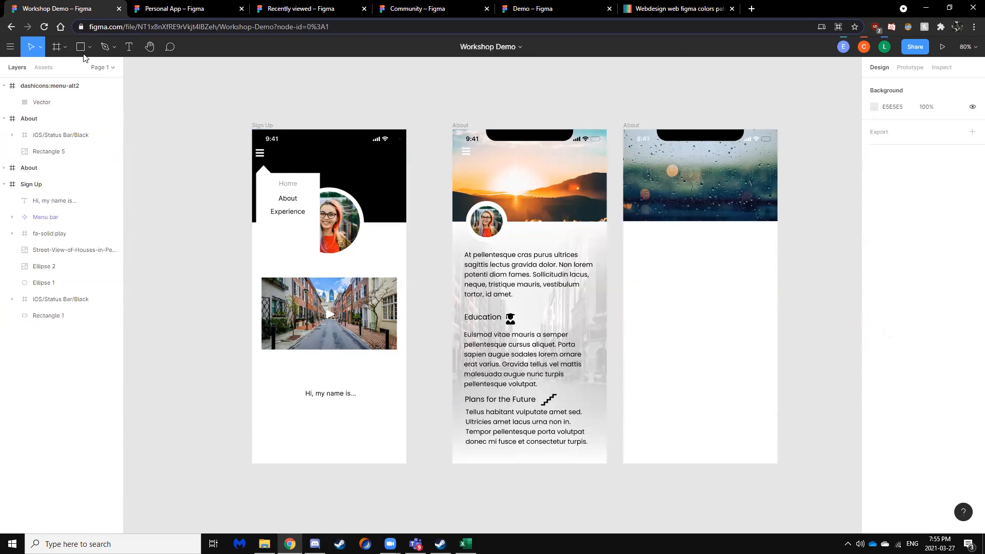
Draw a 375 × 590 rectangle filling the area beneath the rain image, and check the Experience screen in the Personal App file.
click(82, 49)
drag(623, 220, 778, 463)
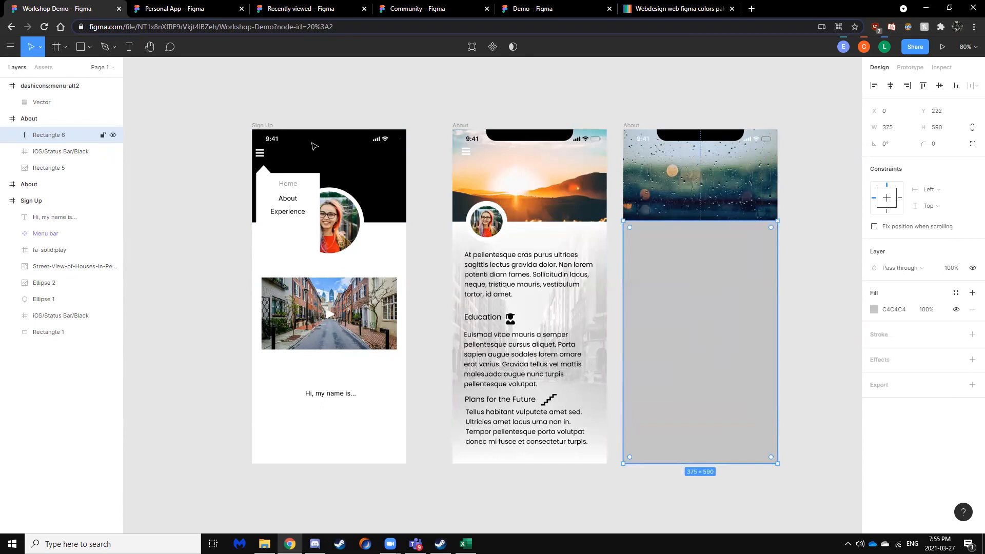
right_click(696, 316)
click(177, 8)
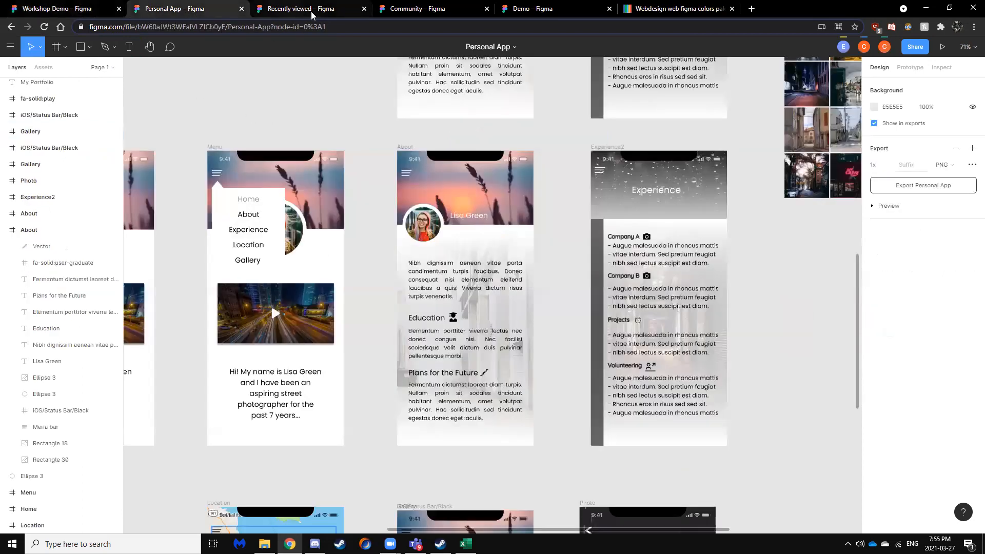
click(39, 9)
Search the Unsplash plugin for "street" and fill the 375 × 590 rectangle with the dark night street photo.
right_click(715, 305)
mouse_move(749, 430)
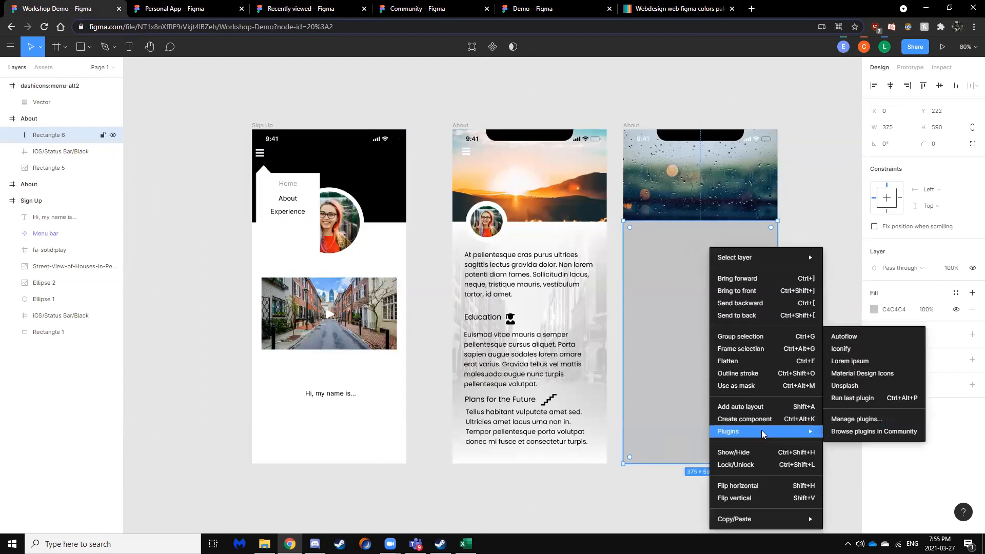
click(862, 393)
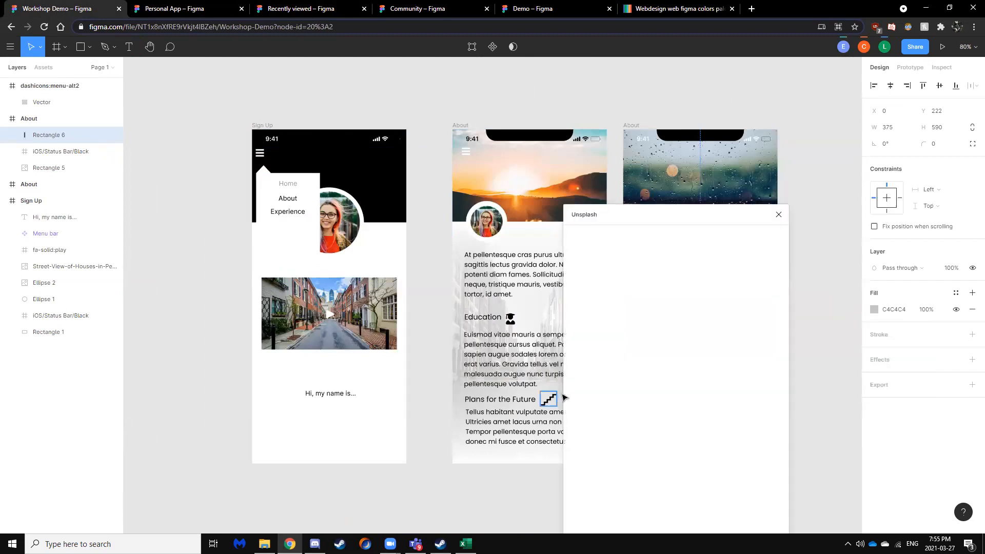
click(633, 235)
text(street)
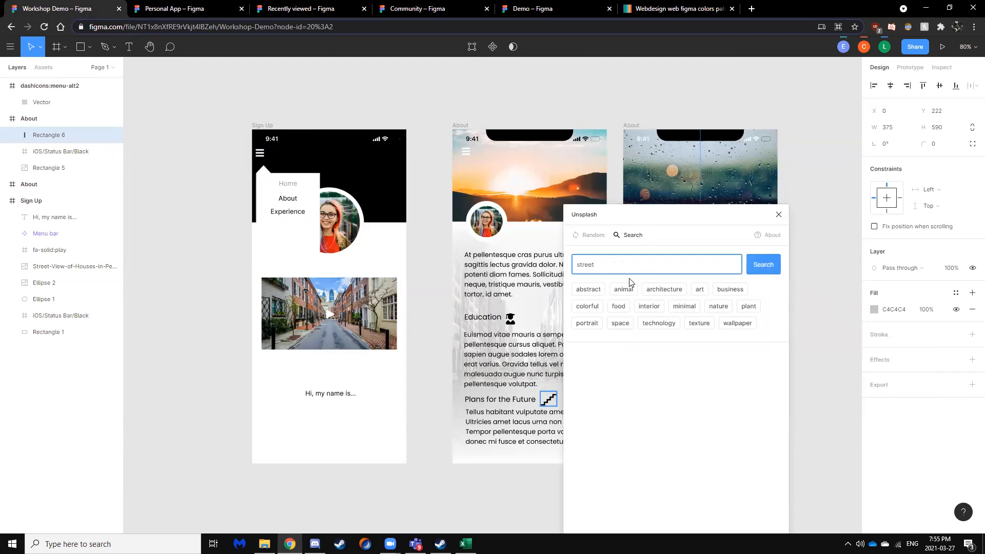
key(Return)
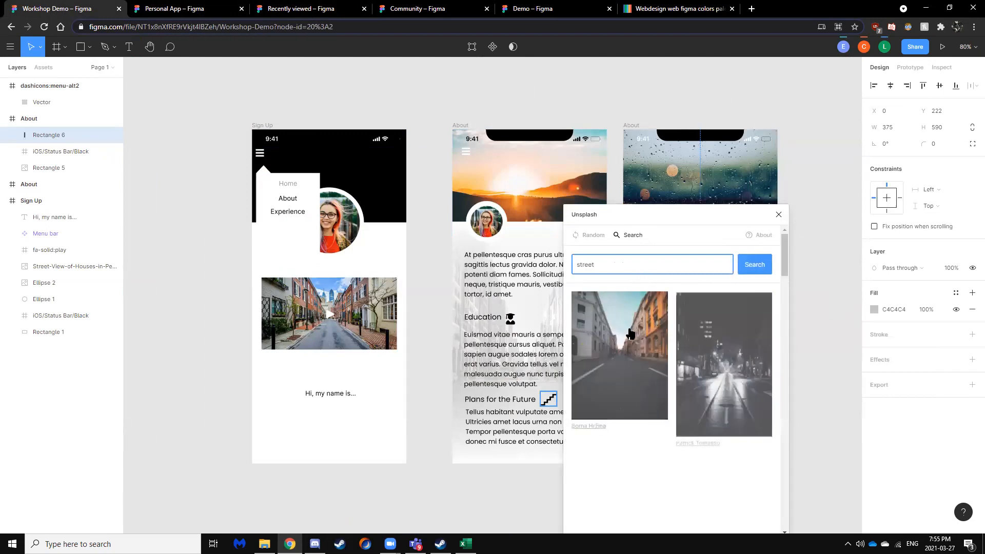
scroll(719, 369, down, 2)
scroll(718, 370, up, 2)
click(713, 369)
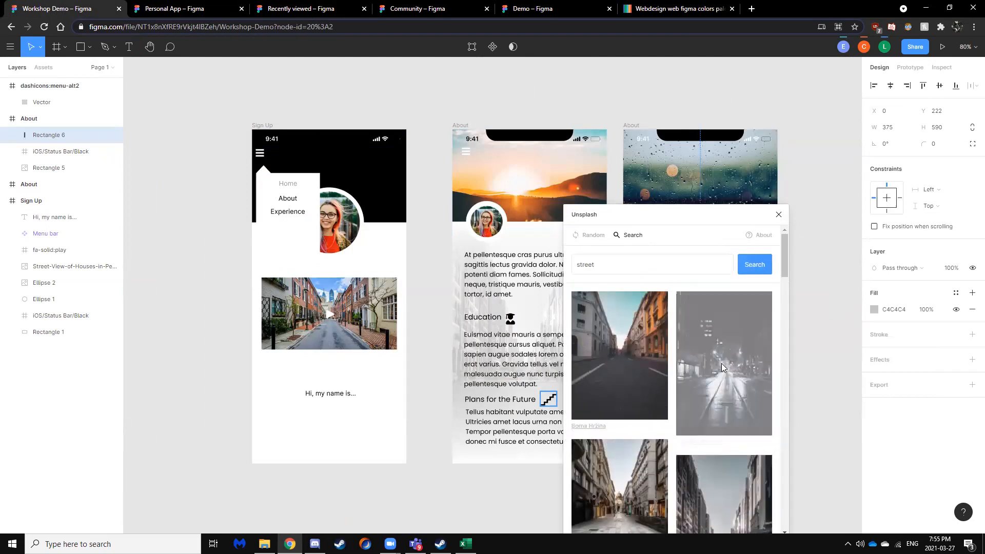
click(779, 215)
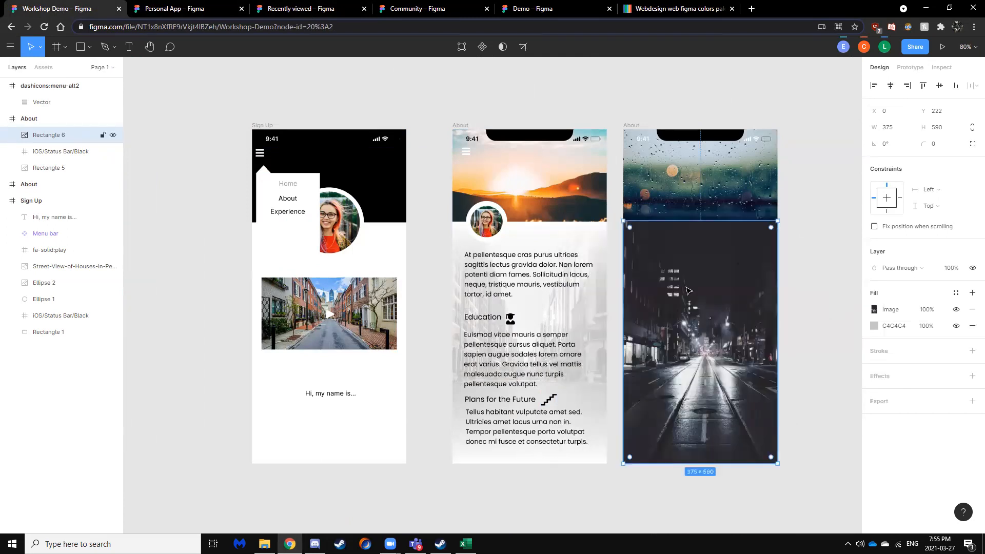
Add two white linear gradient fills over the street photo, reversing the upper one so it fades from the bottom edge upward.
click(972, 293)
click(972, 293)
click(881, 310)
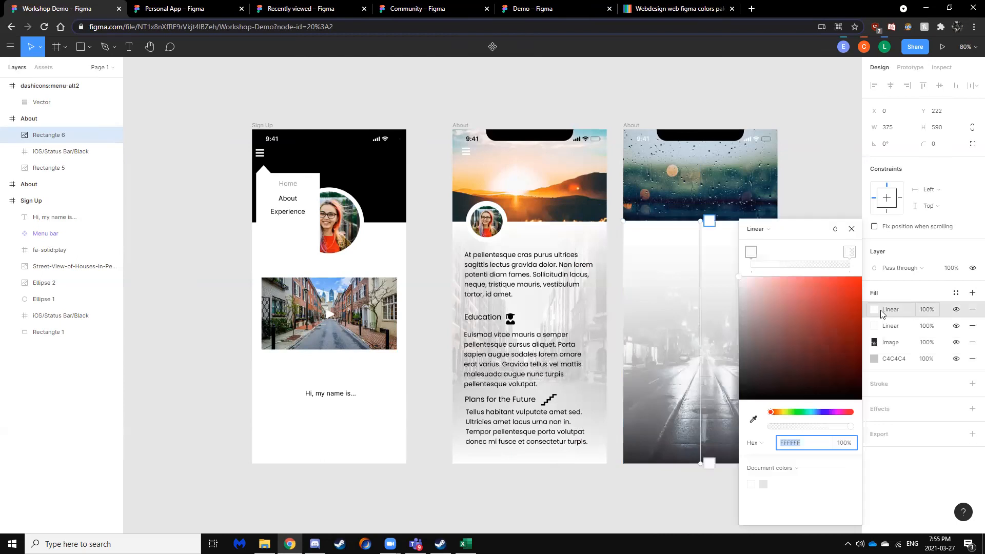
drag(699, 224, 700, 507)
drag(700, 466, 702, 220)
drag(700, 507, 700, 464)
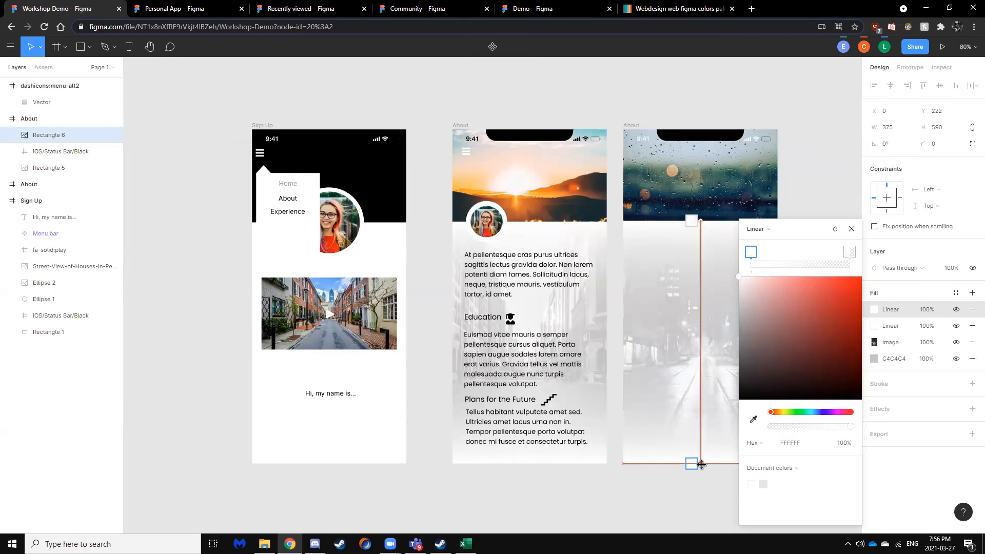
click(852, 229)
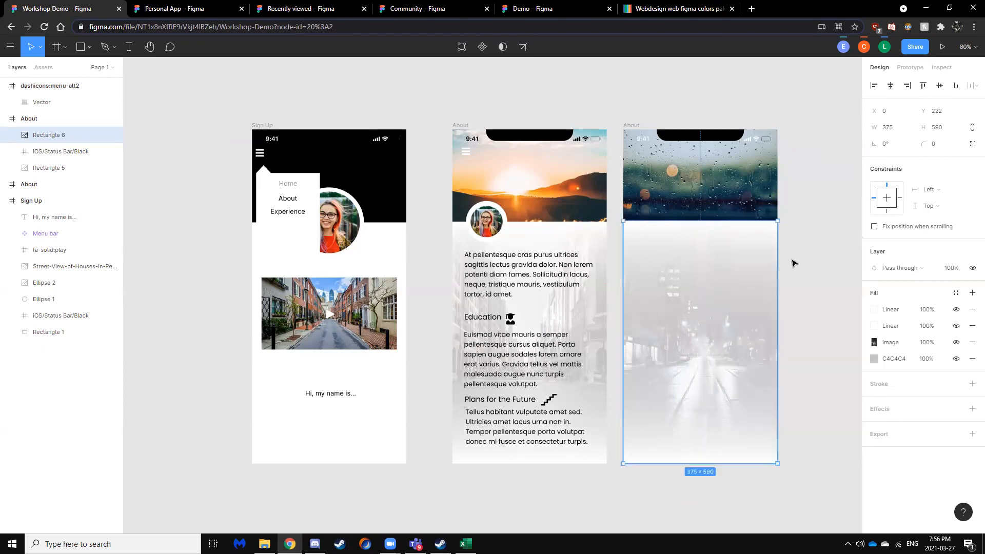
Draw a 41 × 590 rectangle as a sidebar along the left edge of the street photo.
click(821, 343)
click(82, 49)
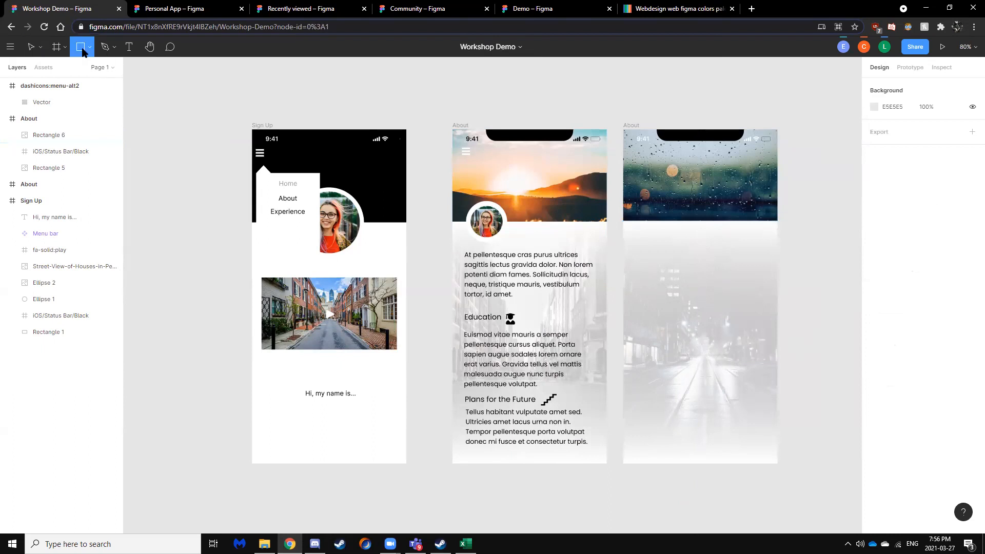
click(89, 55)
click(67, 68)
mouse_move(624, 220)
mouse_down()
mouse_move(654, 425)
mouse_move(640, 463)
mouse_up()
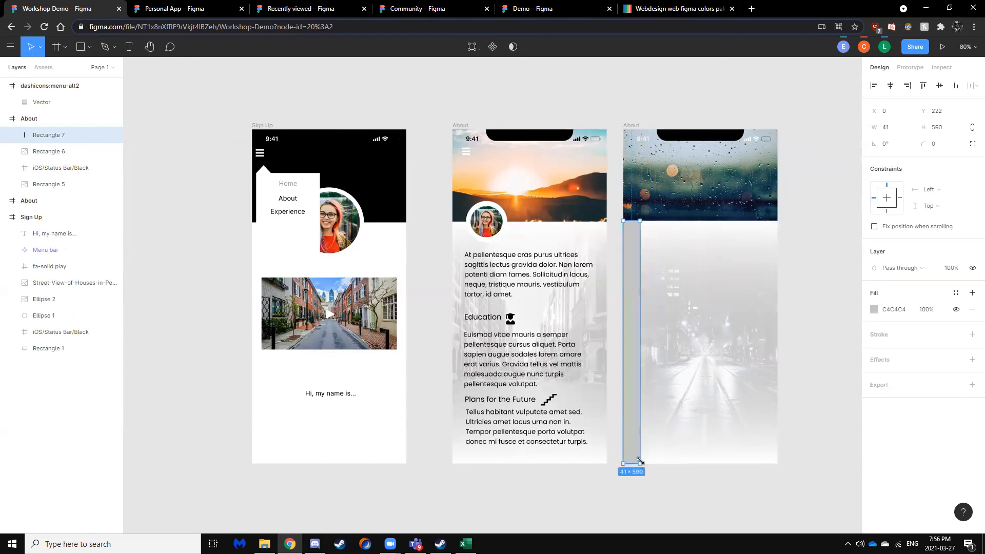
Set the sidebar rectangle's fill to solid gray 838383.
click(873, 310)
drag(850, 426, 842, 430)
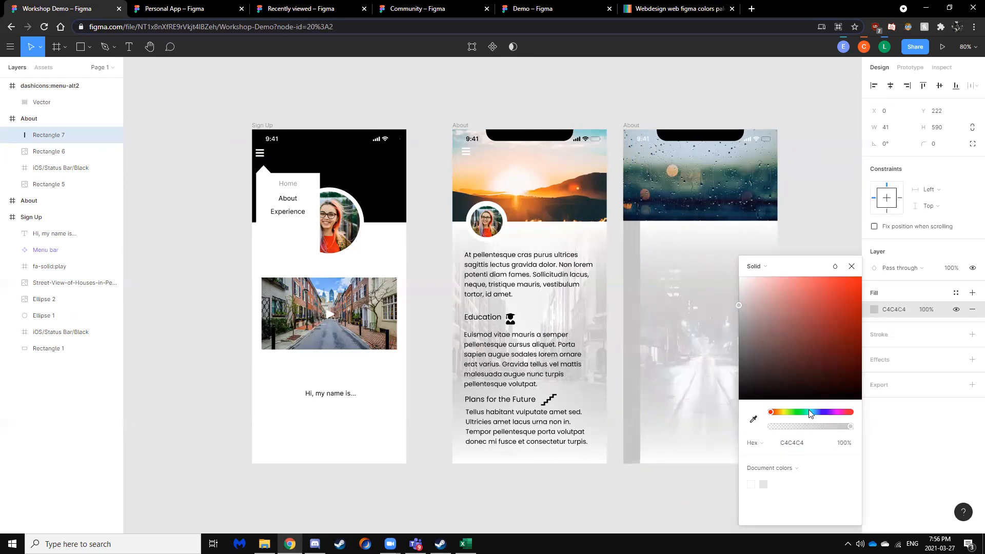
mouse_move(742, 339)
mouse_down()
mouse_move(741, 326)
mouse_move(738, 337)
mouse_up()
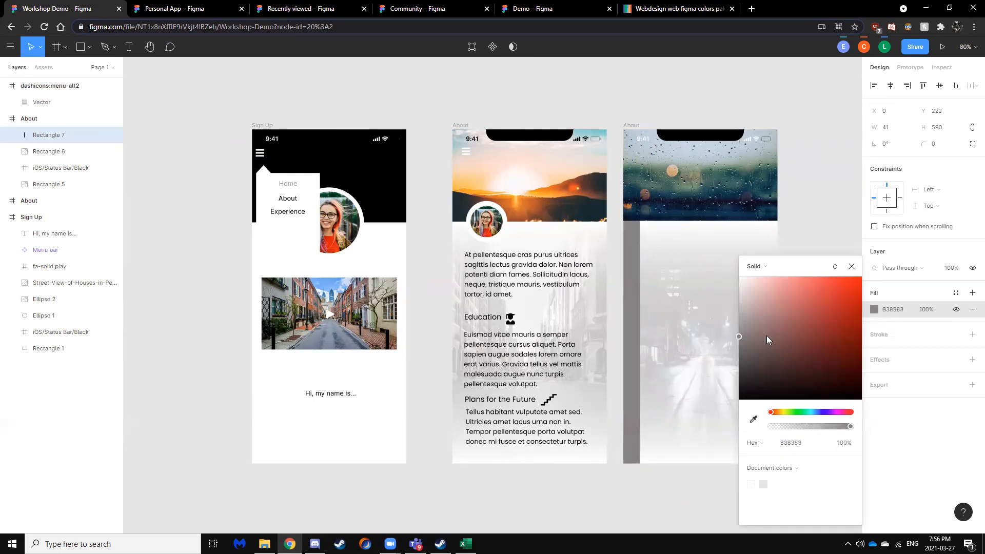
click(851, 268)
Add a "Company A" text heading at size 18 just below the rain image, beside the gray sidebar.
click(129, 47)
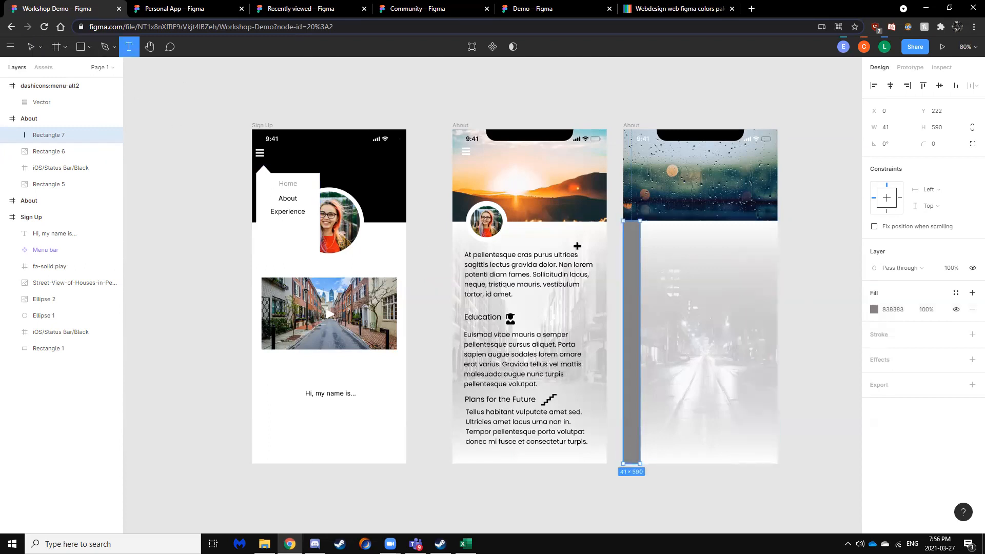
drag(646, 226, 716, 248)
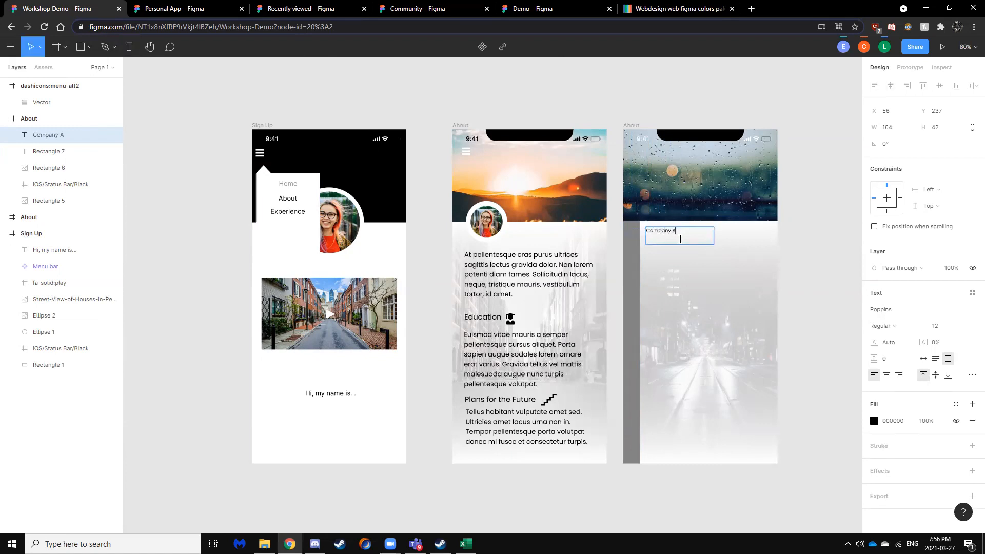
click(935, 328)
text(18)
key(Return)
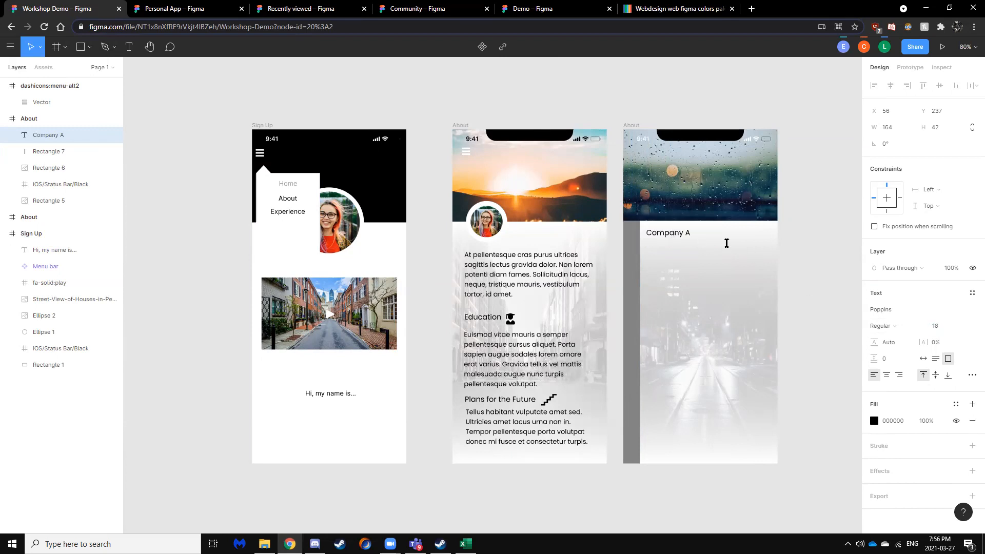
key(Escape)
Draw a 292 × 96 text box under the Company A heading and fill it using the Lorem ipsum plugin.
click(129, 46)
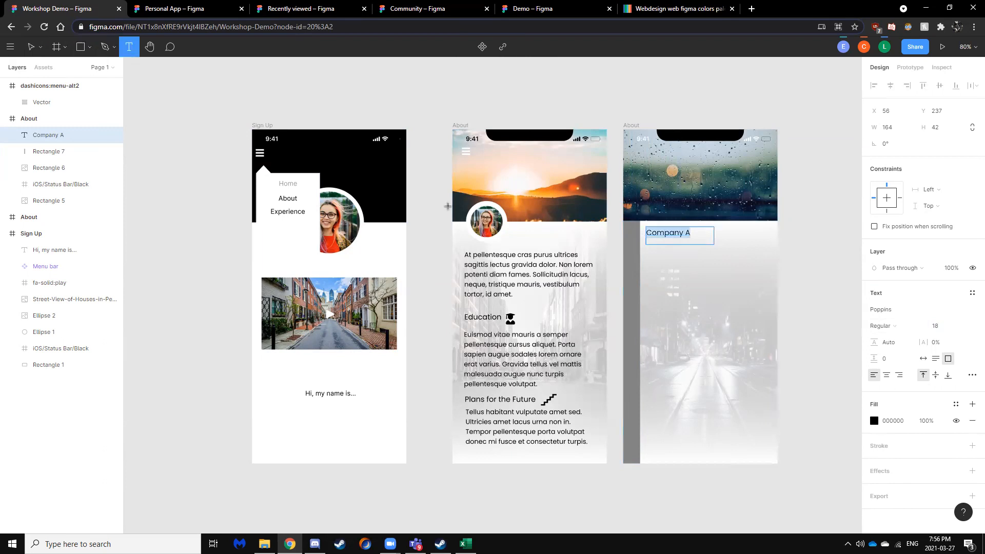
drag(646, 247, 766, 286)
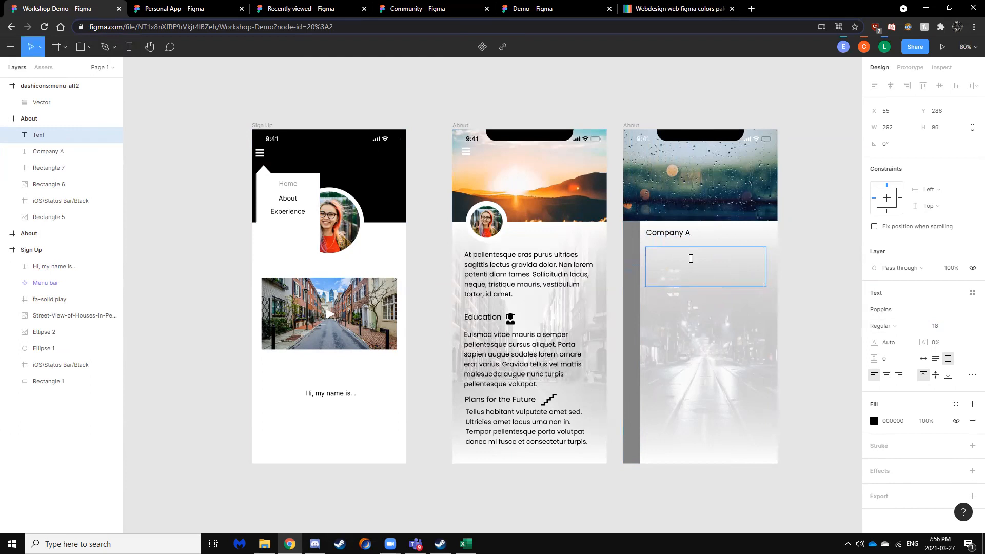
right_click(691, 258)
mouse_move(724, 301)
click(841, 323)
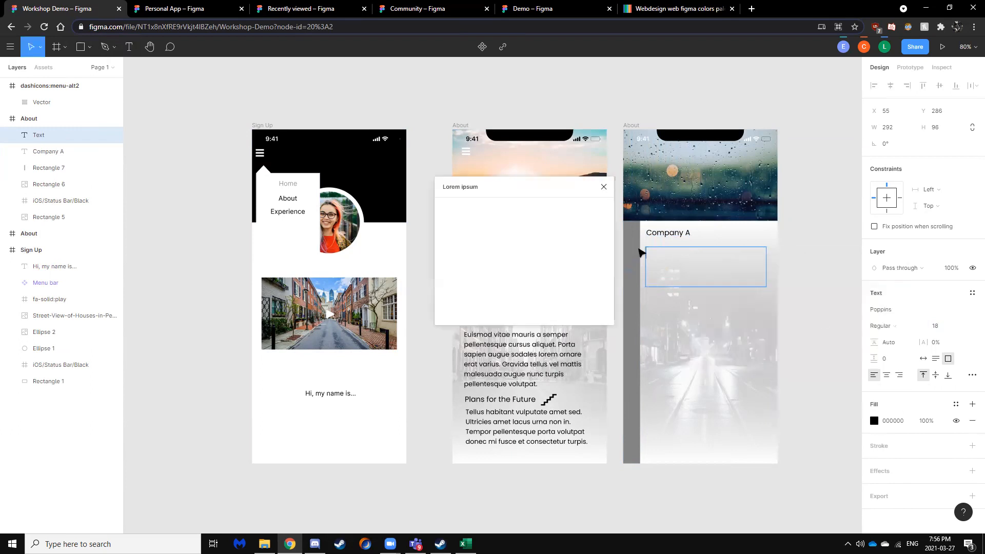
click(578, 265)
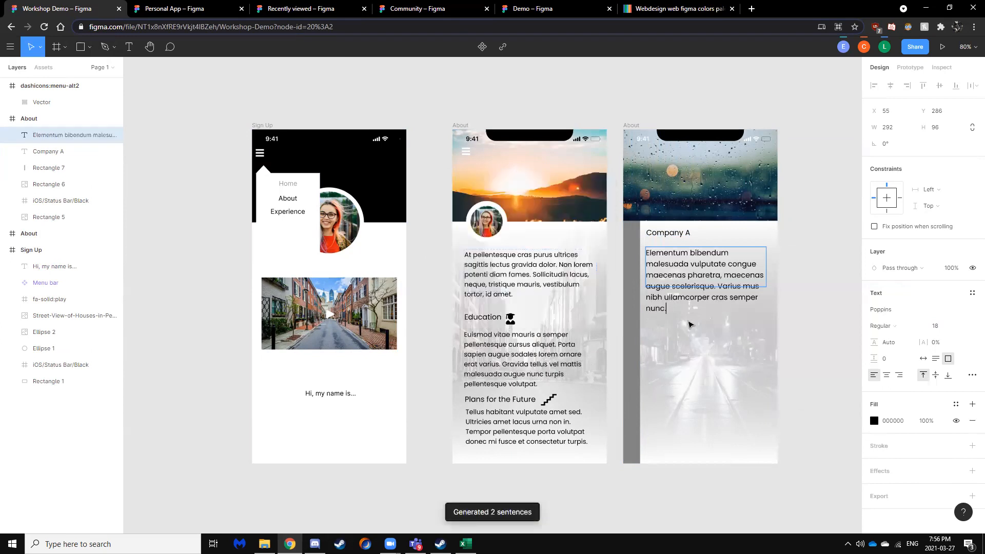
Set the font size of the Company A placeholder paragraph to 16.
triple_click(684, 269)
click(934, 327)
text(16)
key(Return)
double_click(698, 273)
click(697, 272)
click(933, 322)
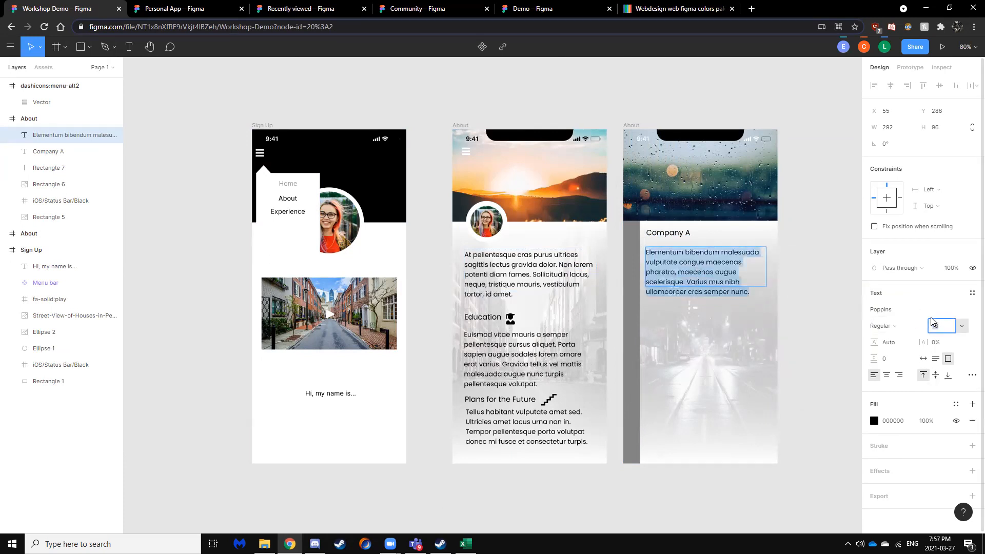
text(1)
click(810, 325)
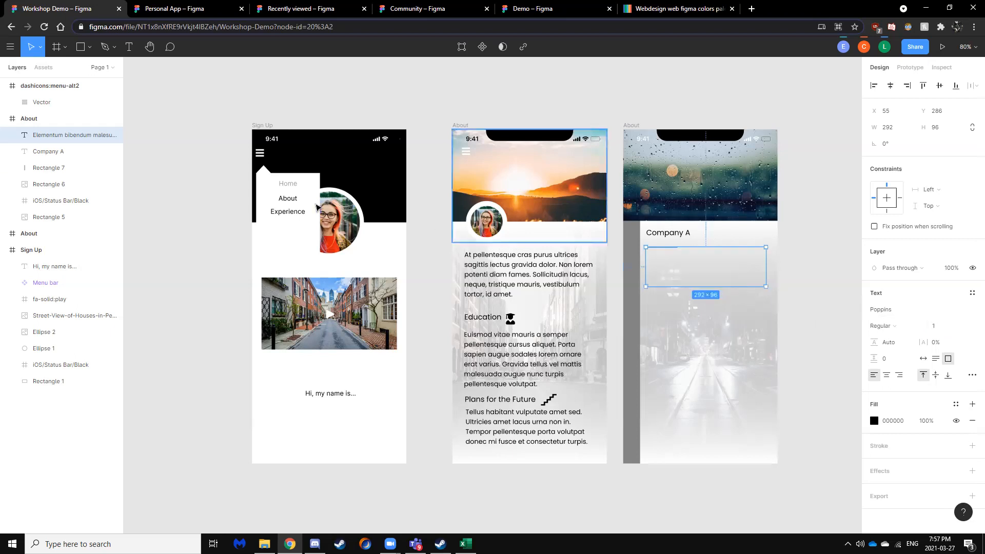
click(789, 309)
key(ctrl+z)
key(ctrl+z)
key(ctrl+z)
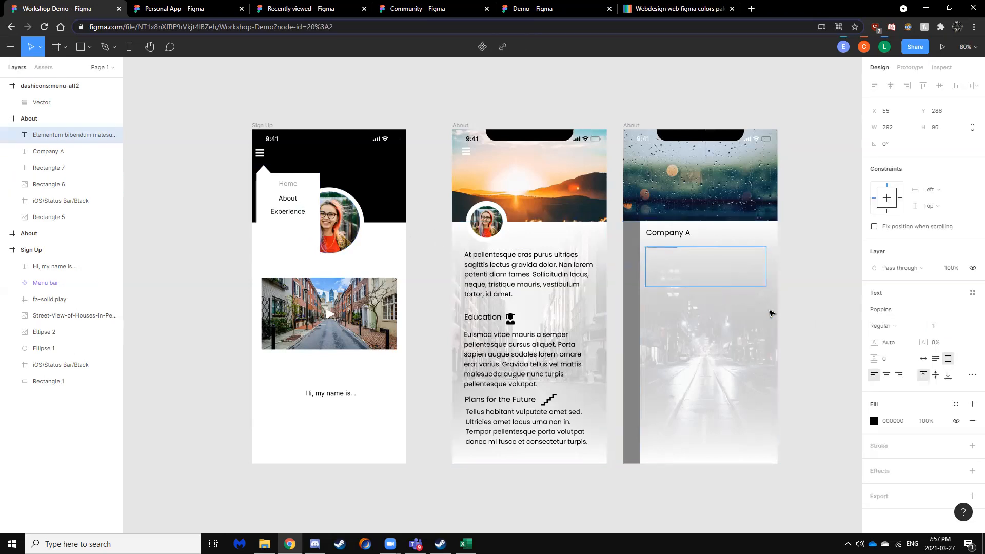
click(159, 179)
Add a "Company B" text heading at size 18 in a 115 × 37 box below the Company A paragraph.
click(129, 47)
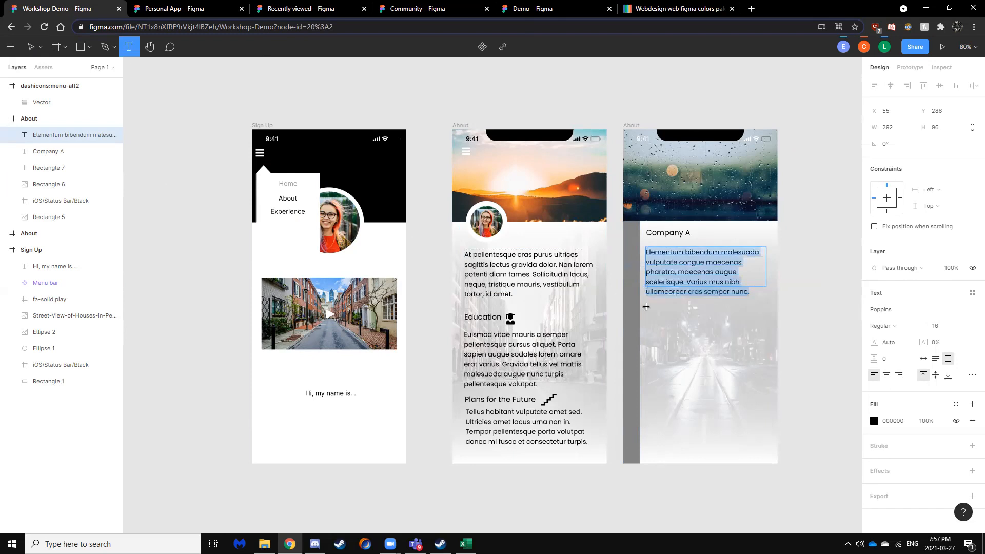
drag(646, 306, 693, 325)
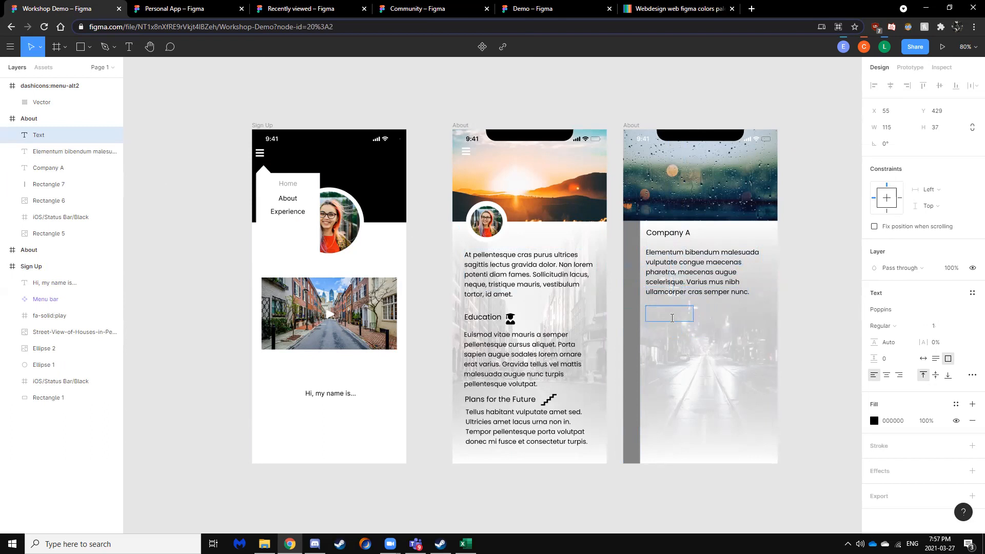
text(Compa)
click(933, 327)
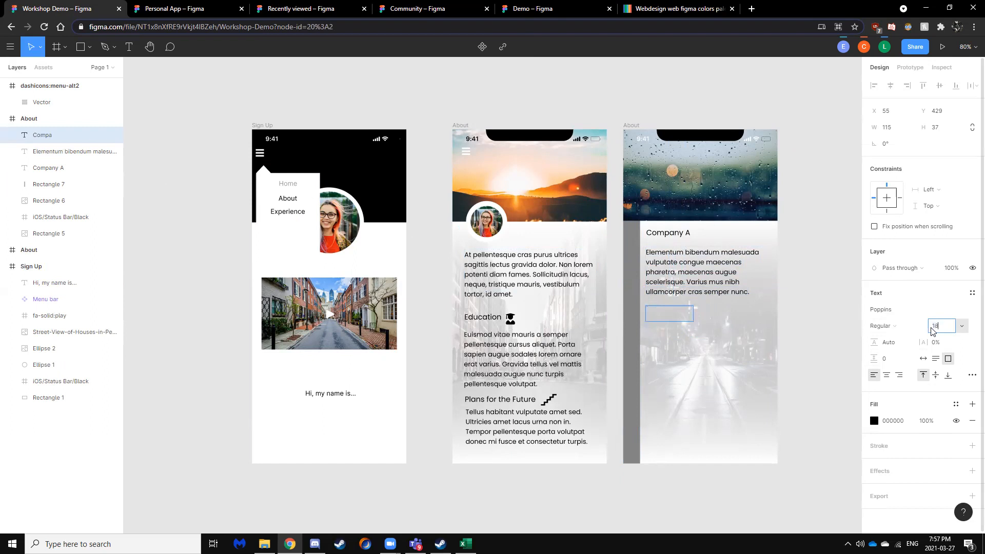
key(Return)
click(677, 312)
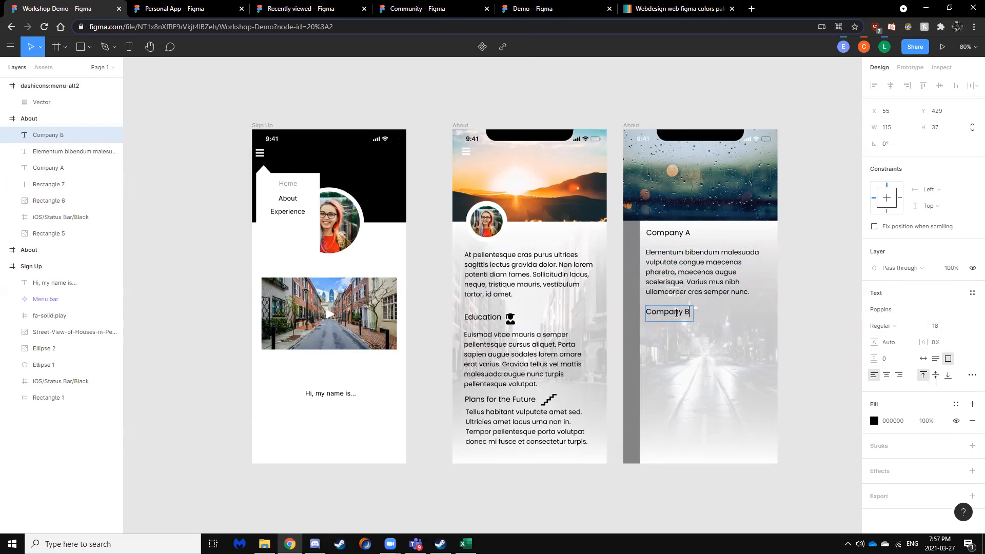
Draw a 275 × 123 text box under the Company B heading and fill it with two sentences using the Lorem ipsum plugin.
key(Escape)
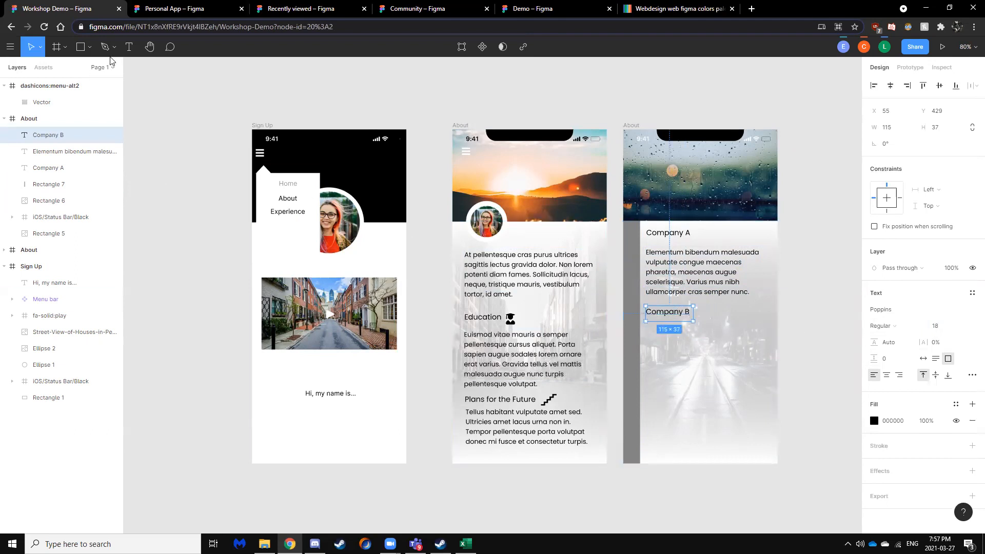
click(128, 46)
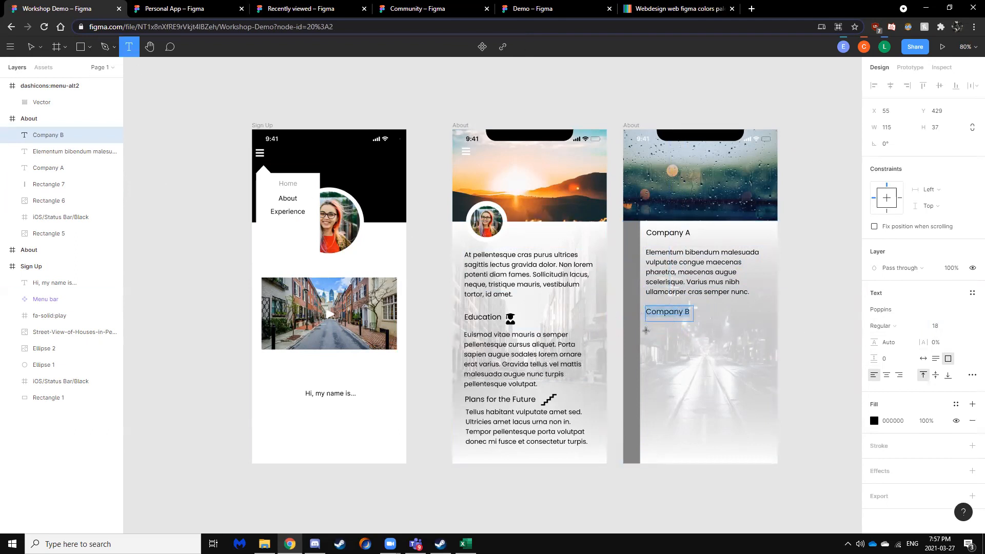
drag(653, 335, 753, 374)
right_click(663, 339)
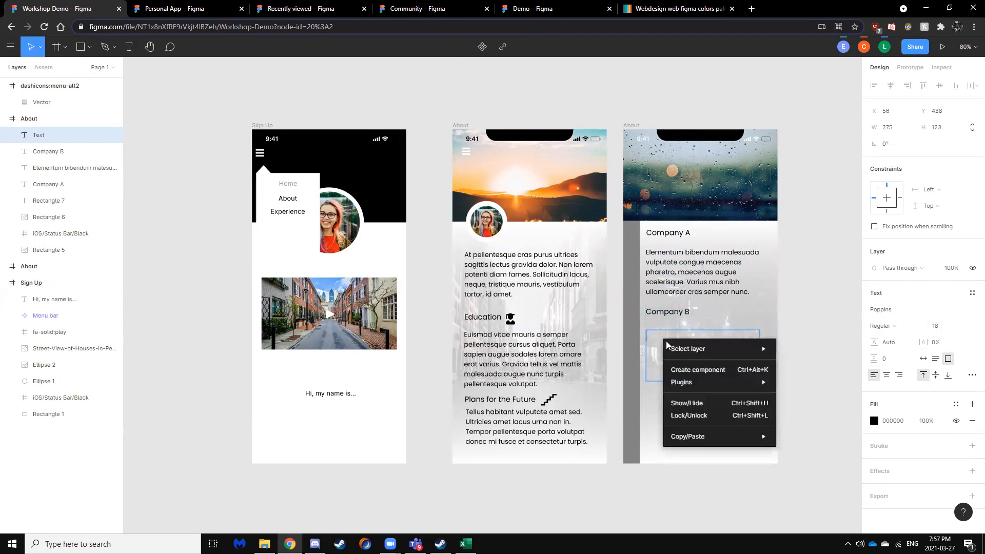
mouse_move(763, 389)
click(803, 407)
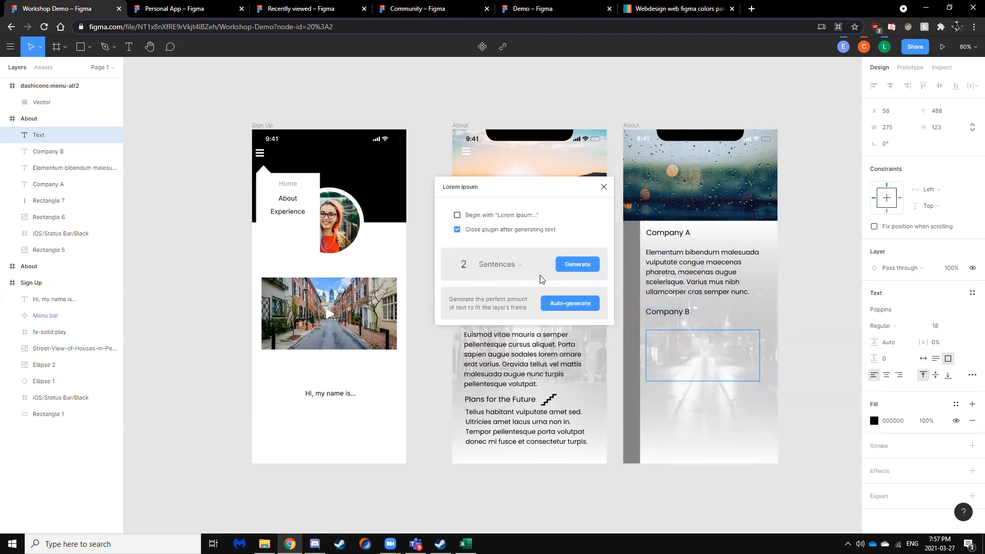
click(578, 265)
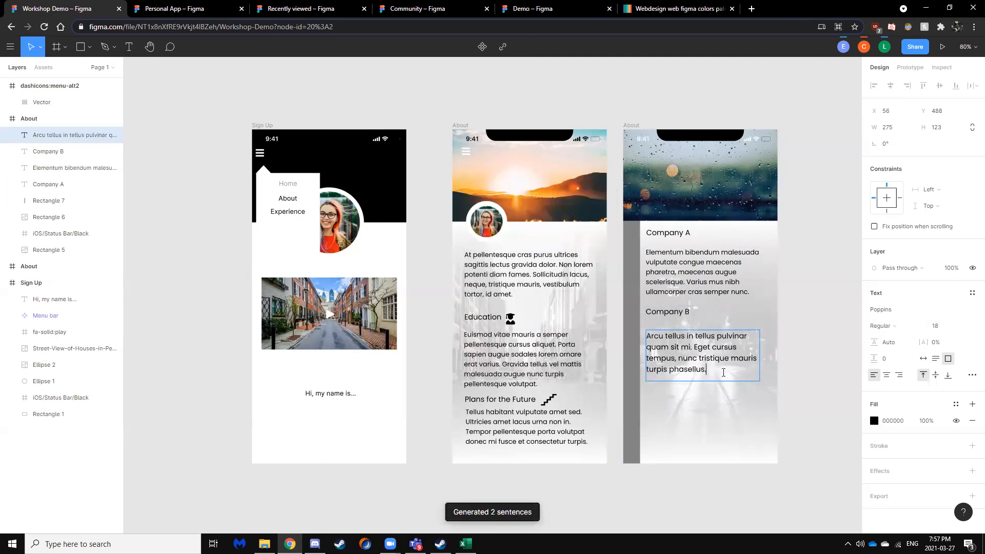
Check the reference Personal App file and move the Company B paragraph up to Y 473, closer to its heading.
click(205, 9)
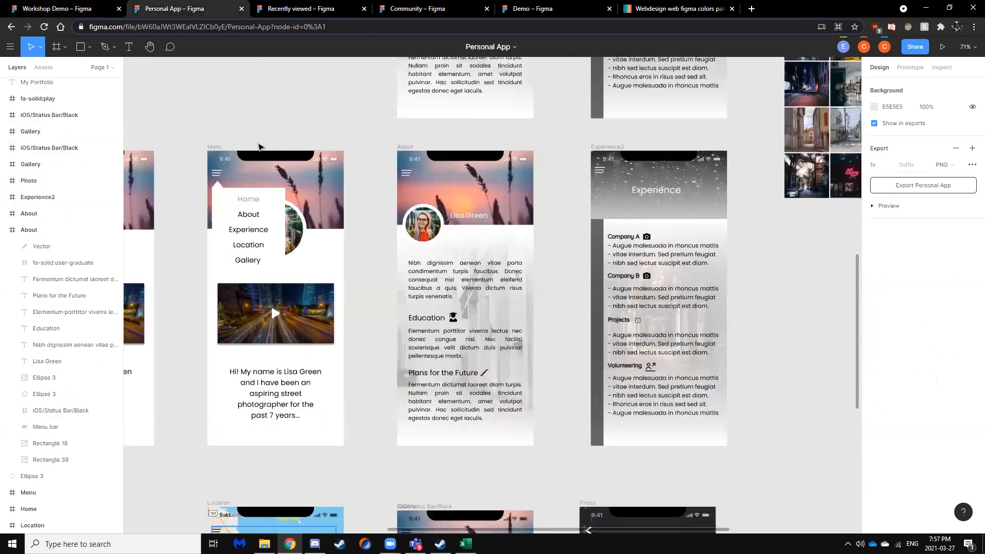
click(24, 11)
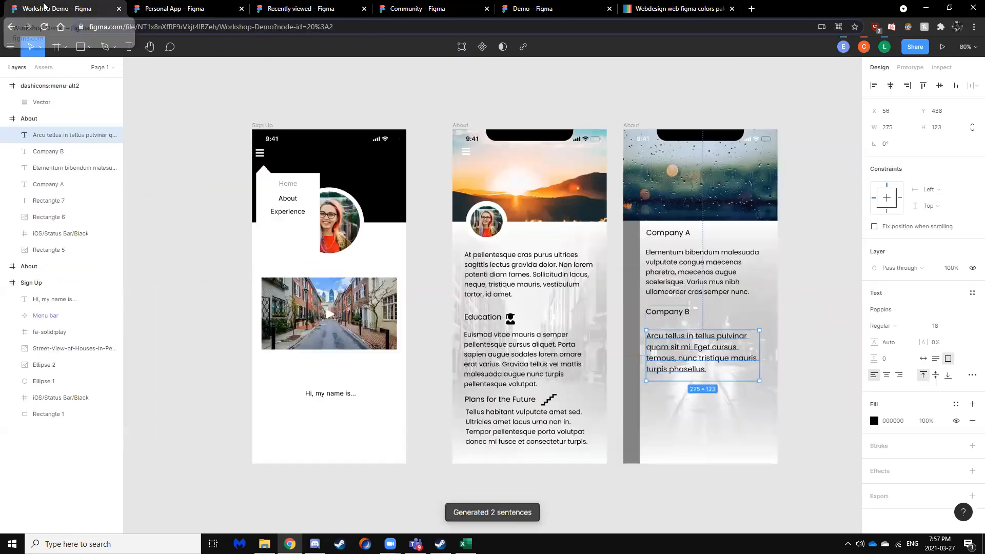
drag(707, 353, 701, 341)
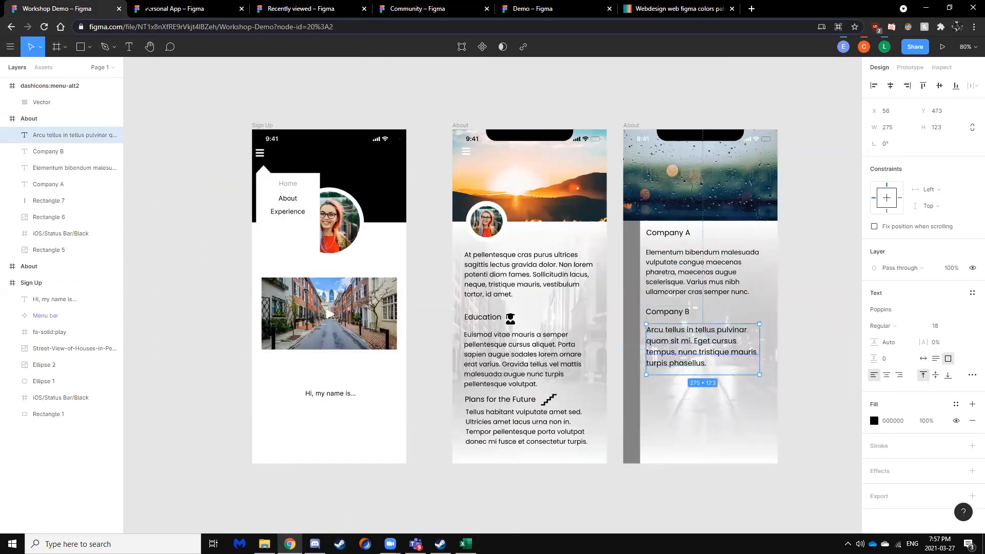
click(149, 6)
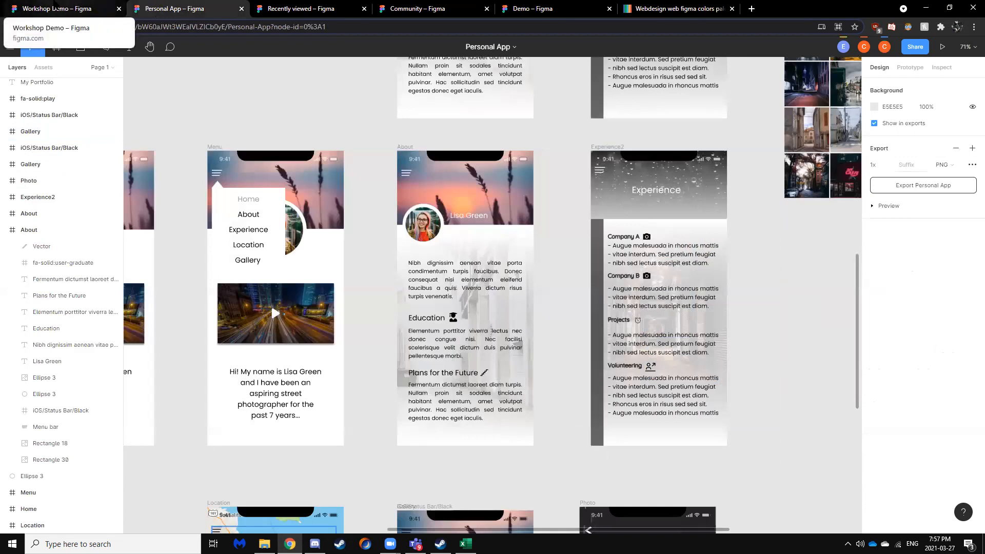
click(53, 8)
click(827, 311)
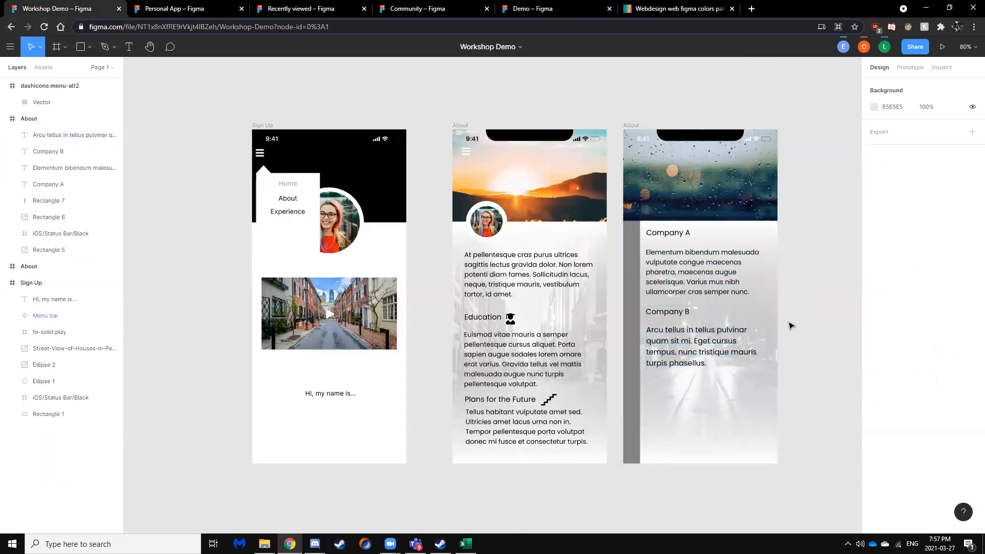
Run the Iconify plugin and search its icon sets for "camera".
right_click(823, 302)
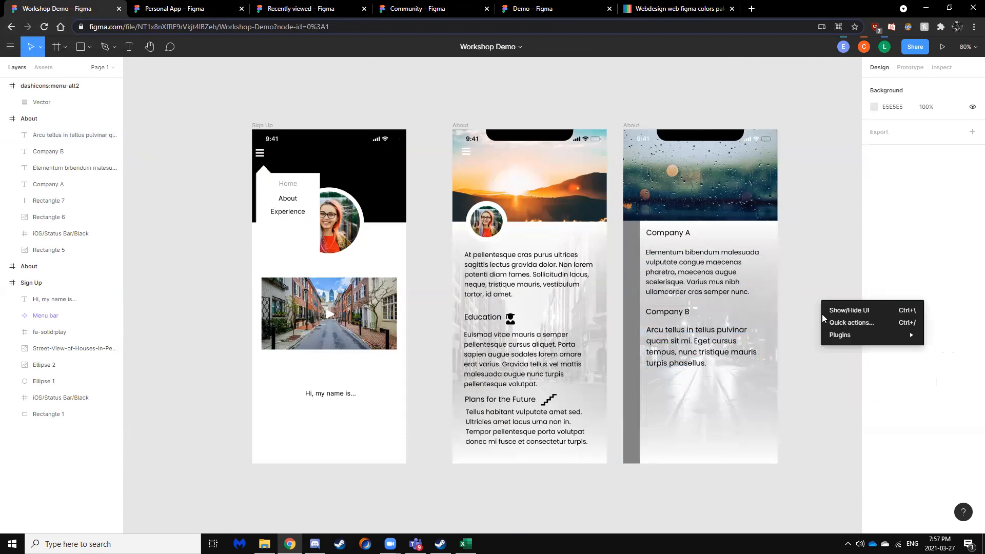
mouse_move(836, 335)
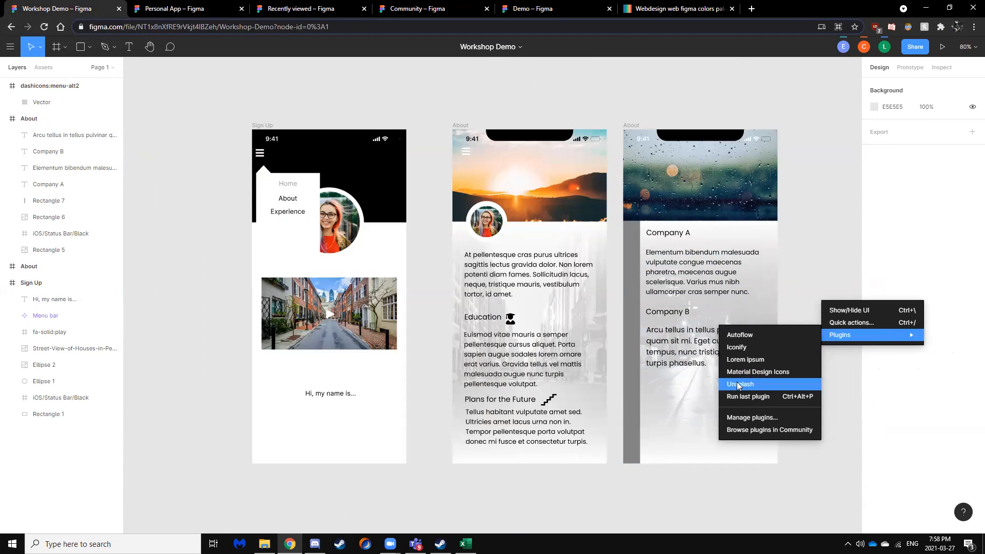
click(773, 351)
click(422, 172)
key(BackSpace)
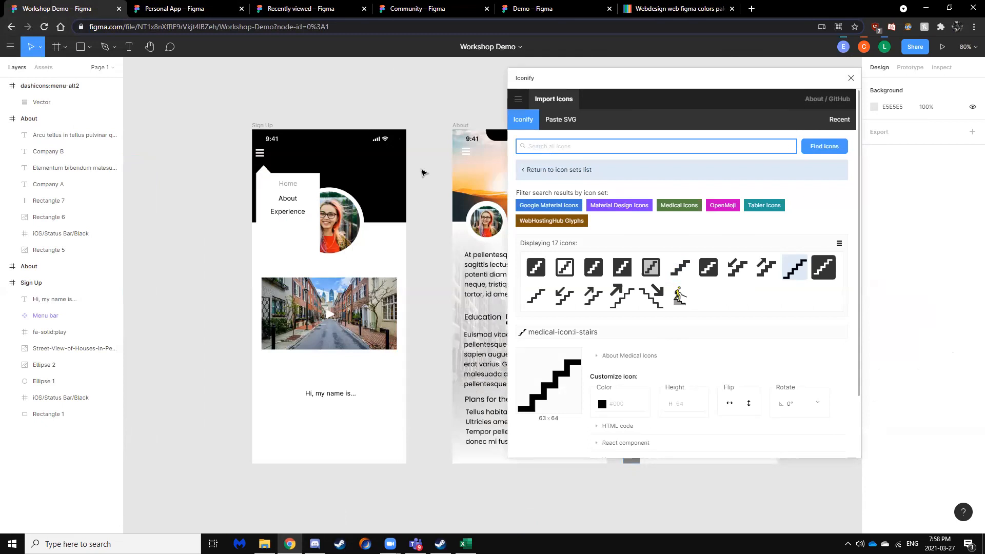
text(camera)
key(Return)
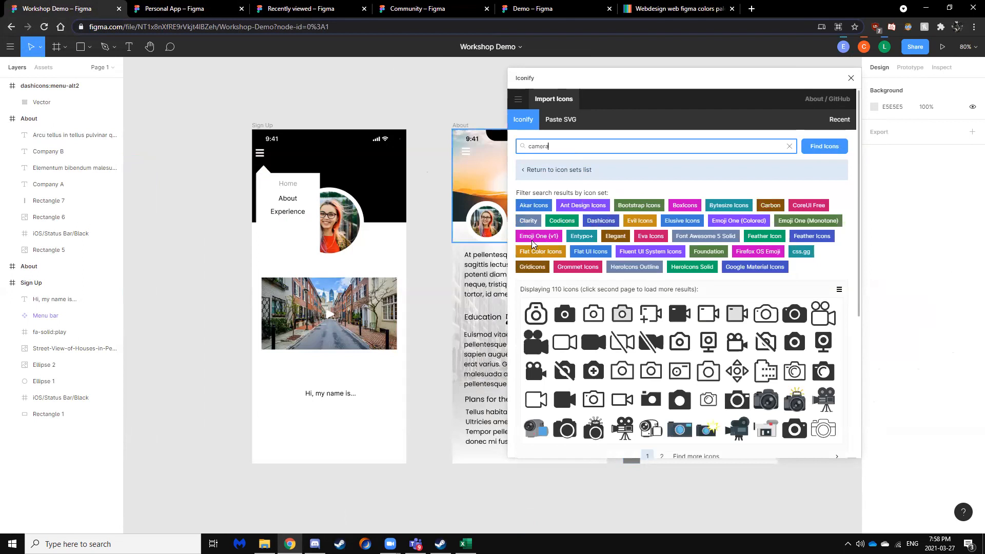
click(564, 313)
click(845, 79)
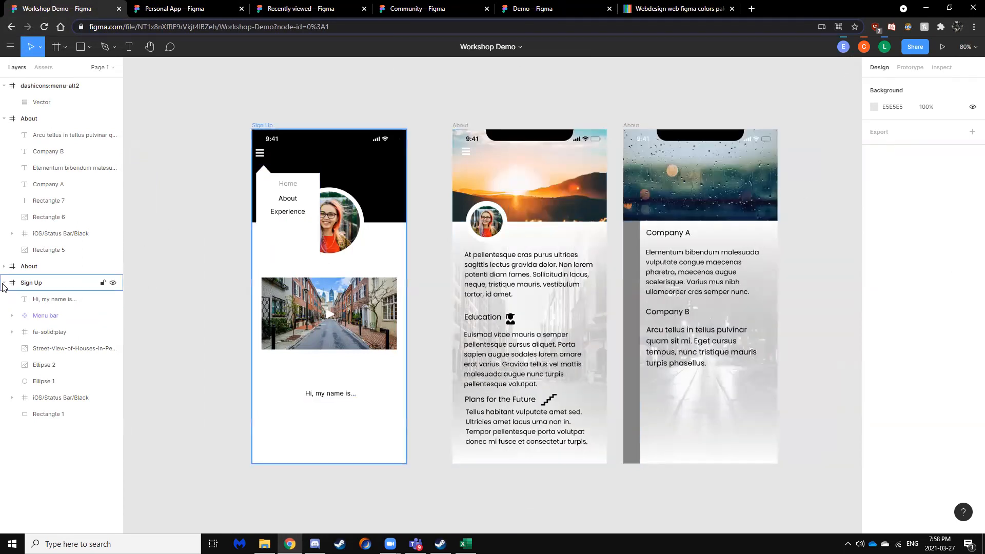
click(46, 86)
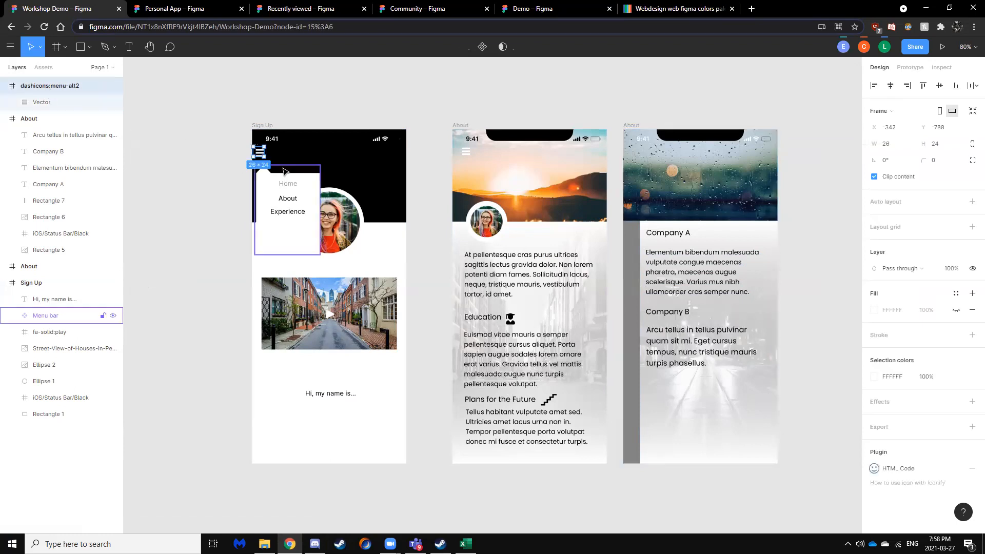
click(200, 342)
scroll(218, 348, down, 4)
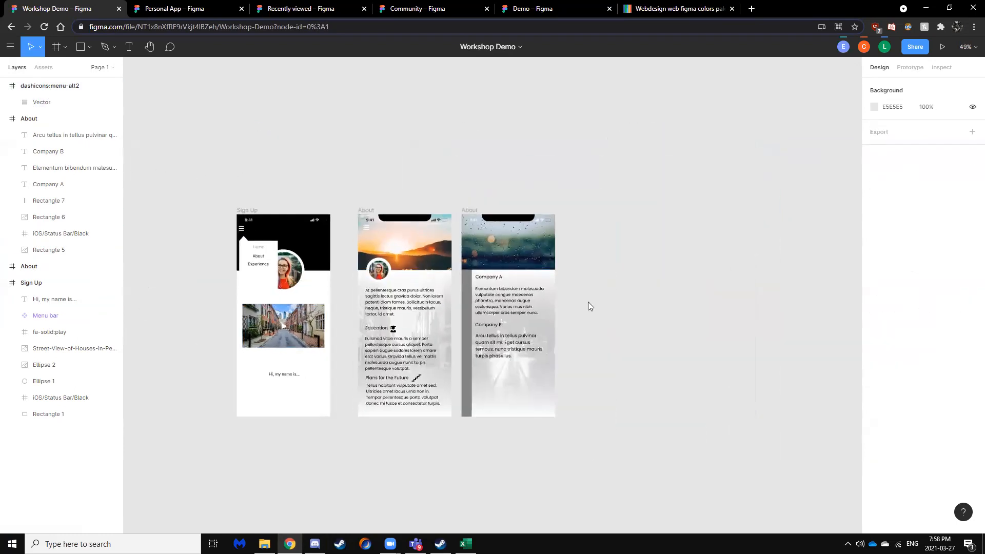
Import the black bi:camera-fill icon from the "camera" results of the Iconify plugin.
right_click(590, 300)
mouse_move(667, 334)
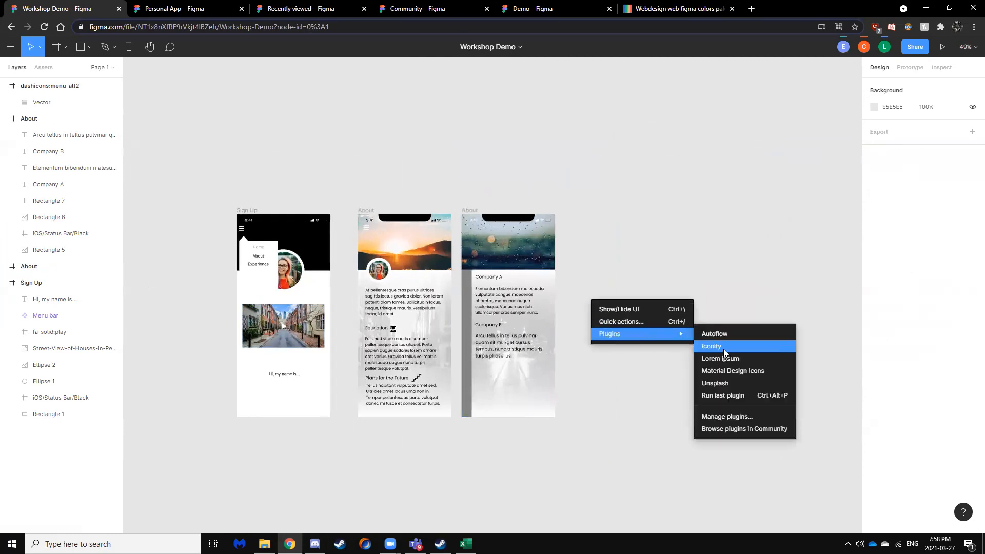
click(723, 349)
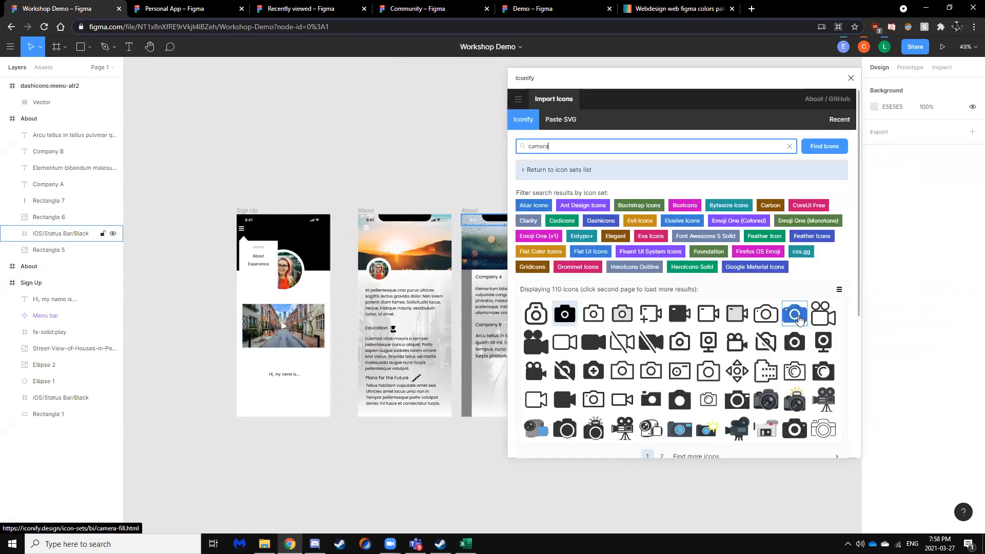
scroll(789, 354, down, 4)
click(820, 434)
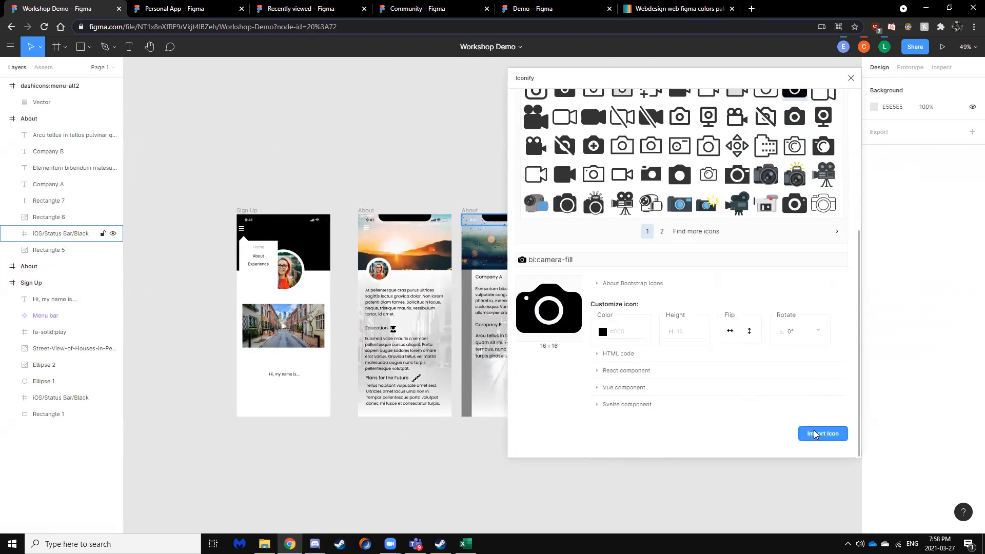
click(851, 81)
Move the imported camera icon directly beside the Company A heading on the rain-image screen.
scroll(499, 365, up, 3)
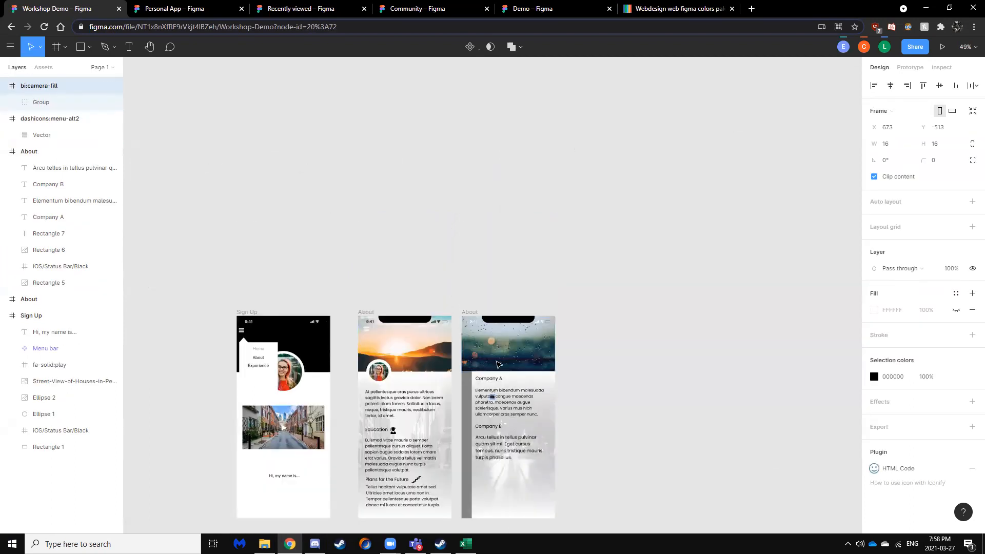
scroll(496, 367, up, 5)
drag(491, 376, 520, 336)
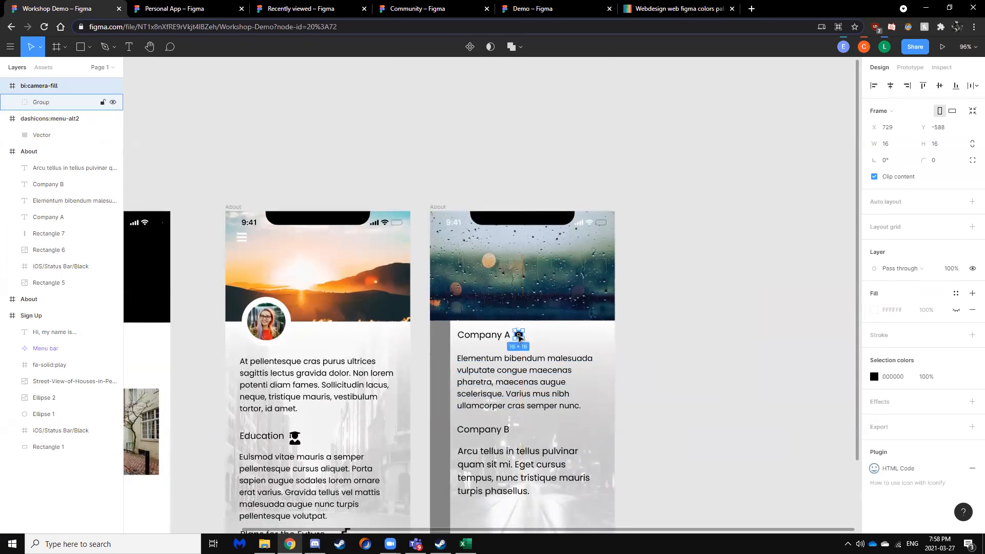
Copy the camera icon and place the duplicate beside the Company B heading.
key(ctrl+c)
key(ctrl+v)
drag(610, 368, 522, 430)
click(669, 379)
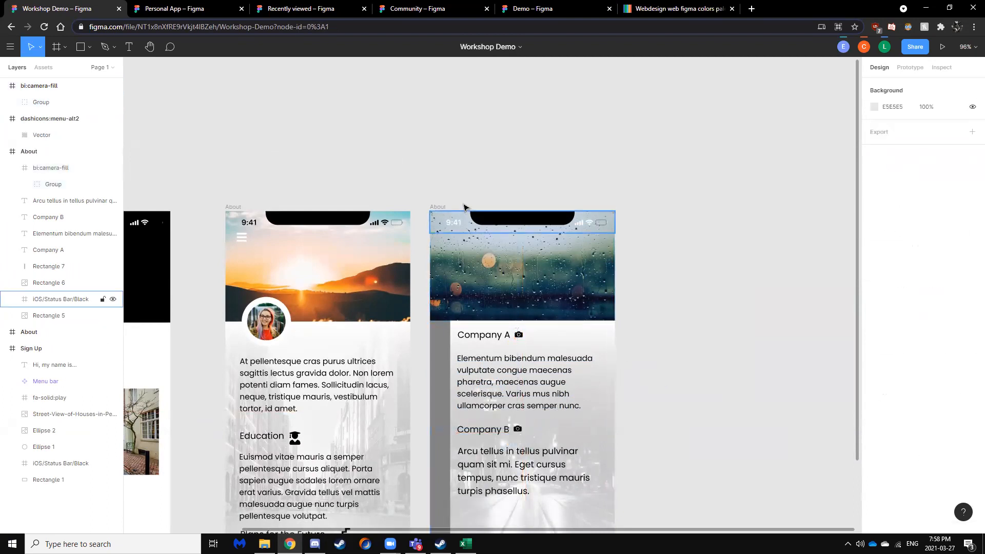
Rename the About frame that holds the company sections as Experience.
click(37, 150)
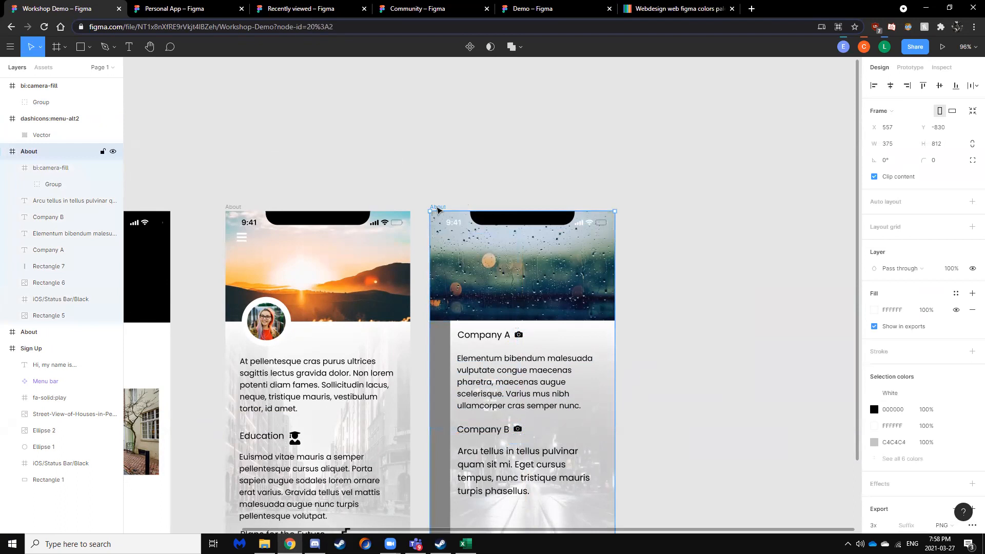
right_click(29, 150)
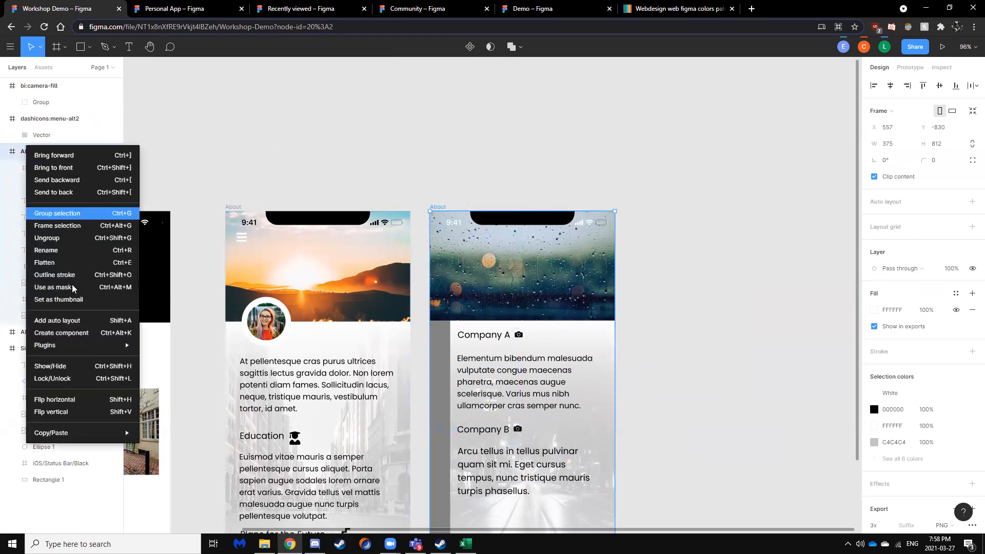
click(57, 253)
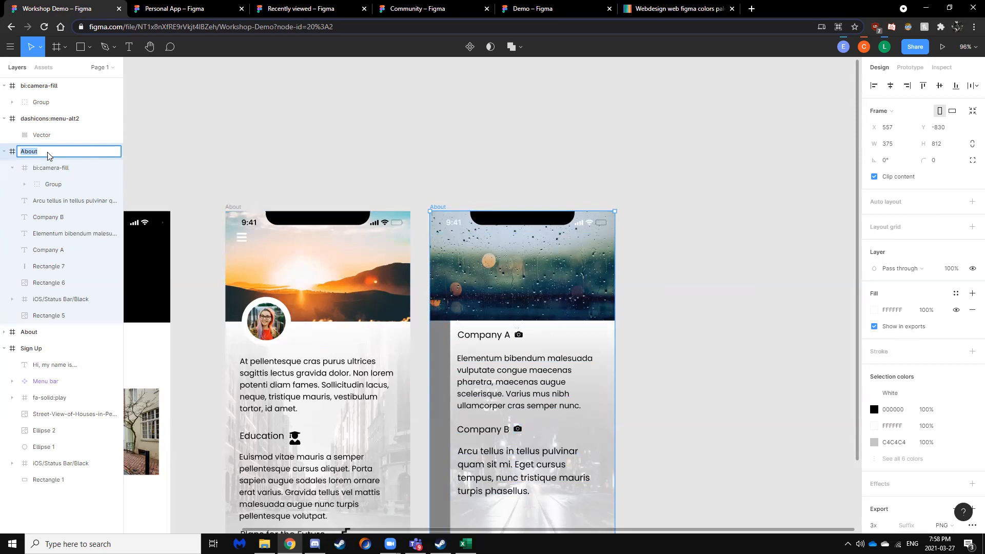
text(E)
click(252, 161)
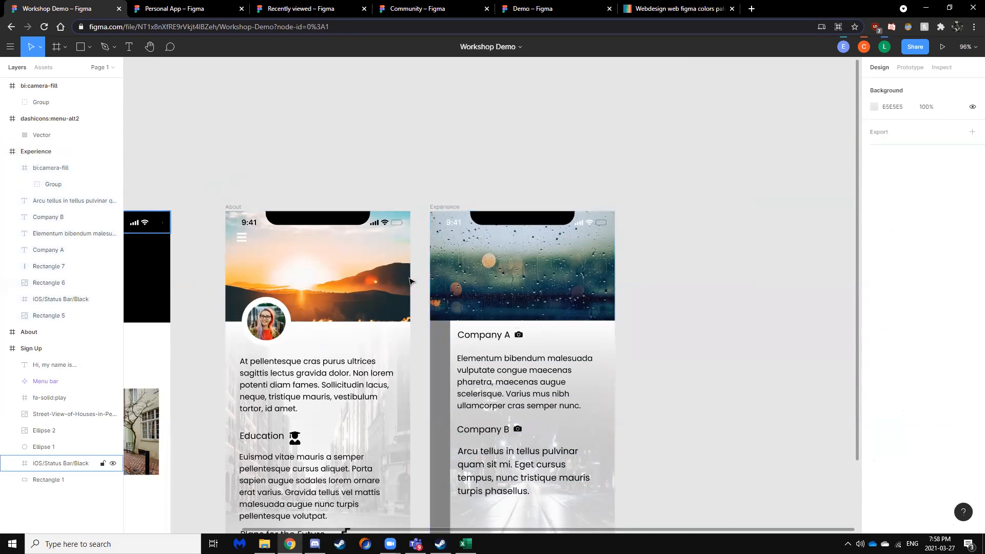
scroll(416, 284, down, 3)
scroll(428, 318, down, 5)
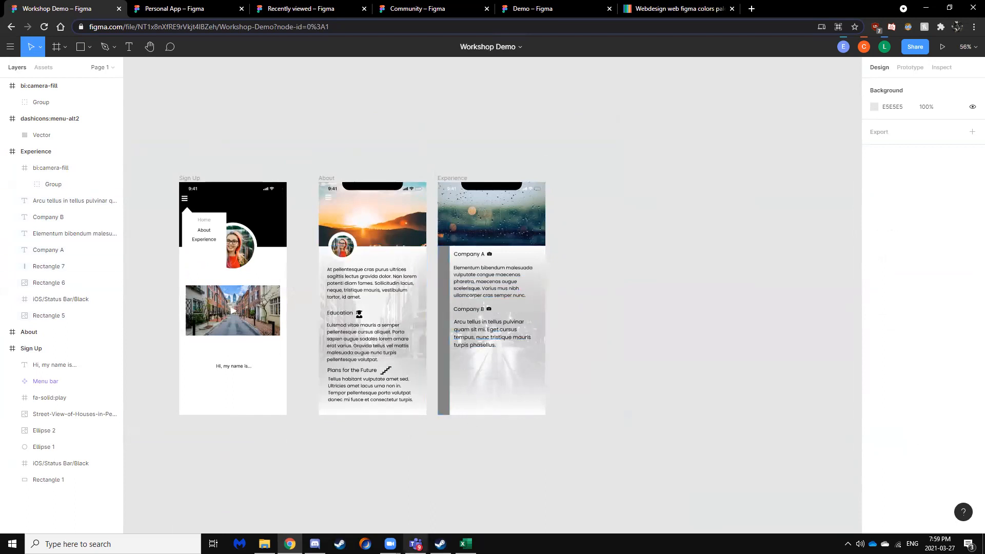
mouse_move(390, 544)
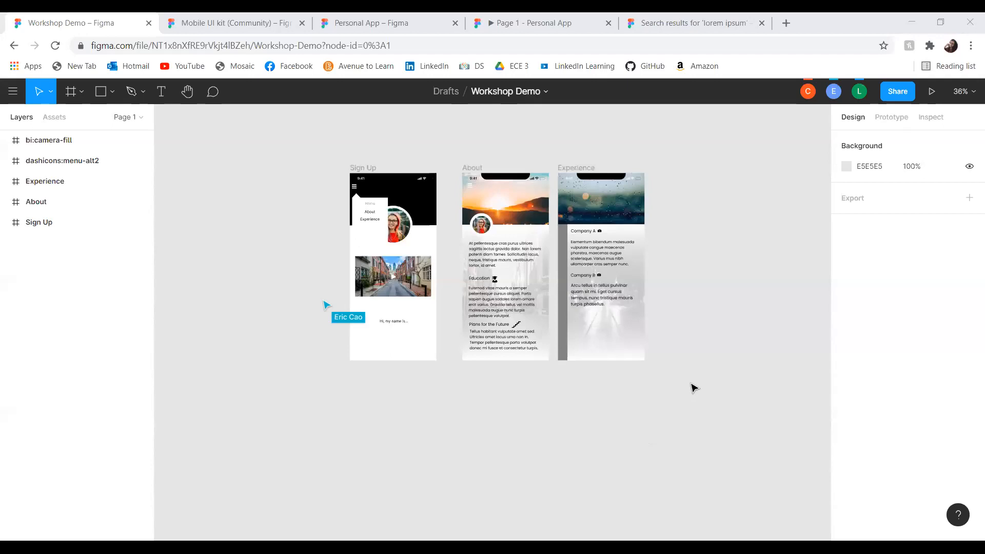
Add an iPhone 11 Pro / X frame (375 × 812) and place it to the right of the Experience screen at X 1058, Y -830.
drag(691, 384, 628, 375)
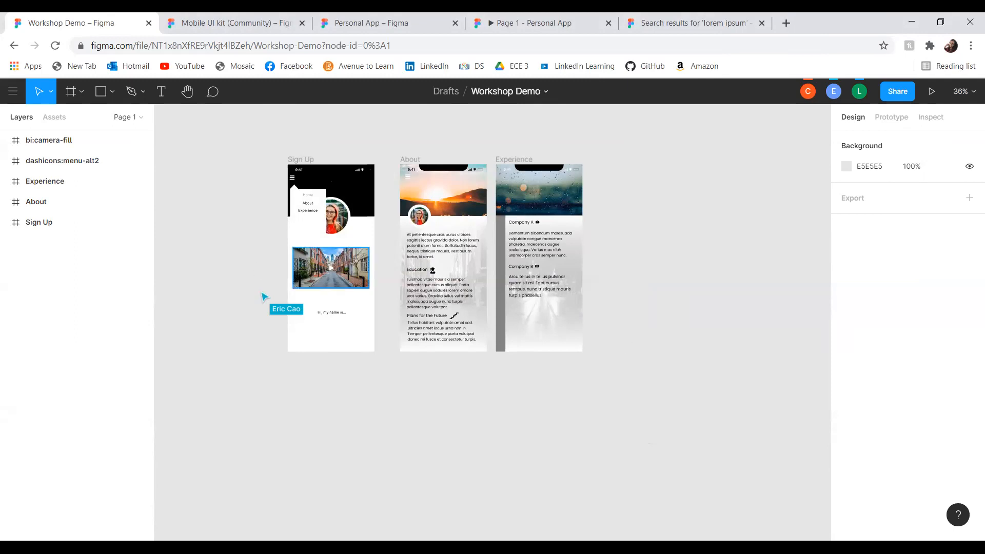
click(71, 92)
click(81, 92)
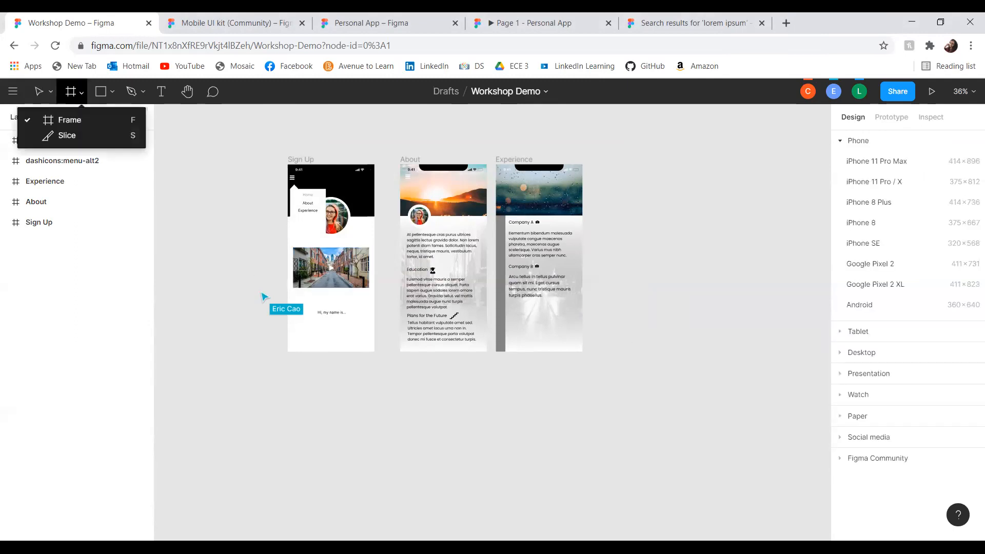
click(897, 184)
drag(668, 281, 664, 241)
Rename the new empty iPhone frame as Map.
double_click(46, 144)
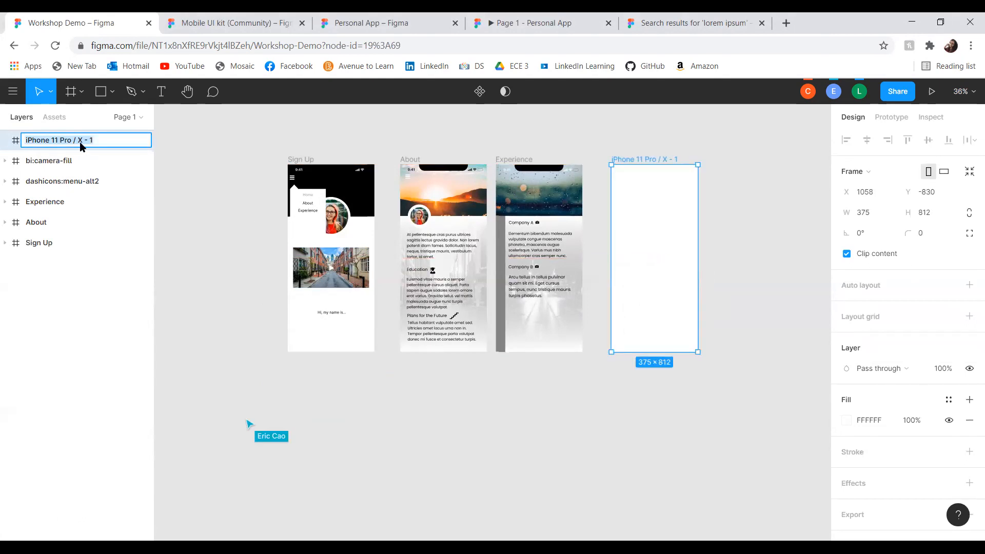
text(Map)
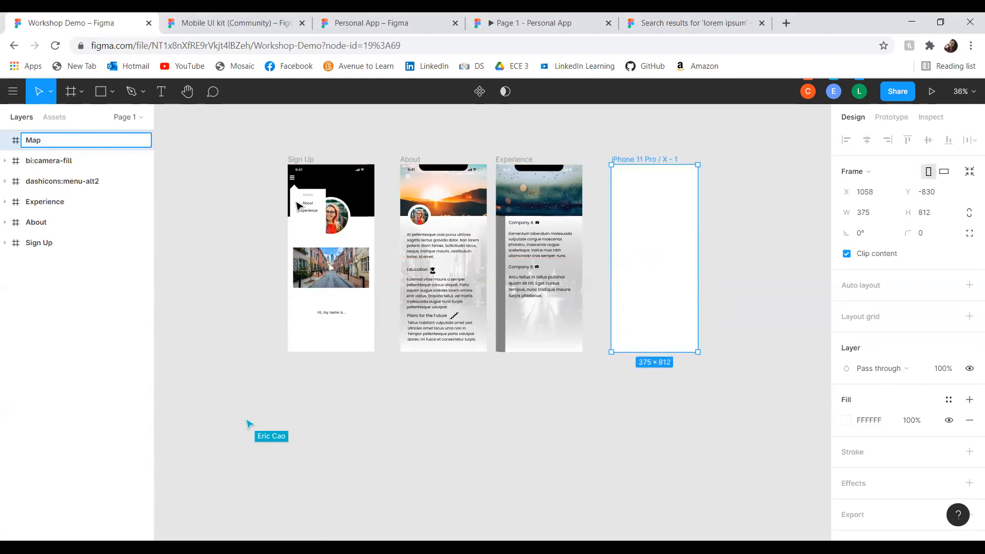
click(739, 248)
Move the Map frame farther away from the Experience screen, to X 1459 at the same height.
drag(748, 346, 648, 339)
drag(589, 271, 681, 269)
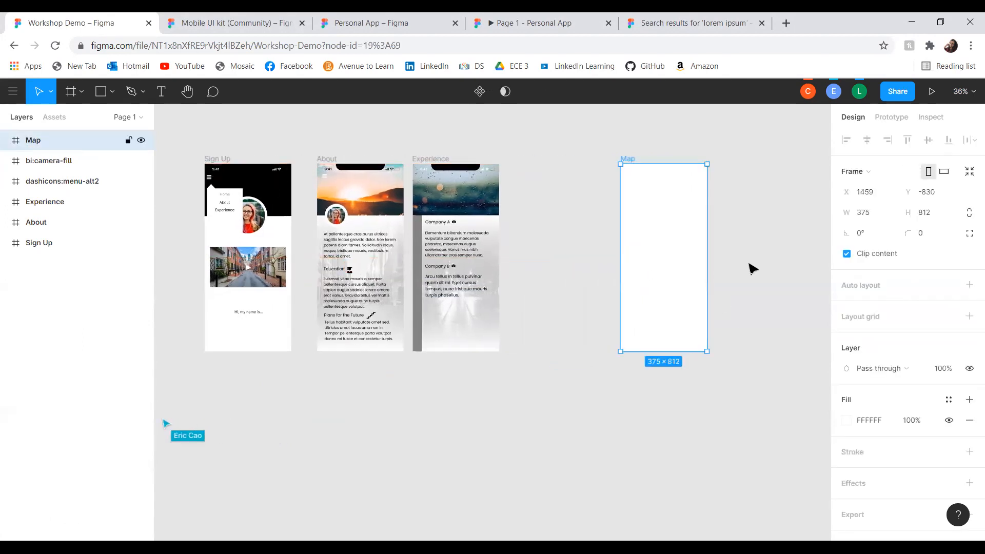
click(773, 266)
scroll(701, 321, right, 3)
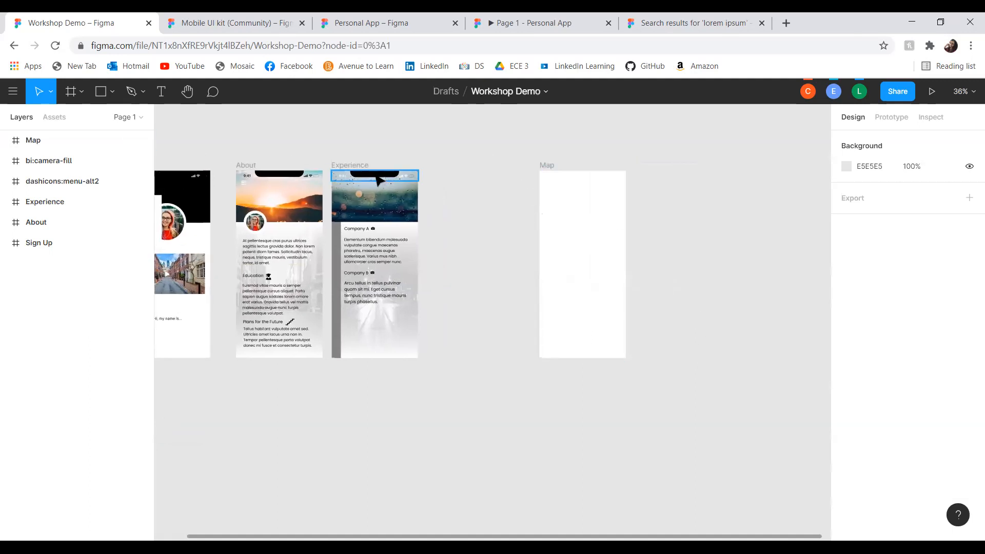
Copy the status bar from the Experience screen into the Map frame.
click(401, 175)
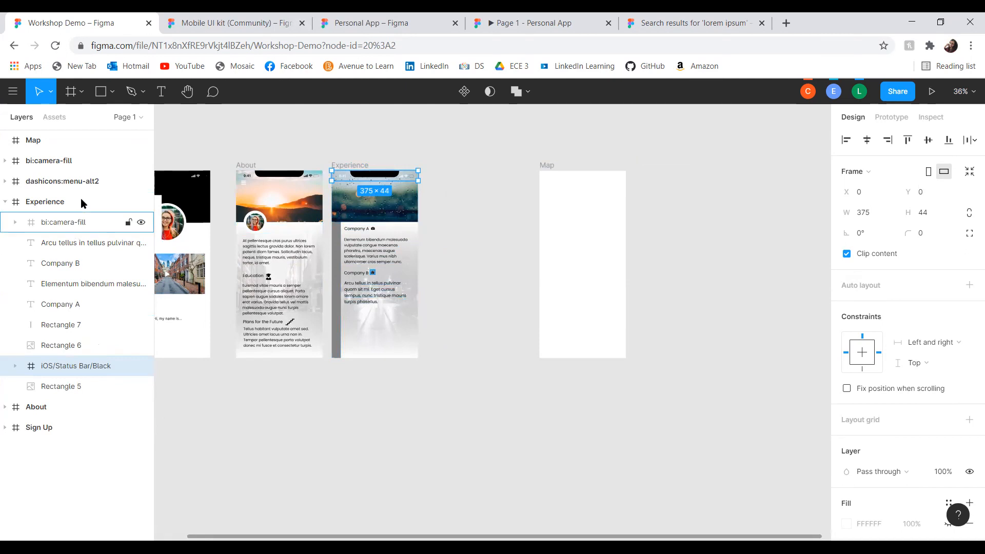
click(78, 149)
key(ctrl+v)
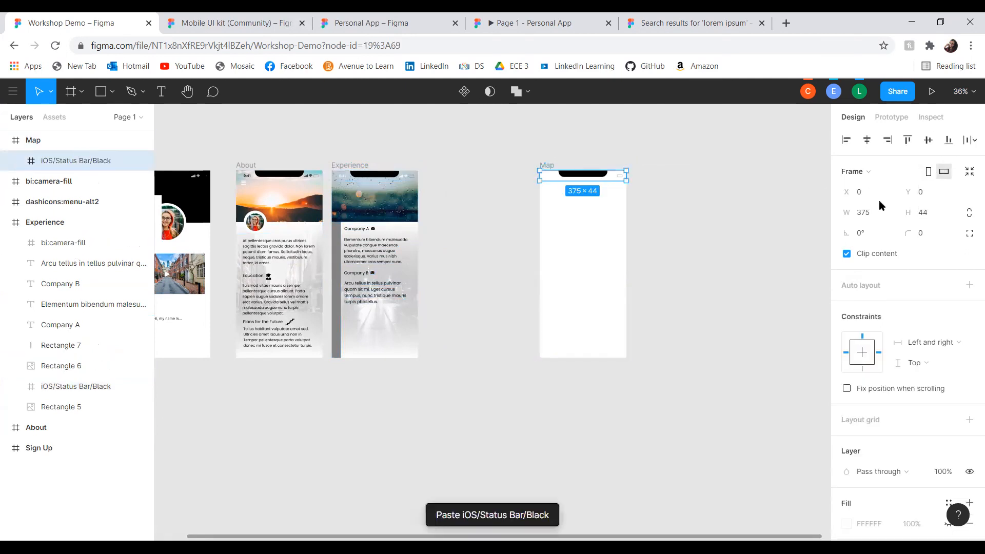
click(642, 199)
click(577, 182)
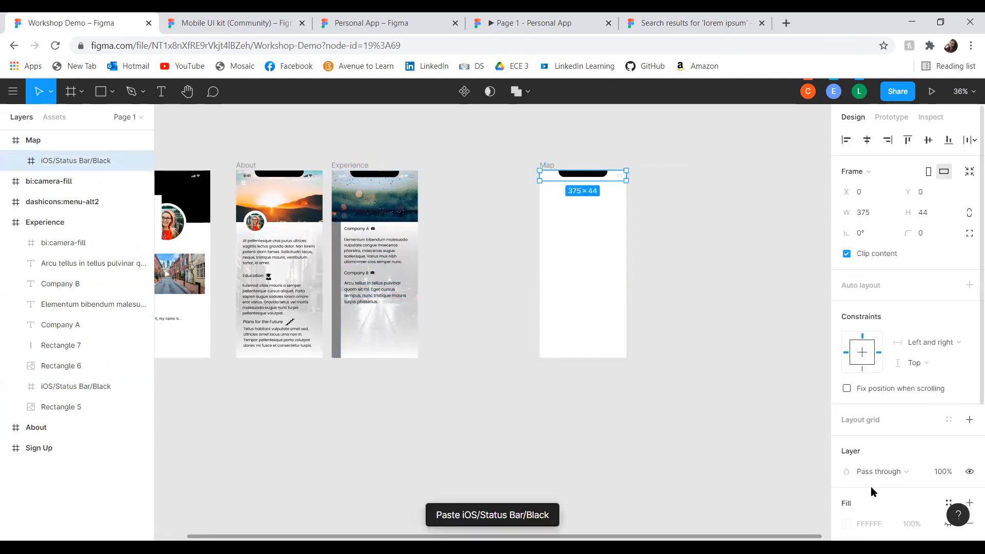
Try an FFF2F2 fill on the Map frame's status bar, then delete that status bar.
click(848, 522)
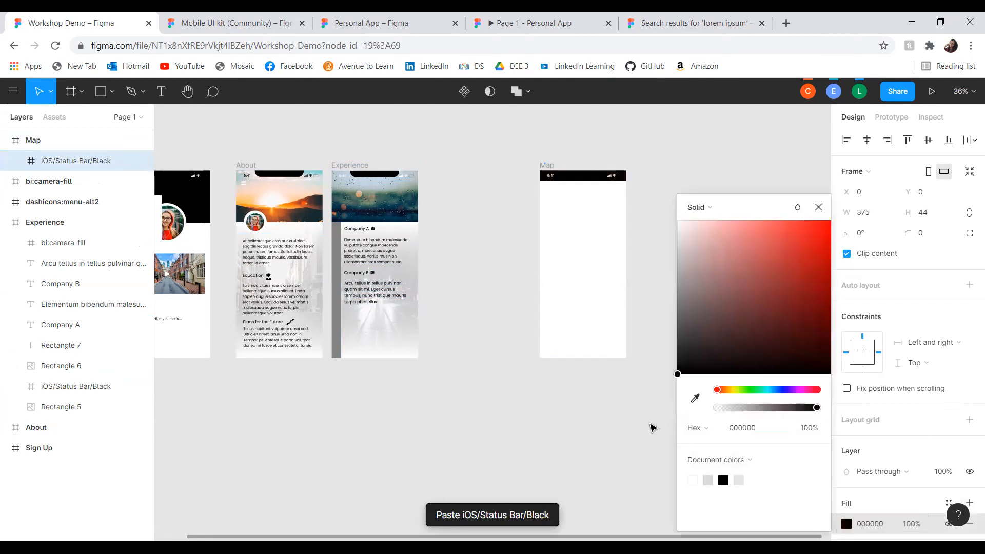
text(FFF2F2)
key(Return)
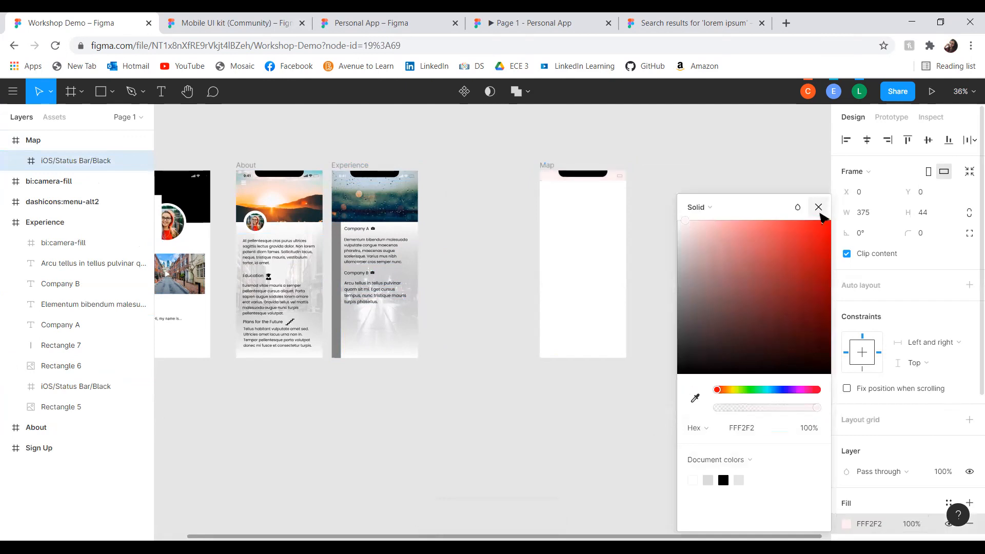
click(818, 207)
key(Delete)
Copy the iOS status bar from the About screen's Header group into the Map frame and place it along the frame's top edge.
drag(462, 226, 549, 240)
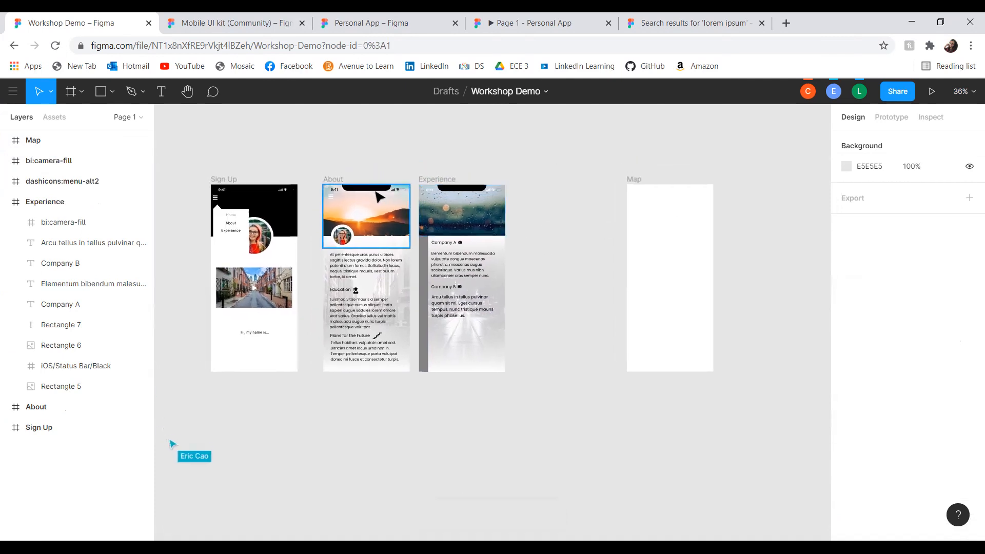
click(379, 196)
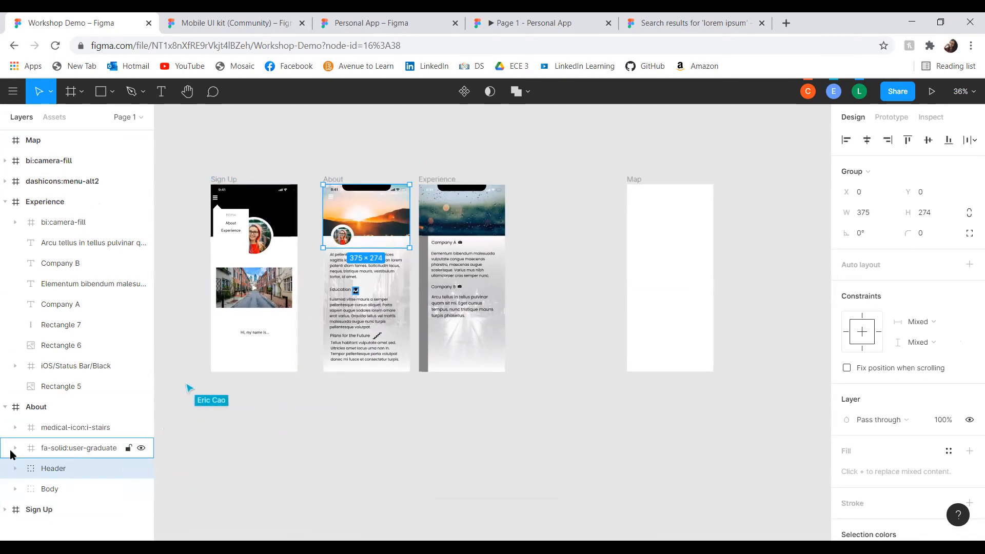
click(15, 469)
scroll(15, 476, down, 3)
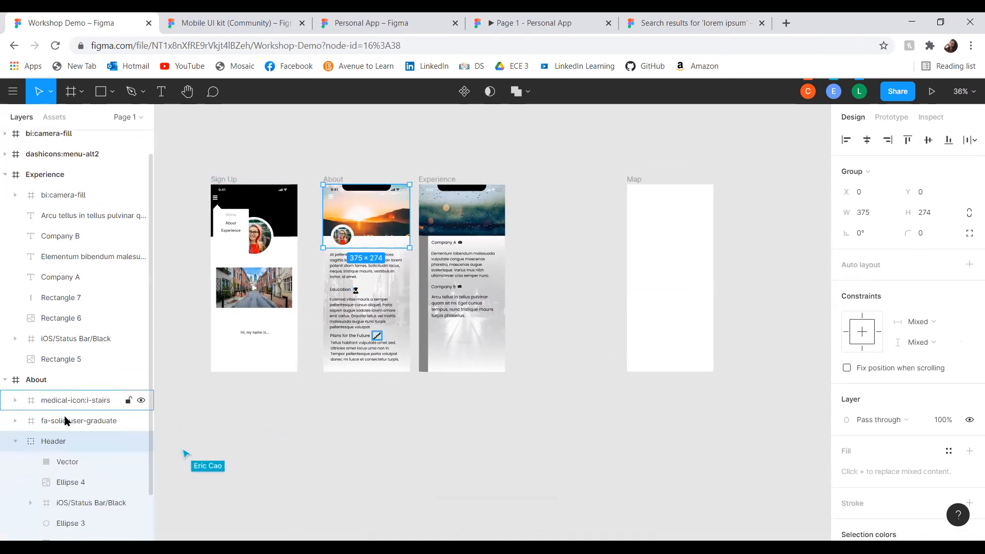
click(54, 450)
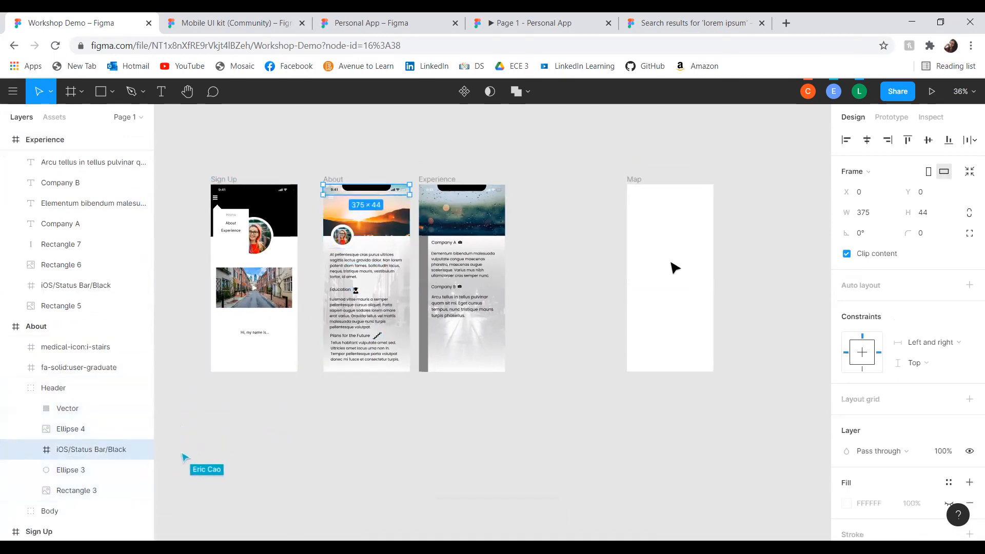
scroll(46, 154, up, 3)
click(39, 144)
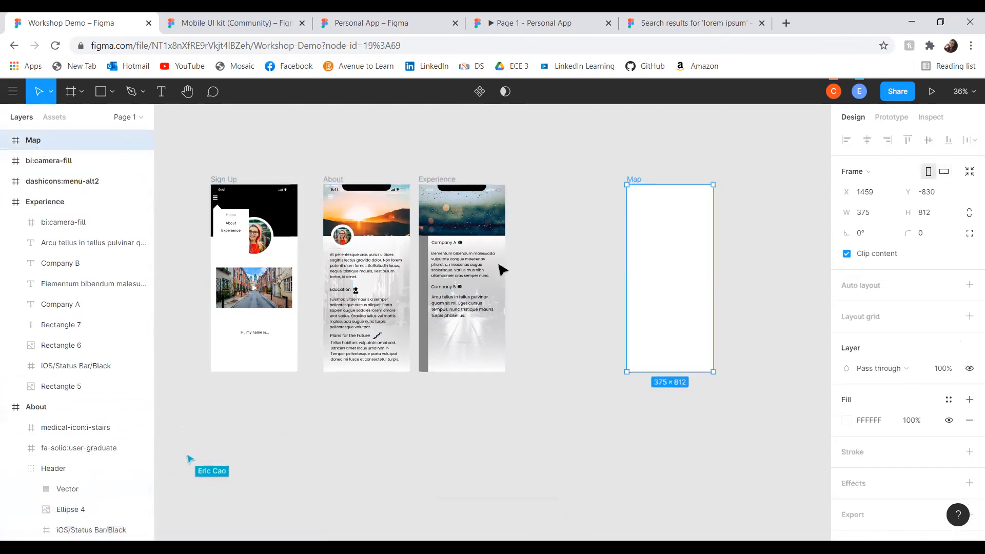
key(ctrl+v)
drag(677, 288, 677, 193)
click(759, 277)
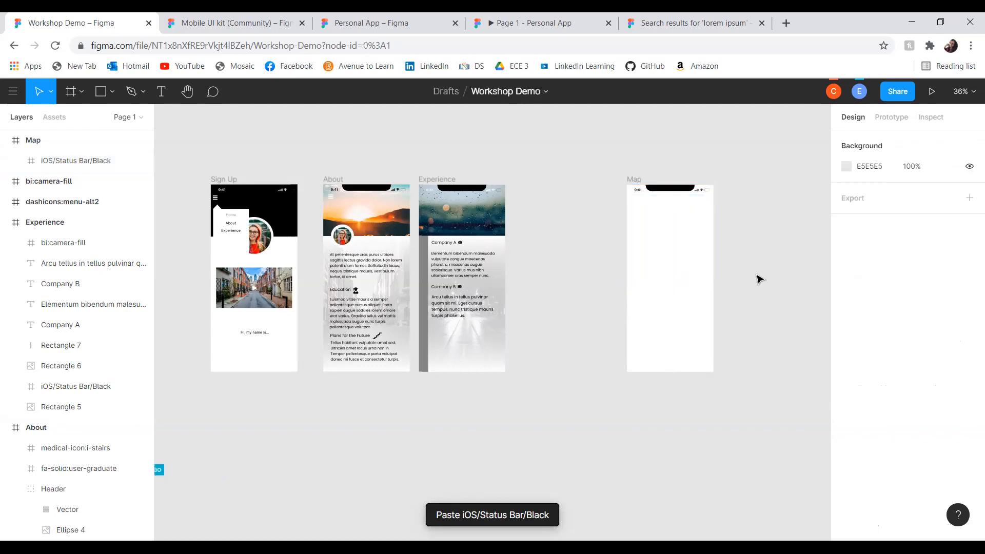
Open the Mapsicle plugin and center its San Francisco map at 37.738, -122.436, keeping the Map frame uncovered.
scroll(620, 253, right, 5)
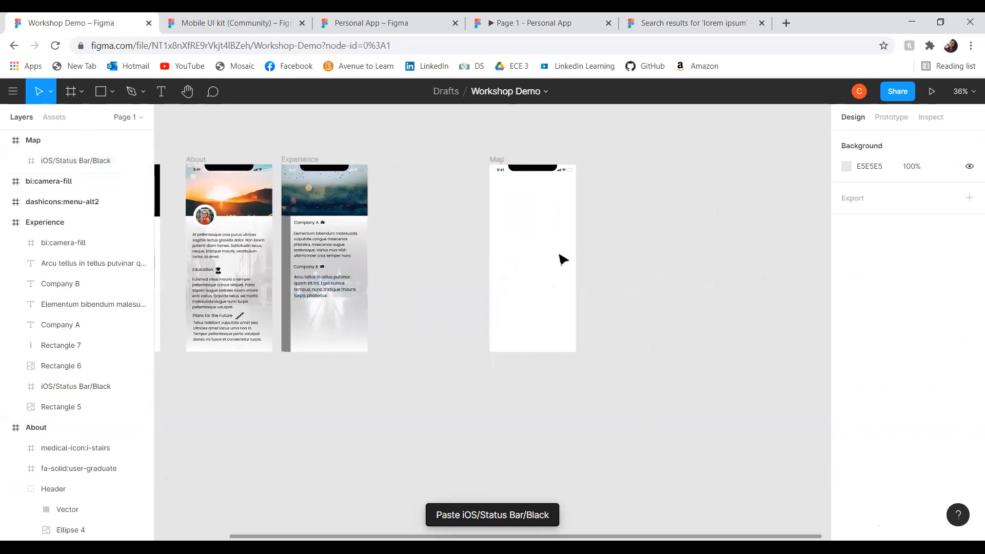
right_click(606, 230)
mouse_move(639, 261)
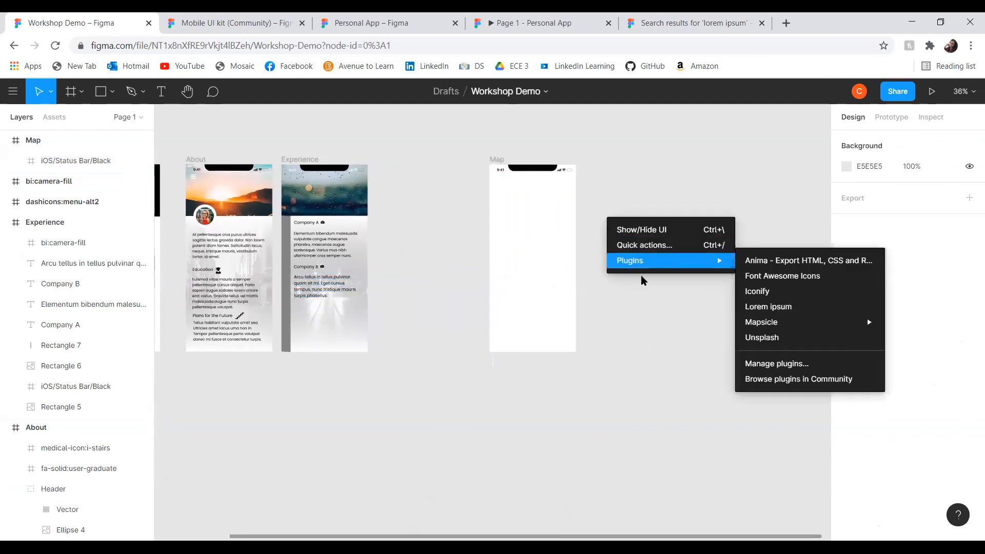
mouse_move(770, 326)
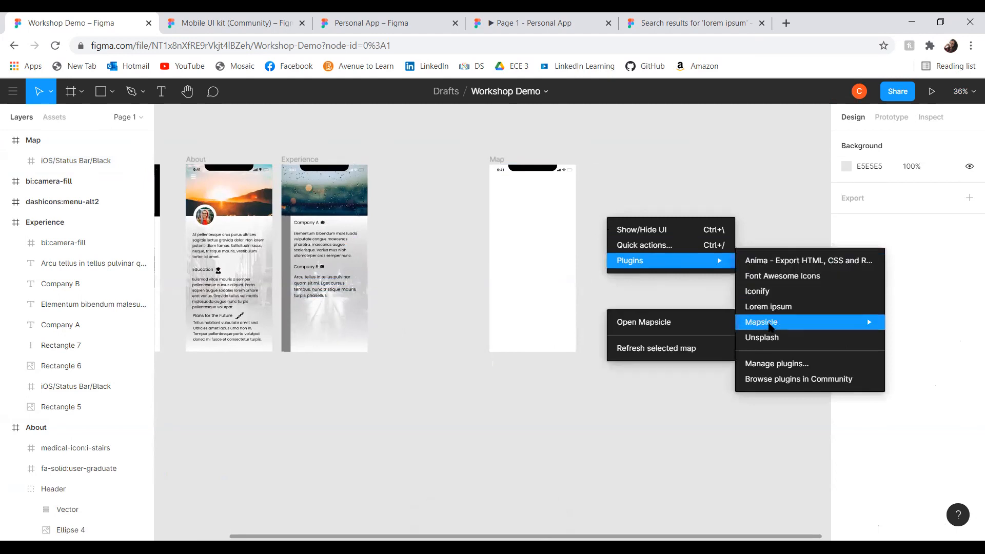
click(664, 329)
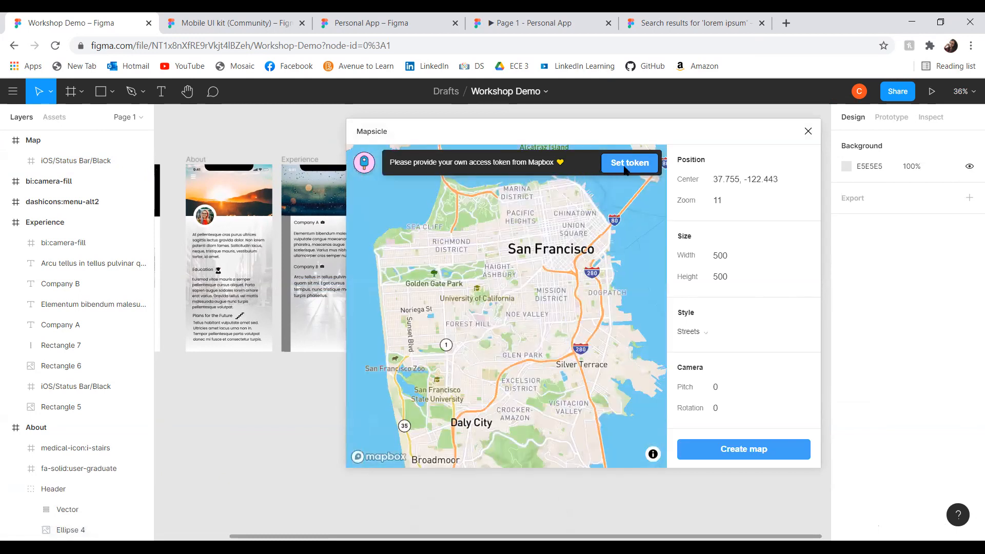
drag(524, 358, 400, 281)
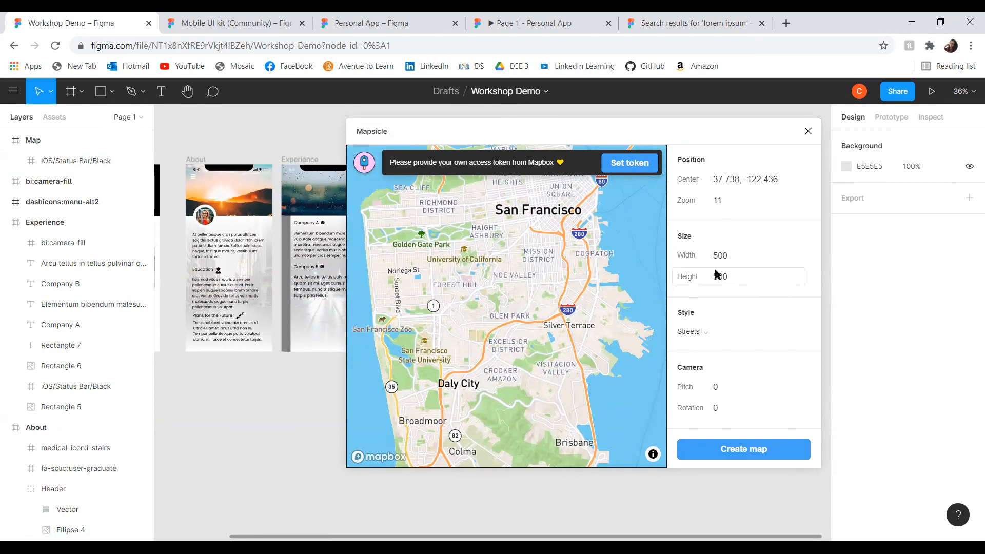
drag(694, 127, 376, 141)
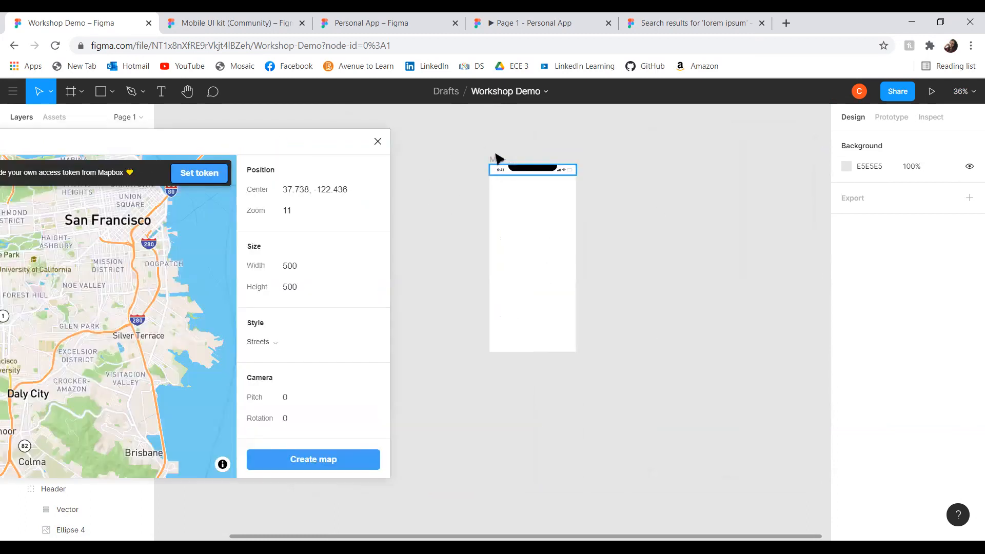
Set the Mapsicle map size to 2000 wide by 2000 high and create the map.
click(322, 269)
key(BackSpace)
key(BackSpace)
key(BackSpace)
text(2000)
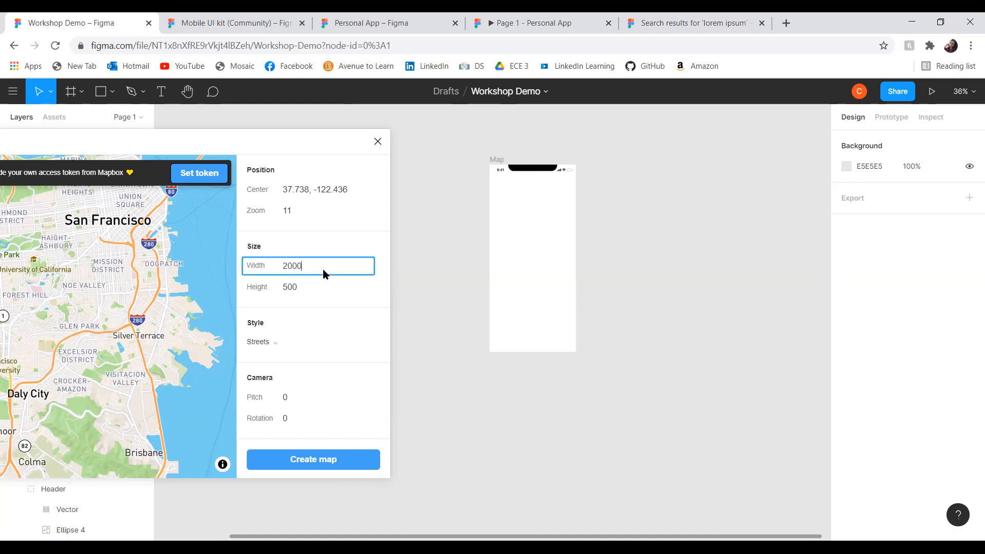
key(Tab)
text(200)
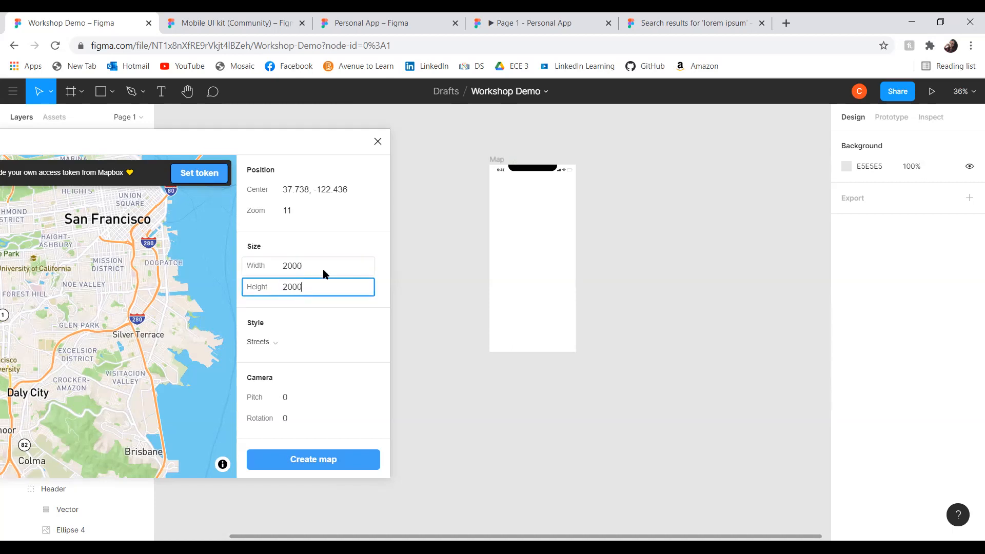
click(318, 459)
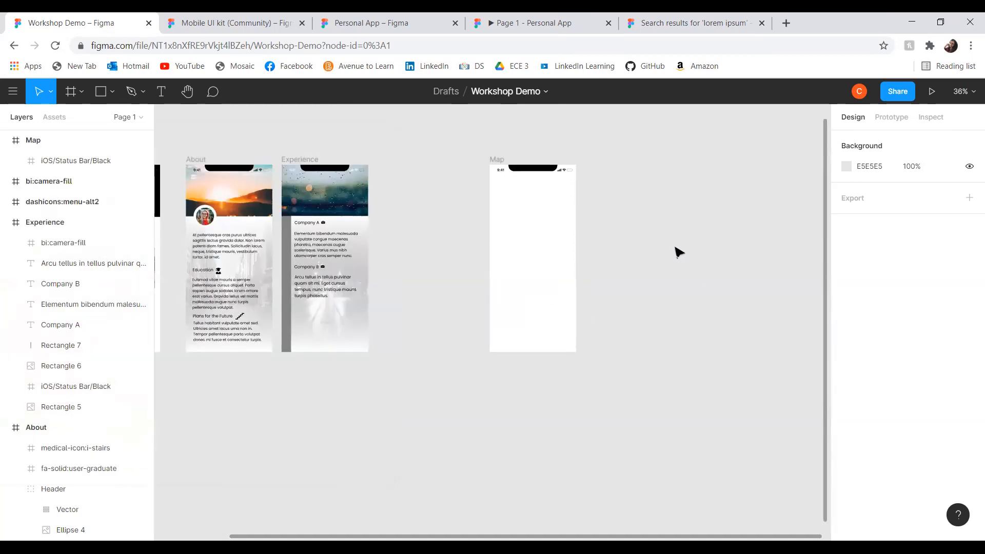
Move the generated map image into the Map frame at X -812, Y -594 so San Francisco shows in the screen.
scroll(557, 253, down, 1)
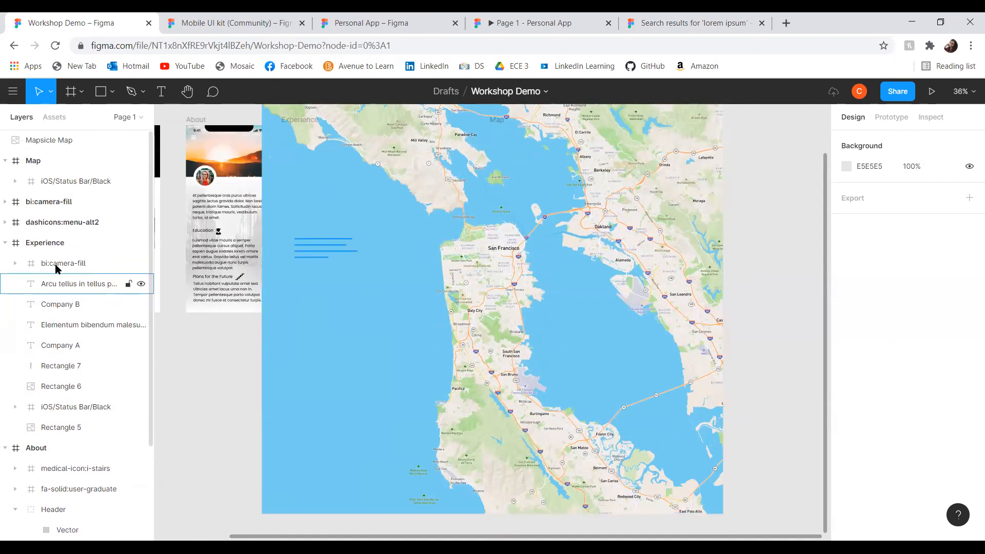
click(496, 315)
drag(495, 315, 510, 249)
scroll(175, 319, up, 1)
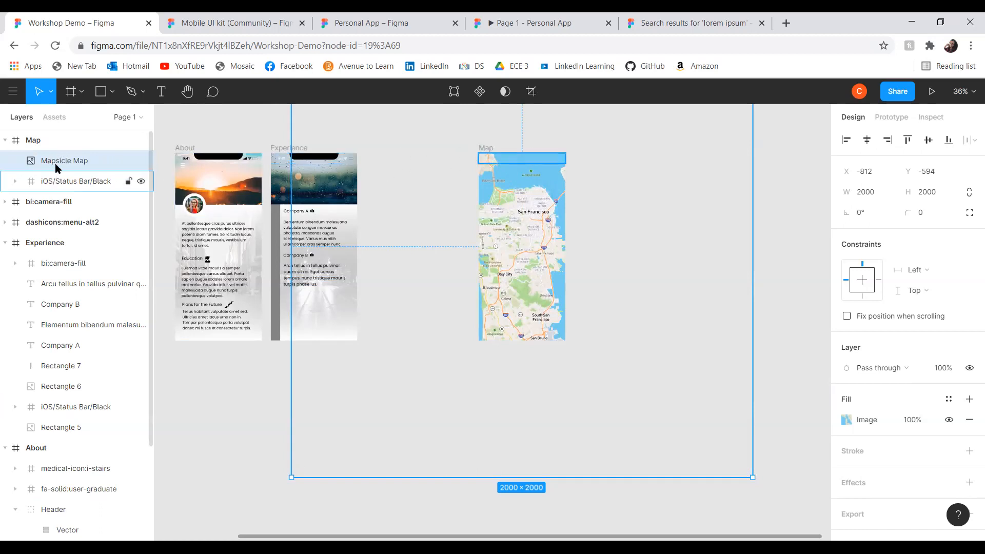
Reorder the Map frame's layers so the status bar lies above the Mapsicle Map image.
drag(58, 180, 57, 157)
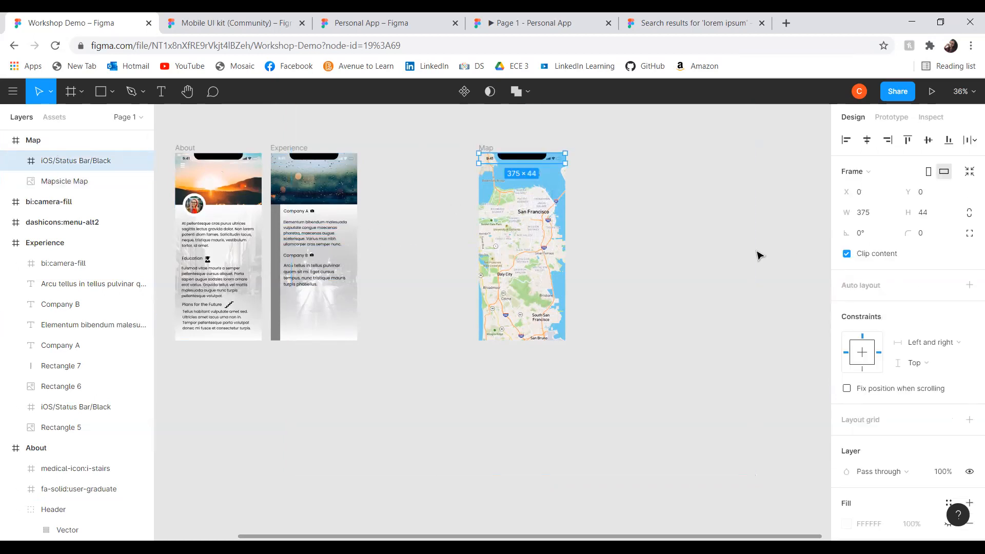
click(700, 265)
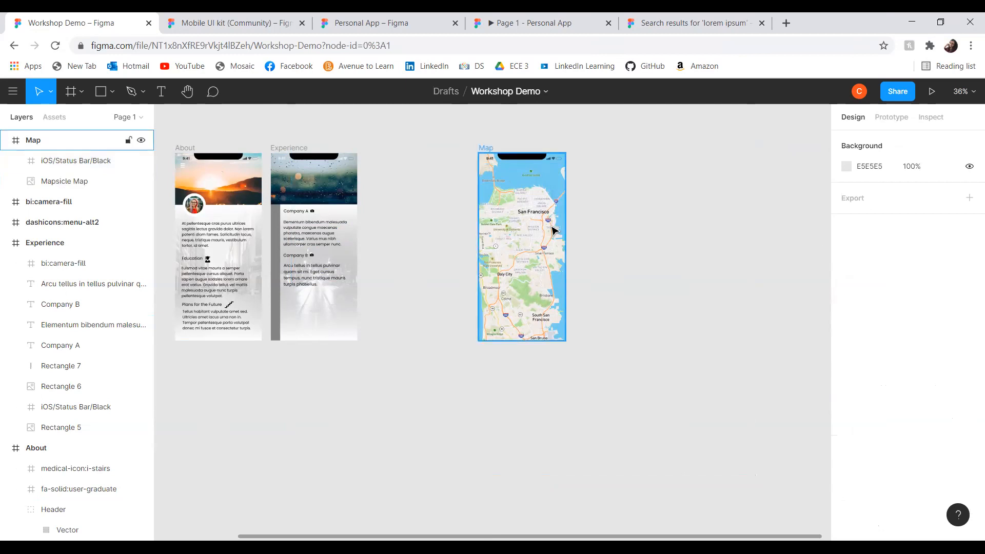
click(529, 231)
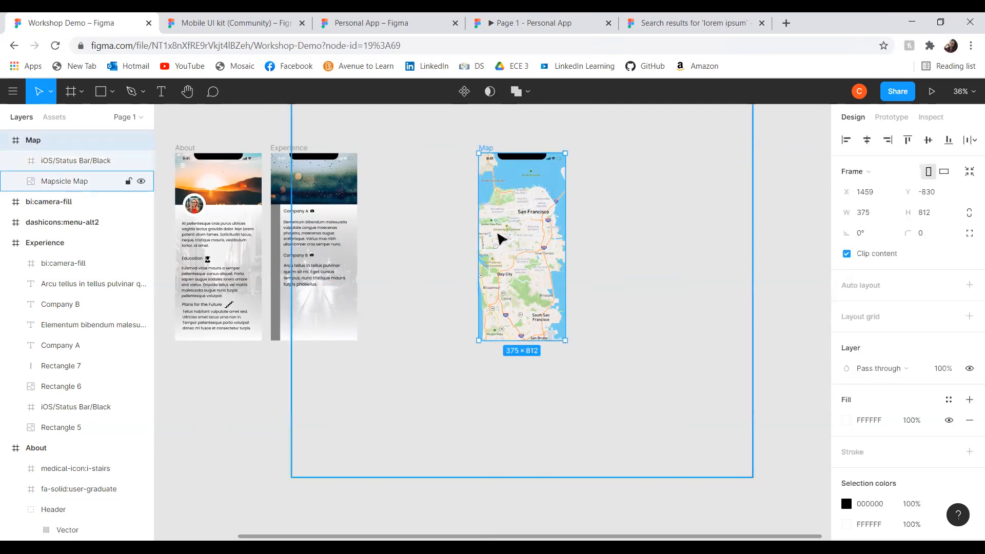
click(783, 179)
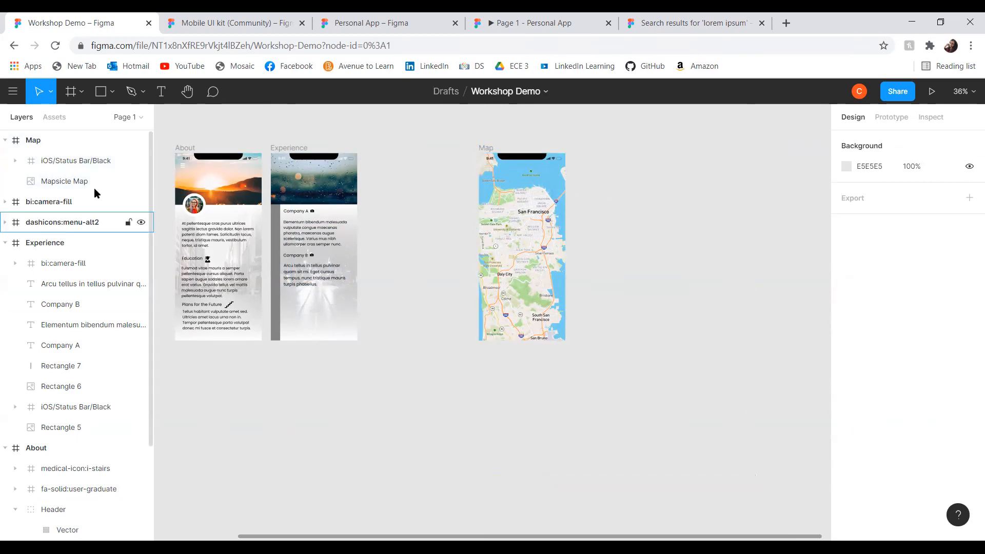
Group the Mapsicle Map image by itself and convert that group into a frame.
click(76, 176)
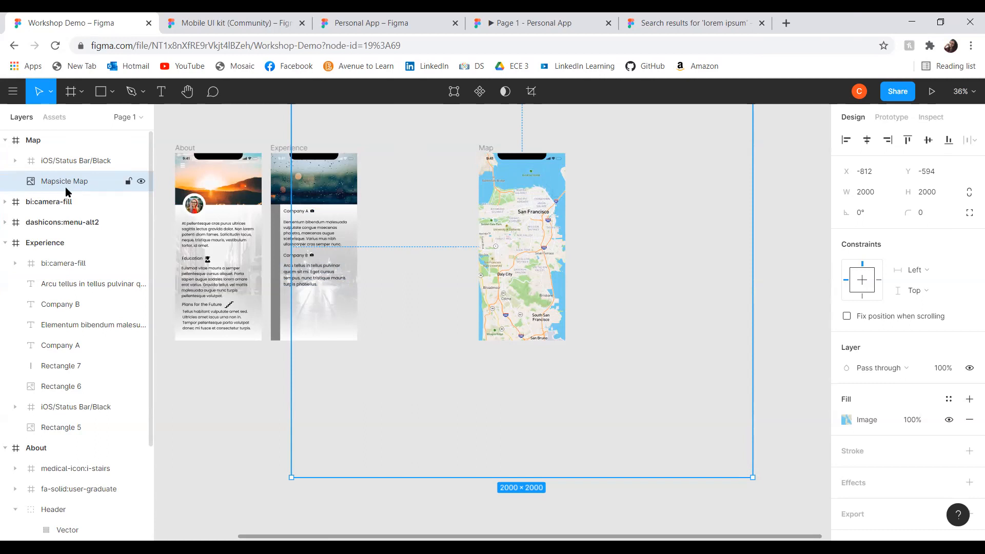
key(ctrl+g)
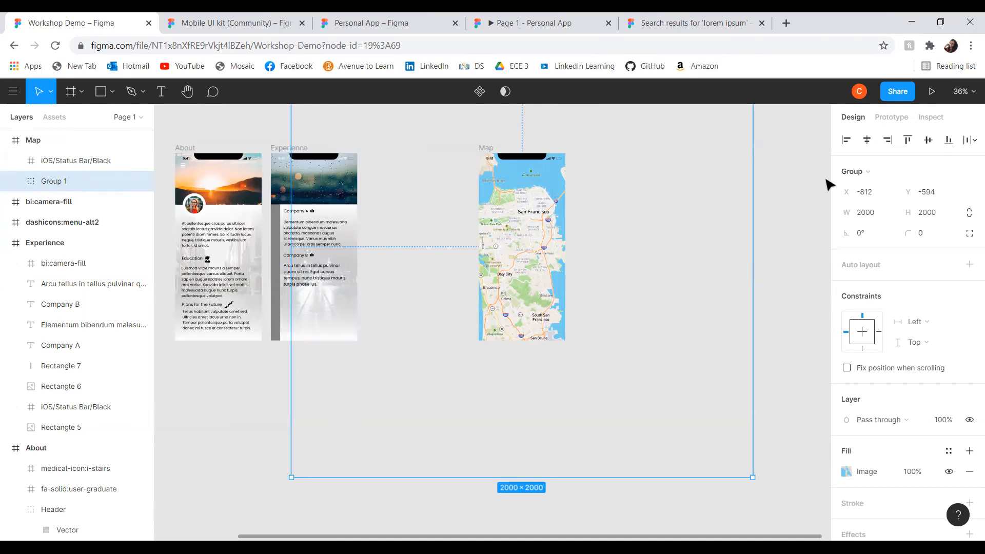
click(854, 172)
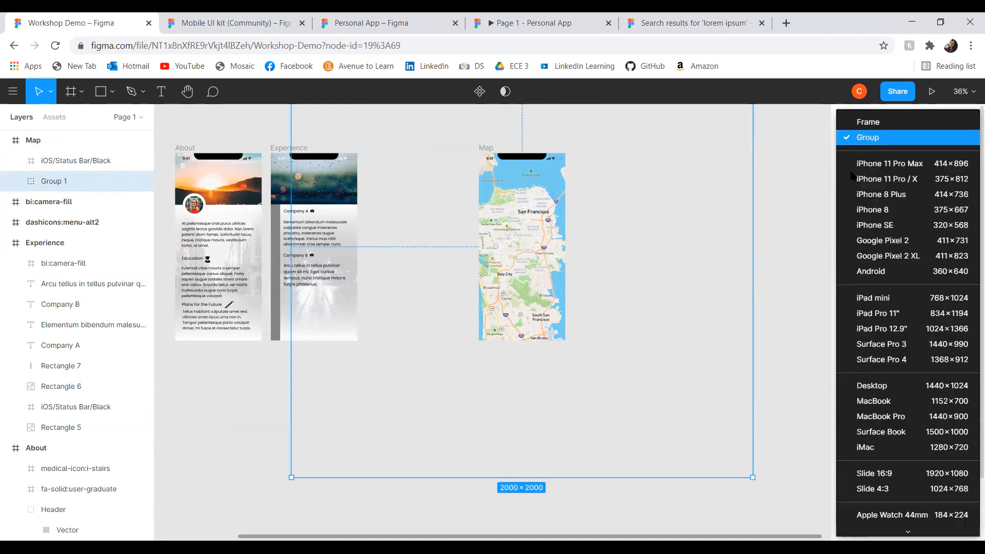
click(873, 127)
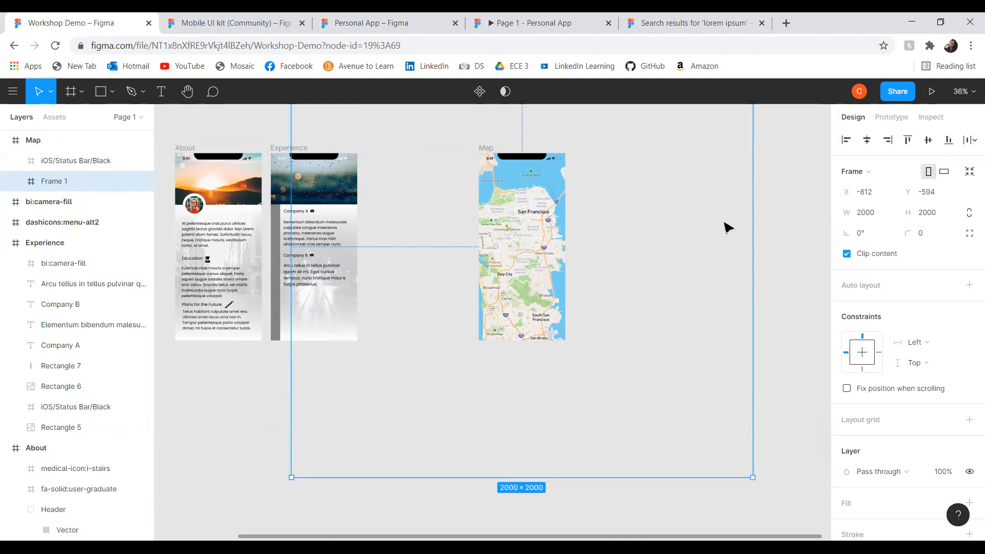
Rename the new frame around the map image as Map.
double_click(57, 182)
text(Map)
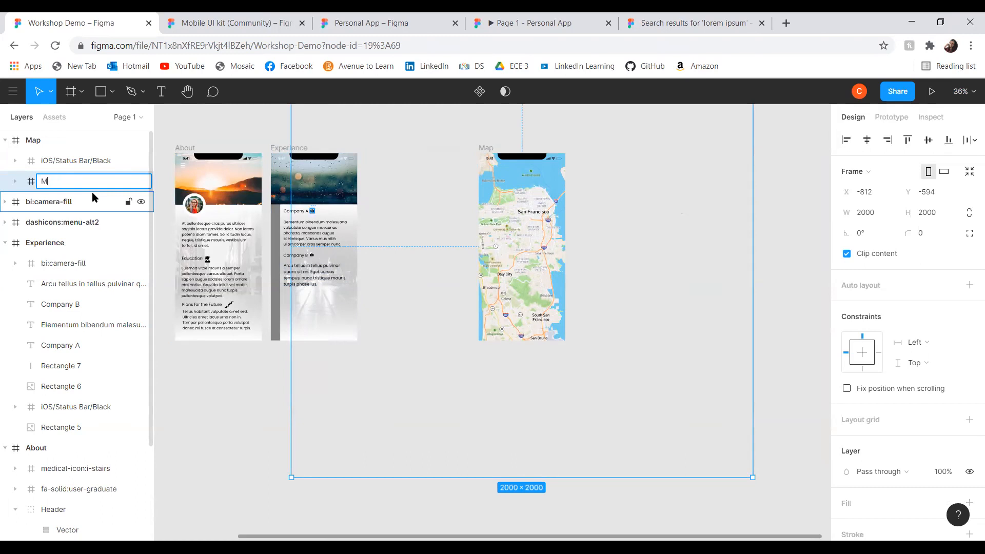
click(88, 115)
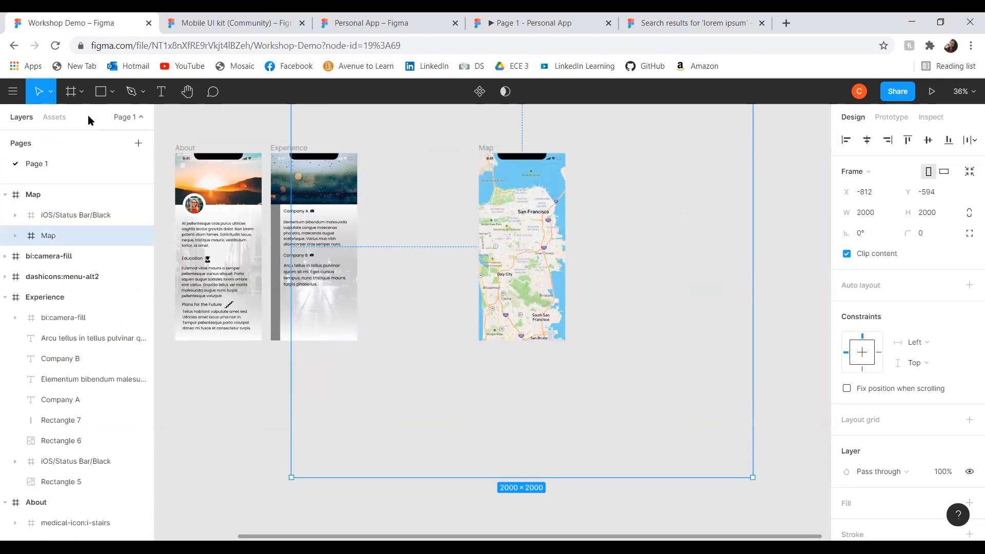
Resize the nested Map frame around the Mapsicle Map image to 375 wide by 812 high.
click(47, 196)
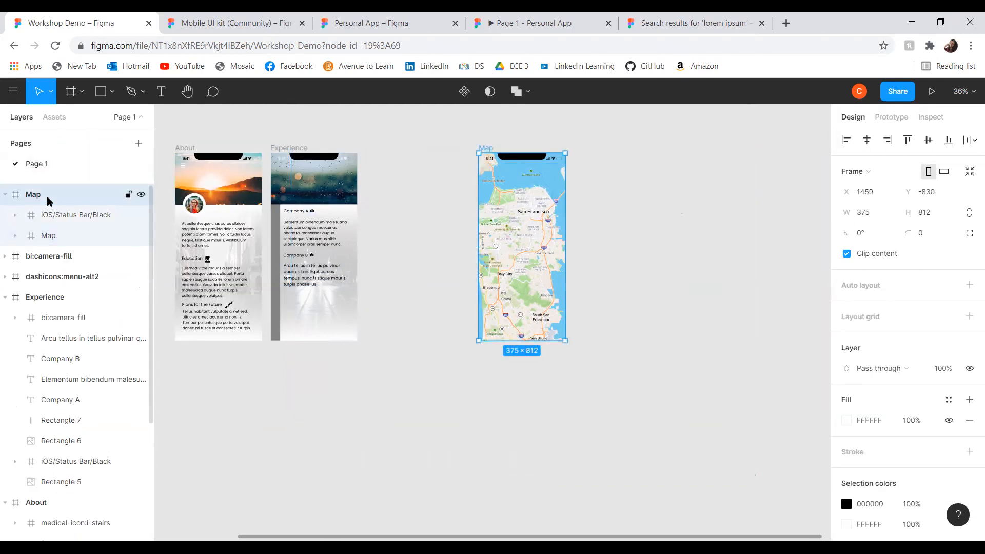
click(54, 235)
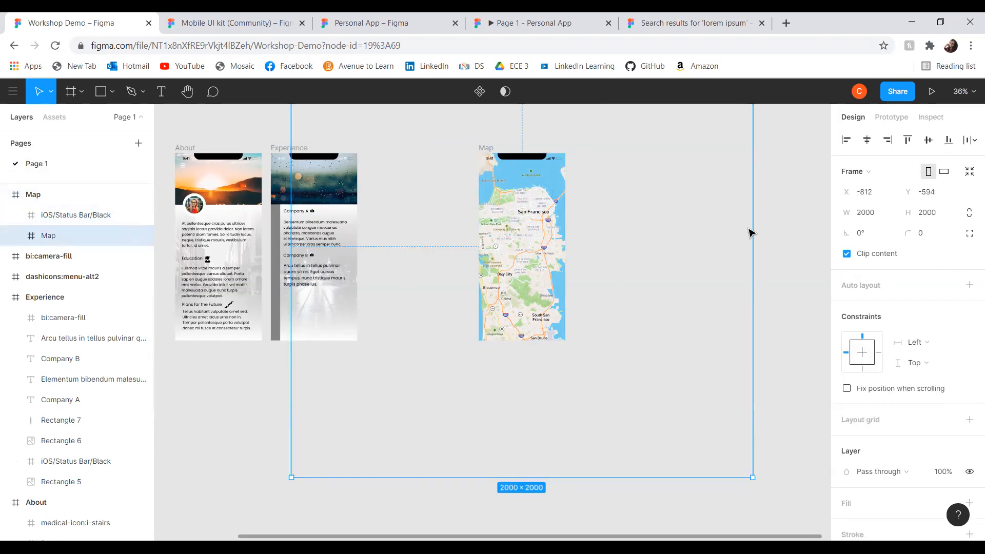
click(17, 235)
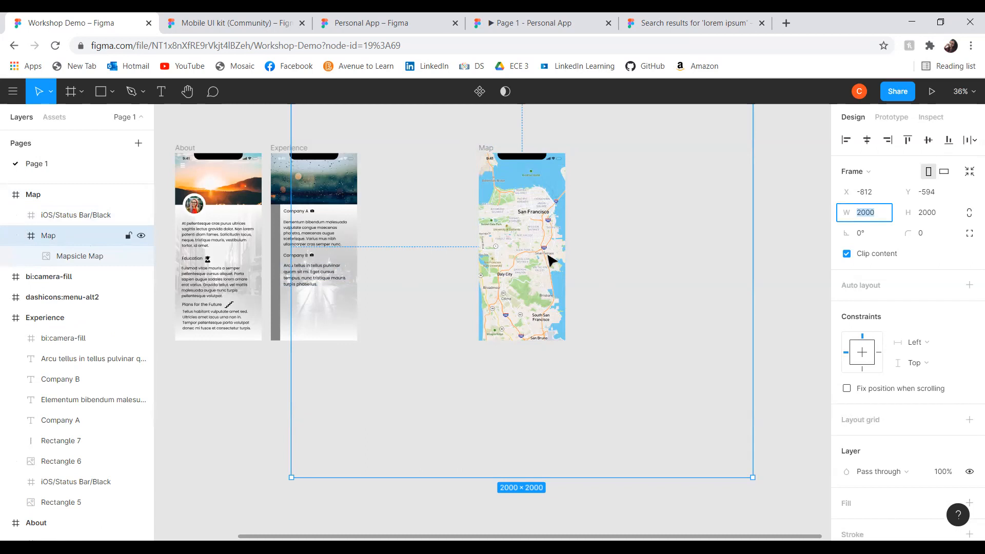
text(375)
key(Tab)
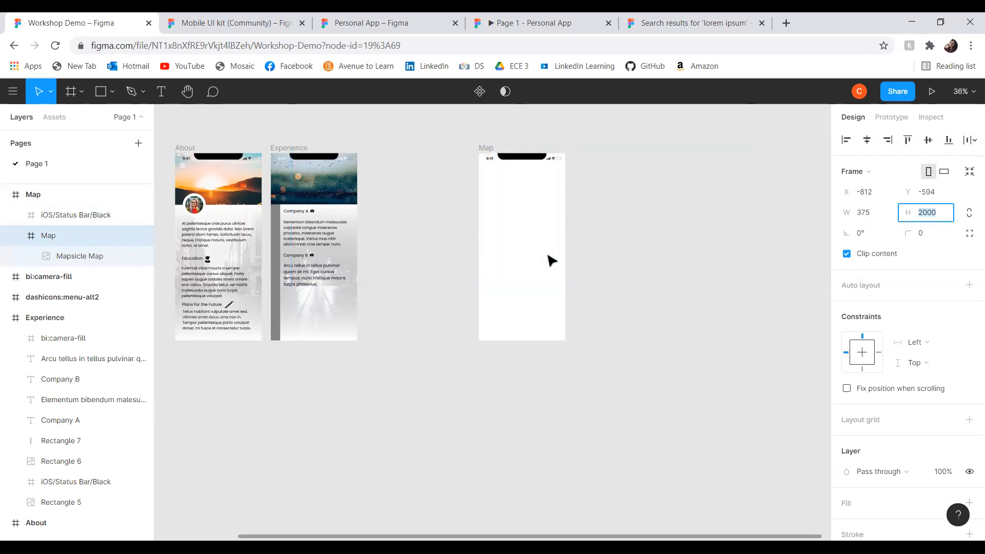
text(812)
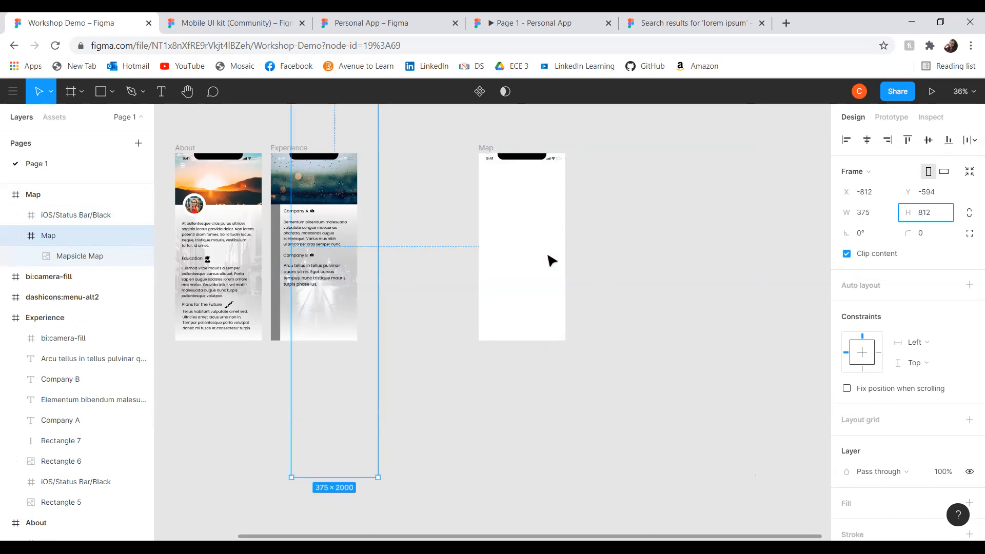
key(Return)
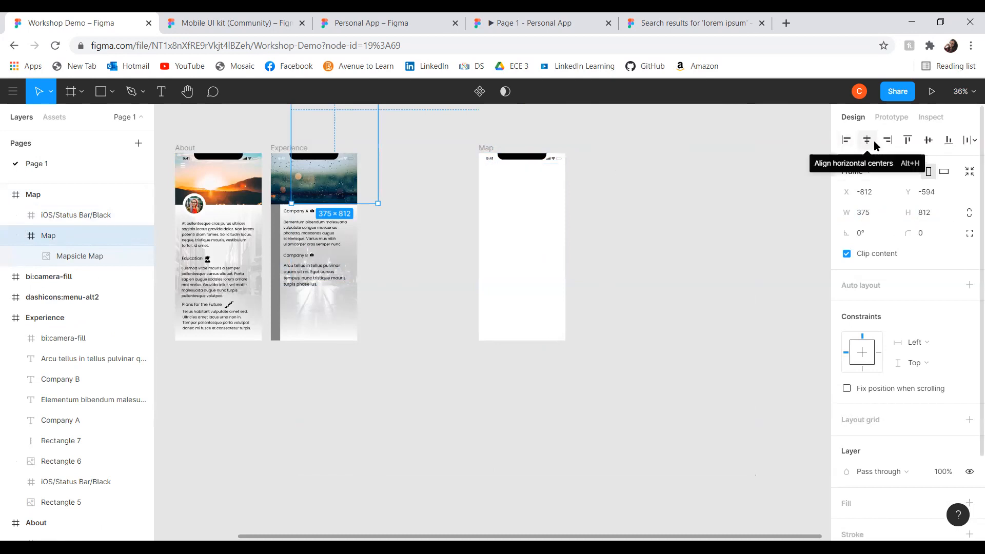
Center the nested Map frame horizontally and vertically within the Map screen.
click(874, 143)
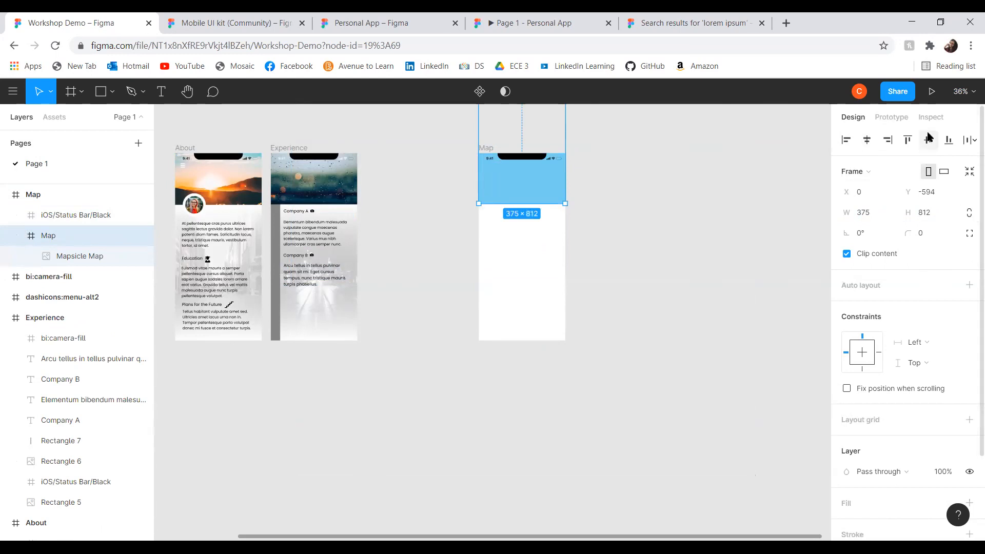
click(930, 138)
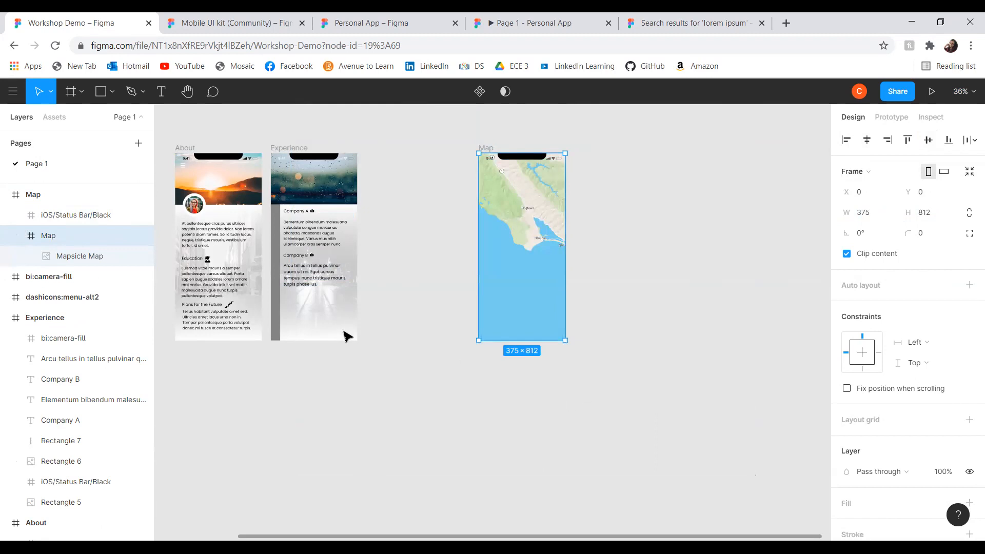
click(654, 334)
Set the nested Map frame's prototype overflow behavior to horizontal and vertical scrolling.
click(75, 244)
click(891, 120)
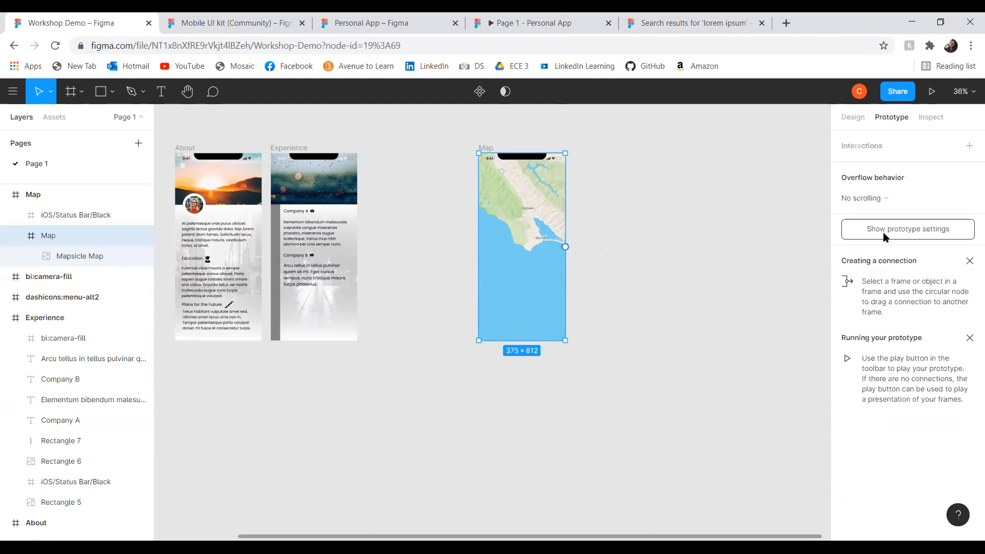
click(860, 200)
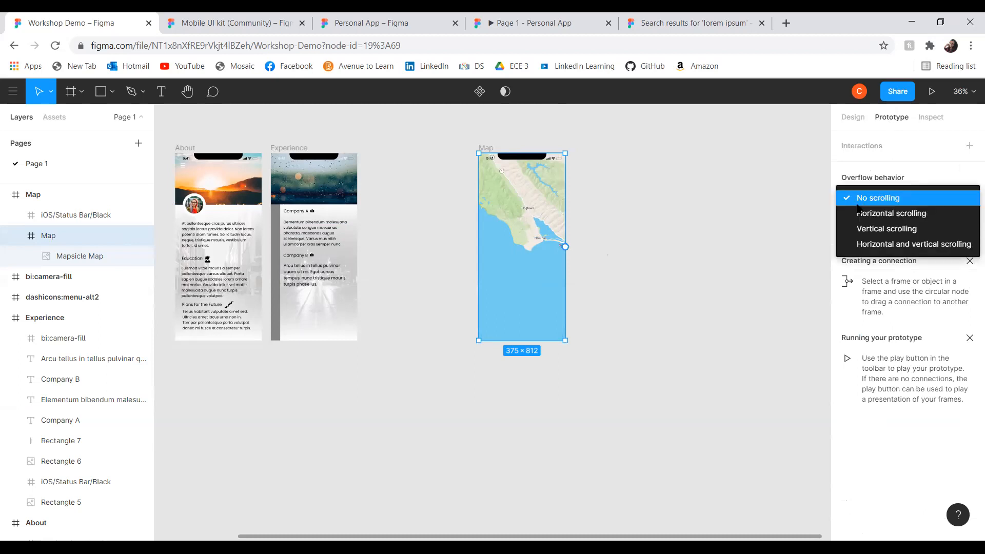
click(862, 245)
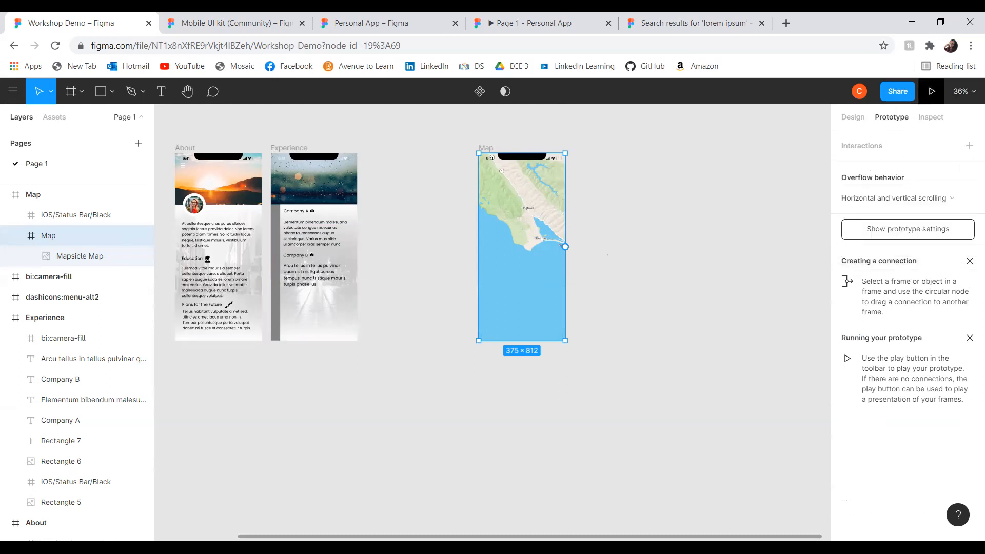
Preview the Map screen's prototype, test scrolling the map in several directions, and return to the design file.
click(932, 92)
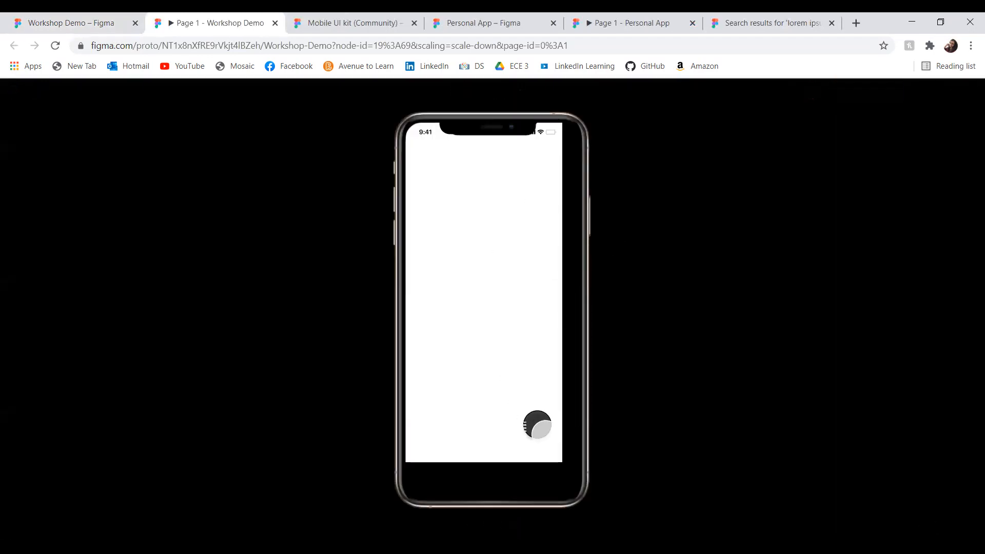
click(541, 428)
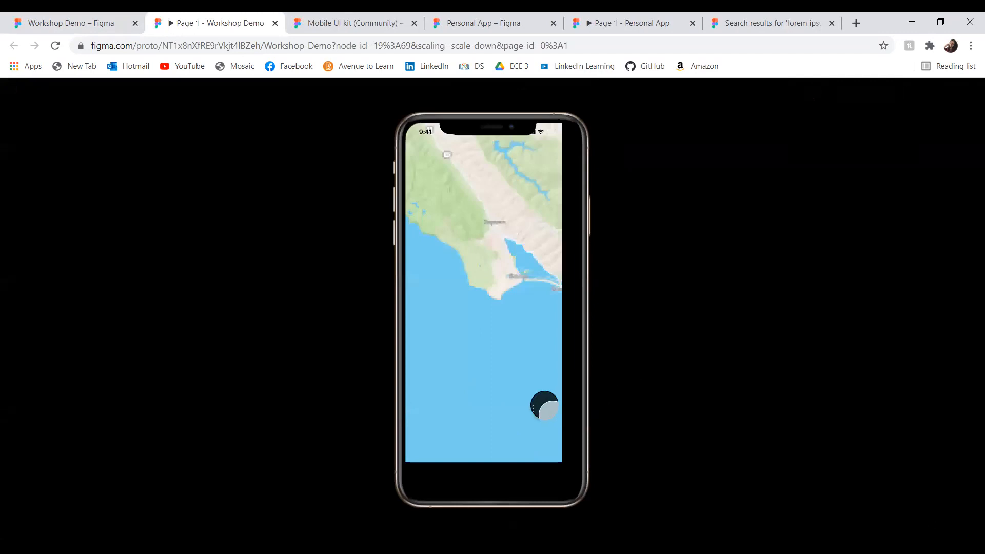
drag(499, 376, 630, 186)
drag(559, 213, 411, 407)
drag(440, 319, 408, 459)
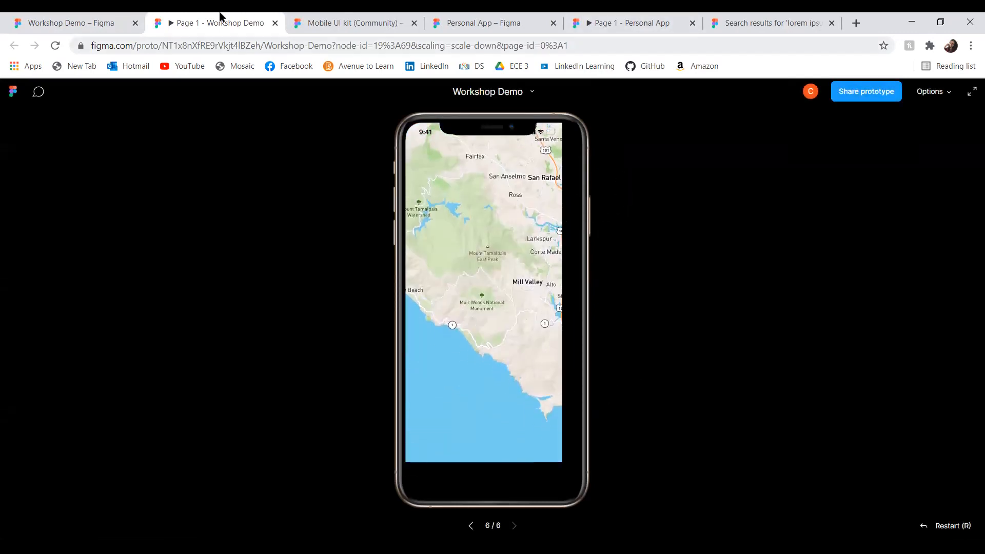
click(81, 20)
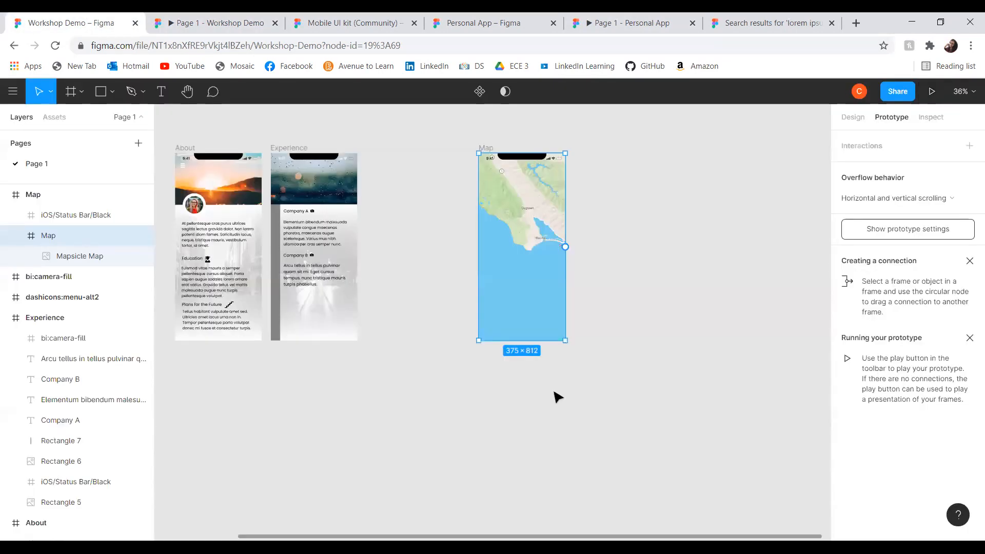
Close the old prototype preview, replay the Map screen in a fresh one, and return to the design file.
click(701, 306)
click(535, 236)
scroll(541, 260, up, 1)
click(275, 23)
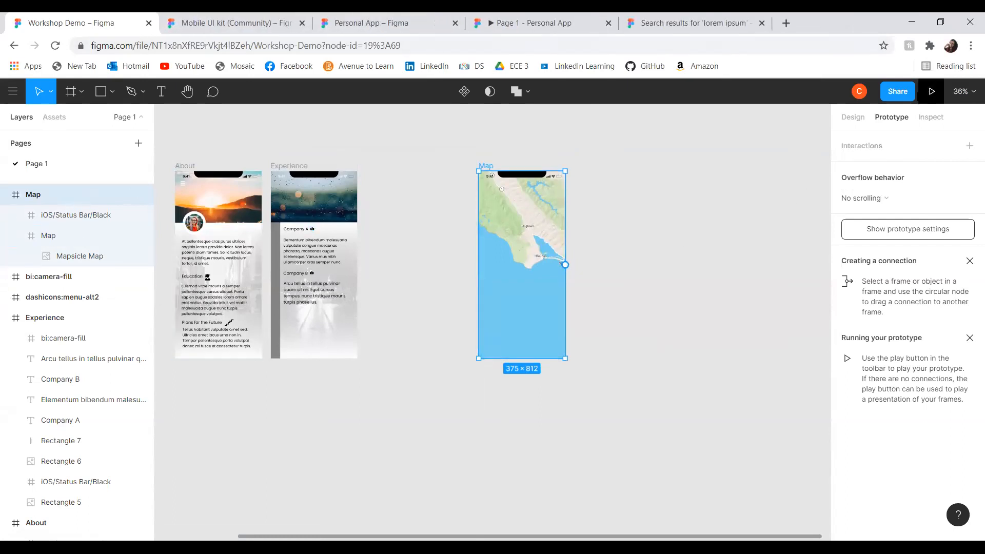
click(931, 91)
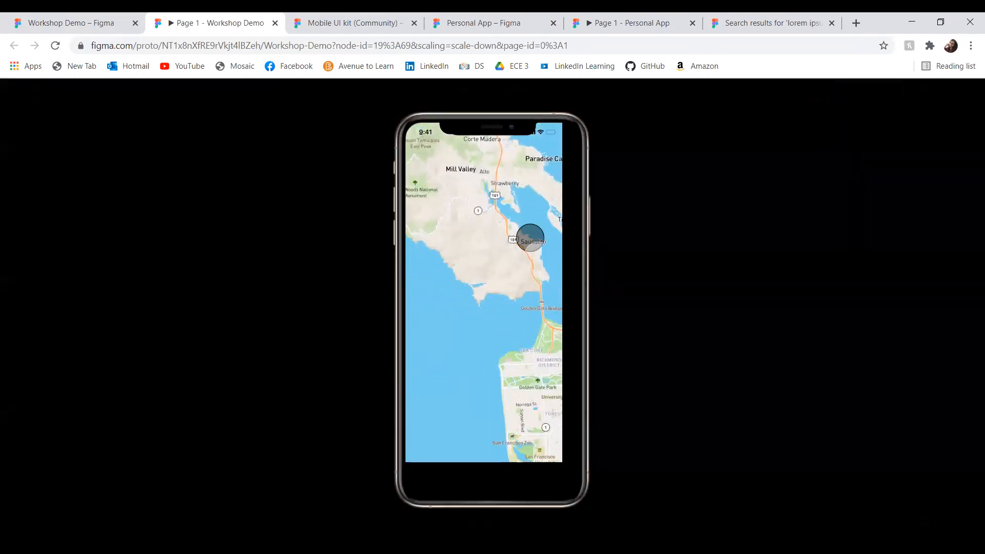
click(104, 16)
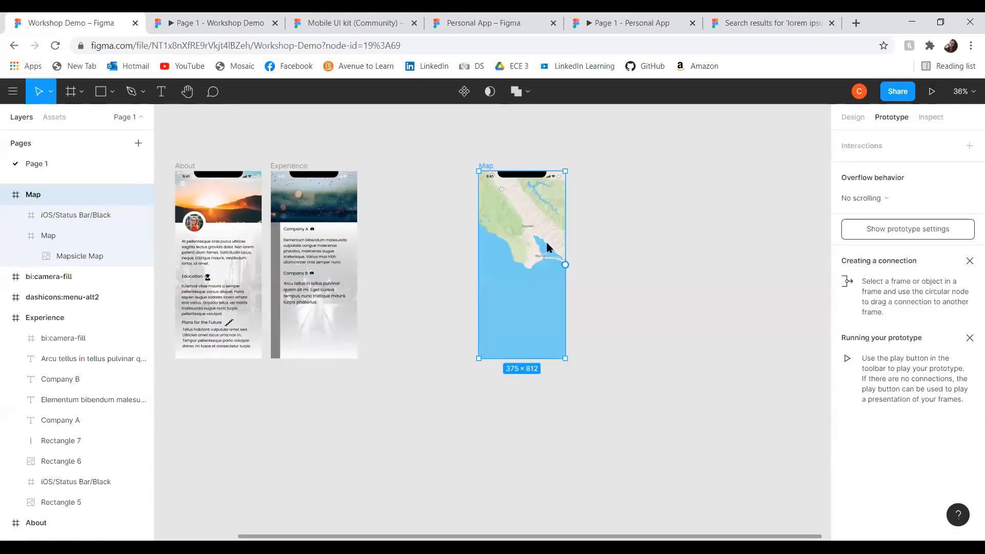
Move the Mapsicle Map image out of the nested Map frame and center it horizontally and vertically in the Map screen.
mouse_move(536, 216)
mouse_down()
mouse_move(526, 217)
mouse_move(539, 220)
mouse_up()
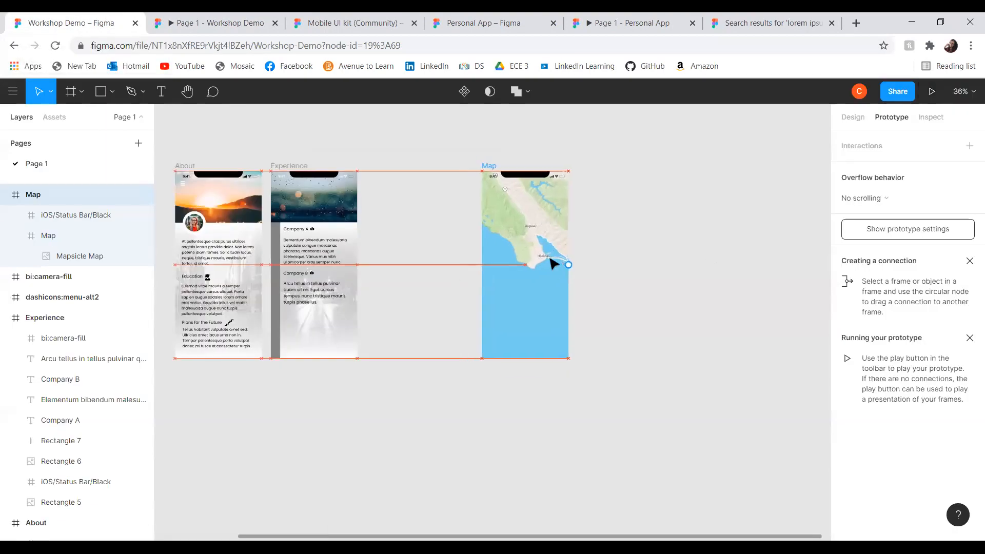
click(71, 257)
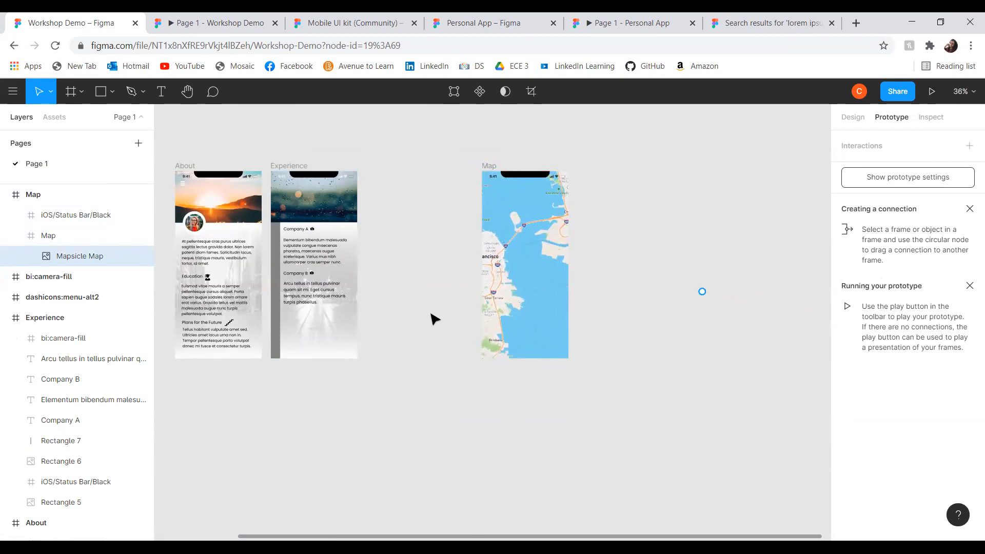
drag(398, 289, 489, 293)
drag(605, 344, 612, 332)
click(854, 118)
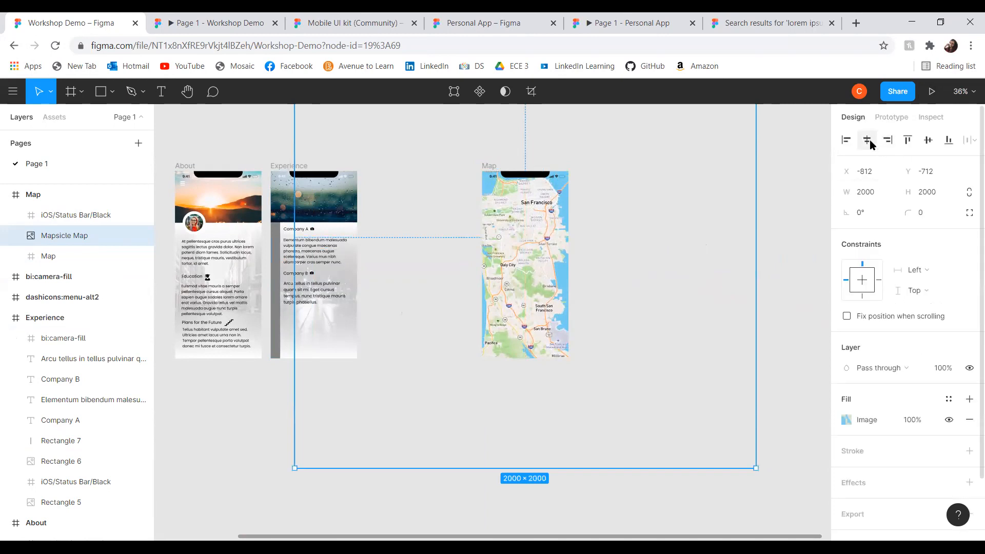
click(928, 140)
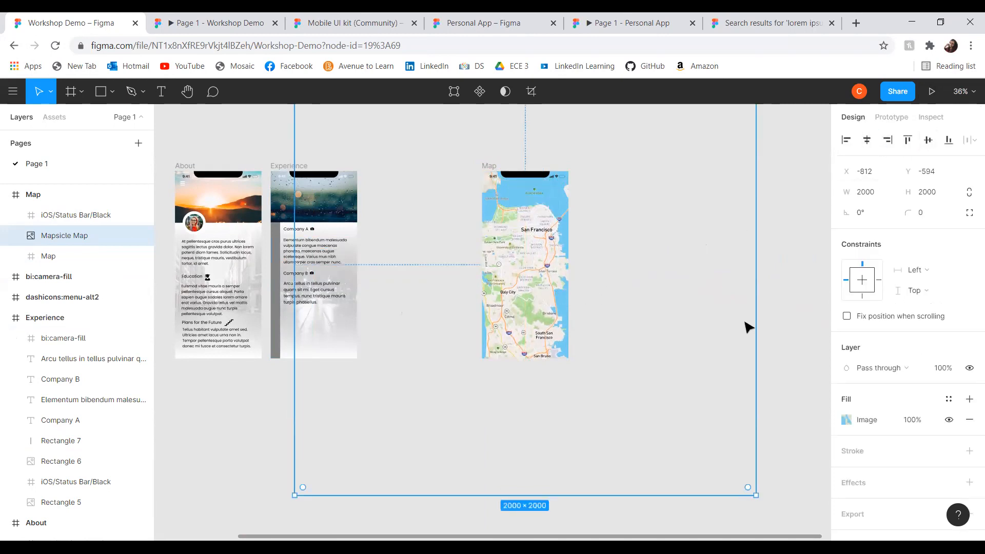
Resize the Mapsicle Map image to 375 by 812 and center it in the Map screen.
click(866, 193)
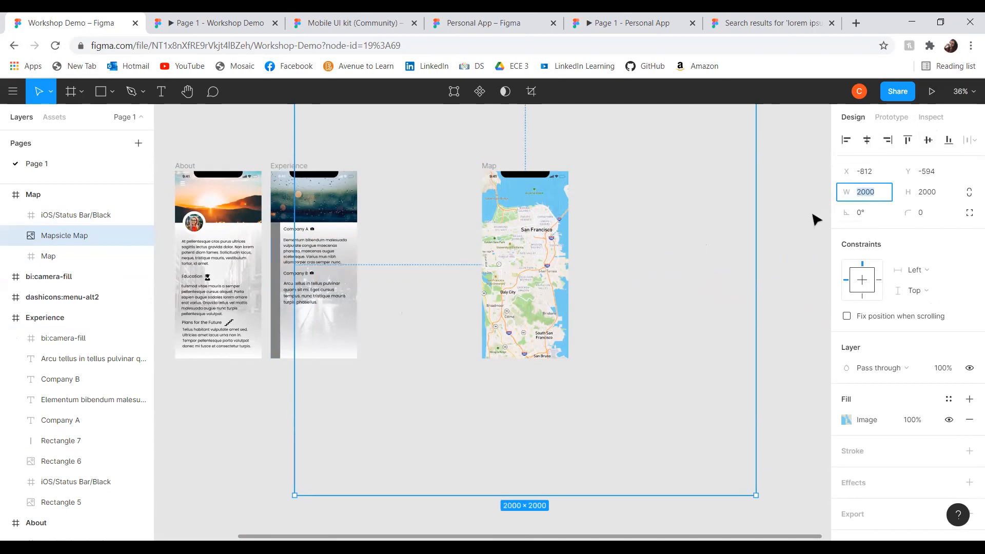
click(920, 195)
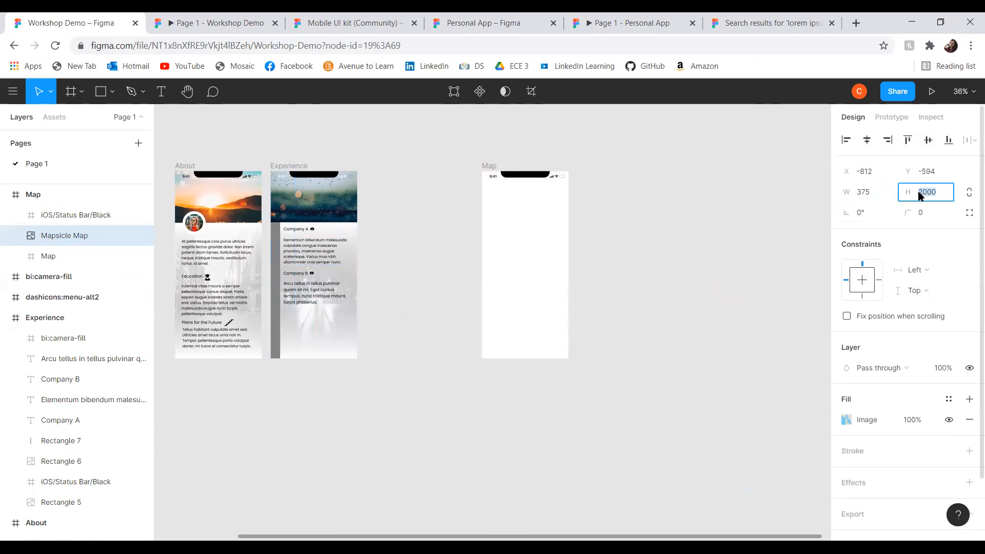
text(812)
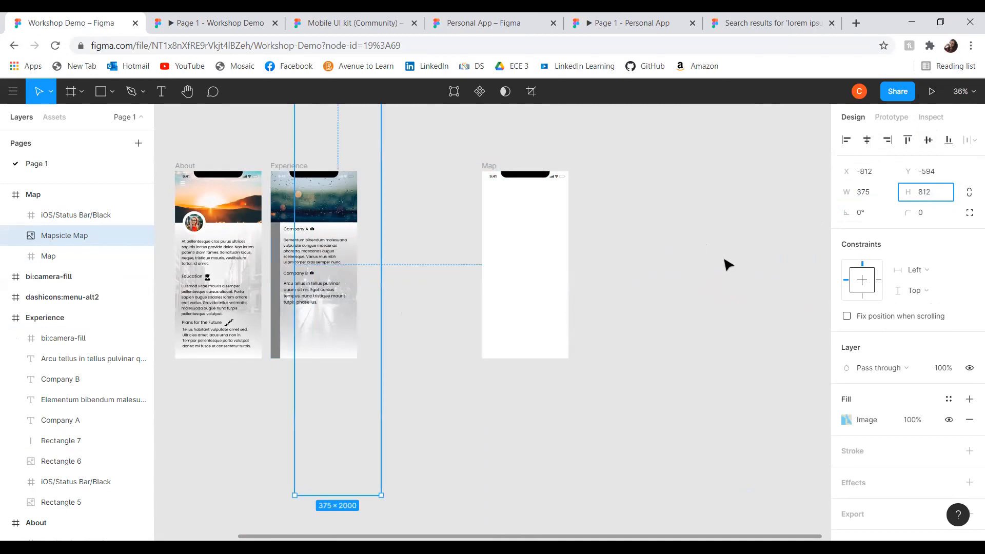
key(Return)
click(867, 140)
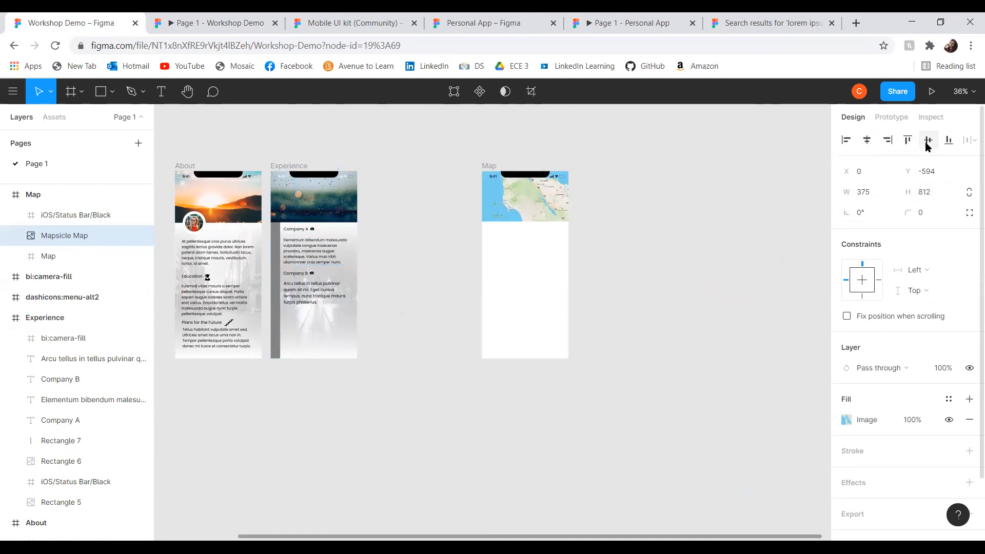
click(926, 144)
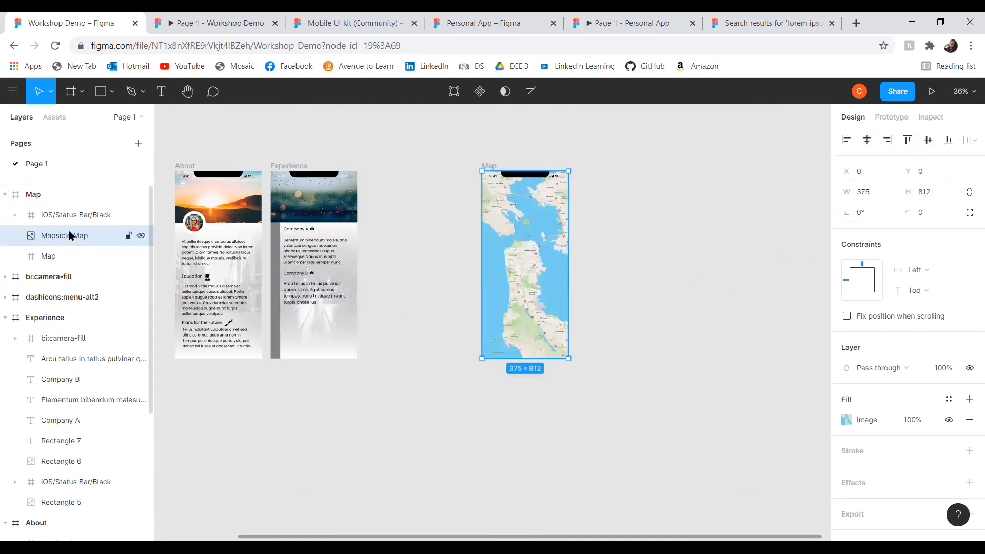
Put the resized Mapsicle Map image back inside the nested Map frame.
drag(69, 239, 86, 250)
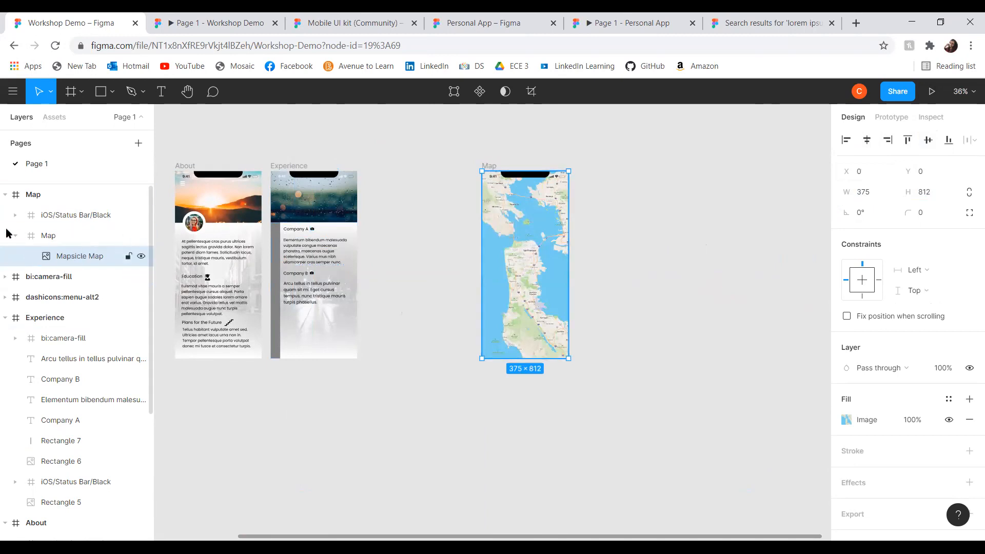
click(388, 404)
scroll(438, 203, down, 2)
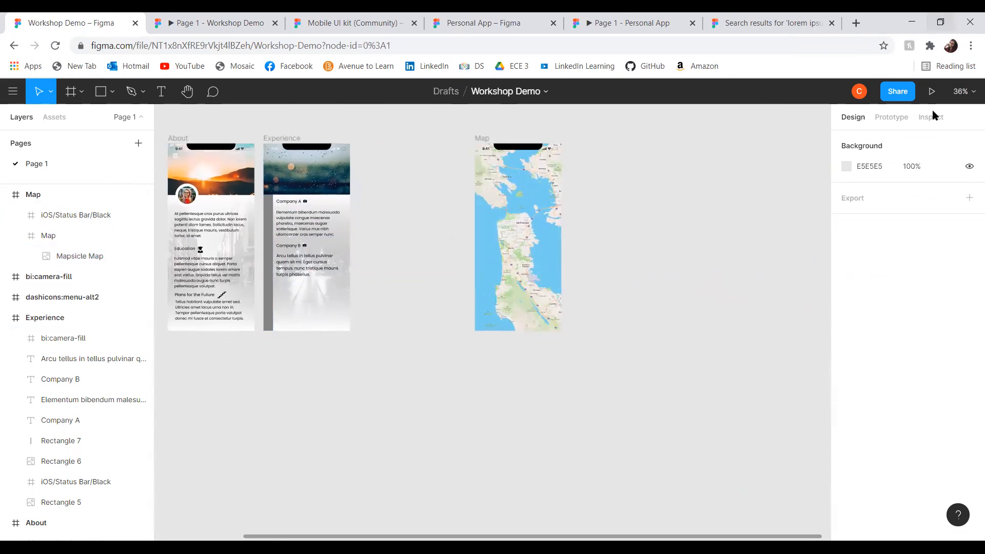
Preview the prototype from its first screen through to the Map screen, and return to the design file.
click(932, 91)
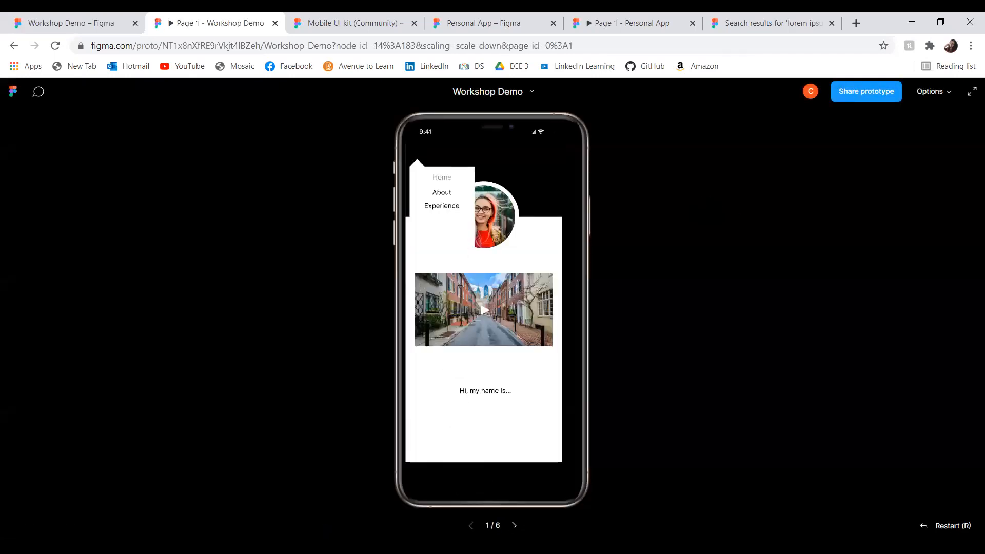
click(514, 526)
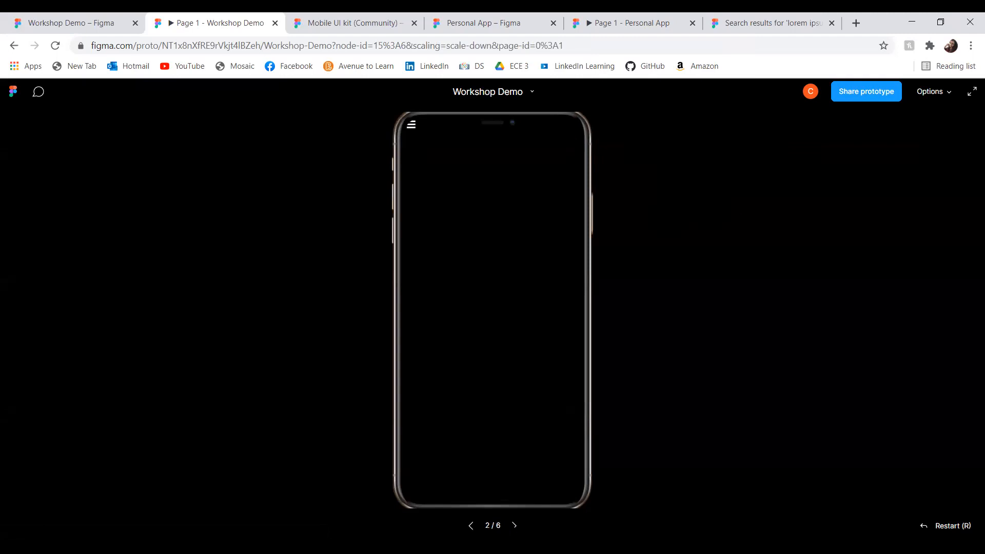
key(Right)
key(Right)
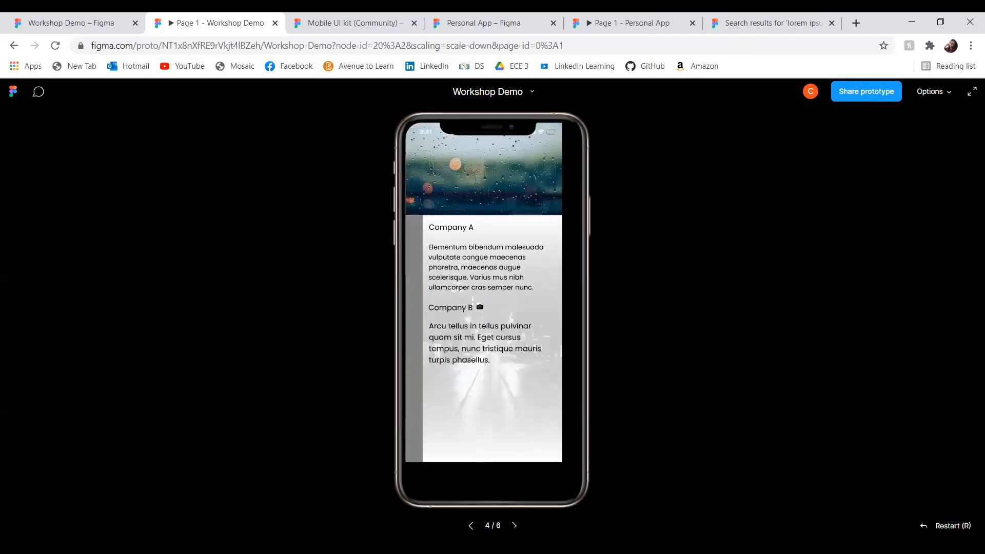
key(Right)
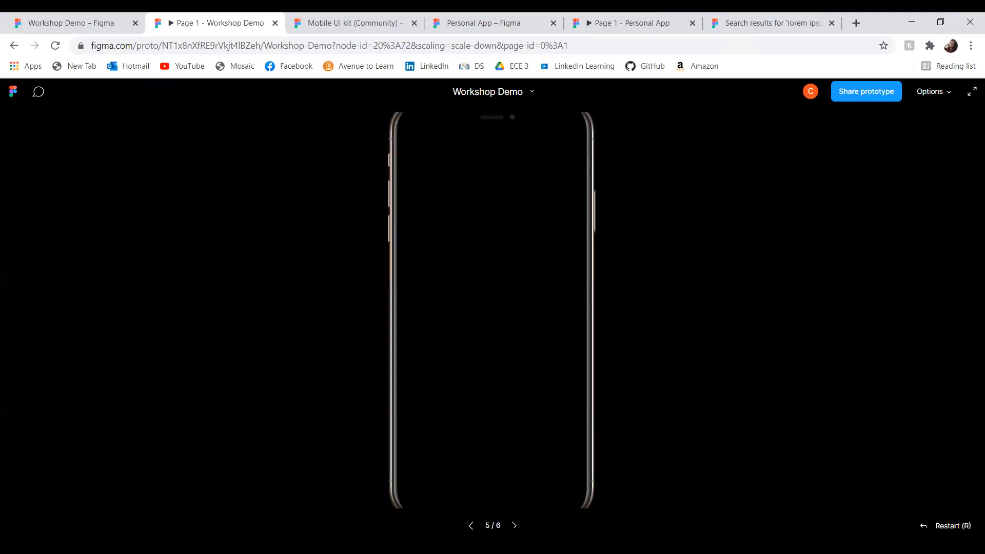
key(Right)
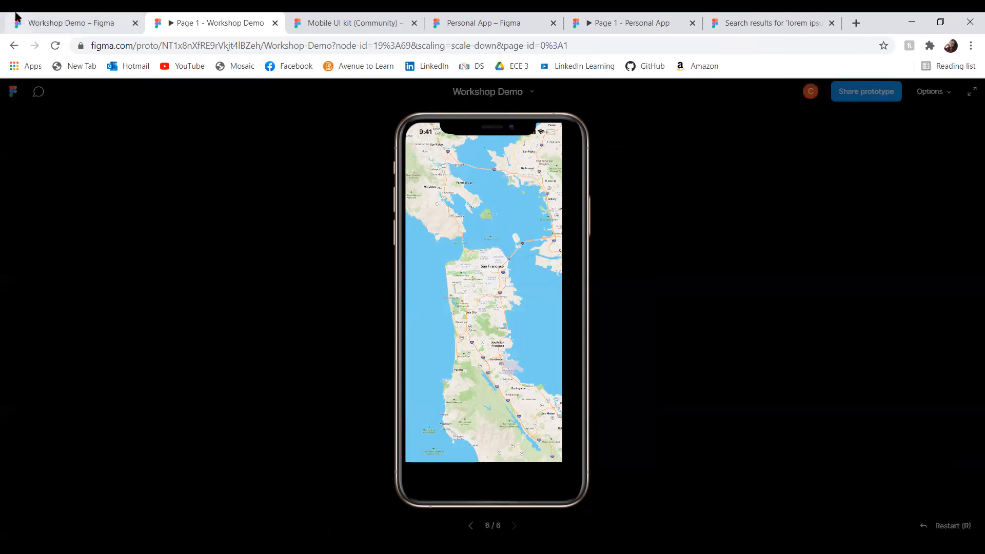
click(39, 16)
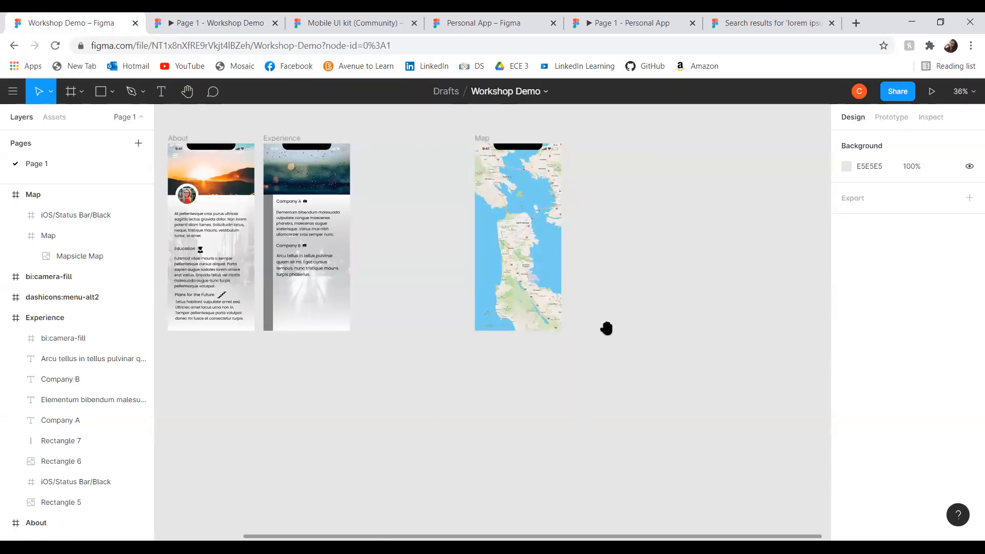
Examine the scrolling map screen in the finished Personal App prototype, panning its map, and return to the Workshop Demo design file.
drag(607, 328, 611, 341)
scroll(611, 341, up, 2)
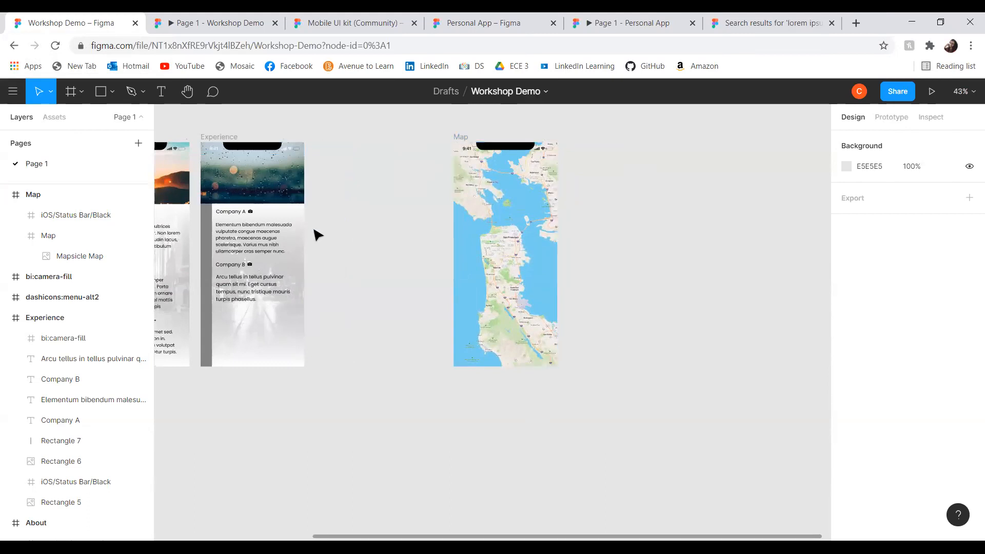
click(630, 17)
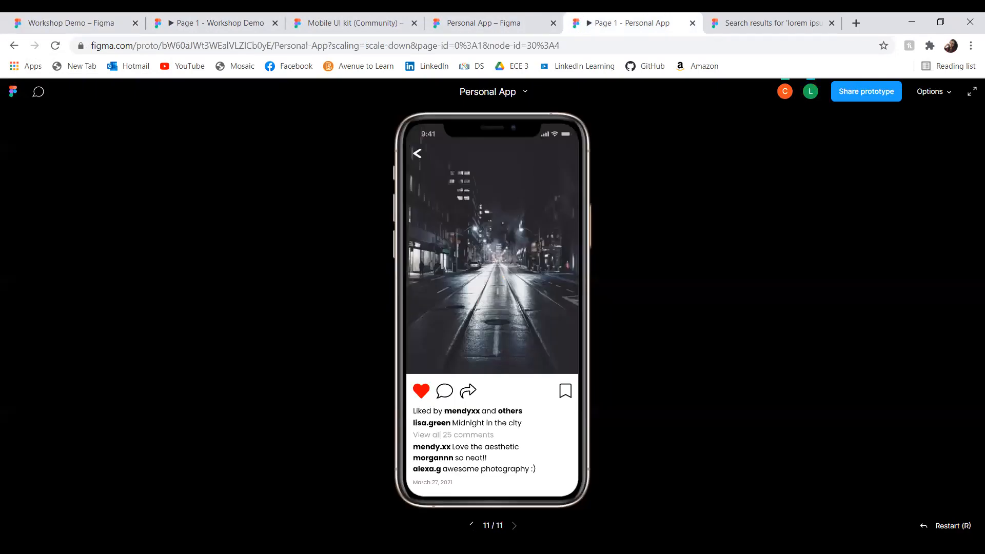
key(Left)
key(Left)
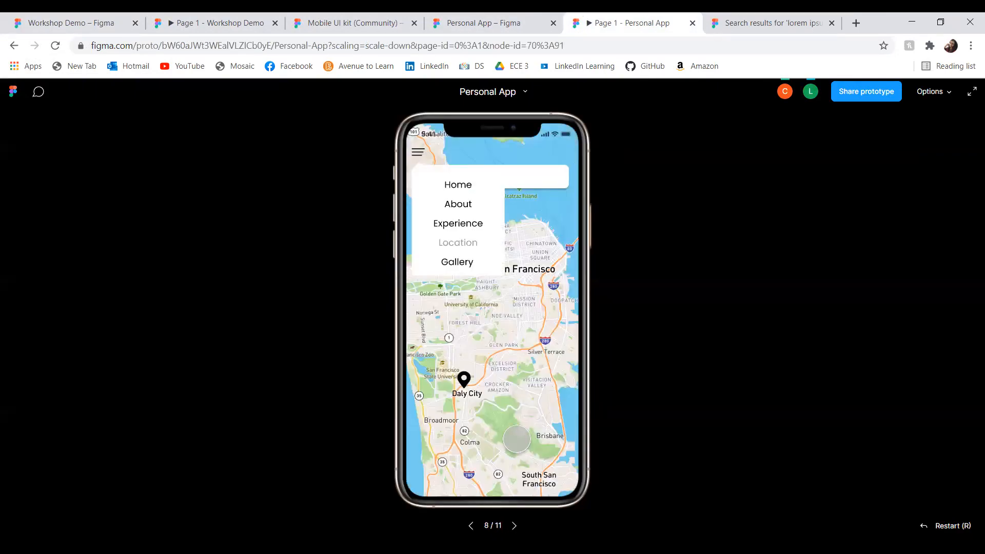
key(Left)
key(Right)
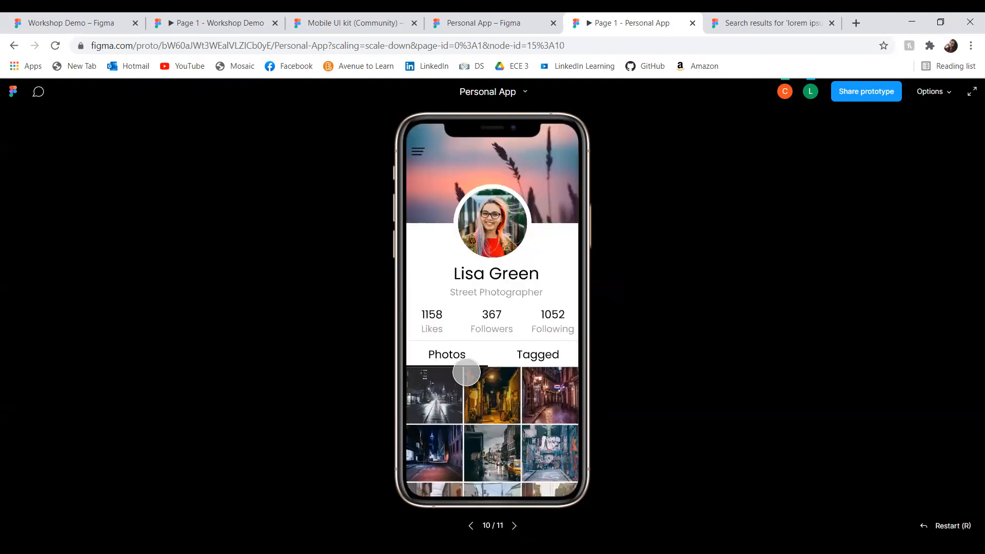
key(Left)
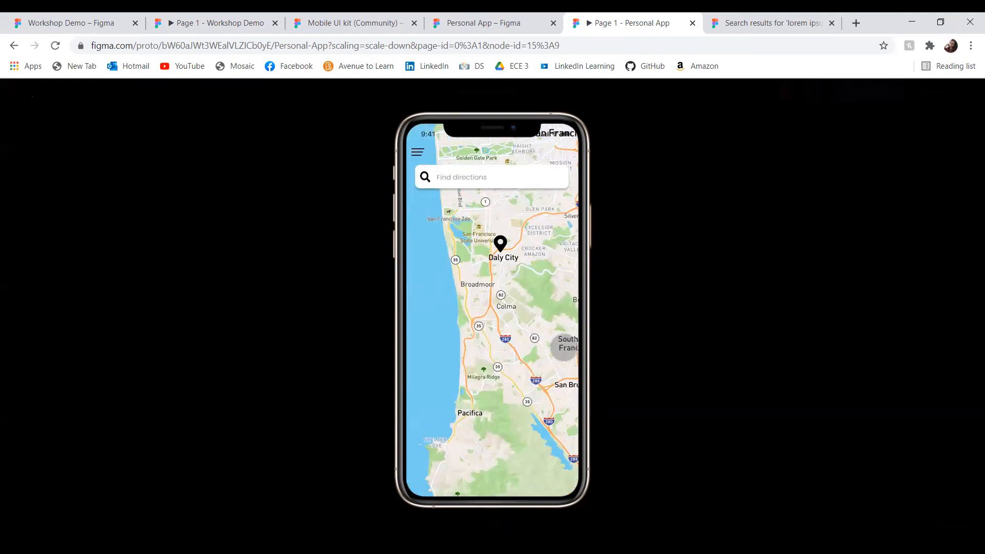
drag(557, 283, 550, 262)
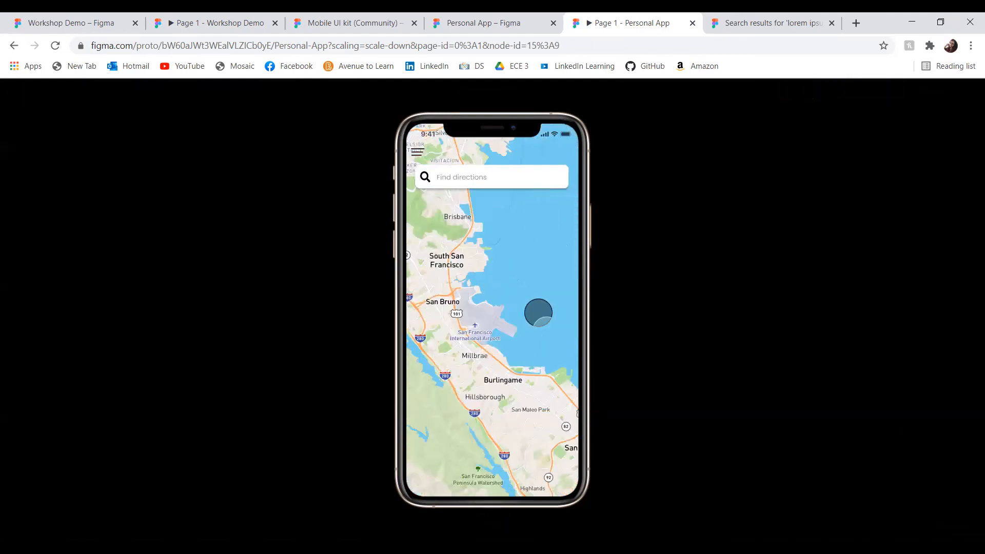
drag(538, 312, 462, 326)
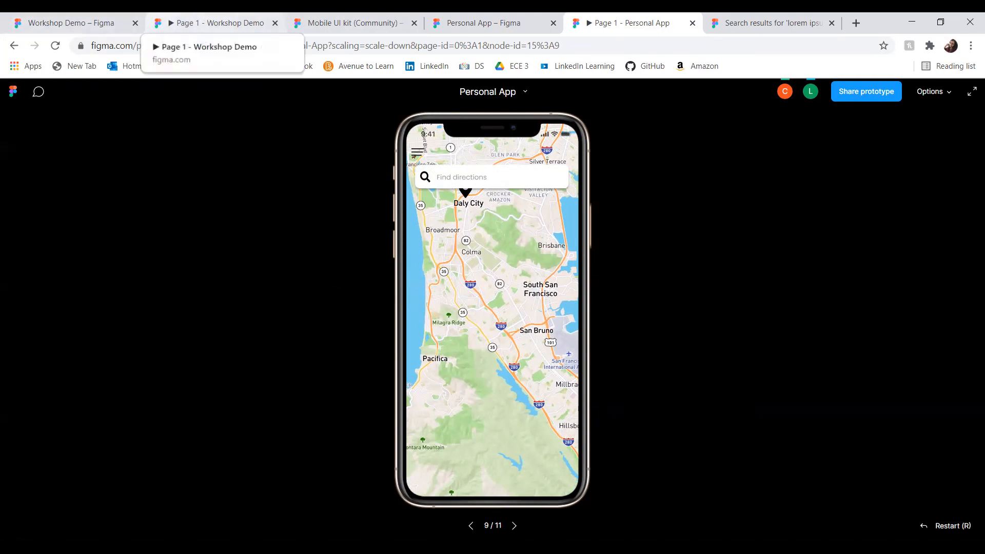
click(77, 23)
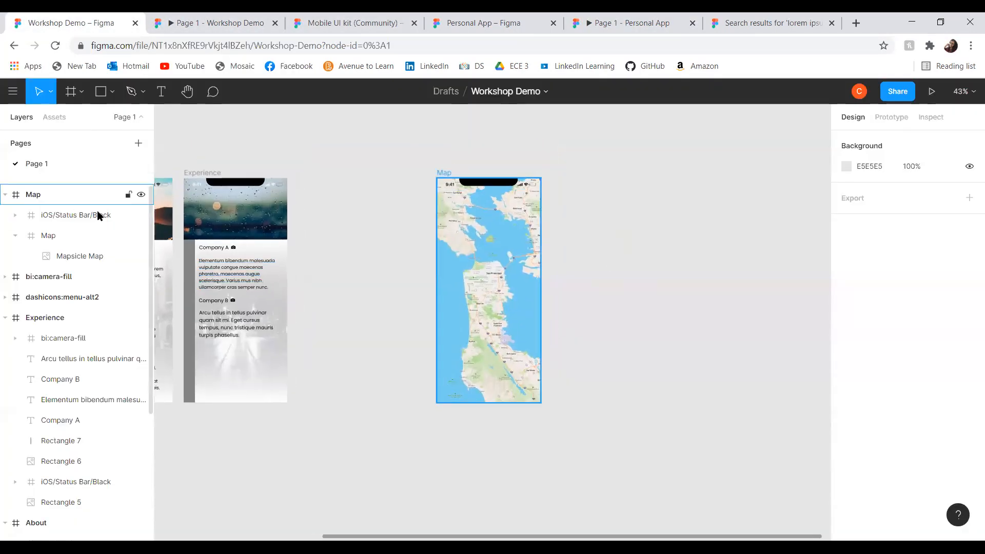
Check the prototype overflow behavior of the nested Map frame and of the status bar in the Map screen.
click(61, 233)
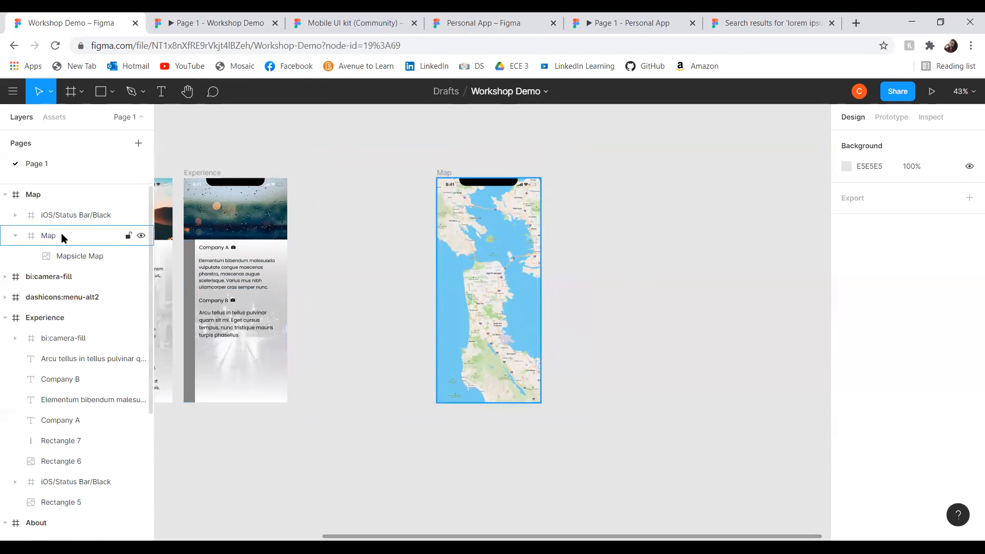
click(892, 117)
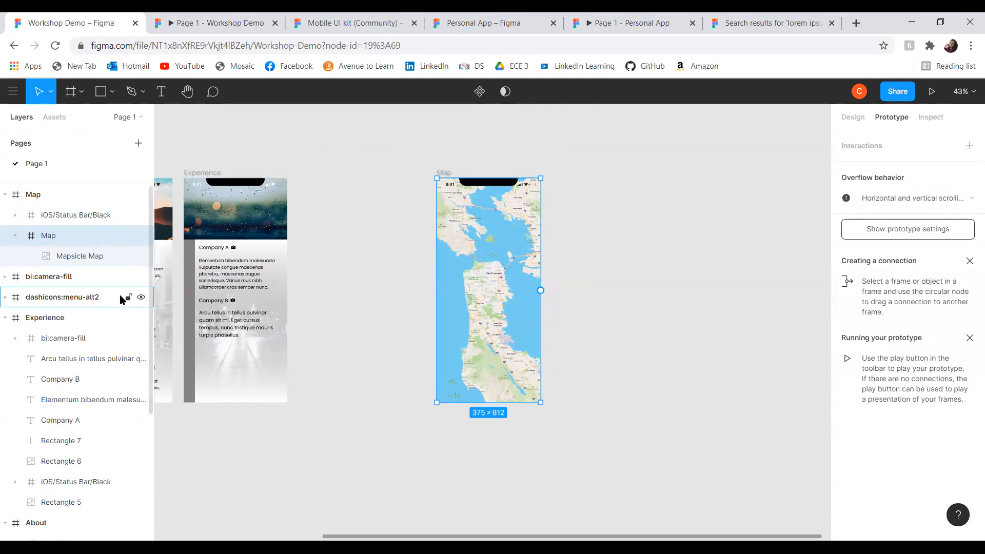
click(74, 210)
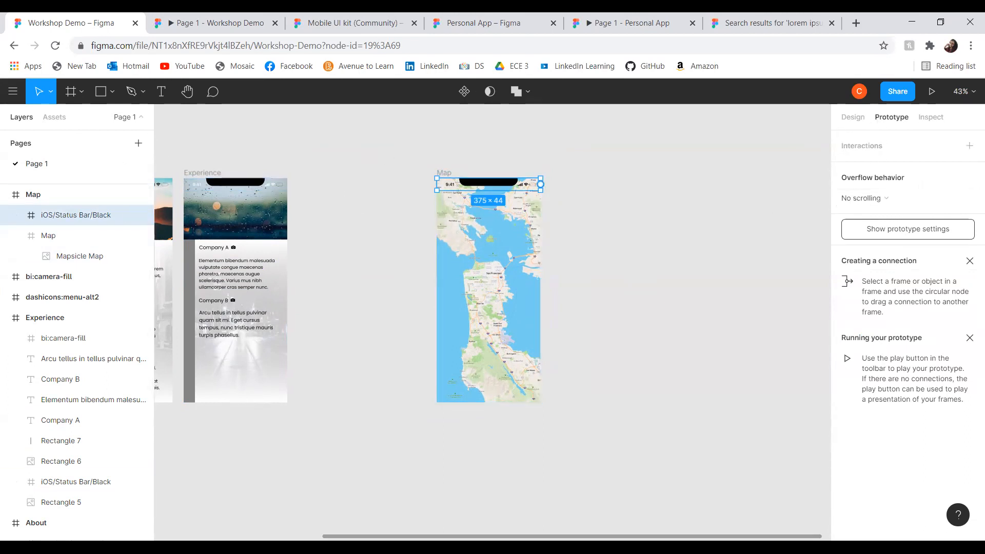
click(740, 237)
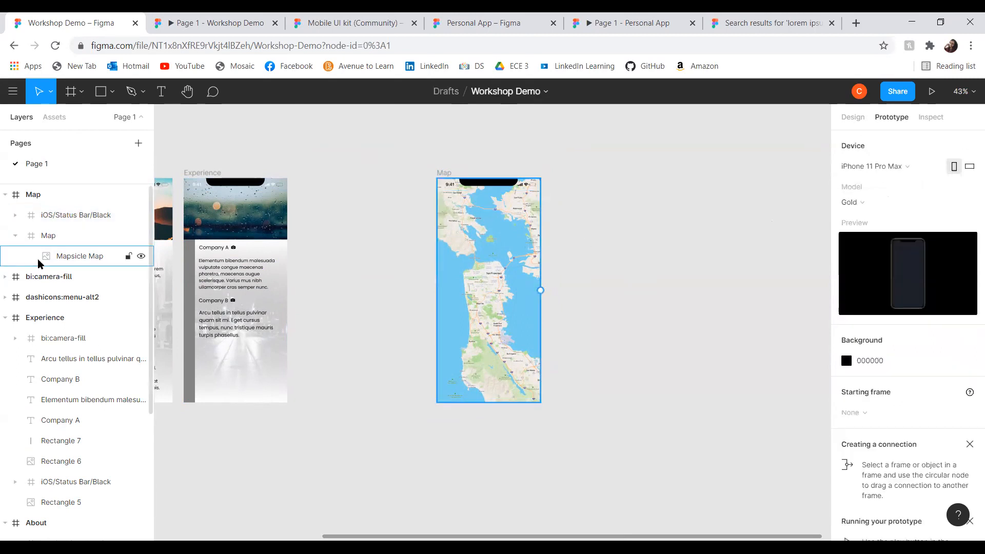
right_click(564, 283)
click(597, 222)
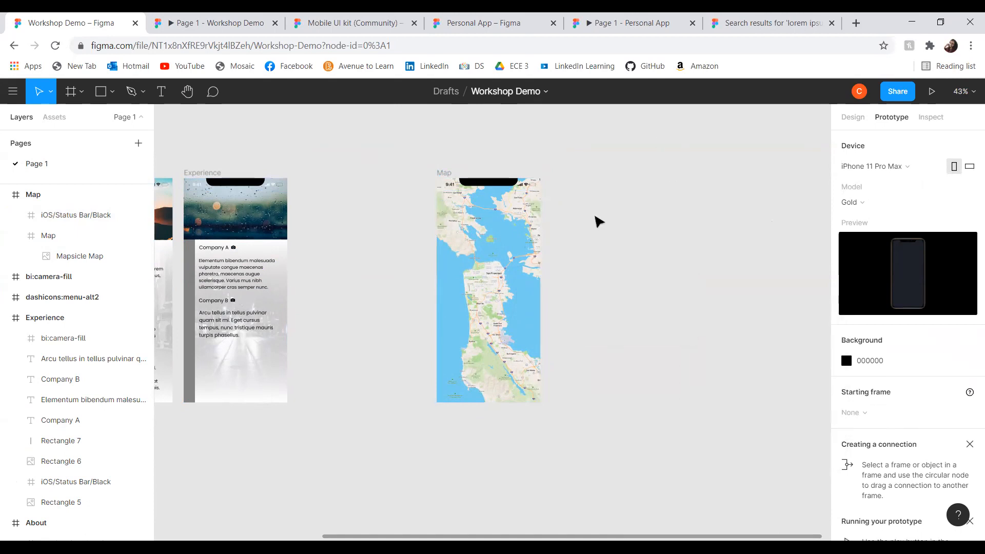
Draw a search bar rectangle about 335 by 66 below the Map screen's status bar and set its corner radius to 15.
key(r)
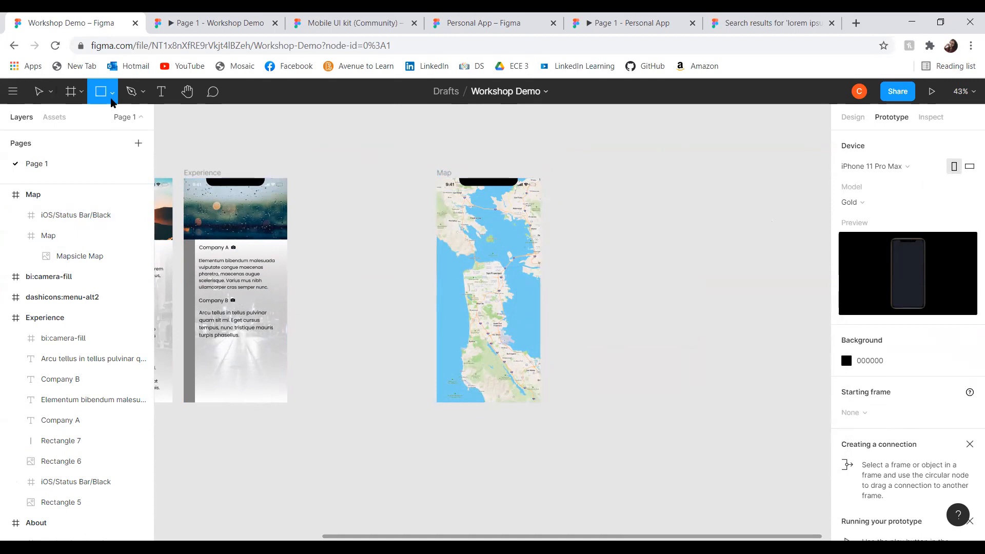
click(111, 92)
mouse_move(603, 217)
mouse_down()
mouse_move(575, 245)
mouse_move(708, 220)
mouse_move(492, 219)
mouse_up()
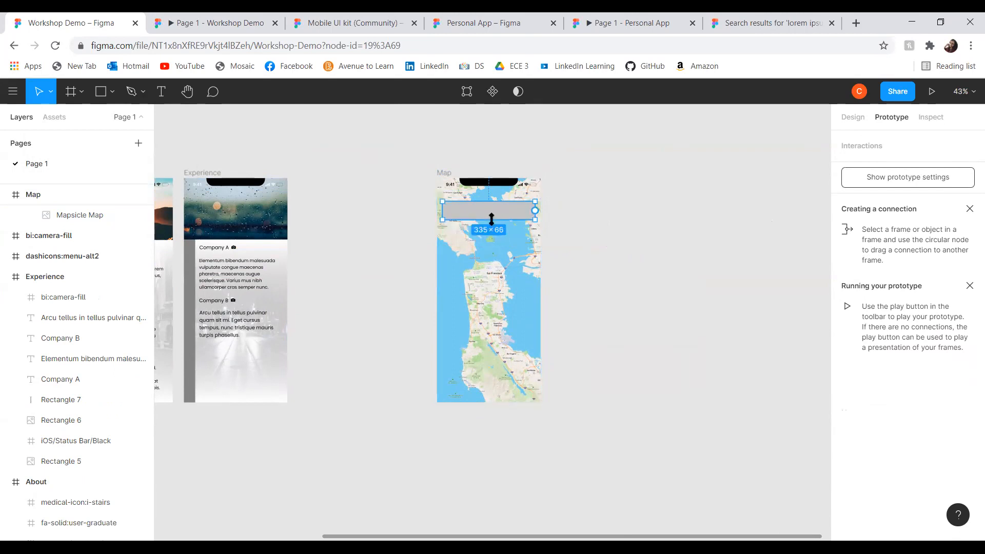
scroll(491, 219, up, 5)
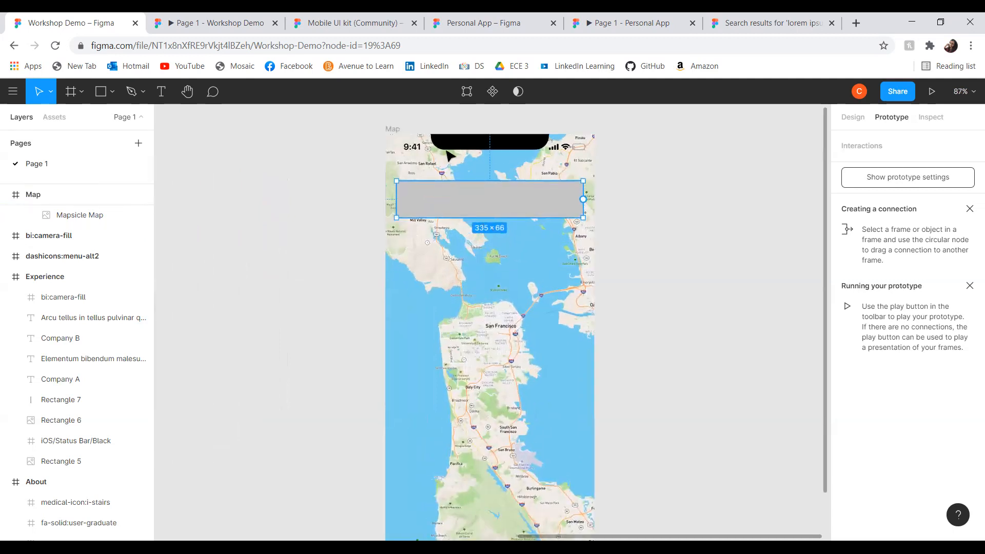
click(848, 117)
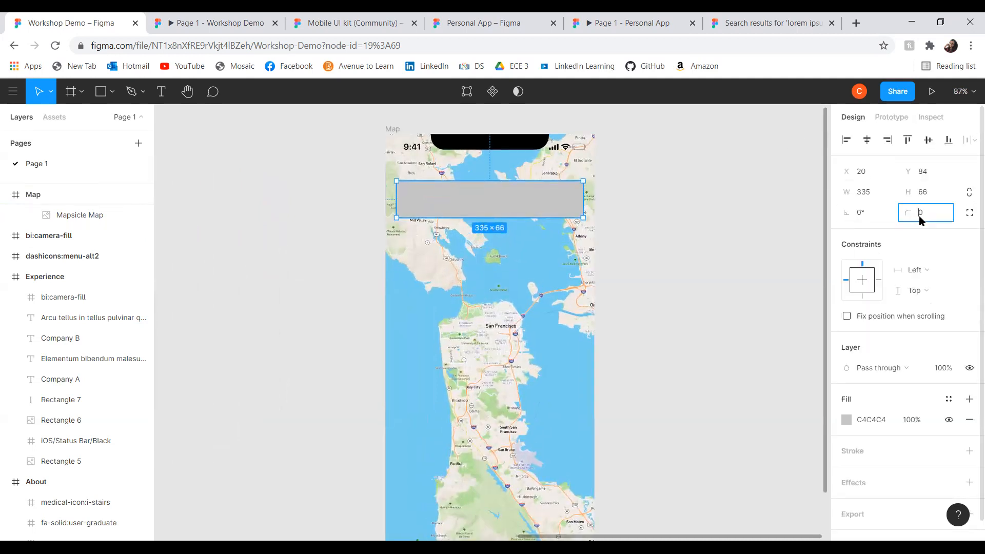
key(Return)
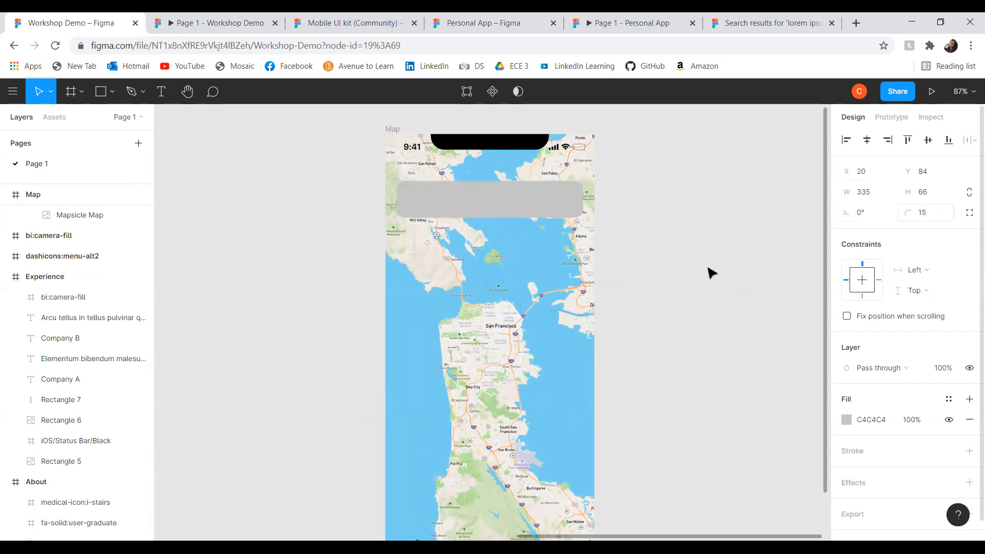
Fill the search bar rectangle with white FFFFFF and add a drop shadow to it.
click(846, 420)
mouse_move(717, 308)
mouse_down()
mouse_move(659, 229)
mouse_move(651, 198)
mouse_up()
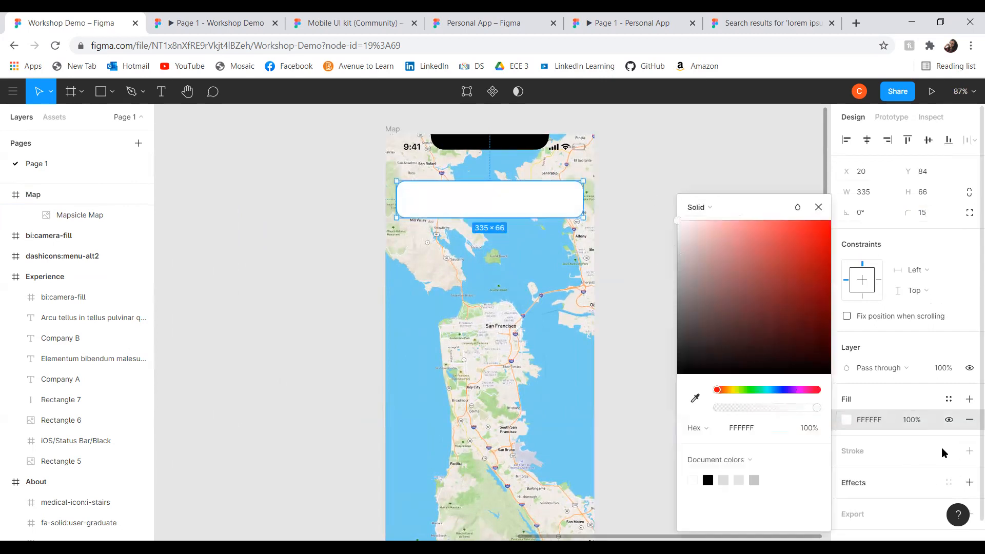
click(969, 485)
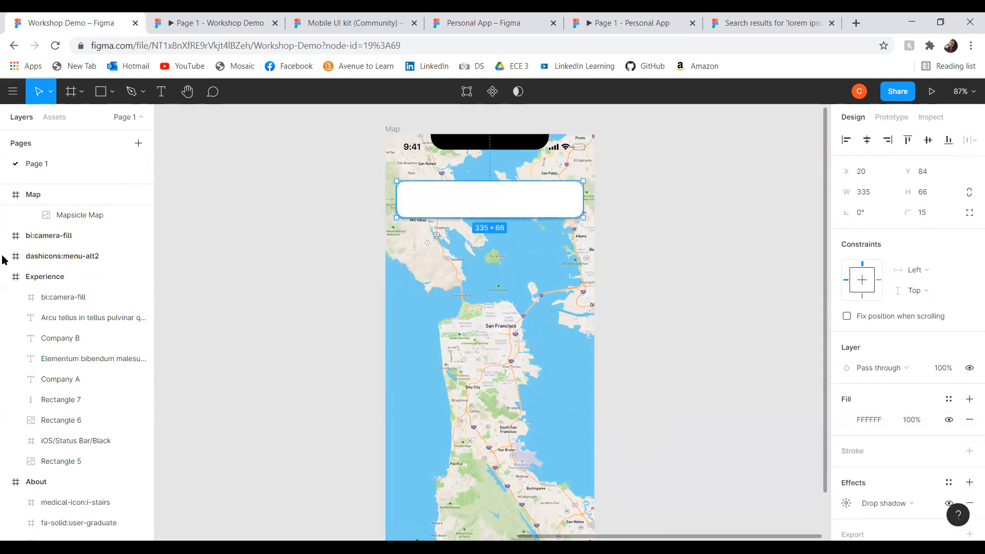
click(257, 329)
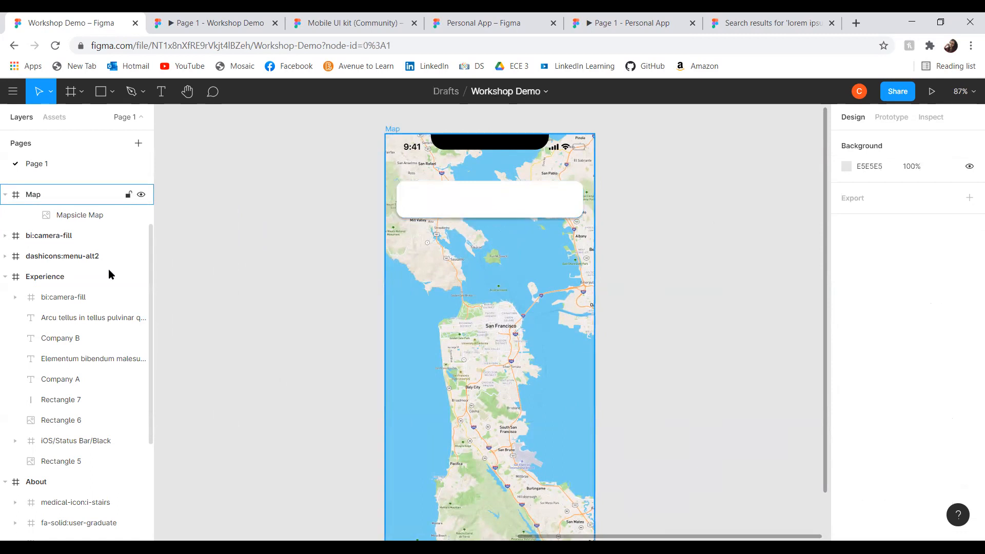
Move the search bar rectangle out of the nested Map frame to the front of the Map screen's layers.
click(482, 206)
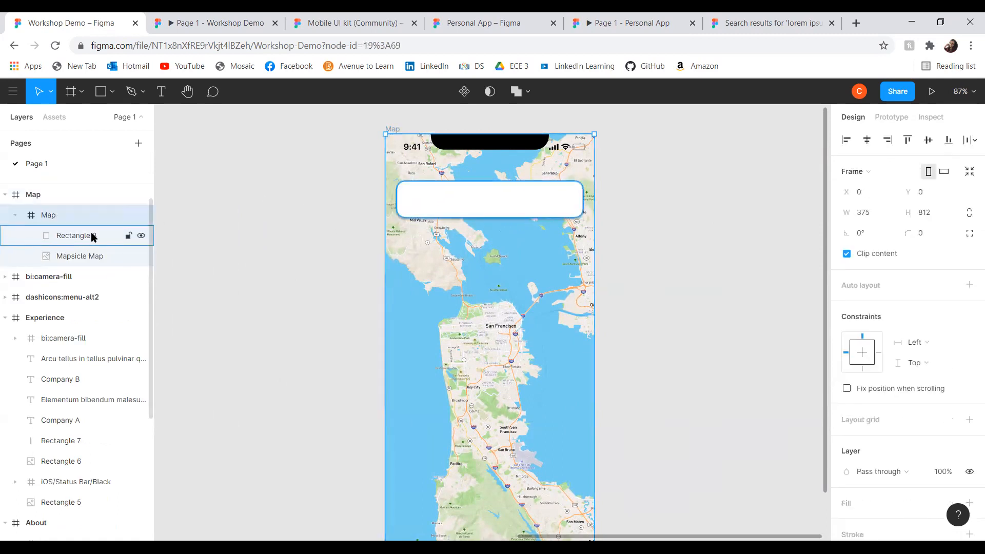
drag(74, 238, 76, 203)
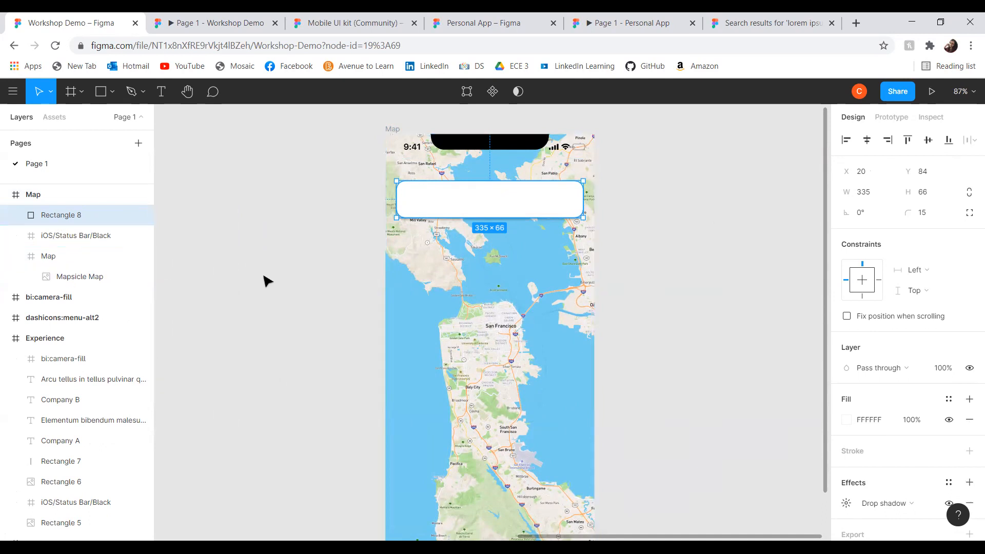
scroll(273, 286, up, 2)
click(260, 319)
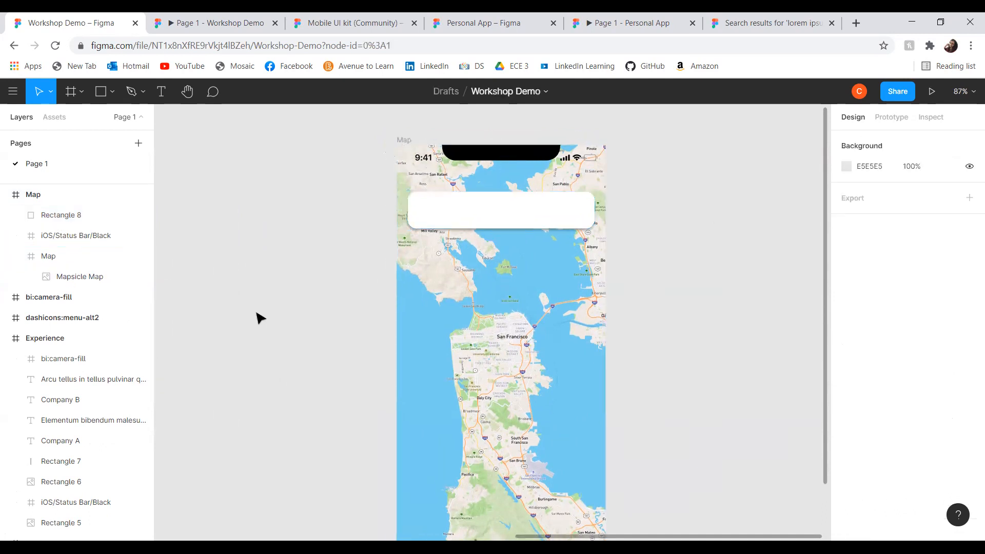
Search the Font Awesome Icons plugin for "search" and insert the plain magnifying glass icon.
right_click(306, 300)
mouse_move(359, 336)
mouse_move(487, 388)
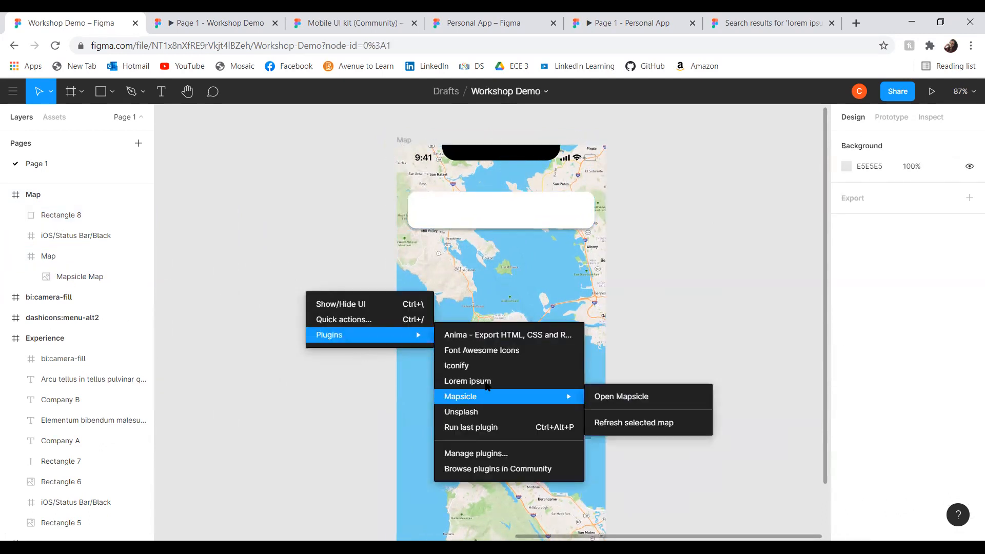
click(479, 350)
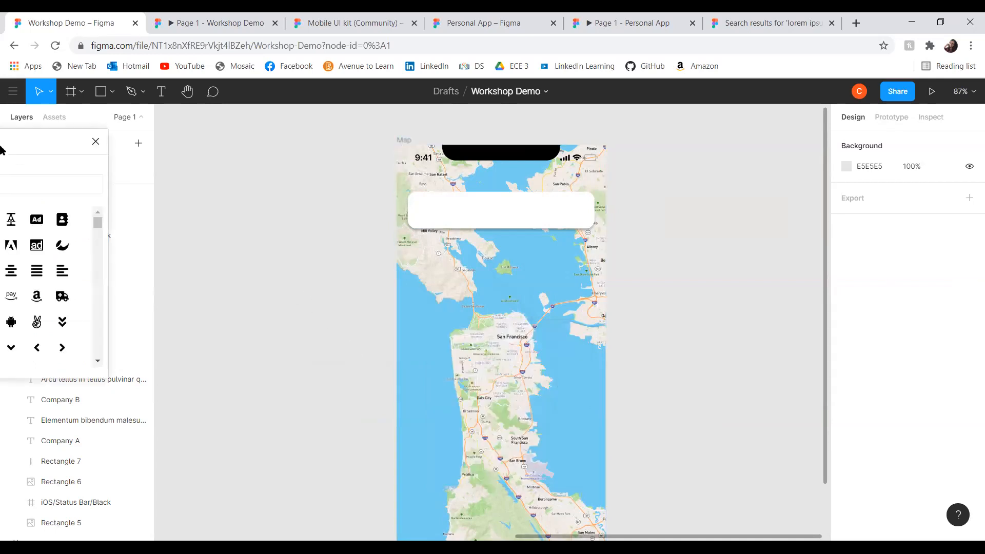
click(236, 226)
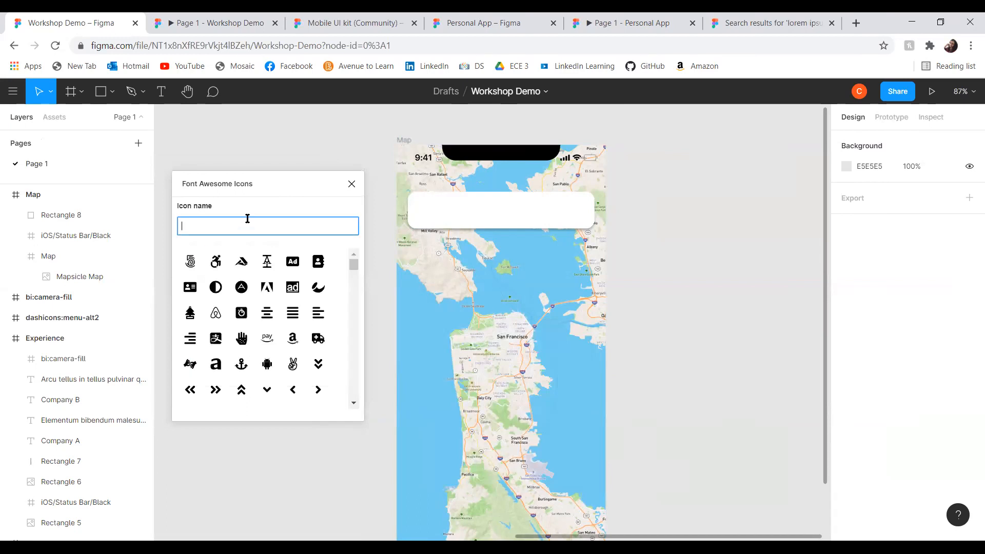
key(Down)
key(Return)
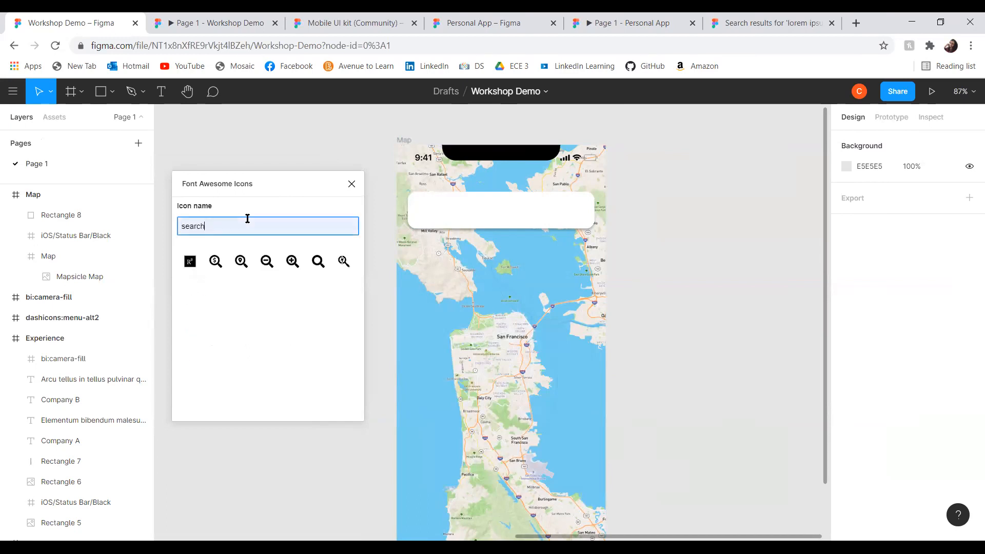
click(319, 262)
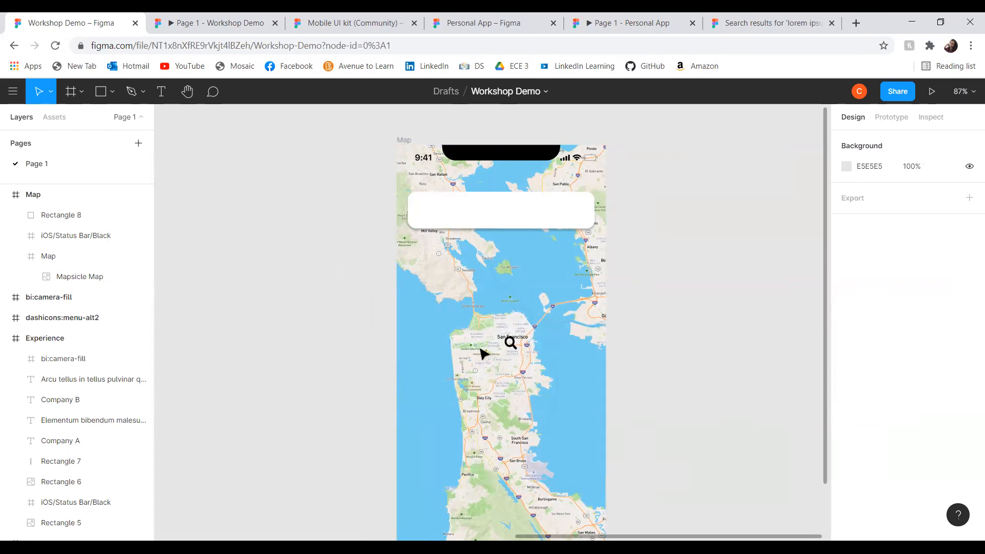
Bring the magnifying glass out of the nested Map frame, above the search bar, and place it at the bar's left end at about X 33, Y 105.
click(510, 343)
drag(510, 343, 473, 270)
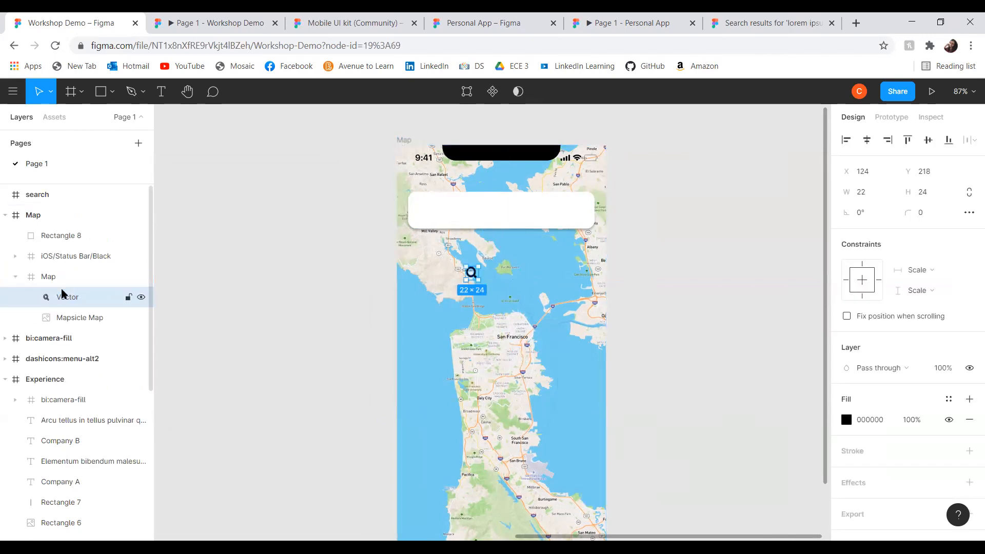
drag(58, 297, 77, 238)
drag(475, 275, 422, 210)
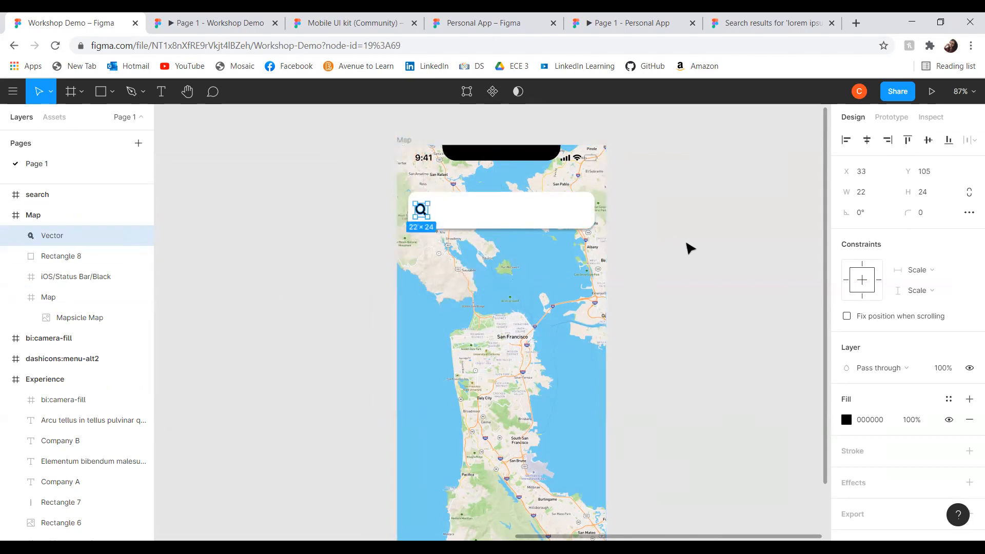
click(688, 248)
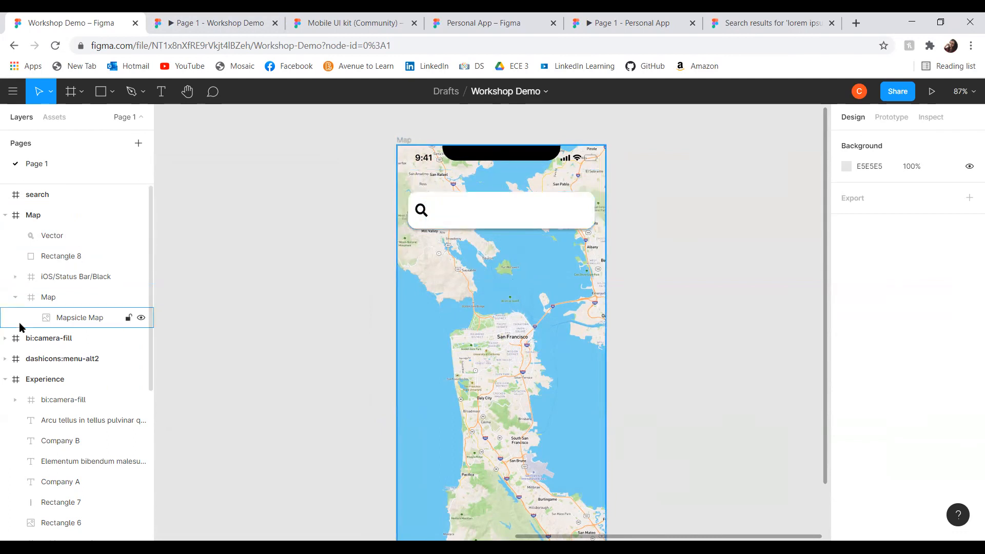
mouse_move(62, 246)
mouse_down()
mouse_move(65, 226)
mouse_move(92, 224)
mouse_move(73, 262)
mouse_up()
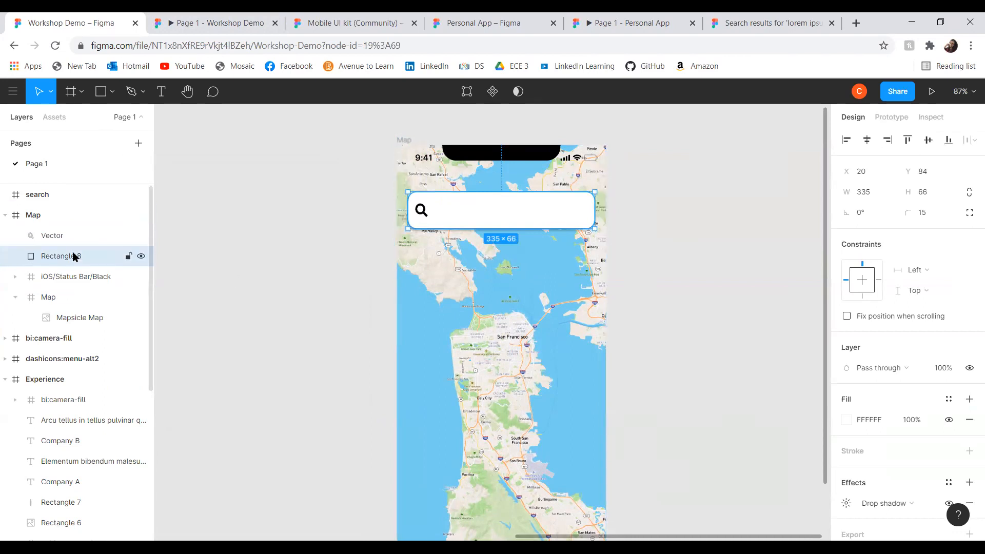
click(703, 324)
Add a text box about 293 by 53 on the empty canvas beside the Map screen, reading "Find directions".
click(164, 93)
drag(178, 222, 341, 251)
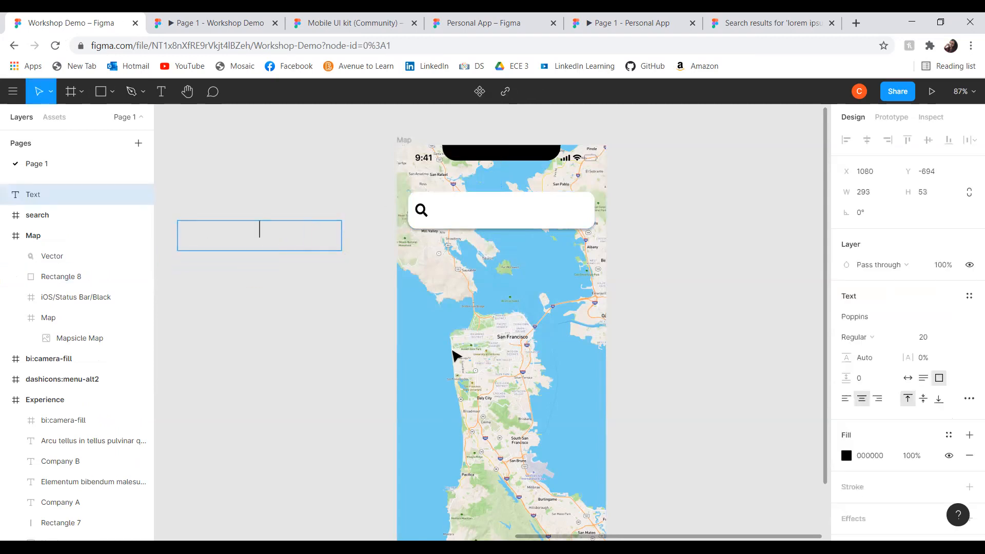
text(Find directions)
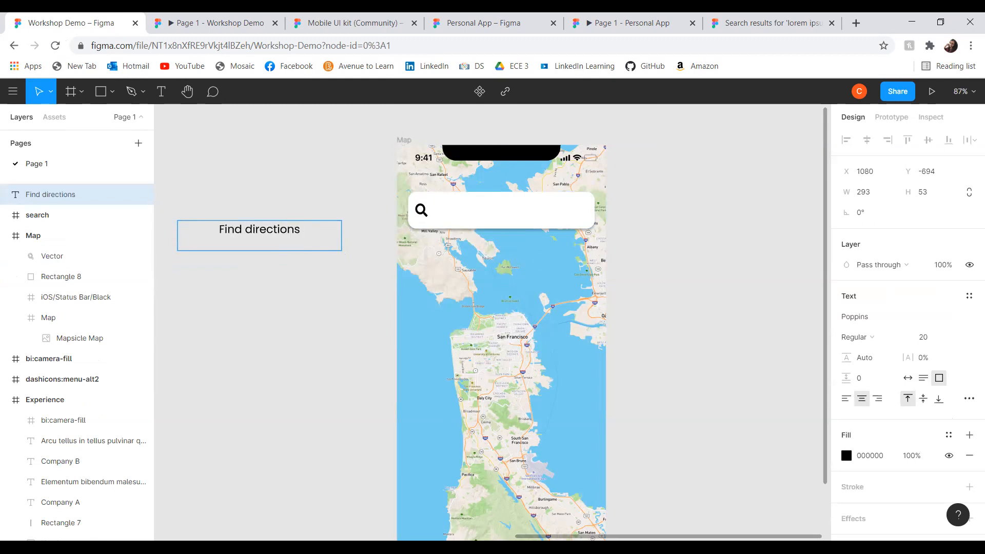
Left-align the "Find directions" text and set its fill opacity to 40%.
click(849, 400)
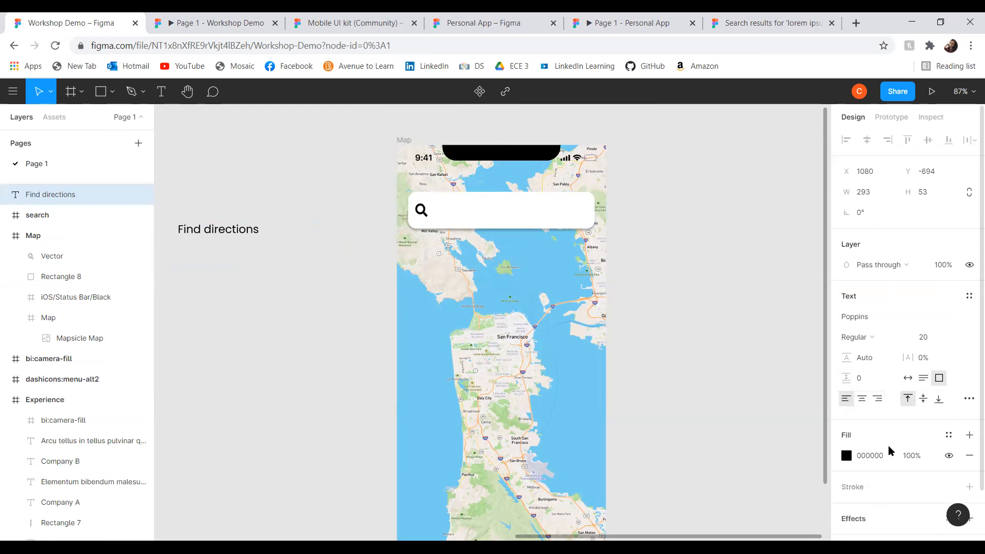
scroll(849, 414, down, 1)
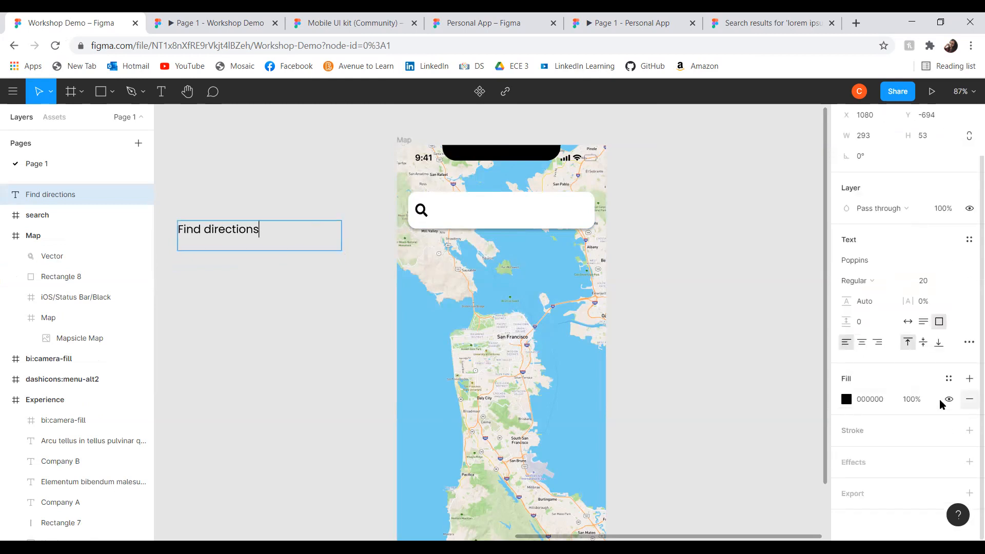
click(911, 399)
text(40)
key(Return)
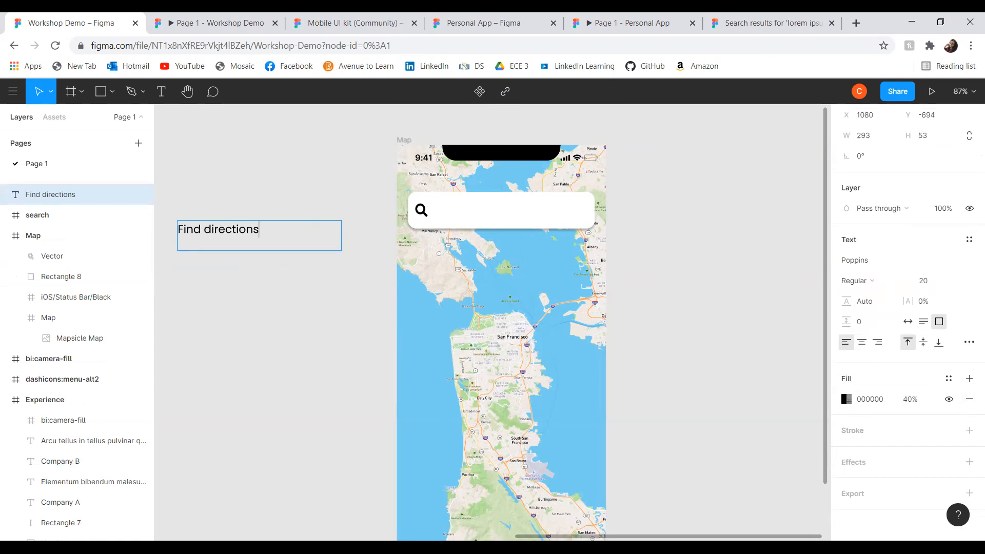
key(ctrl+z)
click(908, 401)
text(40)
key(Return)
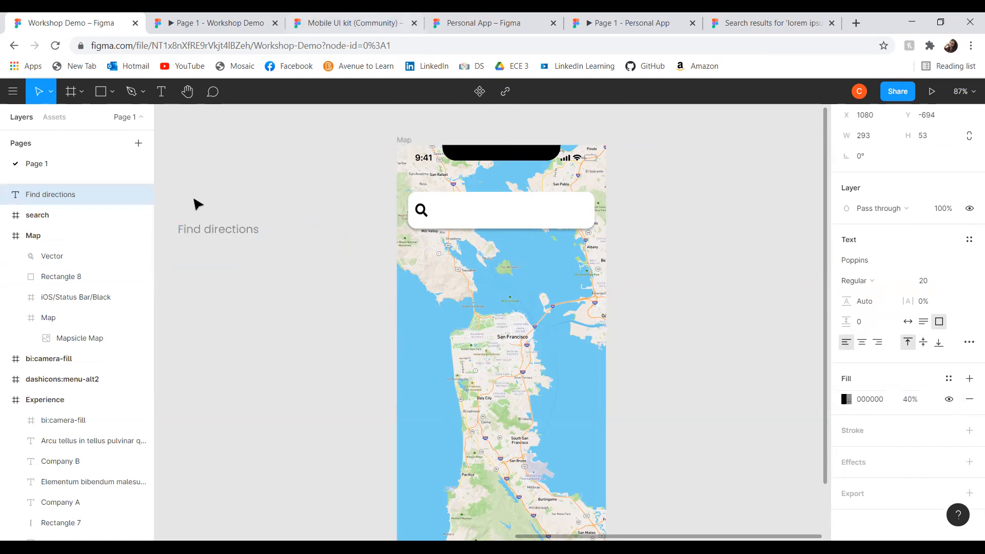
double_click(212, 239)
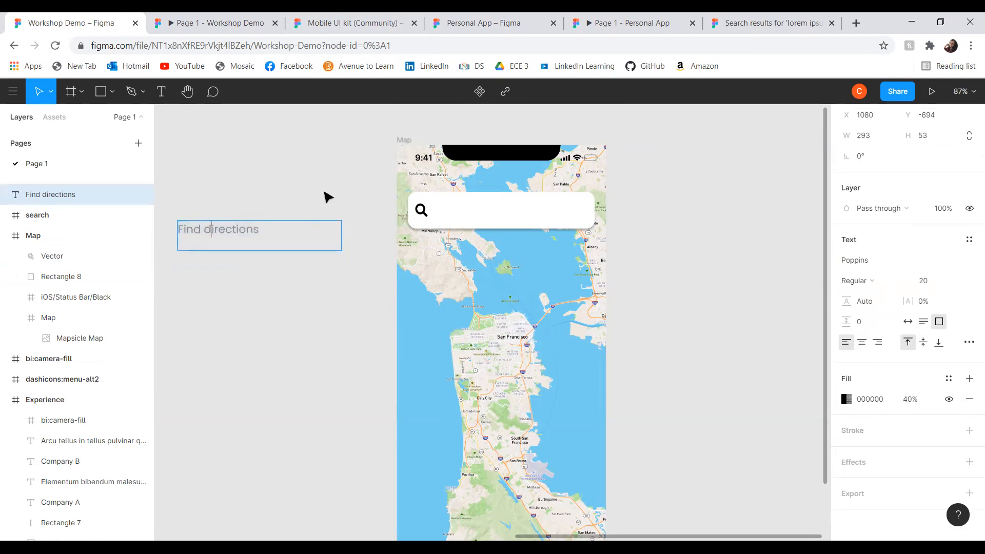
key(Escape)
Bring the "Find directions" text to the front of the Map screen's layers and place it inside the search bar beside the magnifying glass.
drag(260, 229, 307, 232)
drag(56, 204, 54, 251)
drag(316, 248, 518, 262)
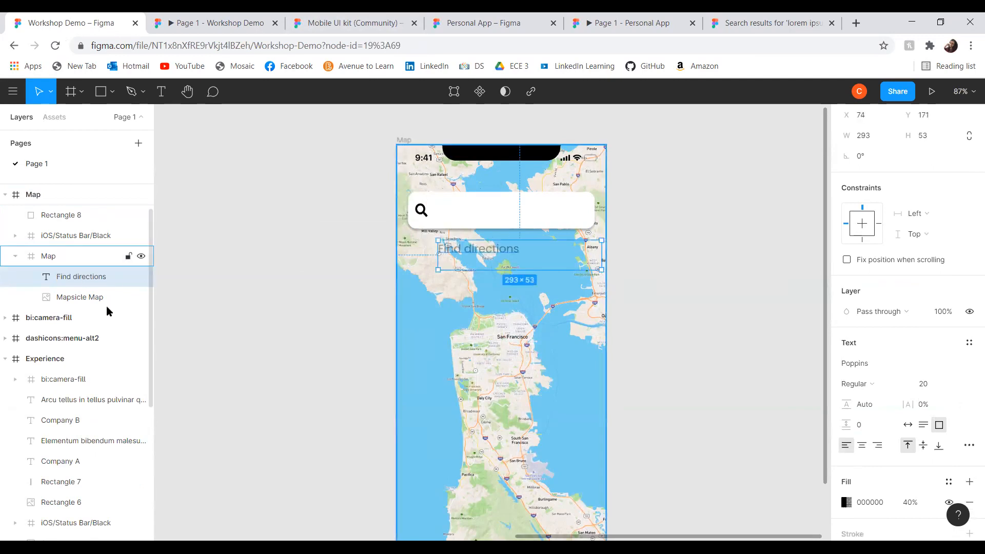
scroll(61, 311, up, 2)
drag(62, 312, 69, 231)
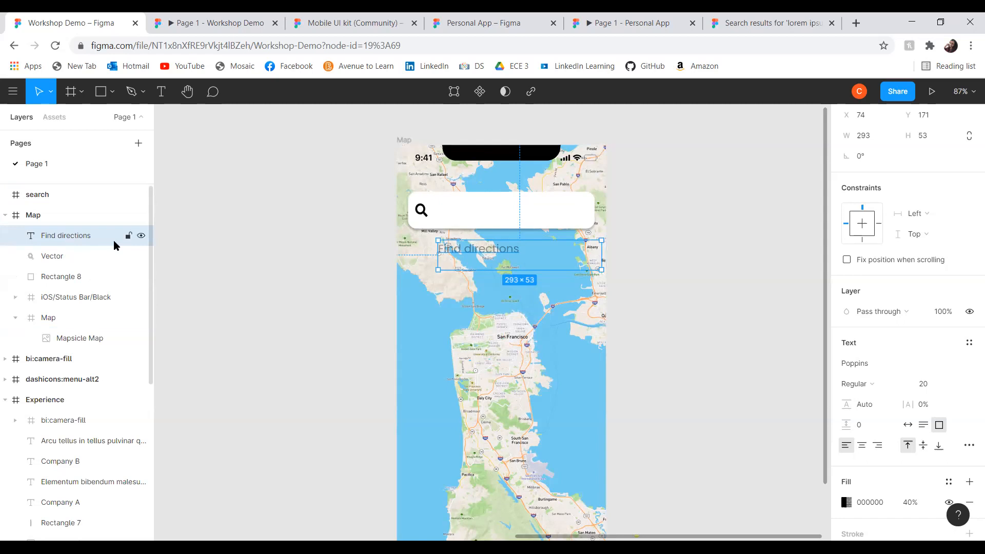
drag(501, 257, 499, 216)
click(665, 246)
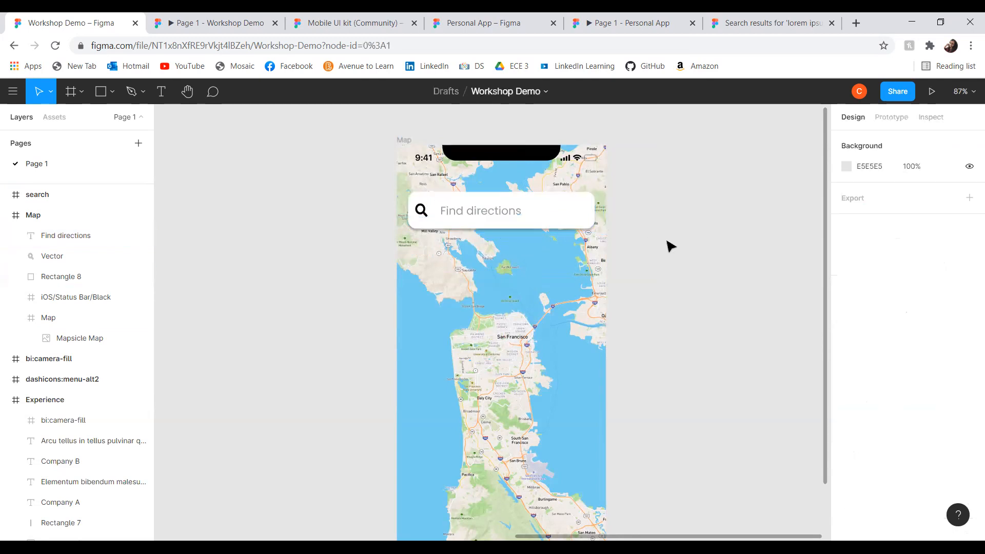
drag(717, 292, 690, 191)
drag(704, 264, 700, 378)
scroll(697, 349, down, 1)
drag(660, 294, 615, 212)
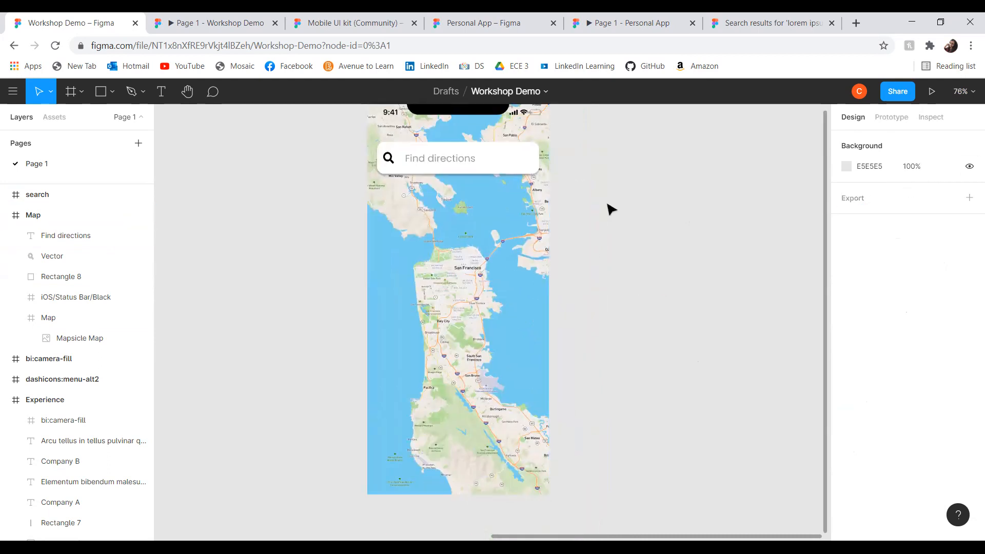
drag(613, 222, 614, 266)
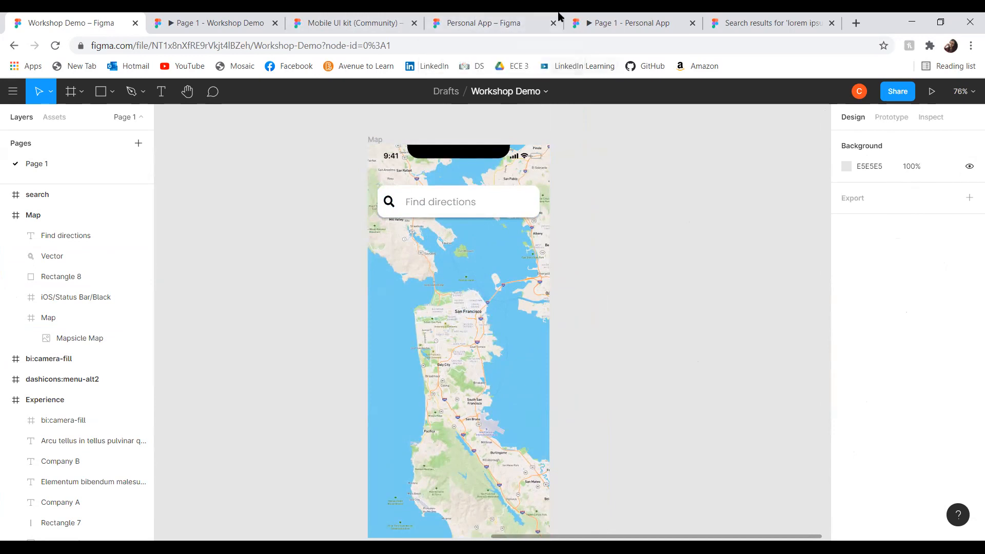
Switch to the Personal App file and examine the layers of the Location screen's status bar and search bar group.
click(501, 16)
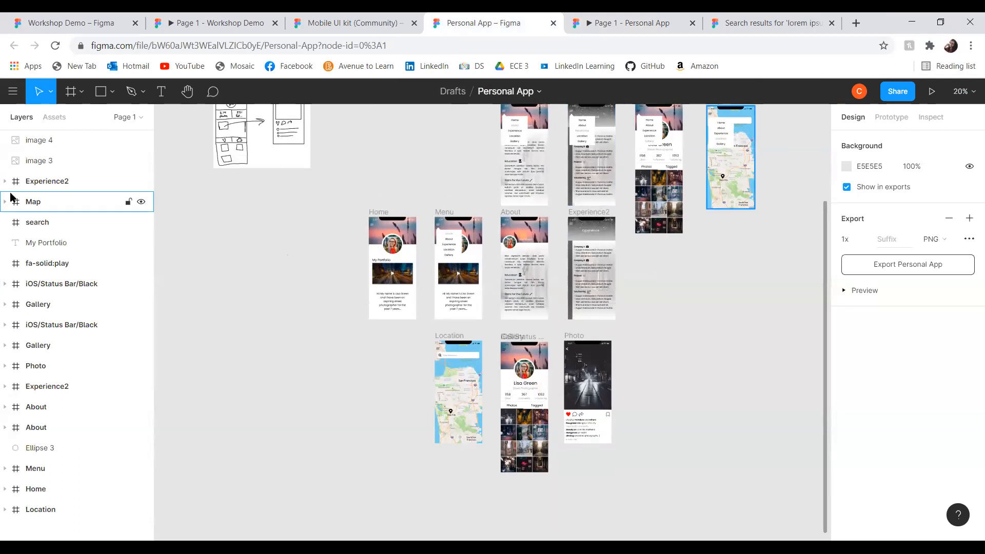
click(461, 378)
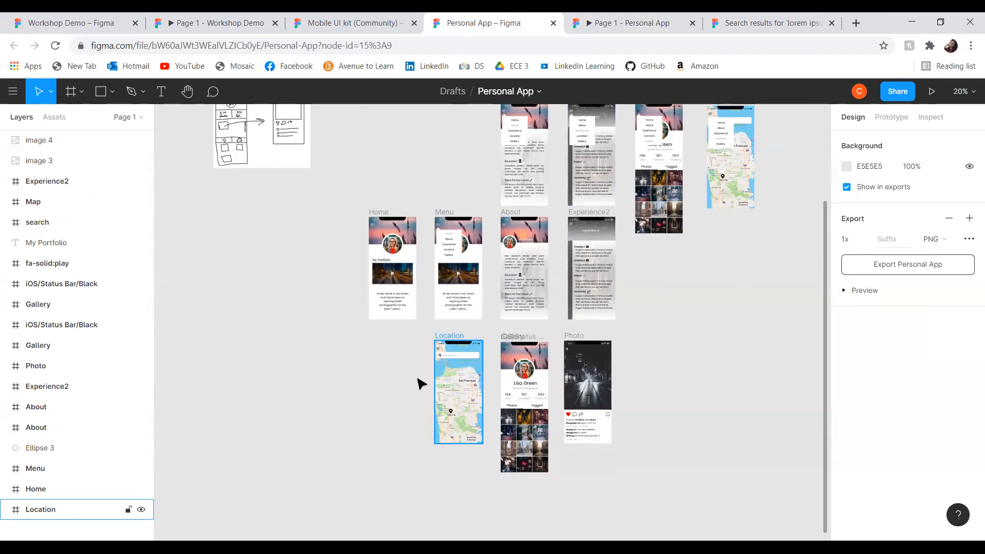
click(6, 509)
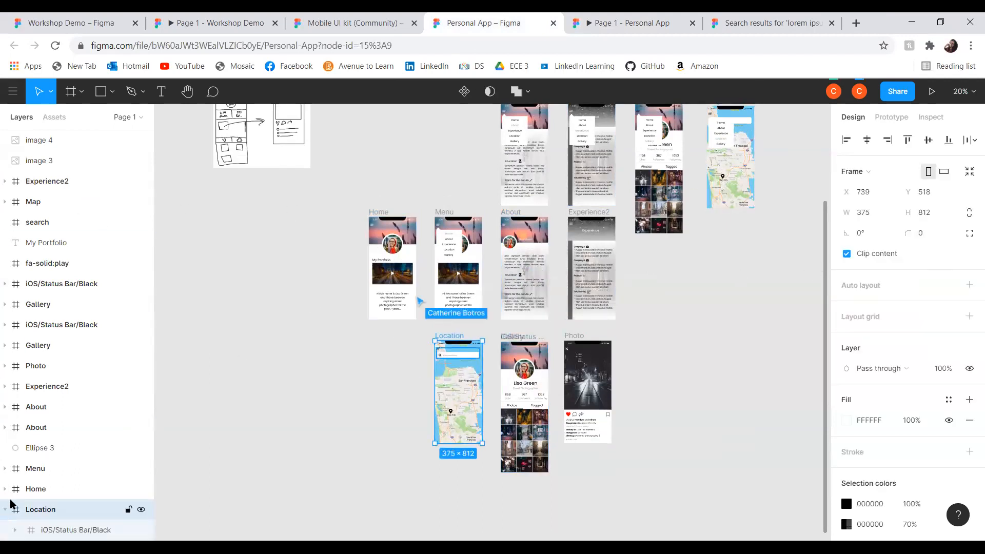
scroll(94, 488, down, 1)
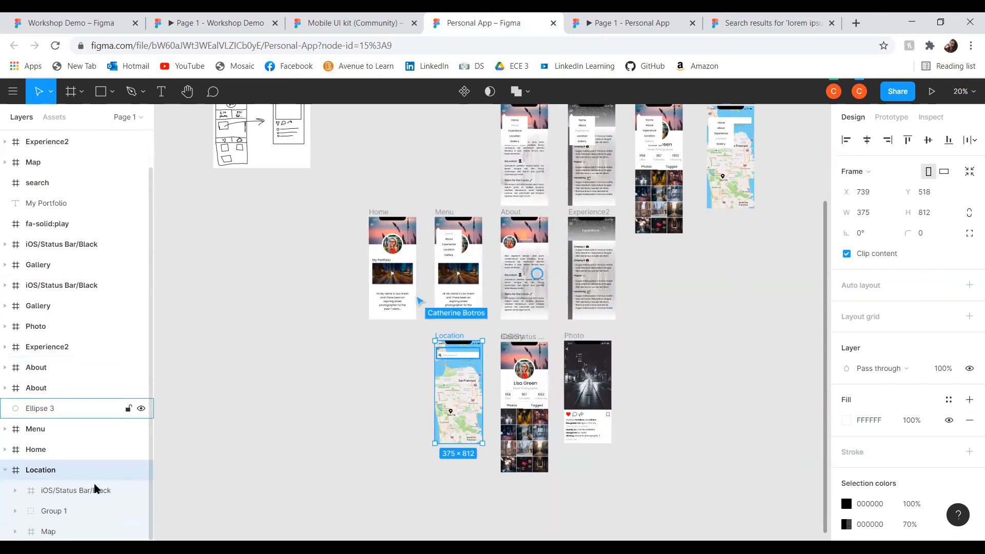
click(15, 491)
scroll(84, 434, down, 2)
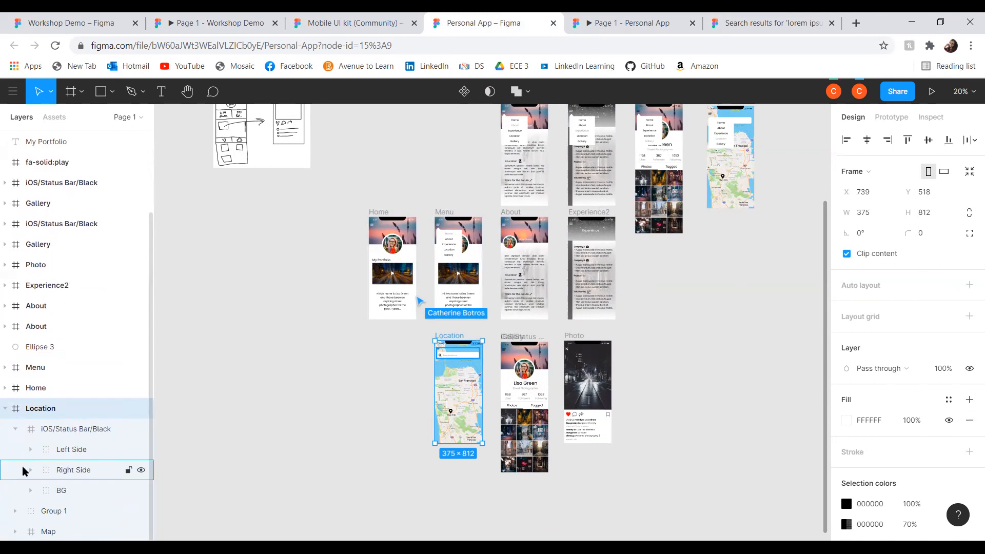
click(16, 429)
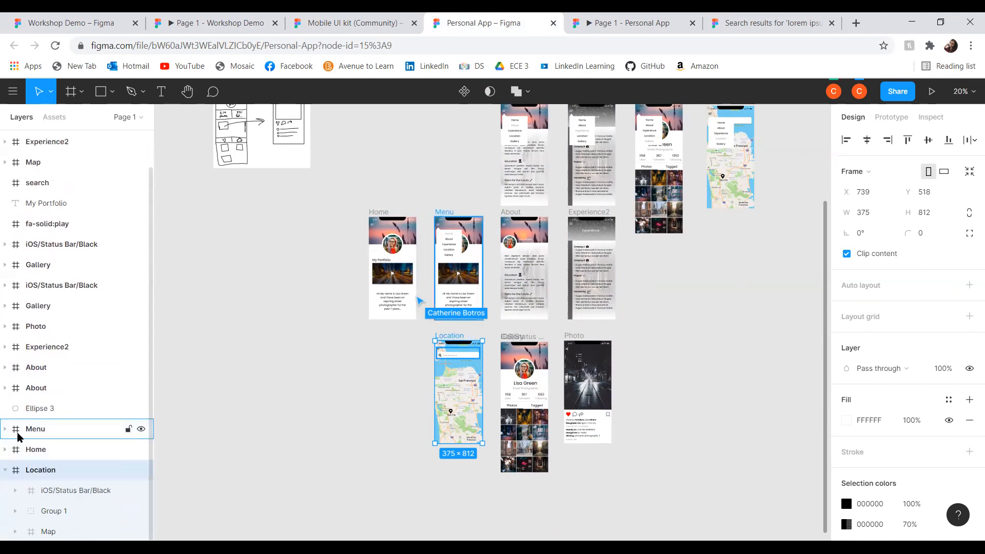
click(16, 511)
scroll(43, 480, down, 3)
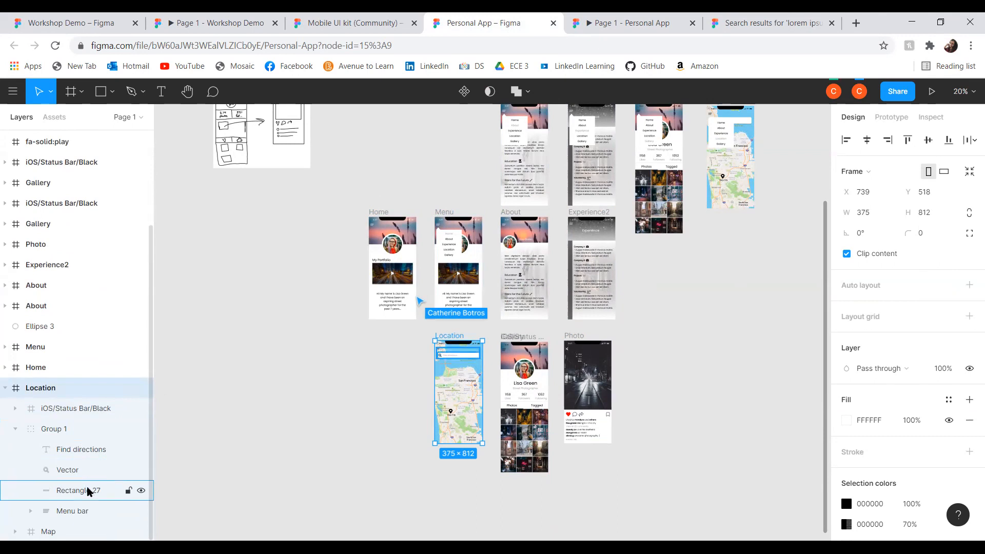
Examine the layers in the Location screen's nested Map frame and look closely at the location pin on the map.
click(8, 393)
click(6, 509)
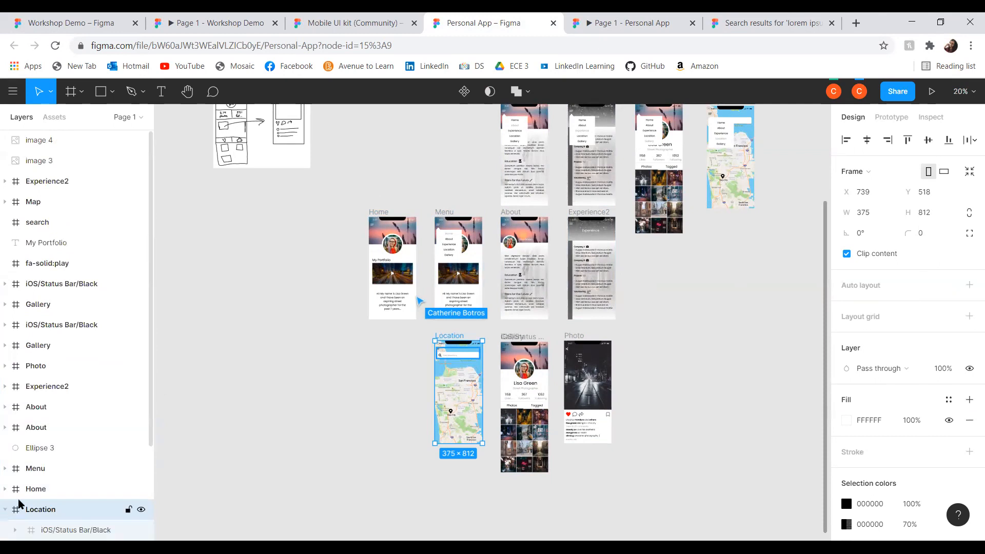
scroll(9, 534, down, 3)
click(16, 533)
scroll(88, 463, down, 2)
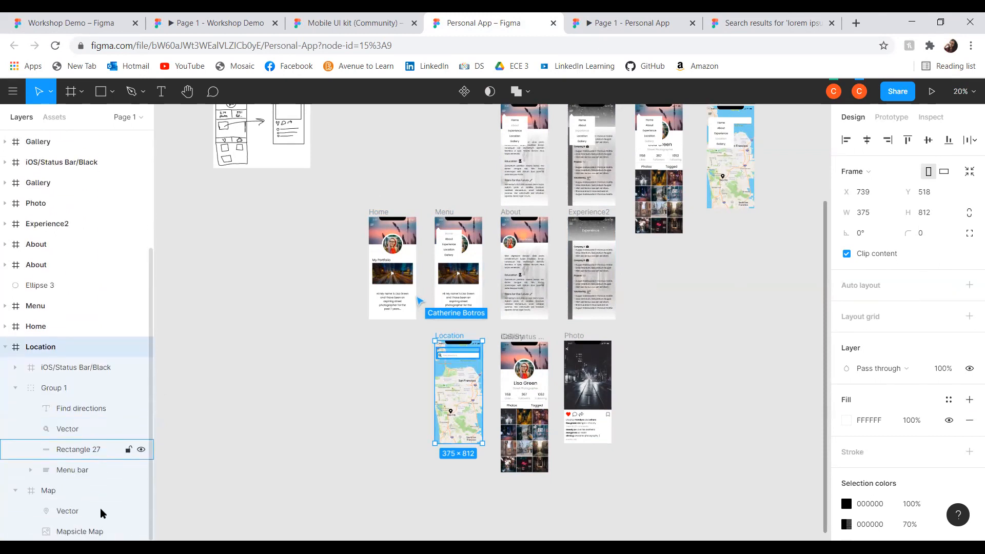
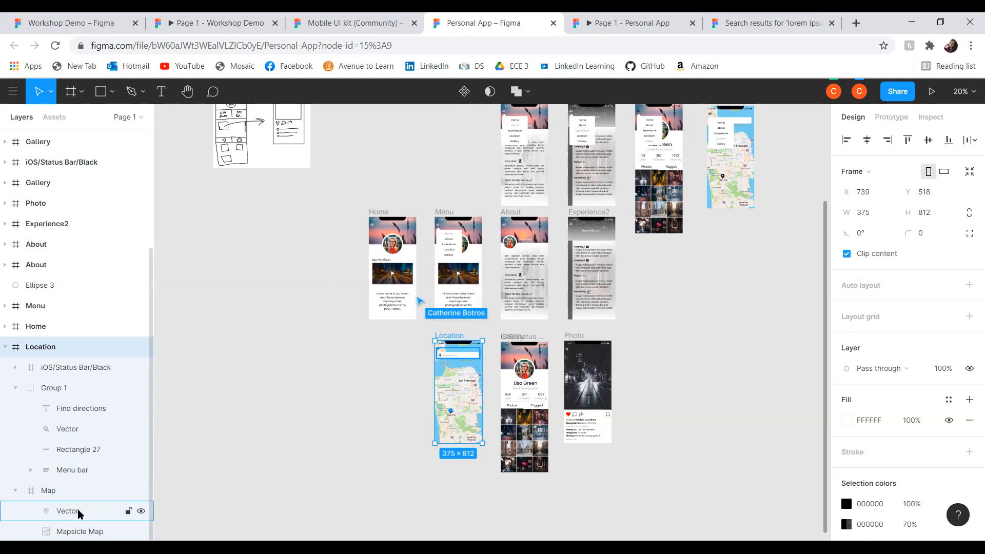
ctrl+scroll(433, 467, up, 5)
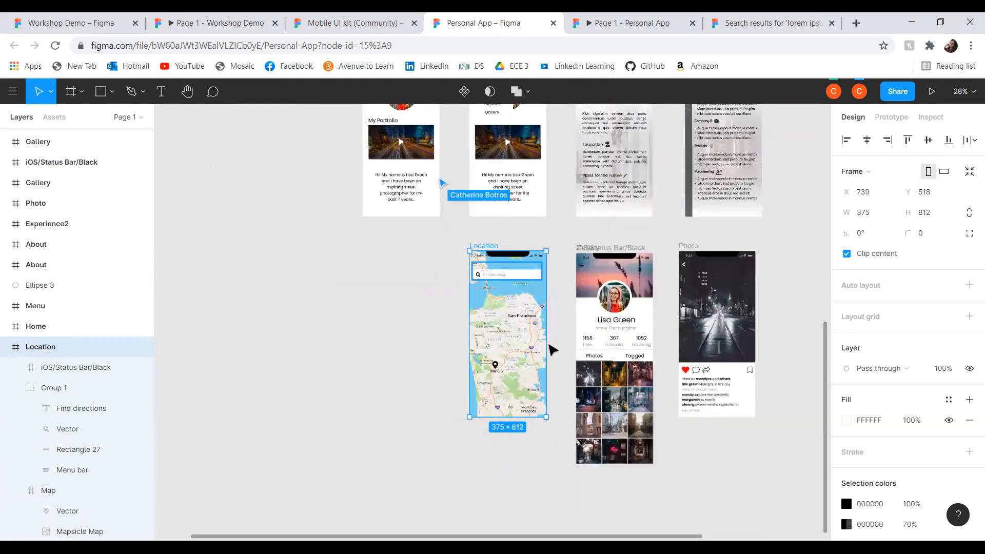
ctrl+scroll(549, 341, up, 3)
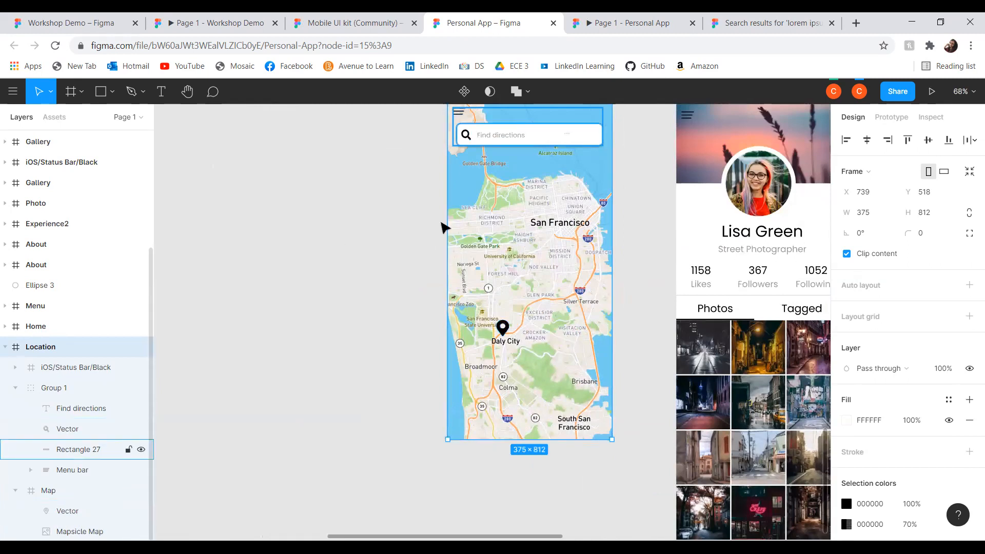
click(8, 347)
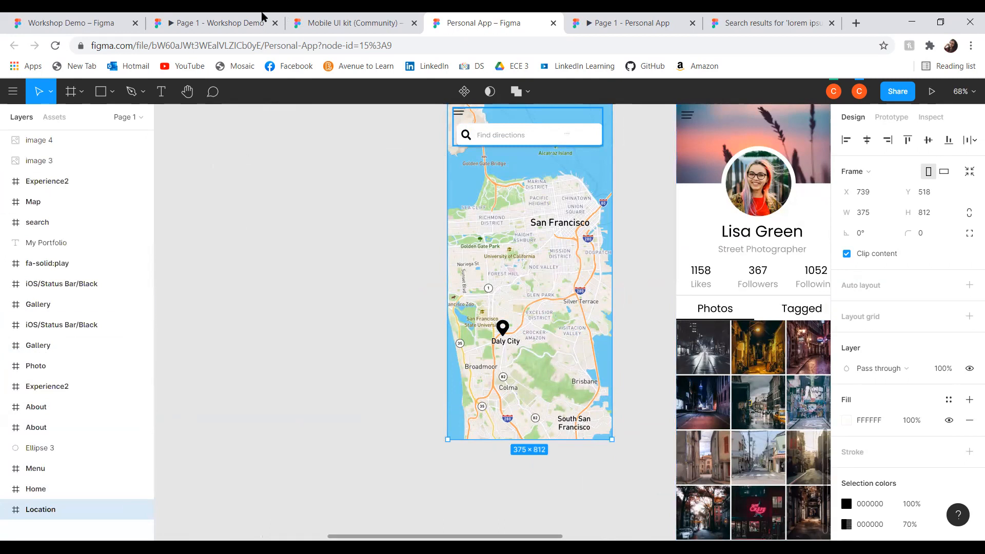
Return to the Workshop Demo file and add an iPhone 11 Pro / X frame below the "Hi, my name is..." screen, at about X -345, Y 155.
click(77, 23)
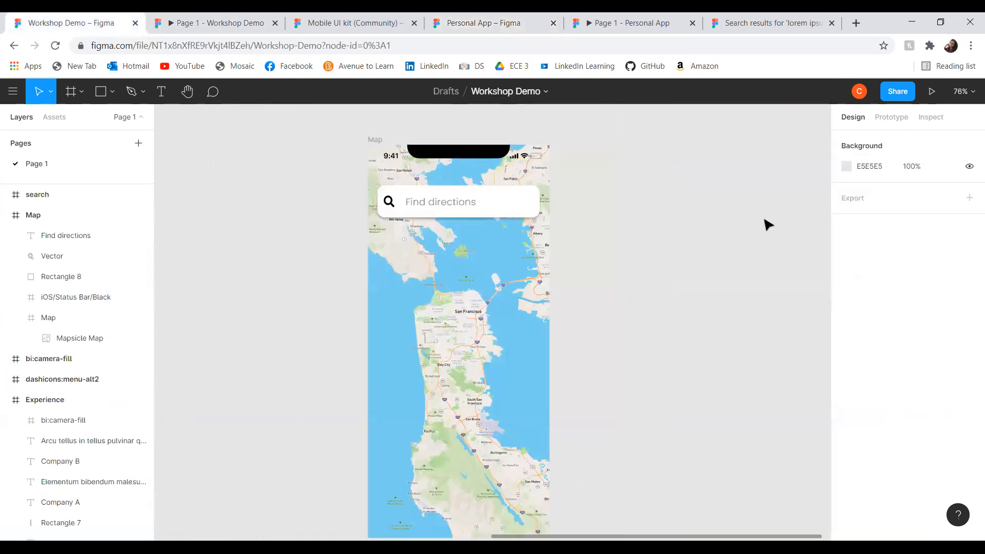
scroll(768, 225, down, 5)
scroll(633, 209, right, 3)
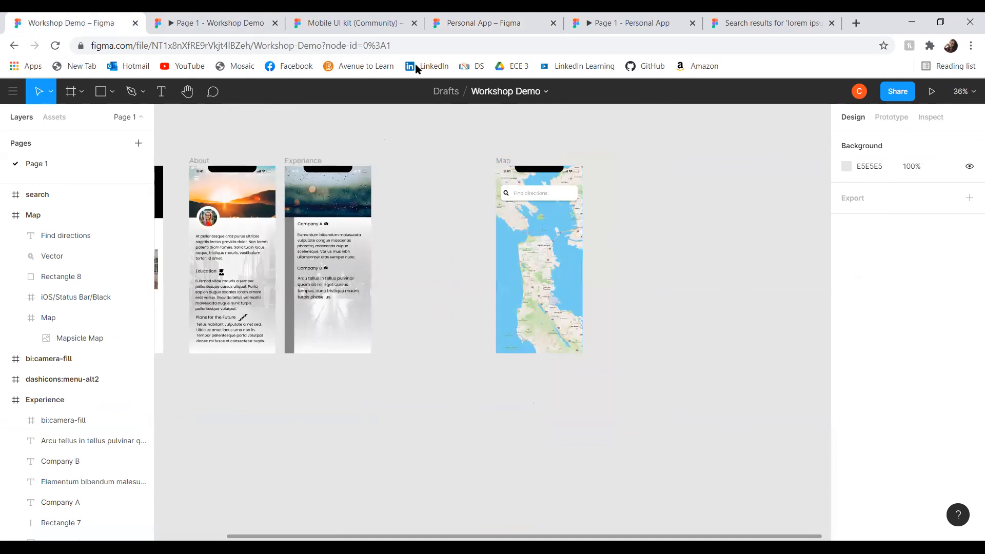
drag(567, 297, 444, 291)
scroll(616, 292, left, 2)
drag(637, 324, 677, 295)
drag(722, 249, 739, 239)
drag(404, 358, 533, 299)
scroll(595, 352, down, 1)
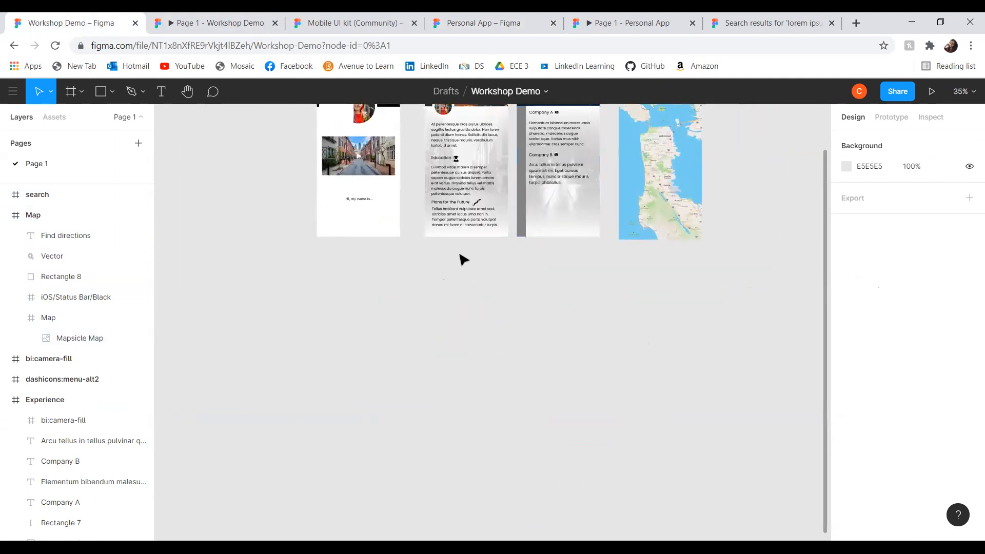
click(70, 91)
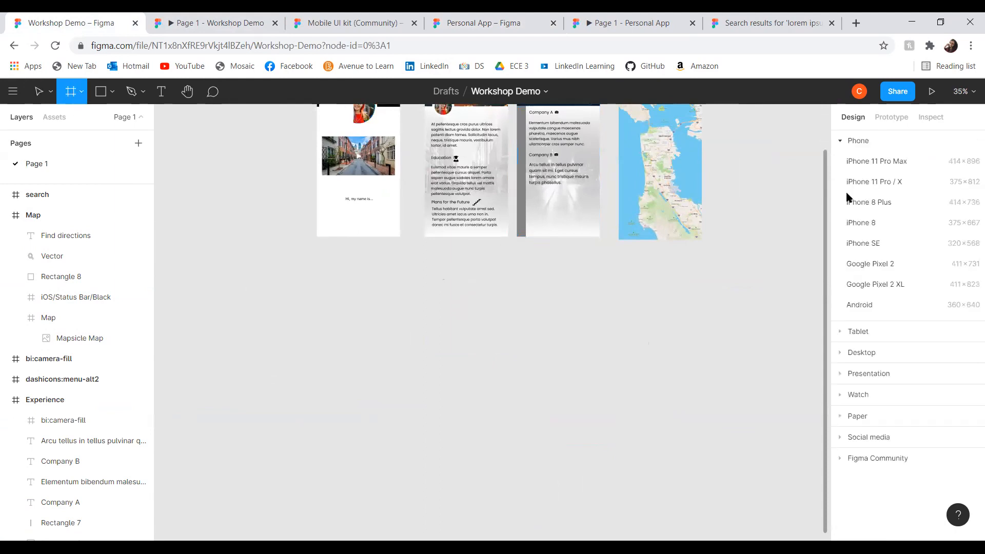
click(883, 183)
drag(745, 292, 351, 336)
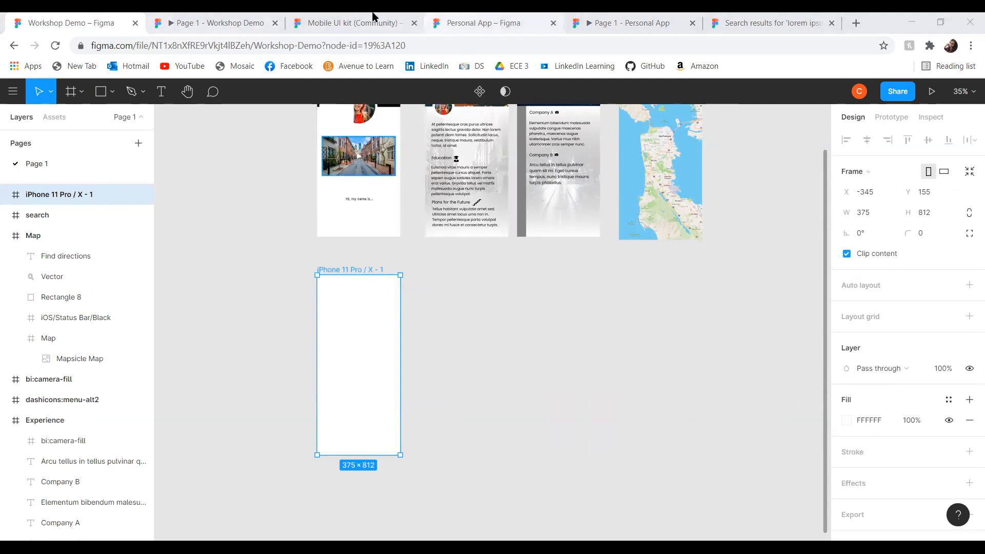
Switch to the Personal App file to examine the Gallery and Photo screens, and open the Gallery screen in its prototype preview.
click(495, 19)
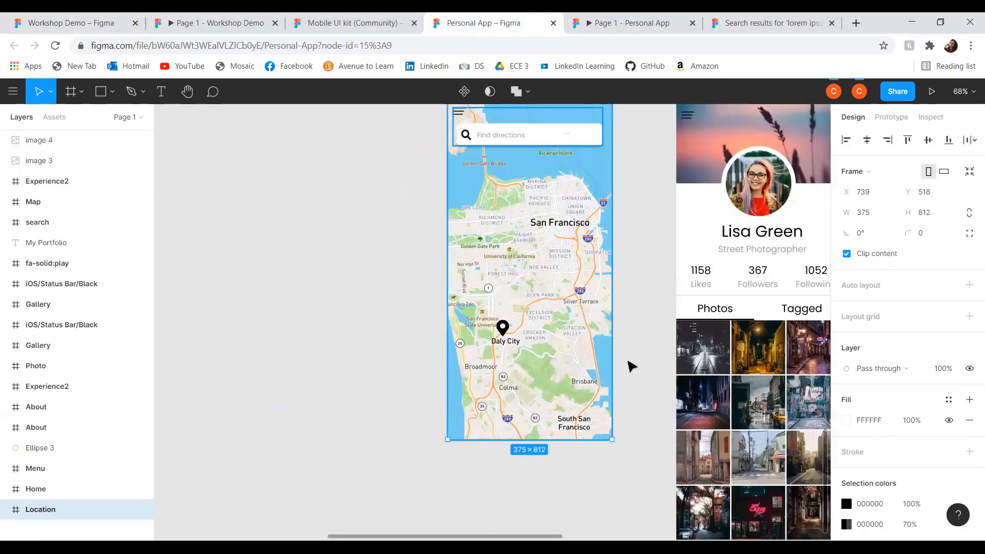
scroll(411, 347, right, 5)
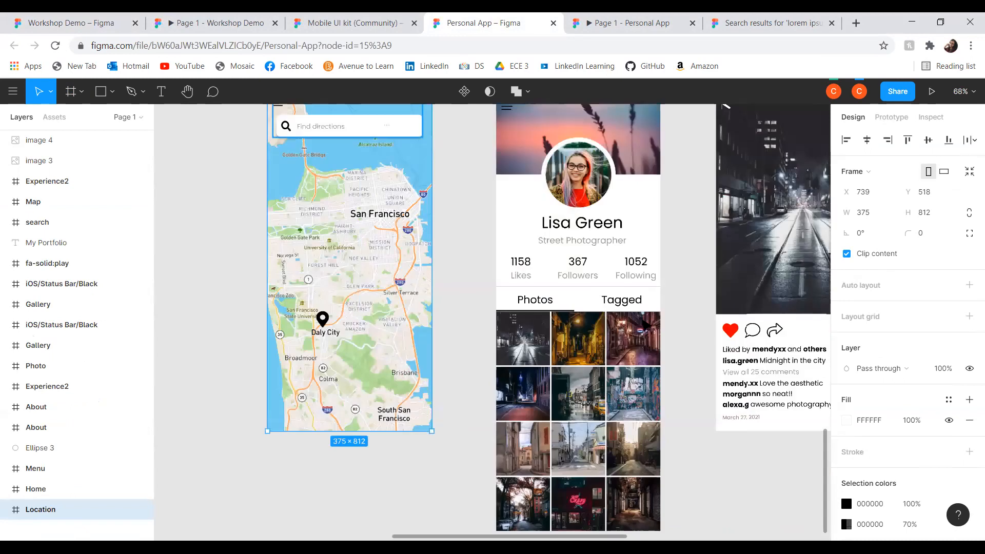
scroll(644, 324, down, 3)
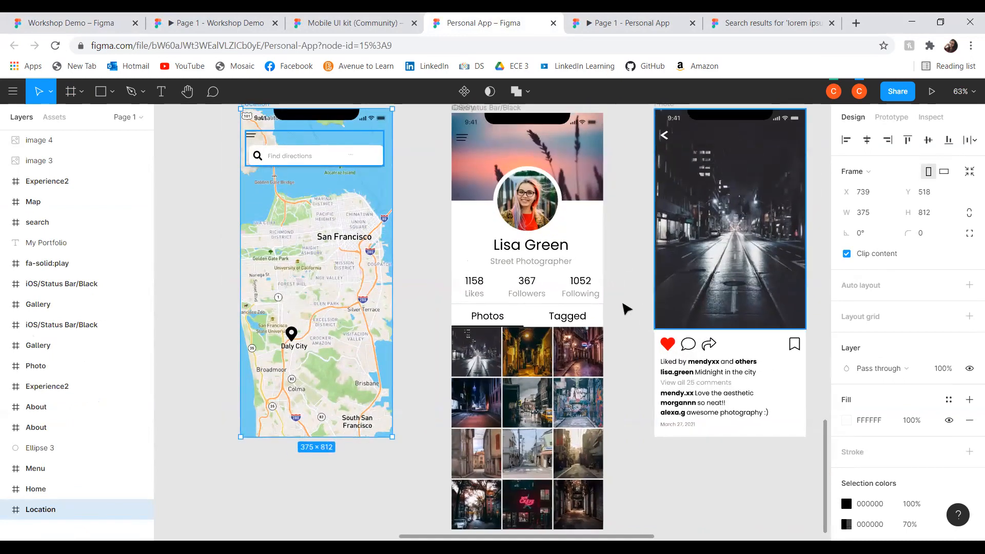
scroll(626, 309, down, 1)
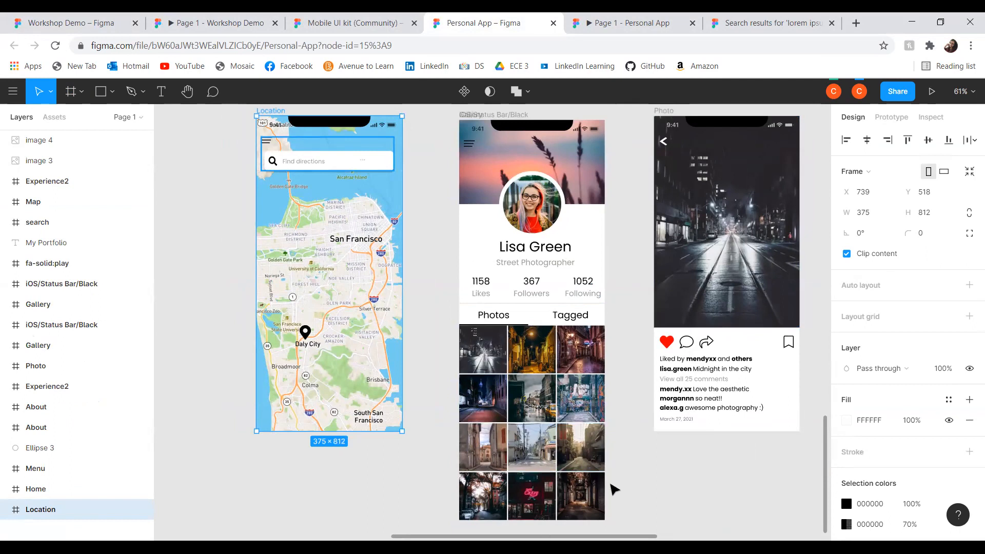
scroll(633, 489, up, 1)
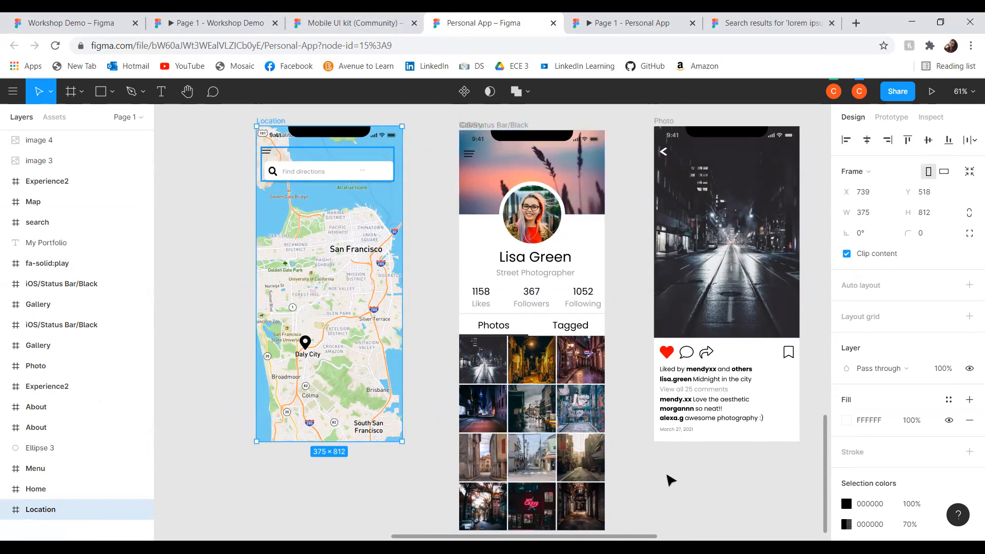
click(625, 22)
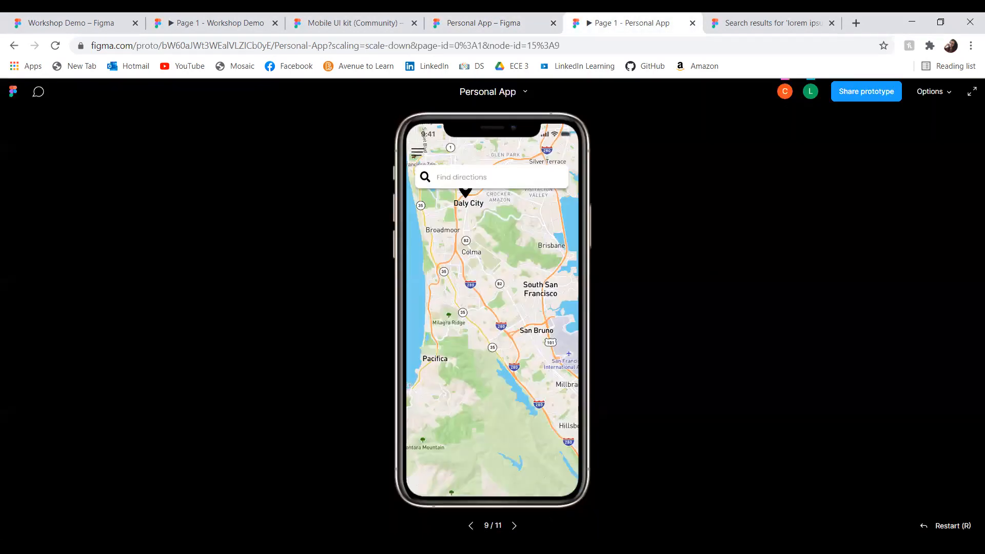
click(514, 525)
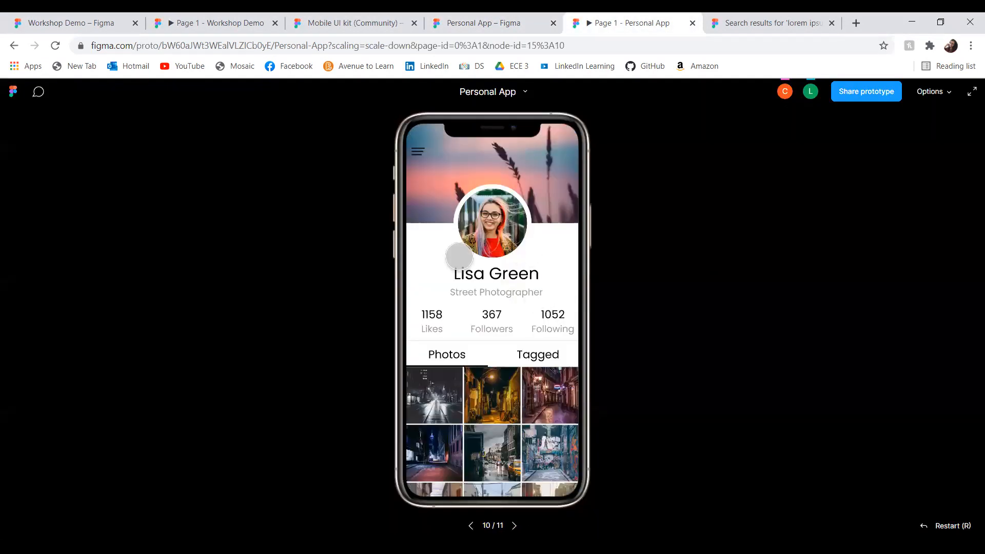
Examine the Gallery prototype's profile header, follower stats and photo grid down to its lower rows.
drag(484, 450, 479, 202)
drag(508, 374, 515, 246)
drag(523, 280, 531, 251)
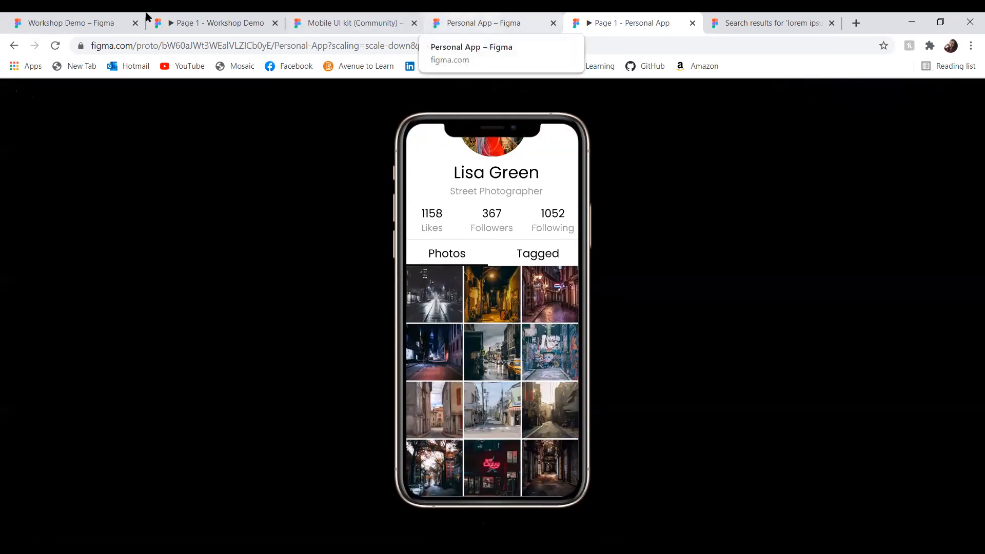
Switch to the Workshop Demo file and draw a rectangle about 380 by 218 beside the new iPhone 11 Pro / X frame.
click(141, 17)
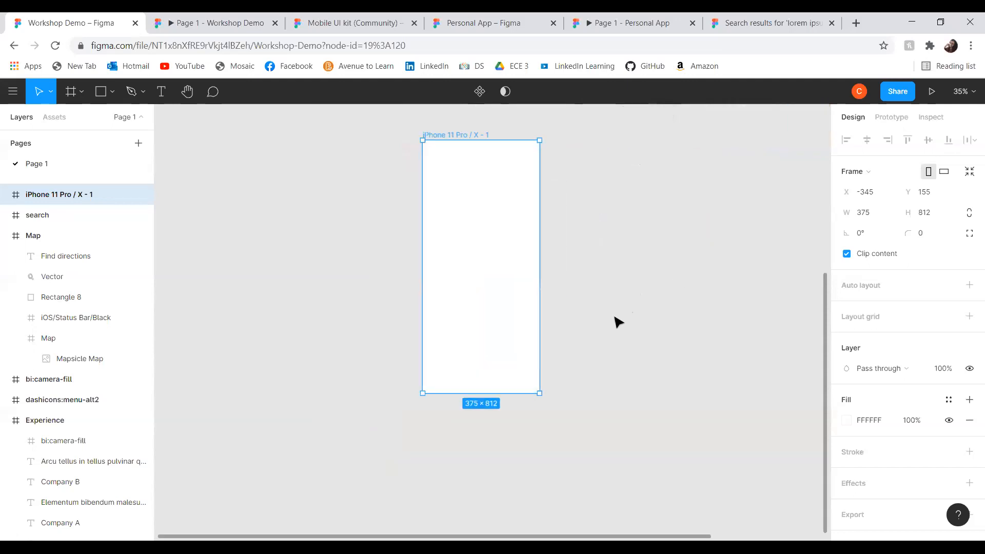
drag(560, 238, 561, 282)
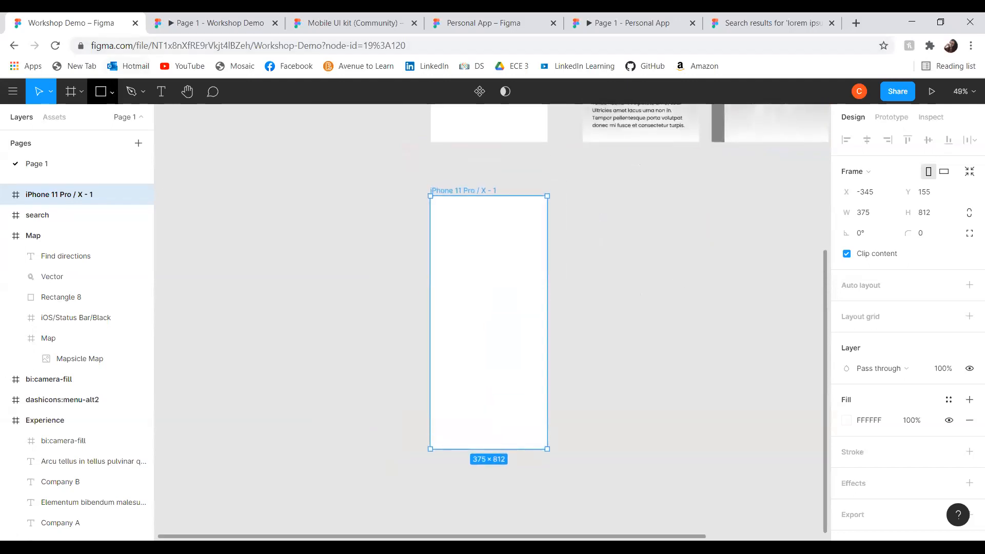
click(112, 92)
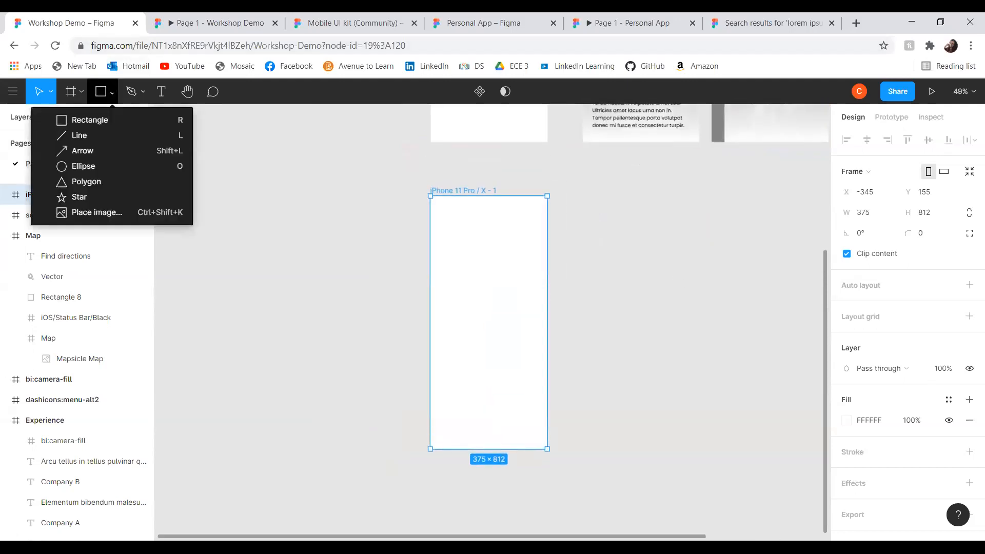
click(85, 119)
drag(303, 209, 422, 278)
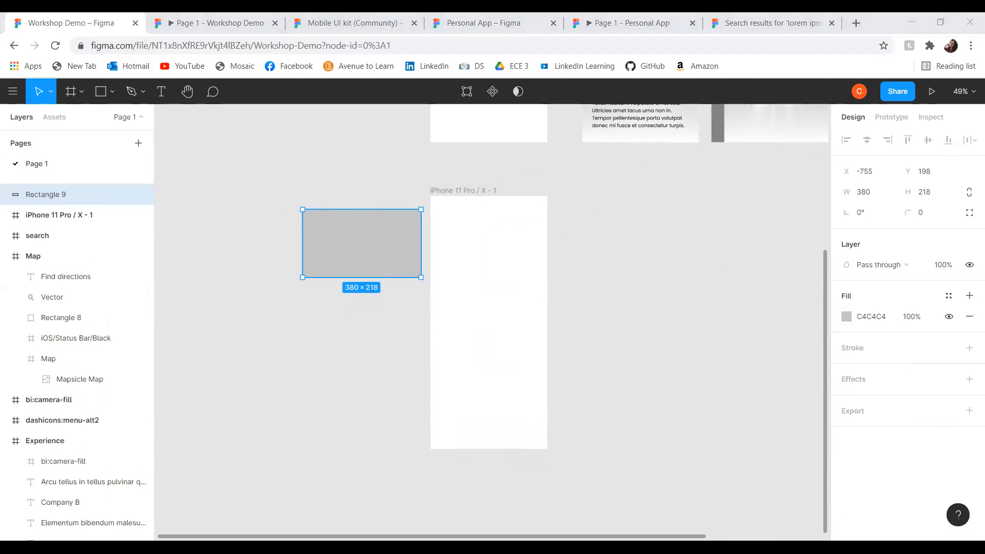
Set the rectangle's size to 375 by 217 and place it flush with the top of the iPhone 11 Pro / X - 1 frame.
click(860, 194)
text(375)
key(Tab)
text(2)
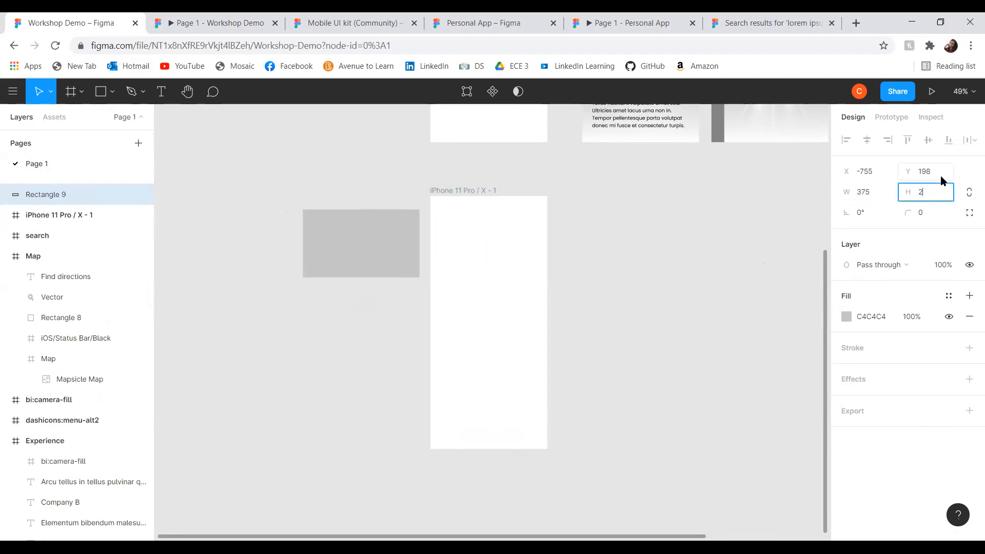
text(17)
key(Return)
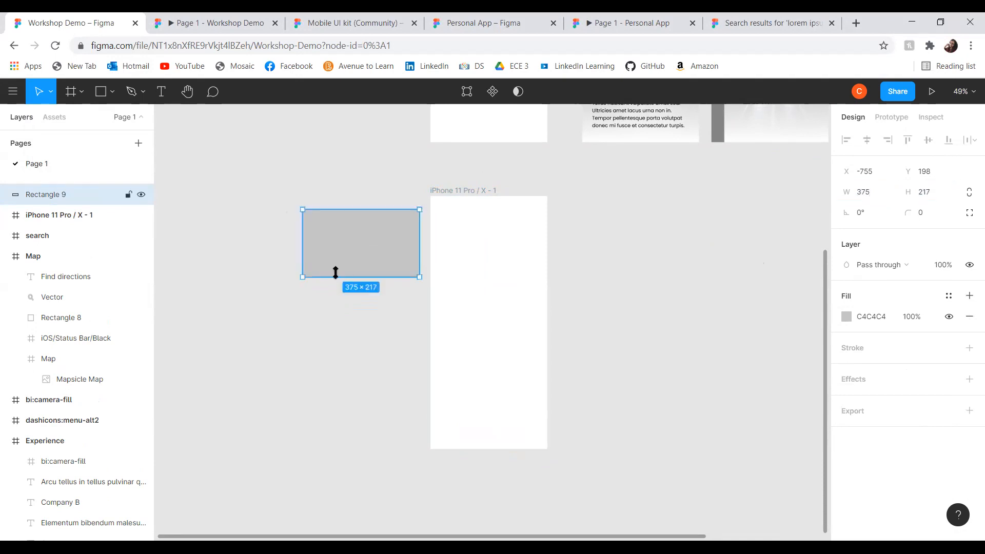
drag(359, 257, 495, 244)
click(615, 263)
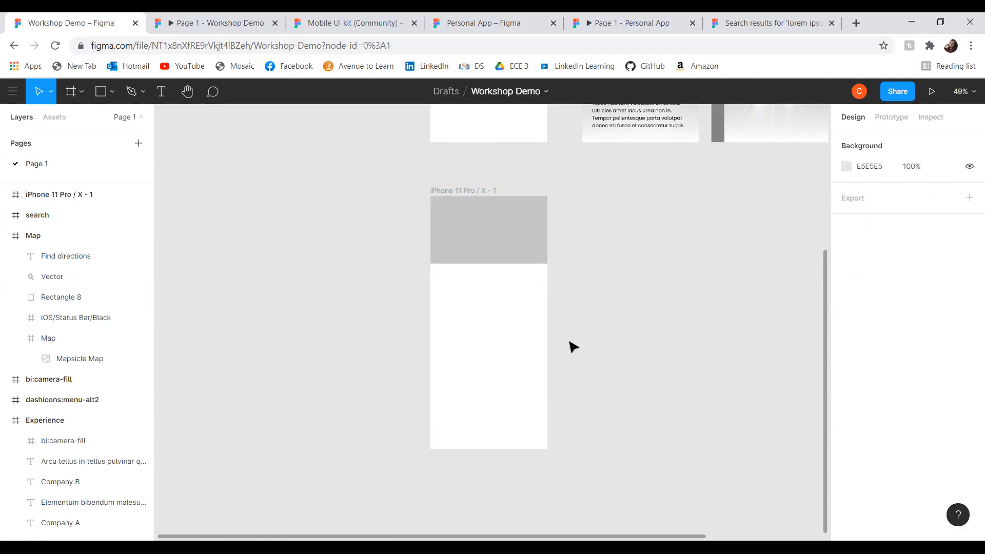
Run the Unsplash plugin on the header rectangle and search its photos for "sunset".
click(501, 255)
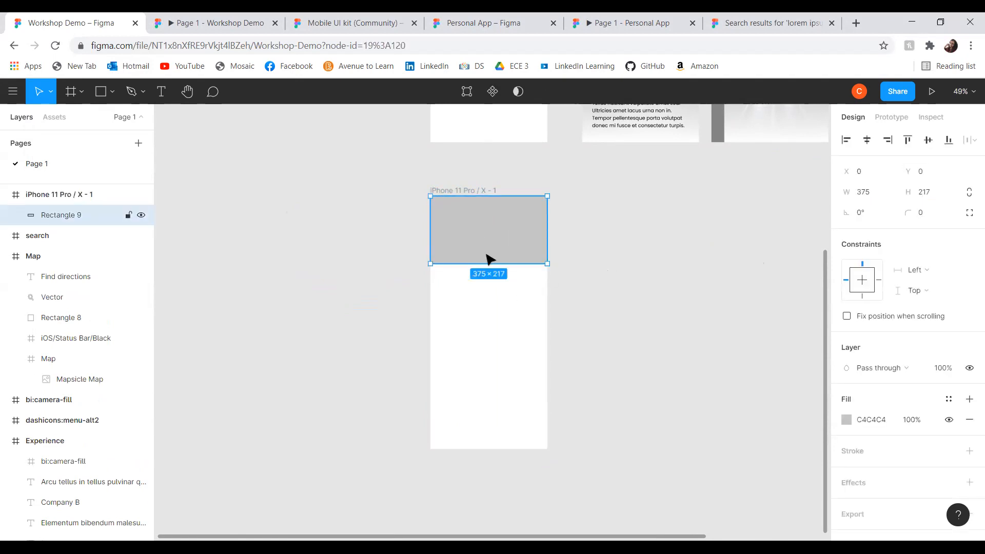
right_click(488, 246)
mouse_move(590, 414)
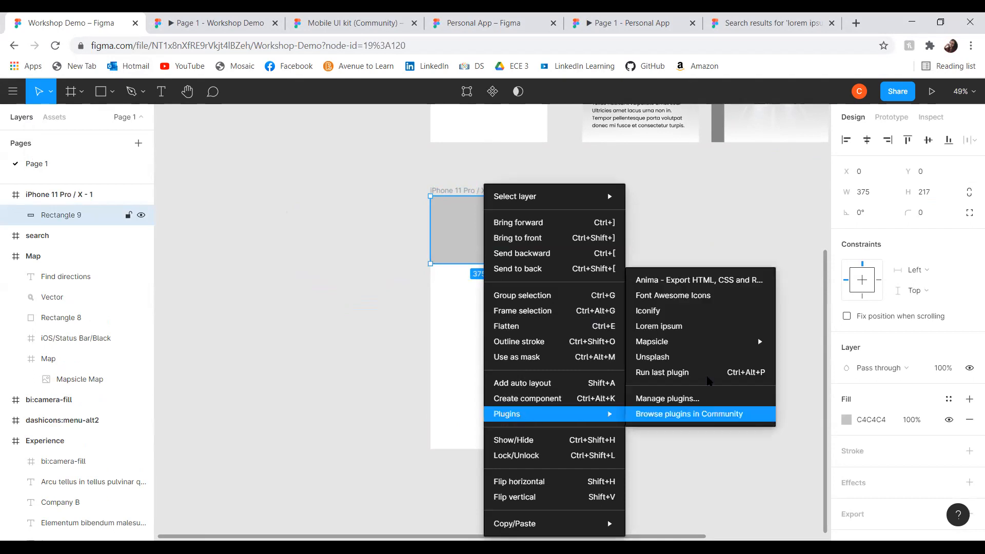
click(703, 357)
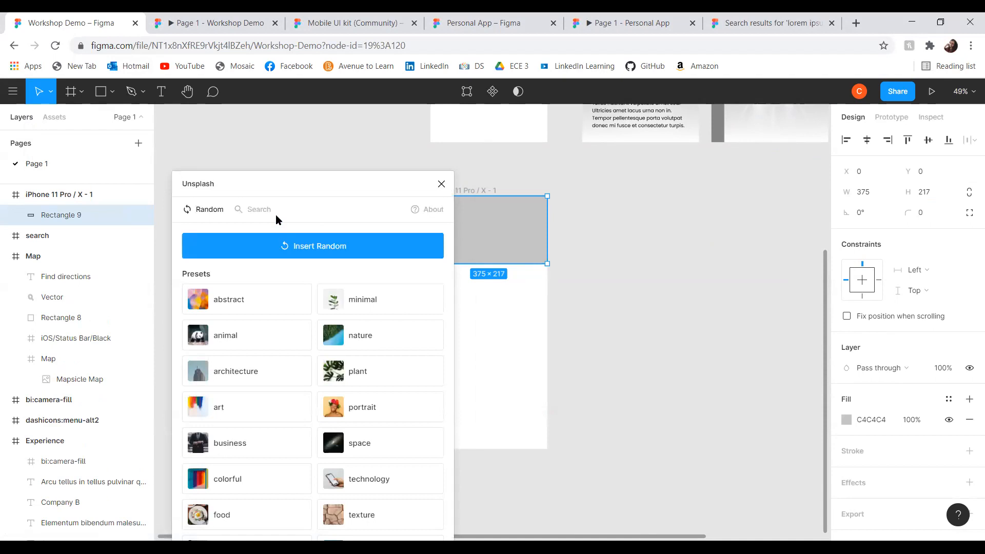
click(266, 210)
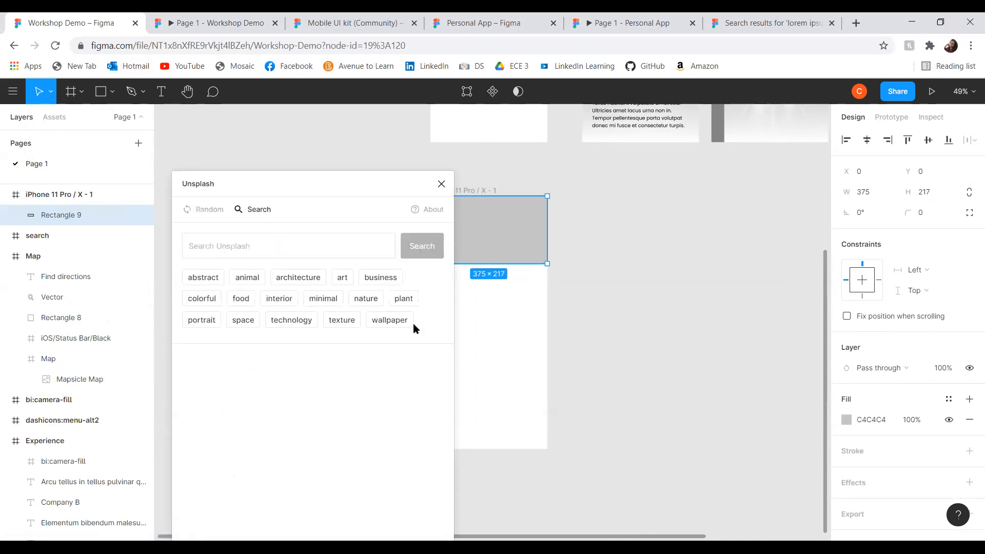
click(318, 255)
text(stree)
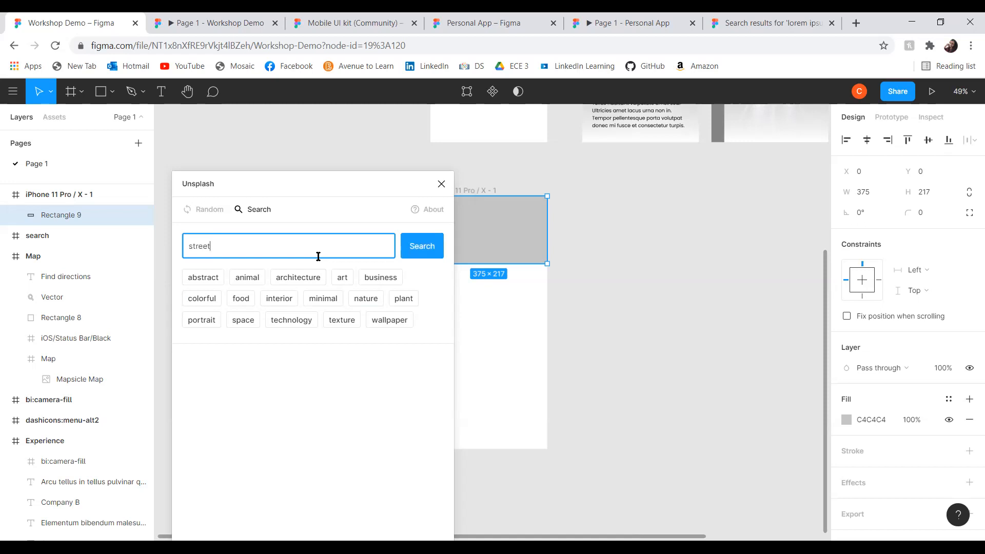
text(t)
key(BackSpace)
key(BackSpace)
text(sunset)
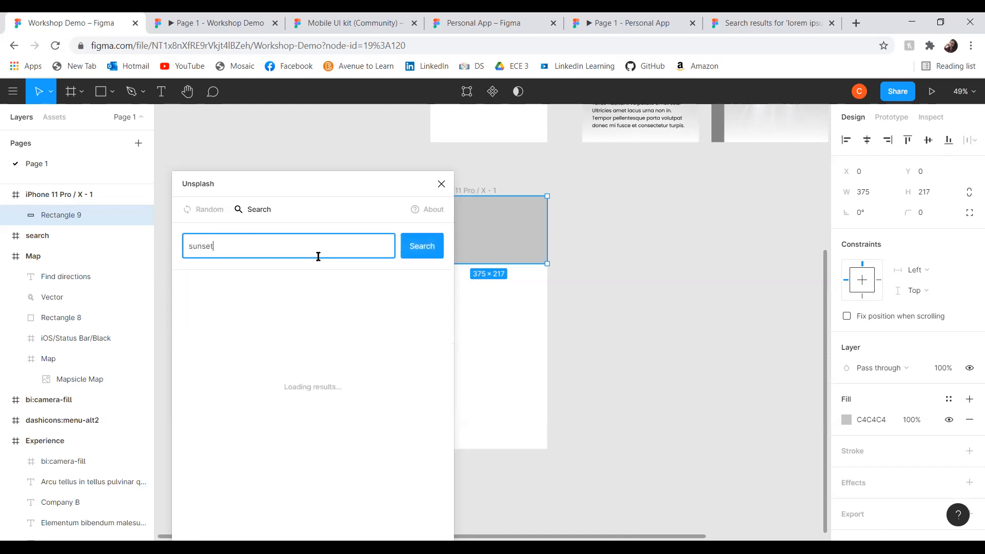
Fill the header rectangle with the pink and blue sunset photo showing silhouetted grass stalks, and close the Unsplash plugin.
scroll(342, 451, down, 3)
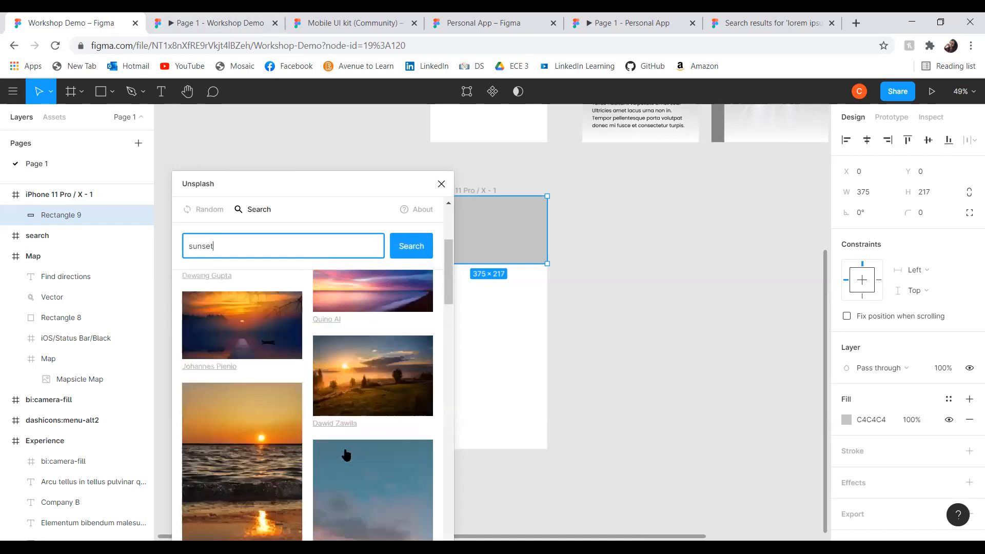
scroll(345, 454, down, 10)
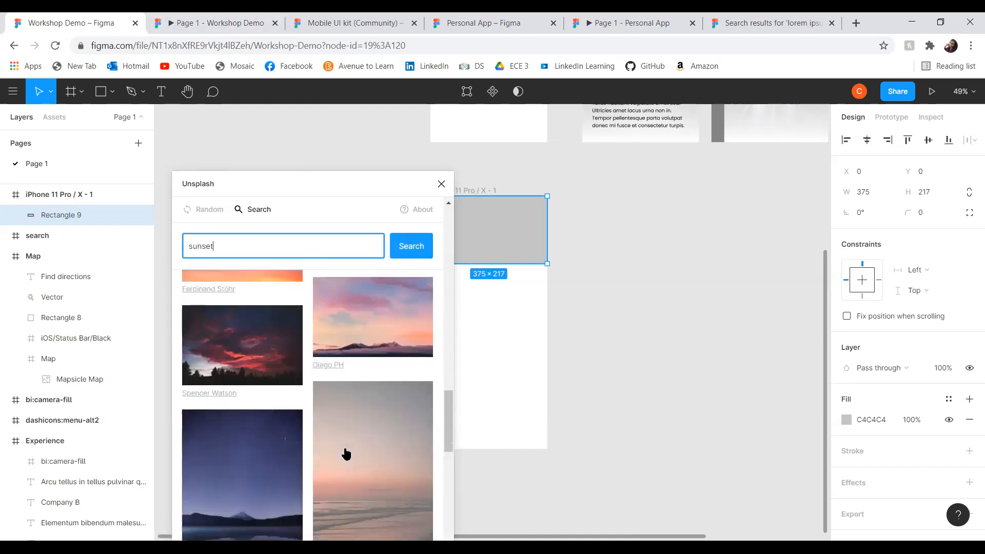
scroll(346, 454, down, 10)
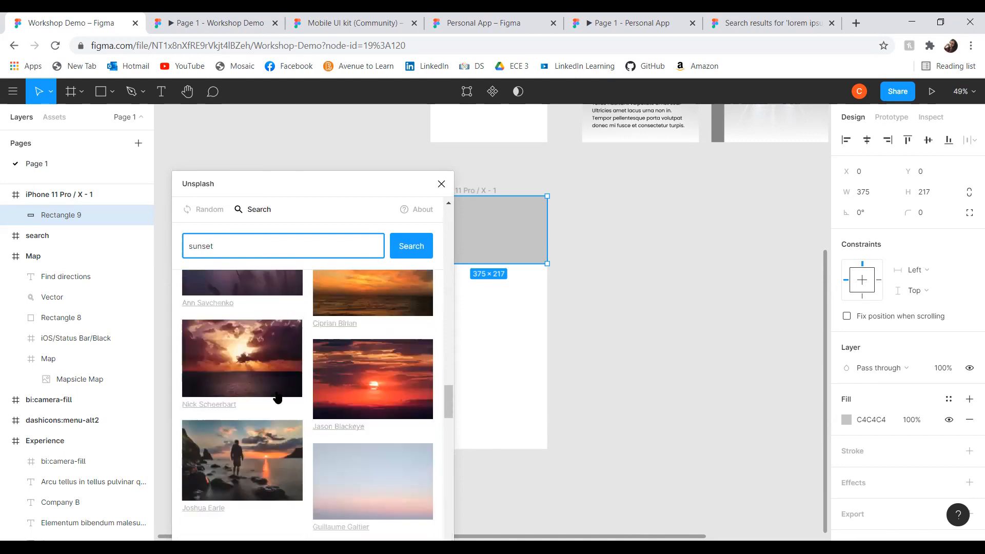
click(271, 395)
click(648, 330)
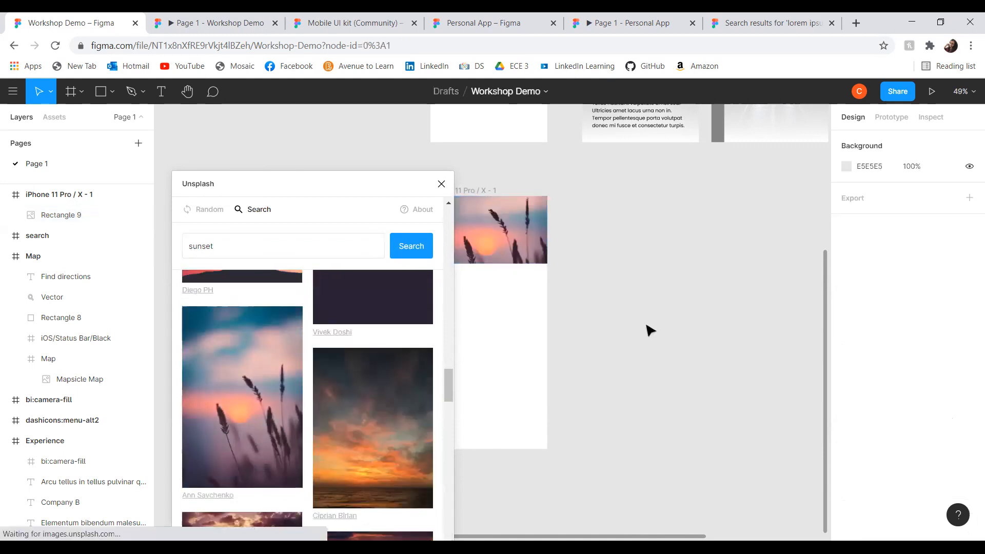
click(442, 184)
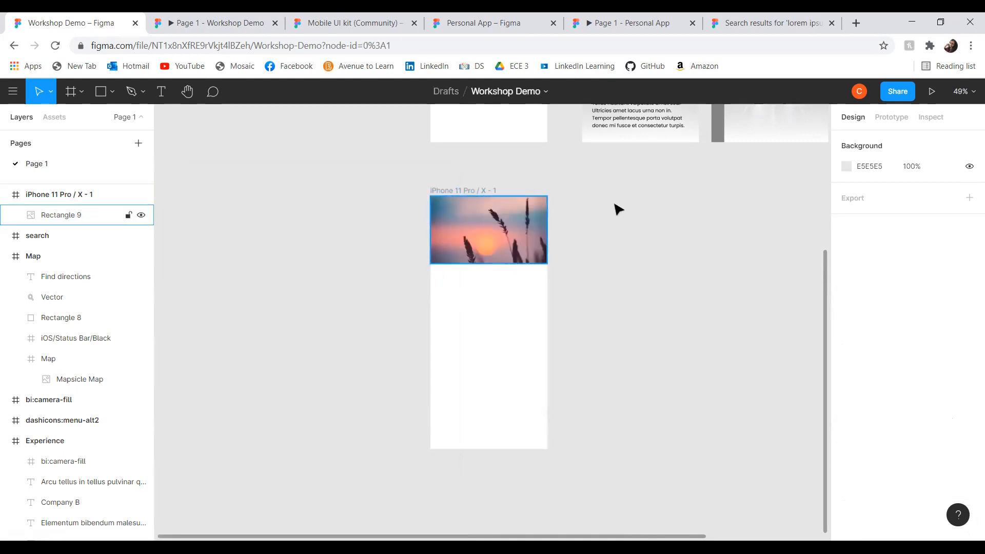
Draw an ellipse beside the frame and set its size to 170 by 170.
click(112, 92)
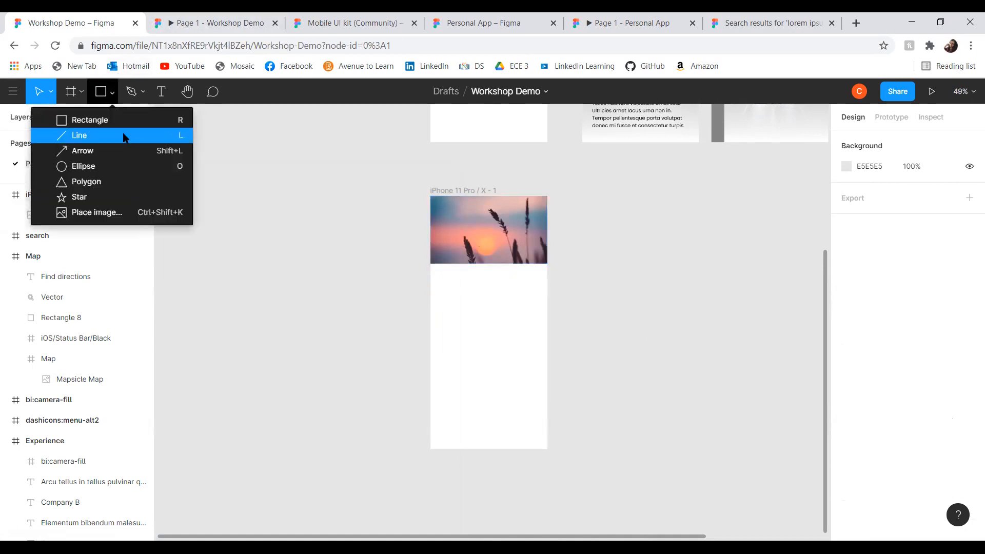
click(82, 165)
drag(297, 241, 351, 287)
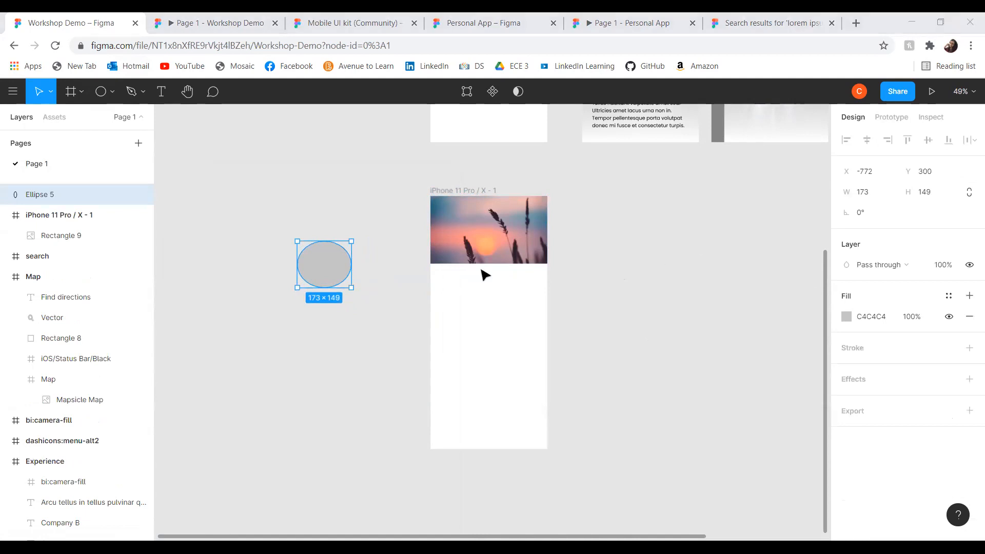
click(863, 192)
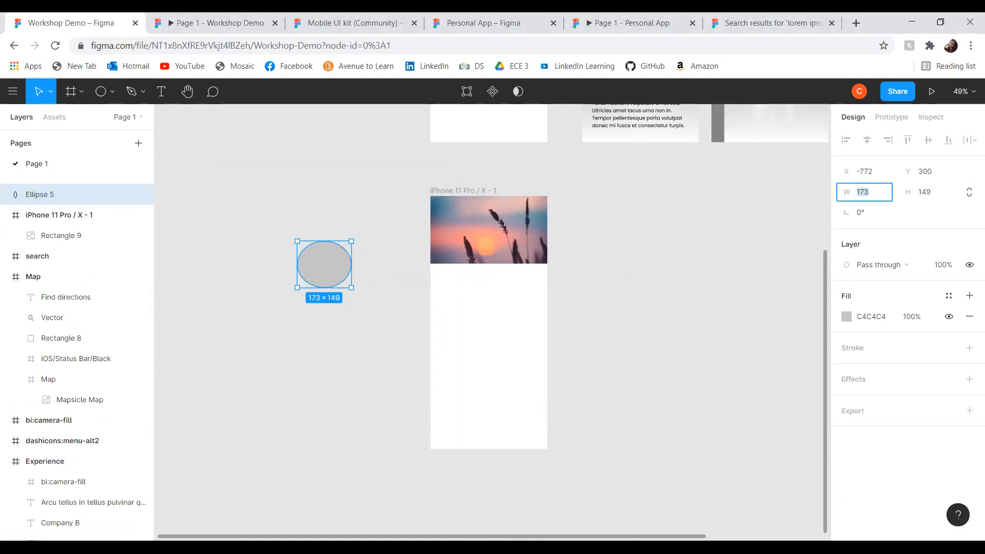
text(170)
key(Tab)
text(170)
key(Return)
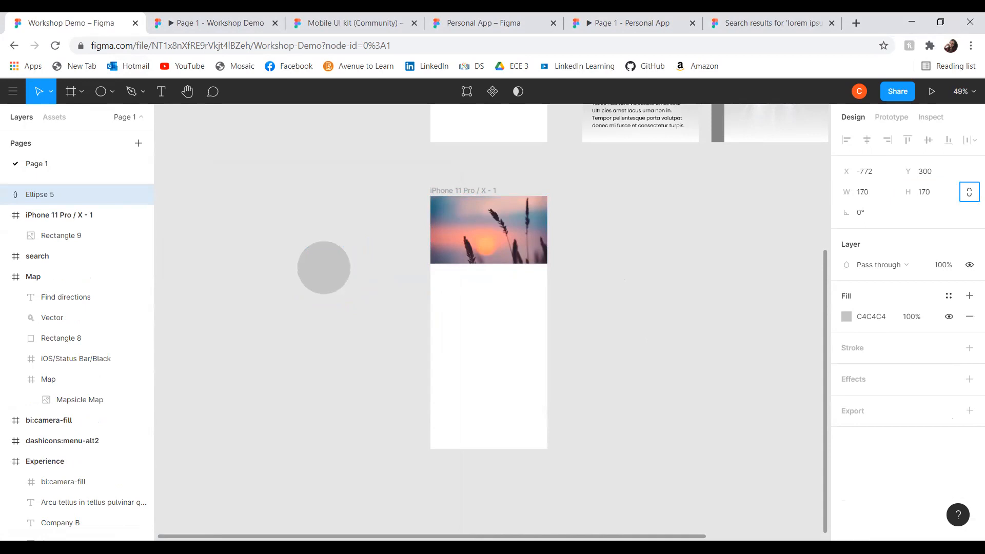
Place the circle horizontally centred over the header photo's lower edge at X 102, Y 132, and fill it white.
drag(325, 266, 484, 262)
click(596, 326)
click(495, 274)
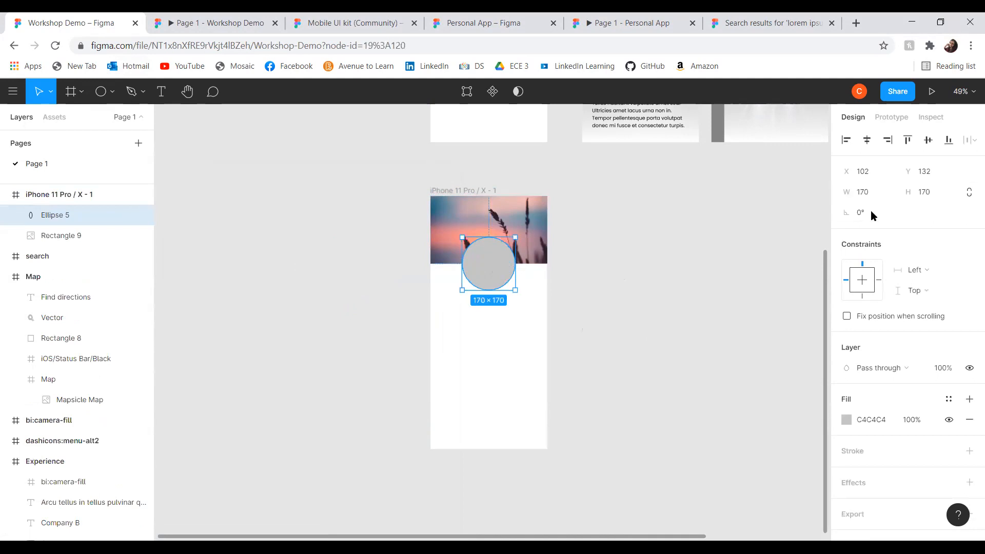
click(849, 419)
drag(690, 228, 633, 193)
click(625, 222)
Draw a second ellipse, set its size to 150 by 150, and centre it inside the white circle at X 112, Y 142.
click(102, 98)
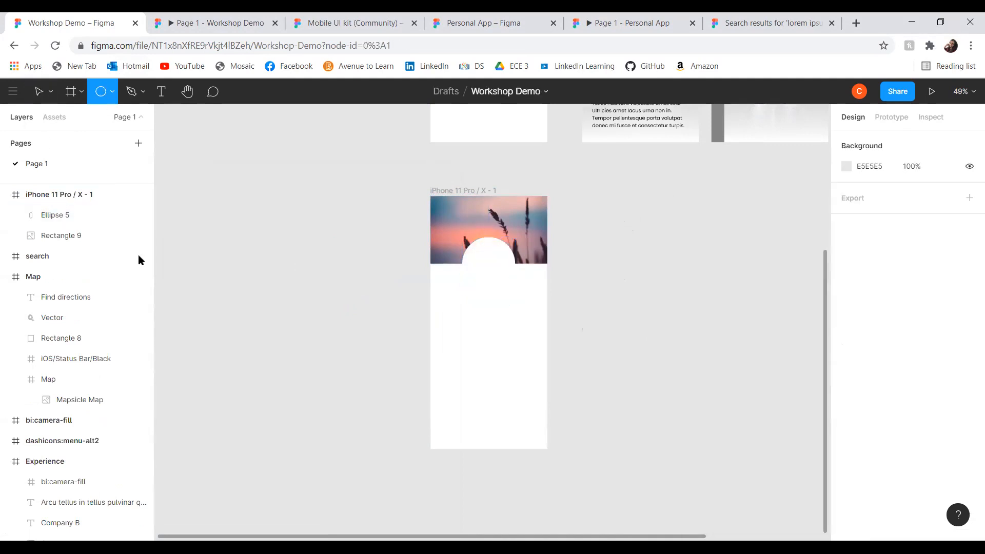
mouse_move(268, 260)
mouse_down()
mouse_move(342, 340)
mouse_move(355, 334)
mouse_up()
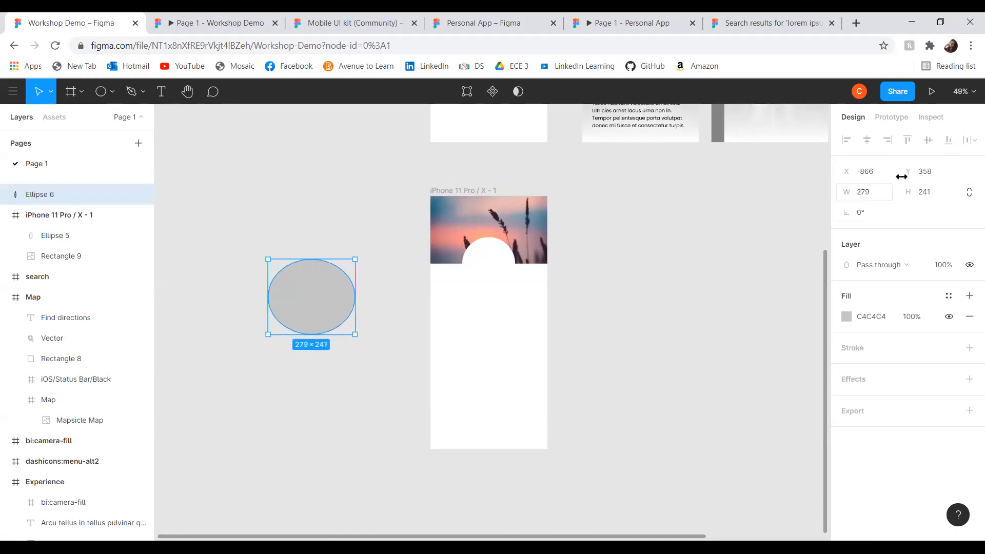
key(BackSpace)
key(BackSpace)
key(BackSpace)
text(150)
key(Tab)
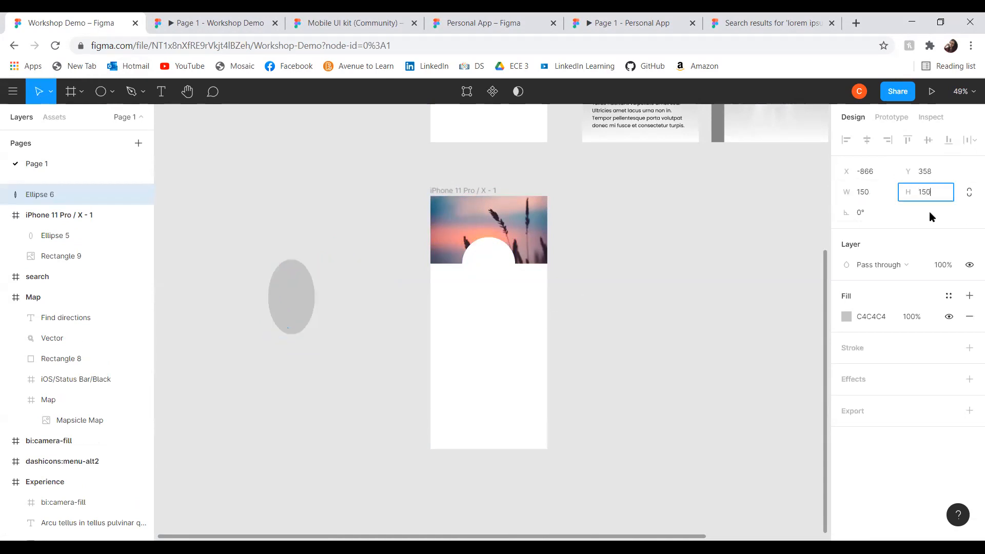
text(150)
key(Tab)
drag(291, 281, 491, 275)
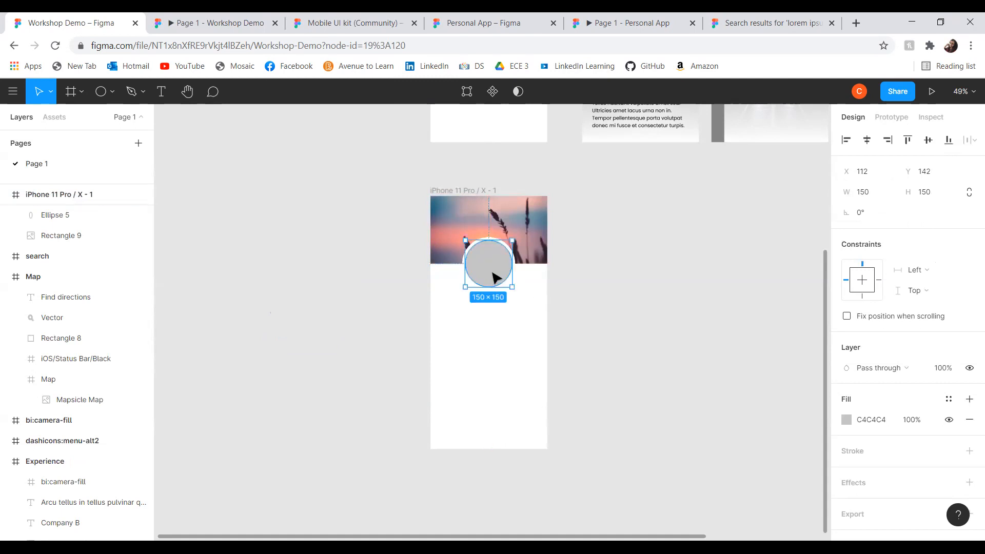
Run the Unsplash plugin on the grey 150 by 150 circle.
right_click(489, 274)
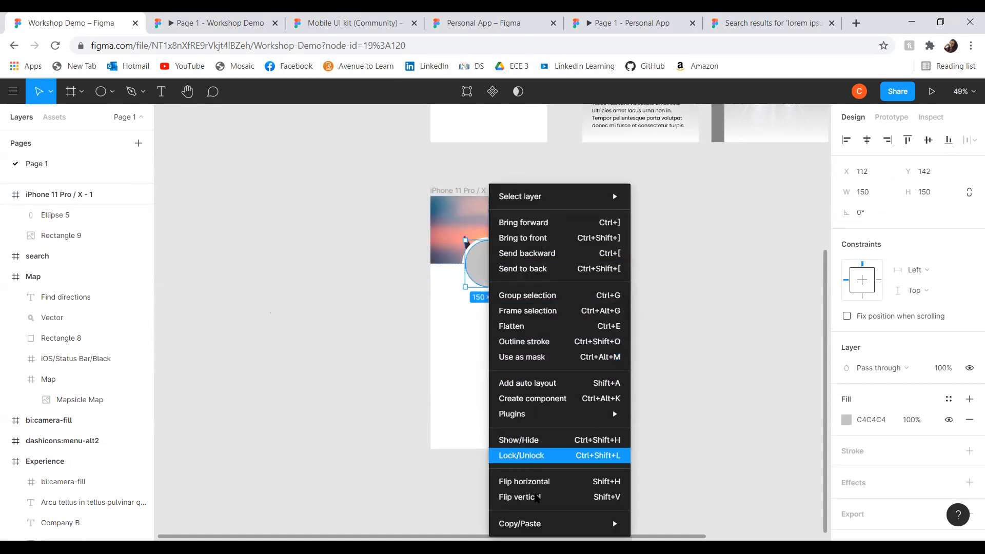
mouse_move(567, 416)
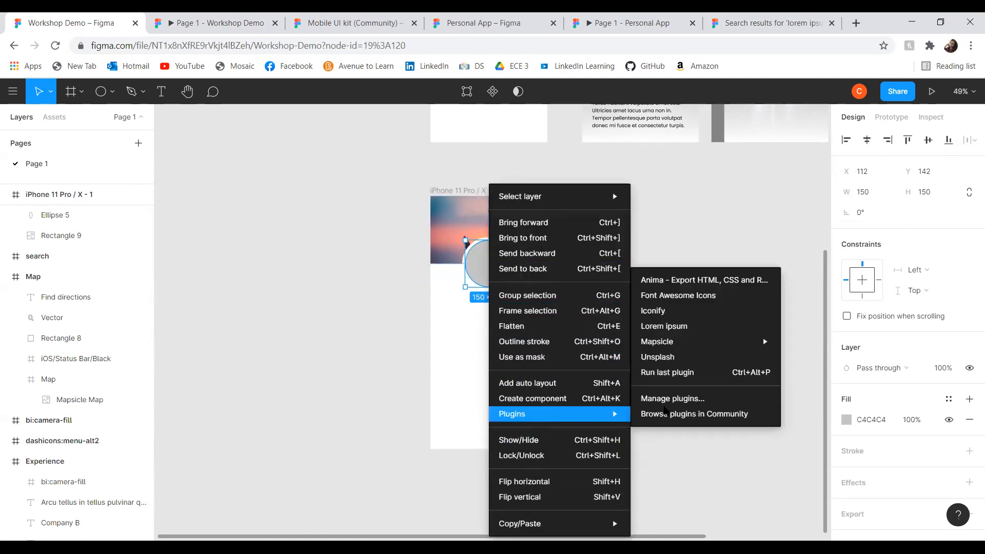
click(686, 357)
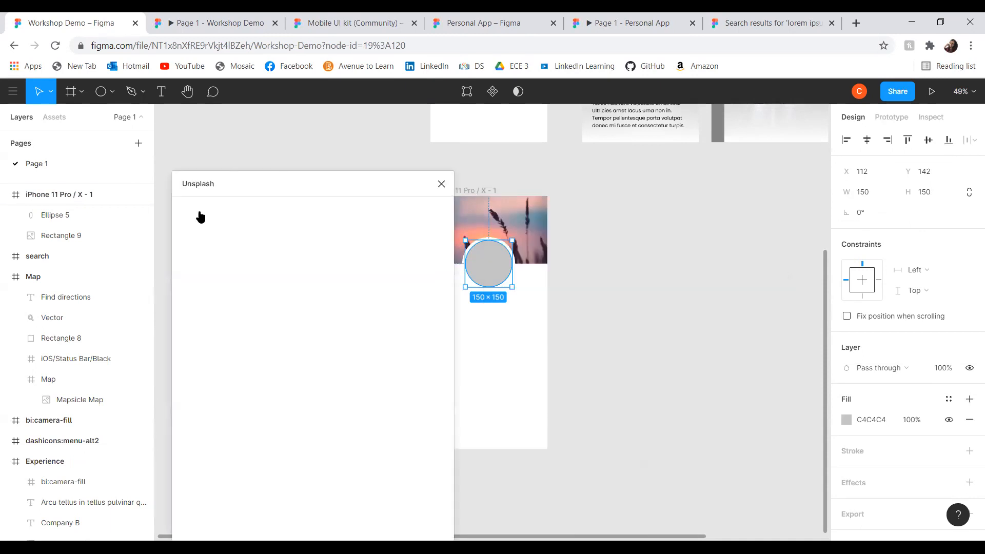
Search Unsplash for "person" and fill the profile circle with the photo of the woman with glasses and pink hair.
click(264, 209)
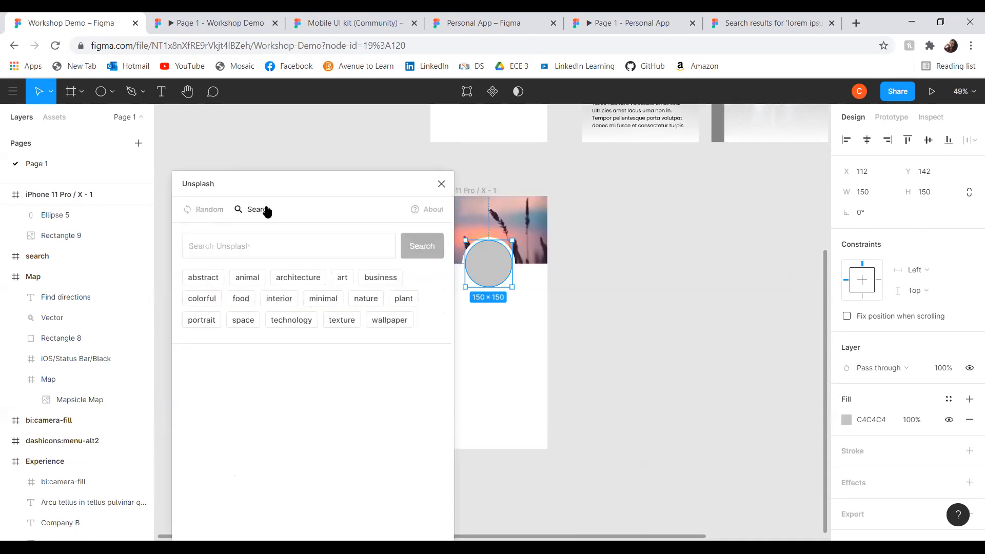
click(267, 238)
text(person)
key(Return)
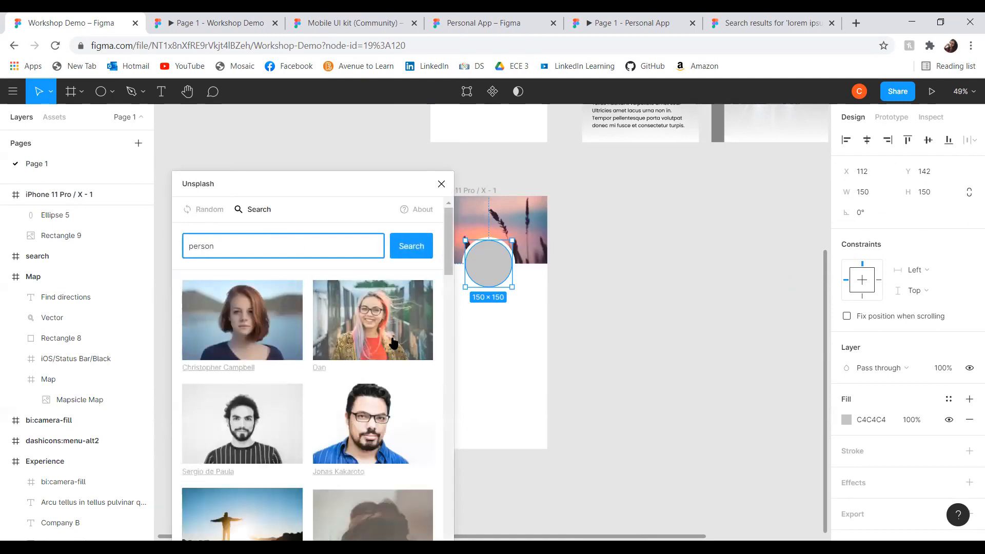
click(441, 184)
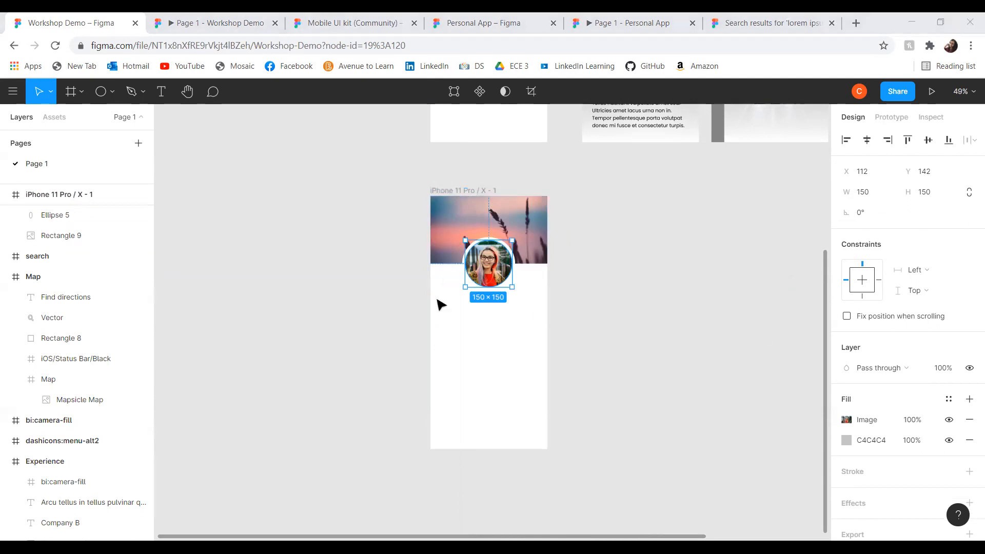
Add a text box beside the phone frame containing the profile's full name, centre-aligned at font size 36.
click(161, 91)
drag(272, 310, 397, 347)
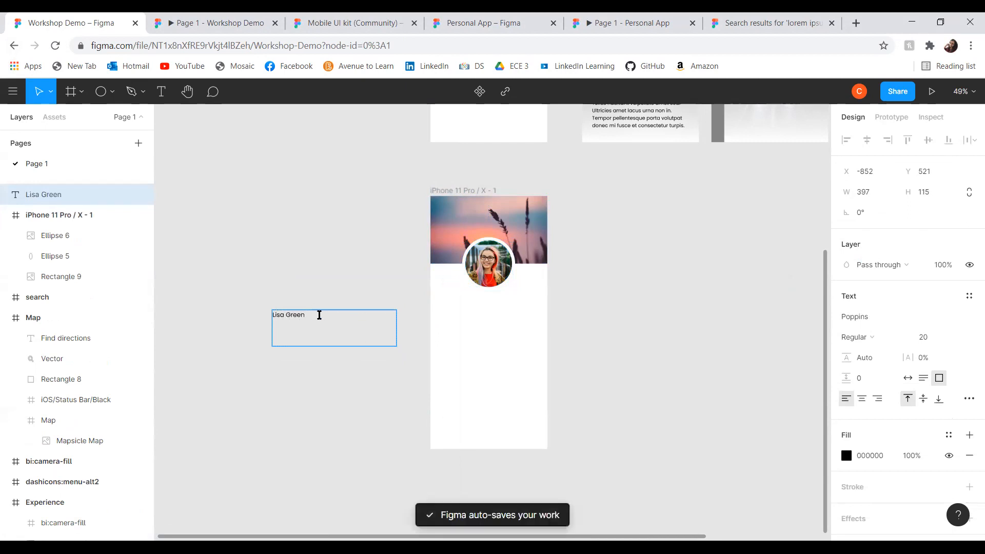
key(ctrl+a)
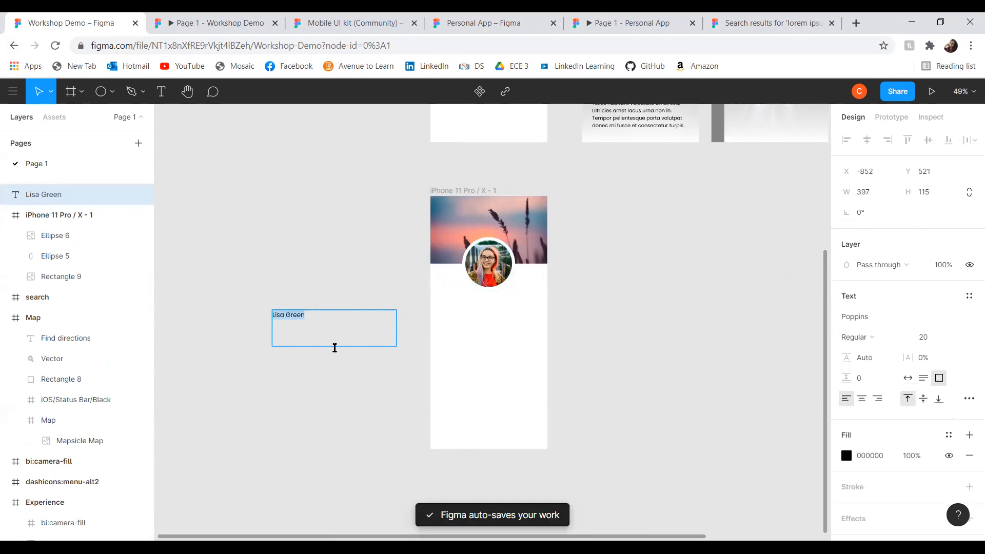
click(867, 400)
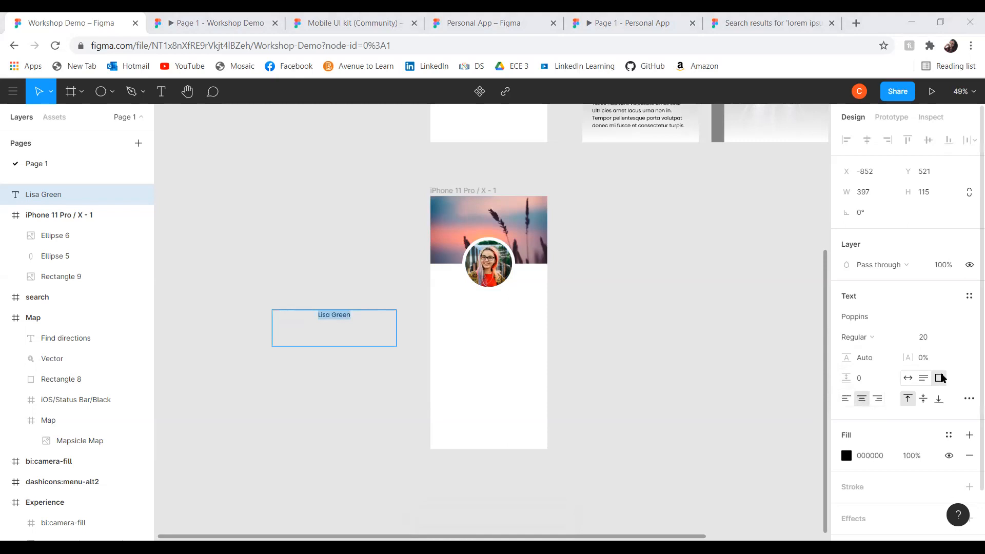
text(36)
key(Return)
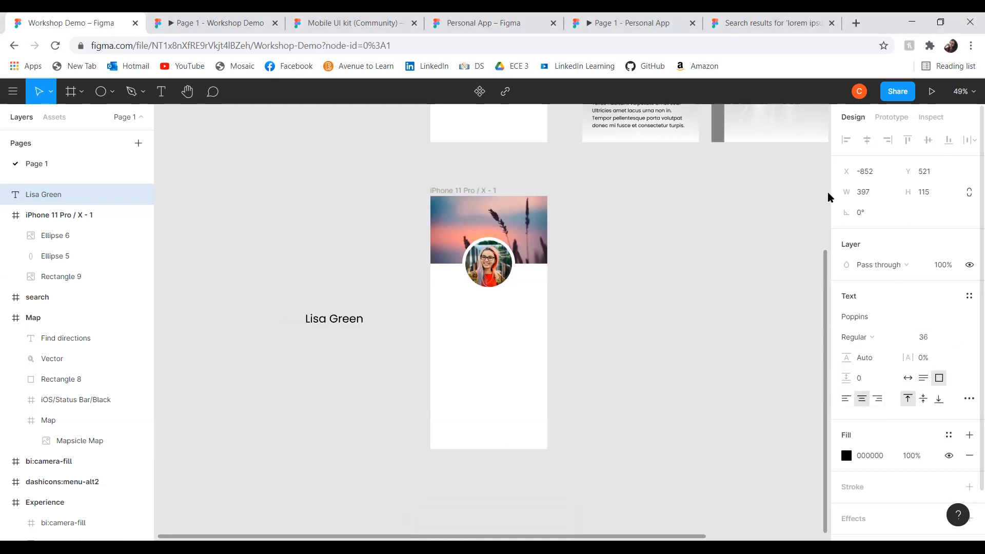
Move the name text into the phone frame, centred directly below the profile photo.
double_click(343, 326)
key(Escape)
drag(341, 346, 489, 300)
click(645, 374)
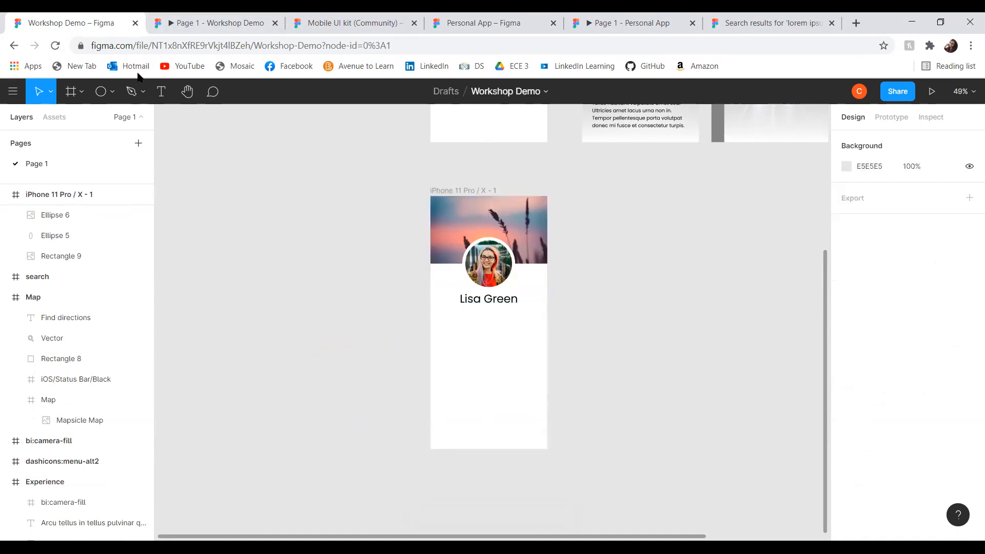
Duplicate the name text just below the original and change the copy to "Street Photographer".
click(504, 306)
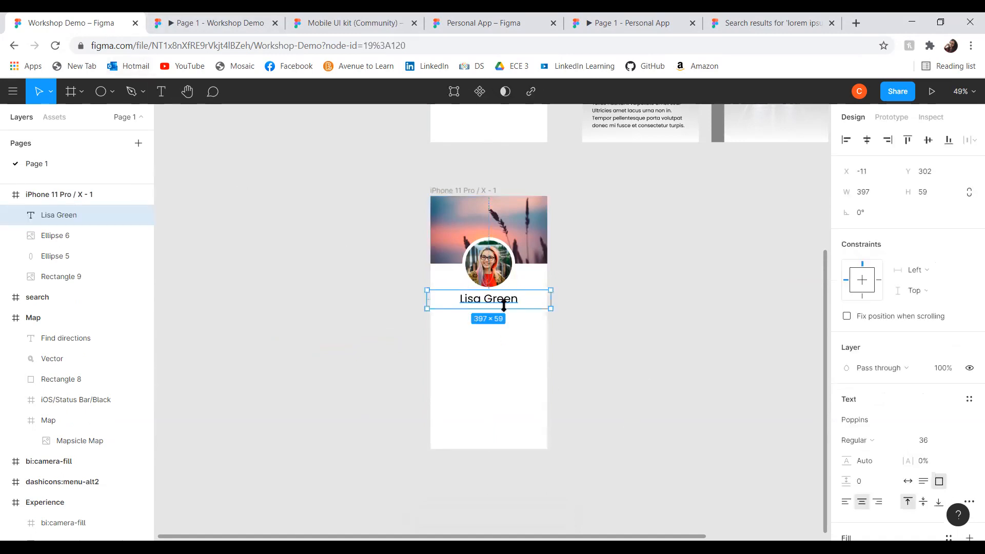
key(ctrl+v)
drag(497, 308, 497, 322)
double_click(496, 317)
text(S)
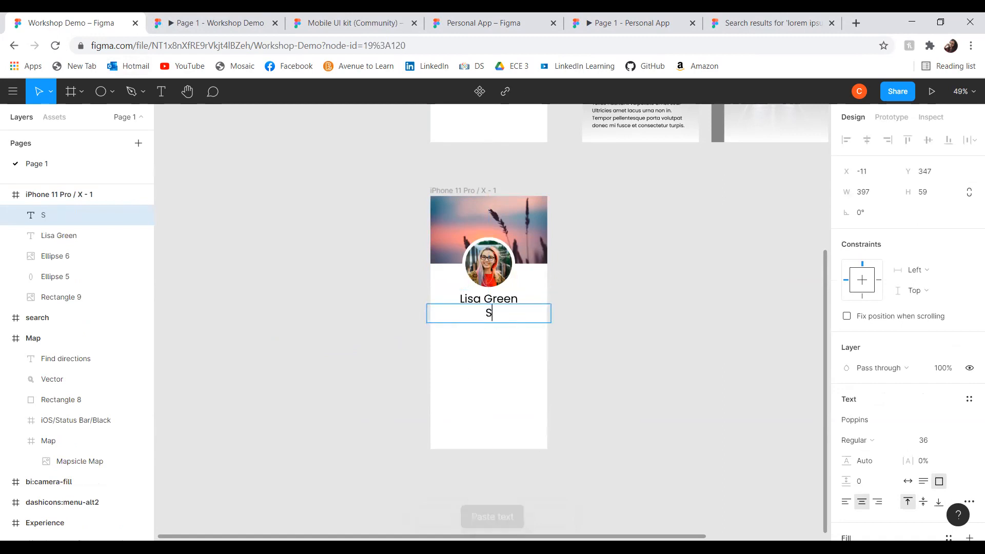
text(treet Photographer)
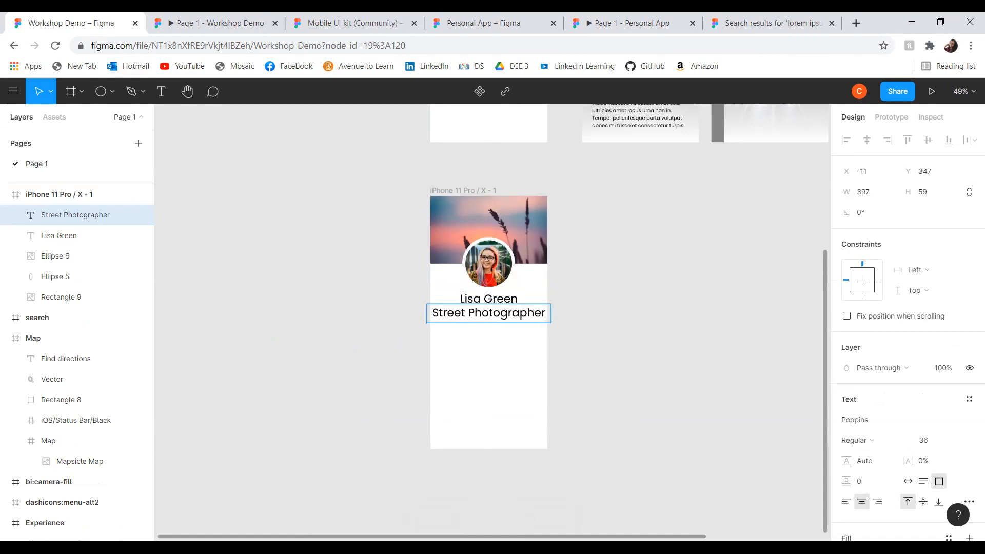
Set the "Street Photographer" text to font size 20.
key(ctrl+a)
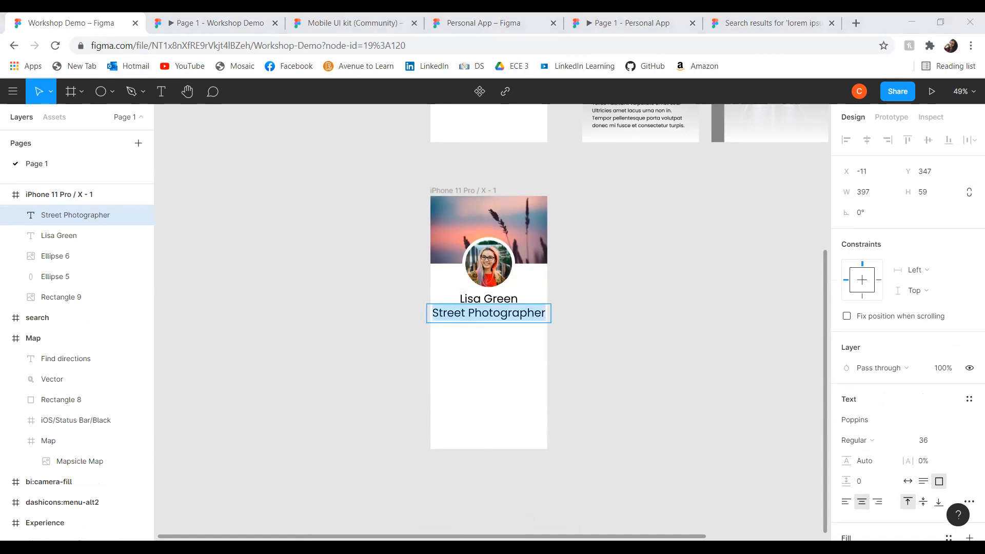
click(925, 440)
text(20)
key(Return)
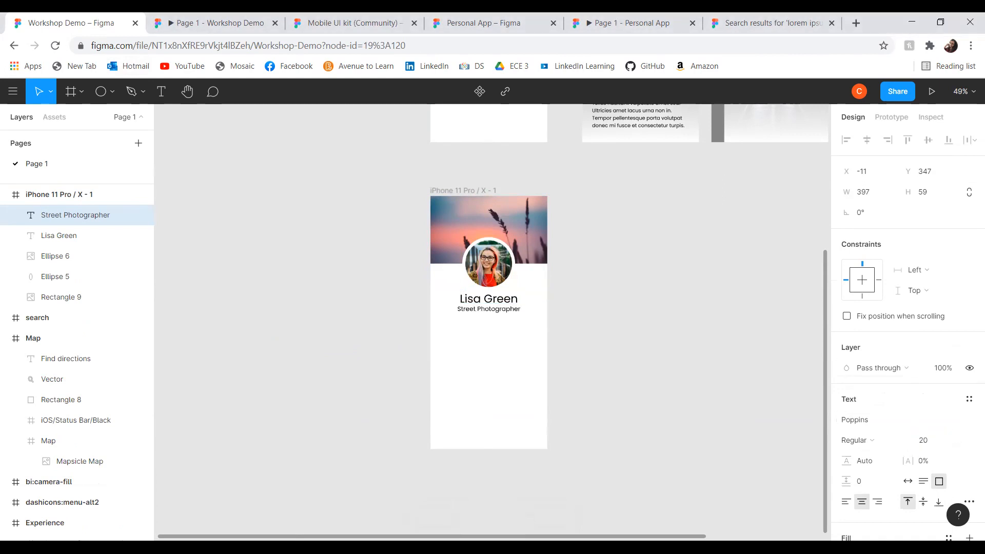
Lower the fill opacity of the "Street Photographer" text to 40%.
key(Return)
scroll(940, 462, down, 3)
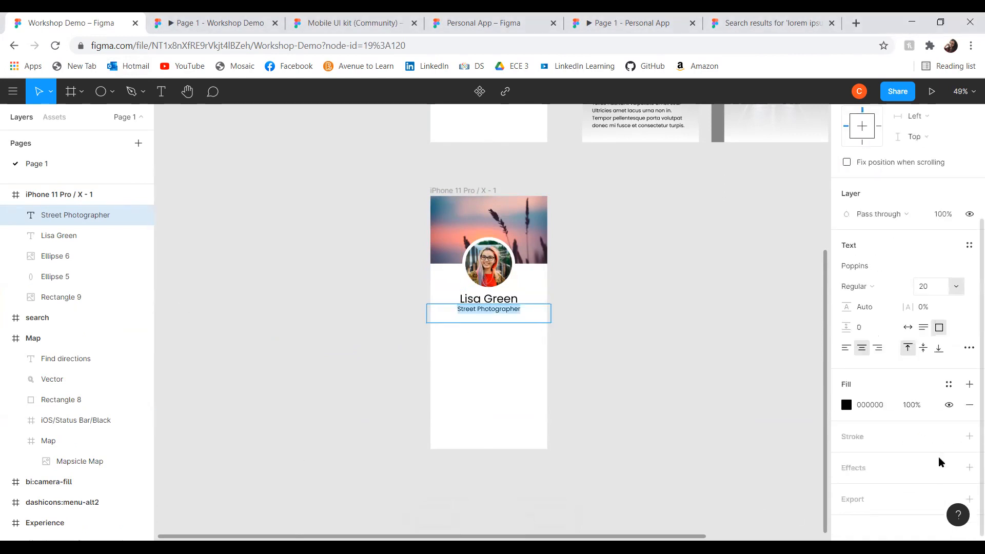
click(916, 400)
text(40)
key(Return)
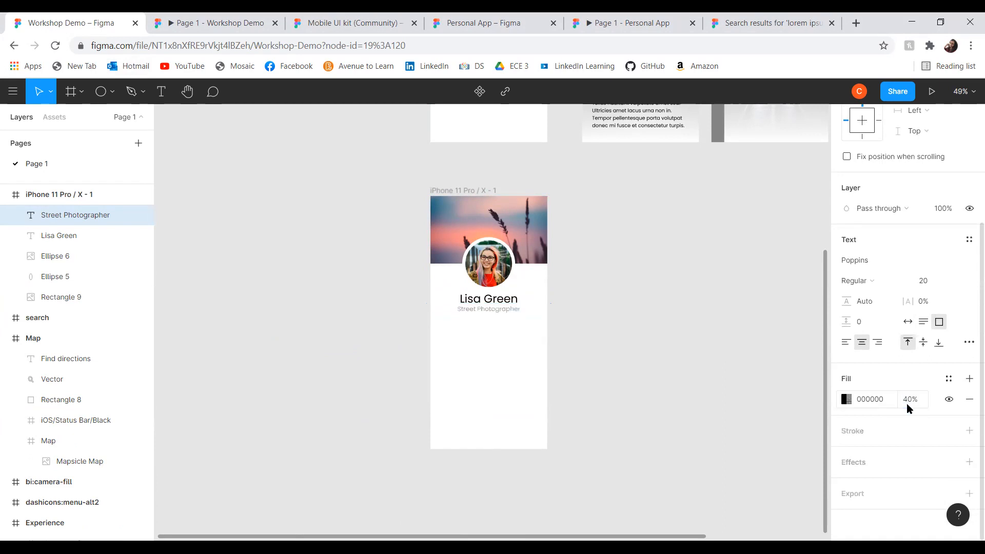
key(Escape)
scroll(532, 321, up, 2)
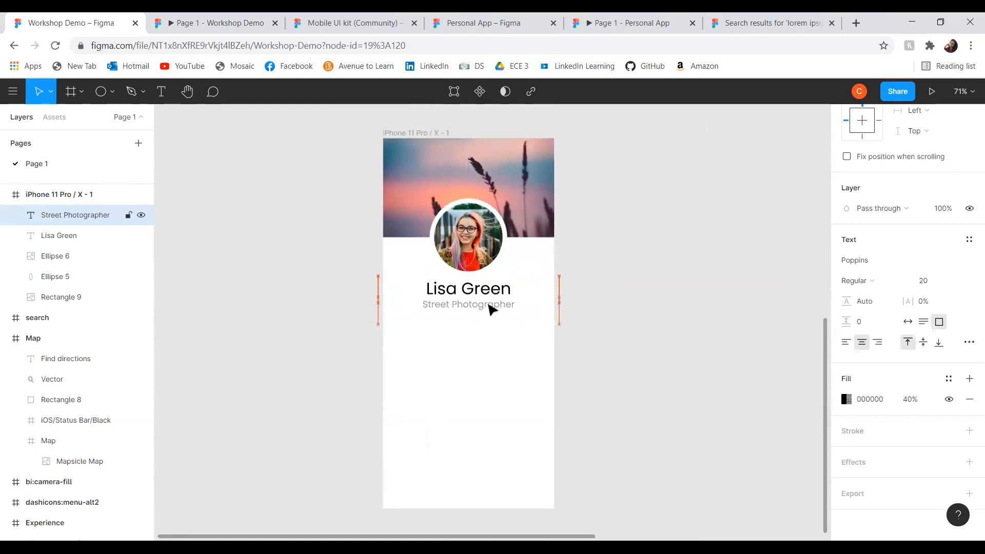
click(621, 326)
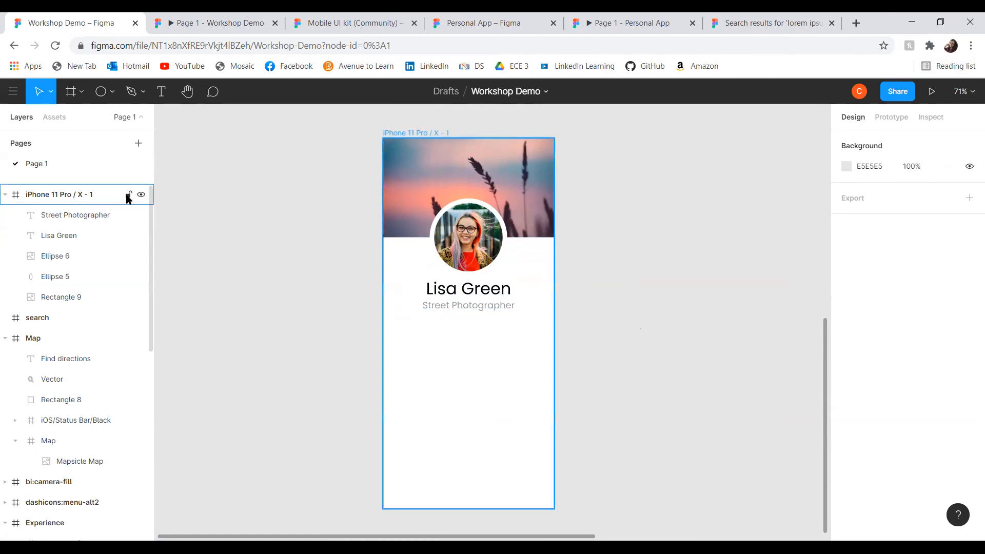
Rename the iPhone 11 Pro / X - 1 frame as "Gallery".
double_click(71, 199)
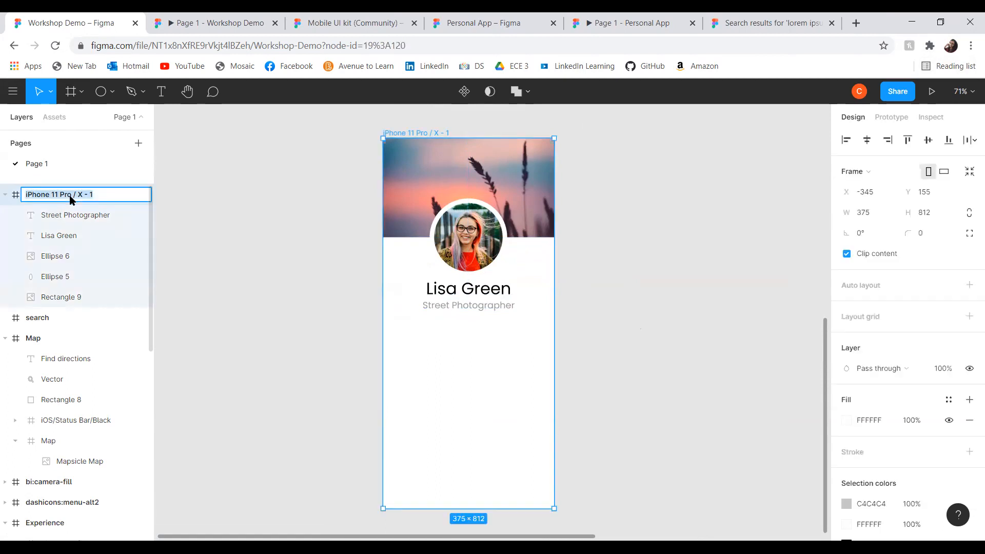
text(Gallery)
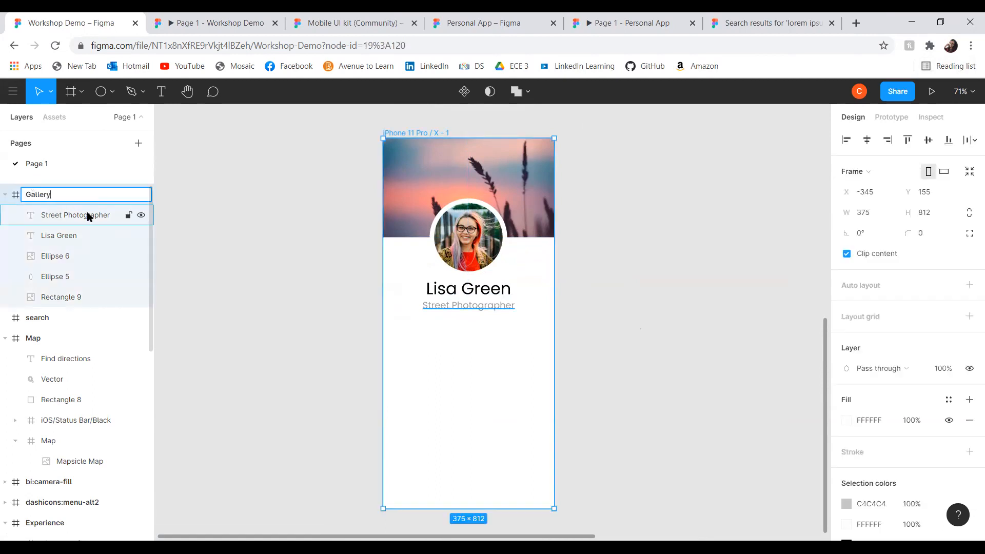
click(174, 253)
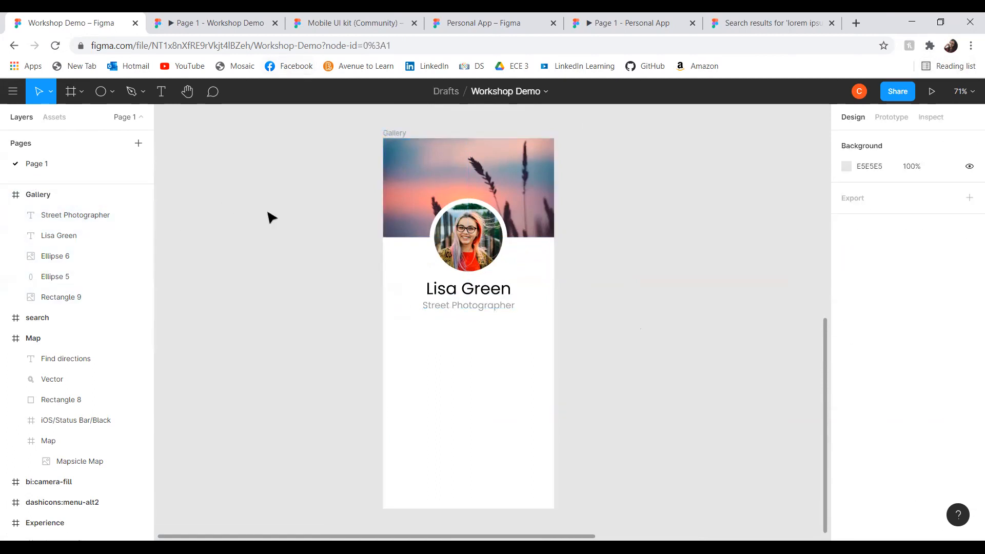
Add a layout grid to the Gallery frame, switched to columns with a count of 3.
click(60, 194)
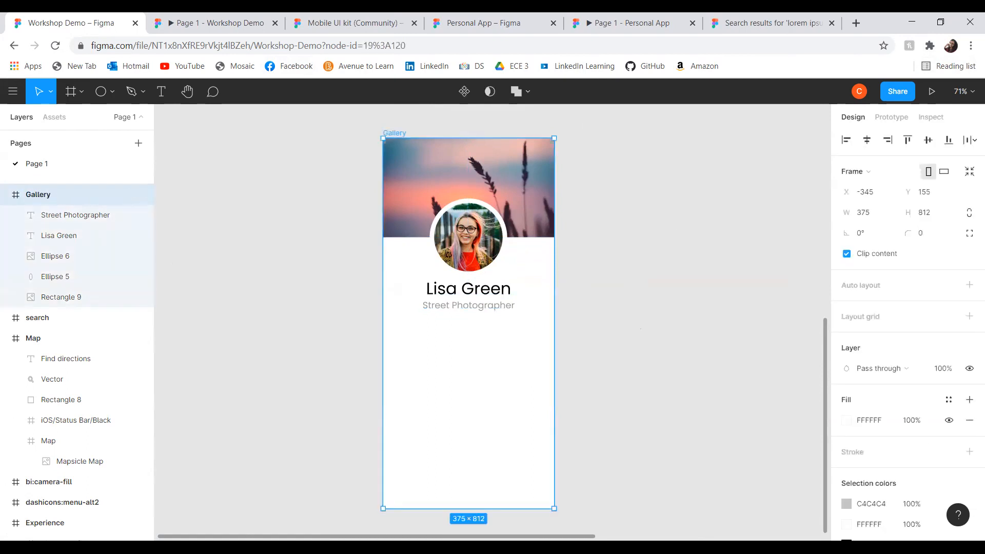
click(970, 317)
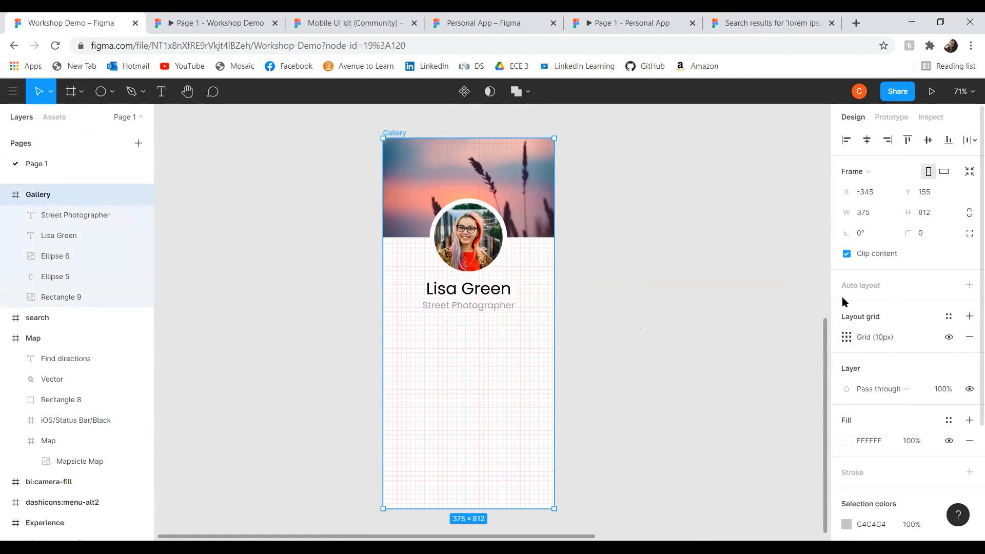
click(846, 338)
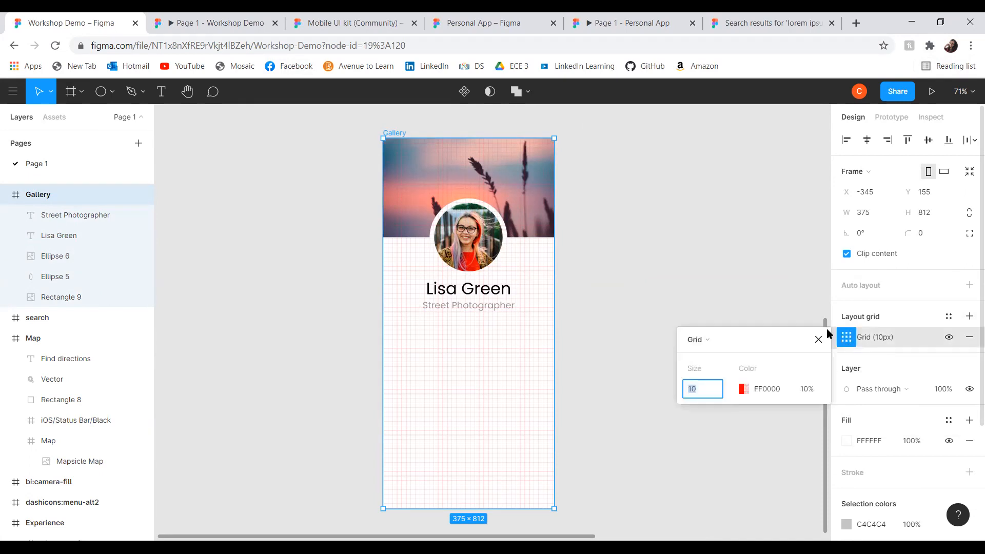
click(702, 341)
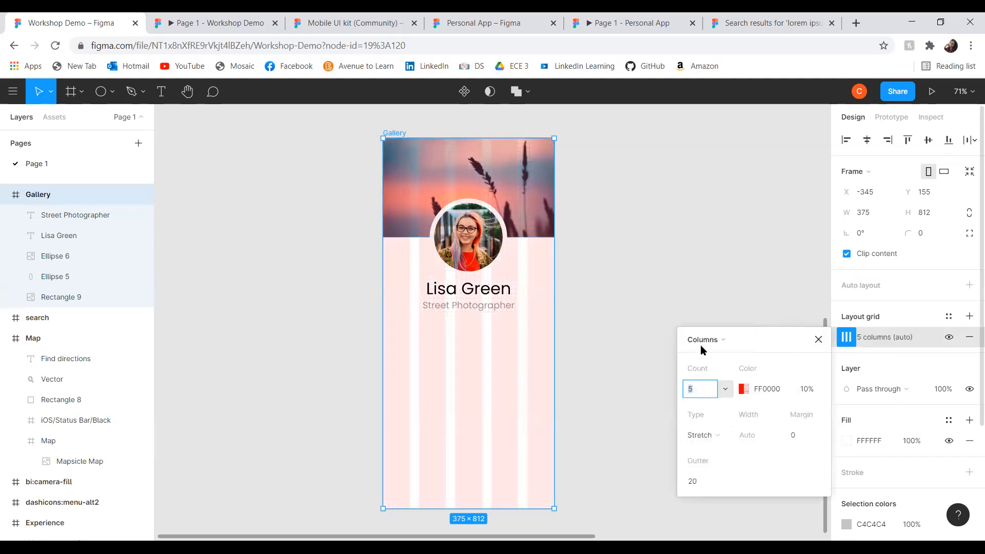
text(3)
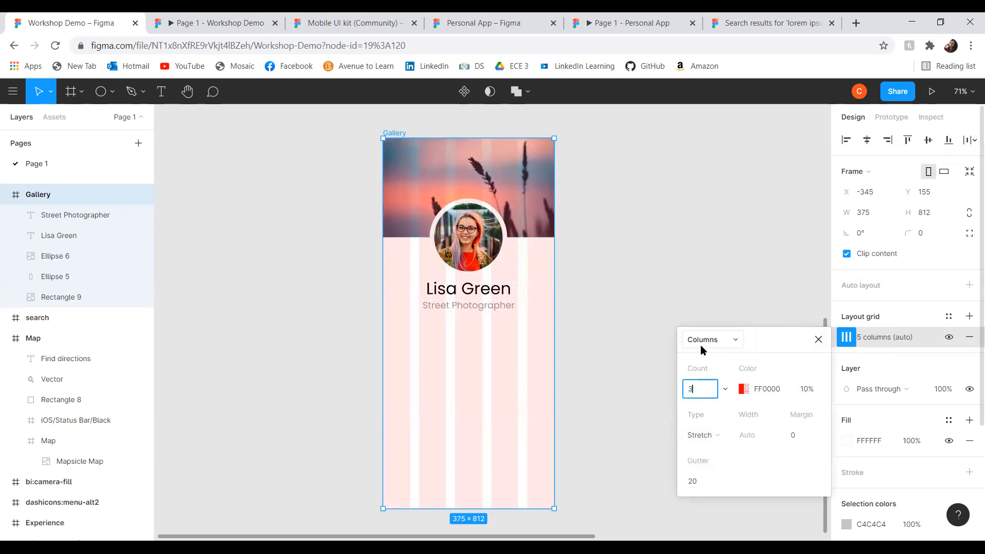
key(Return)
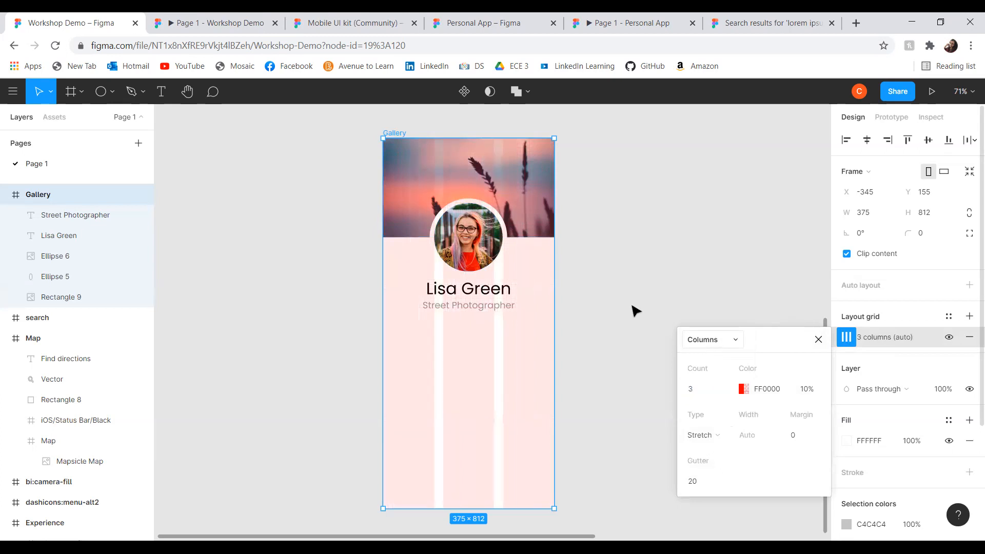
click(719, 261)
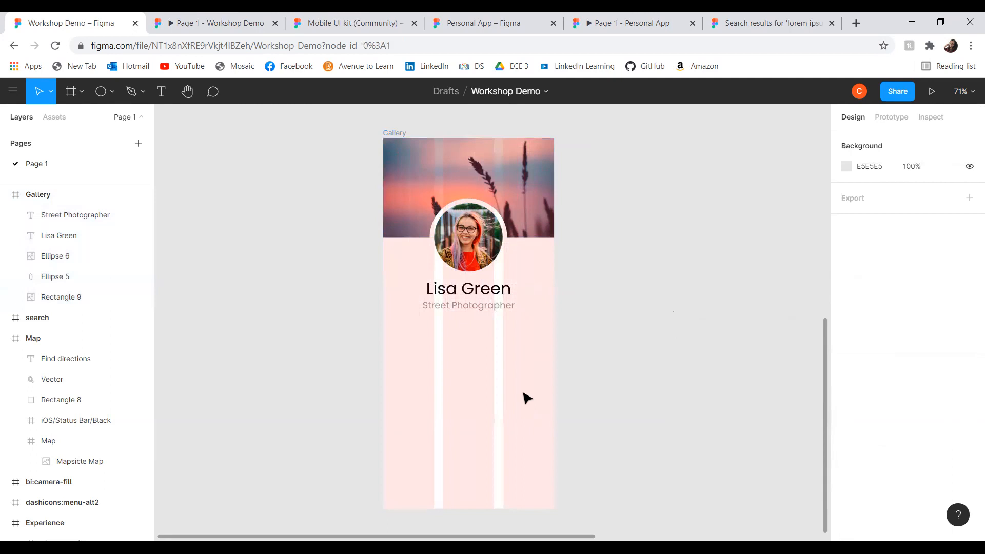
click(103, 100)
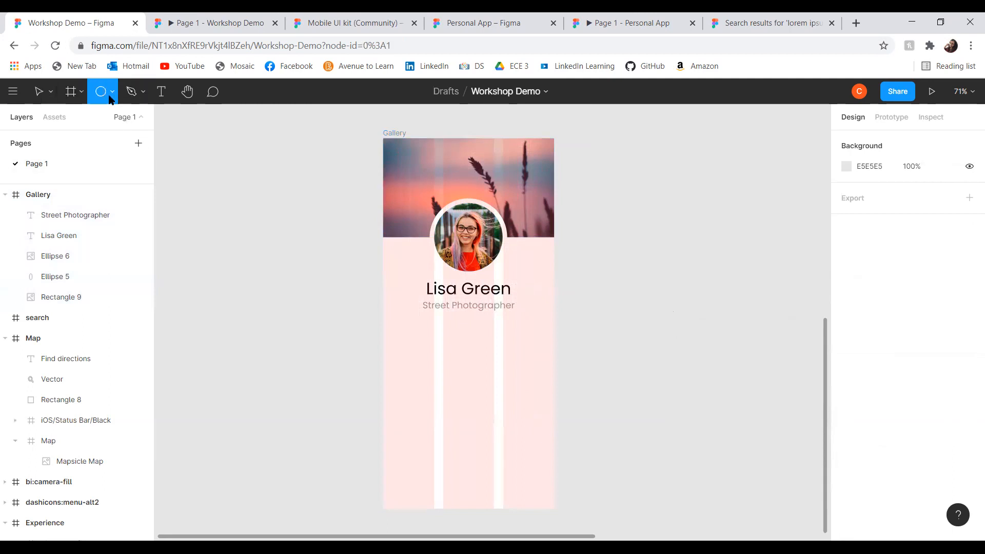
click(109, 98)
click(82, 118)
mouse_move(290, 339)
mouse_down()
mouse_move(343, 385)
mouse_move(387, 342)
mouse_move(428, 339)
mouse_up()
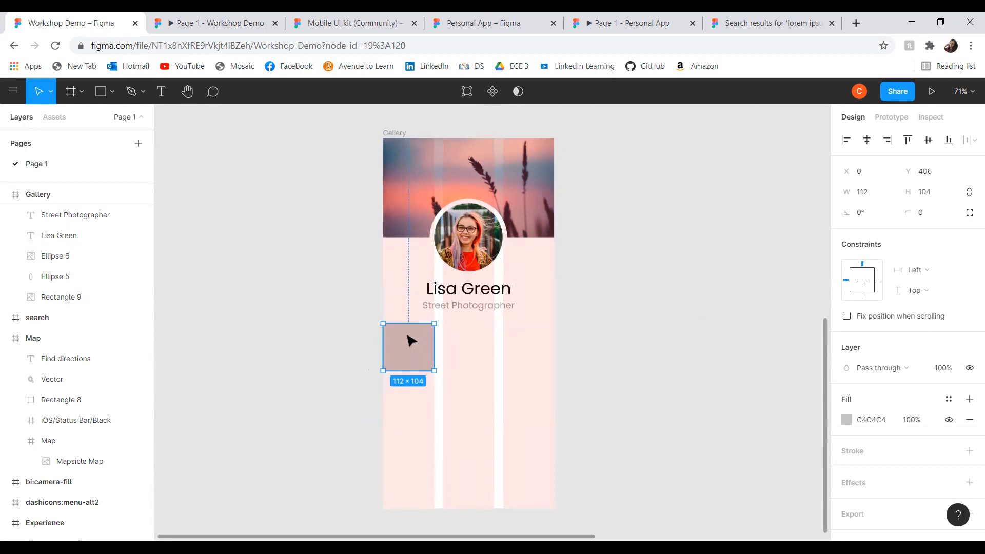
drag(398, 373, 399, 356)
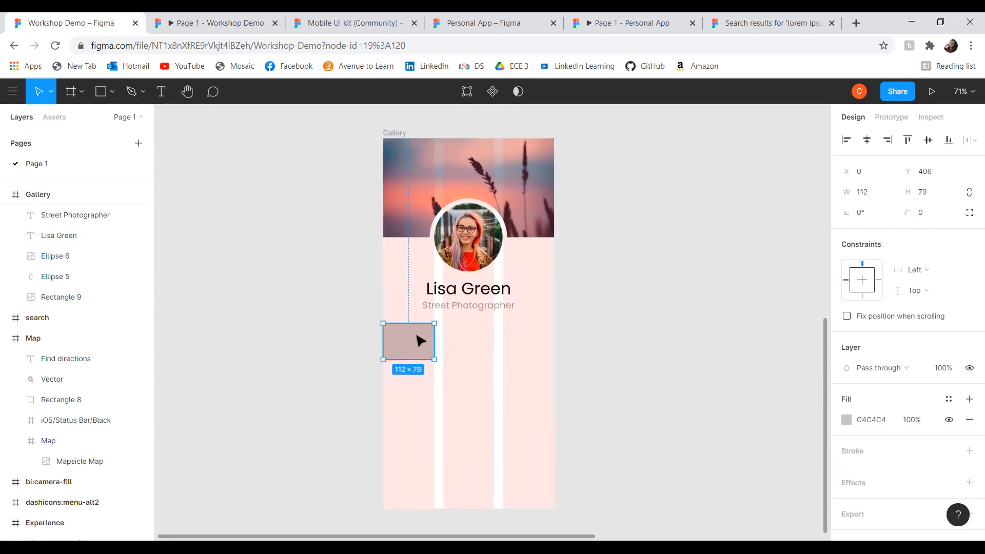
key(Delete)
Add a text box about 112 × 77 reading "1158 Likes" in the first grid column, just below the "Street Photographer" line.
click(171, 99)
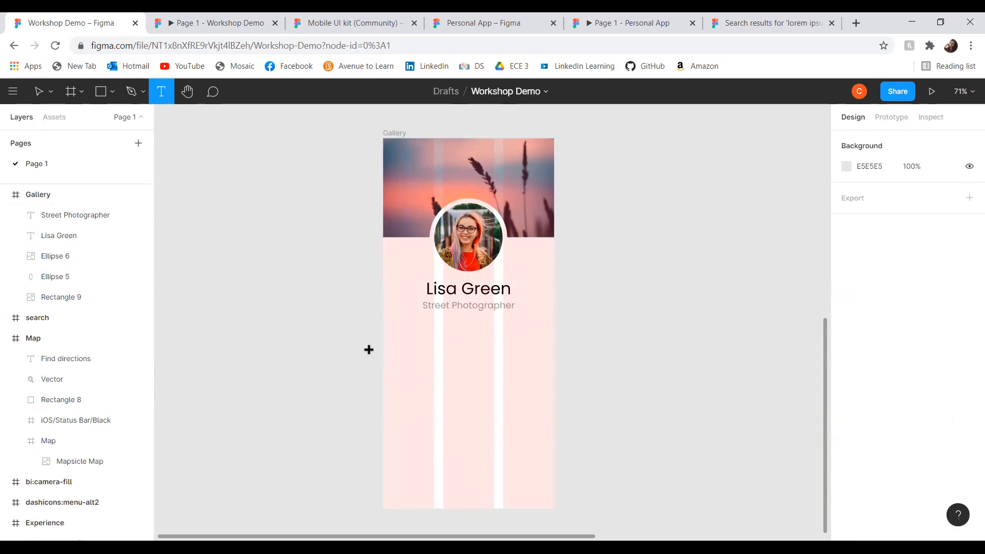
drag(382, 346, 435, 382)
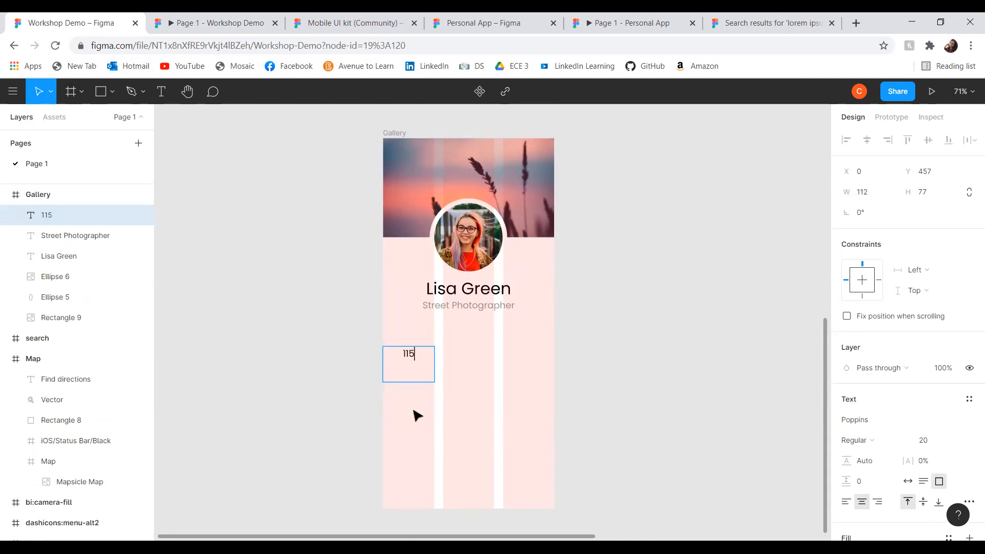
text(1158 Likes)
key(Escape)
drag(406, 363, 399, 341)
Set the fill opacity of only the word "Likes" in the "1158 Likes" text to 40%.
key(Return)
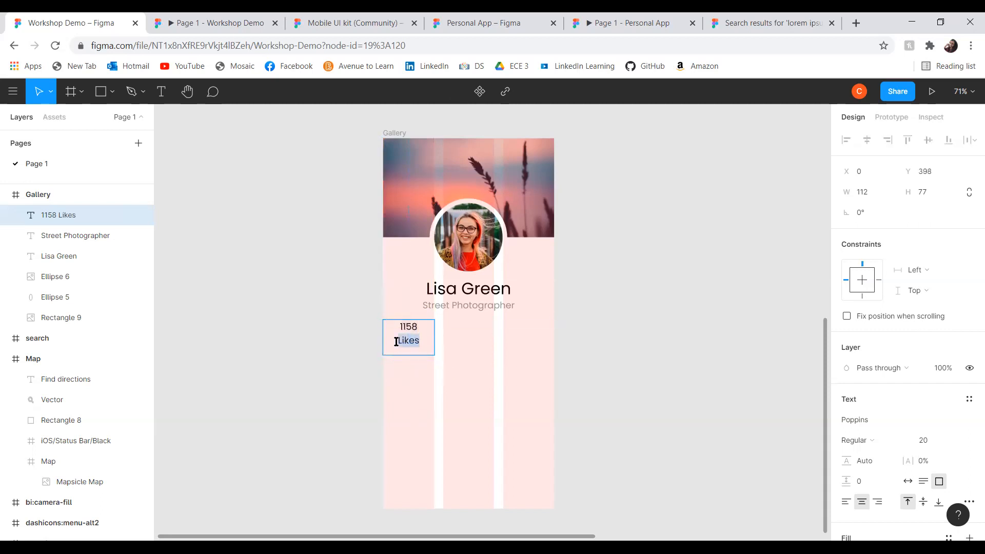
scroll(889, 461, down, 3)
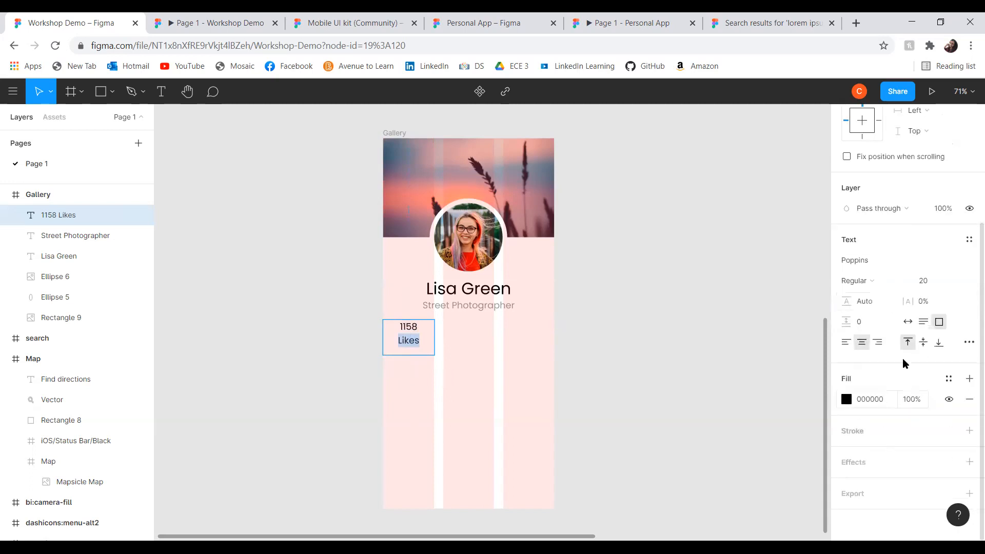
click(908, 403)
text(40)
key(Return)
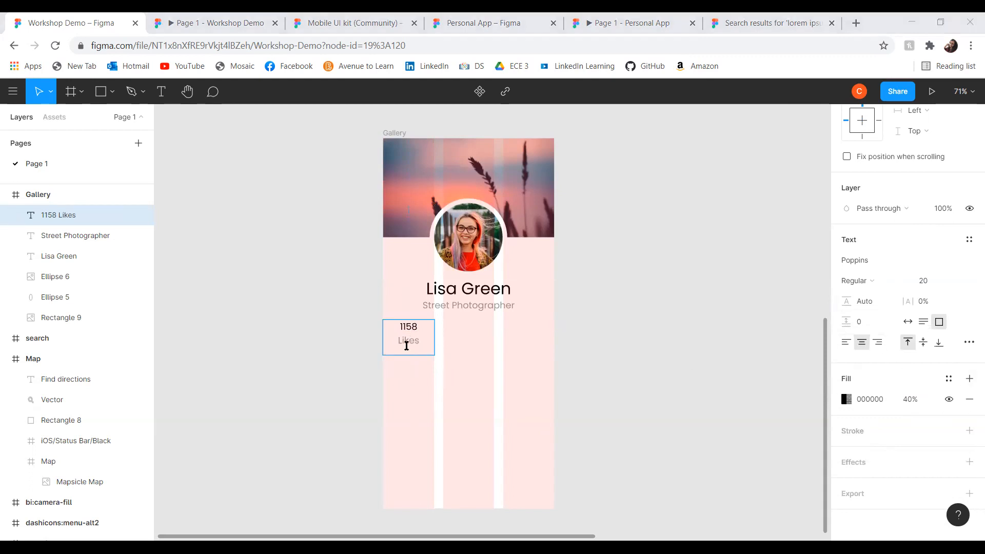
Set the font size of only the number "1158" in the "1158 Likes" text to 24.
click(407, 345)
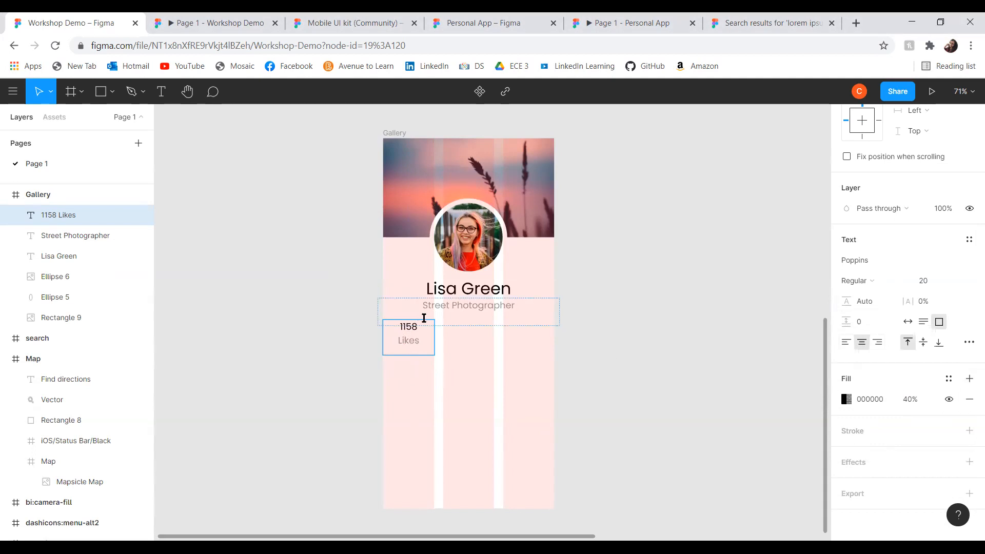
drag(387, 324, 416, 326)
click(928, 284)
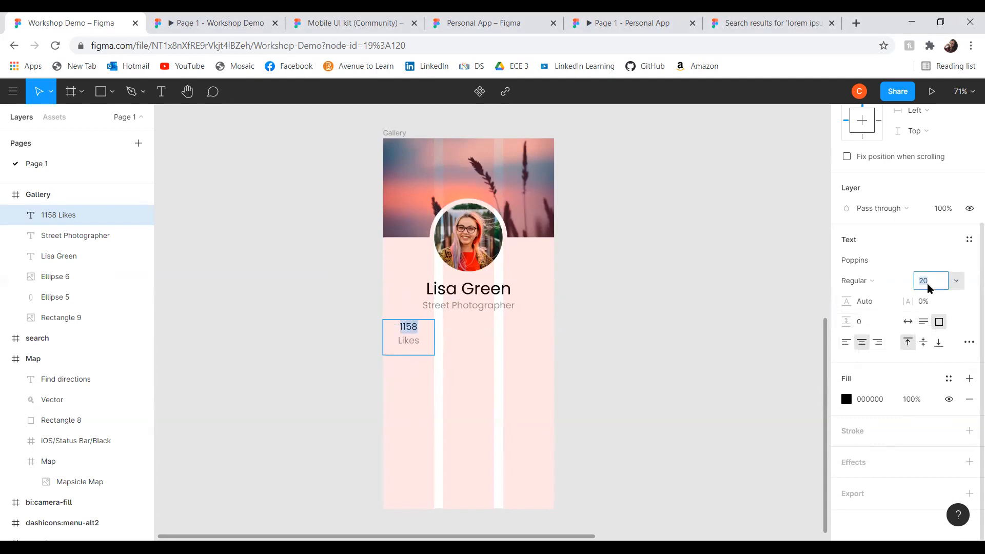
text(24)
key(Return)
click(419, 344)
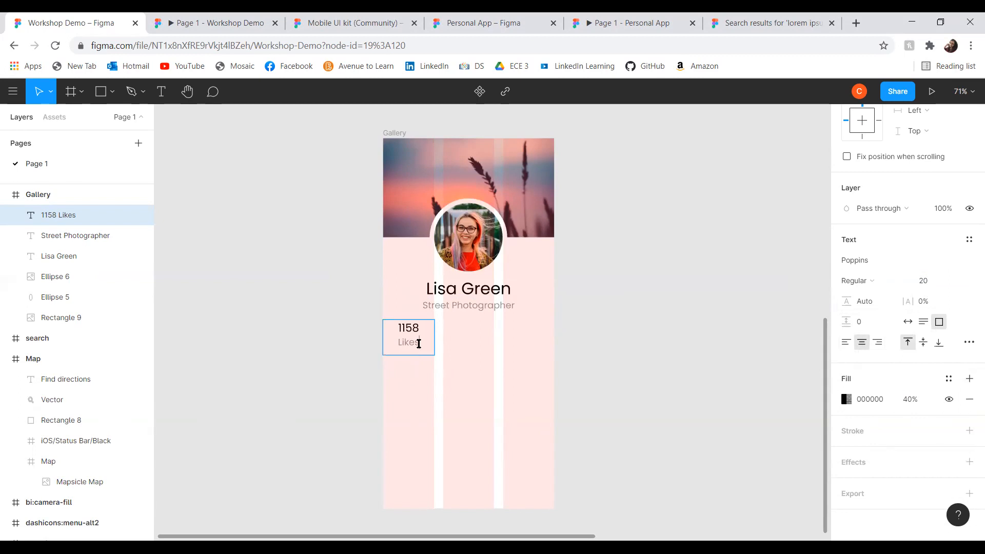
drag(420, 344, 377, 348)
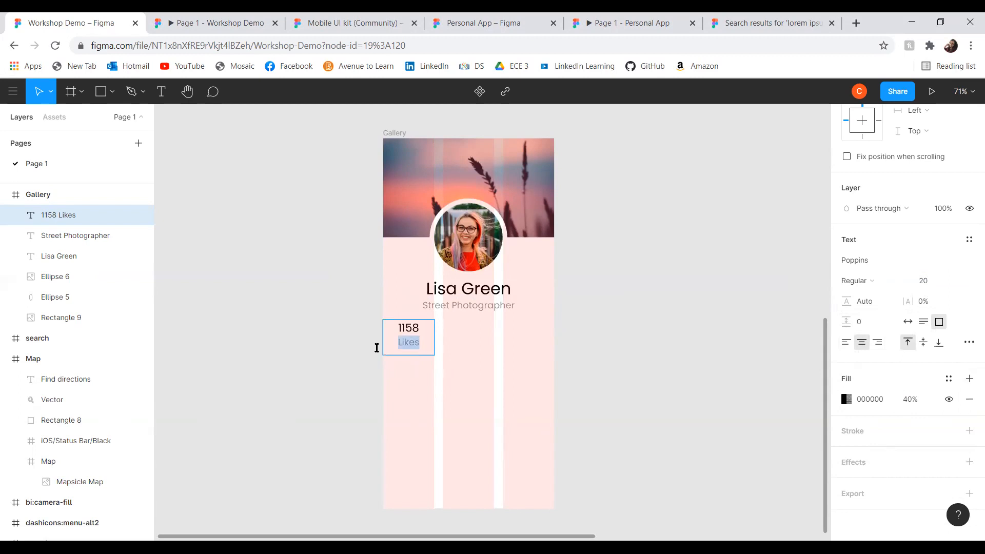
click(932, 286)
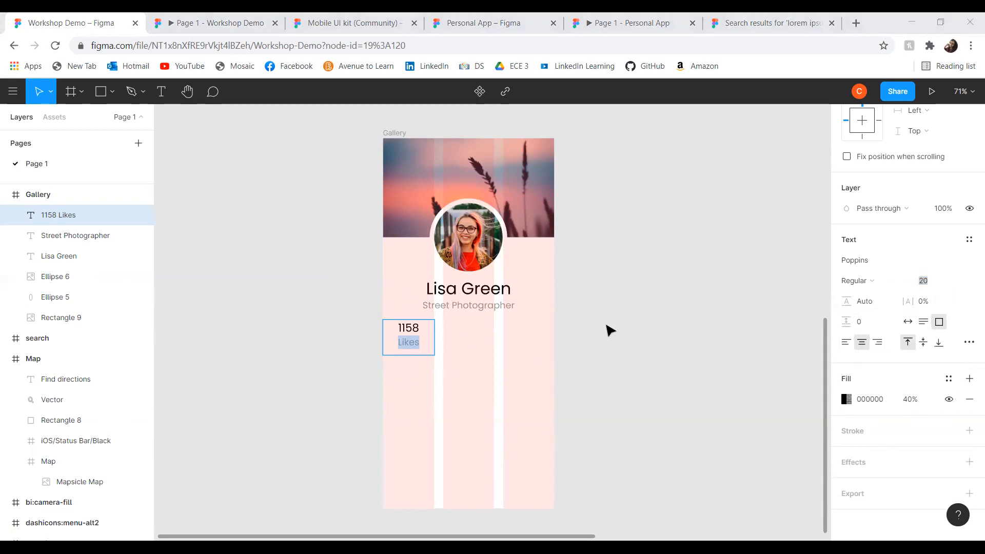
Duplicate the "1158 Likes" text into the second grid column and change the copy to read "367 Followers".
click(406, 347)
key(ctrl+c)
key(ctrl+v)
drag(418, 348, 450, 345)
double_click(472, 328)
key(BackSpace)
key(BackSpace)
text(367 )
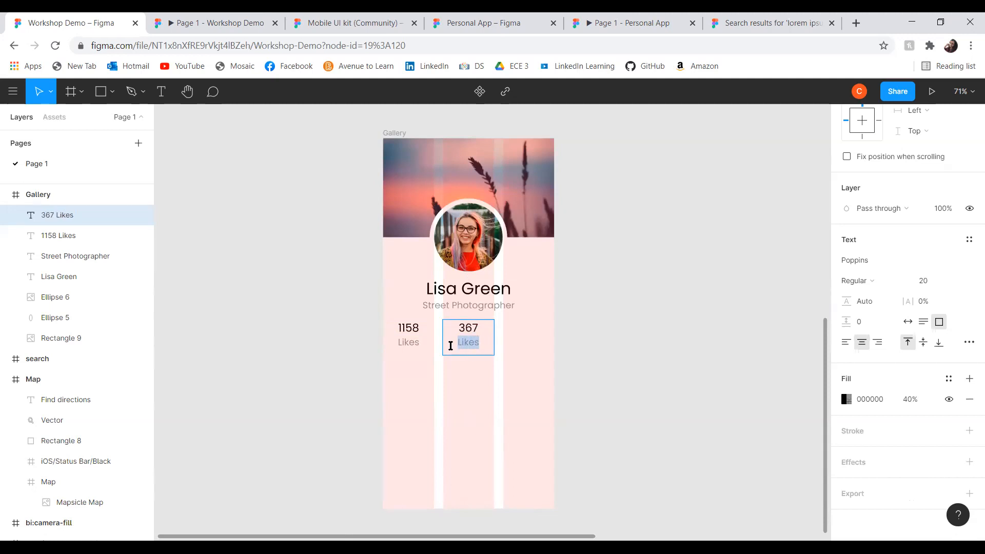
text(Followers)
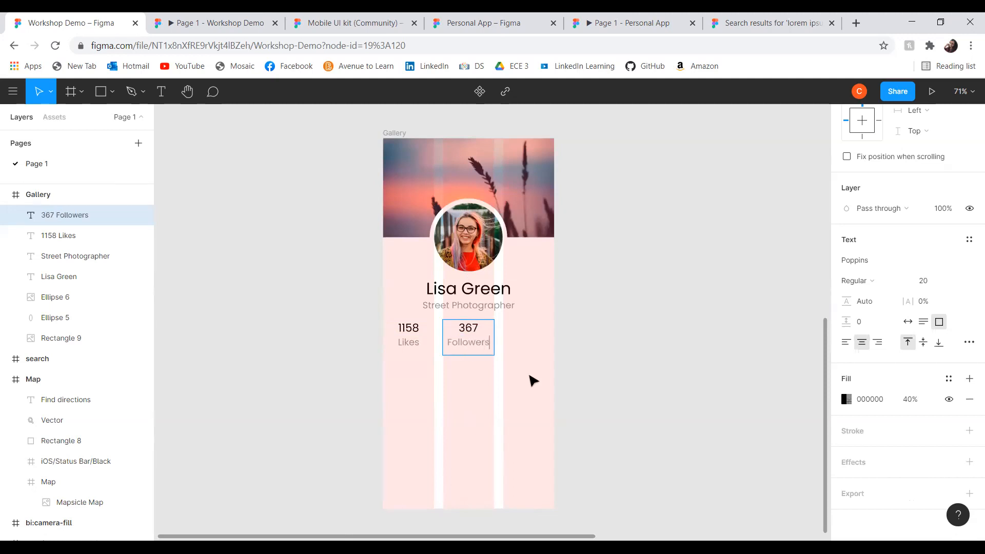
key(Escape)
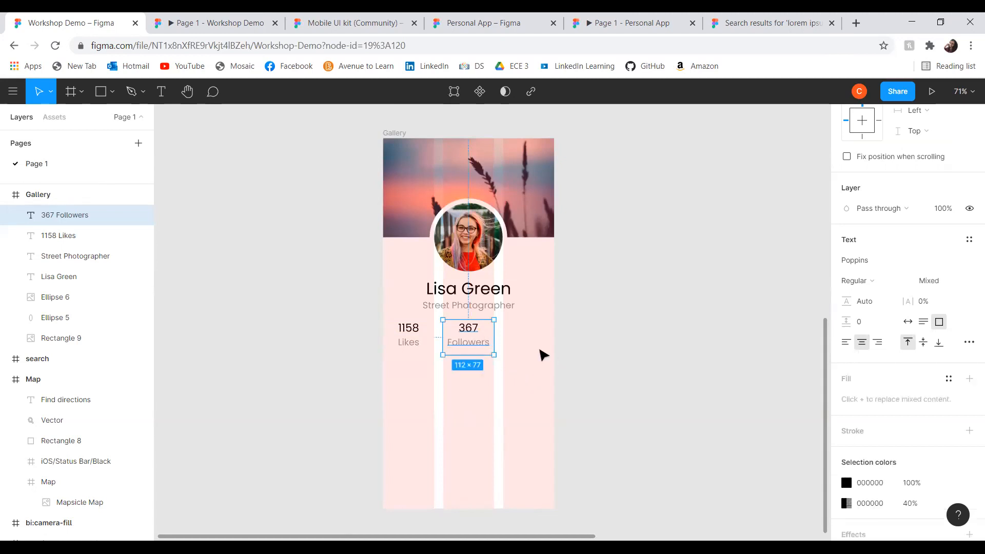
click(539, 354)
Duplicate the "1158 Likes" text into the third grid column and change the copy to read "1052 Following".
click(409, 335)
key(ctrl+c)
key(ctrl+v)
drag(411, 343, 531, 345)
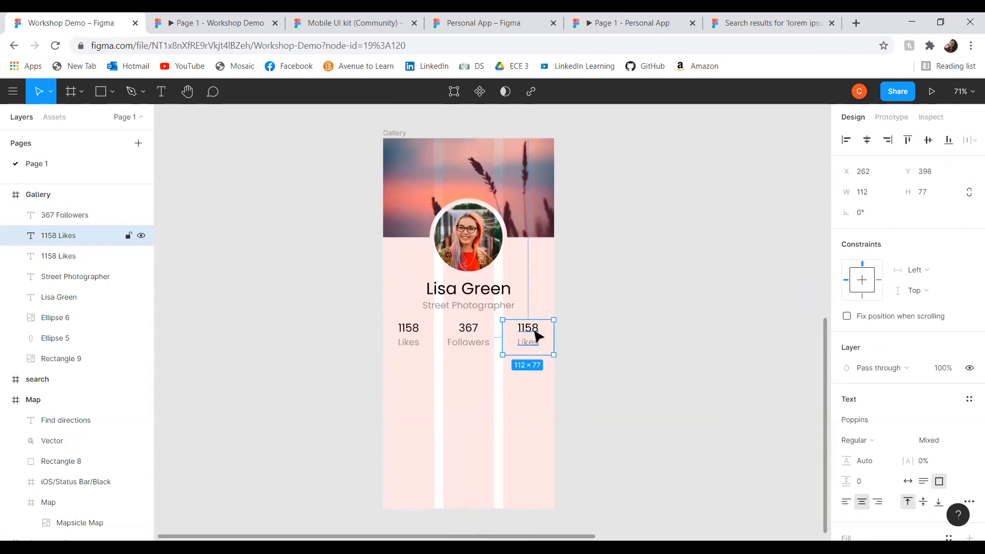
double_click(535, 324)
click(534, 324)
double_click(519, 326)
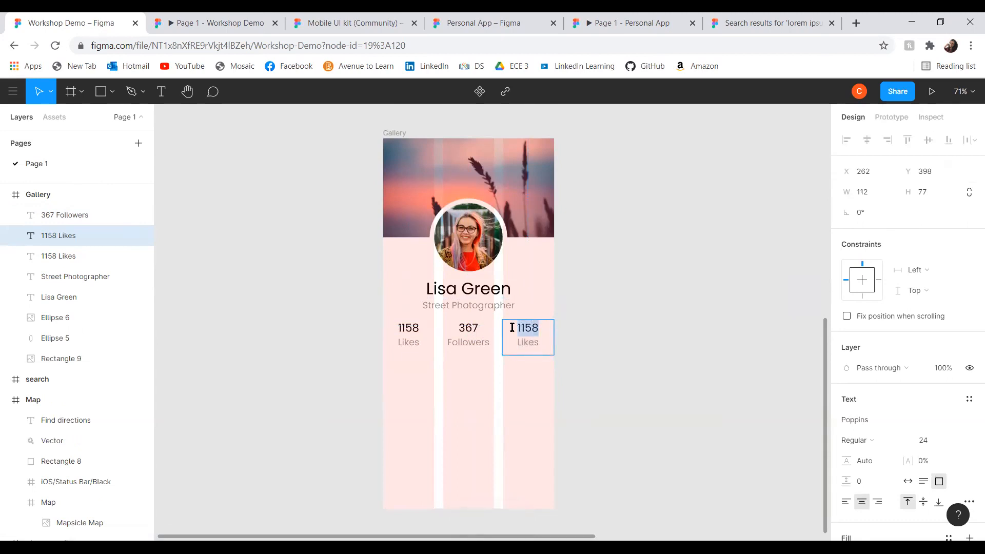
text(1052)
drag(538, 341, 524, 342)
text(Following)
key(Escape)
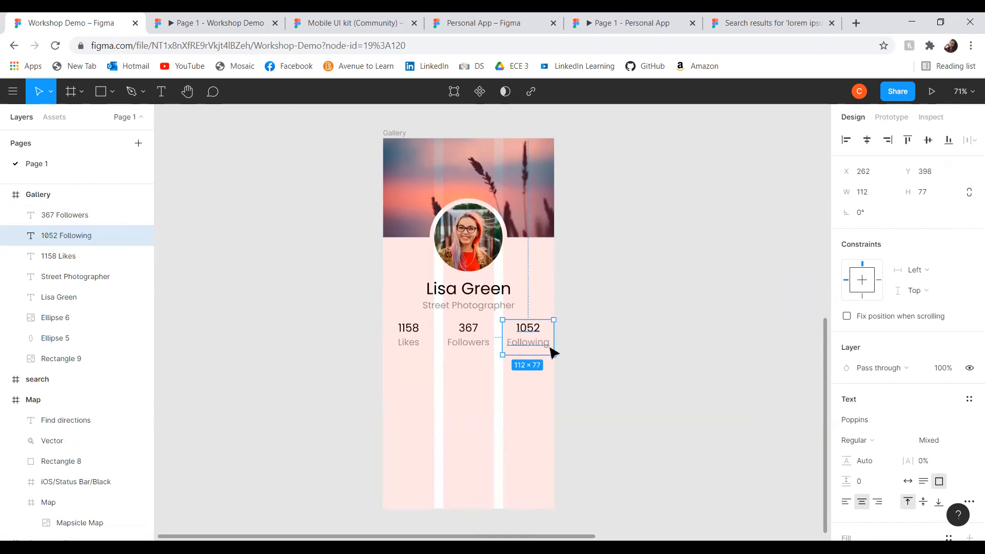
click(594, 336)
Check the stats row with the Gallery frame's three-column grid hidden, and show the grid again.
click(96, 201)
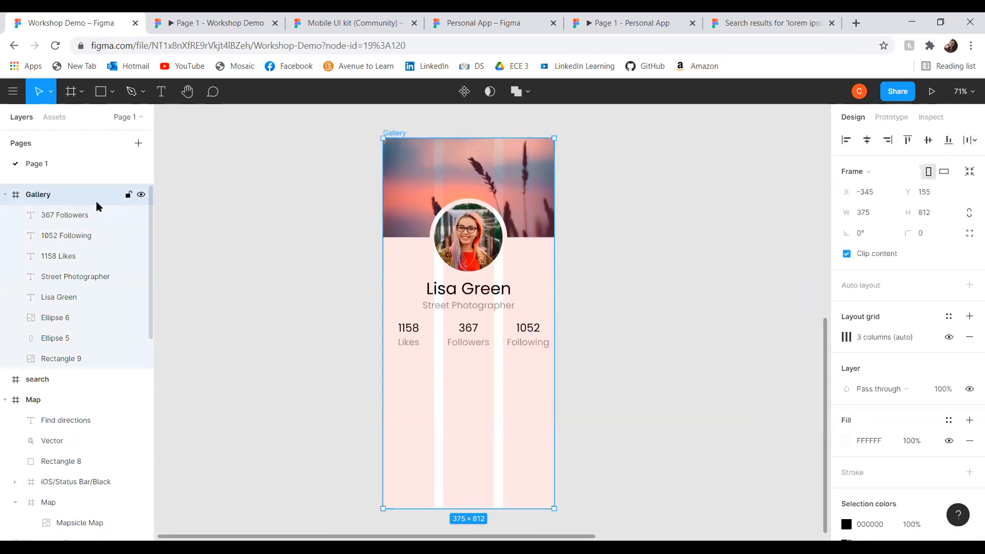
click(949, 337)
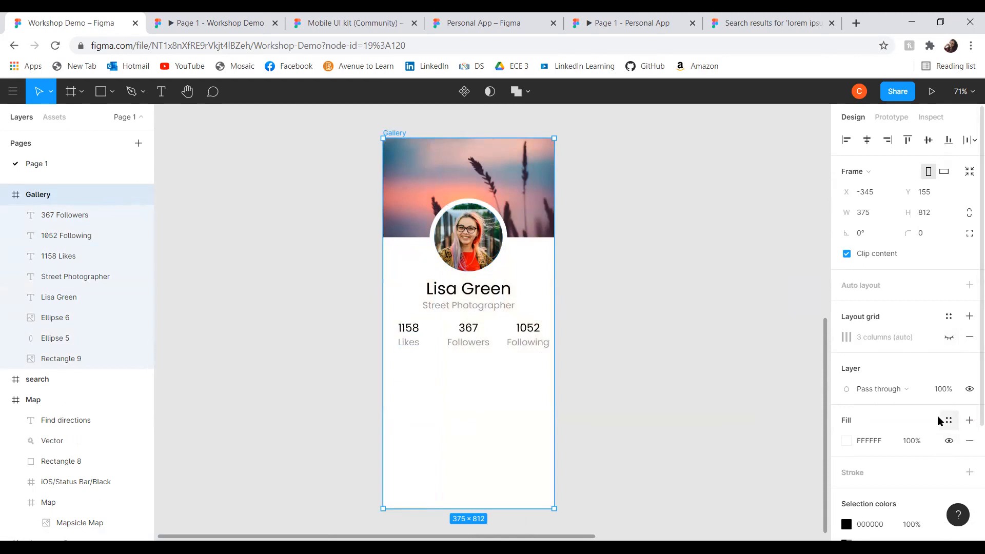
click(947, 338)
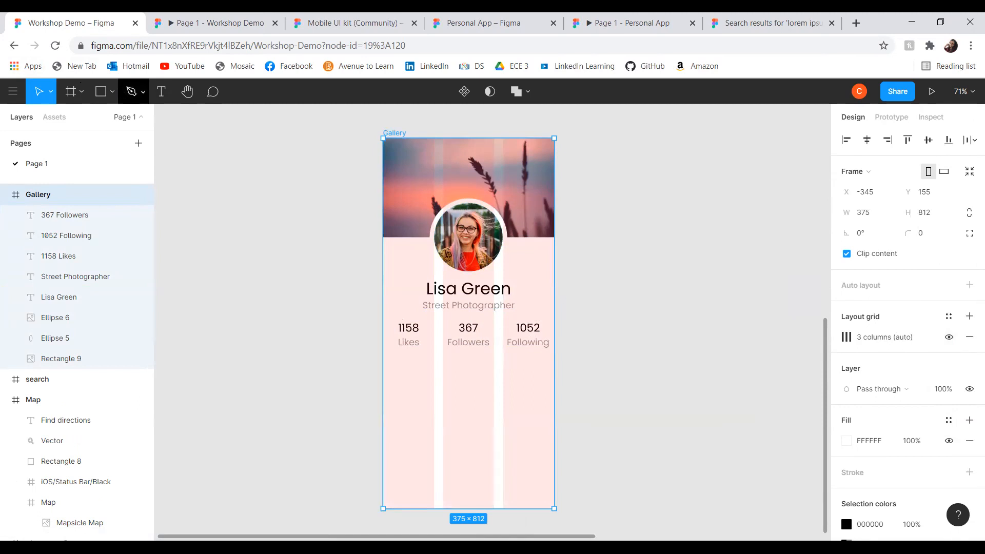
Draw a horizontal line about 374 long across the Gallery frame, just below the stats row.
click(112, 92)
click(105, 138)
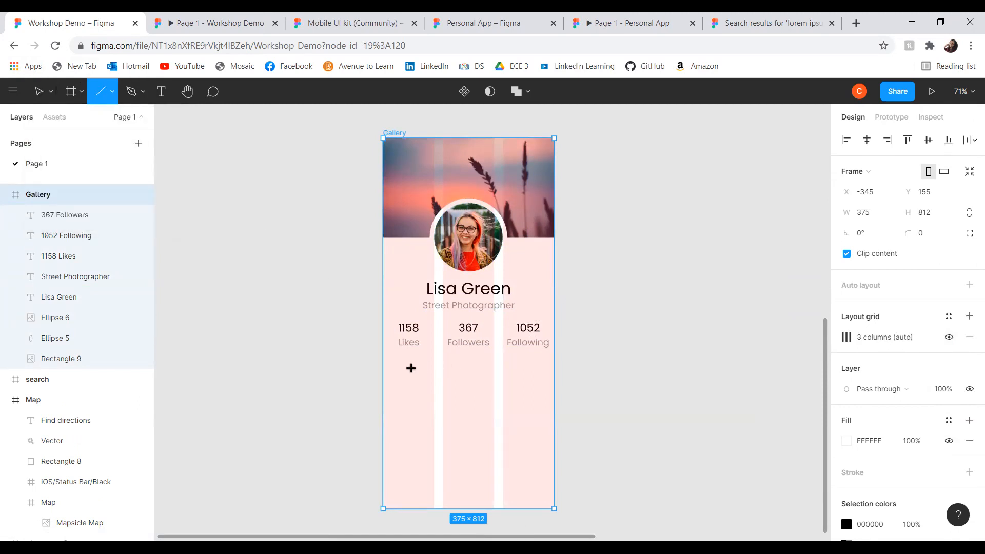
drag(384, 351, 554, 351)
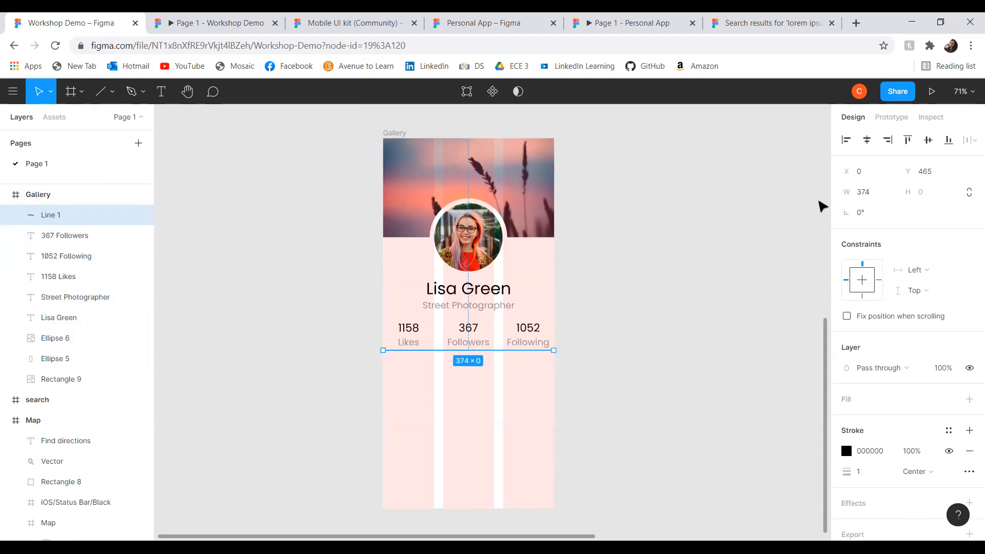
Set the width of the divider line below the stats row to 375.
click(872, 199)
text(372)
key(Return)
click(548, 391)
click(510, 351)
click(868, 203)
key(Return)
click(523, 387)
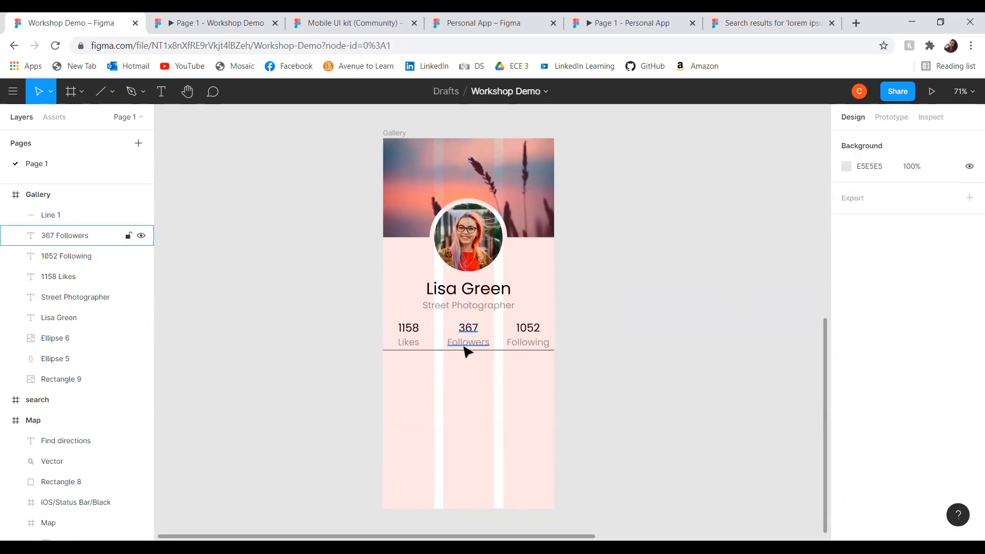
Lower the stroke opacity of the divider line so it appears light grey.
click(458, 351)
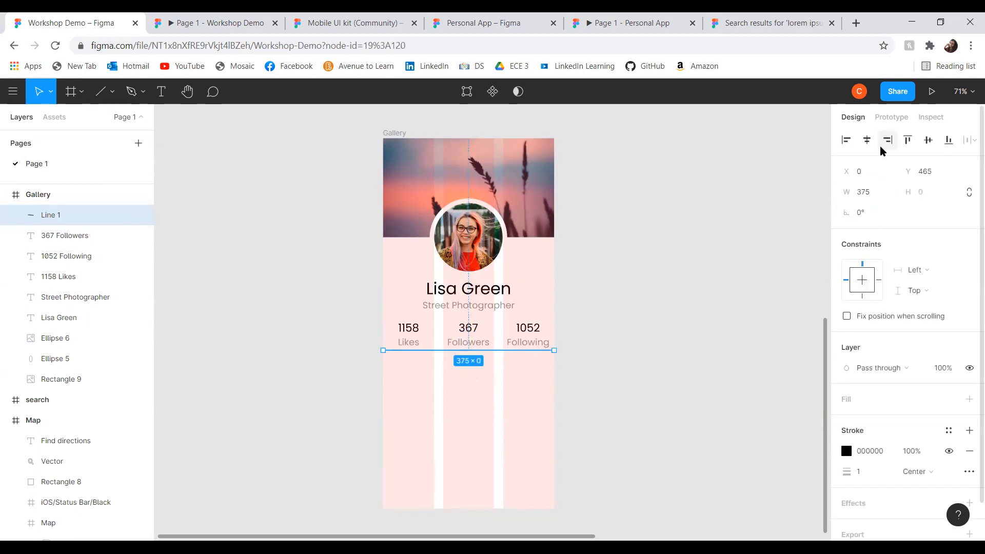
scroll(891, 261, down, 1)
scroll(891, 260, down, 1)
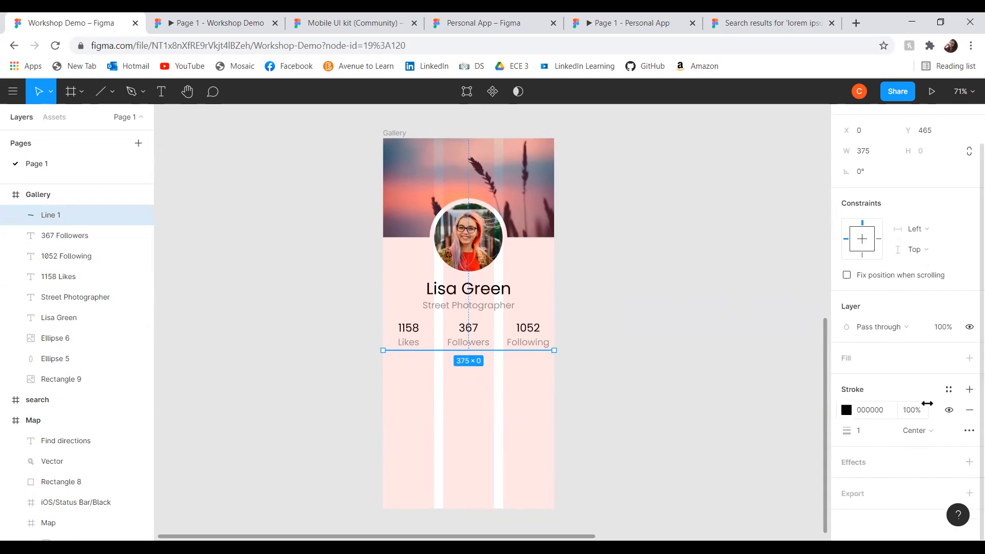
click(910, 413)
key(Return)
click(698, 435)
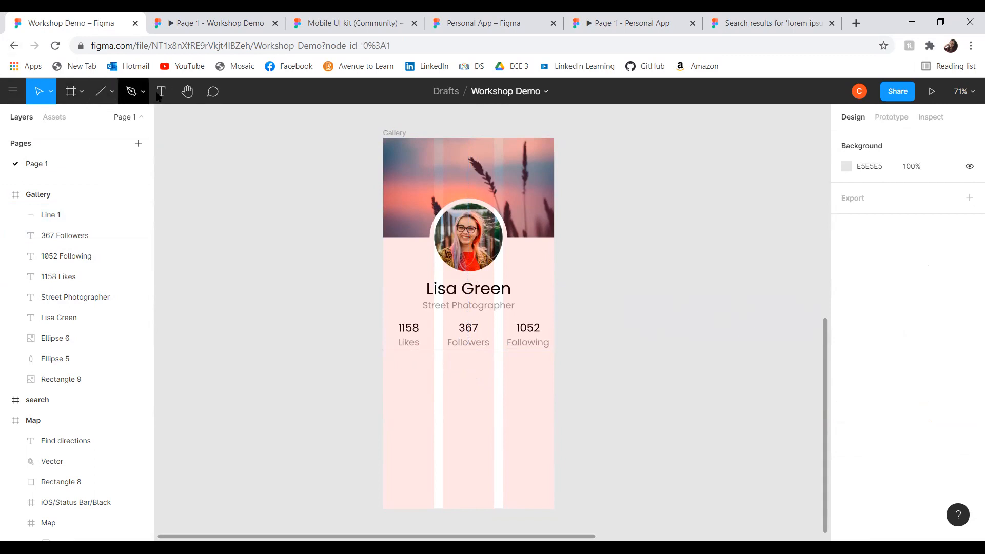
Add a text box about 214 × 75 reading "Photos" beside the Gallery frame and set its font size to 24.
click(161, 92)
drag(264, 361, 362, 397)
text(Photos)
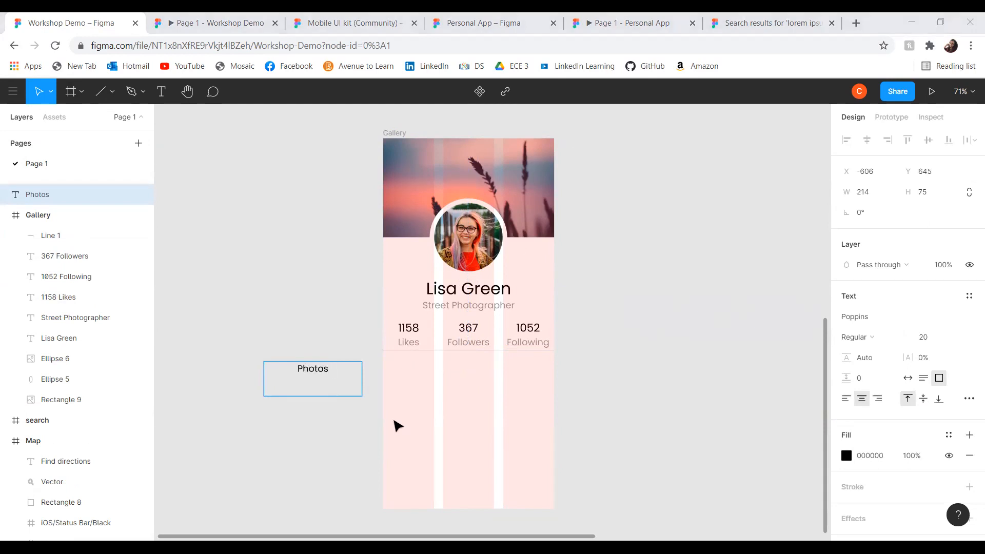
double_click(300, 373)
click(935, 339)
text(24)
key(Return)
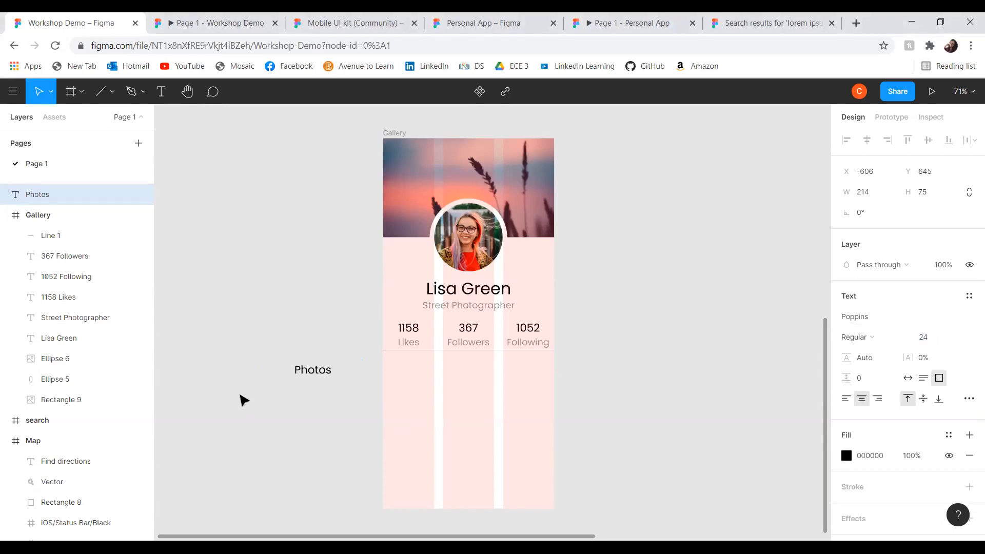
double_click(300, 378)
key(Escape)
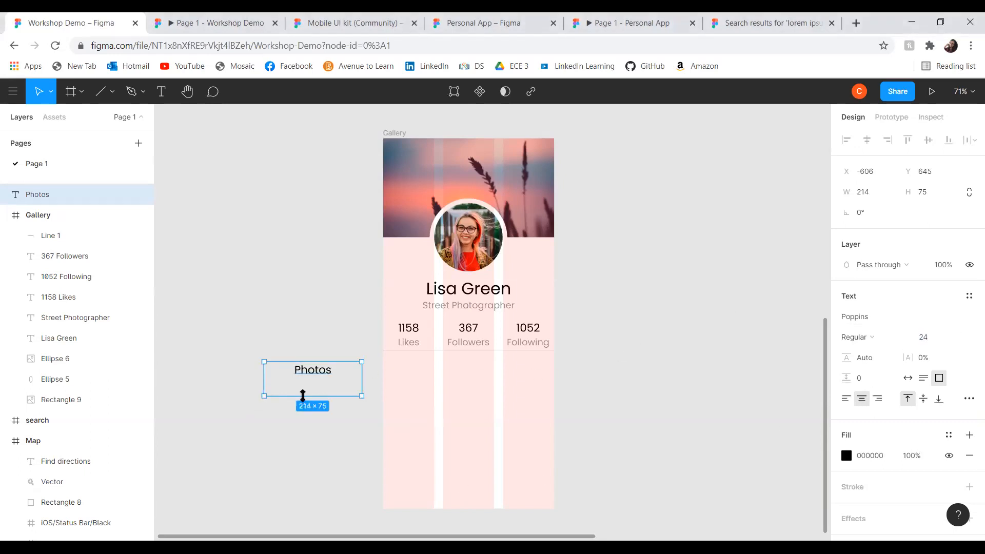
Move the "Photos" text to the Gallery frame's left edge just below the divider line and resize it to about 187 × 35.
drag(305, 384, 421, 369)
drag(272, 385, 435, 377)
drag(359, 377, 383, 376)
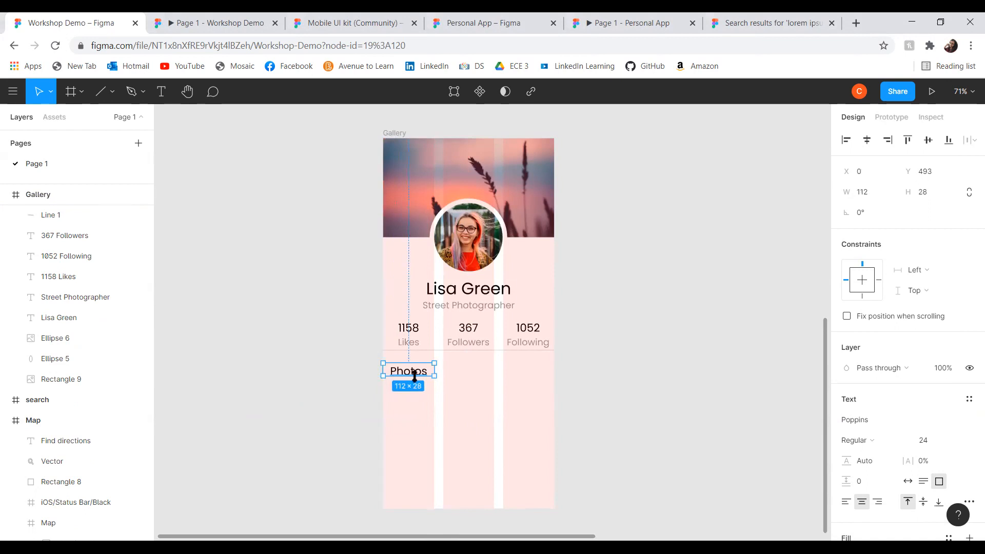
drag(420, 376, 469, 368)
click(621, 356)
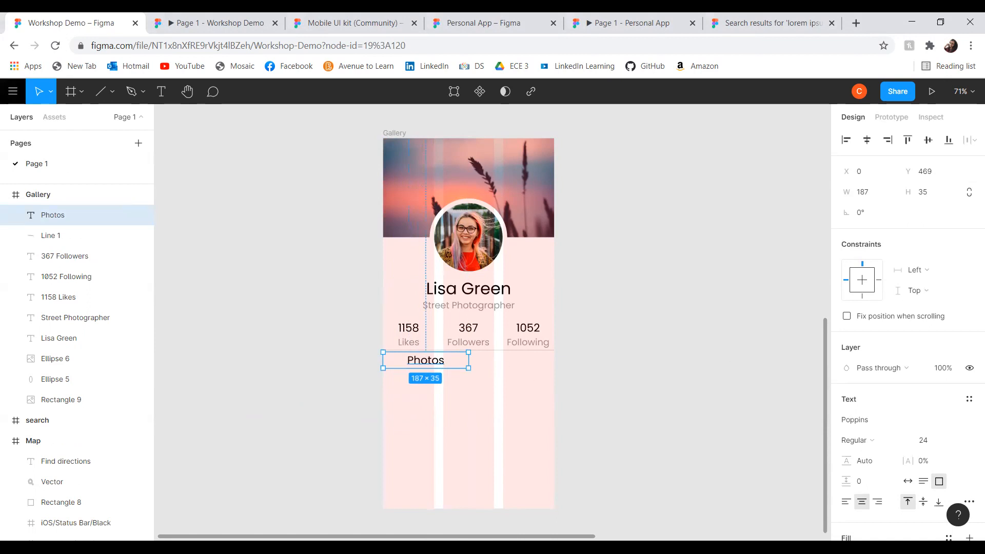
Hide the Gallery frame's three-column grid and add a second layout grid, switched to columns with a count of 2.
click(81, 200)
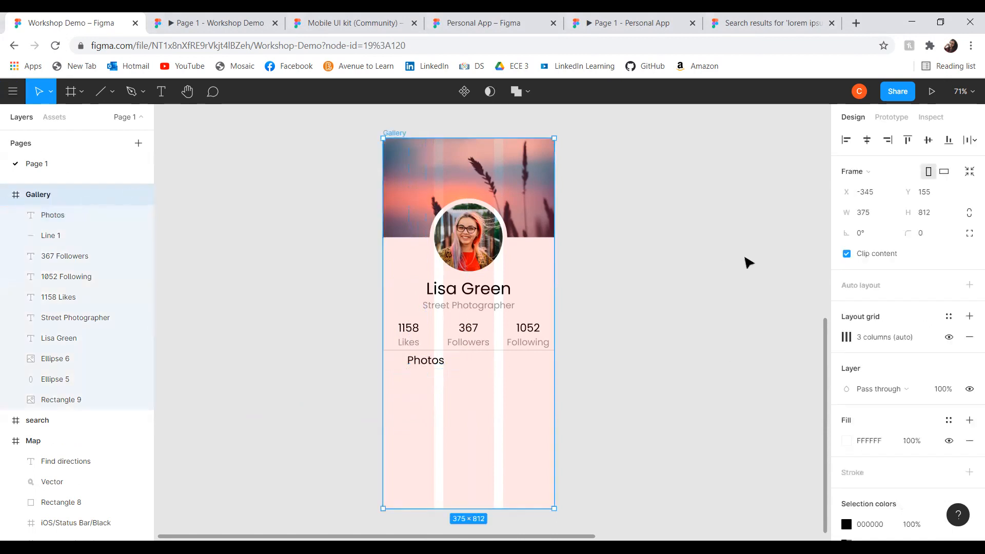
click(949, 337)
click(948, 316)
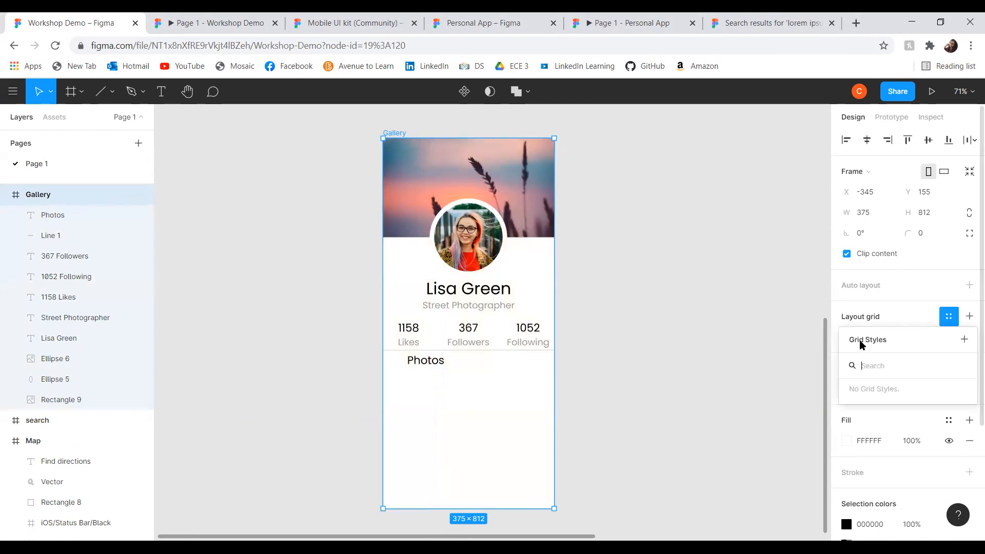
click(923, 305)
click(970, 316)
click(846, 337)
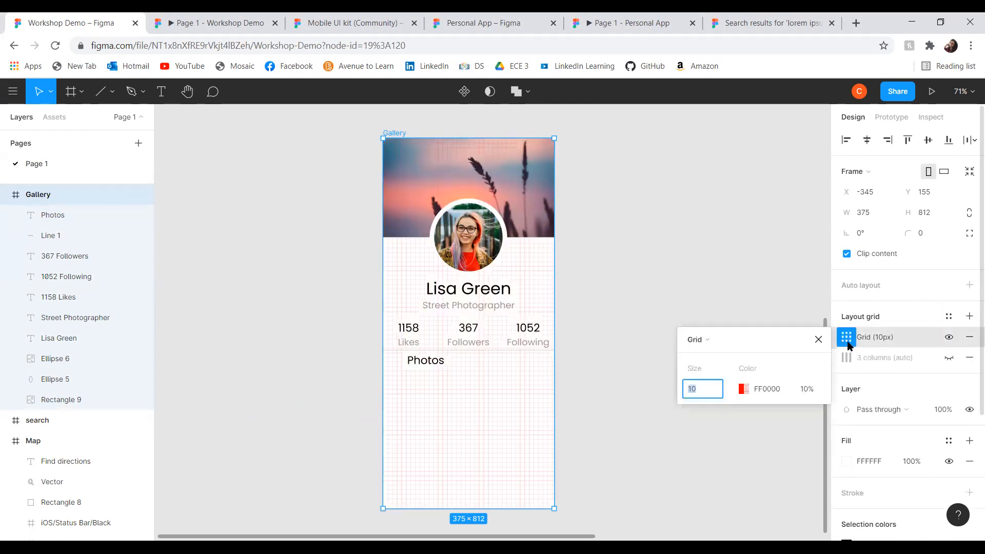
click(693, 339)
click(739, 354)
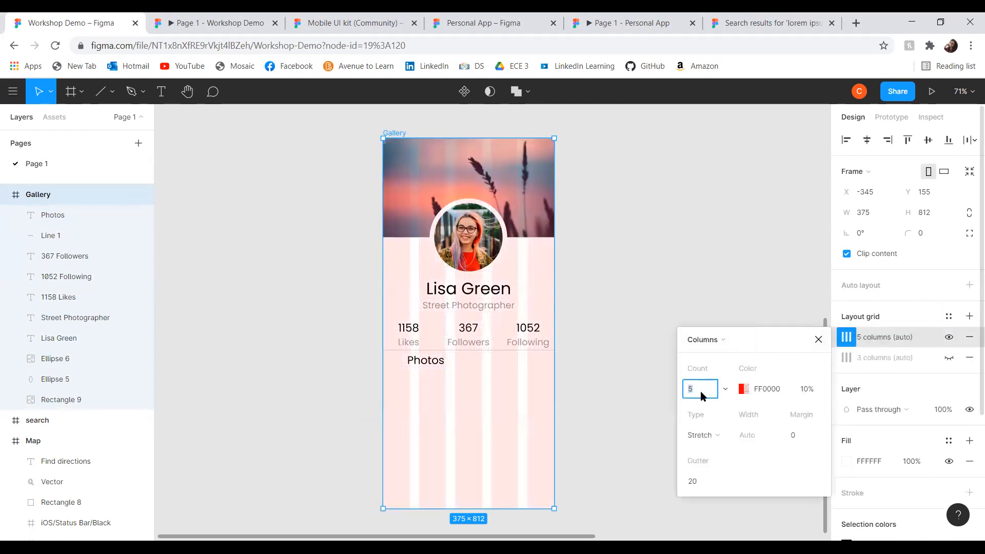
key(Return)
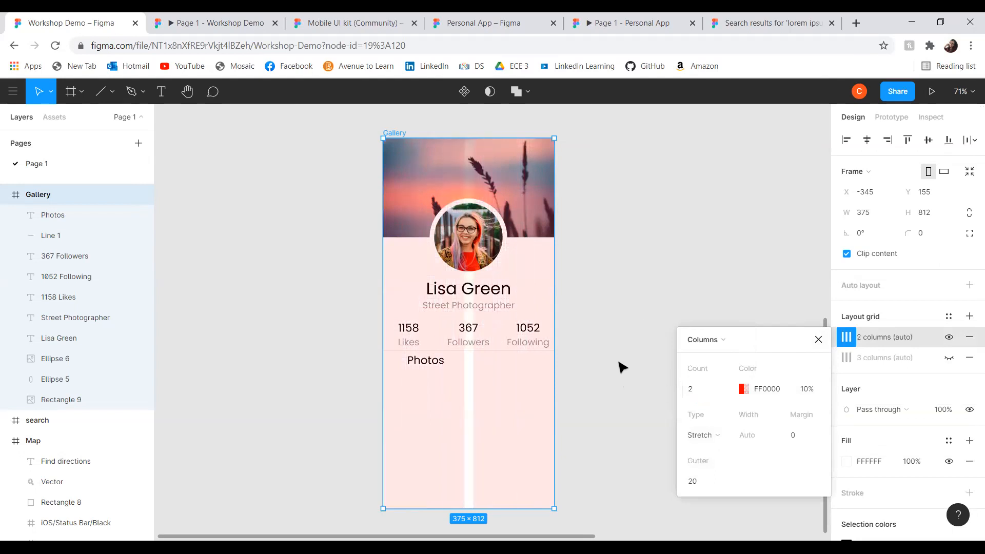
click(643, 320)
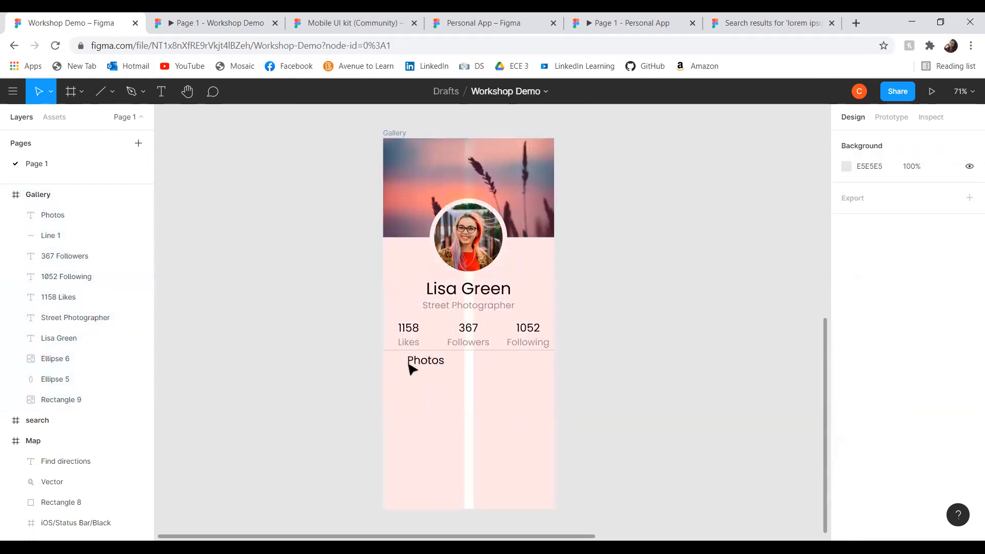
Fit the "Photos" text to the first column at about 180 × 30 and duplicate it into the second column, reading "Tagged".
drag(423, 367, 422, 365)
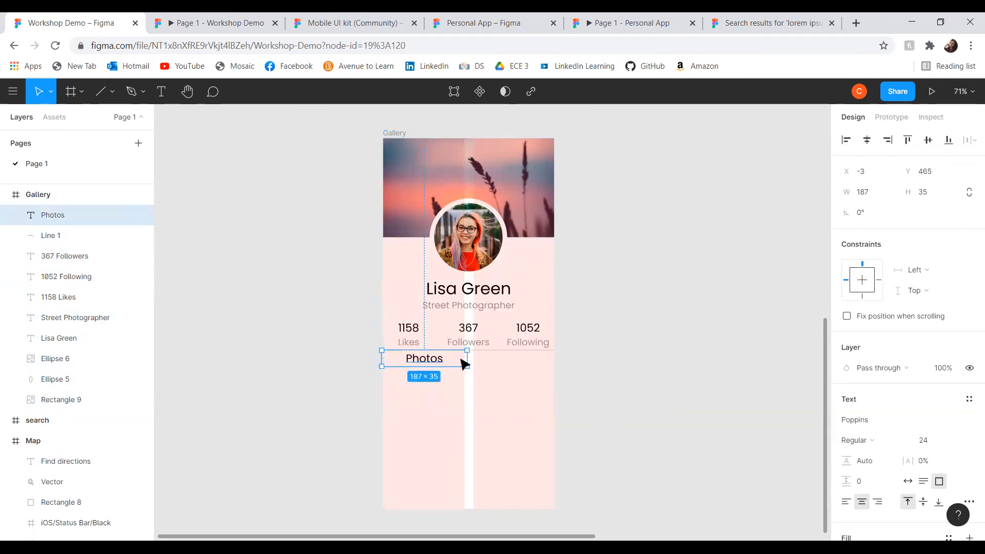
drag(465, 364, 461, 364)
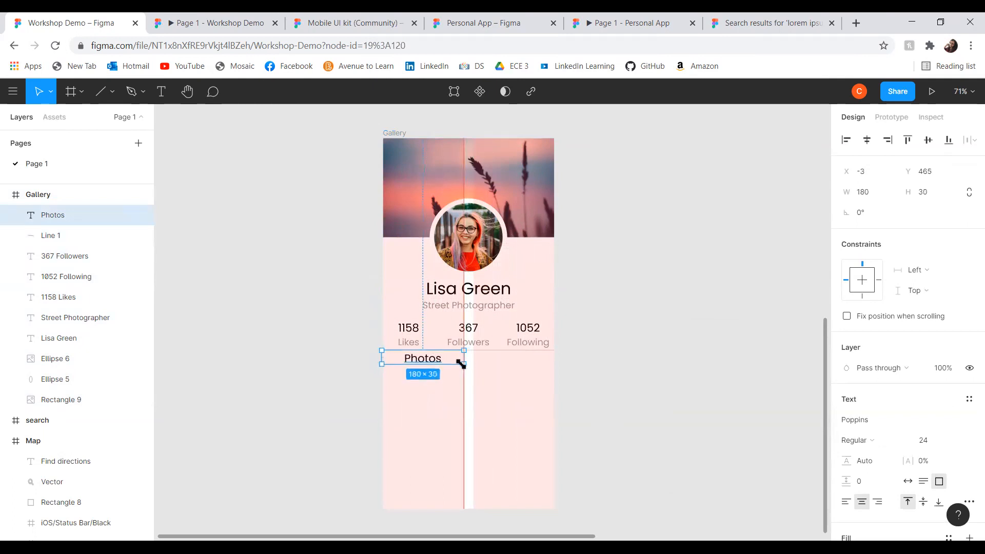
key(ctrl+v)
drag(439, 364, 524, 359)
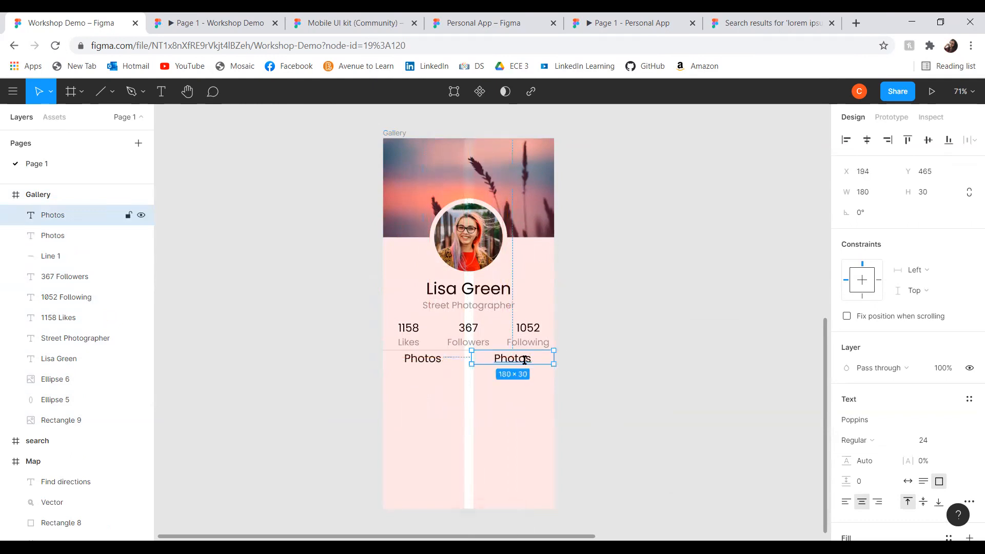
double_click(524, 359)
text(Tagged)
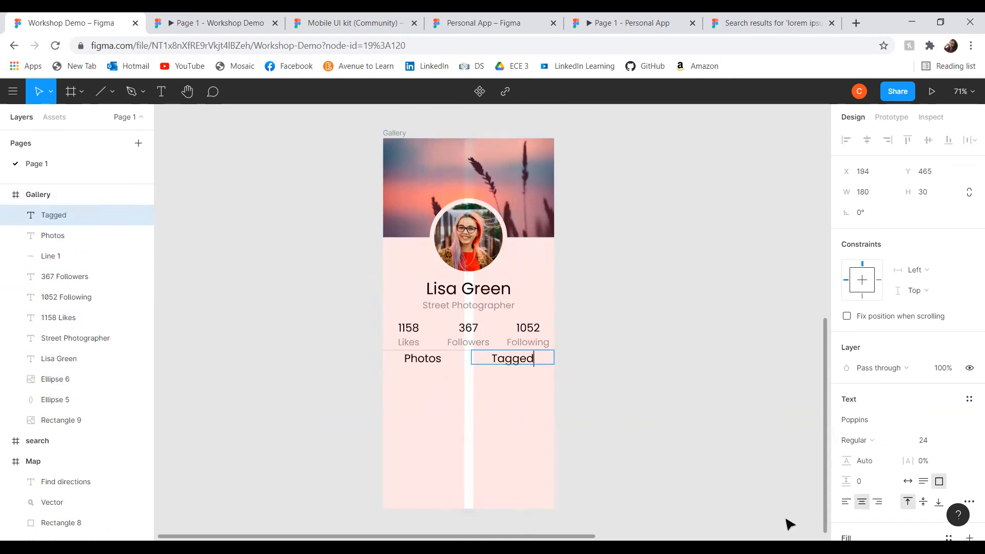
Draw a line about 177 wide across the first column, just below the "Photos" heading.
key(Escape)
click(177, 119)
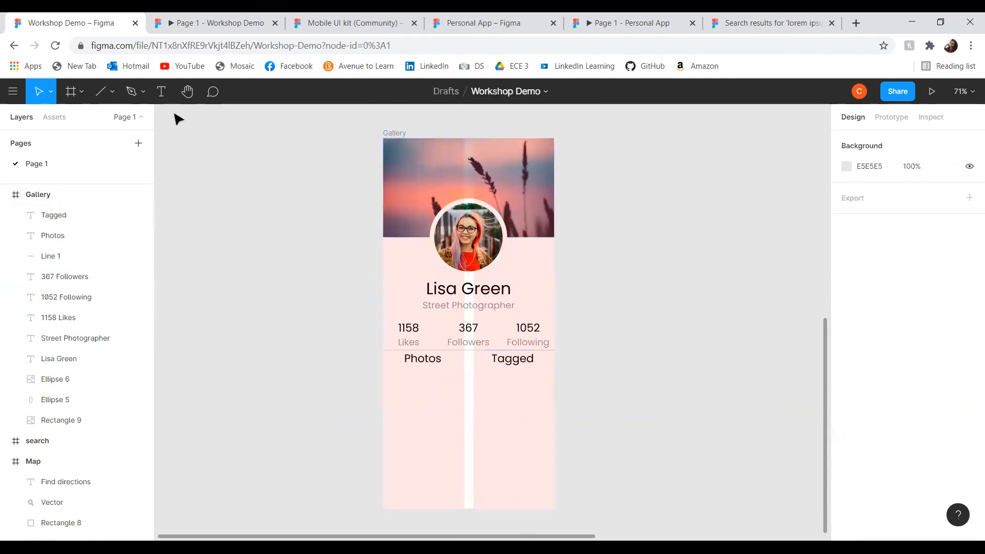
click(93, 98)
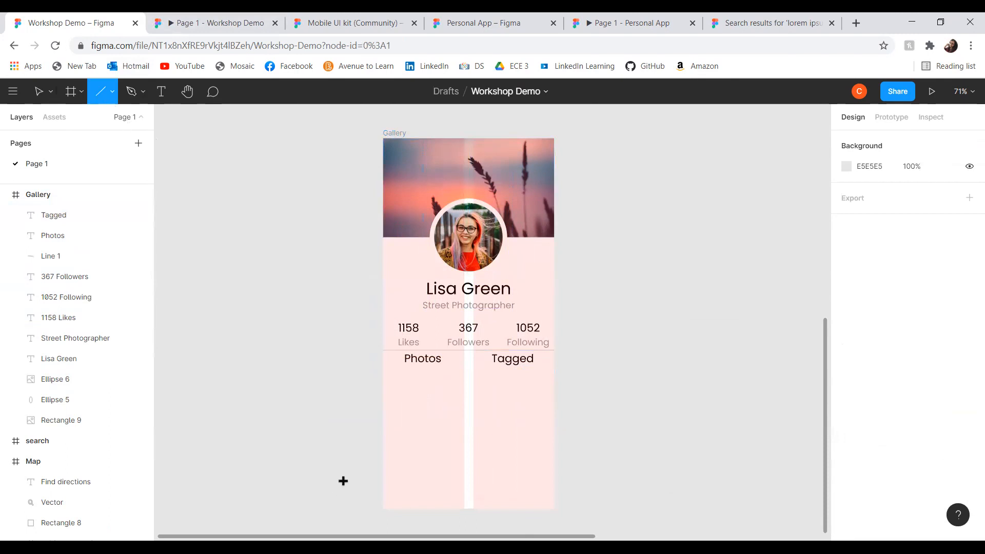
drag(466, 383, 464, 380)
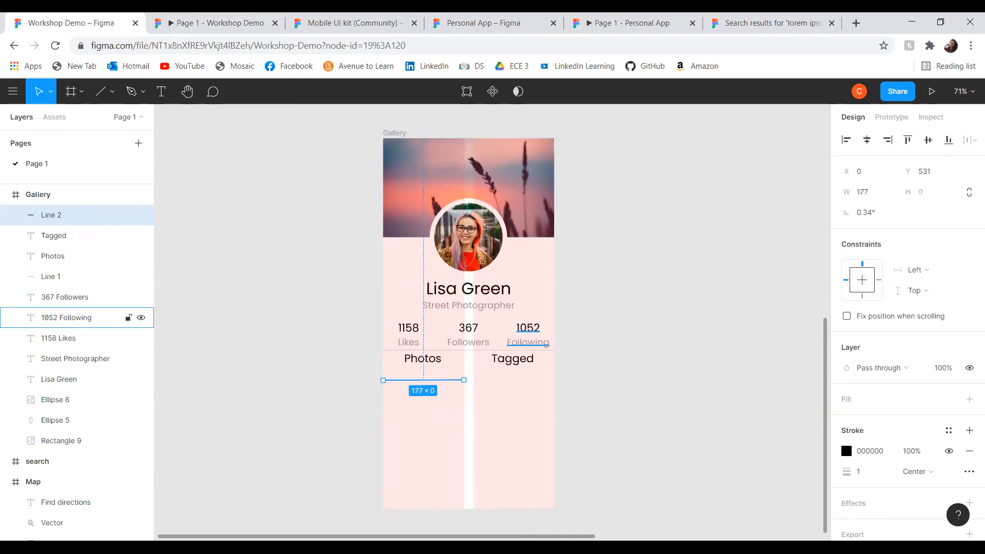
Set the new line's rotation to 0° and nudge it up close beneath "Photos", to about Y 506.
click(871, 212)
key(Return)
key(Up)
key(Up)
key(Up)
key(Up)
key(Up)
key(Up)
key(Up)
key(Up)
key(Up)
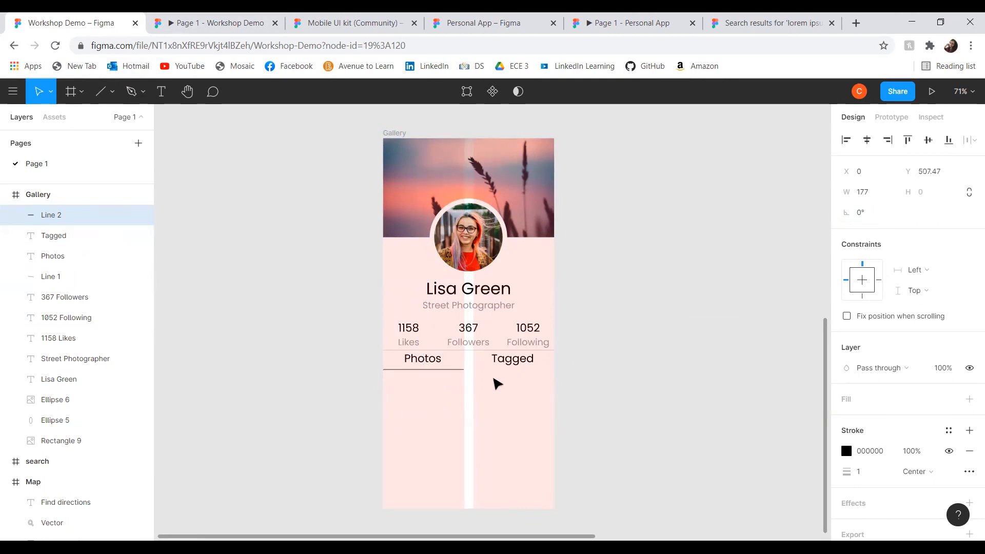
Set the stroke thickness of the line under "Photos" to 3.
click(868, 479)
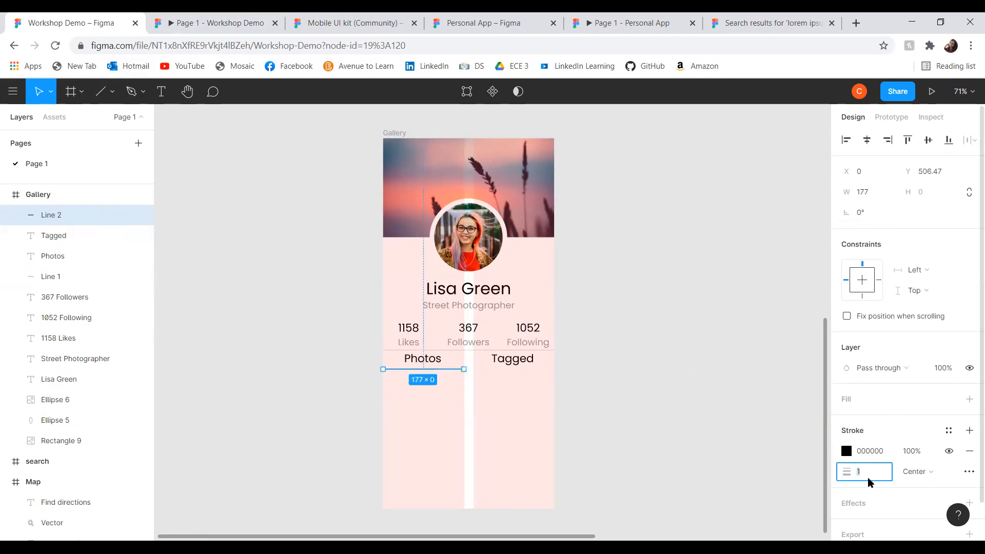
key(Return)
text(3)
key(Return)
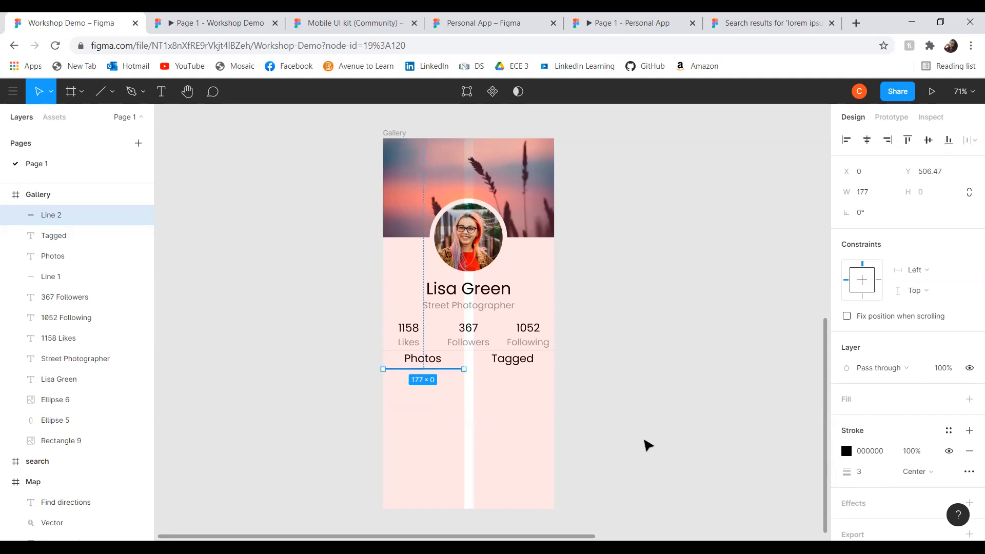
click(645, 446)
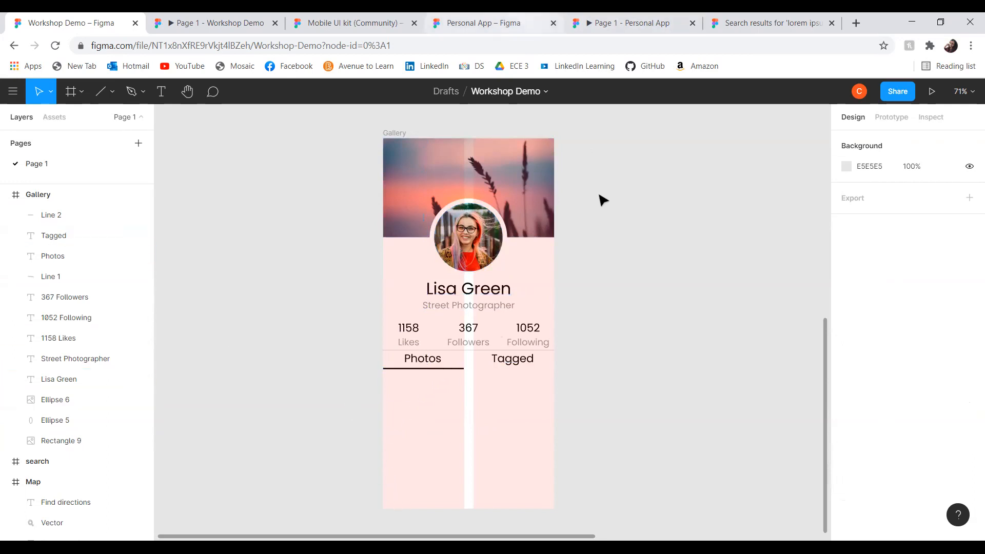
Switch to the Personal App file to examine its finished Gallery and Photo screens, and return to the Workshop Demo file.
click(497, 23)
drag(633, 386, 633, 346)
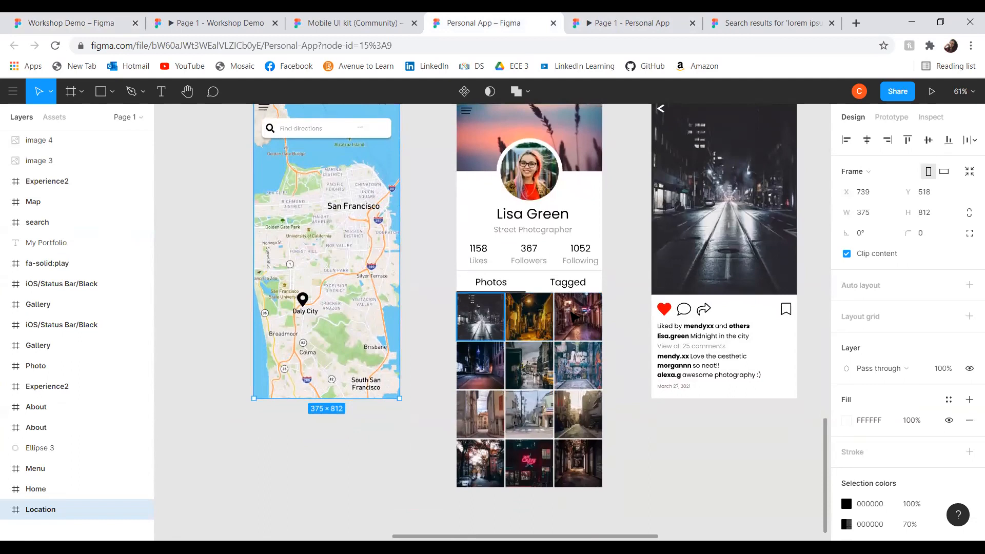
scroll(616, 331, up, 3)
scroll(615, 331, right, 2)
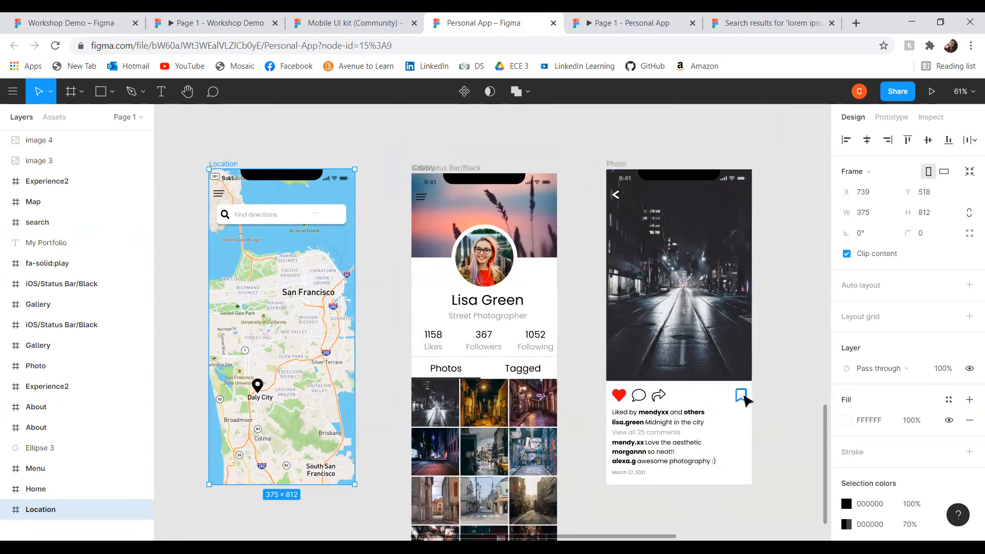
click(636, 455)
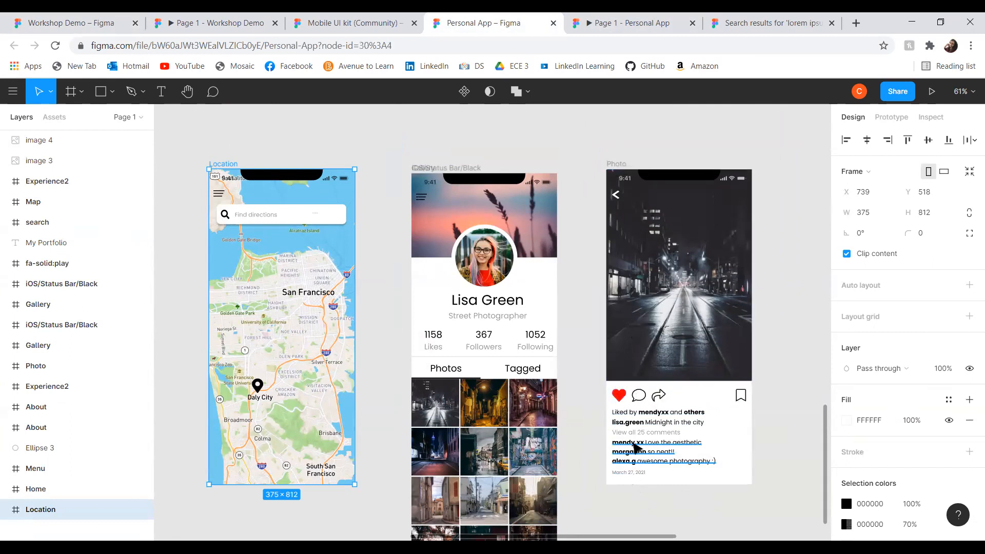
click(635, 432)
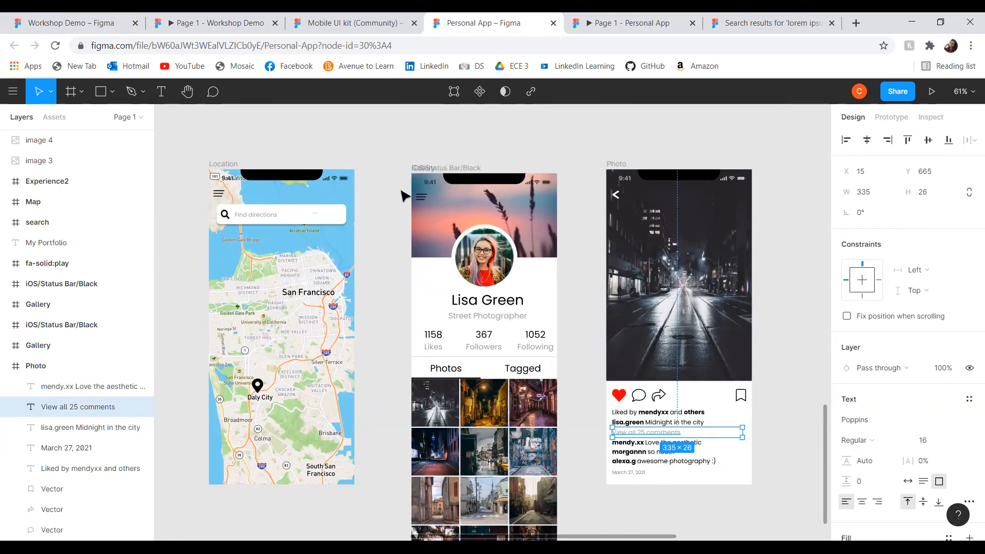
click(349, 23)
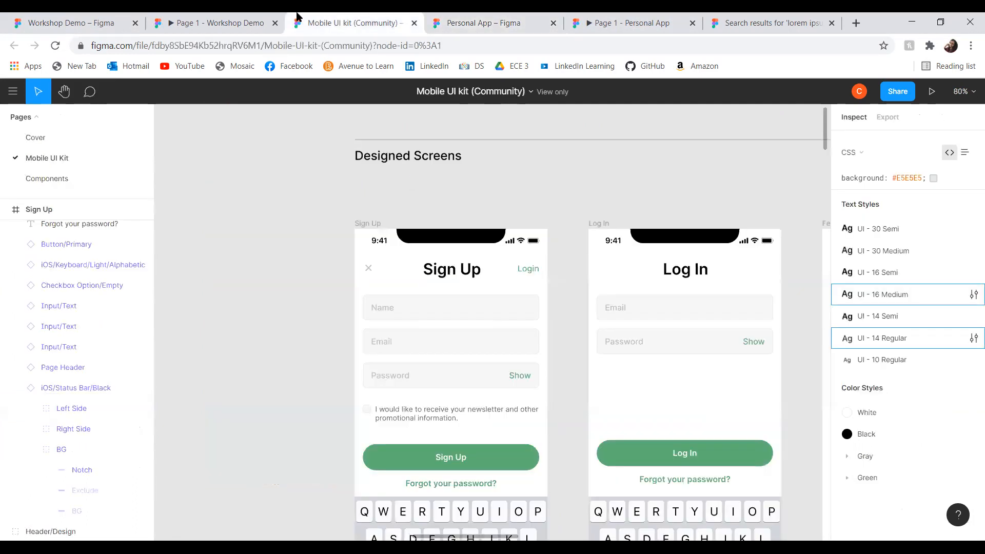
click(215, 22)
click(59, 19)
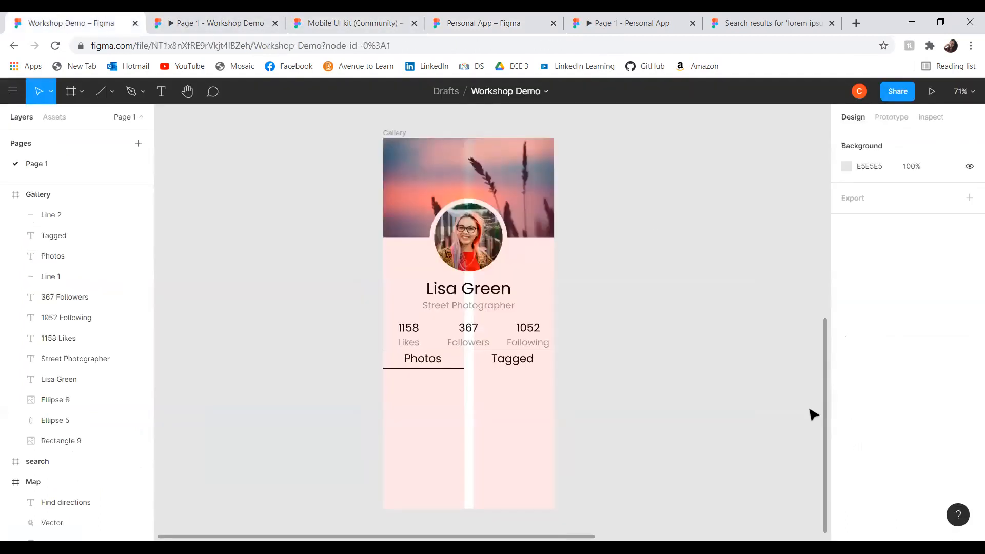
Draw a rectangle on the empty canvas beside the Gallery frame.
scroll(637, 320, down, 2)
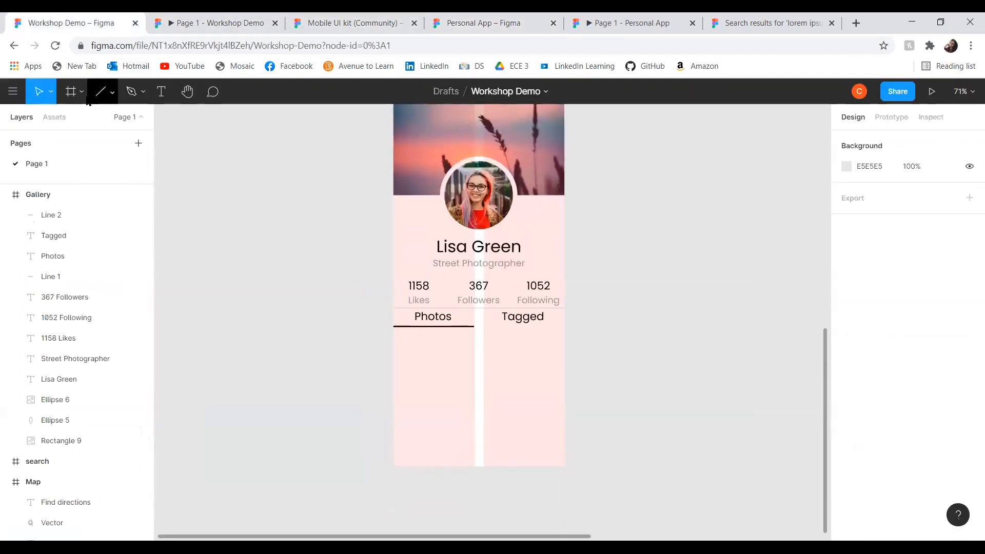
click(71, 91)
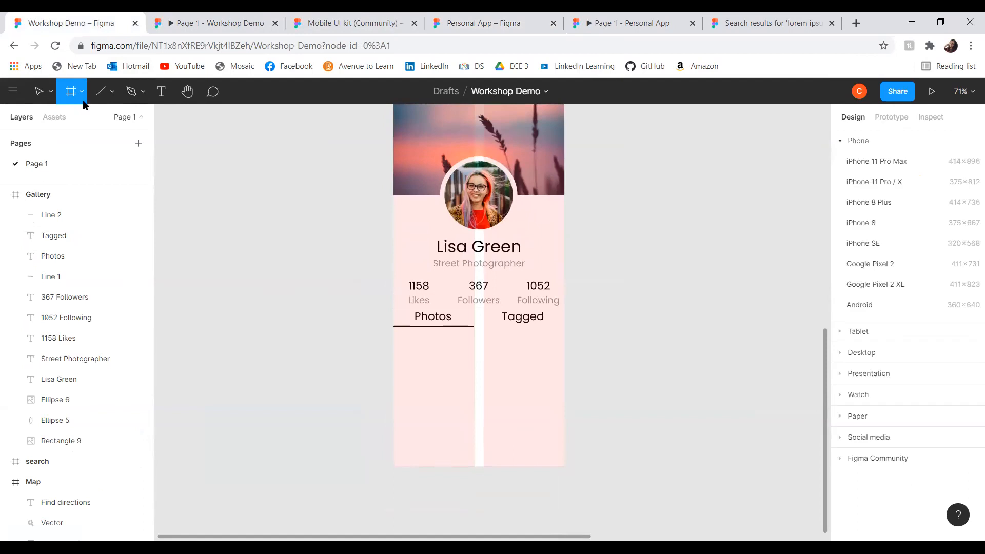
click(113, 91)
click(103, 121)
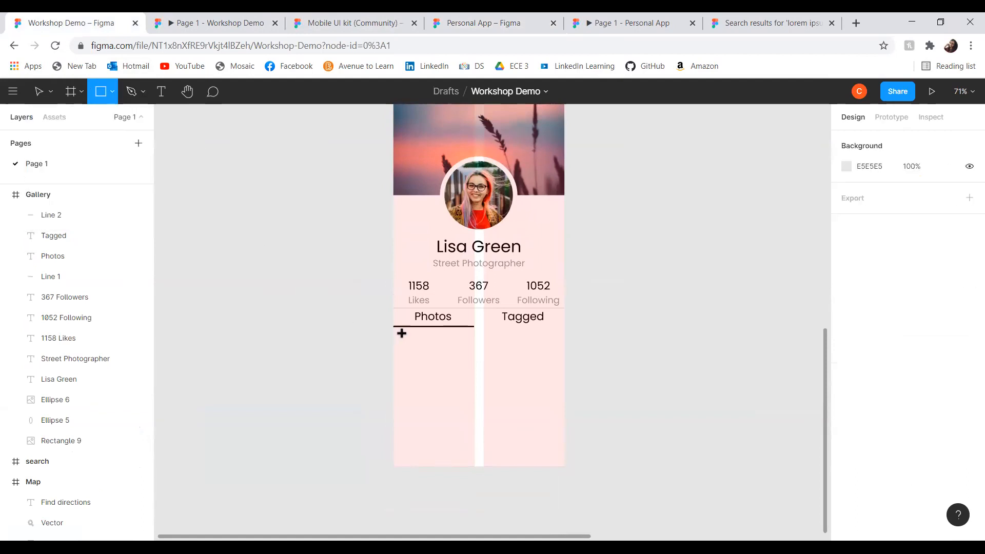
mouse_move(333, 326)
mouse_down()
mouse_move(374, 380)
mouse_move(393, 380)
mouse_up()
drag(354, 364, 328, 358)
Set the rectangle's width and height to 123.
click(872, 194)
text(12)
key(Return)
click(865, 192)
text(3)
click(920, 198)
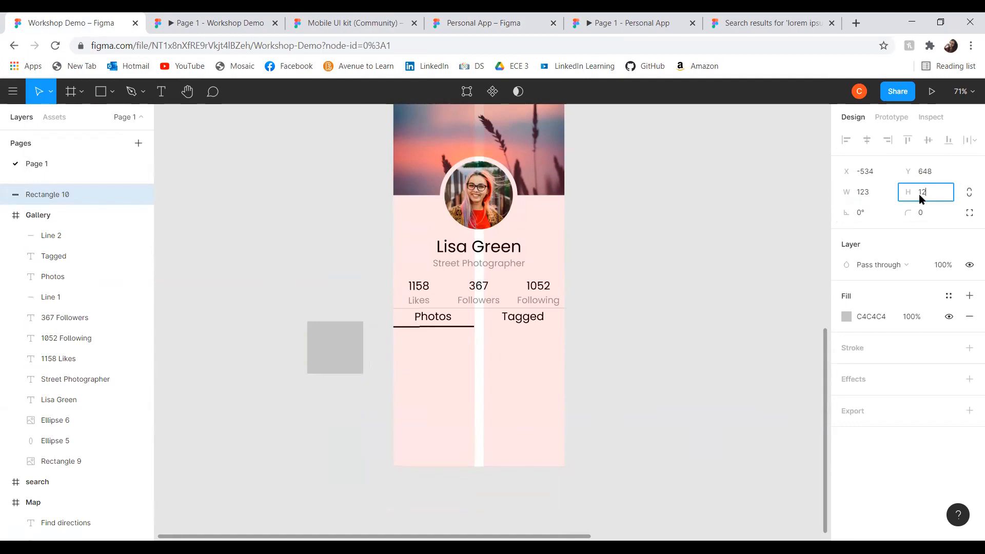
key(Return)
Move the square into the Gallery frame, flush with its left edge below the "Photos" underline at X 0, Y 507.
drag(341, 345, 441, 344)
click(673, 345)
click(710, 336)
click(440, 360)
click(386, 370)
click(417, 362)
right_click(397, 356)
click(396, 351)
key(Right)
key(Right)
key(Right)
key(Right)
key(Left)
Fill the square with the dark night street photo from an Unsplash plugin search for "street".
right_click(436, 347)
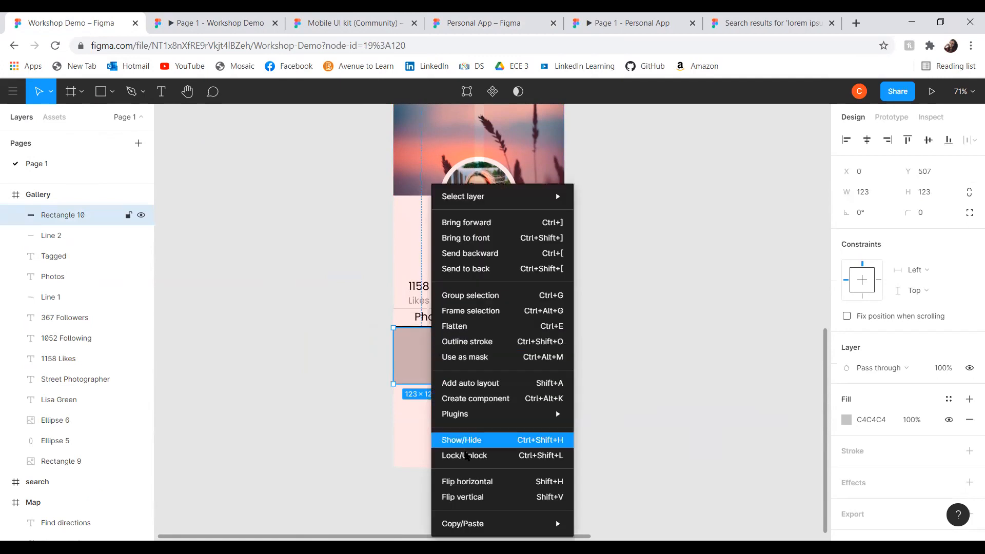
mouse_move(487, 415)
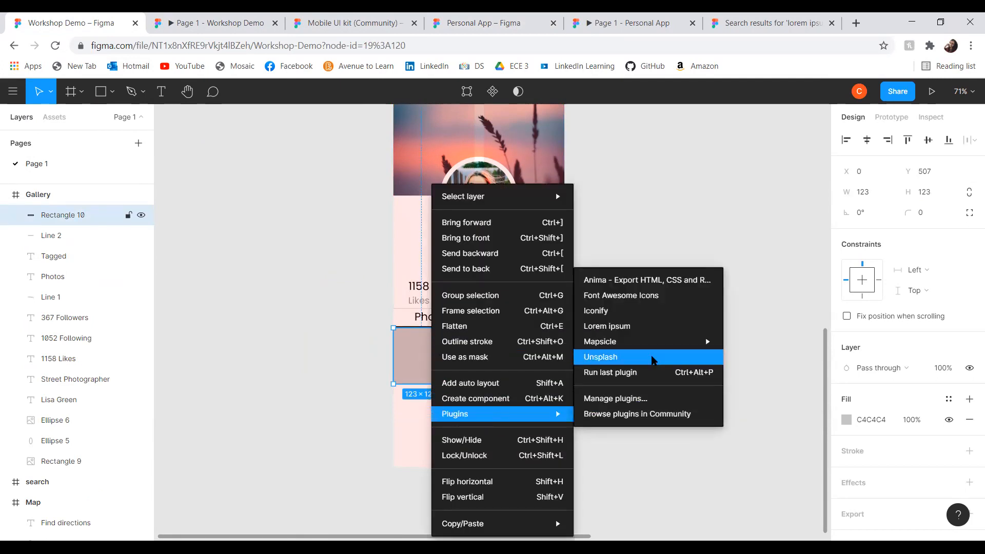
click(652, 358)
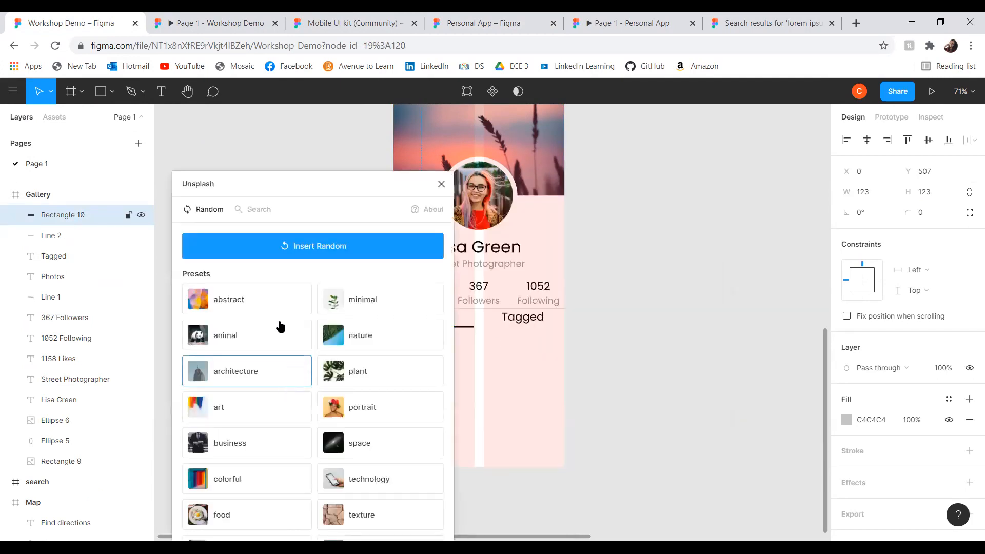
click(260, 209)
click(233, 241)
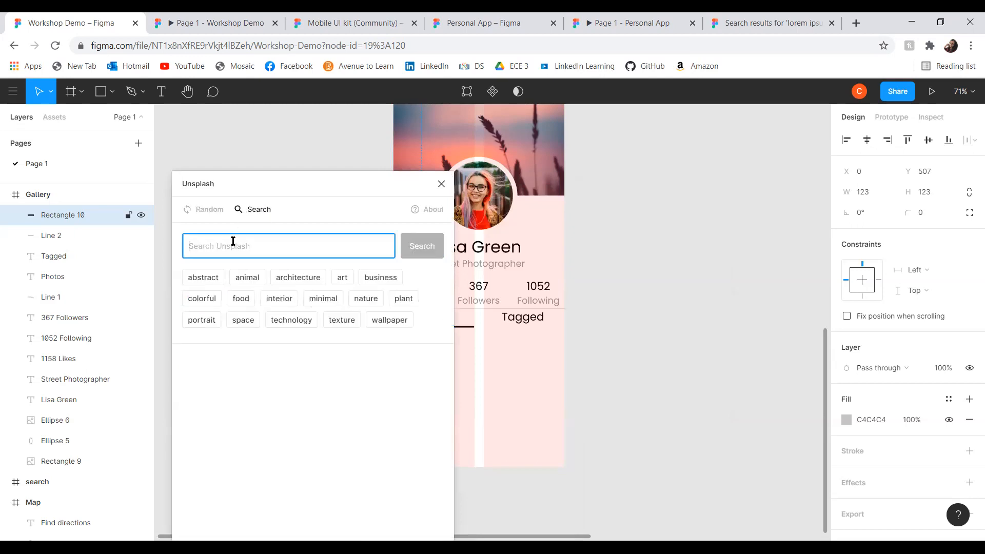
text(street)
key(Return)
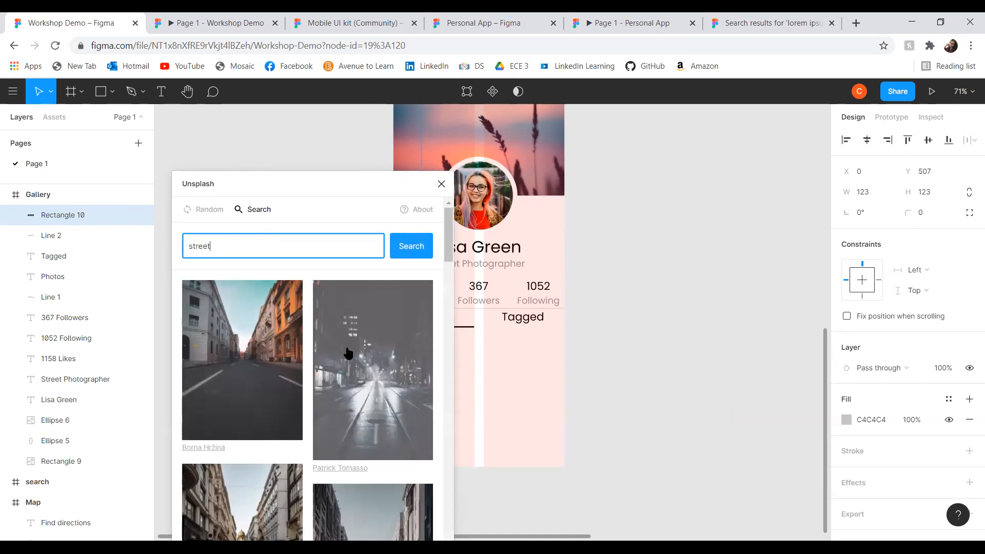
click(347, 354)
drag(353, 190, 189, 77)
click(279, 92)
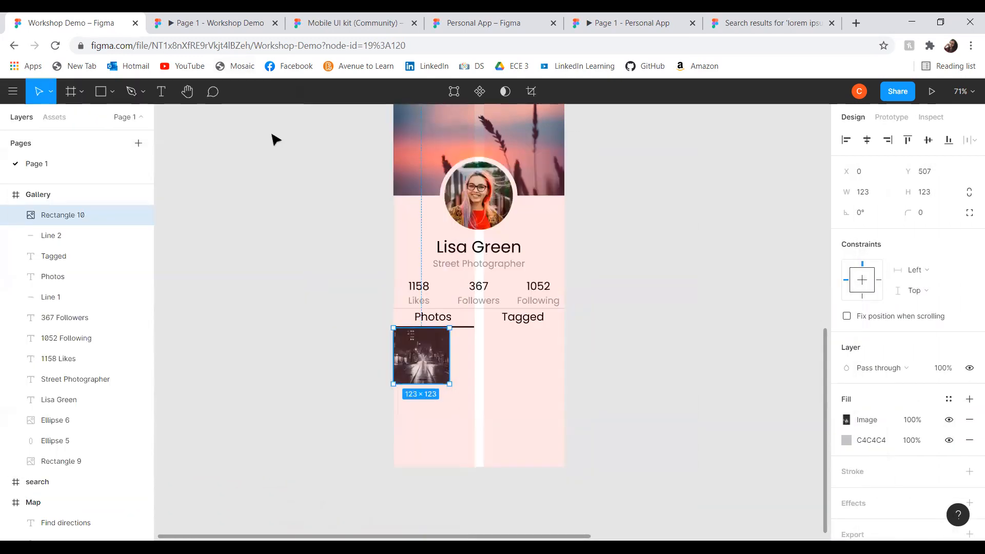
click(606, 399)
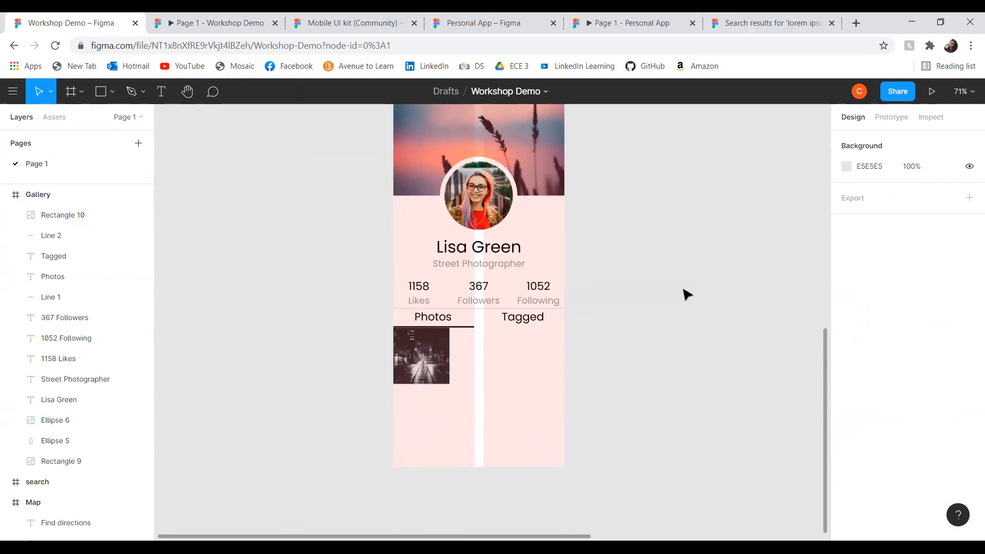
Remove the two-column layout grid from the Gallery frame.
scroll(687, 295, up, 2)
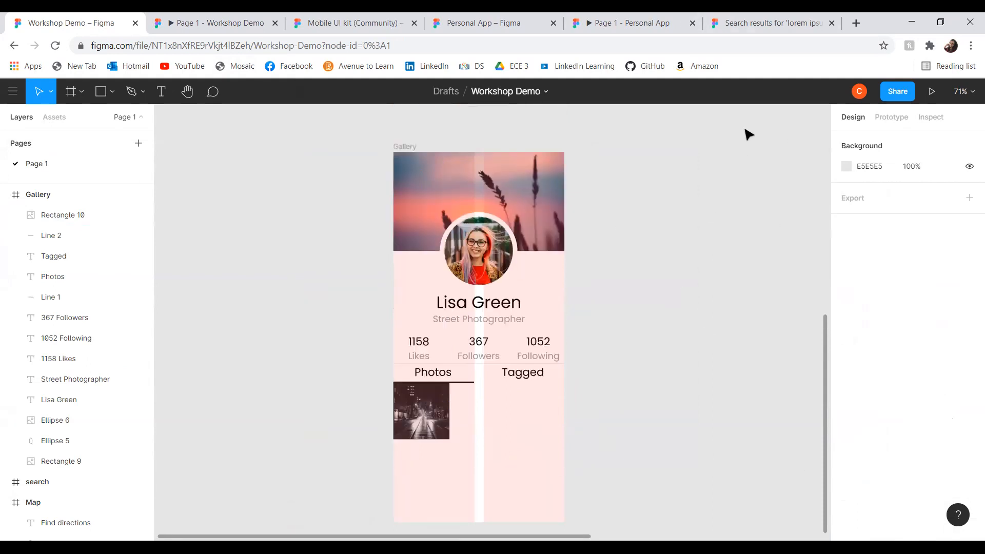
click(48, 194)
click(970, 336)
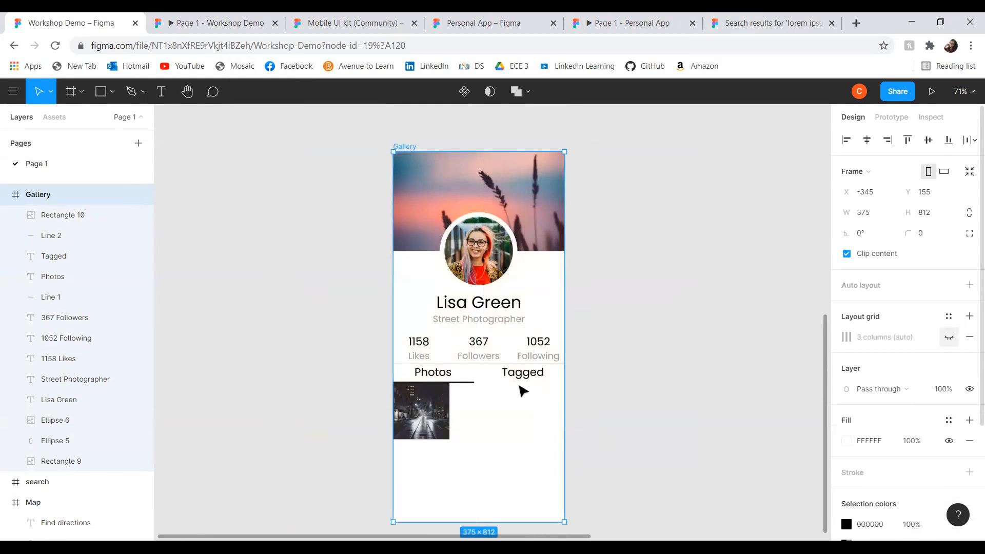
Add a new 375 × 812 iPhone 11 Pro / X frame to the right of the Gallery frame.
drag(677, 292, 564, 276)
scroll(564, 274, down, 1)
drag(633, 322, 552, 332)
key(f)
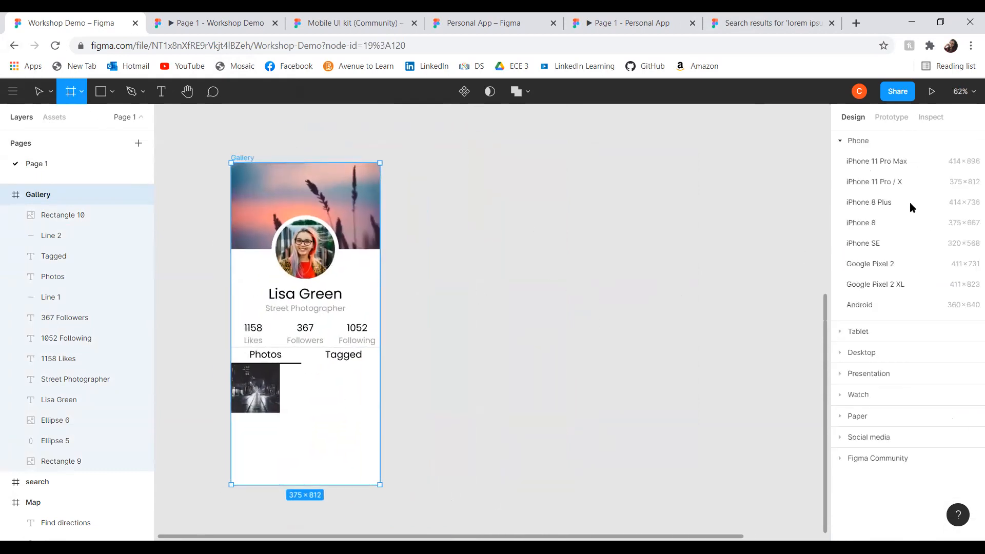
click(882, 191)
mouse_move(504, 284)
mouse_down()
mouse_move(598, 286)
mouse_move(510, 284)
mouse_up()
click(744, 267)
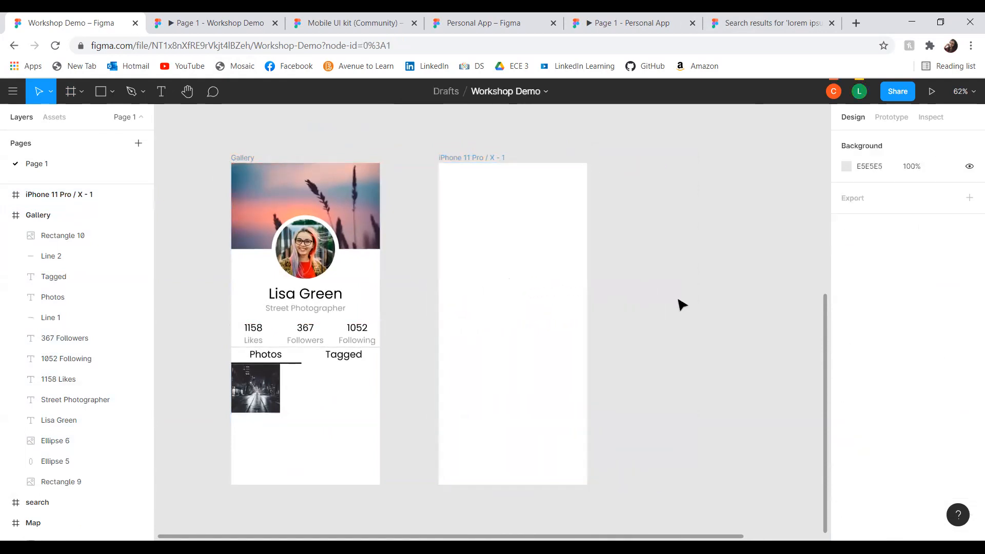
Copy the black iOS status bar from the Map frame and paste it at the top of the Gallery frame.
click(115, 93)
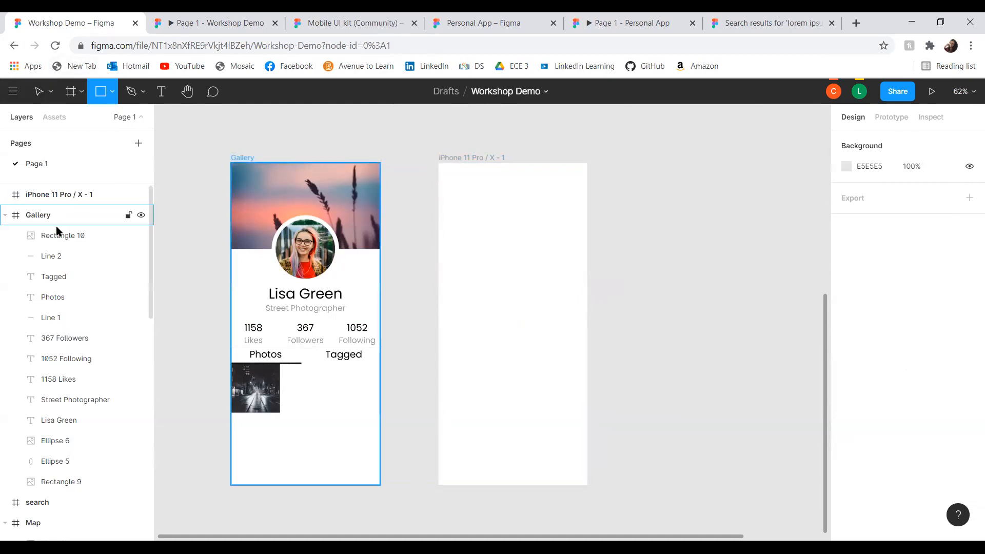
scroll(53, 364, down, 6)
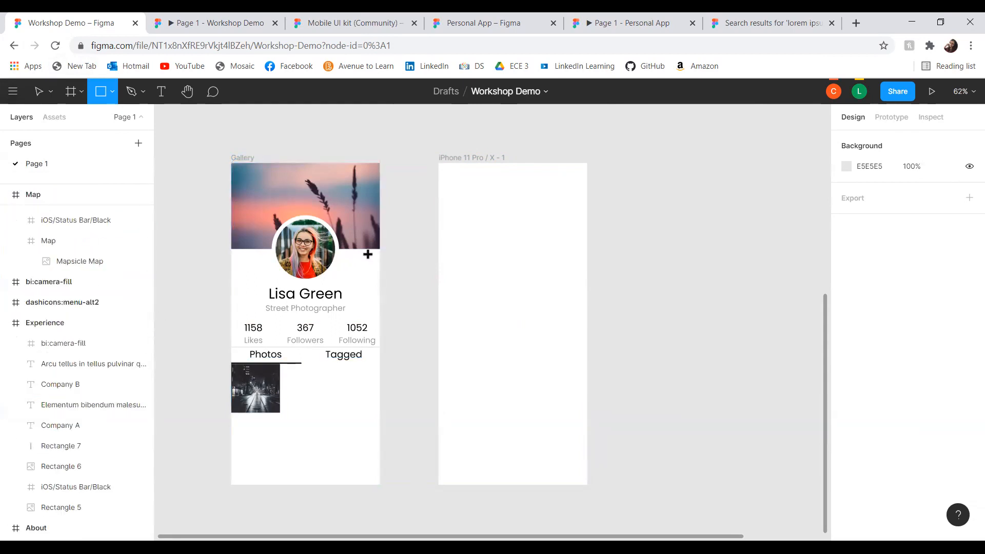
drag(430, 243, 779, 301)
scroll(737, 297, down, 6)
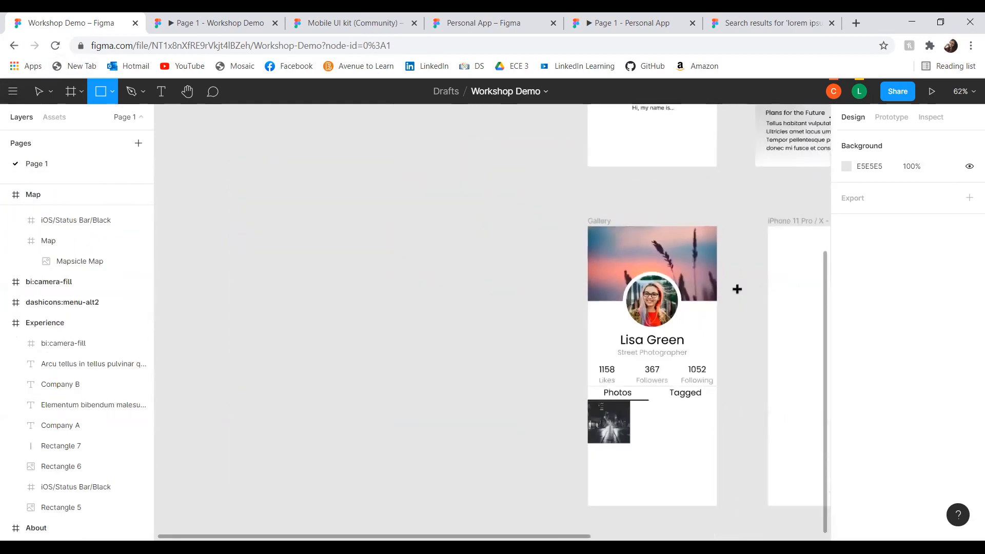
drag(667, 300, 555, 349)
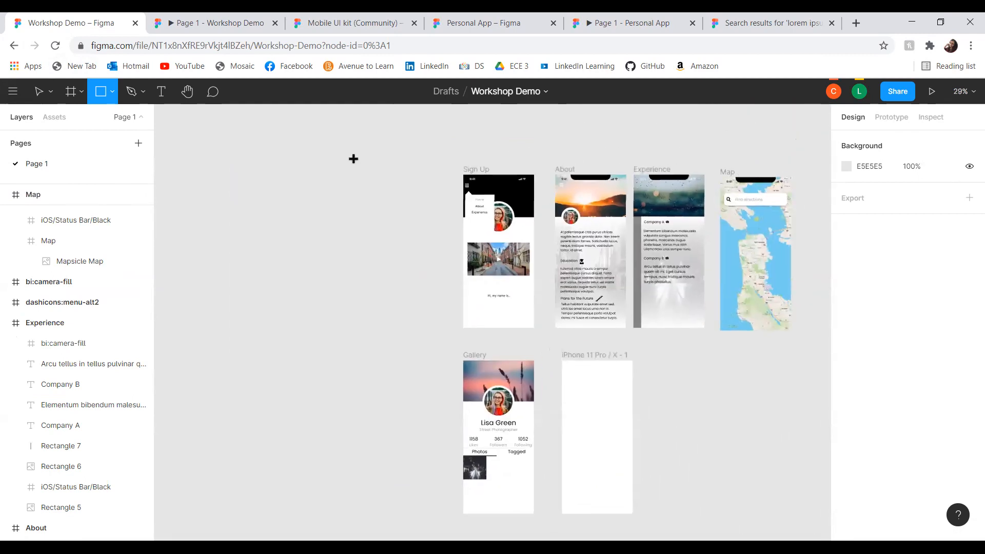
click(39, 91)
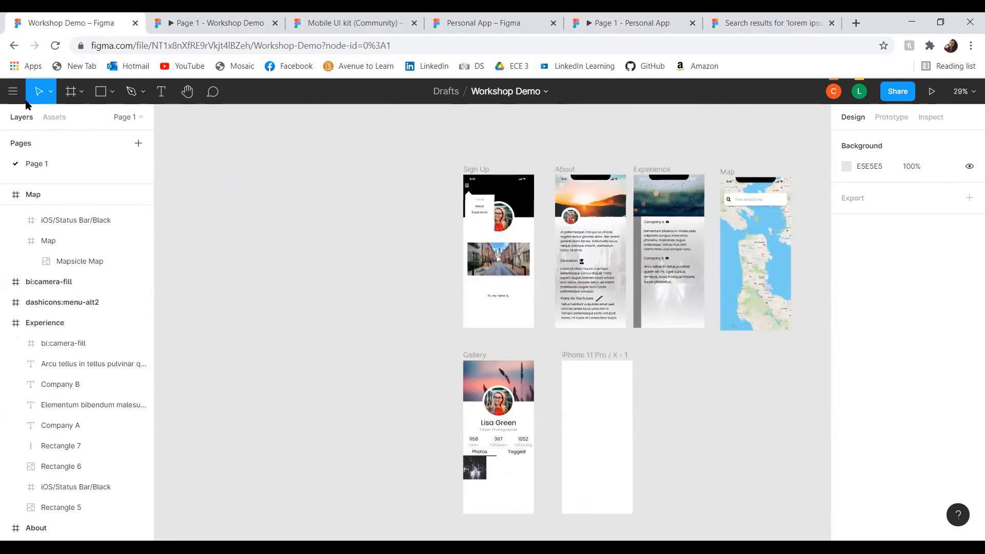
click(754, 186)
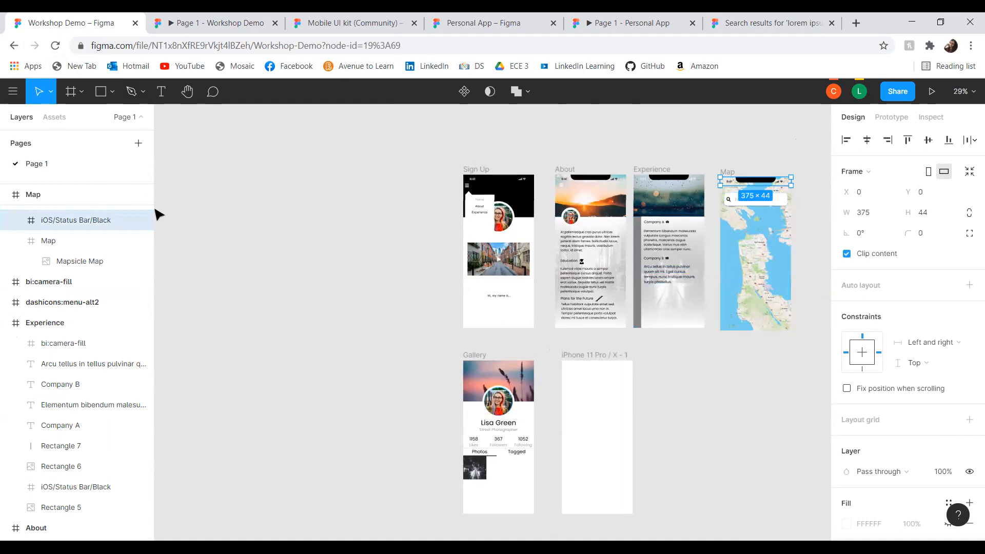
key(ctrl+c)
scroll(62, 256, up, 5)
click(46, 215)
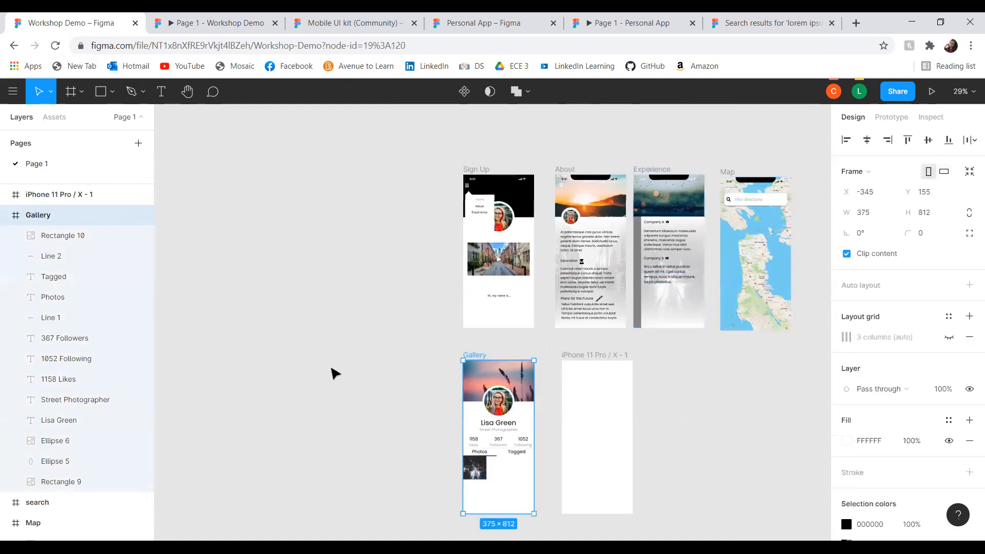
key(ctrl+v)
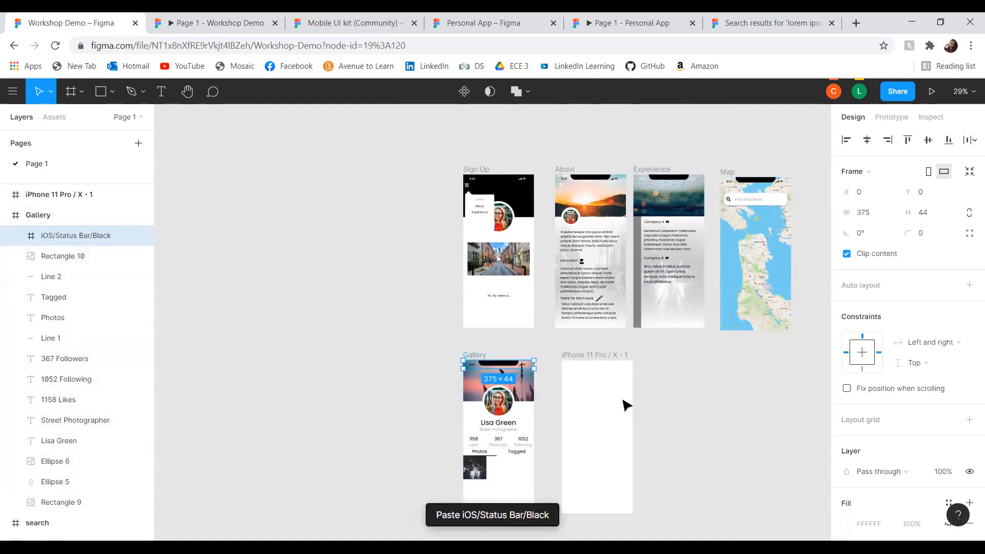
Rename the new iPhone 11 Pro / X frame as "Photo".
click(41, 196)
double_click(42, 196)
text(Pho)
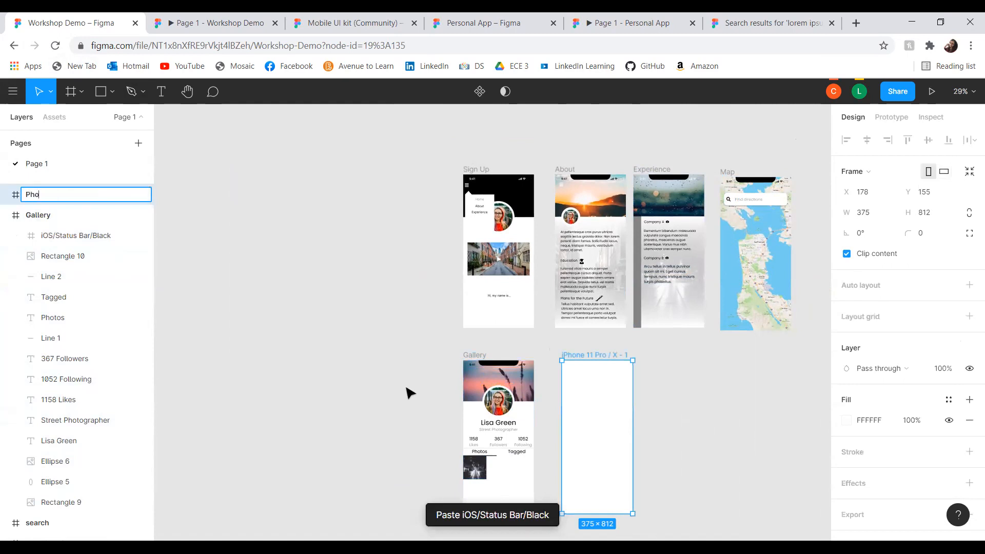
click(406, 388)
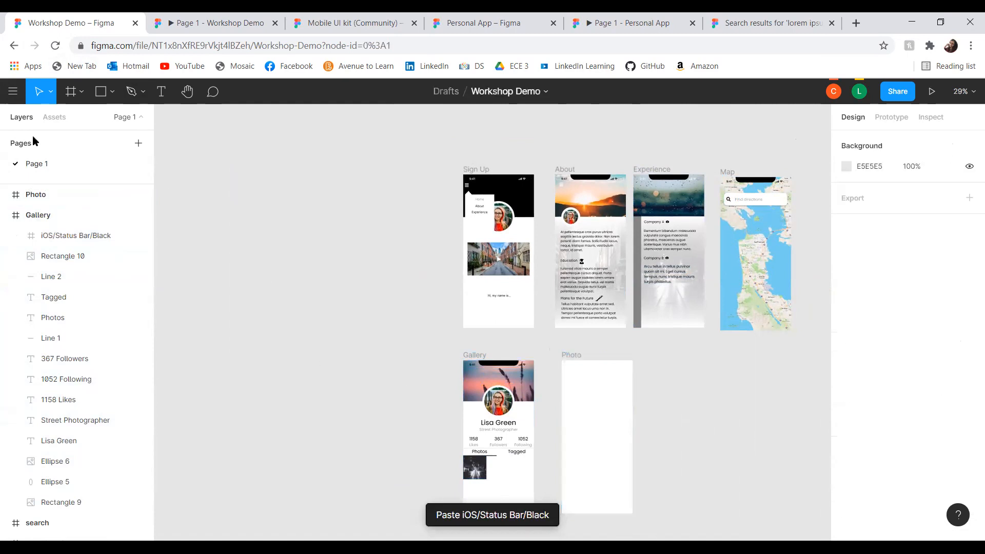
Paste the copied iOS status bar at the top of the Photo frame.
click(39, 194)
key(ctrl+v)
drag(652, 373, 587, 287)
scroll(609, 359, up, 3)
drag(618, 331, 712, 279)
click(711, 277)
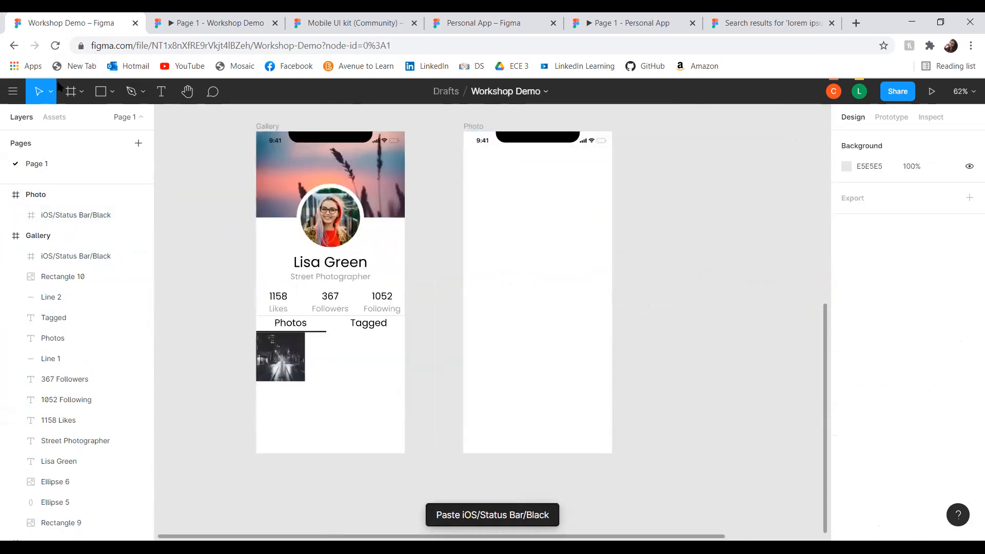
Draw a rectangle about 357 × 450 on the empty canvas to the right of the Photo frame.
click(112, 92)
click(87, 119)
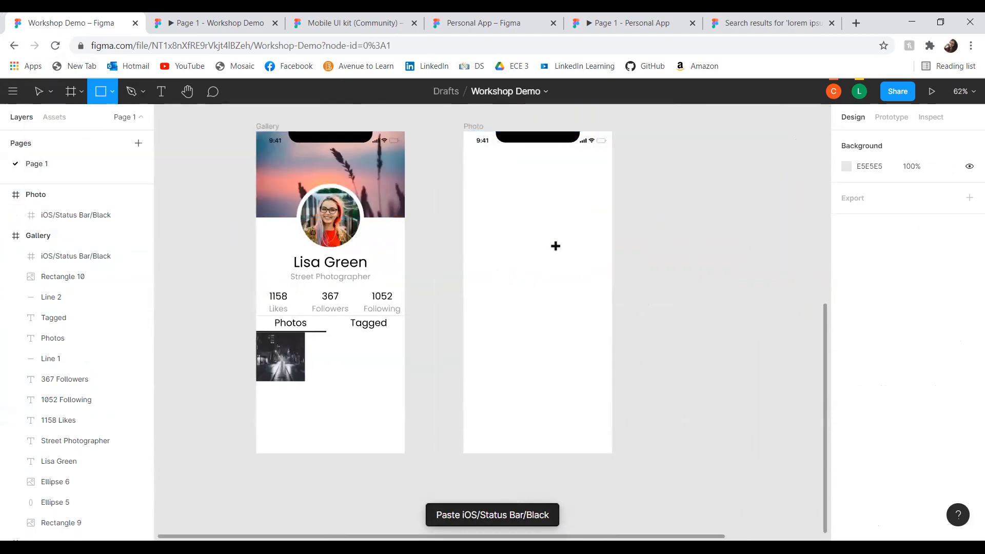
drag(646, 191, 788, 369)
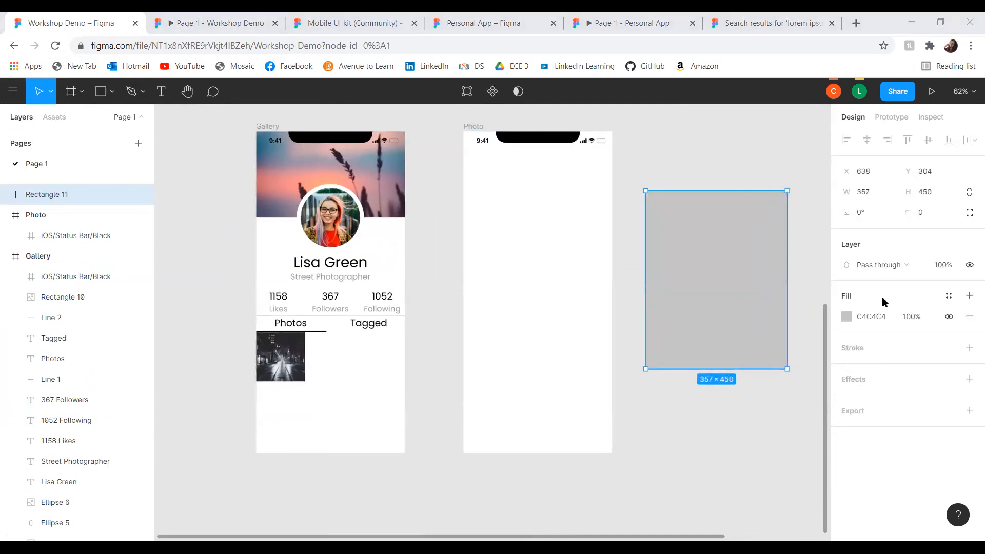
click(896, 186)
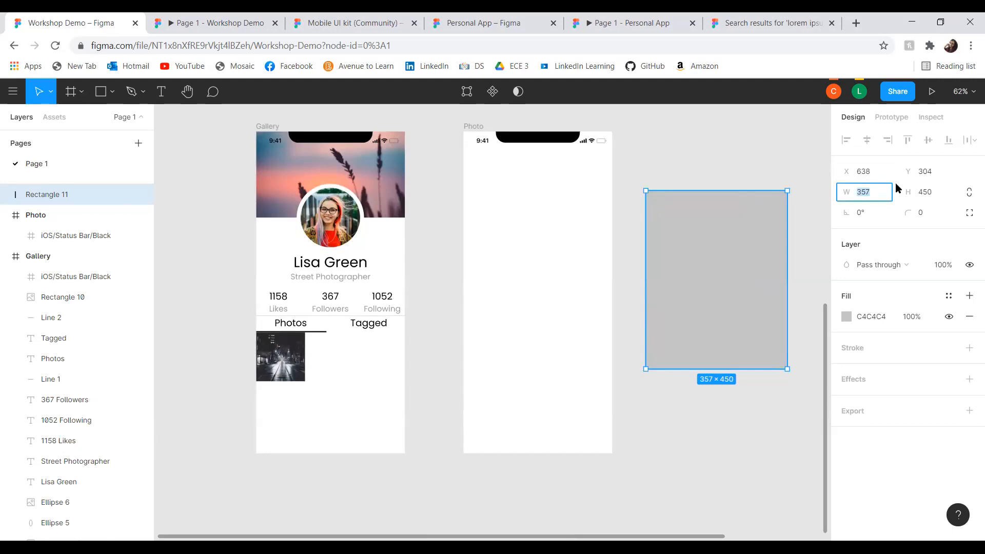
text(178)
key(Return)
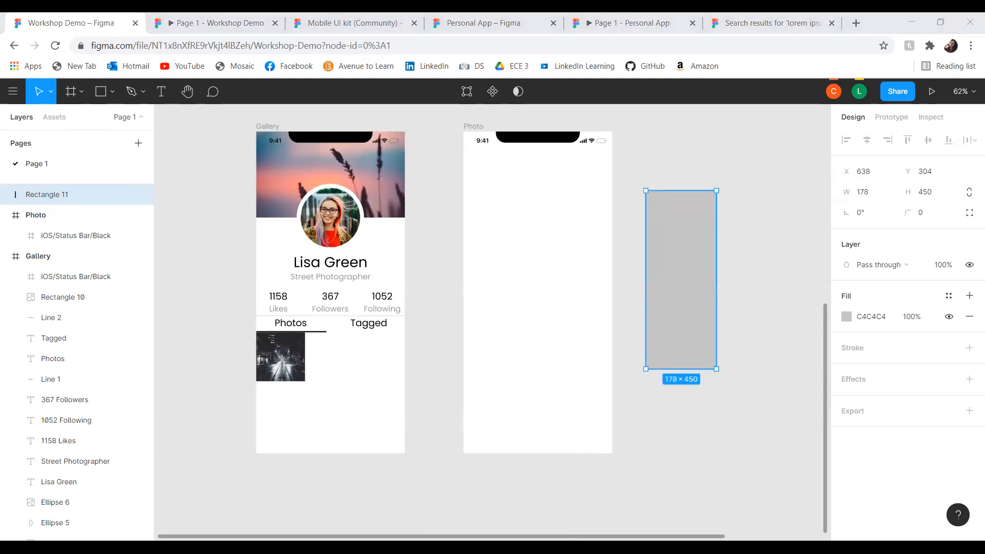
Resize the rectangle to 375 wide and 545 high.
click(870, 195)
text(375)
click(939, 189)
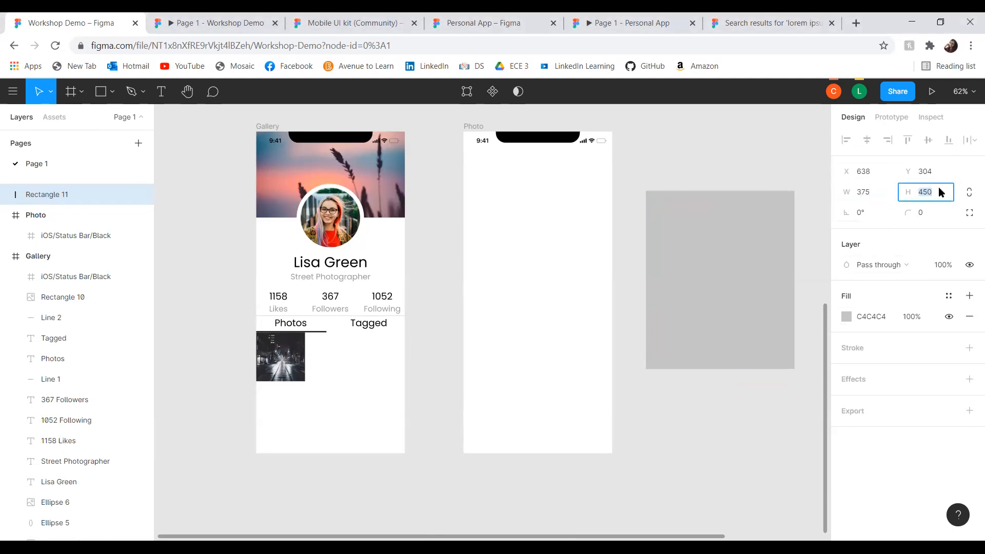
text(545)
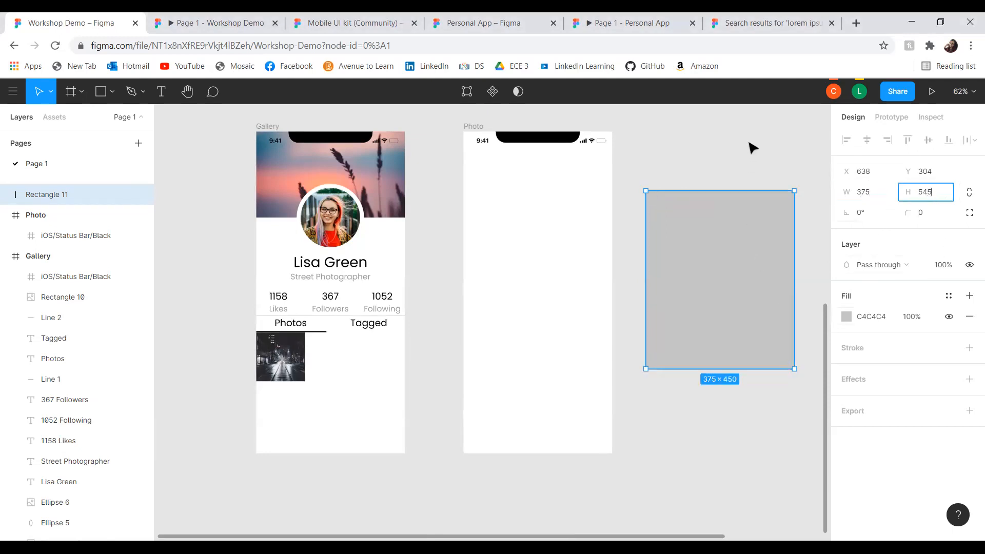
key(Return)
Move the rectangle into the Photo frame at X 0, Y 0 and order it beneath the status bar layer.
drag(738, 301, 556, 242)
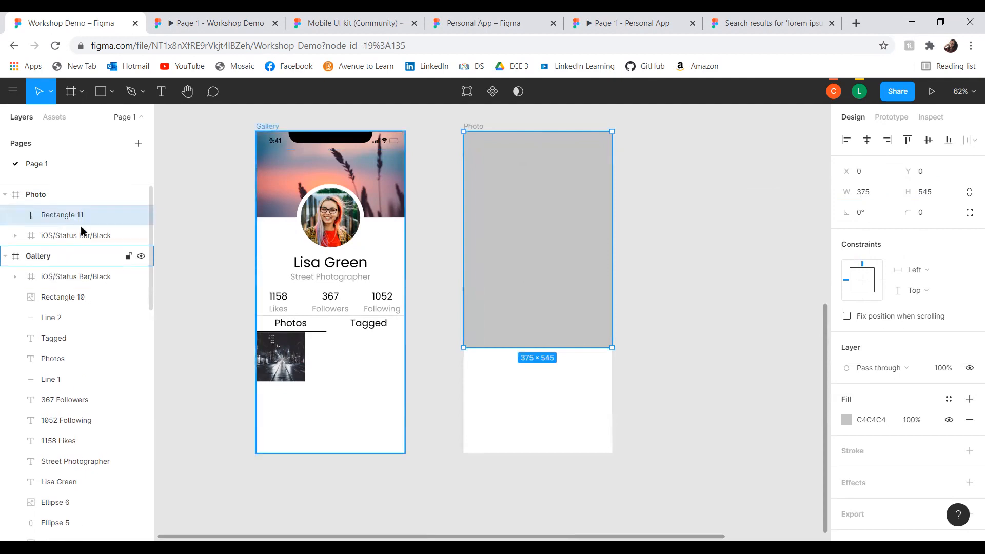
drag(82, 215, 78, 242)
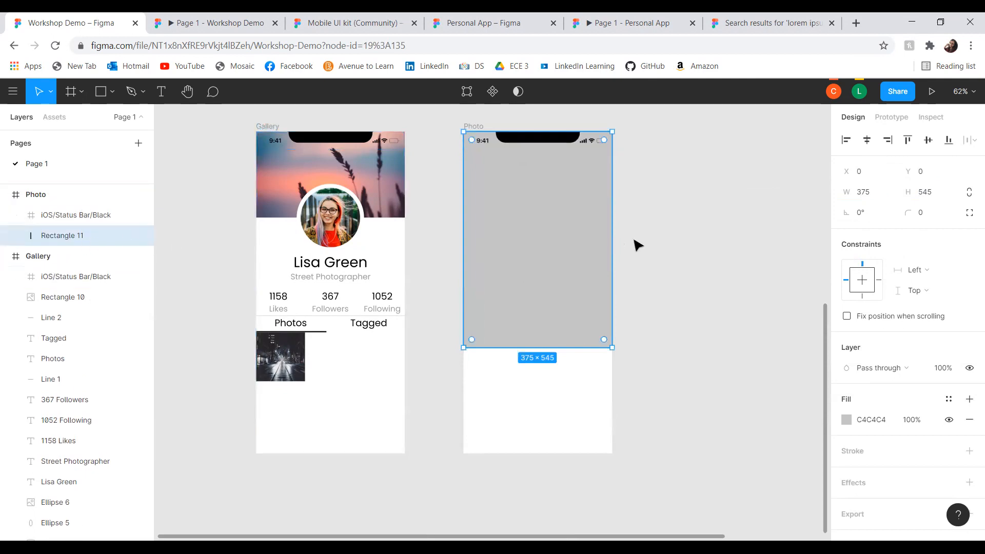
click(686, 227)
Fill the rectangle with the dark night street photo from an Unsplash plugin search for "street".
click(496, 238)
right_click(497, 237)
mouse_move(532, 422)
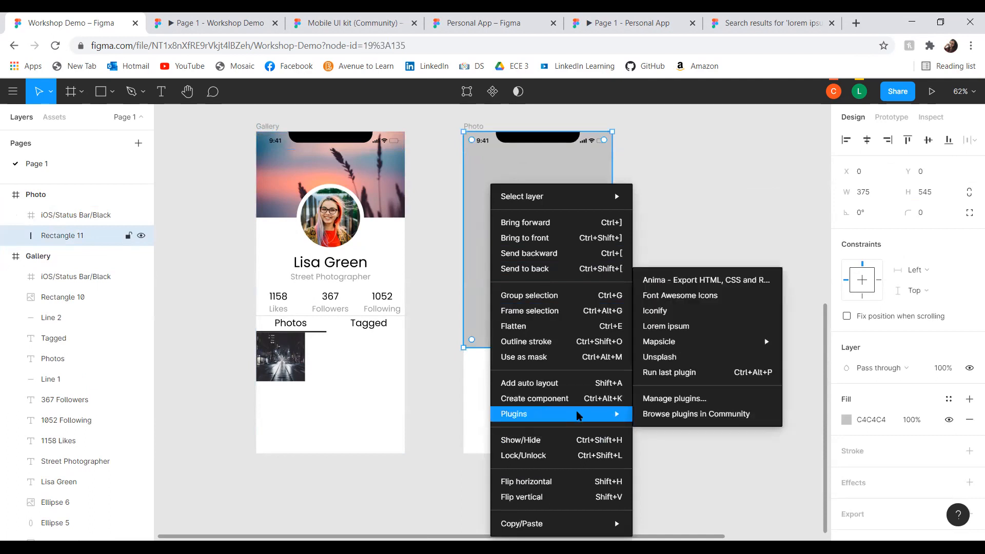
click(673, 357)
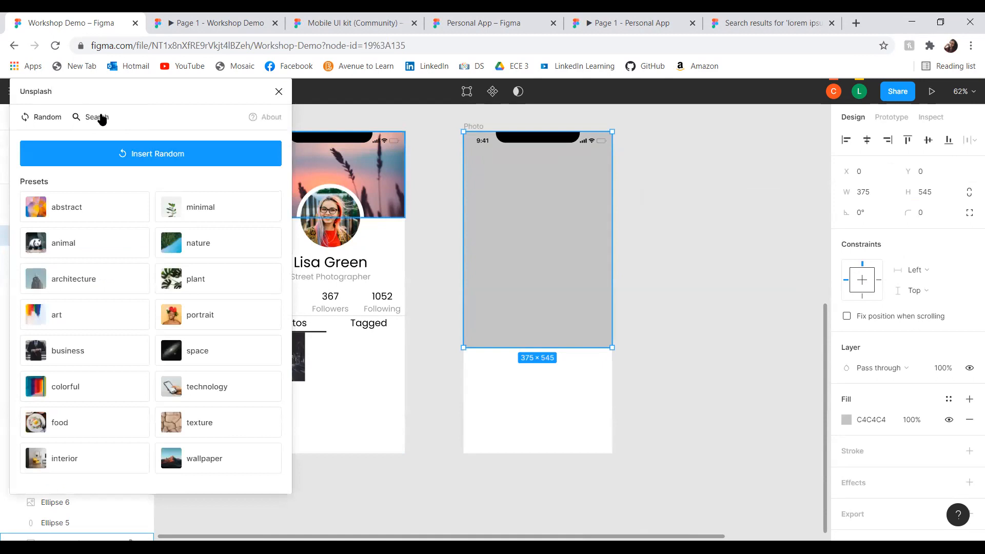
click(102, 119)
text(street)
key(Return)
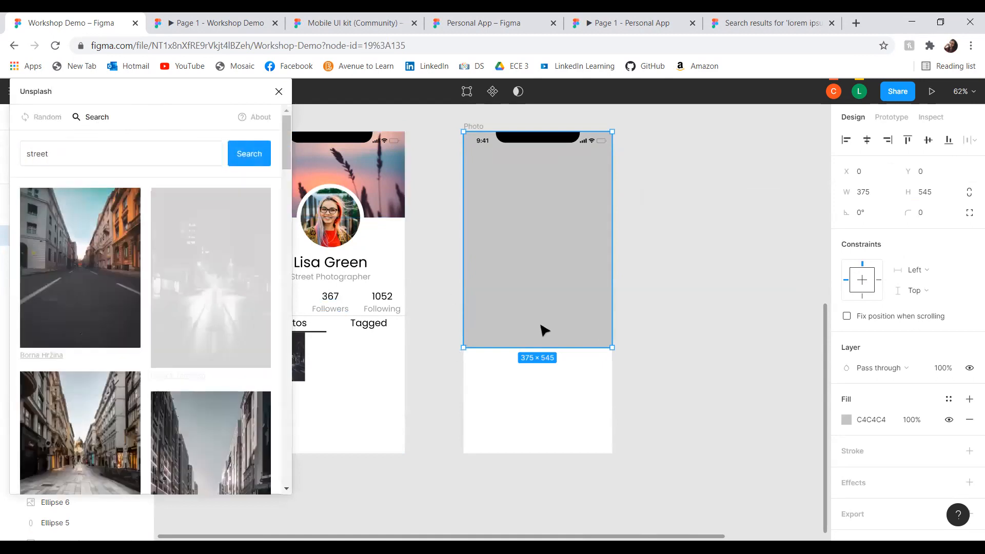
click(685, 269)
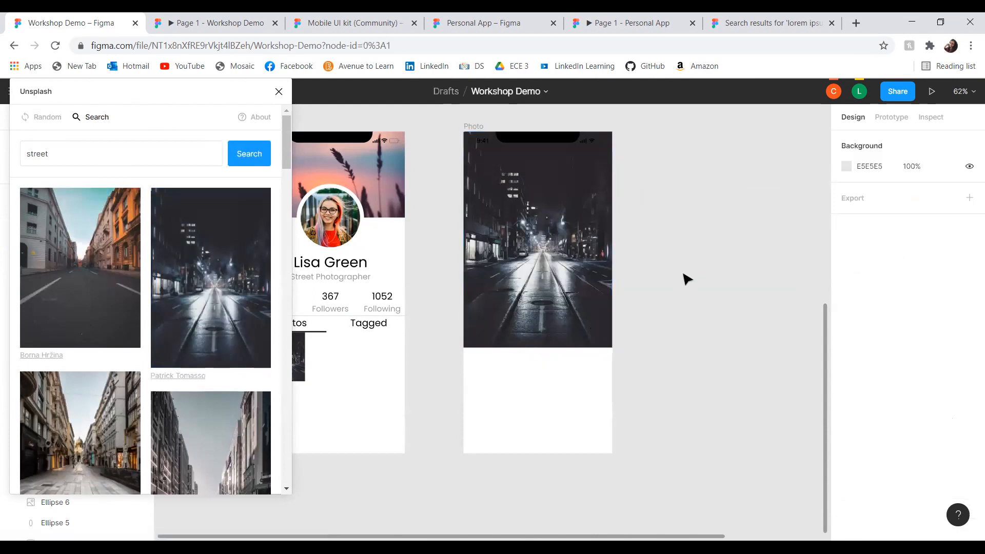
Close the Unsplash plugin and recolor the black elements of the Photo frame's status bar to white.
scroll(686, 272, up, 3)
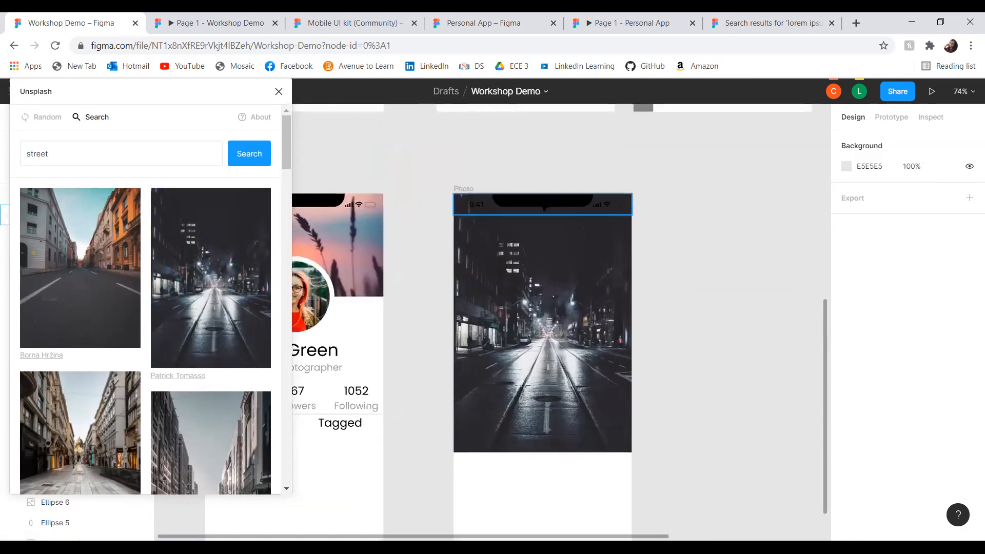
click(567, 204)
click(279, 92)
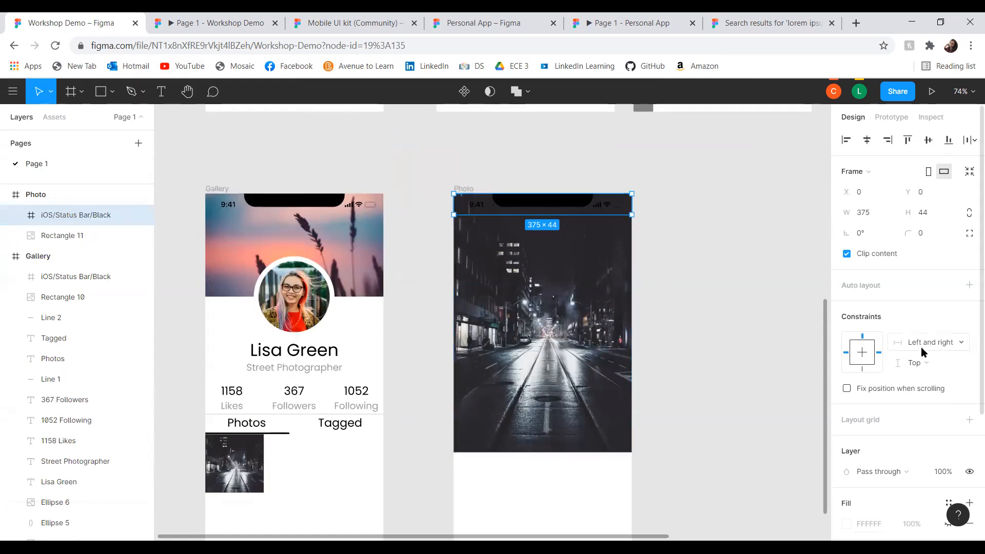
scroll(918, 347, down, 4)
click(847, 431)
drag(733, 339, 543, 213)
Set the fill of the notch in the Photo frame's status bar to black, 000000.
double_click(546, 199)
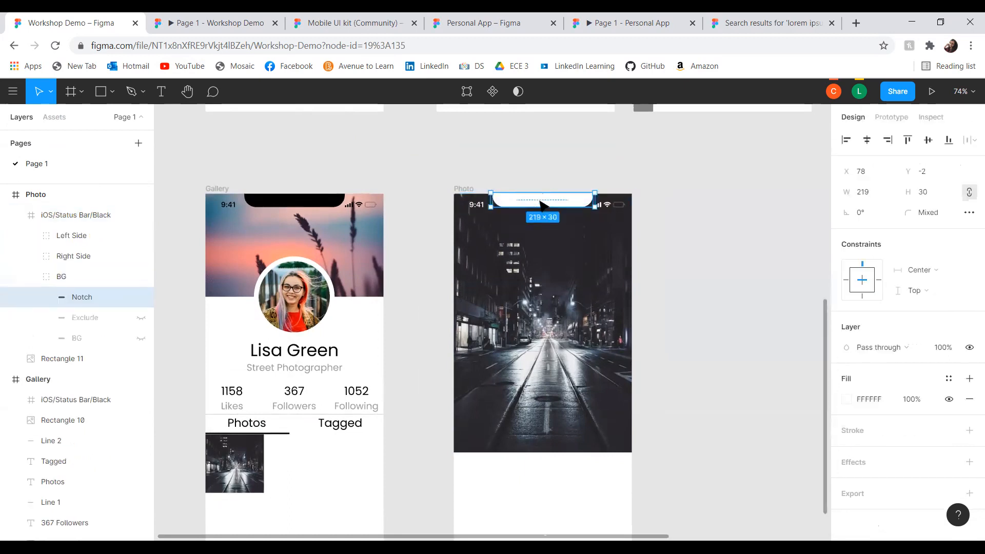
click(844, 399)
drag(722, 317, 616, 413)
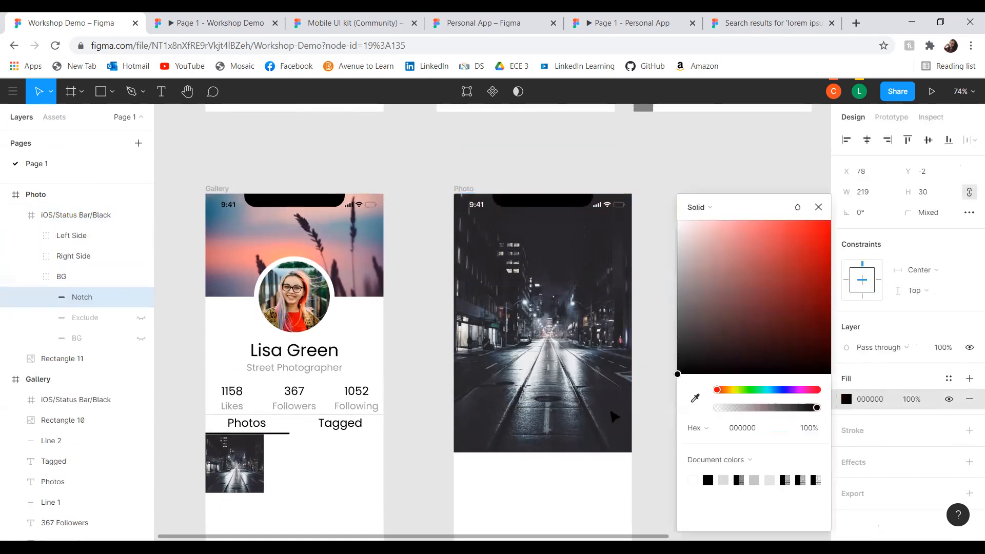
click(689, 160)
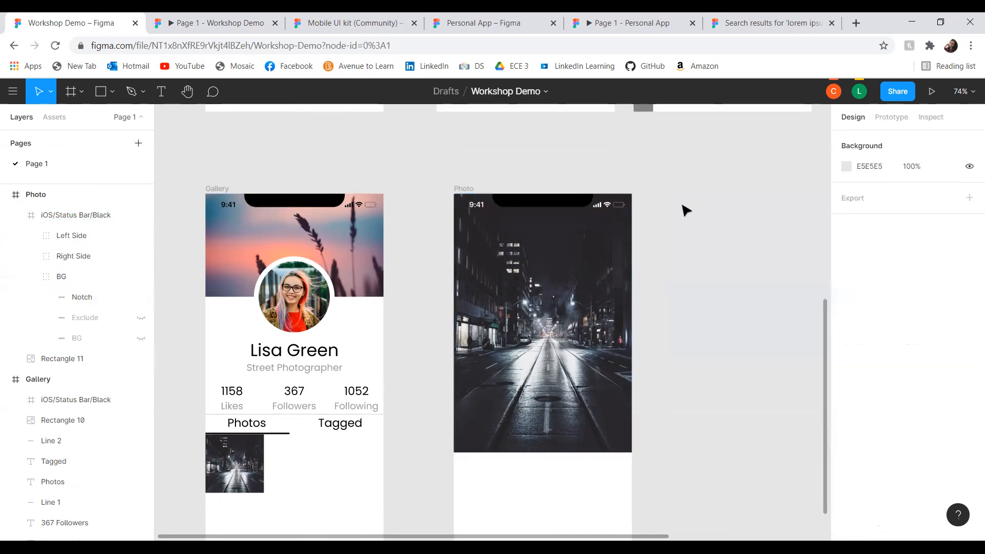
Open the Font Awesome Icons plugin, ready to enter an icon name.
scroll(699, 329, up, 3)
drag(713, 310, 739, 258)
scroll(744, 236, down, 1)
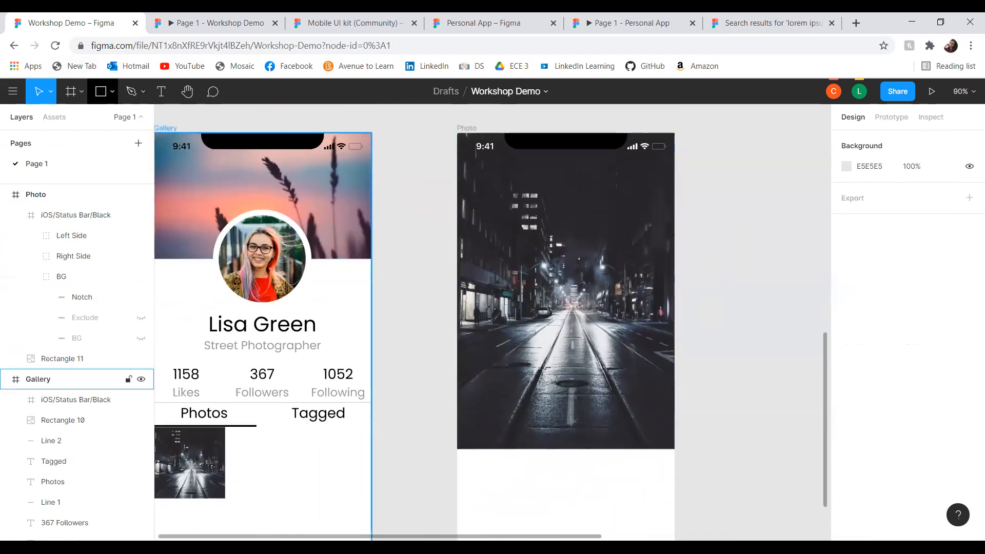
right_click(712, 237)
mouse_move(728, 275)
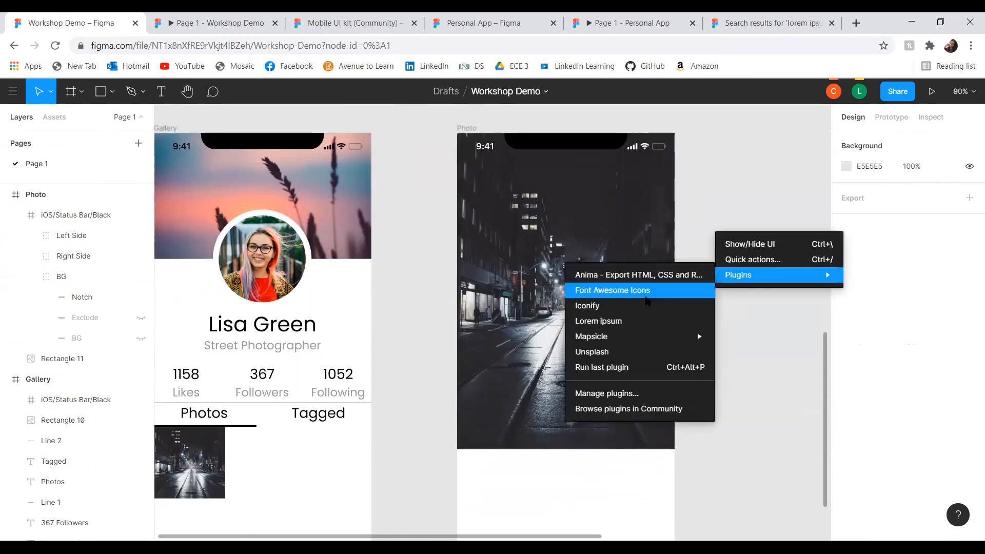
click(636, 301)
drag(75, 94, 318, 169)
click(316, 217)
Search the Font Awesome icons for "back" and clear the search term.
text(ab)
key(BackSpace)
key(BackSpace)
text(back)
key(BackSpace)
key(BackSpace)
key(BackSpace)
key(BackSpace)
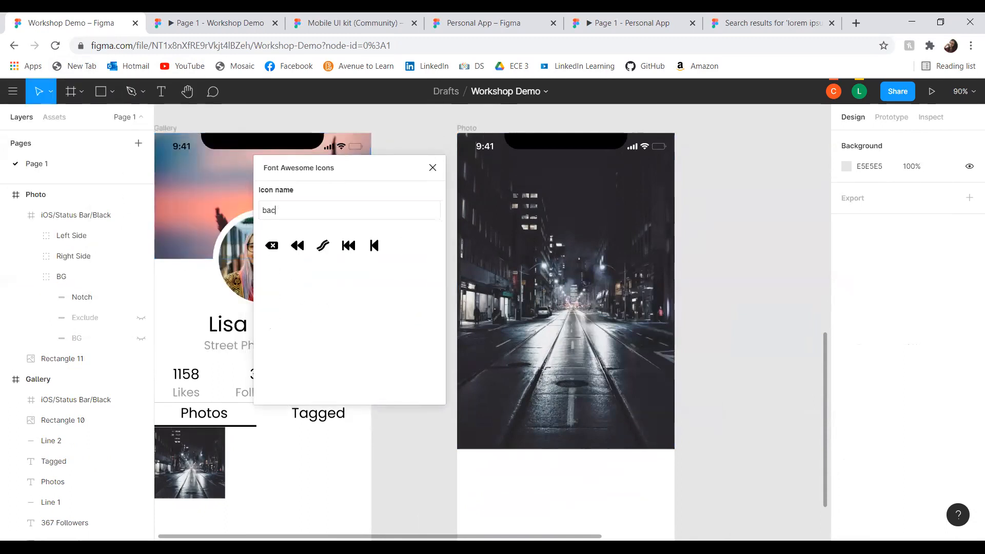
Insert the plain left arrow icon from a search for "arro" over the street photo and set its fill to FFFFFF.
text(arro)
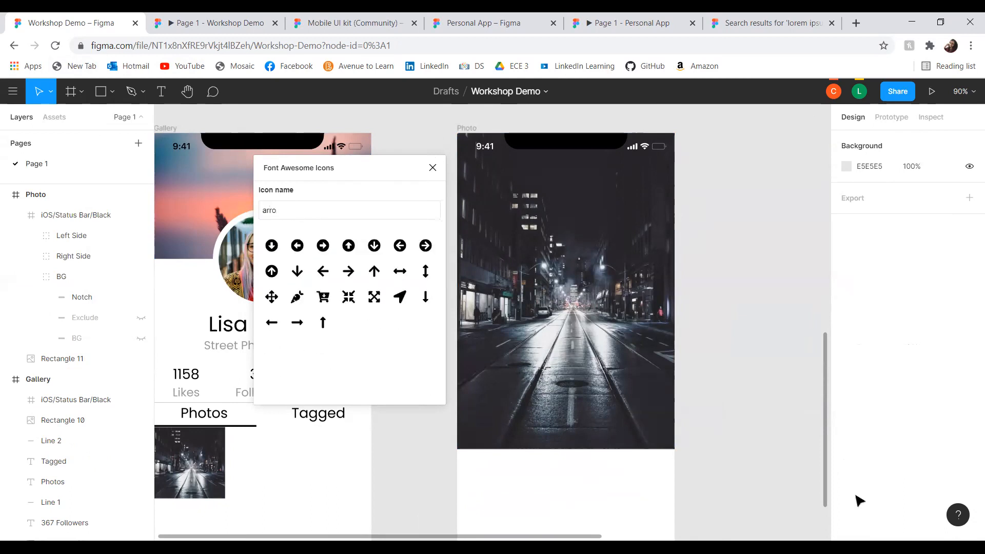
click(323, 271)
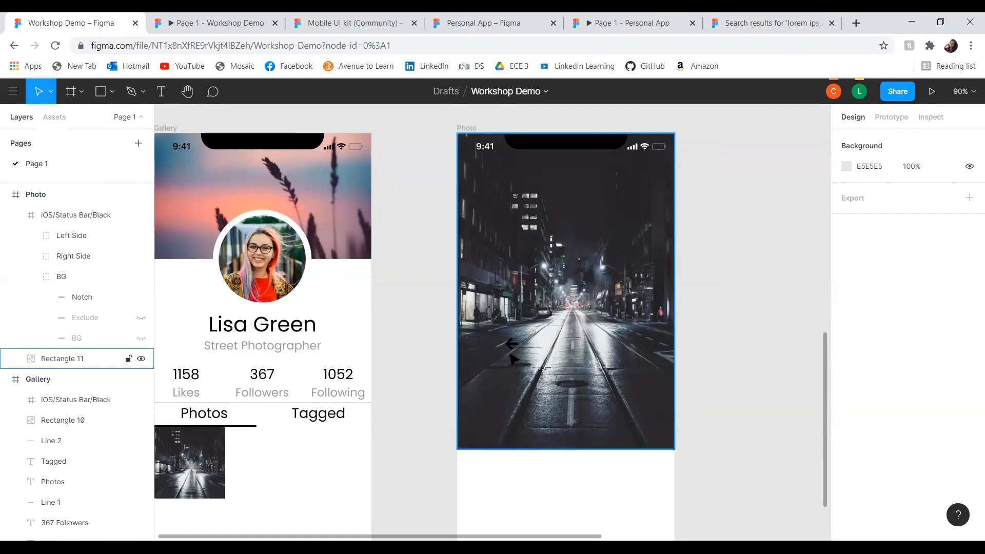
click(511, 345)
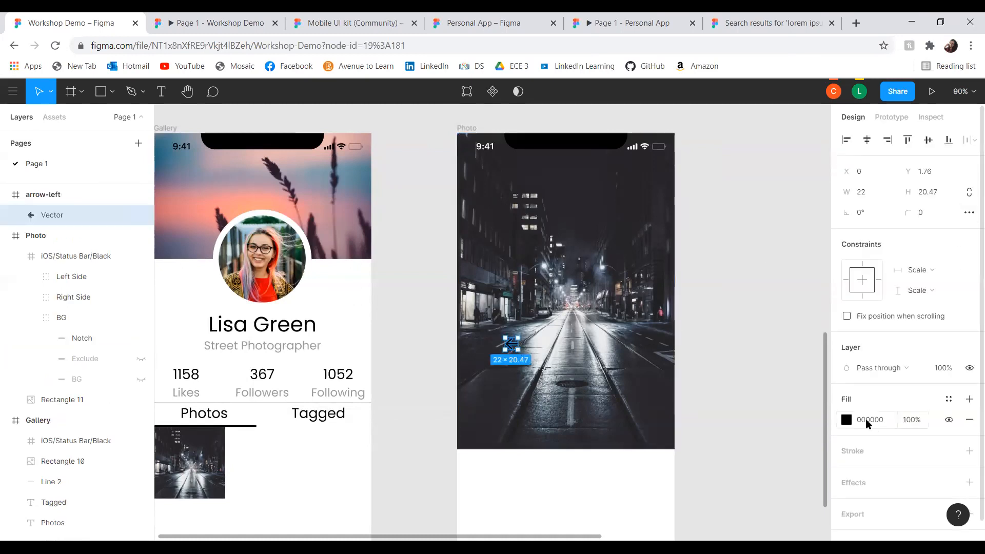
click(846, 420)
text(FFFFFF)
key(Return)
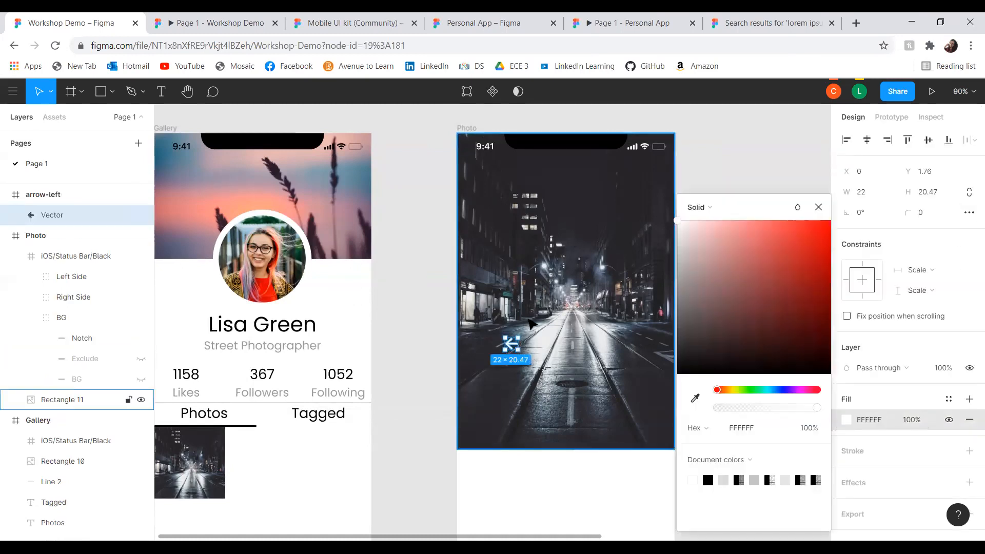
Move the white arrow icon to the upper left of the street photo, just below the status bar's time.
drag(516, 346, 484, 254)
scroll(473, 291, up, 2)
click(532, 213)
Search the Font Awesome icons for "heart" using the plugin's suggested icon names.
scroll(754, 351, down, 3)
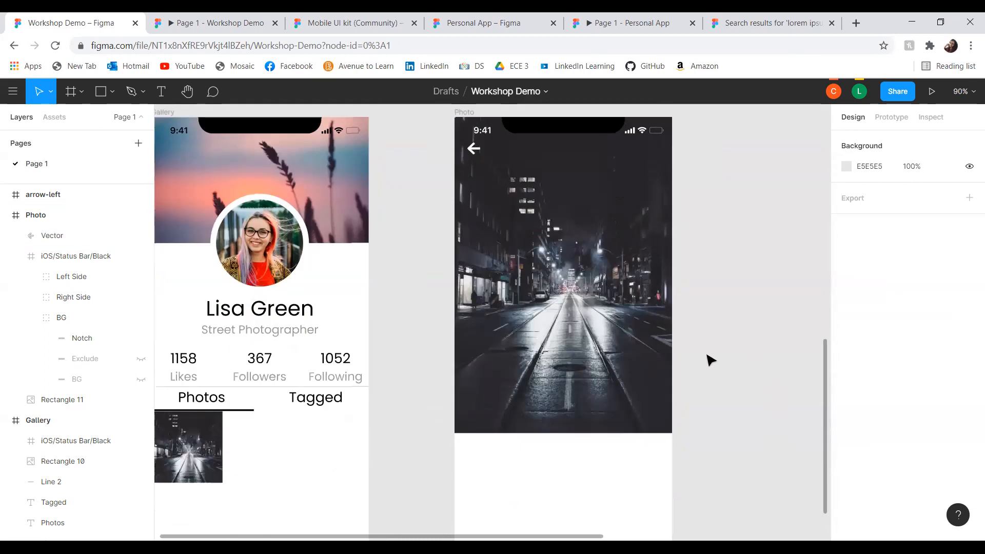
scroll(714, 314, down, 3)
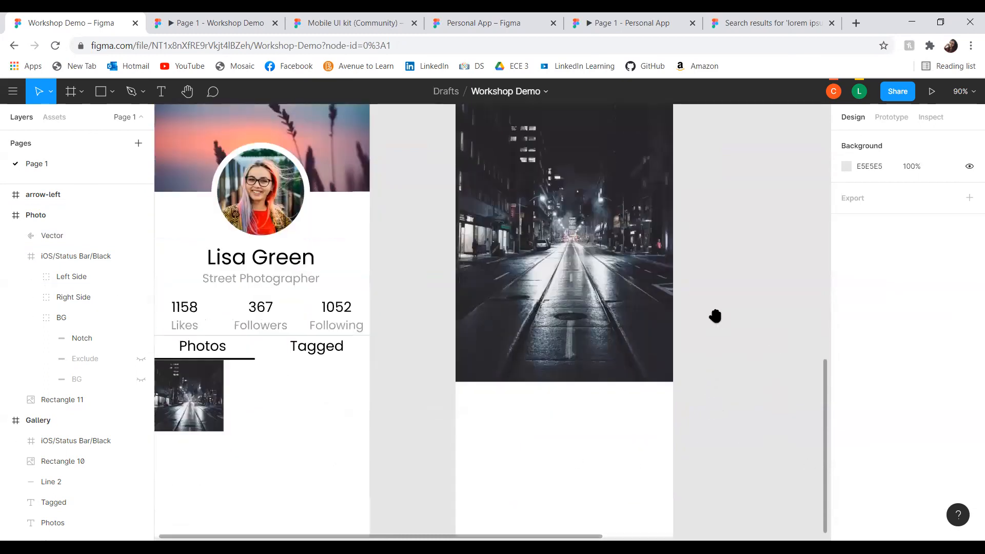
scroll(725, 329, down, 3)
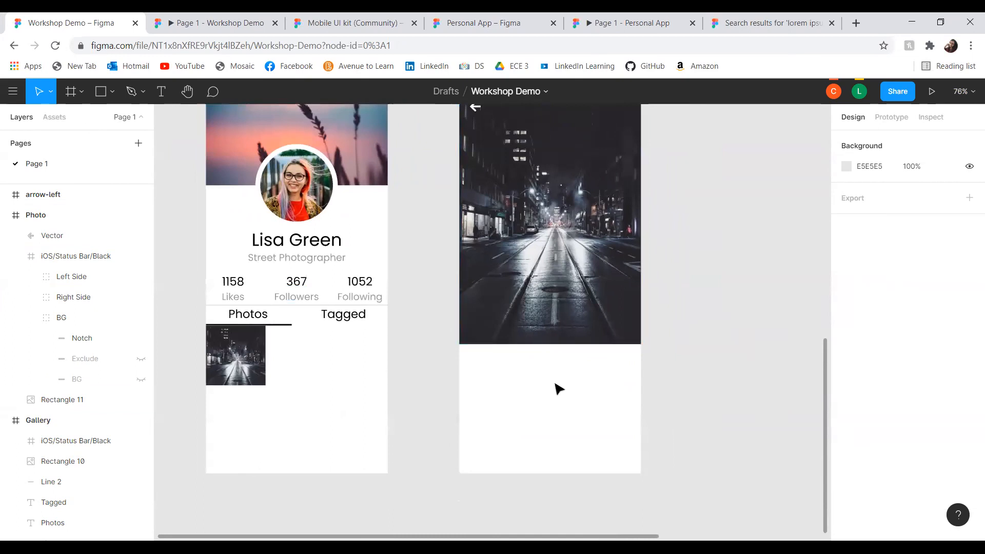
right_click(679, 321)
mouse_move(691, 353)
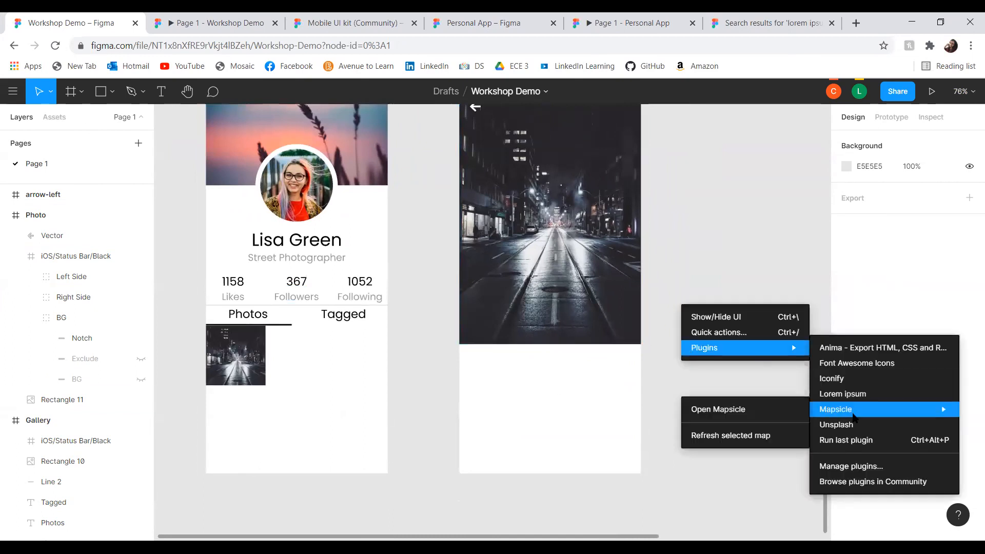
click(808, 366)
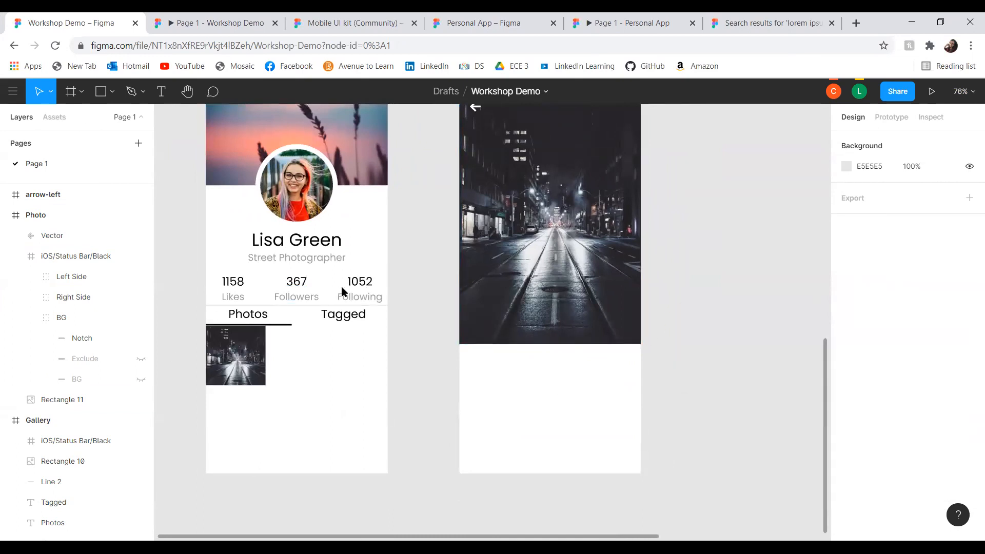
click(341, 210)
click(418, 326)
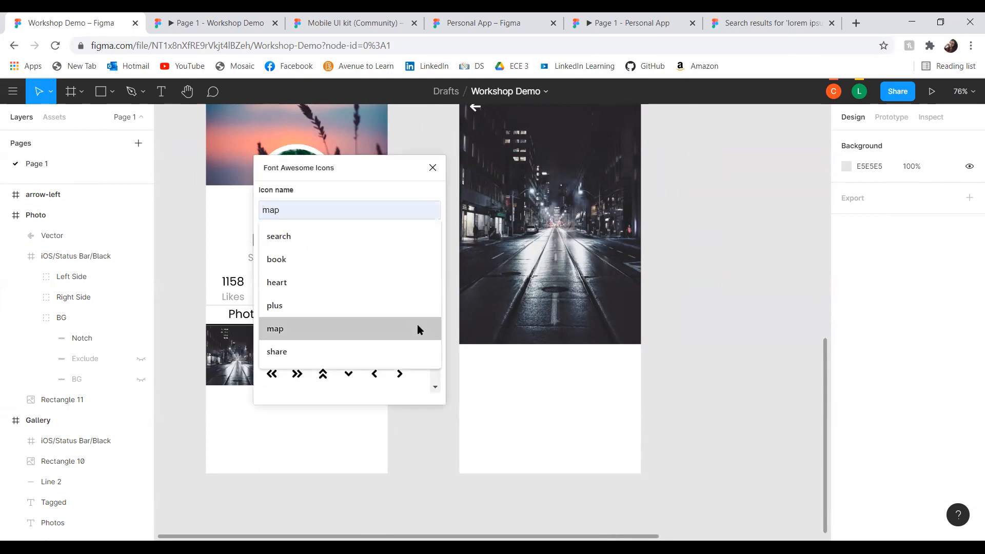
click(393, 282)
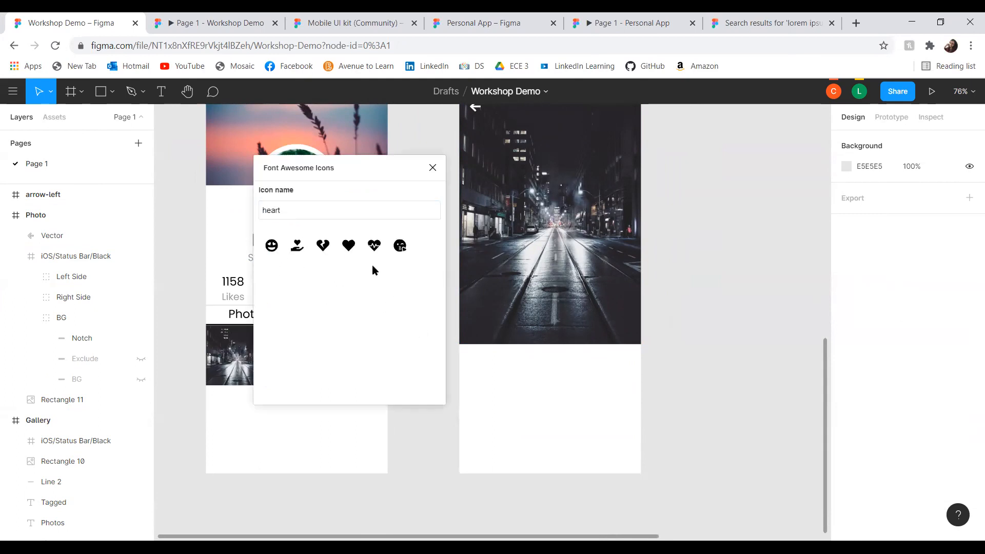
Insert the solid heart icon just below the street photo's lower-left corner and resize it to 36 × 30.
click(350, 240)
drag(510, 341, 476, 360)
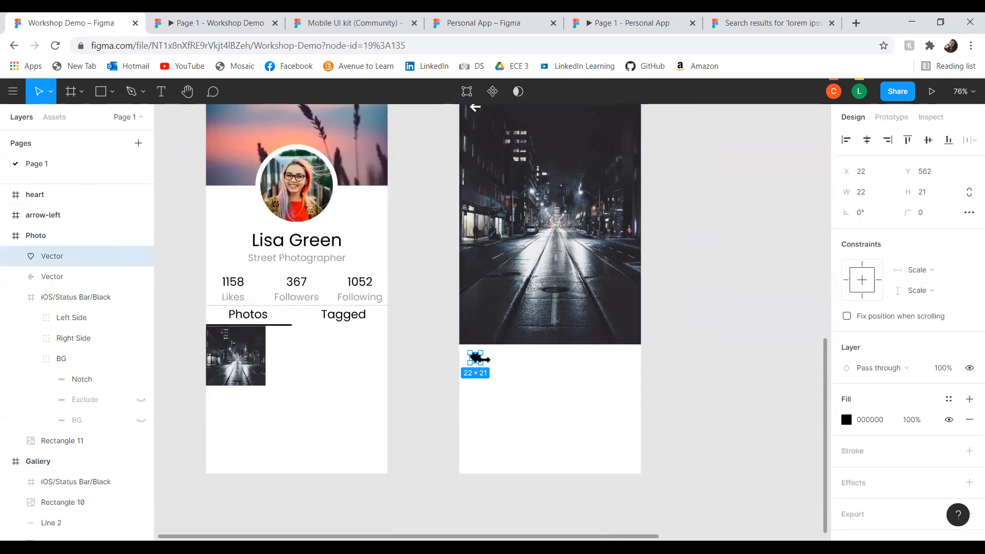
drag(485, 366, 487, 367)
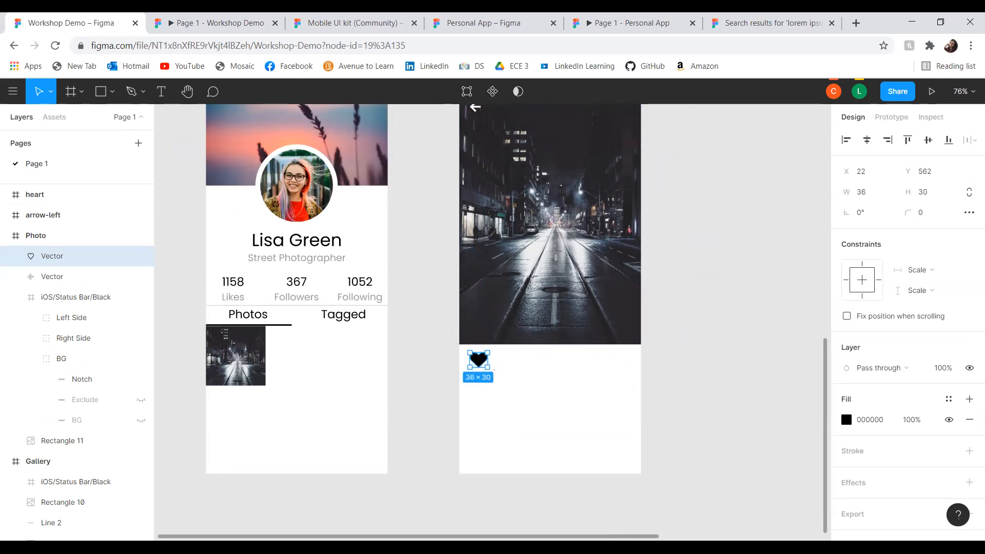
Set the heart icon's fill to pure red, FF0000.
click(845, 414)
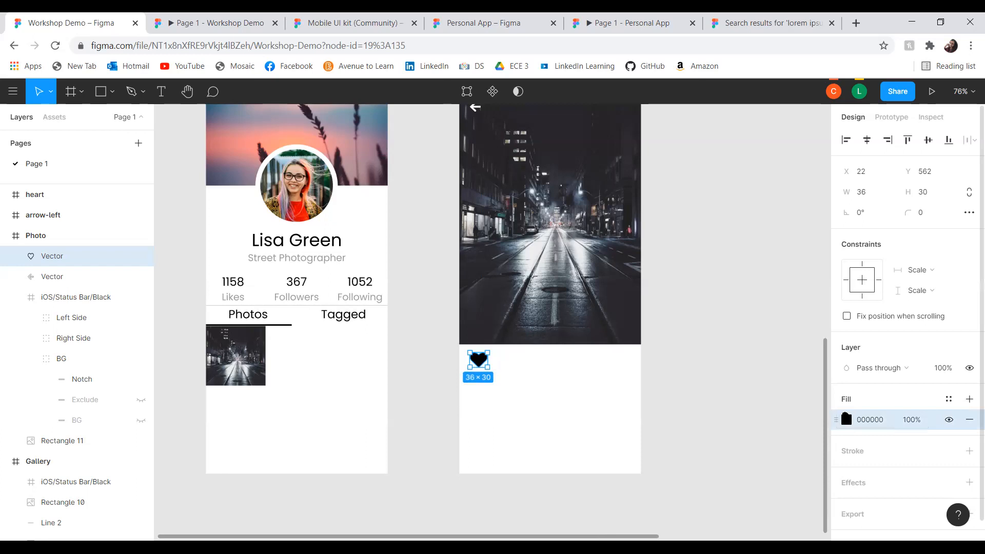
click(806, 449)
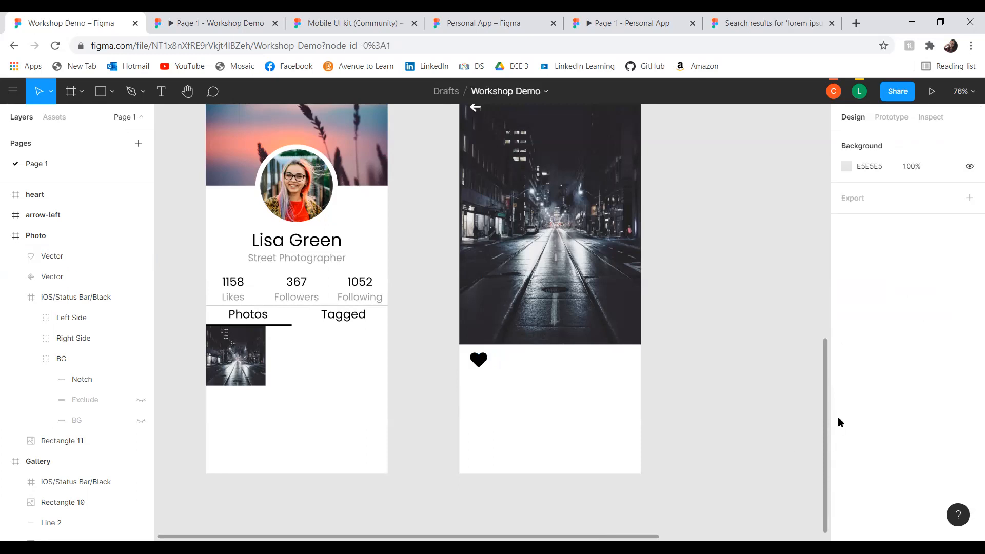
click(482, 363)
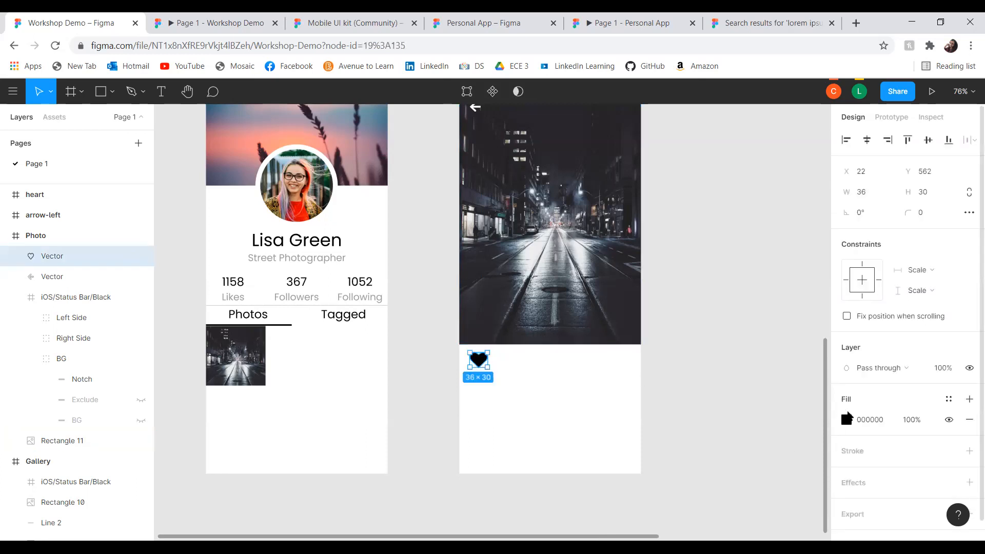
click(848, 421)
click(830, 221)
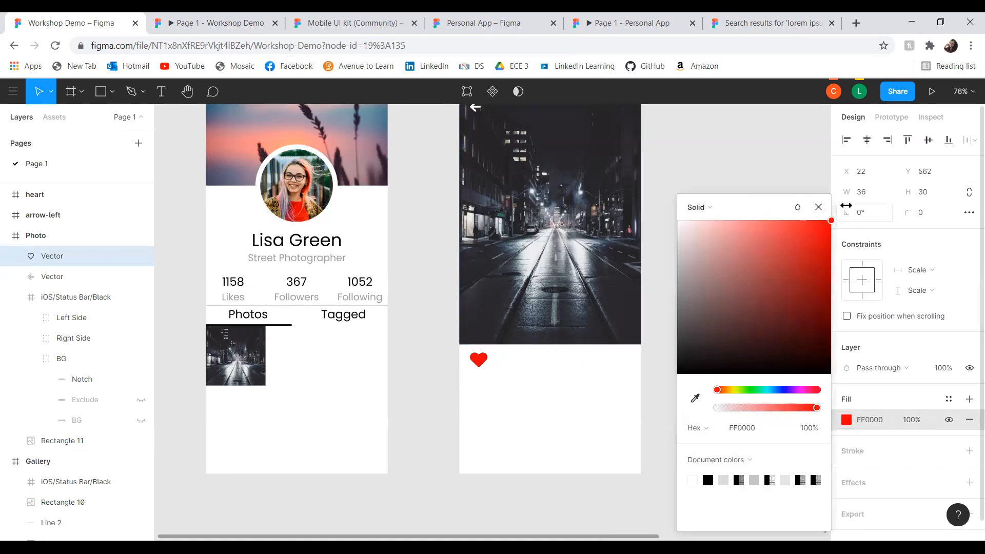
Nudge the red heart left and slightly up, closer to the street photo's lower-left corner.
key(Left)
key(Left)
key(Left)
key(Left)
key(Left)
key(Left)
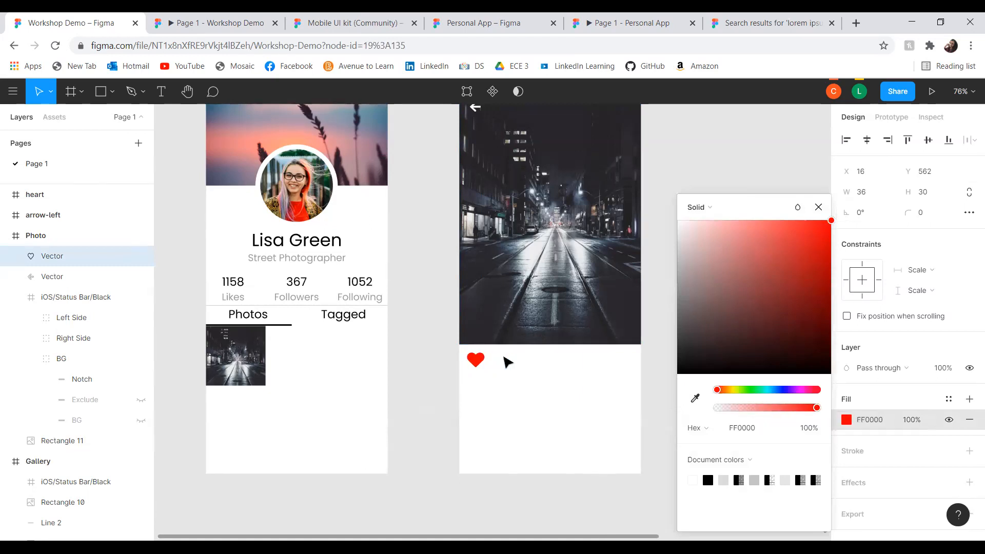
key(Left)
key(Left)
key(Left)
key(Up)
key(Up)
key(Up)
click(697, 153)
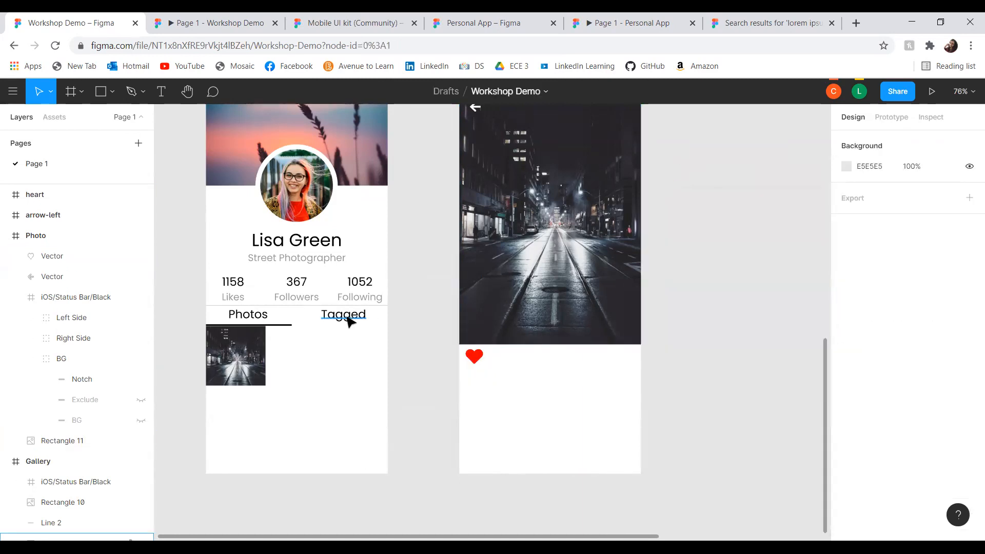
Insert the plain solid comment bubble from a Font Awesome search for "commen" beside the heart, sized 36 × 30.
right_click(411, 324)
mouse_move(445, 364)
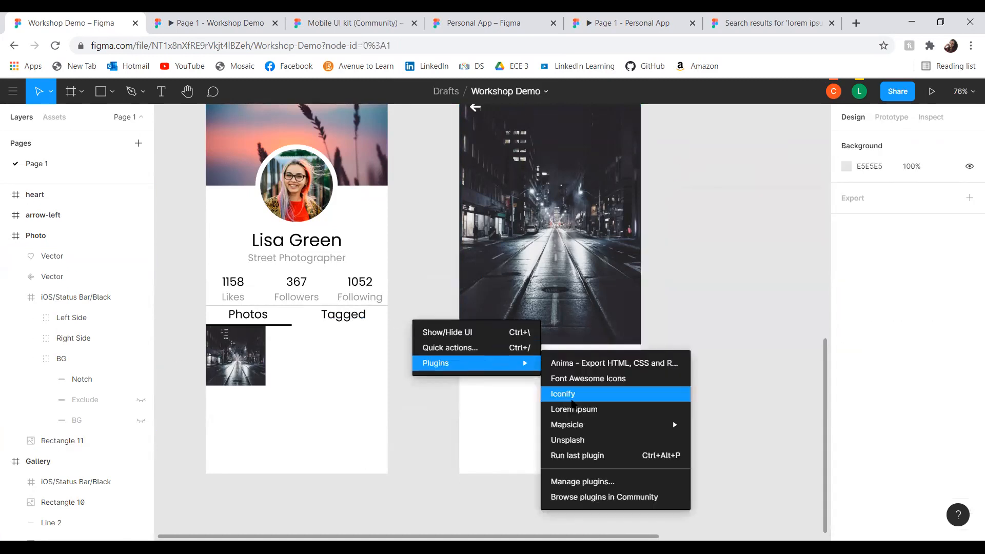
click(575, 379)
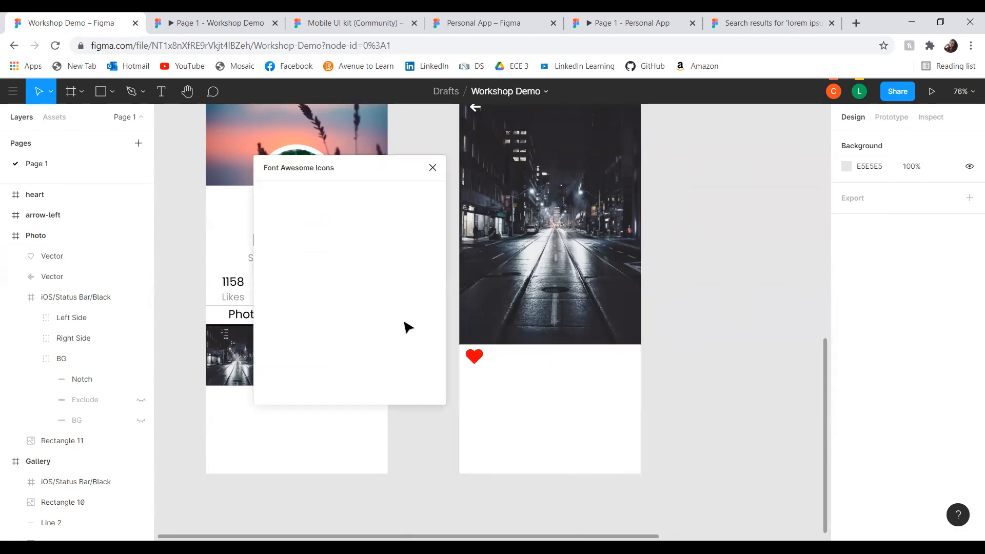
click(310, 208)
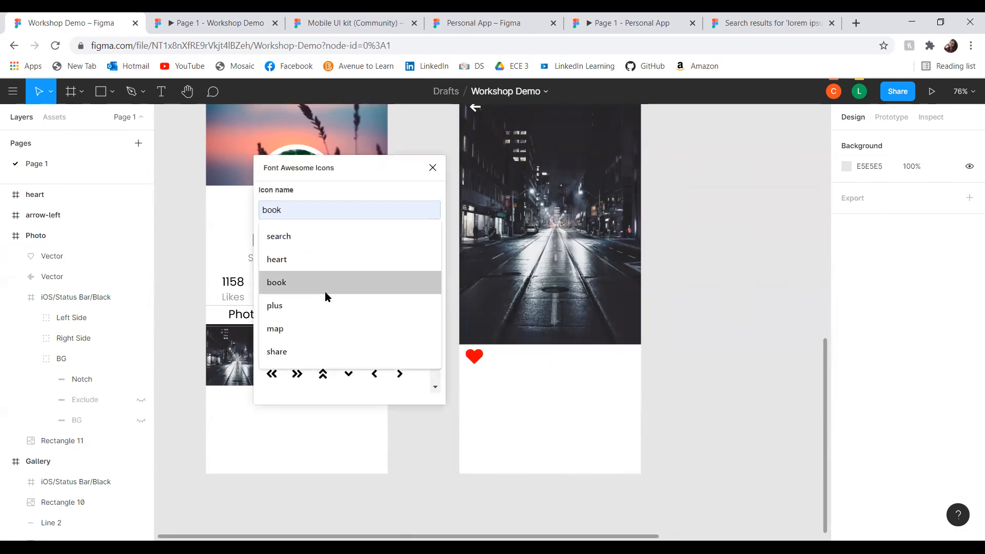
text(commen)
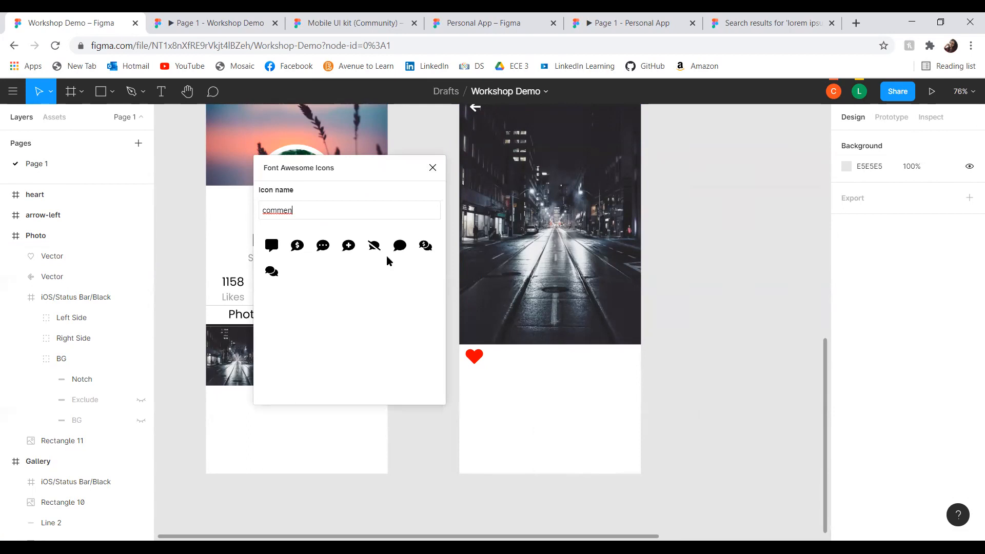
click(396, 246)
mouse_move(509, 338)
mouse_down()
mouse_move(504, 360)
mouse_move(515, 346)
mouse_up()
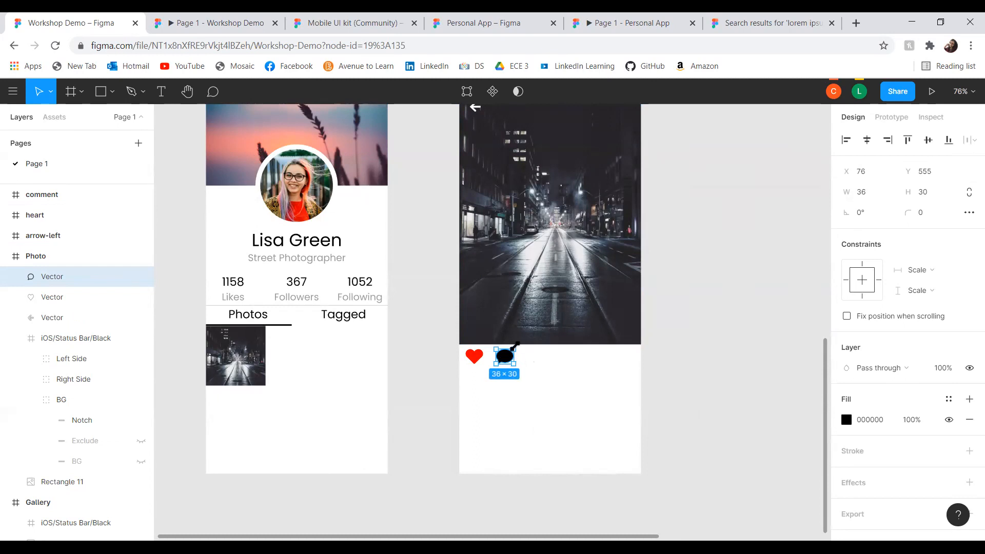
Widen the comment bubble to 39 × 30 and move it closer to the heart, at X 67, Y 555.
mouse_move(515, 348)
mouse_down()
mouse_move(524, 352)
mouse_move(519, 341)
mouse_move(517, 356)
mouse_up()
drag(492, 369, 492, 365)
click(667, 386)
click(505, 356)
drag(504, 356, 503, 356)
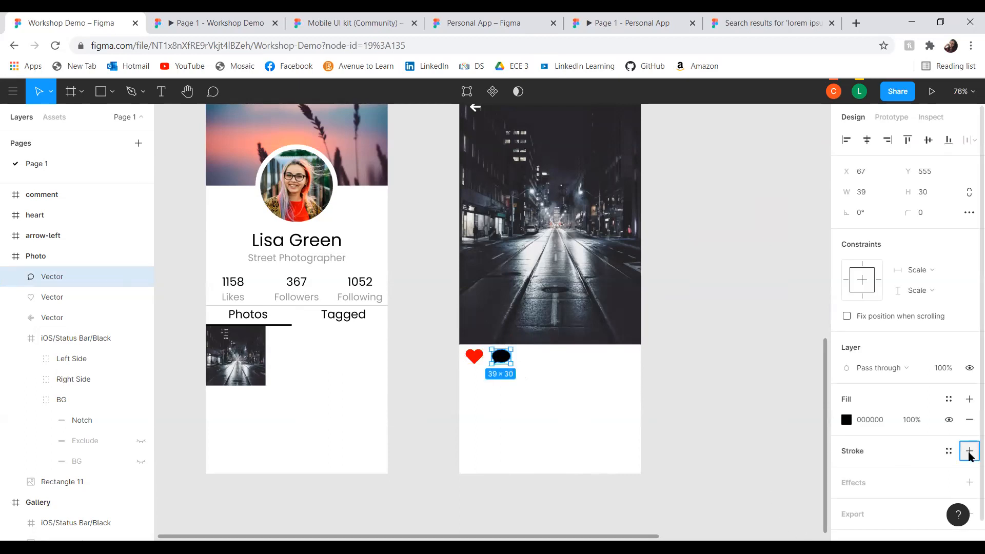
Add a black 000000 inside stroke of width 1 to the comment bubble.
click(965, 453)
click(838, 422)
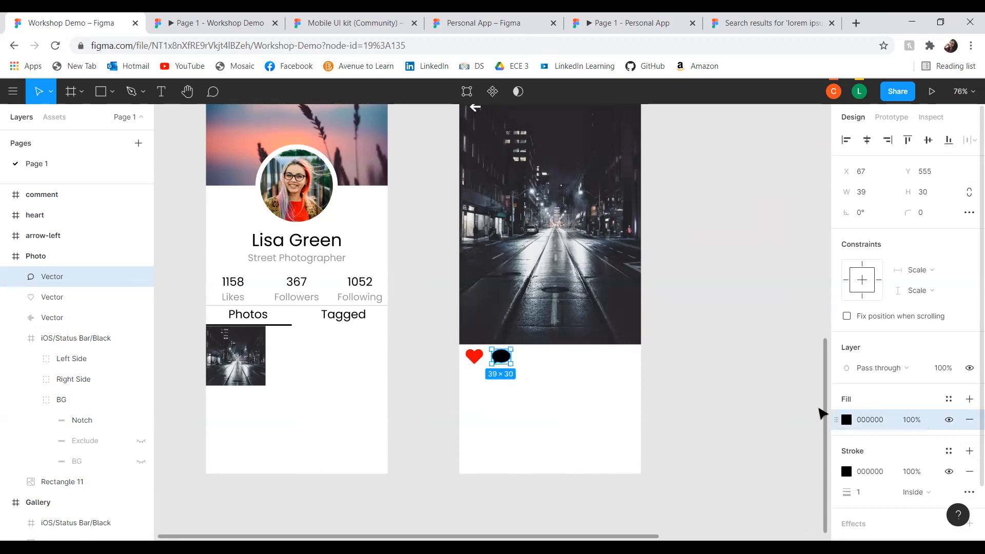
click(770, 401)
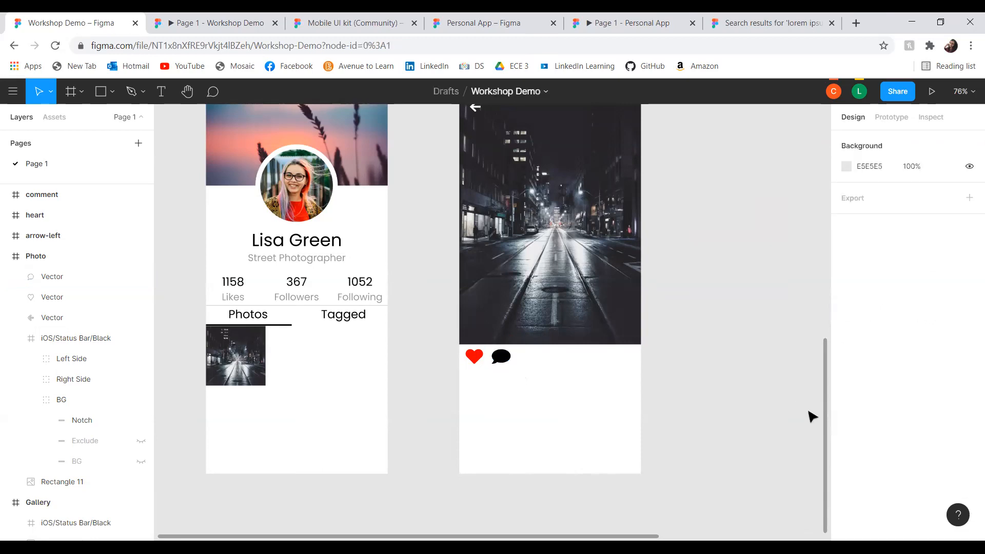
Change the comment bubble's fill to white so that it becomes an outlined icon.
click(501, 357)
click(852, 419)
click(847, 420)
drag(679, 295, 617, 174)
click(671, 150)
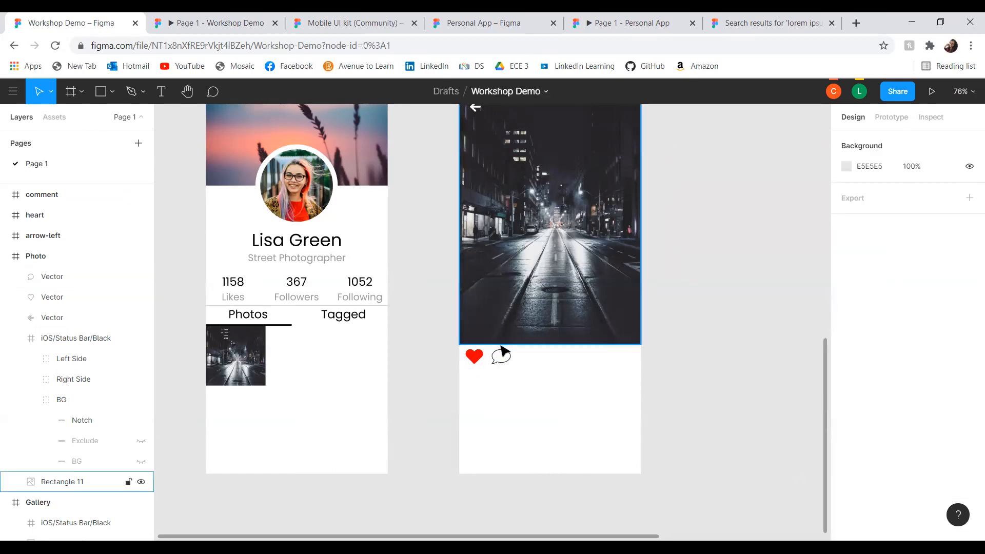
click(502, 359)
click(678, 353)
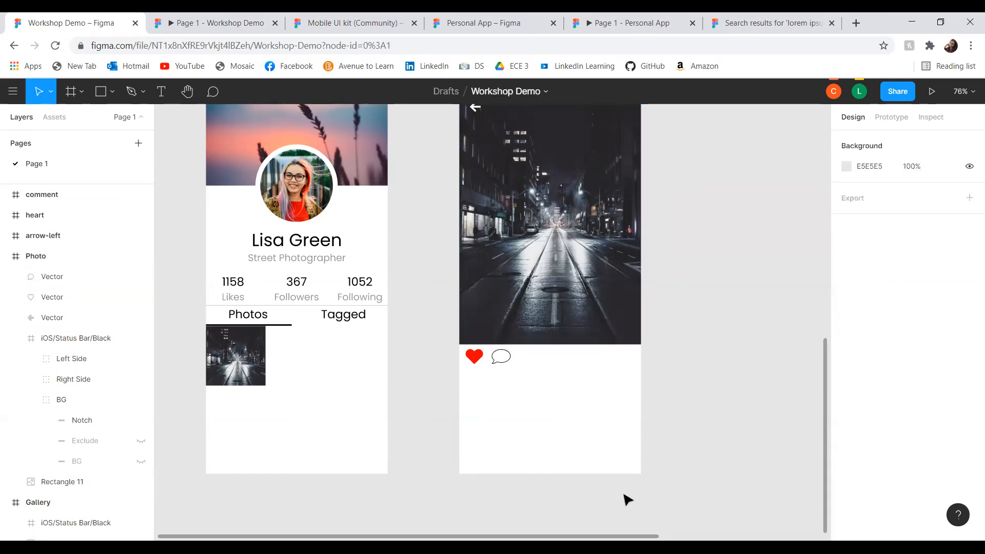
Switch to the Personal App file and examine the icon row and comments on its finished Photo screen.
right_click(693, 291)
mouse_move(712, 338)
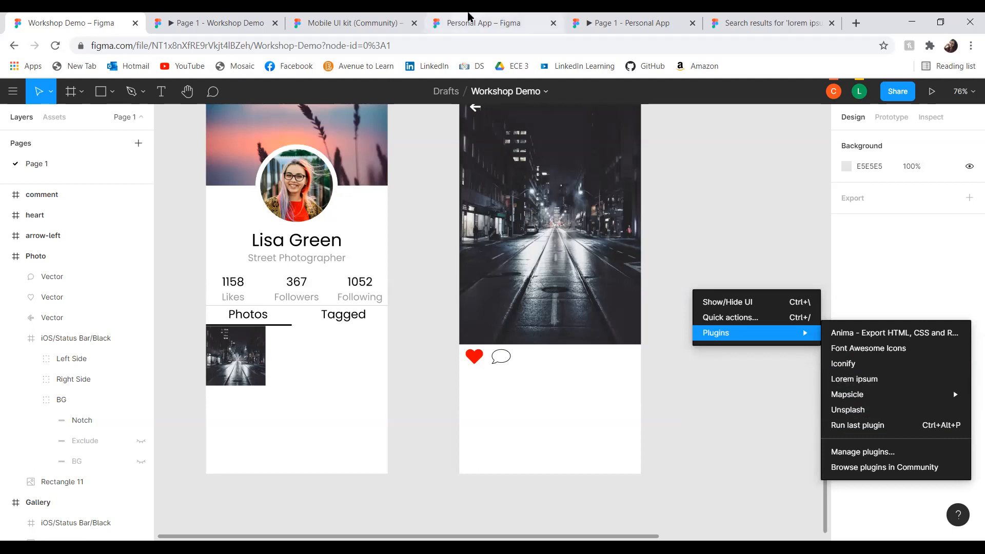
click(383, 19)
click(493, 19)
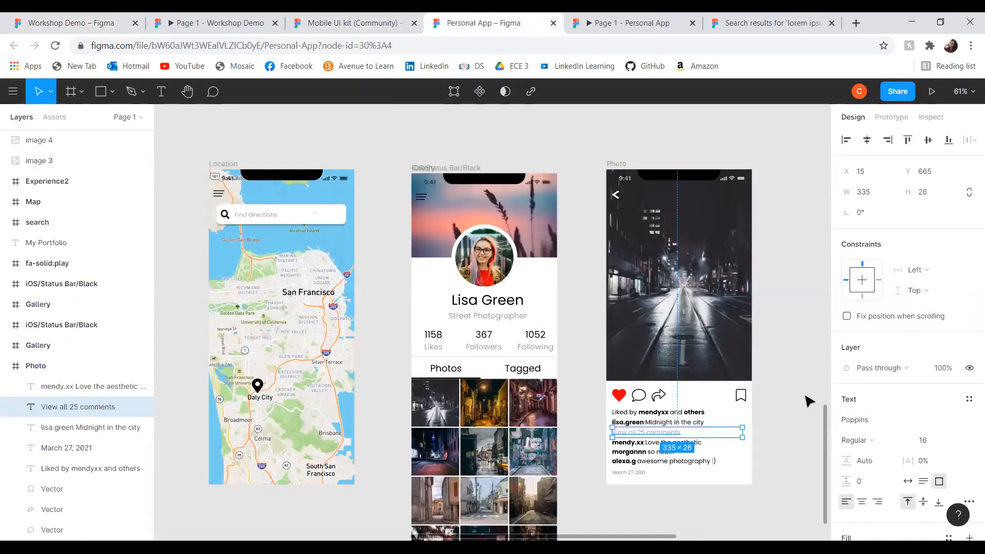
click(810, 401)
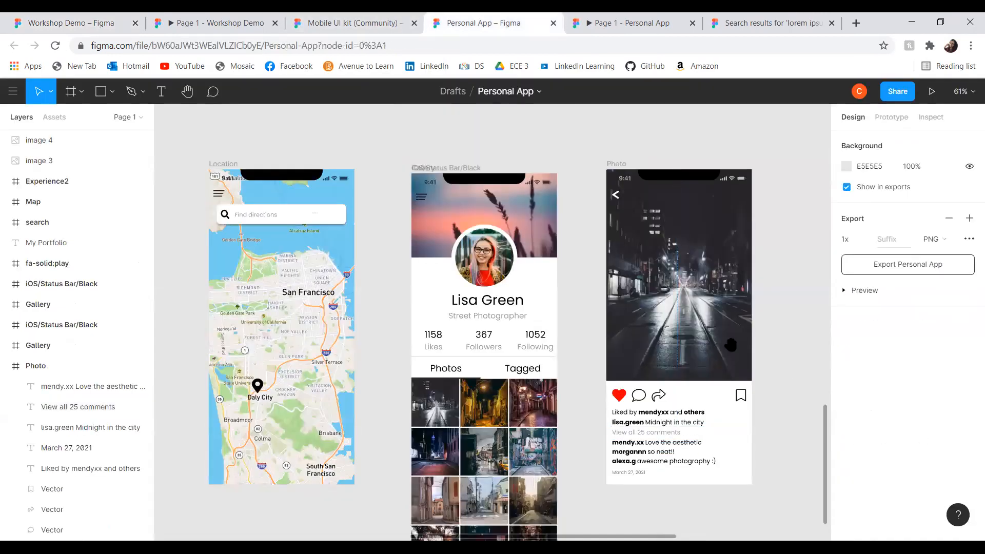
scroll(732, 347, right, 2)
scroll(732, 348, down, 1)
scroll(734, 347, right, 1)
scroll(725, 316, up, 3)
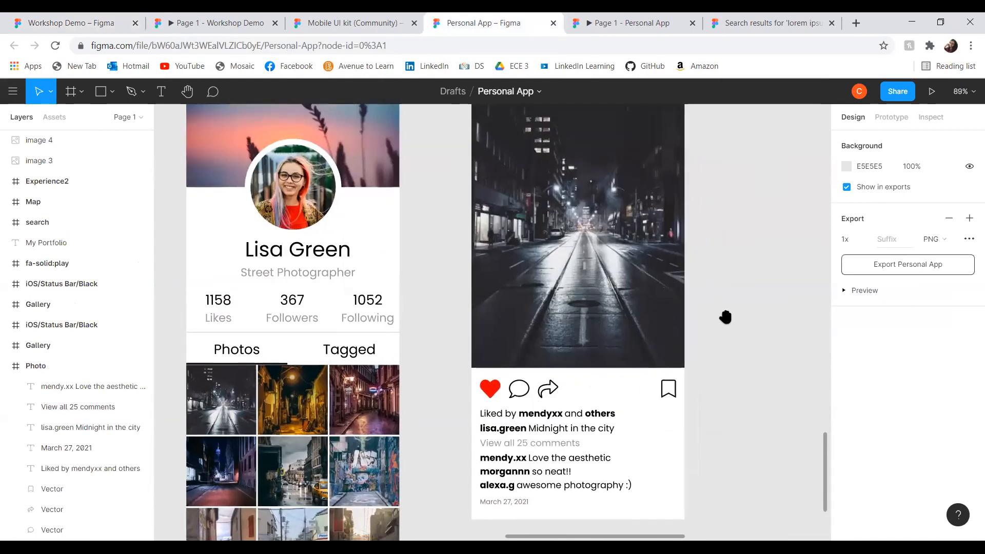
scroll(732, 318, down, 1)
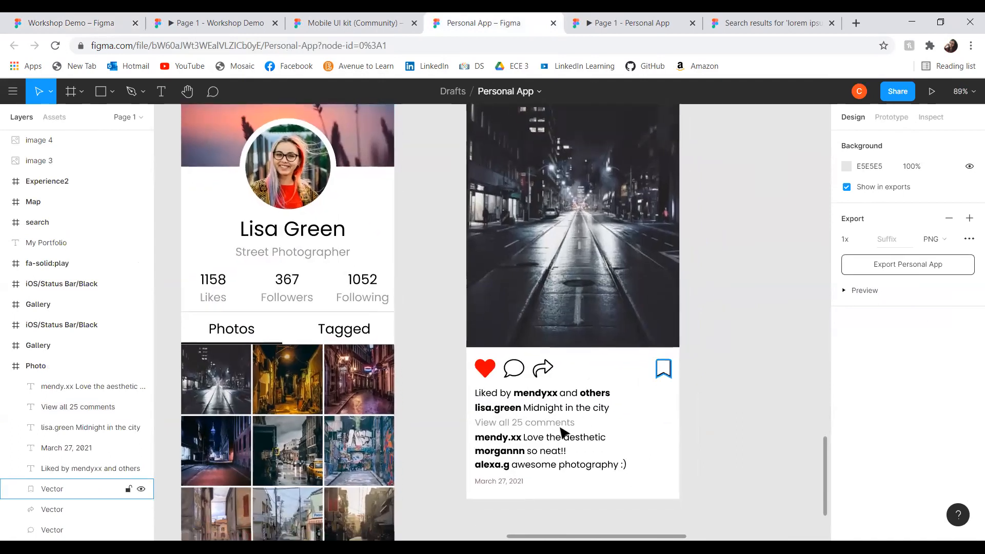
Examine the size, fill and stroke of the heart, comment, share and bookmark icons on the reference Photo screen.
click(487, 377)
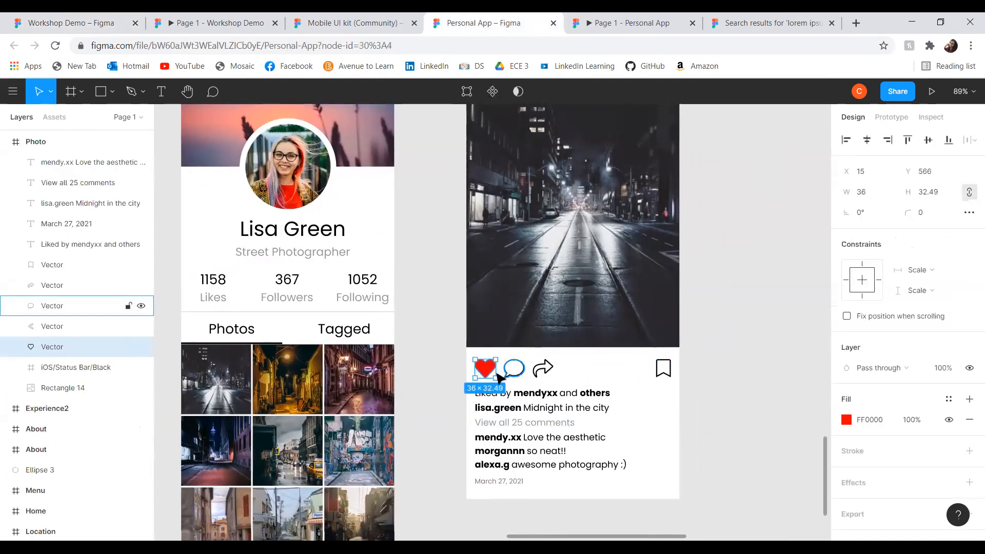
click(524, 375)
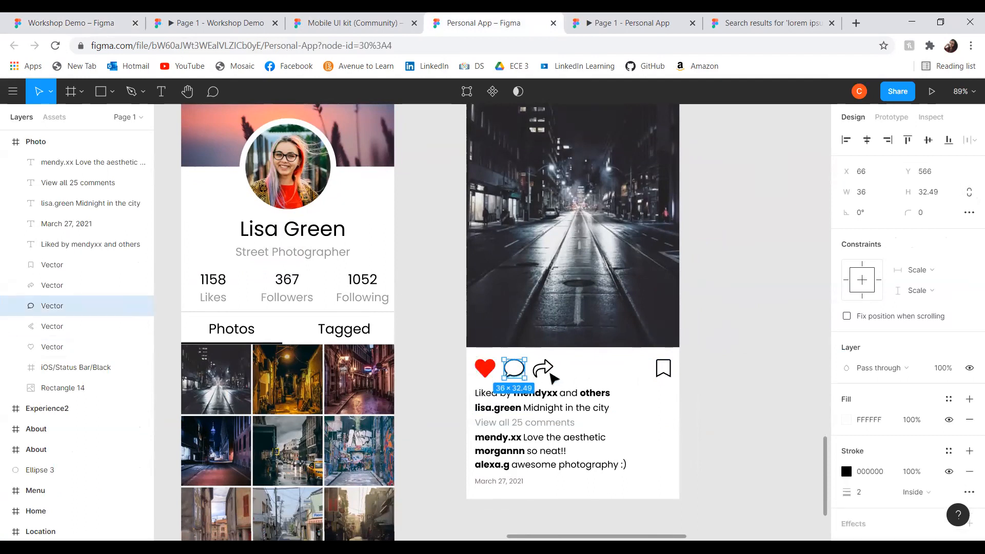
click(545, 370)
click(663, 368)
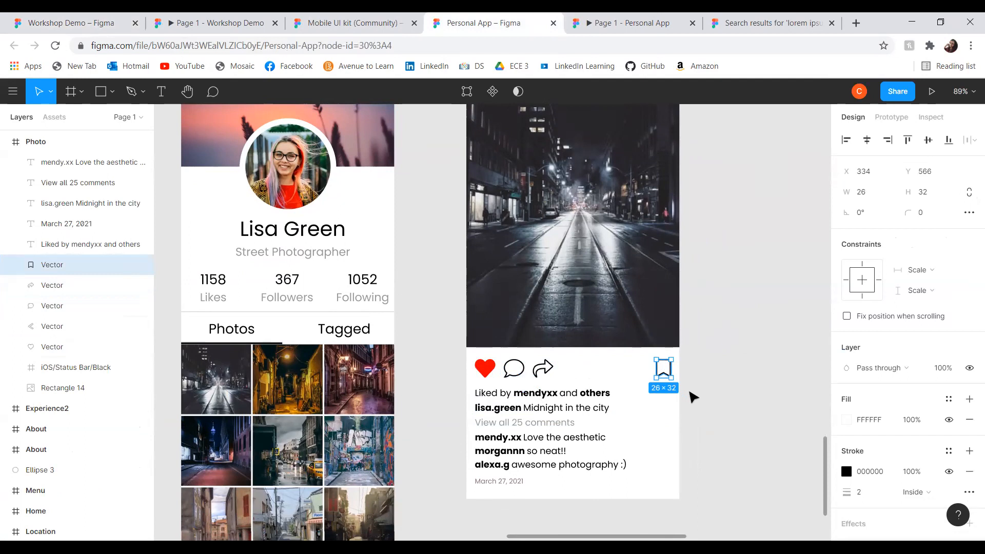
scroll(732, 315, down, 5)
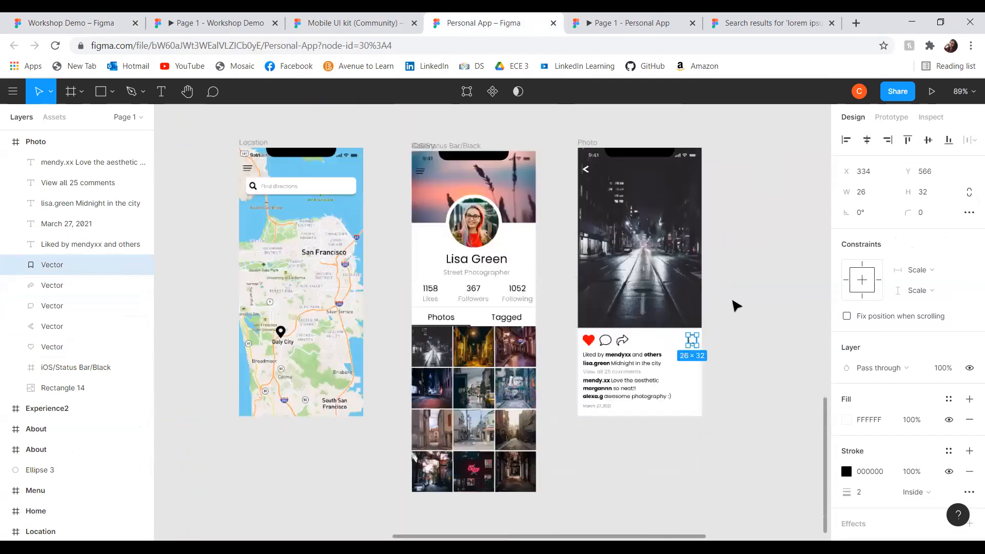
drag(683, 297, 667, 298)
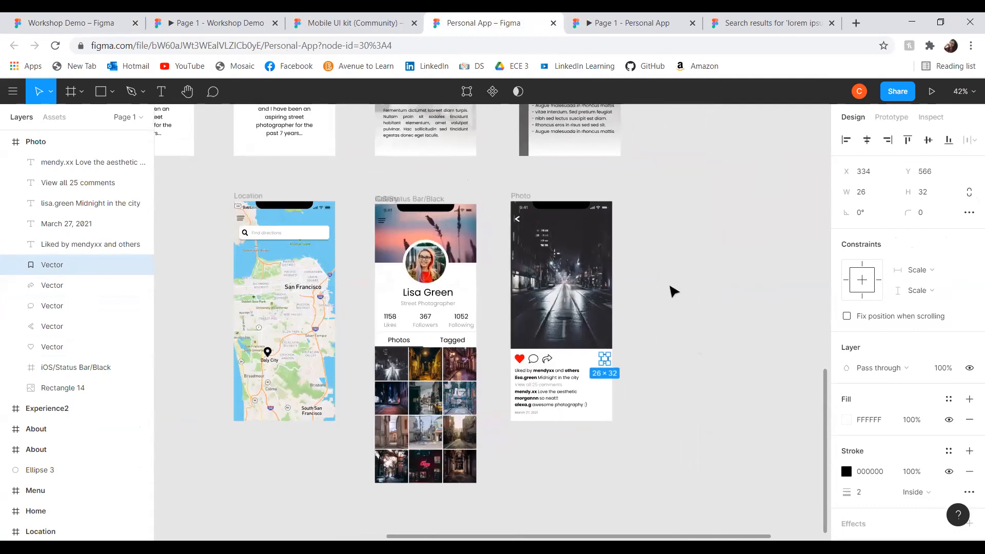
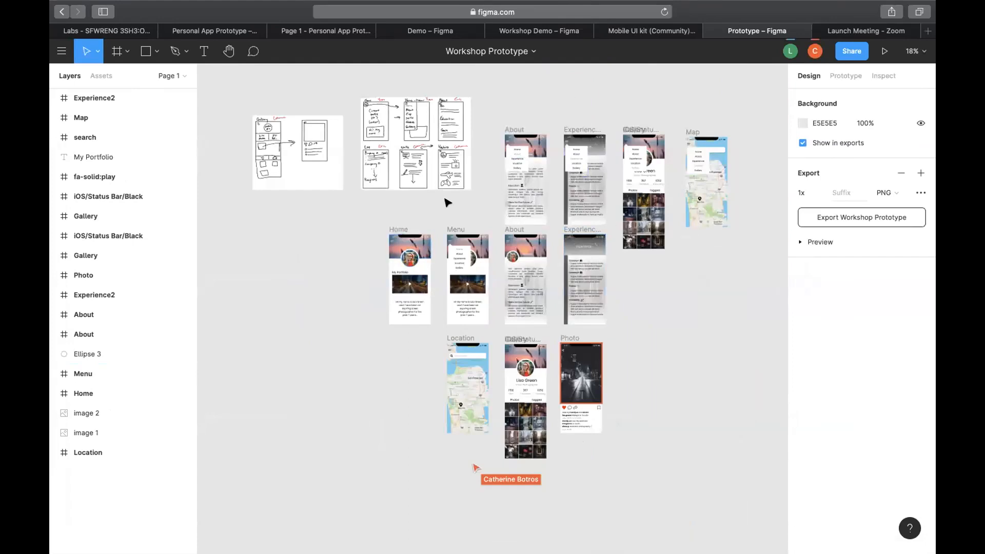
Look over the sketches and the Home, Menu, About, Experience, Location, Gallery and Photo frames in the Workshop Prototype file.
scroll(447, 203, up, 2)
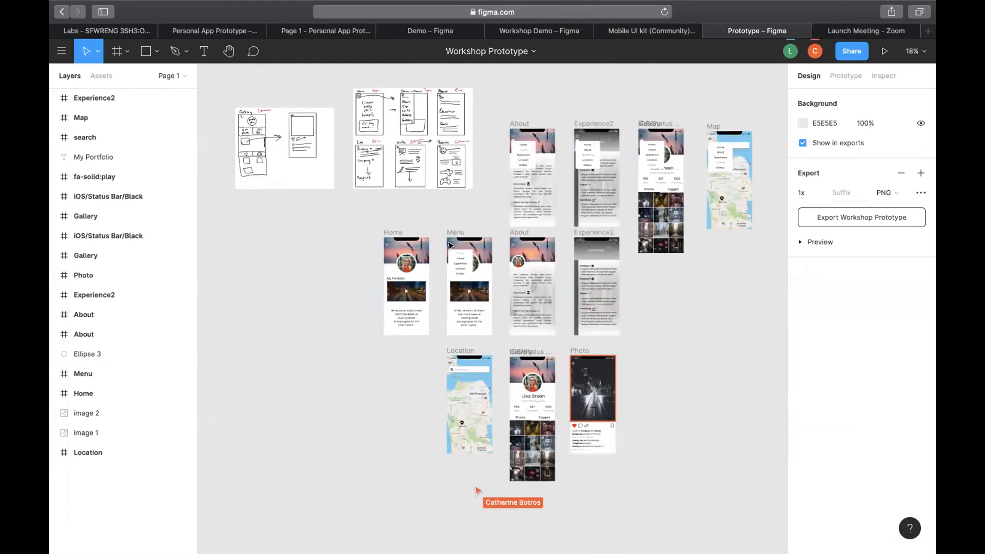
scroll(449, 245, up, 5)
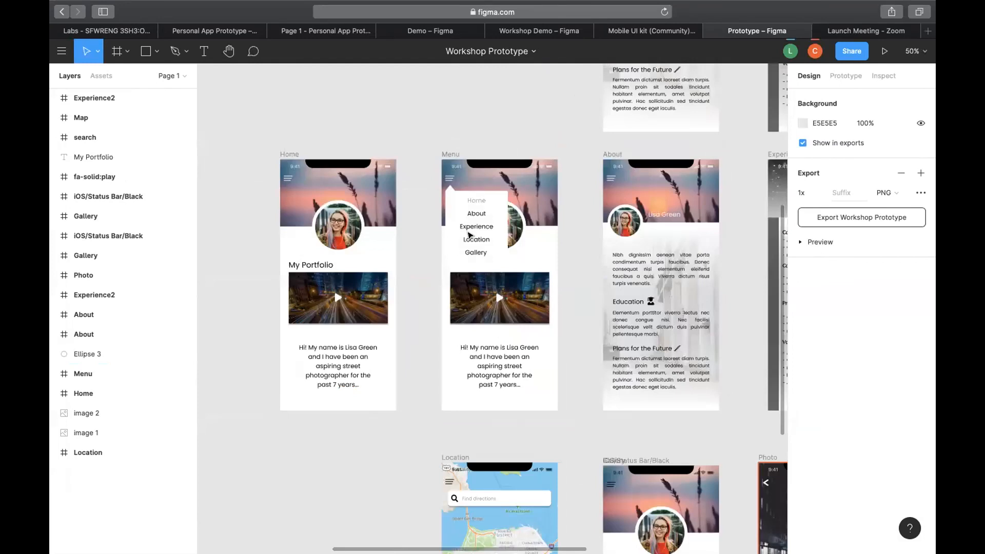
scroll(590, 111, down, 5)
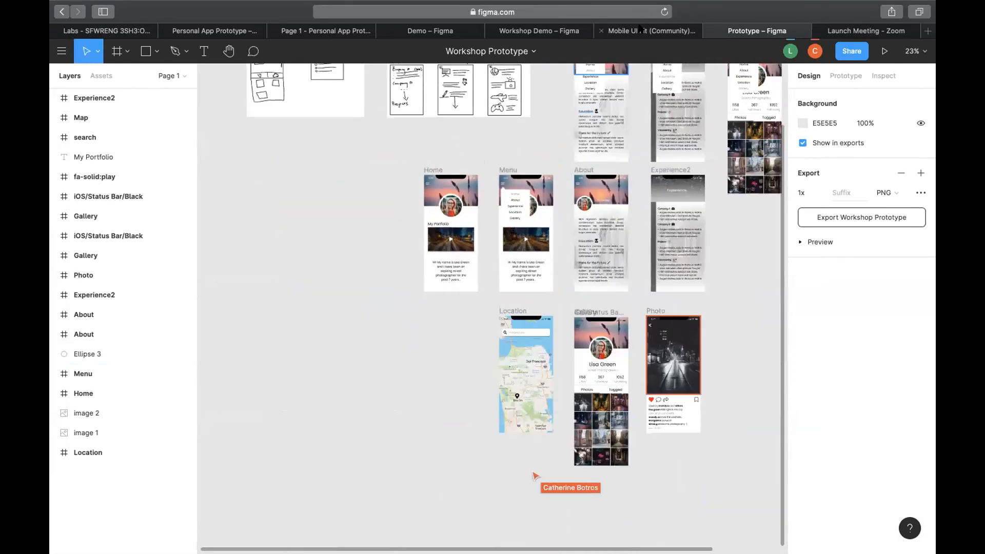
key(ctrl+shift+Tab)
key(ctrl+shift+Tab)
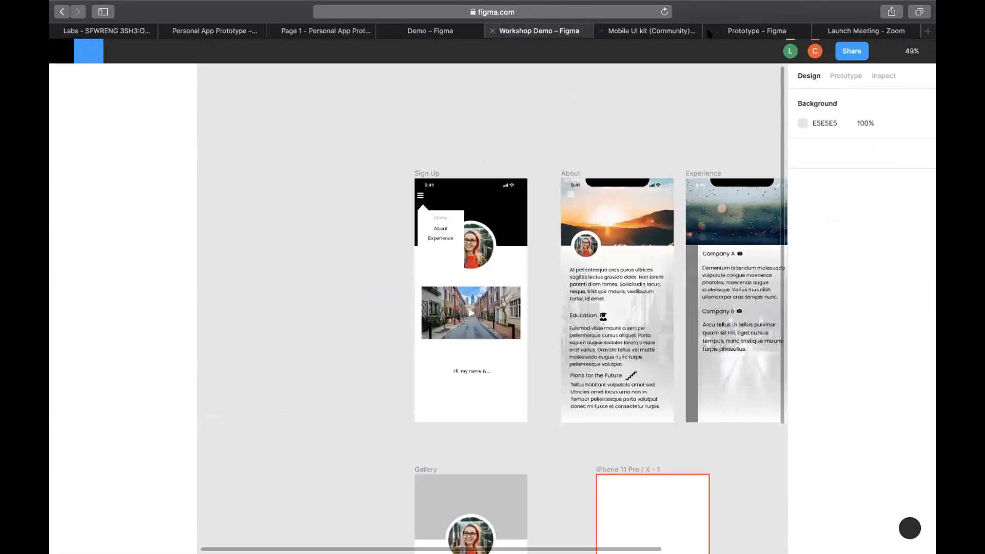
click(735, 32)
scroll(590, 263, up, 3)
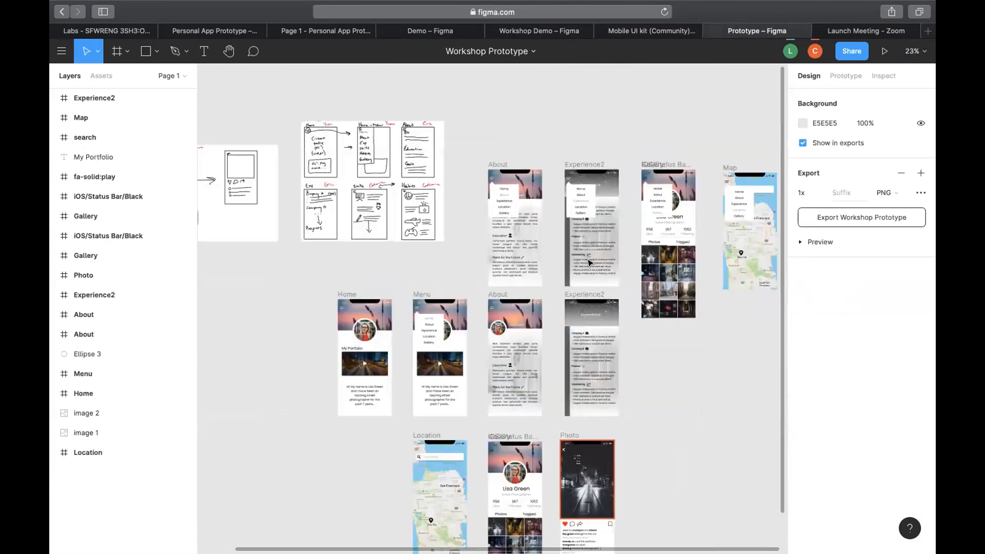
scroll(319, 362, up, 3)
scroll(319, 362, down, 3)
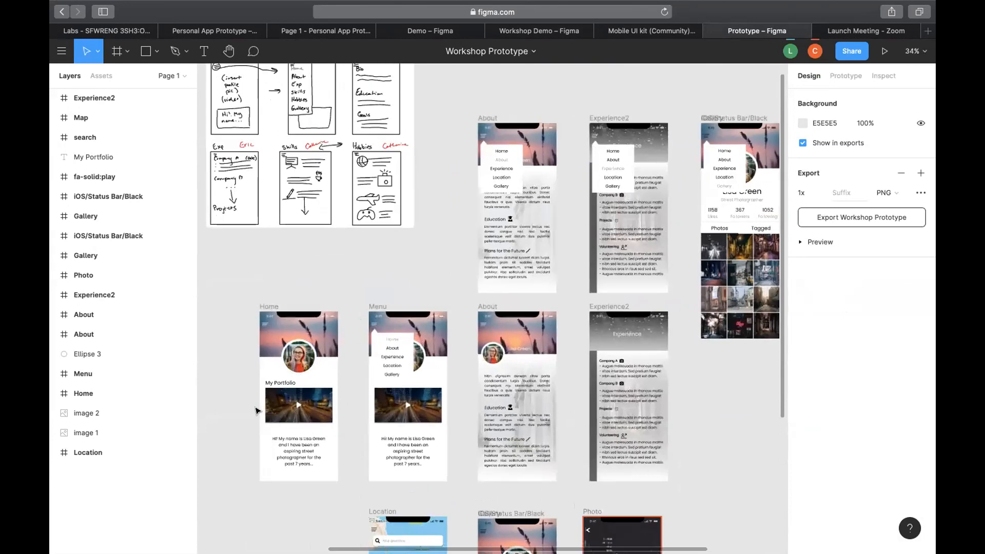
scroll(275, 396, up, 3)
scroll(444, 293, up, 5)
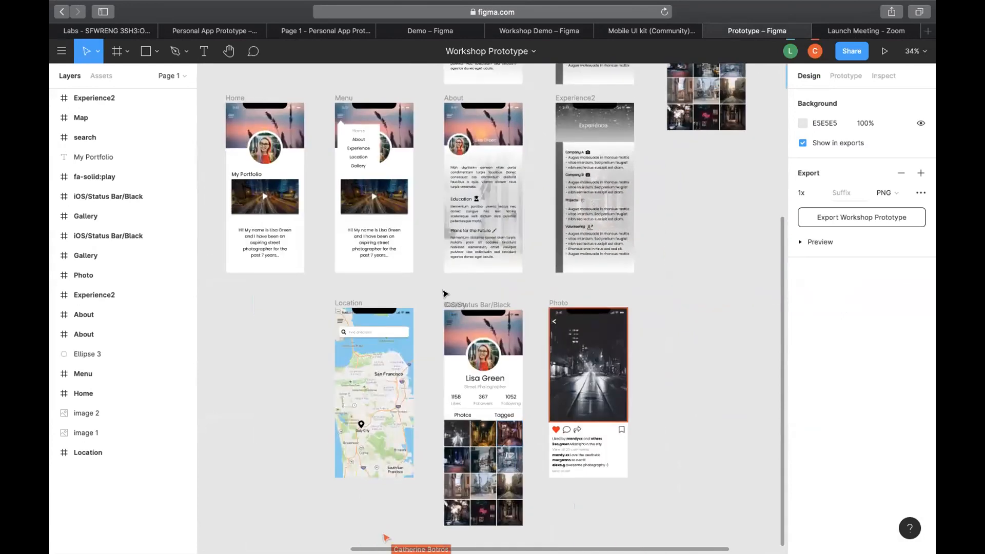
scroll(395, 208, up, 3)
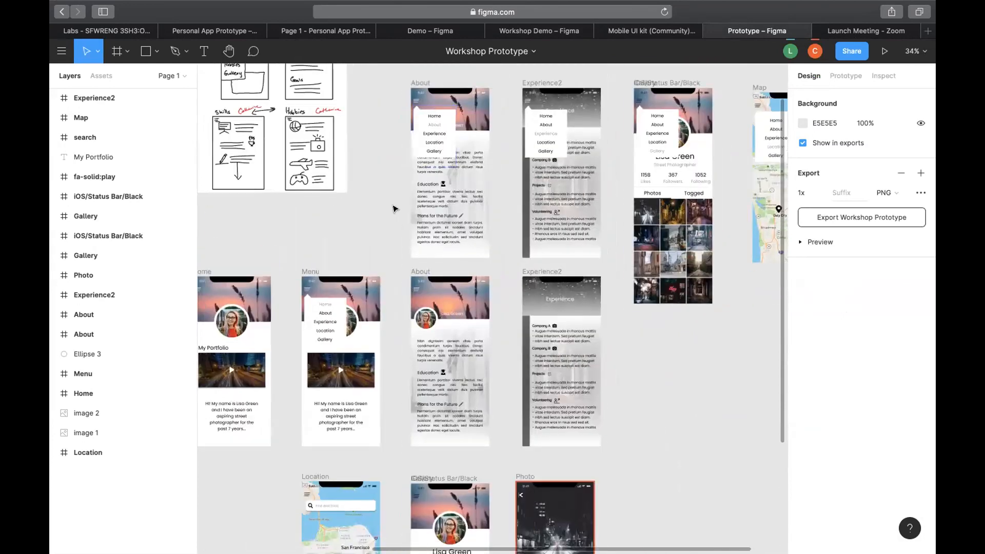
scroll(380, 226, up, 3)
scroll(263, 214, left, 3)
scroll(277, 225, down, 2)
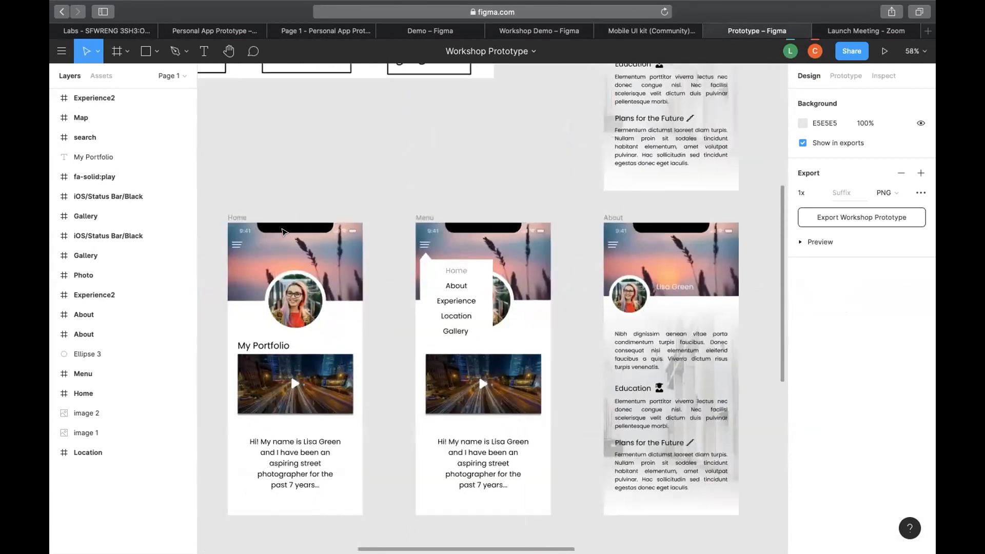
scroll(278, 237, left, 2)
scroll(279, 237, down, 1)
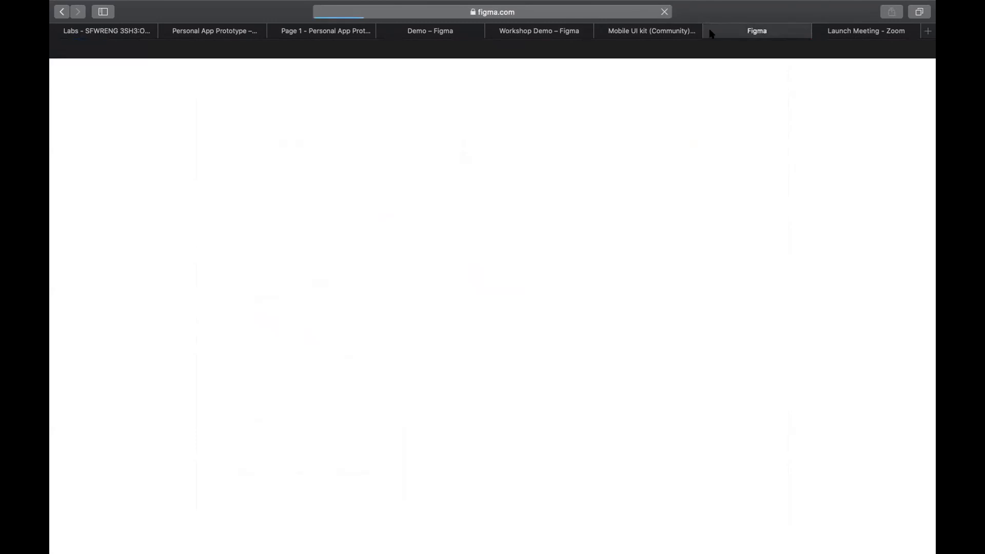
Close the Workshop Prototype file and look over all the screens in the Workshop Demo file.
click(710, 30)
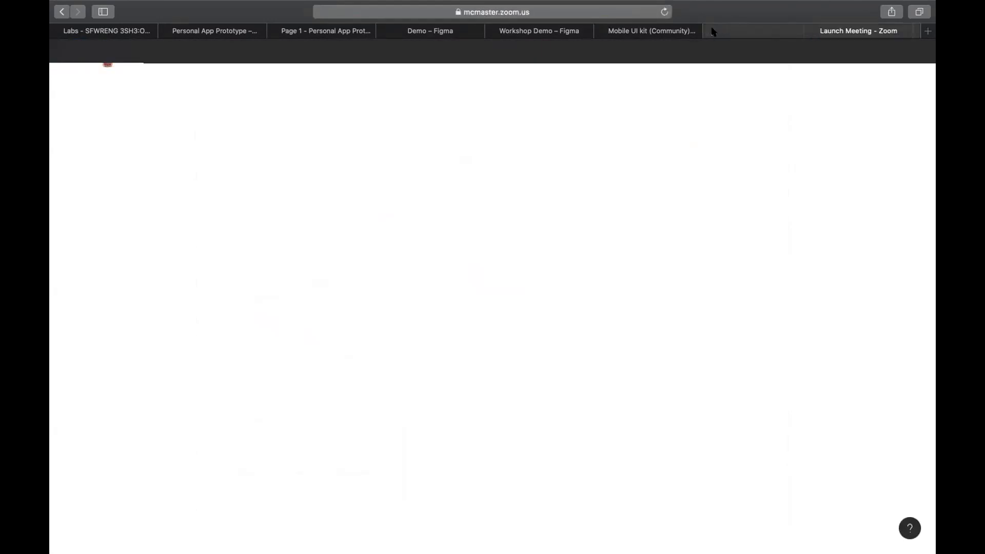
click(658, 35)
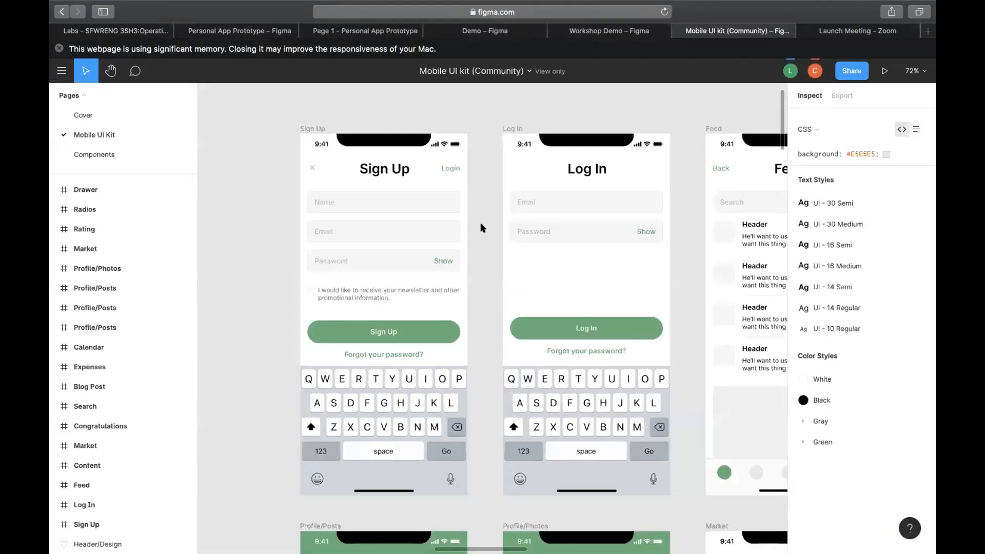
click(622, 29)
scroll(625, 224, right, 5)
scroll(625, 225, up, 2)
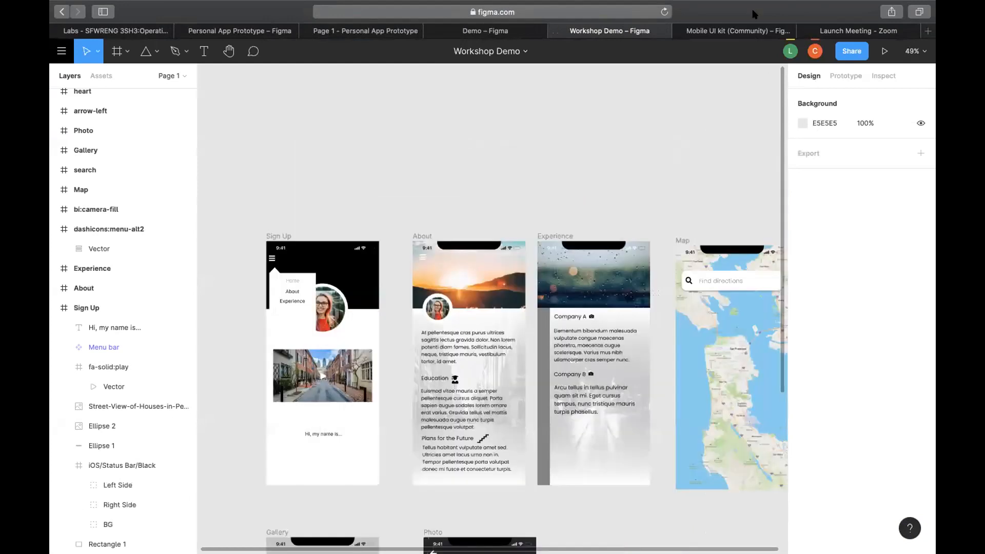
scroll(505, 319, down, 5)
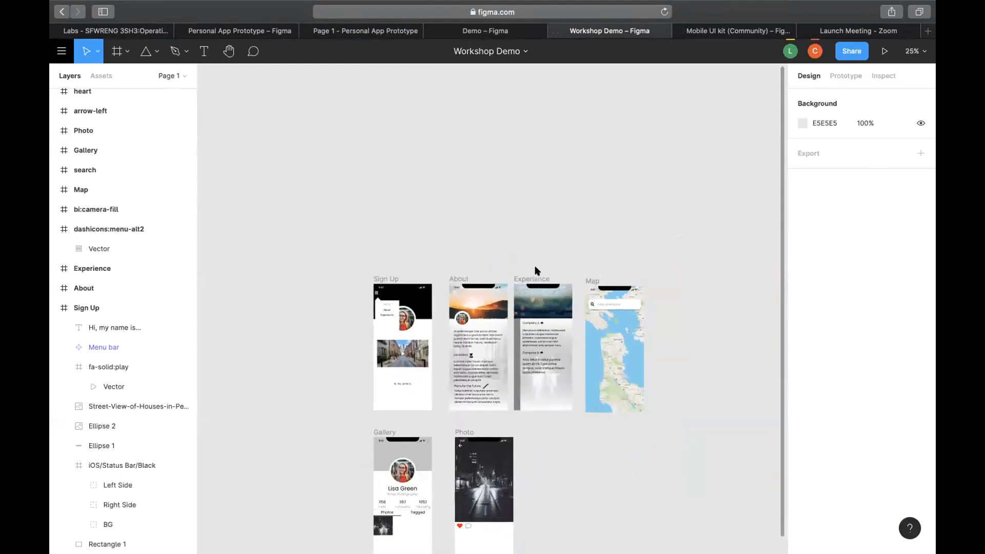
scroll(535, 266, down, 1)
scroll(534, 266, right, 1)
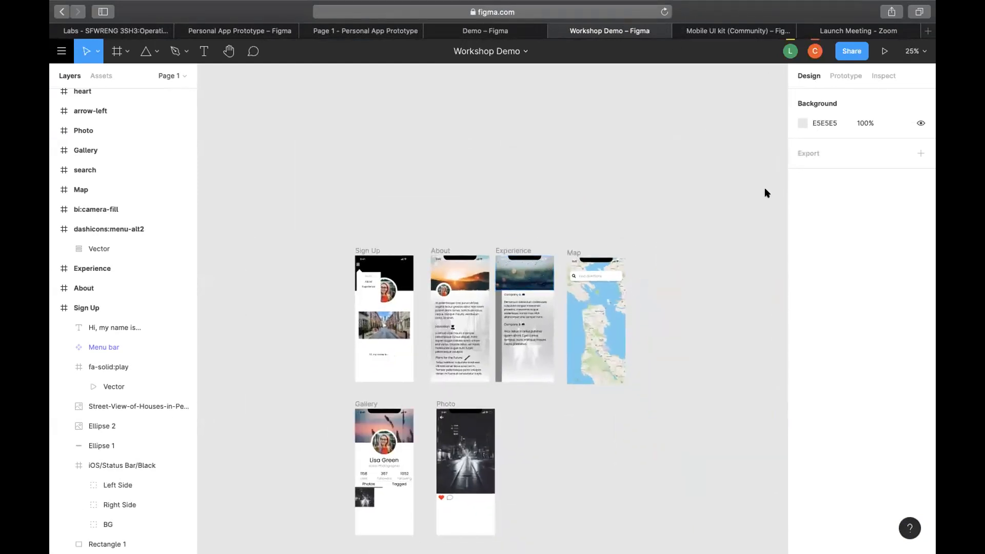
key(super+z)
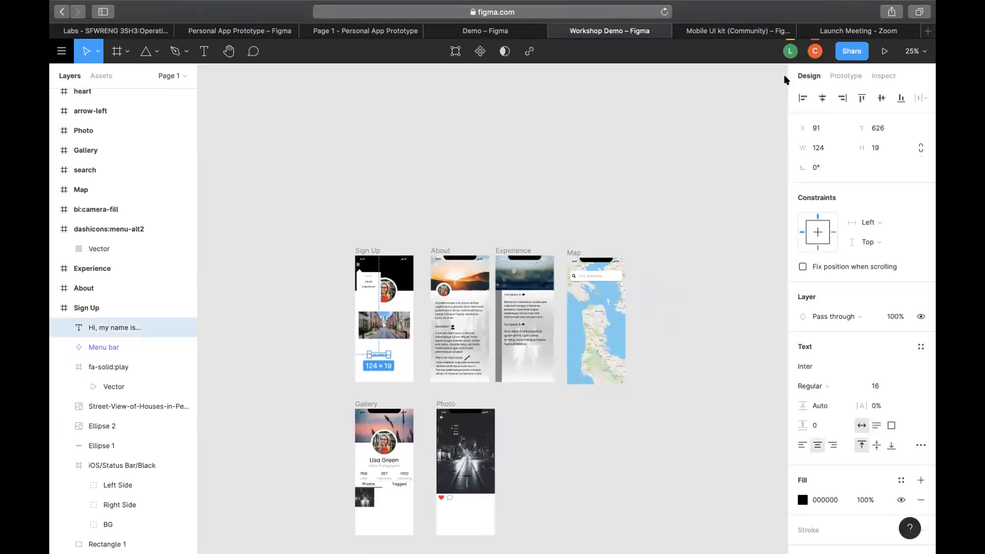
key(super+z)
Switch to the Personal App Prototype file and examine its Home and Menu frames side by side with nothing selected.
click(732, 35)
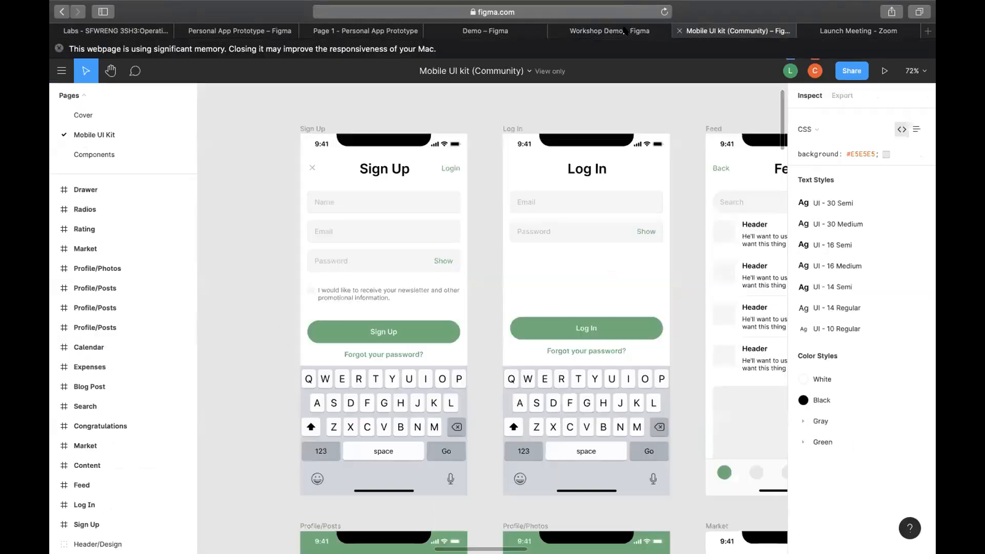
click(460, 34)
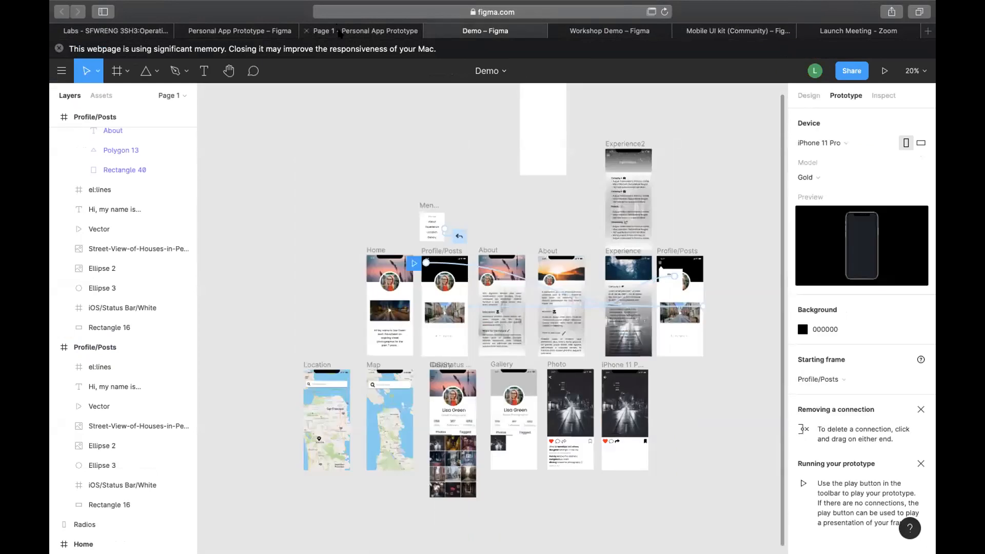
click(259, 32)
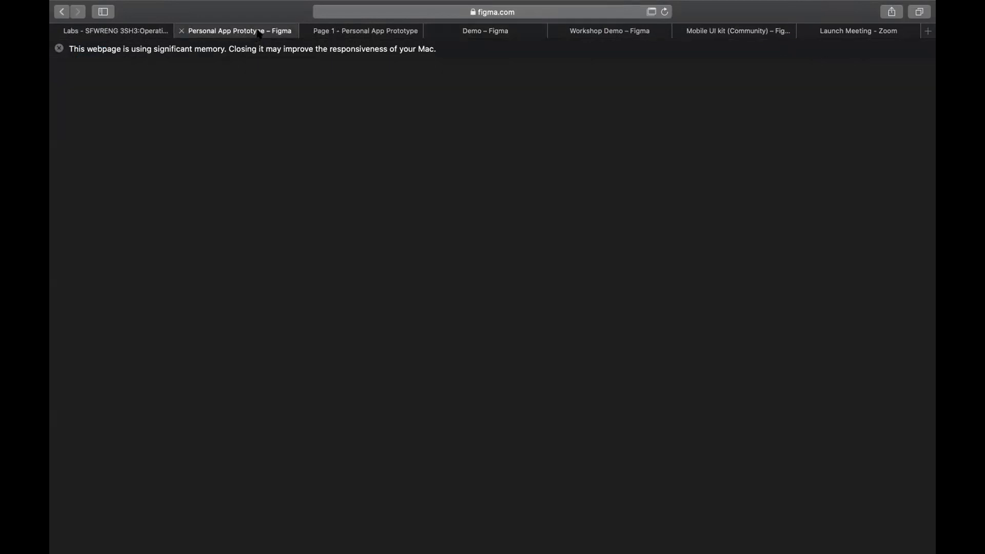
scroll(496, 256, down, 5)
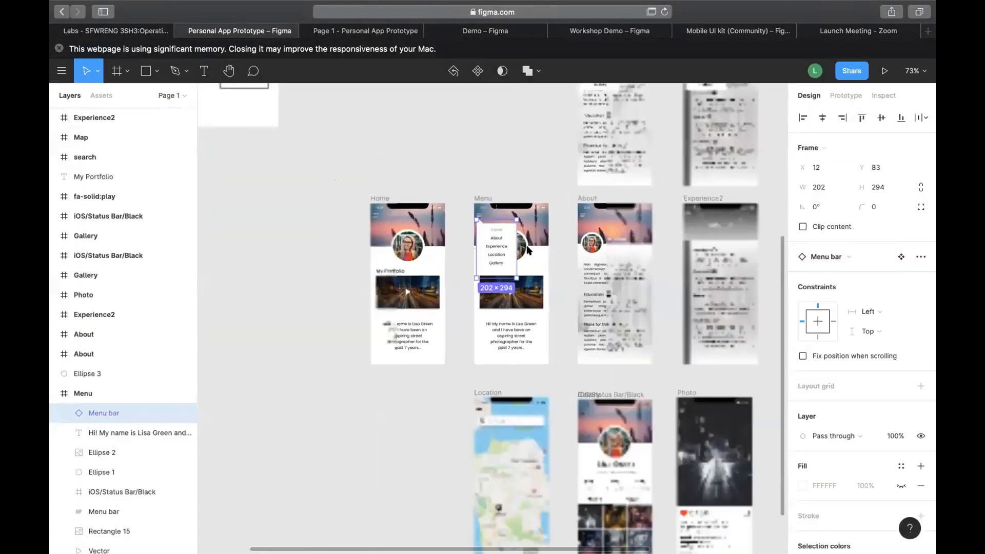
scroll(411, 217, up, 5)
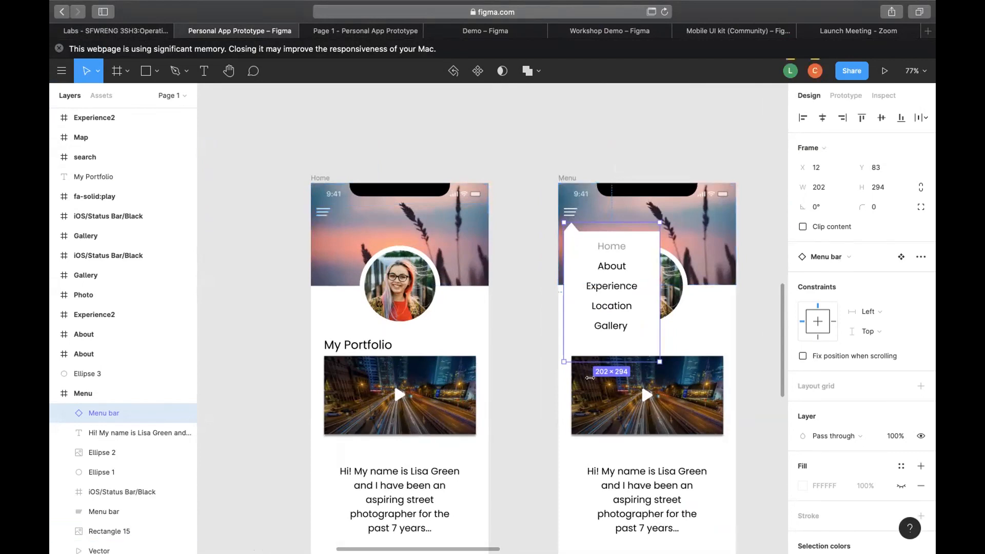
scroll(582, 306, down, 5)
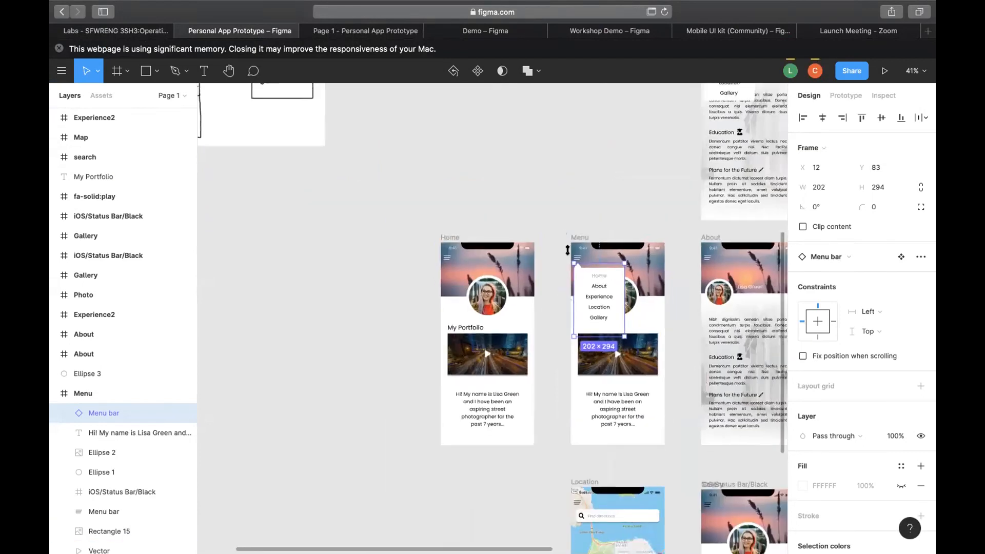
scroll(567, 256, up, 5)
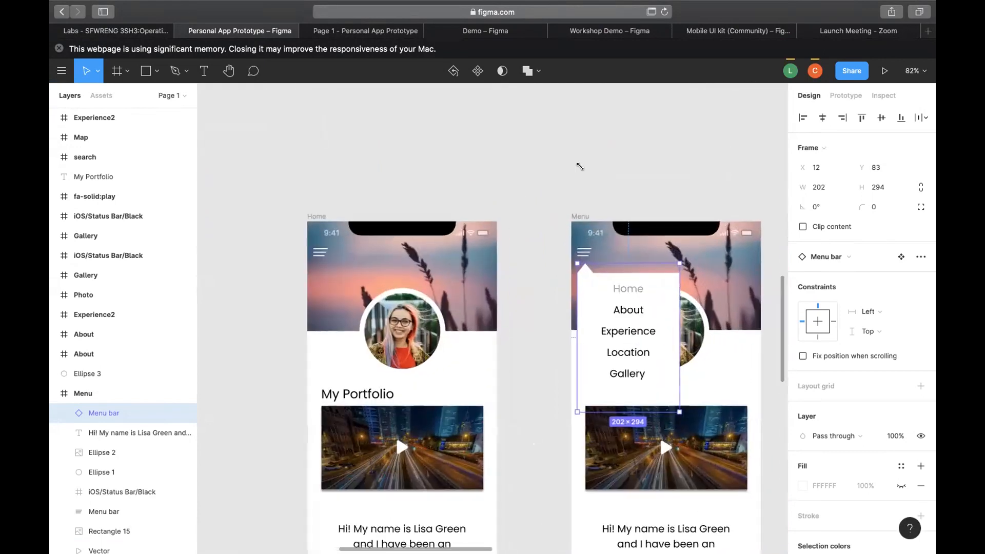
click(579, 165)
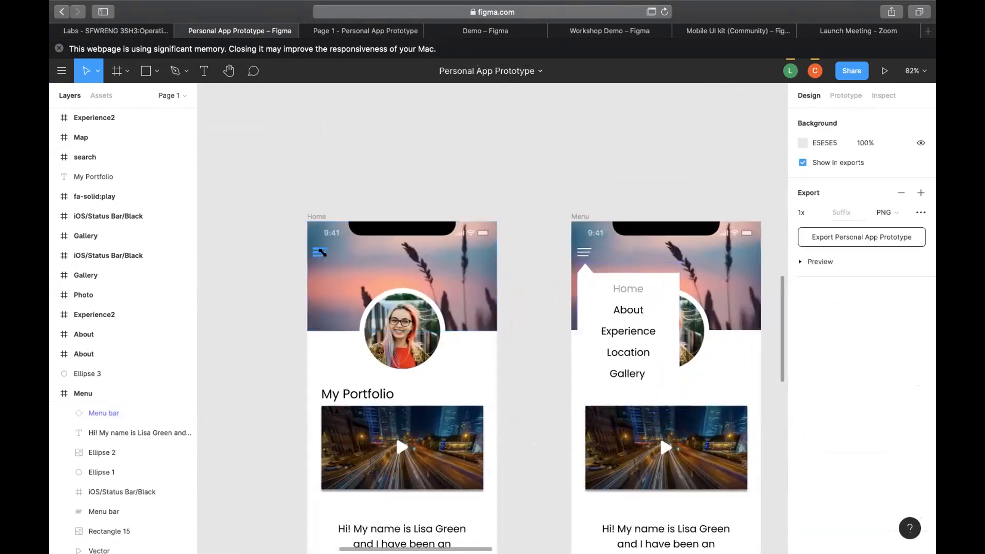
Examine the prototype interaction that links the Home frame's menu icon to the Menu frame.
click(318, 254)
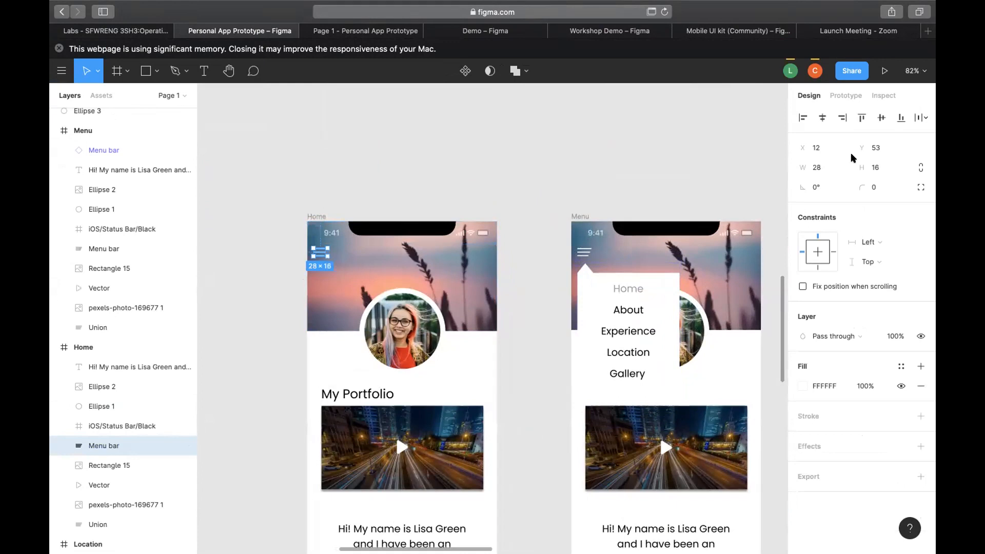
scroll(685, 115, right, 3)
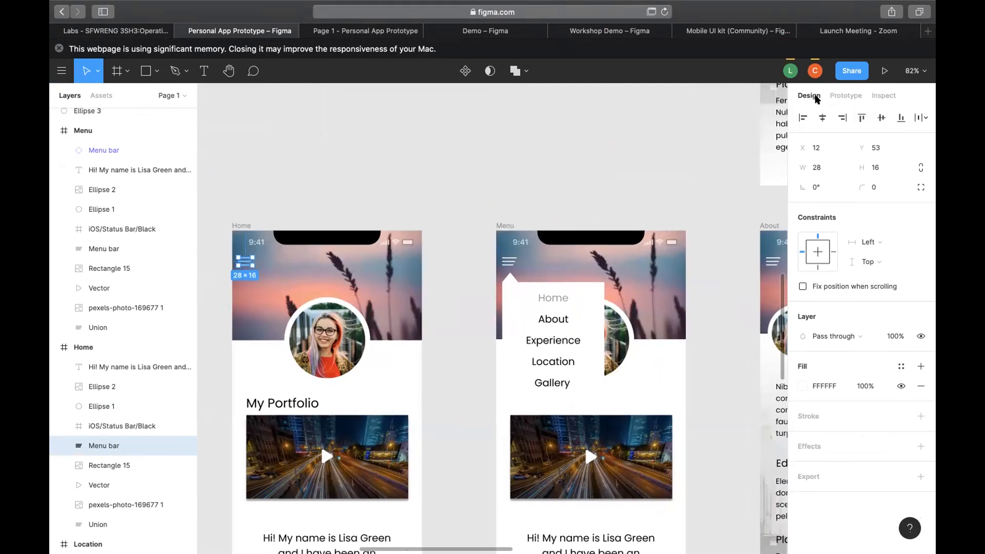
click(846, 95)
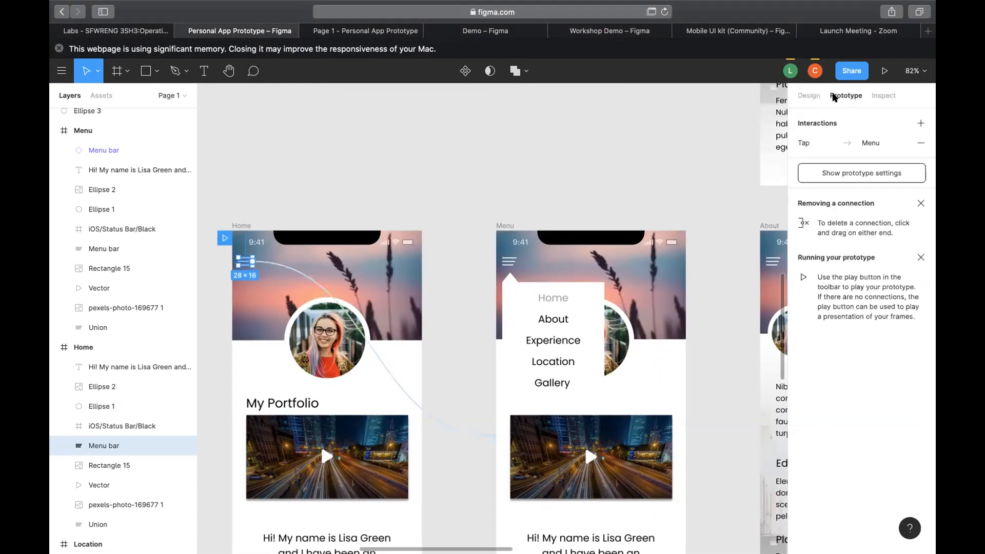
scroll(387, 261, down, 3)
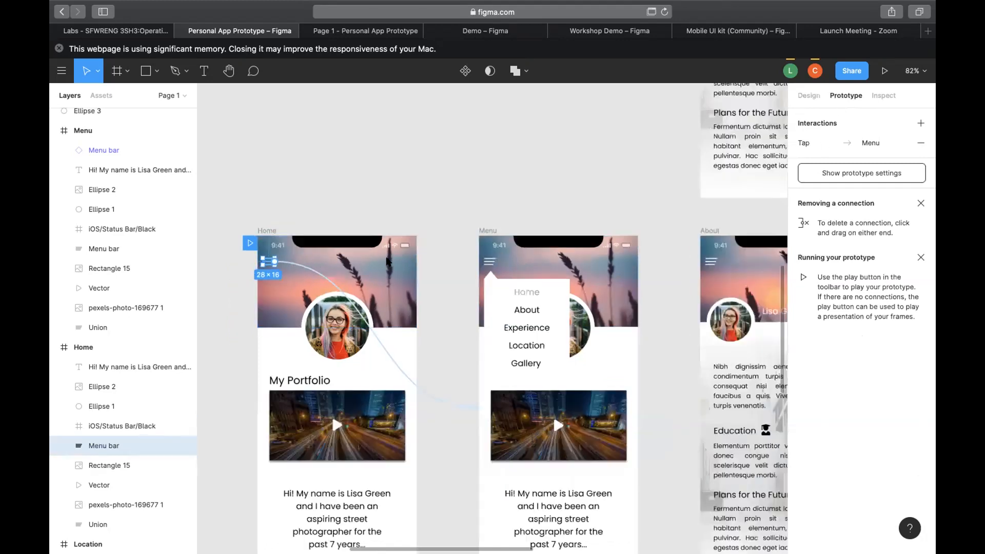
scroll(387, 261, up, 5)
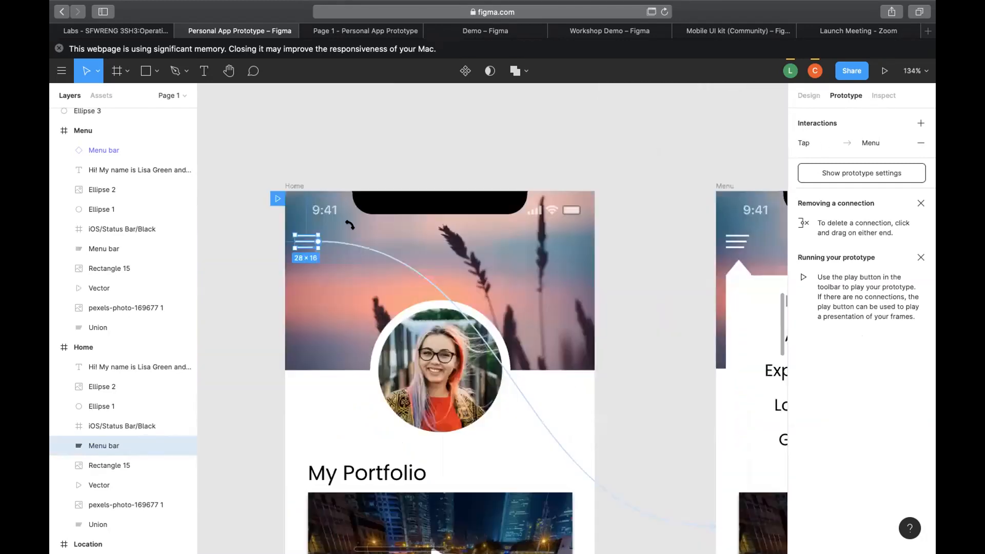
scroll(350, 224, up, 6)
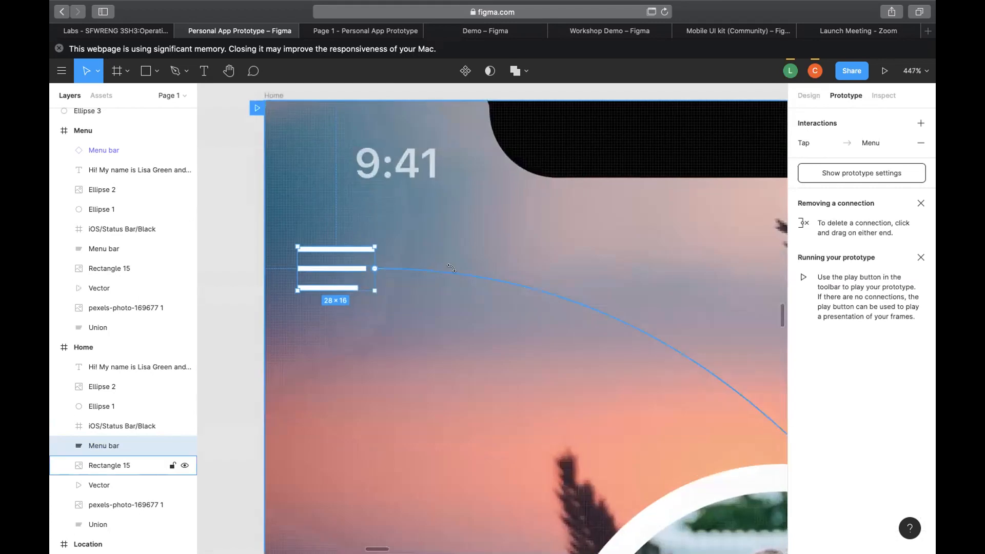
scroll(473, 250, down, 2)
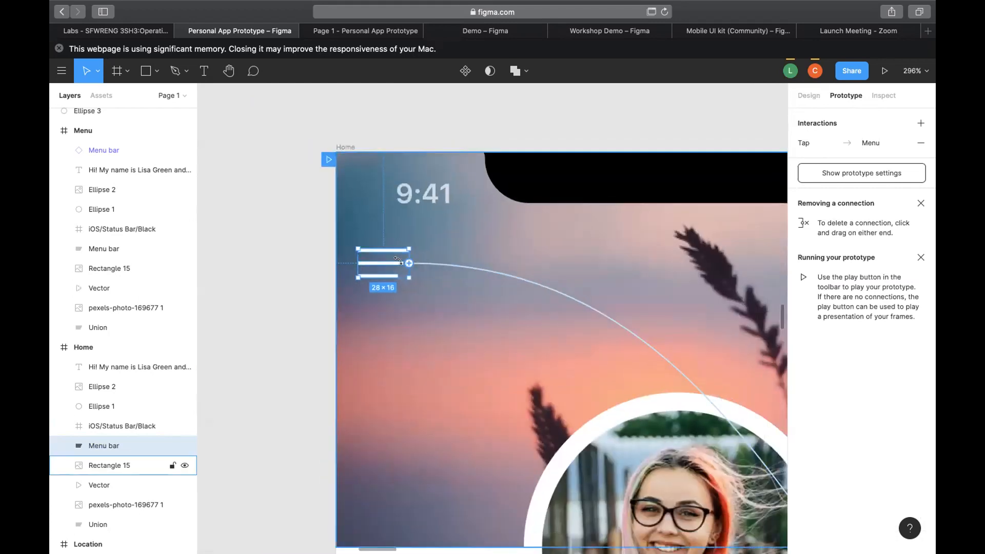
scroll(534, 328, down, 4)
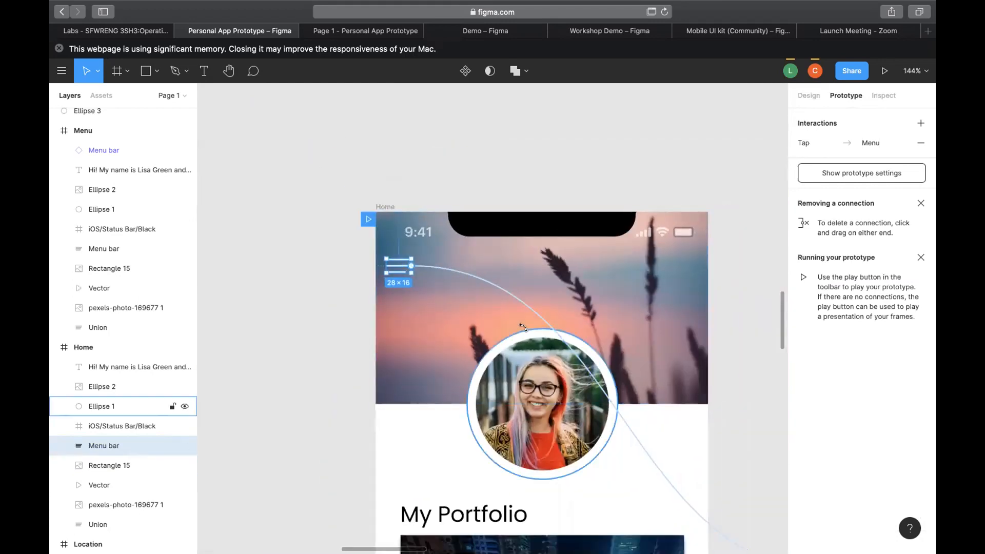
scroll(490, 322, up, 2)
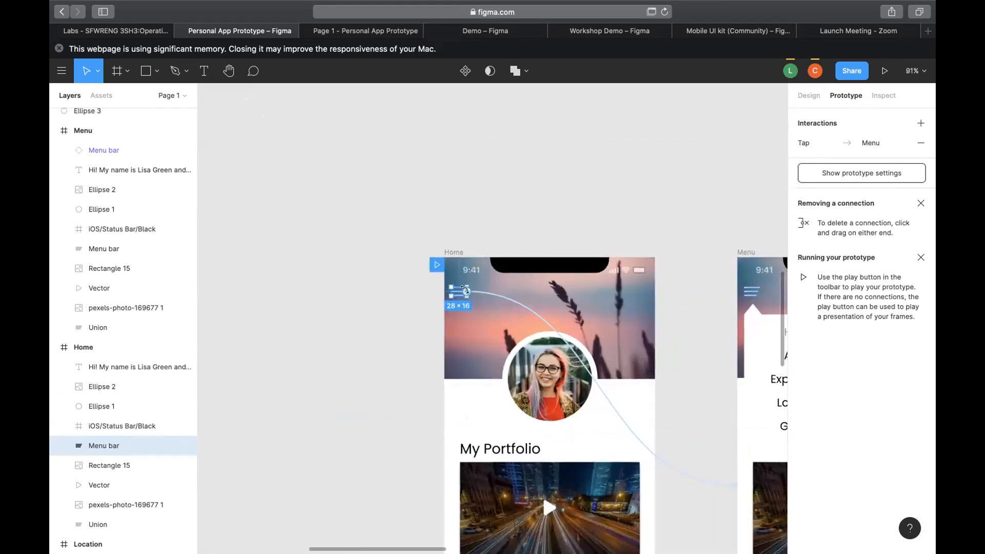
scroll(464, 286, up, 2)
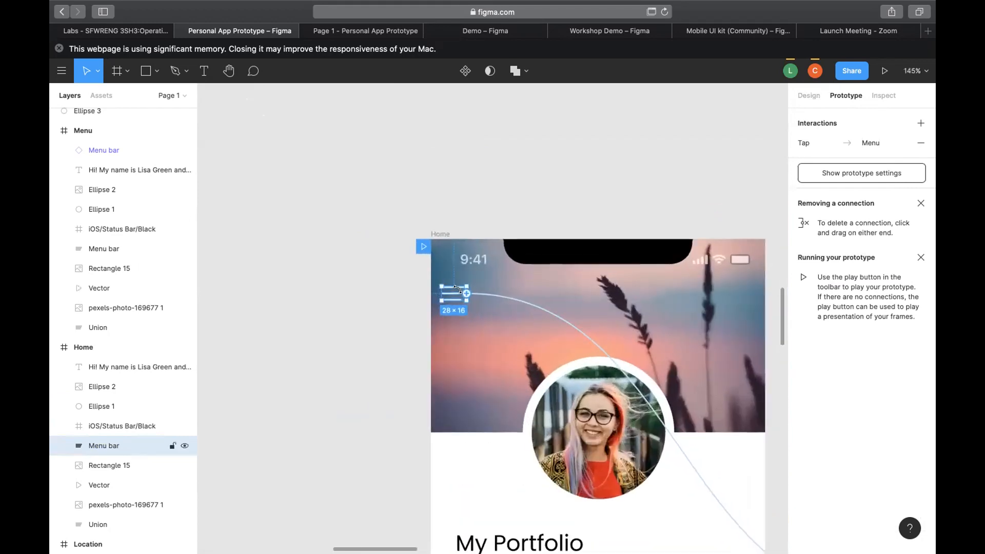
Draw a second prototype connection, triggered on drag, from the Home frame's menu icon to the Menu frame.
scroll(463, 286, down, 5)
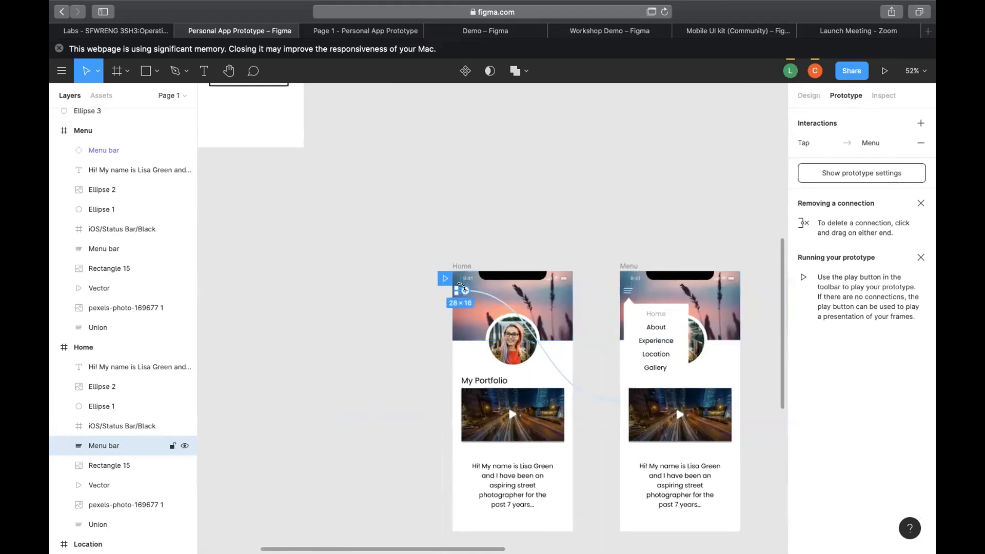
scroll(526, 299, up, 6)
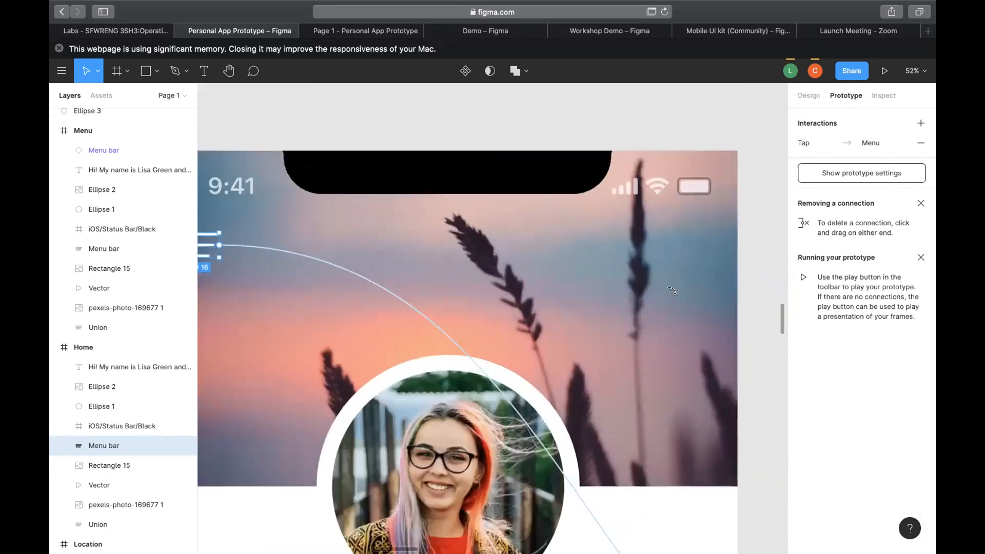
scroll(359, 287, down, 2)
key(Escape)
click(324, 265)
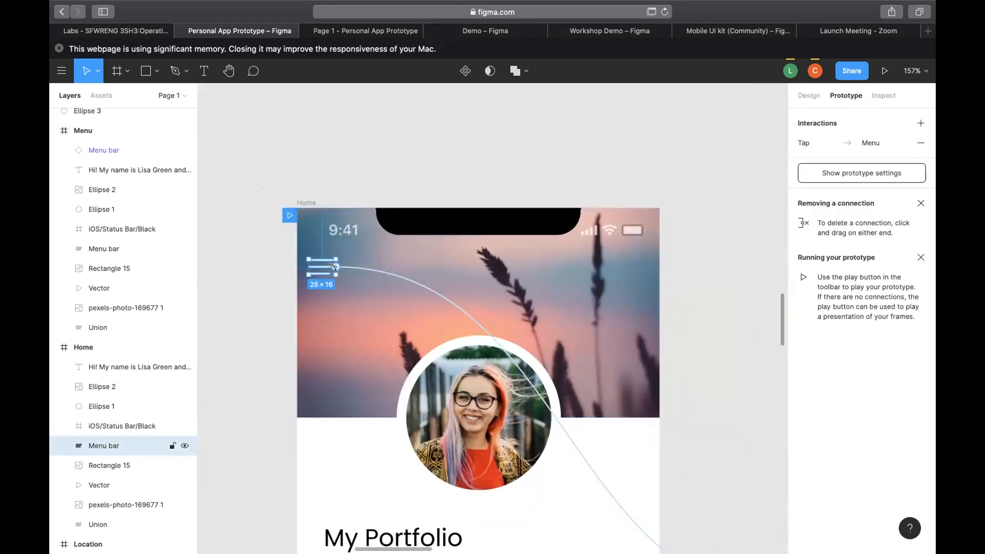
drag(677, 306, 714, 337)
scroll(691, 412, down, 5)
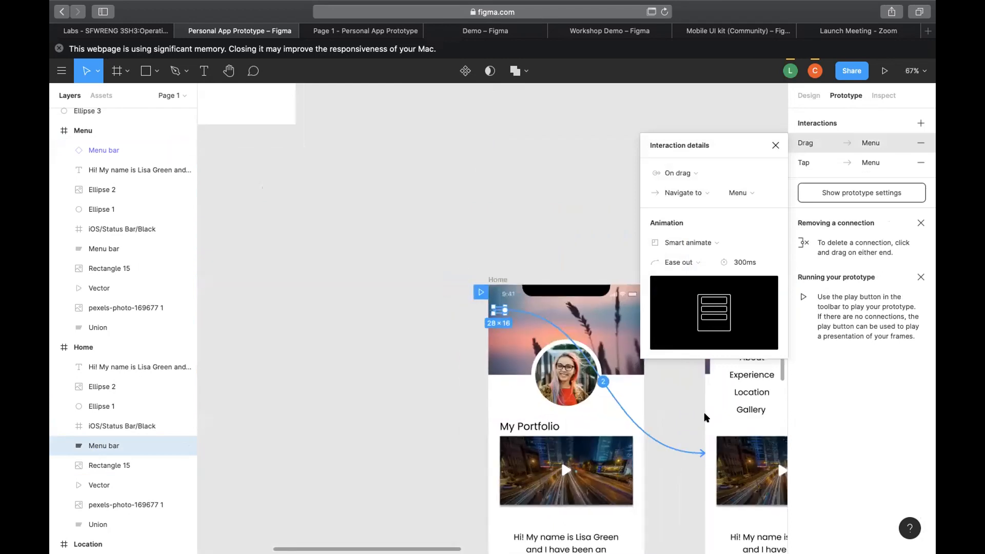
scroll(692, 413, down, 1)
scroll(634, 374, up, 5)
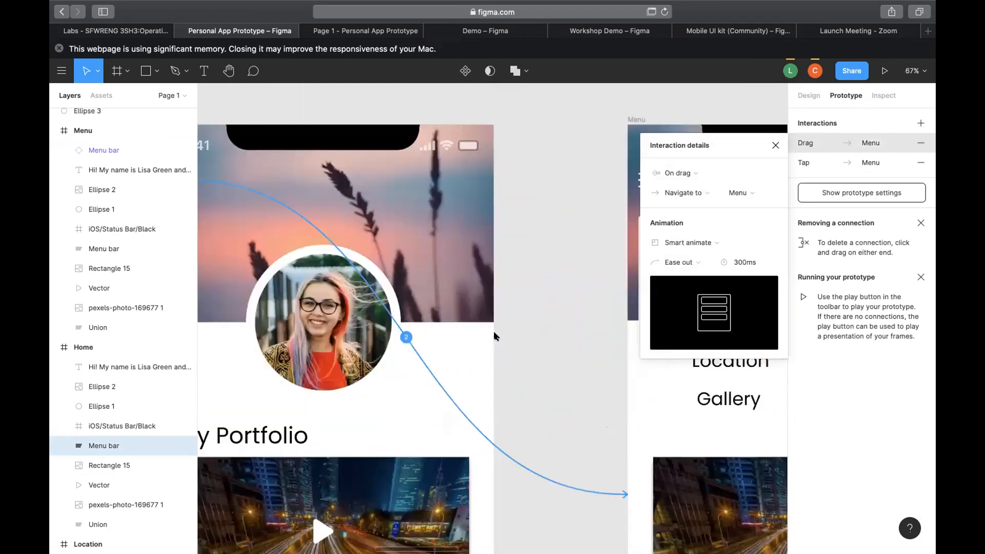
scroll(496, 337, down, 5)
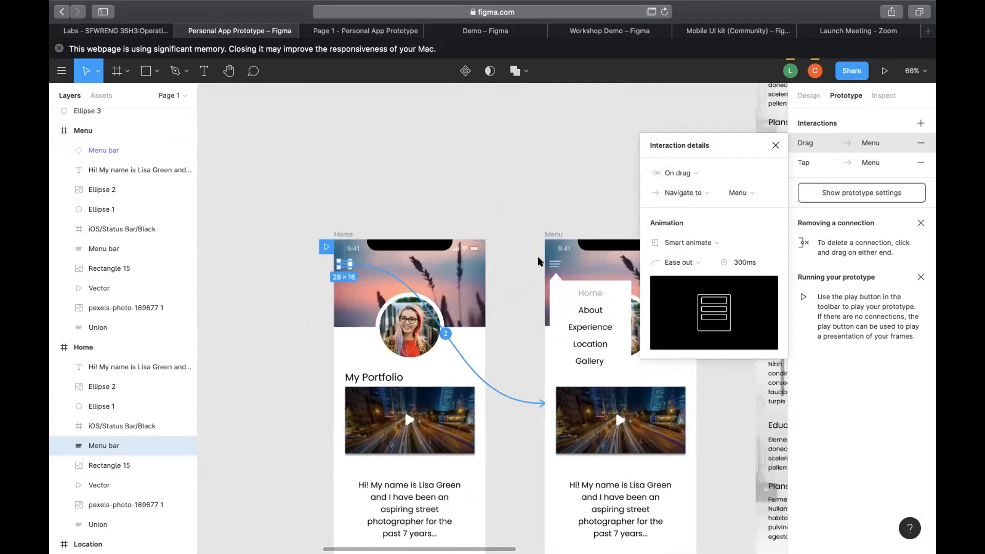
scroll(566, 342, right, 3)
scroll(566, 342, right, 2)
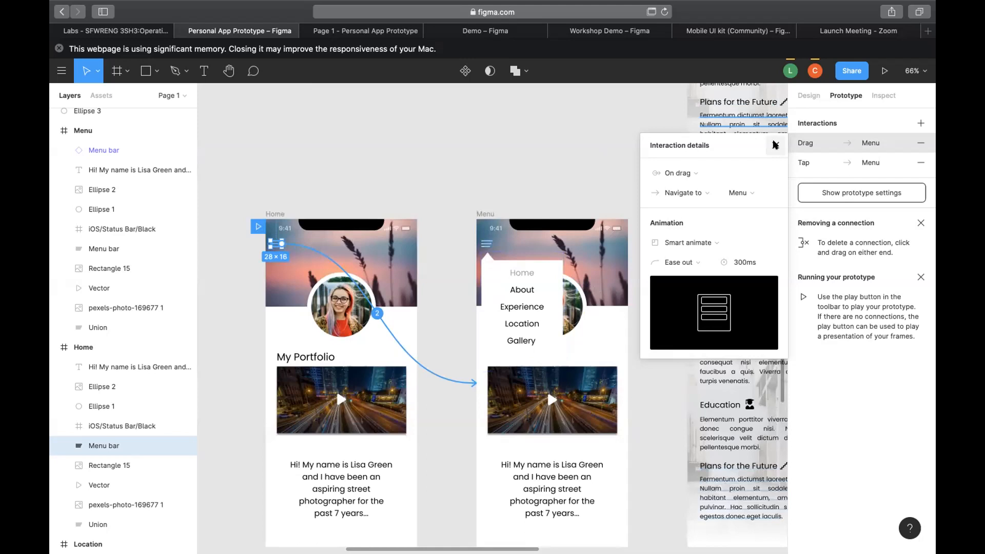
Examine the available trigger options for the drag interaction between Home and Menu.
click(689, 174)
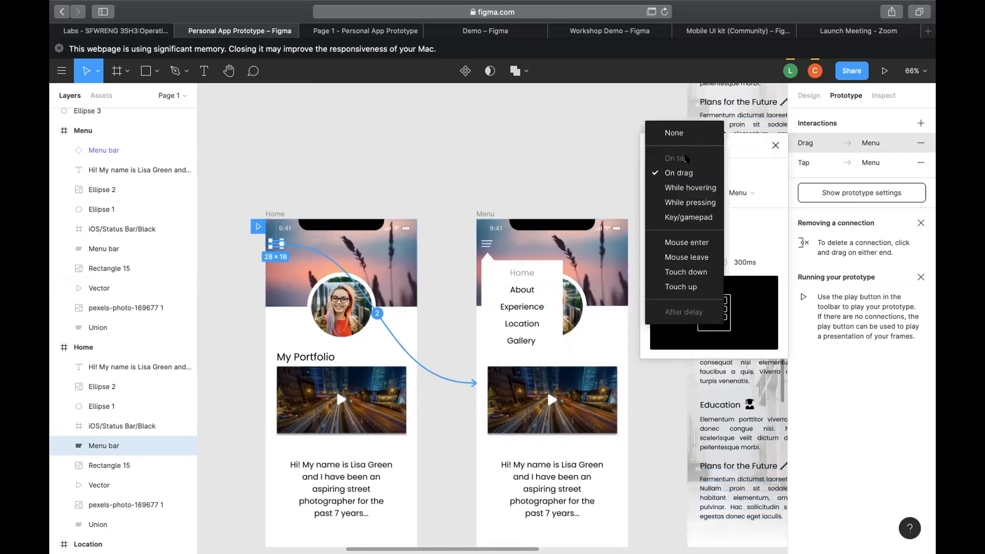
click(745, 174)
click(684, 176)
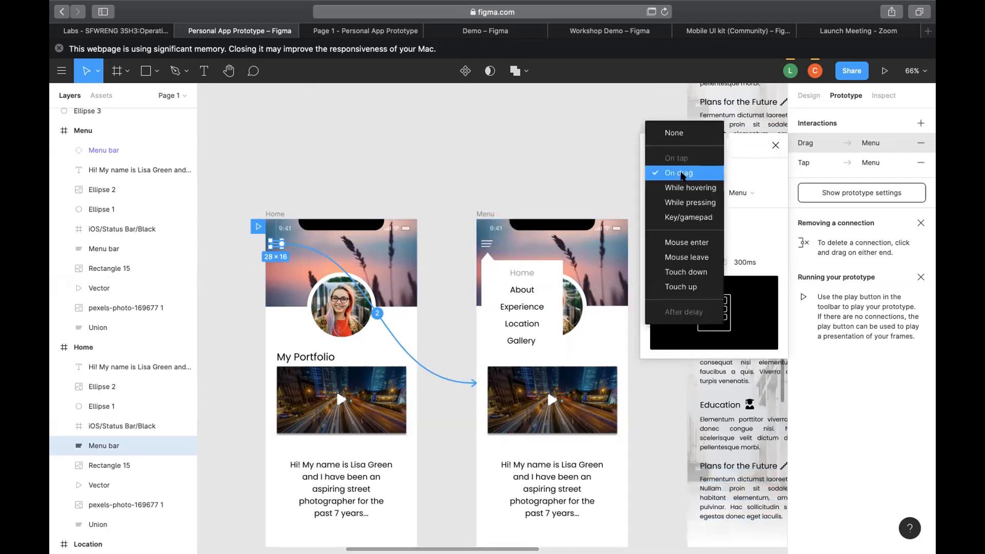
click(735, 174)
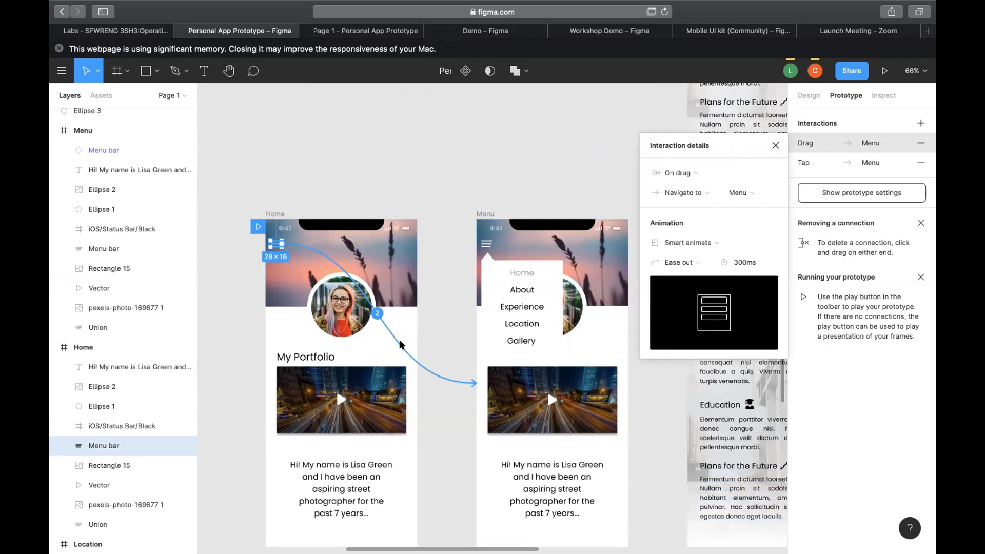
Select both Home-to-Menu interactions together and examine the trigger options they share.
click(403, 345)
click(373, 312)
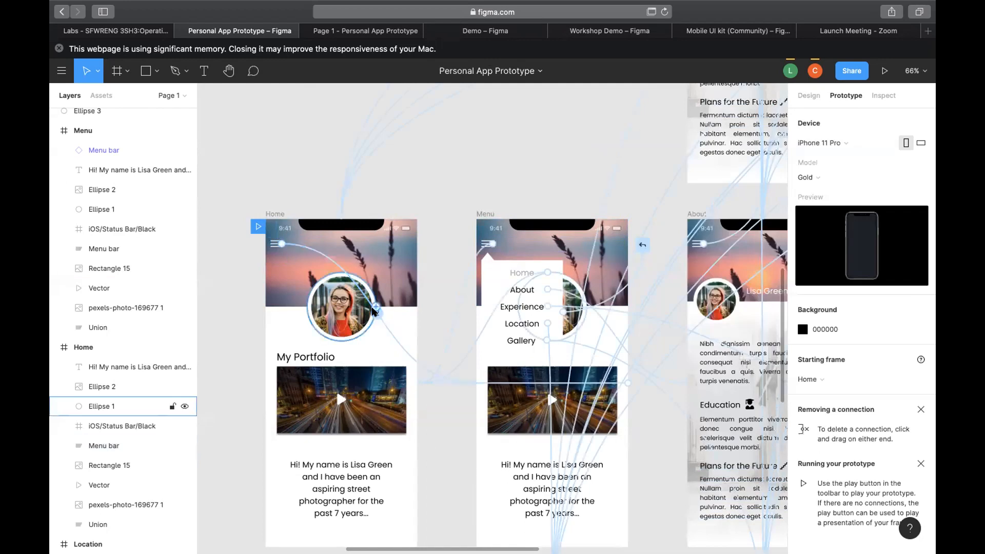
click(276, 244)
click(377, 314)
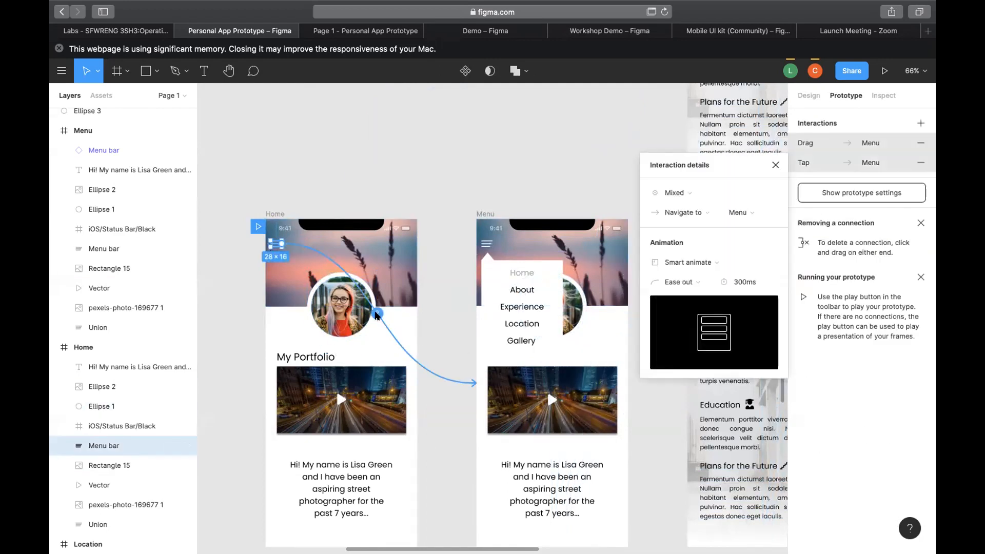
click(694, 196)
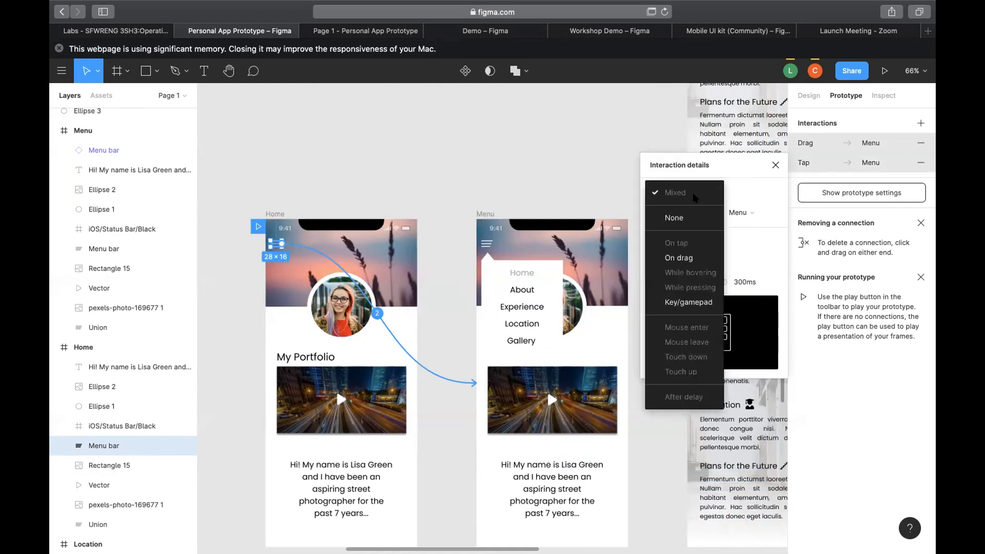
click(439, 346)
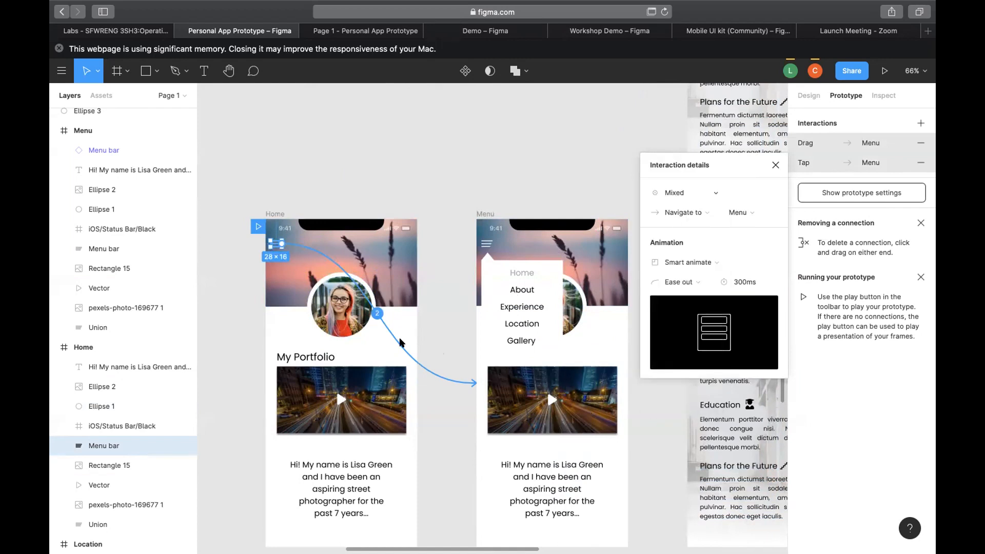
key(Escape)
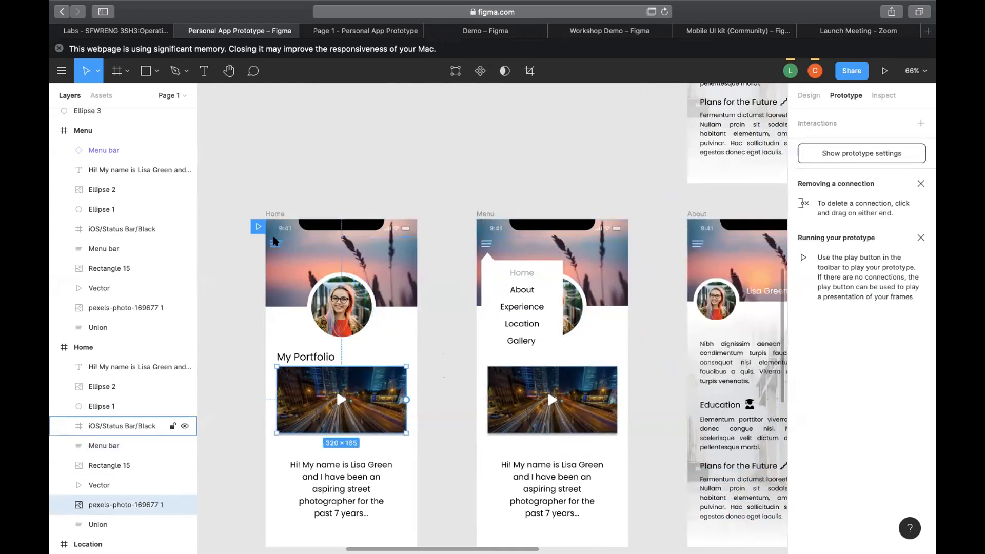
Delete both prototype connections from the Home frame's menu icon to the Menu frame.
click(377, 313)
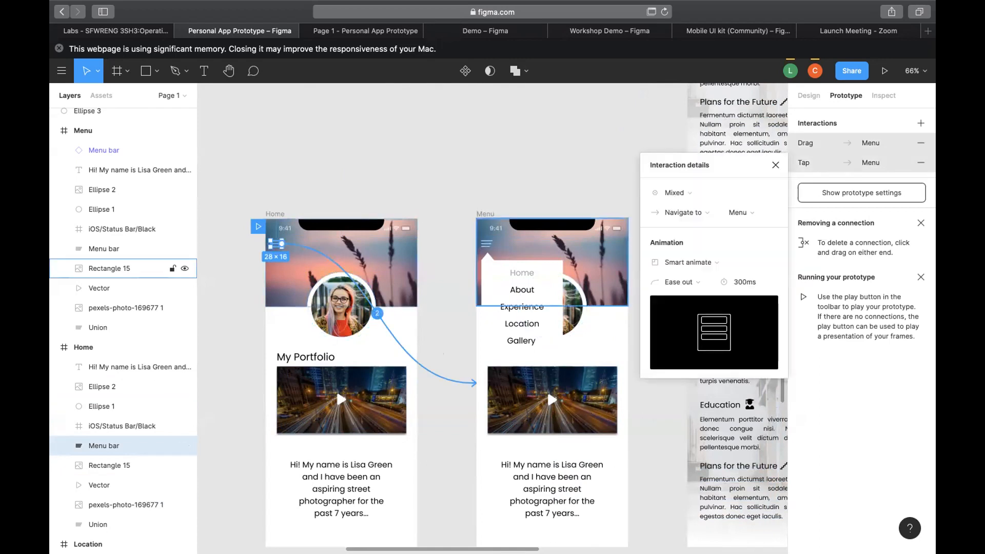
key(Delete)
click(586, 29)
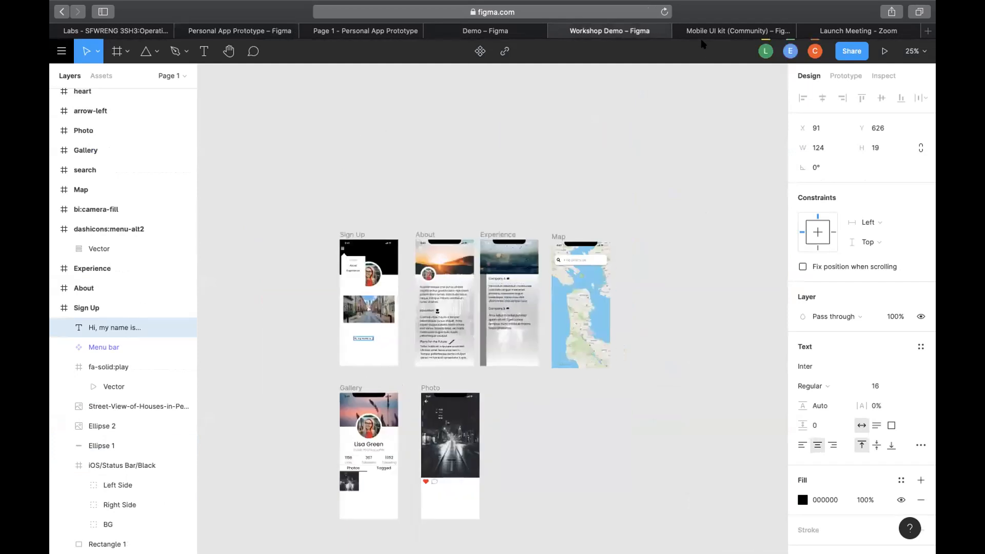
click(272, 29)
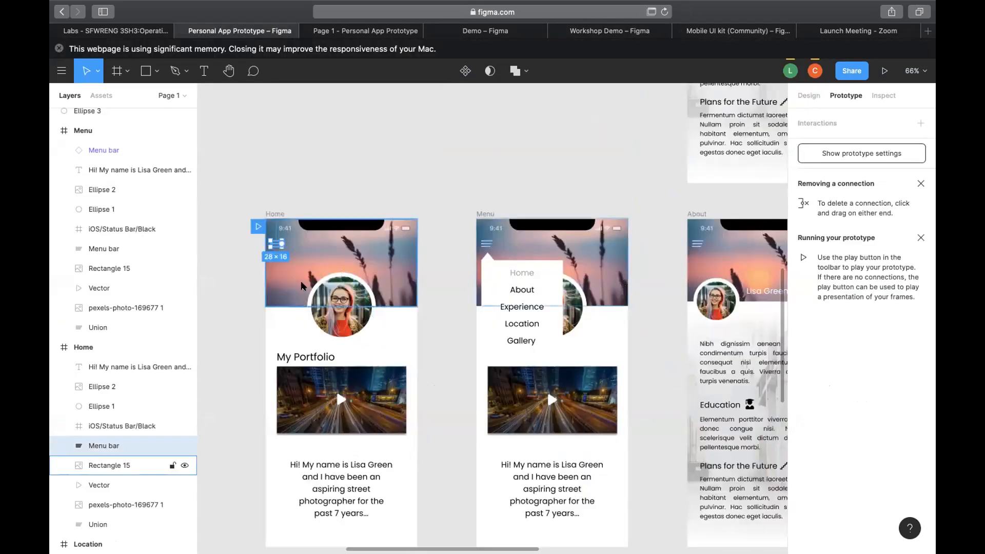
Connect the Home frame's menu icon to the Menu frame with an On tap, Navigate to interaction.
scroll(275, 247, up, 5)
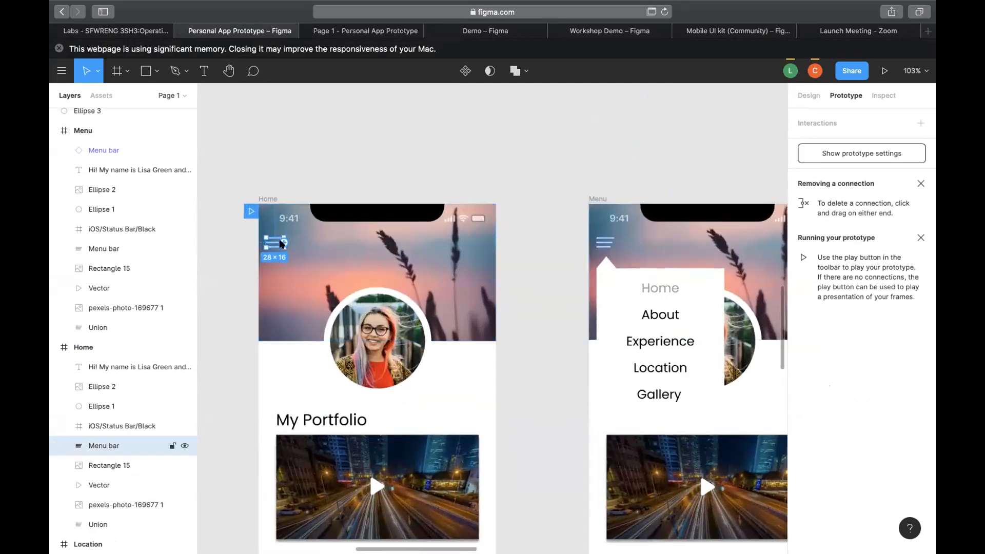
drag(286, 243, 606, 274)
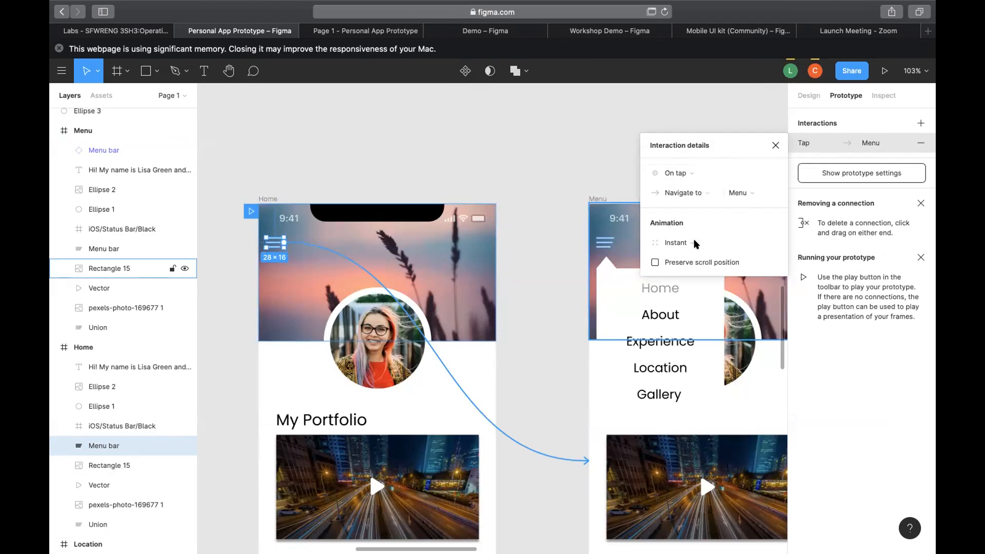
scroll(476, 263, right, 2)
scroll(476, 263, down, 1)
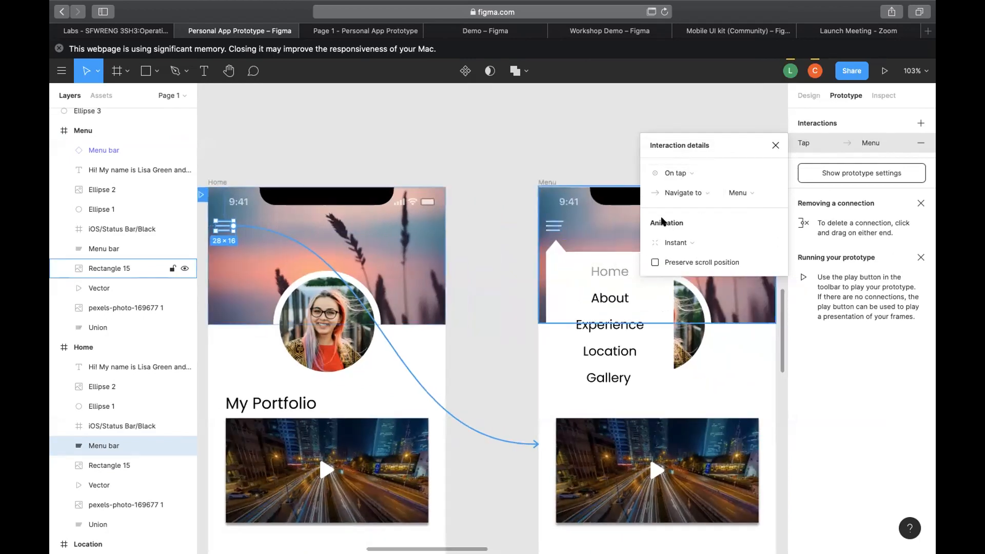
Set the Home-to-Menu interaction's animation to Smart animate and close its details.
click(711, 239)
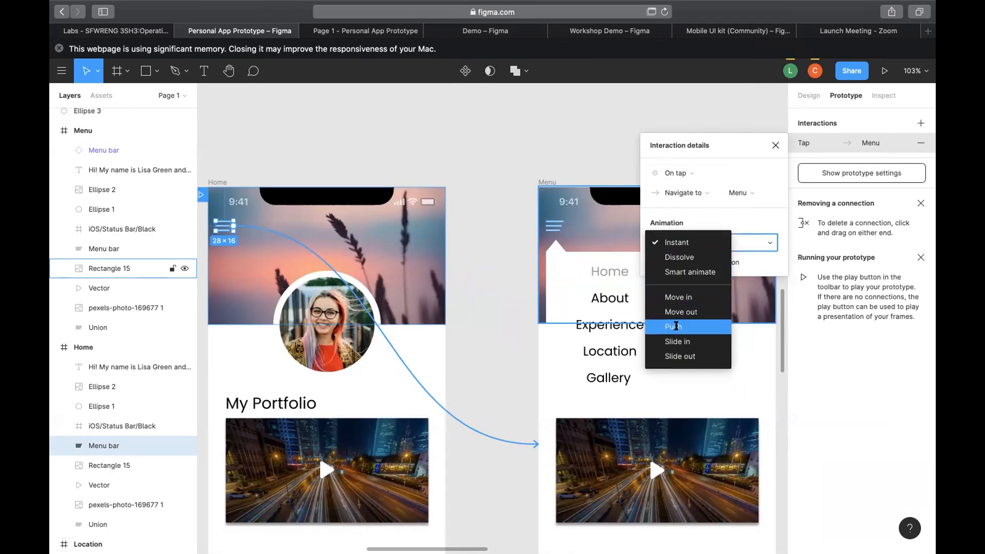
click(697, 272)
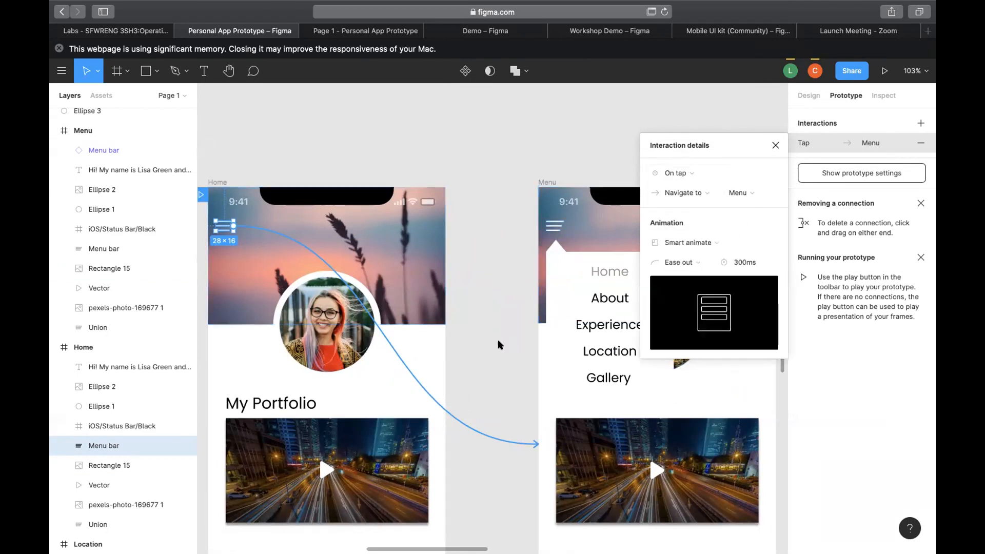
click(774, 146)
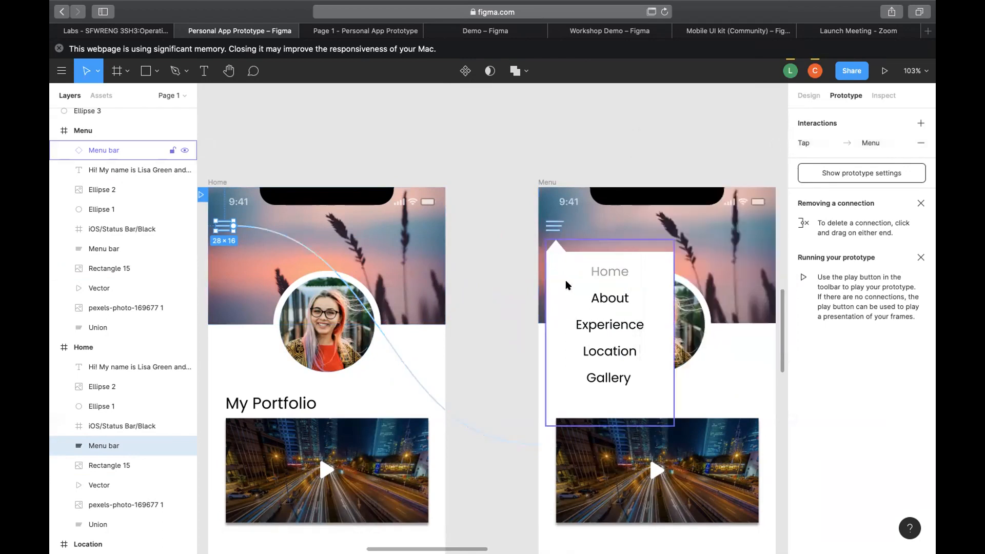
Examine the connection from the Home menu icon and the neighbouring Menu frame with its dropdown entries.
scroll(514, 288, down, 5)
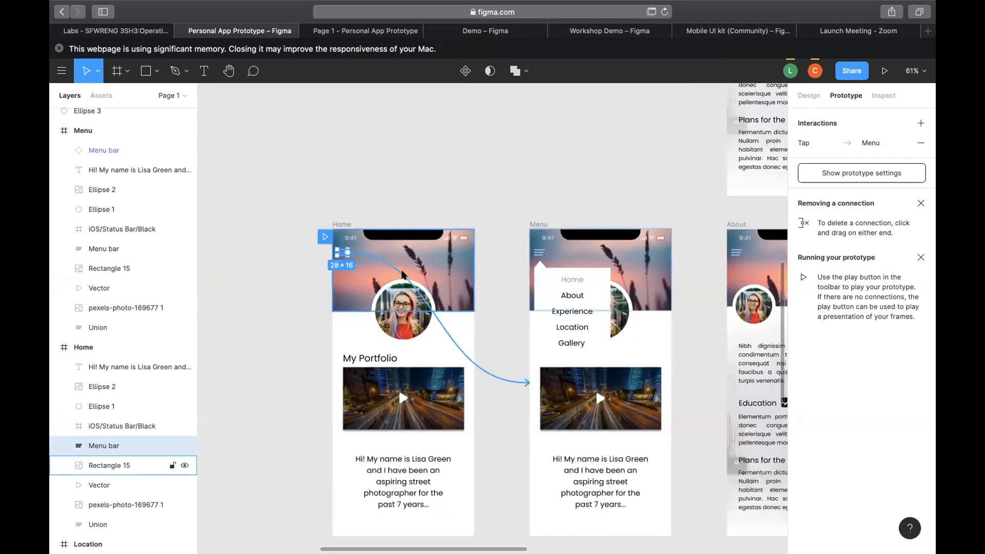
scroll(539, 366, up, 4)
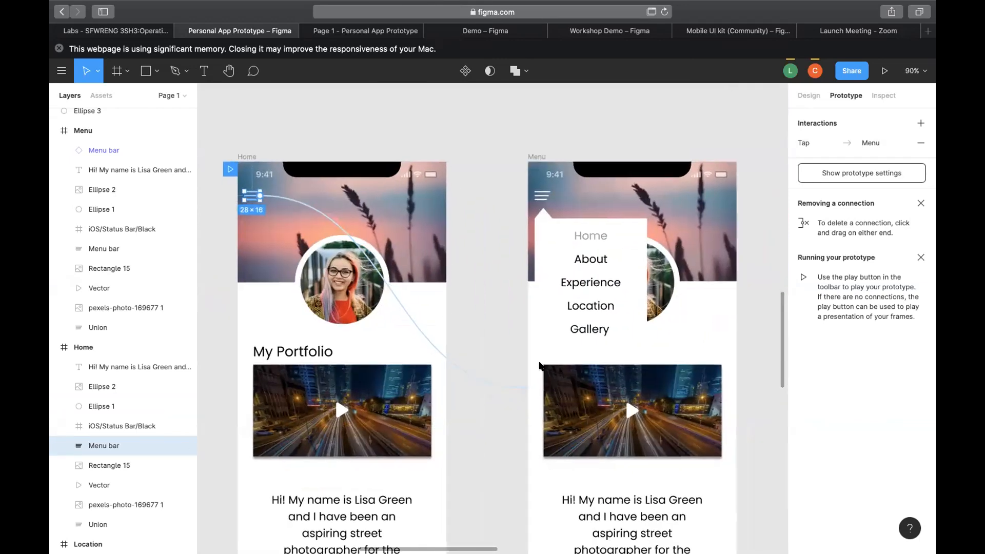
scroll(540, 365, down, 5)
scroll(517, 413, right, 2)
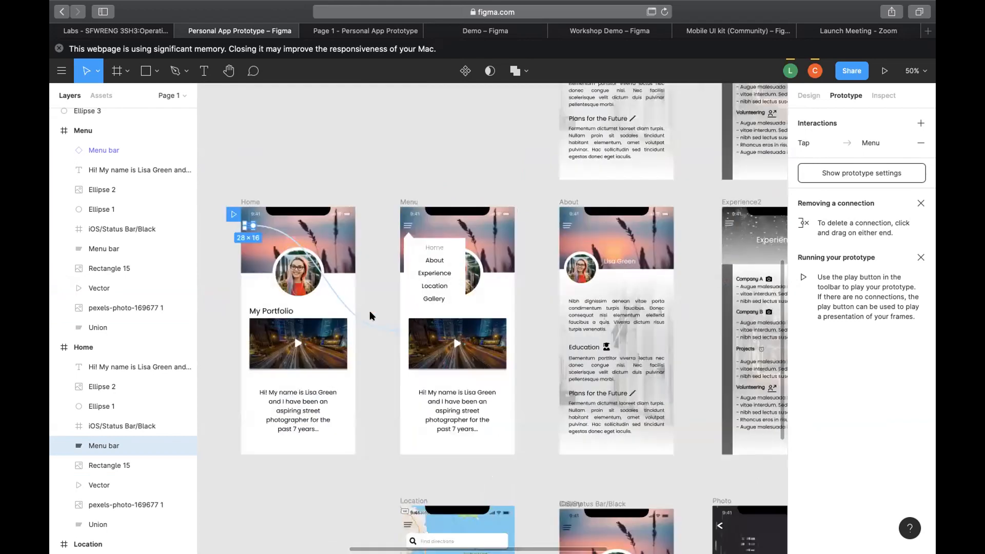
scroll(370, 310, left, 2)
scroll(369, 310, up, 1)
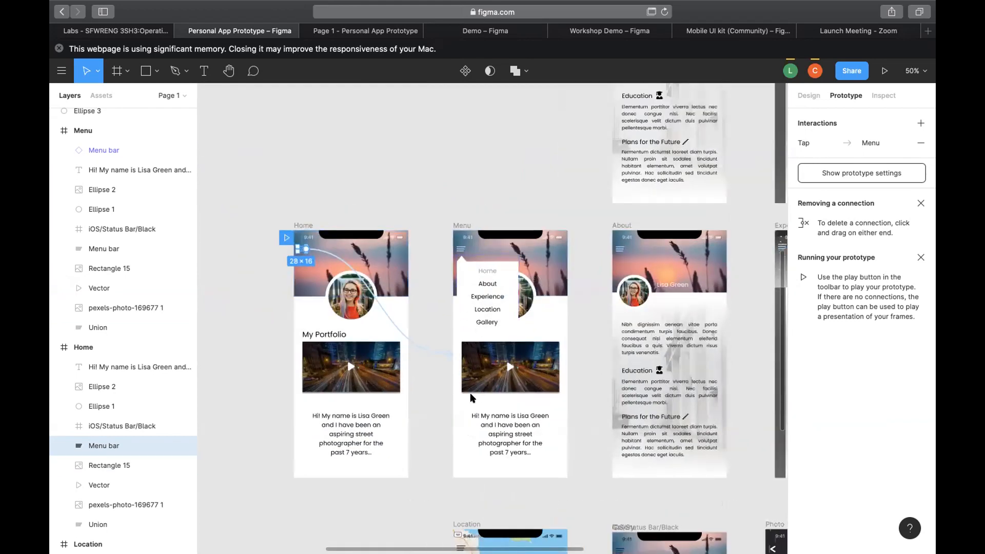
scroll(521, 243, up, 3)
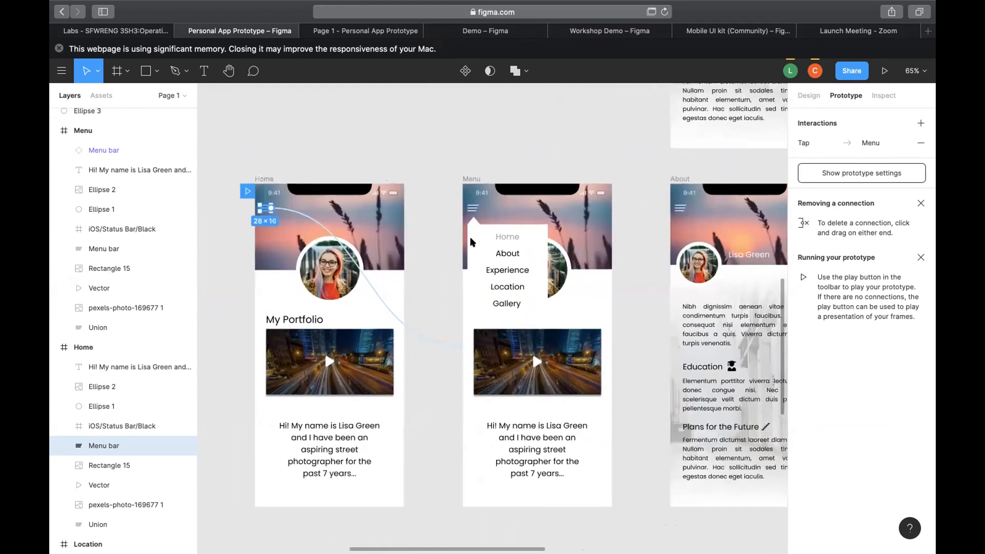
scroll(521, 244, up, 4)
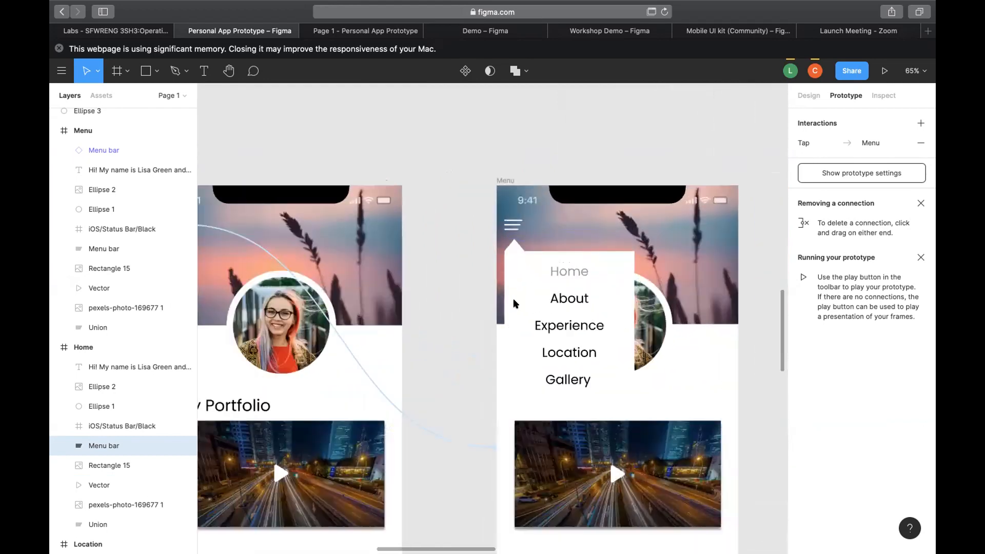
scroll(489, 323, down, 2)
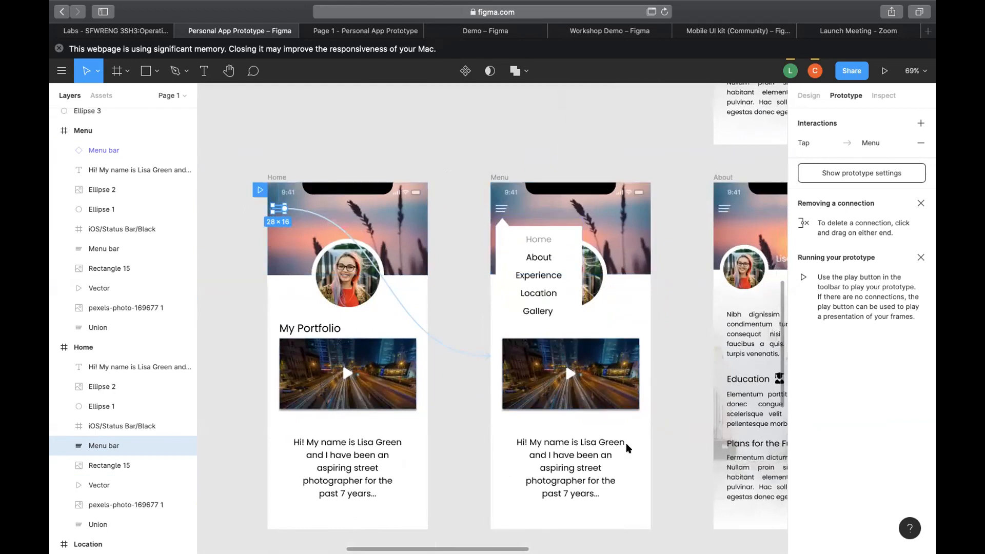
Clear the selection to examine all prototype connections around the Menu frame, and select that frame.
key(Escape)
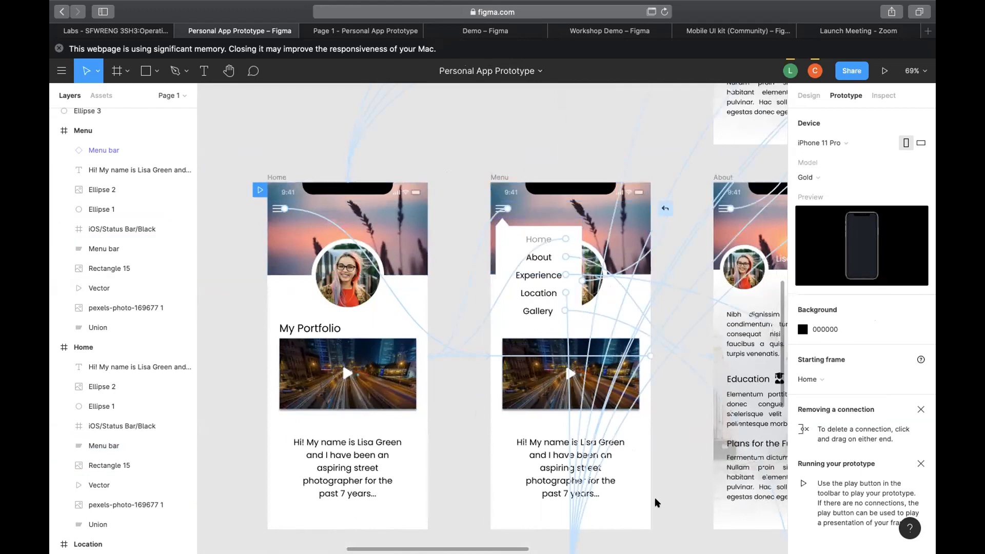
scroll(531, 439, right, 3)
scroll(531, 439, down, 1)
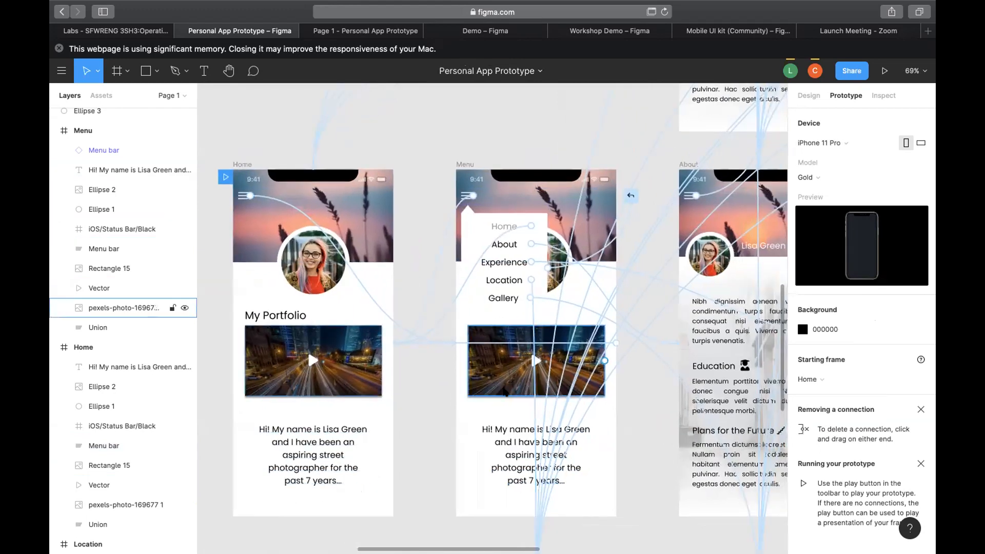
scroll(505, 391, up, 5)
scroll(505, 391, down, 5)
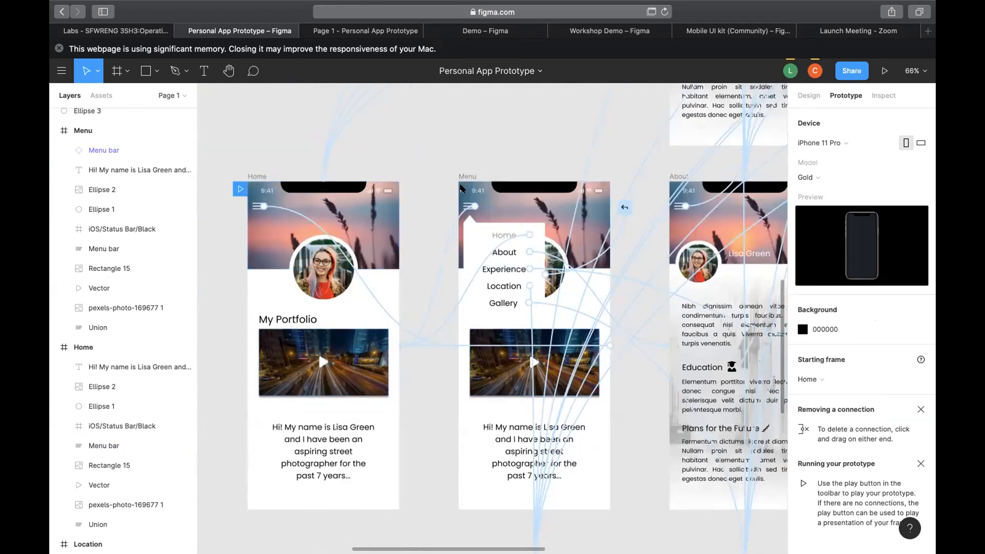
click(464, 176)
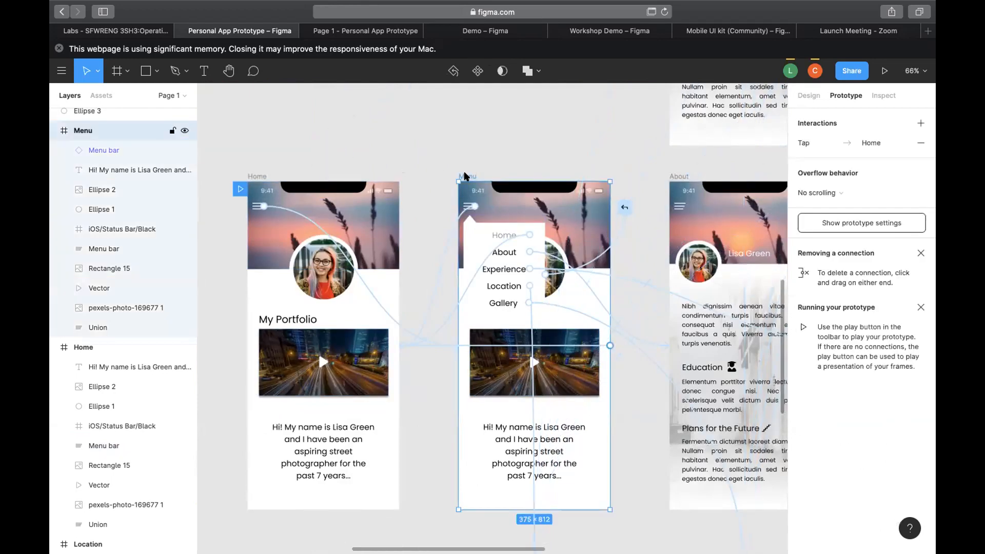
Compare the Menu frame's own tap connection back to Home with the full set of prototype connections.
click(493, 145)
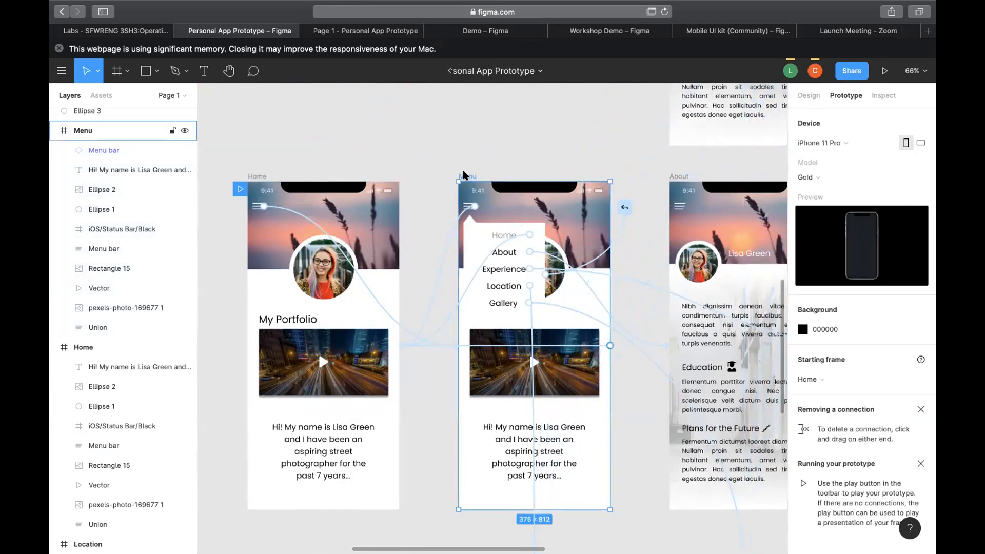
click(465, 174)
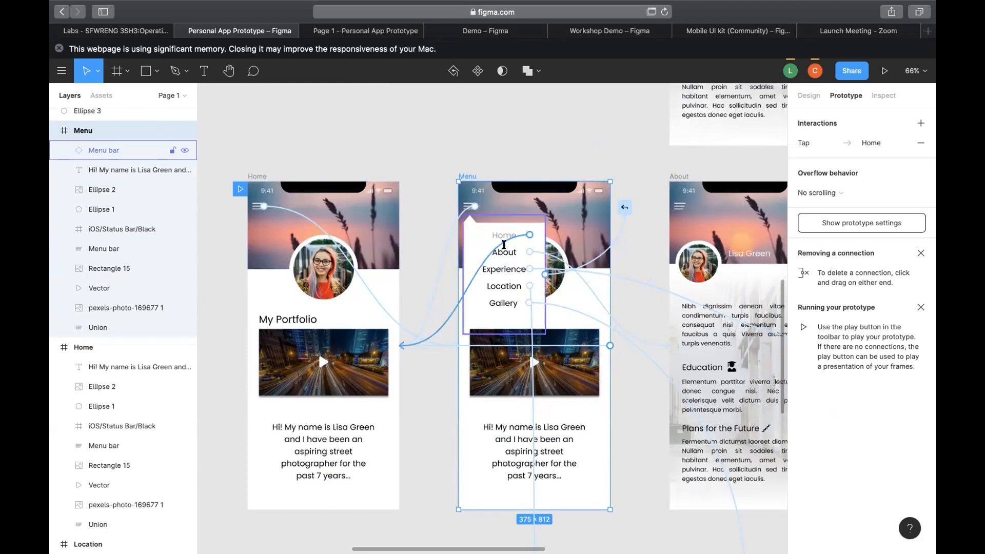
click(479, 139)
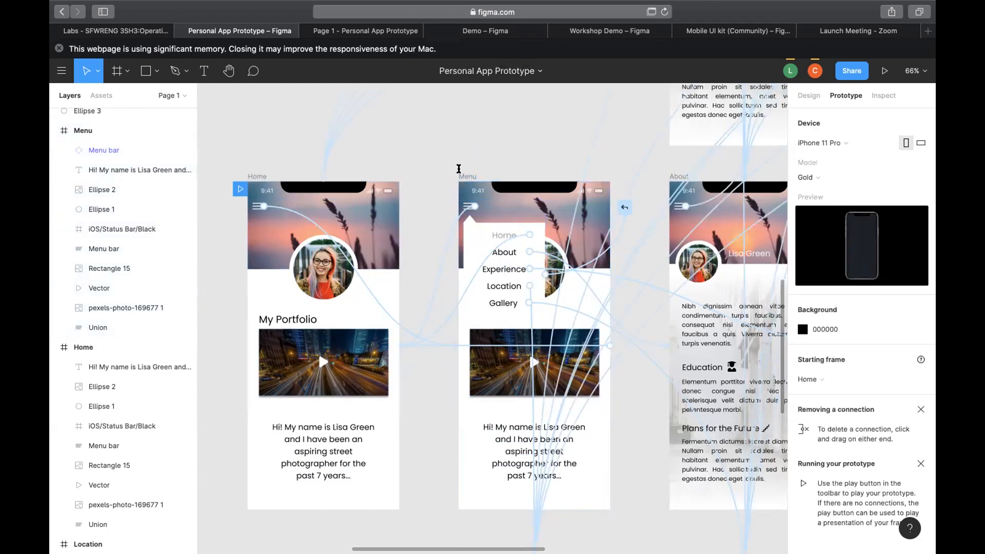
click(464, 171)
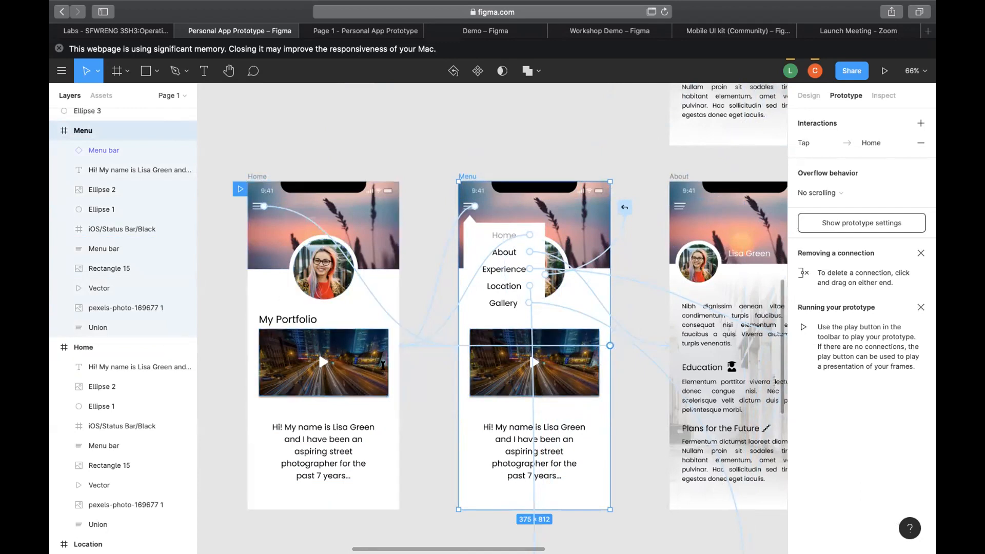
click(429, 411)
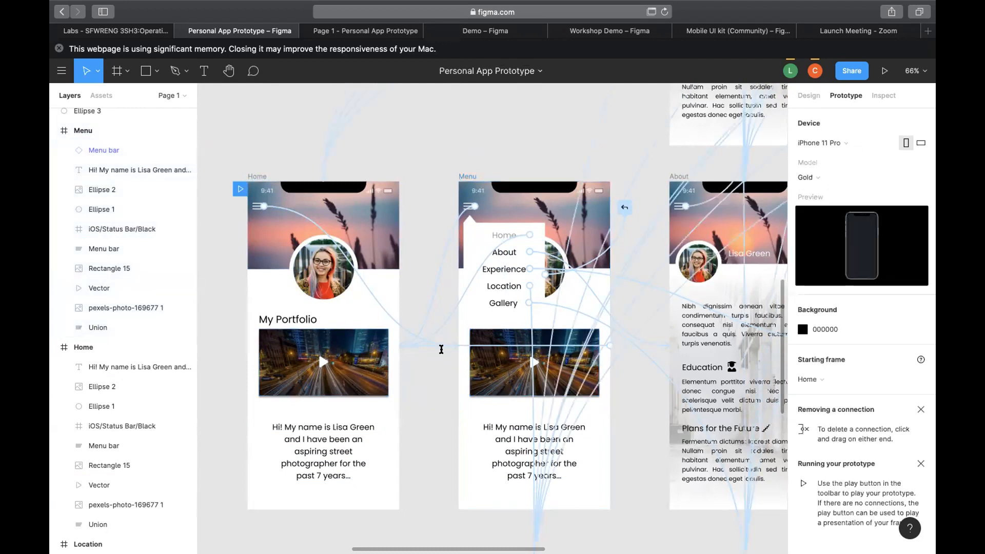
click(466, 174)
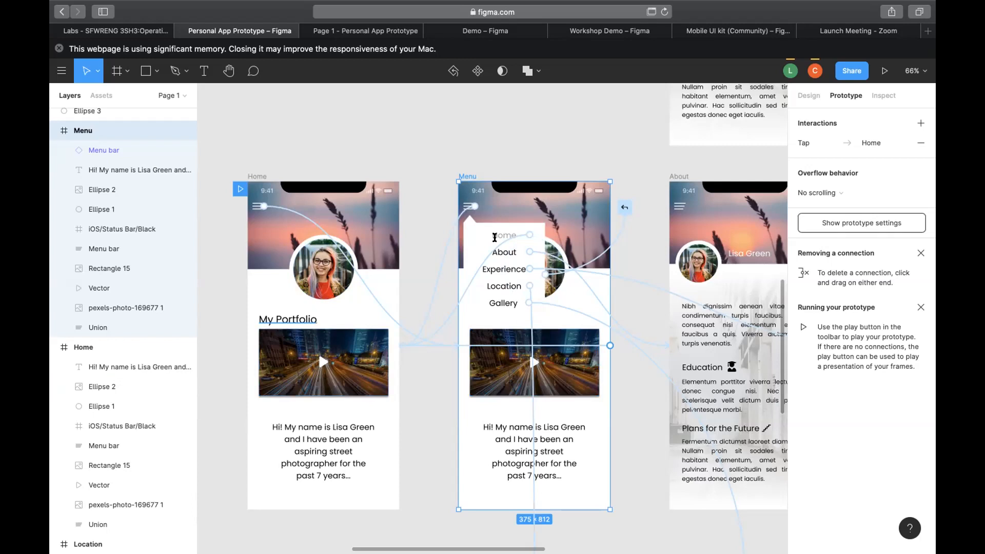
click(452, 149)
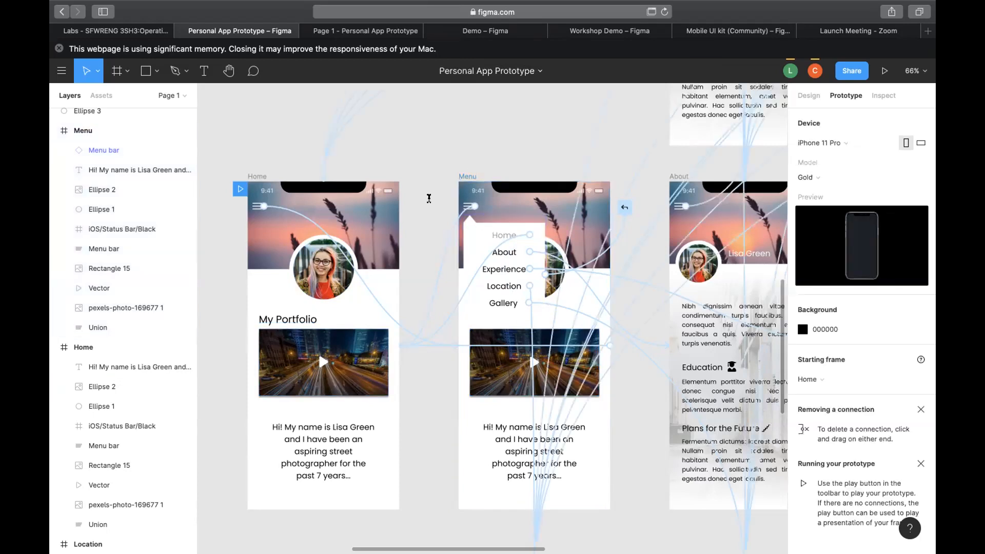
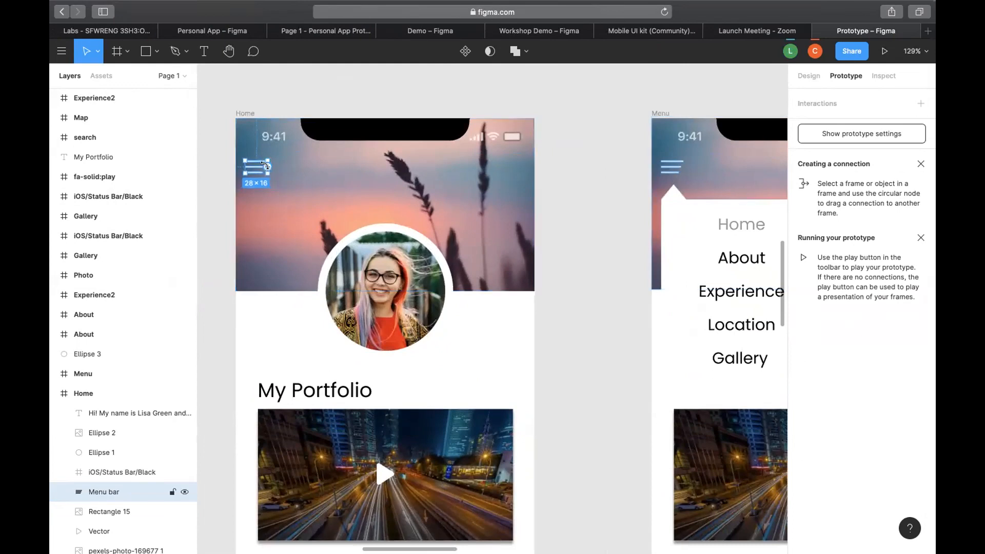
In the Prototype file, connect the Home frame's menu icon to the Menu frame with an On tap, Navigate to interaction.
scroll(259, 161, up, 3)
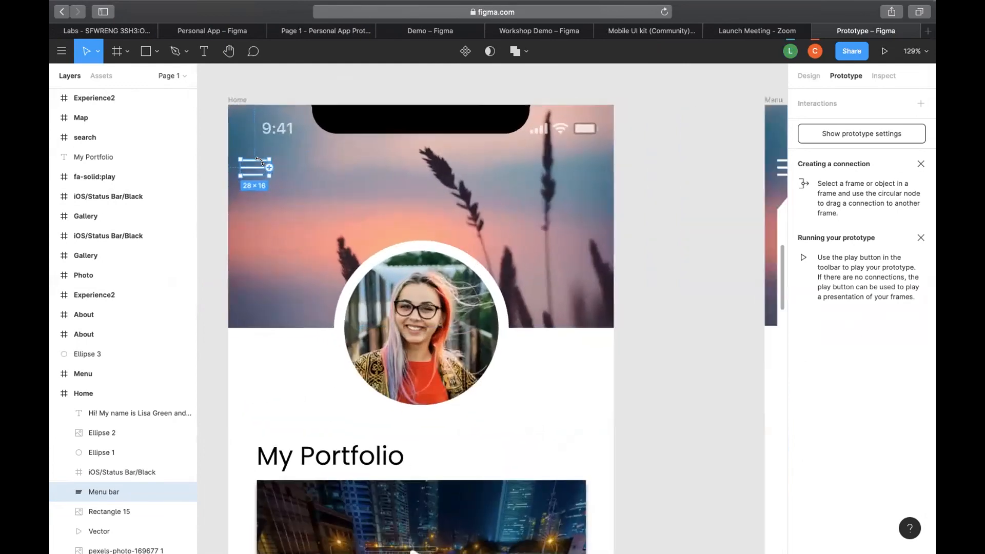
scroll(262, 161, down, 3)
scroll(264, 161, up, 5)
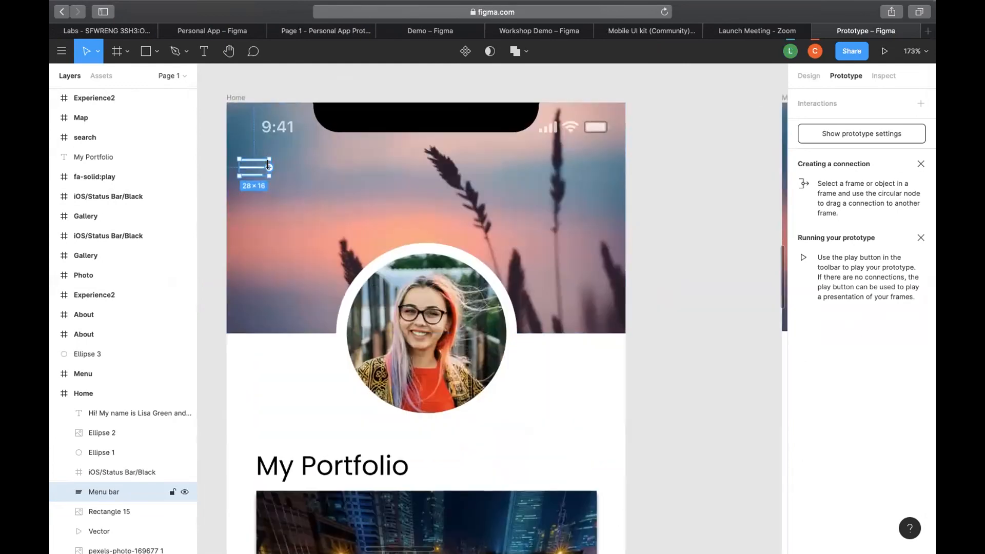
scroll(267, 162, down, 4)
scroll(268, 164, down, 5)
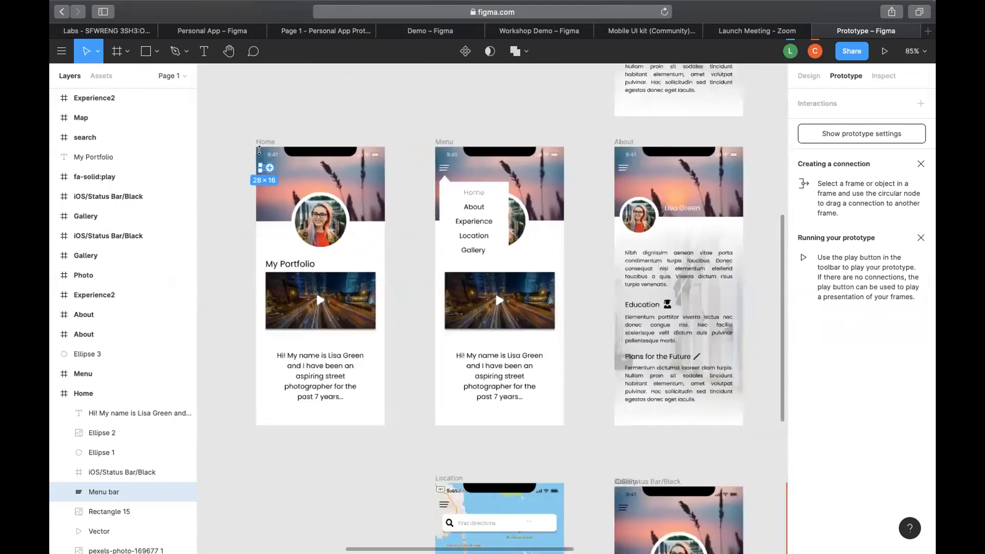
scroll(270, 161, down, 4)
drag(270, 167, 433, 220)
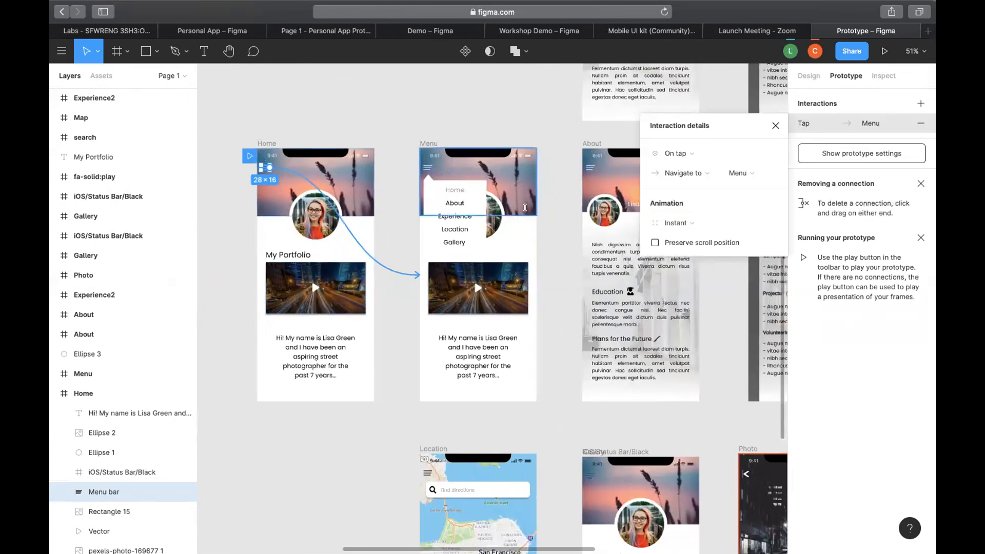
Connect the whole Menu frame back to the Home frame with an On tap, Navigate to interaction.
click(426, 136)
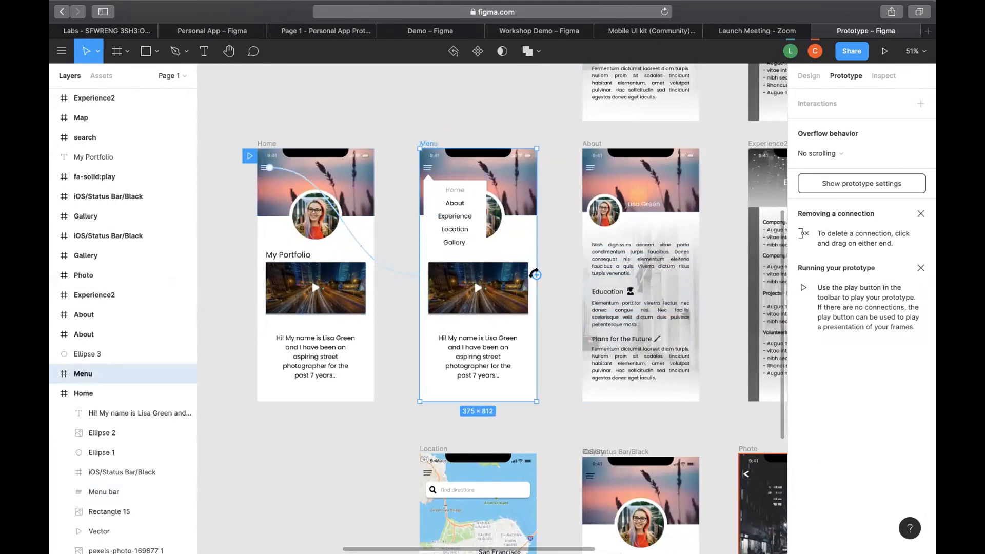
drag(535, 274, 310, 337)
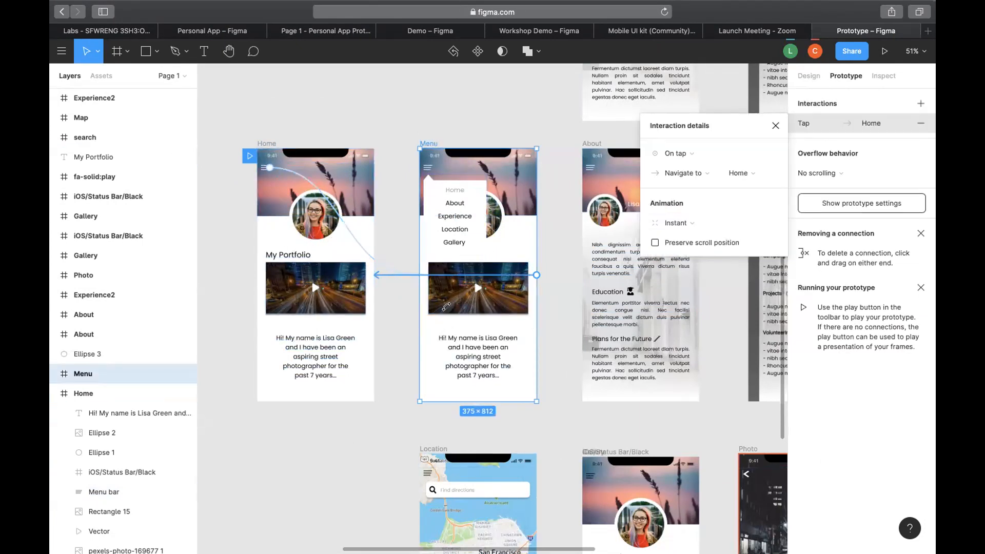
scroll(483, 199, up, 5)
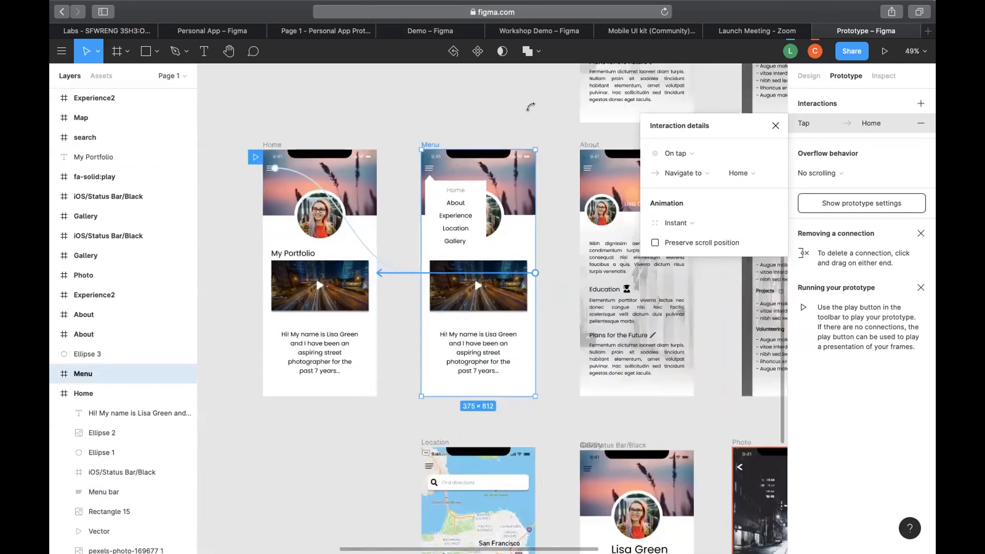
Launch the prototype presentation in its own browser tab and return to the design file.
click(883, 50)
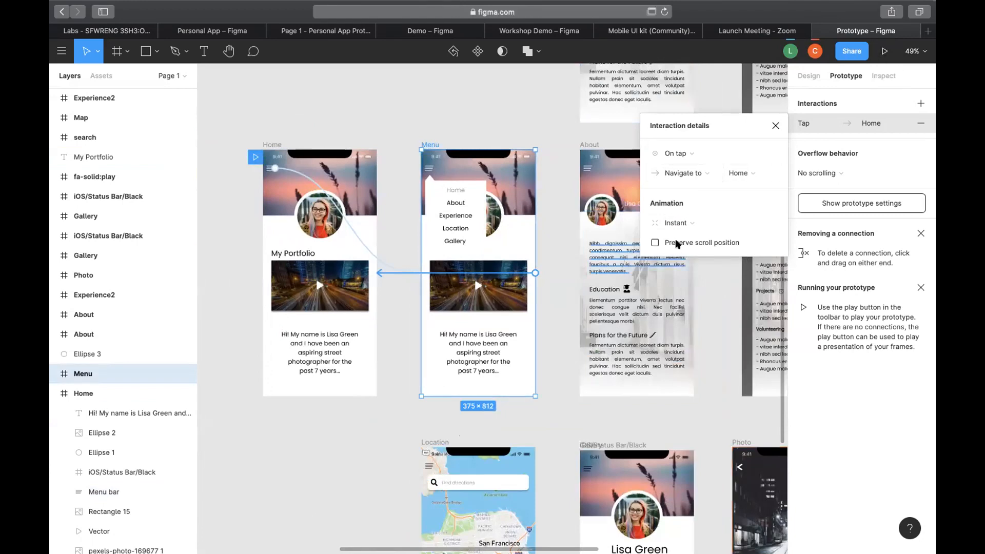
click(885, 51)
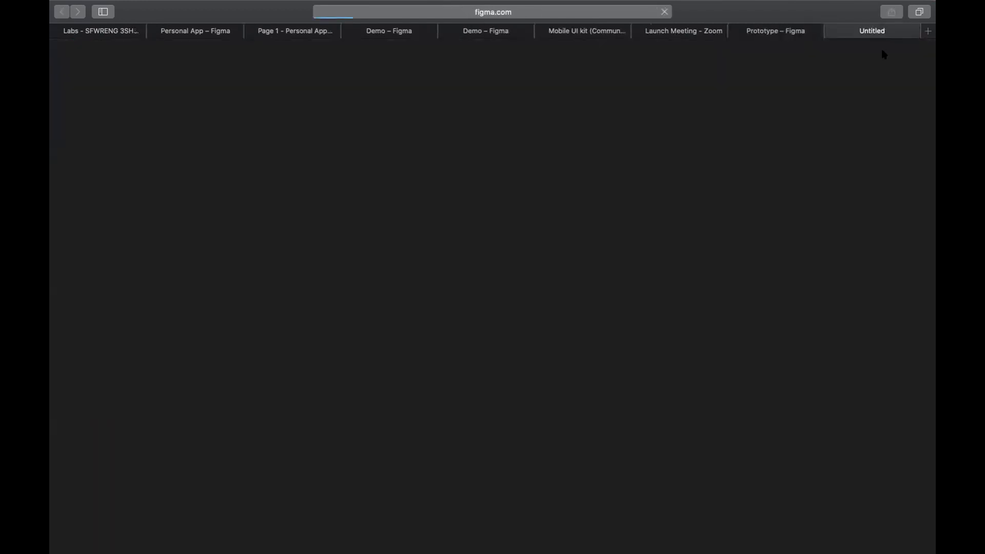
click(779, 31)
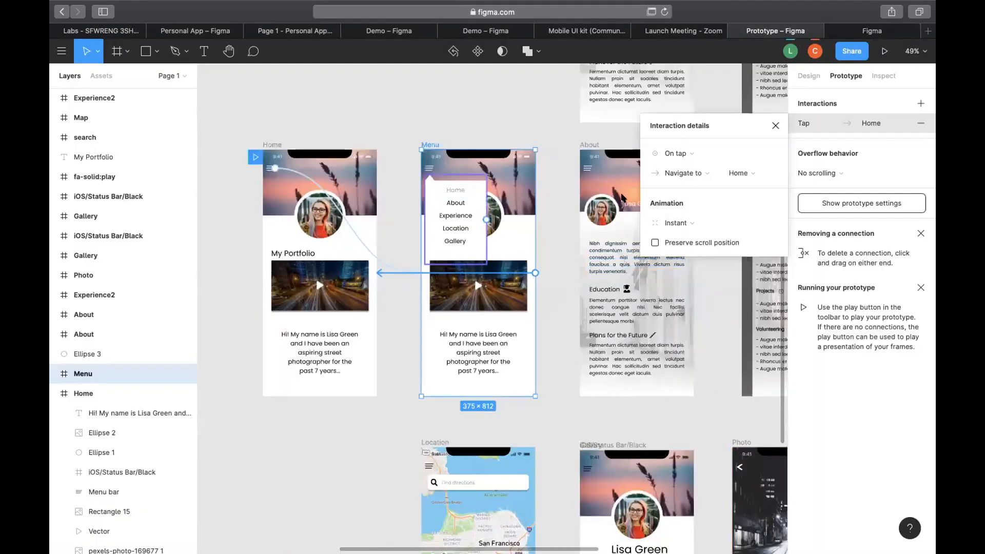
Set the animation of both the Menu-to-Home and Home-to-Menu interactions to Smart animate.
click(685, 223)
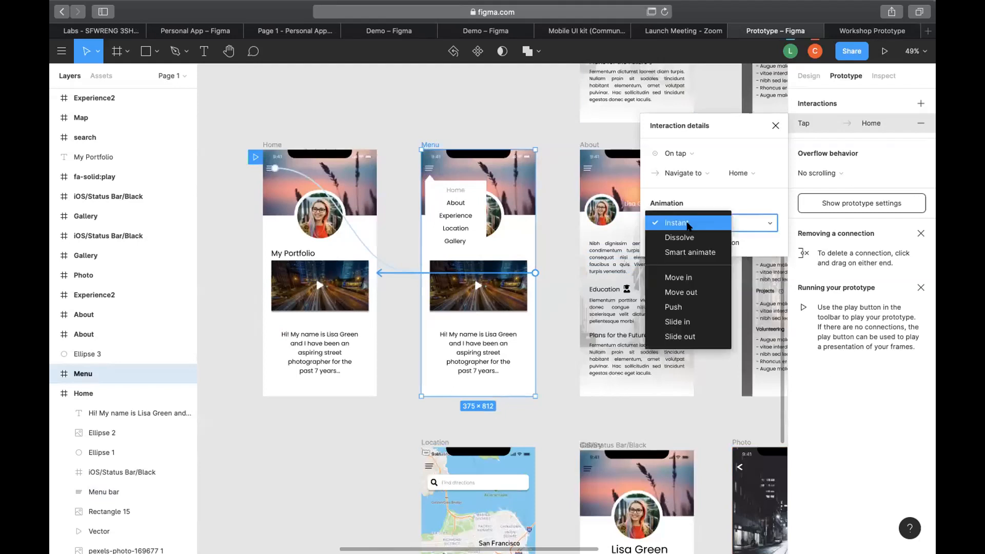
click(694, 255)
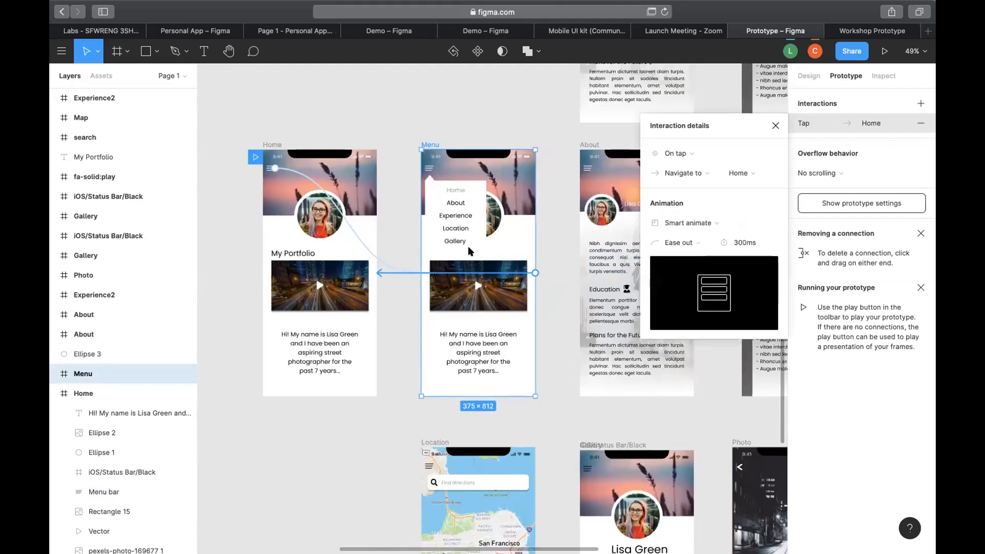
click(373, 254)
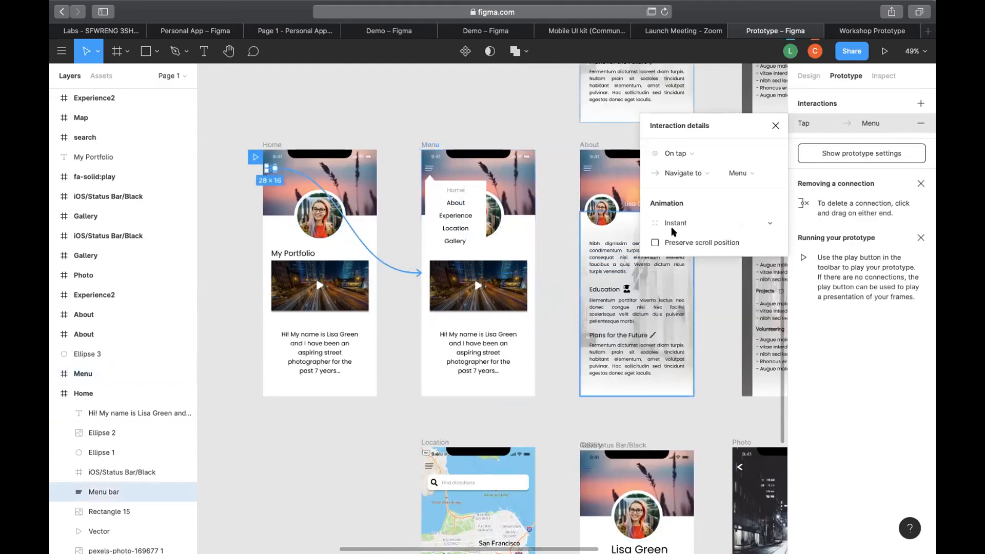
click(703, 222)
click(701, 251)
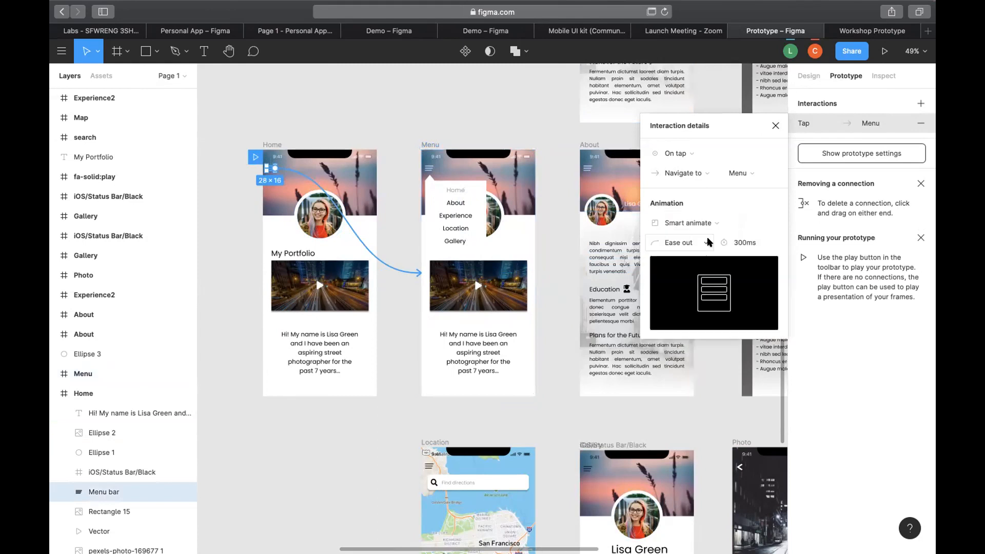
Test the presented prototype by repeatedly opening the dropdown from Home's menu icon and closing it, including by tapping About.
click(873, 30)
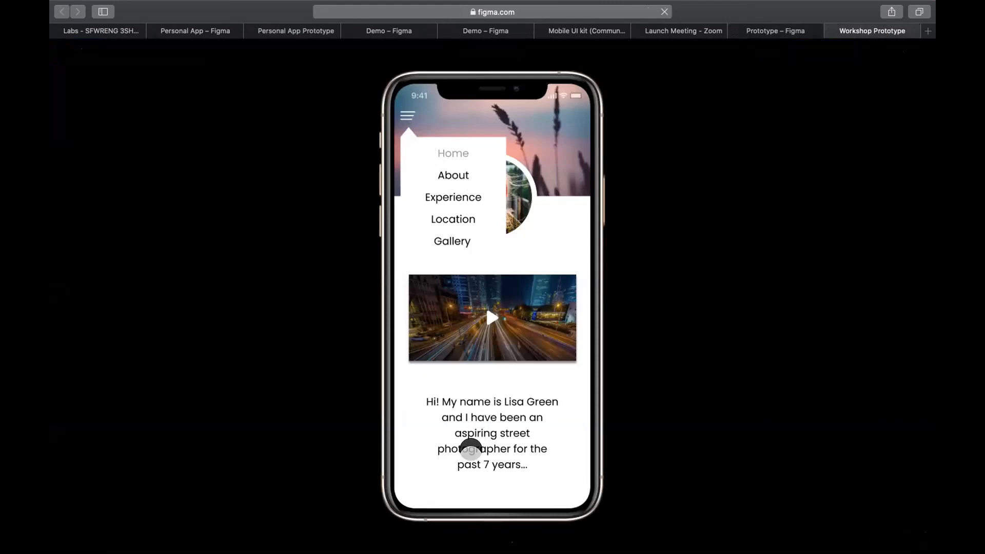
click(771, 32)
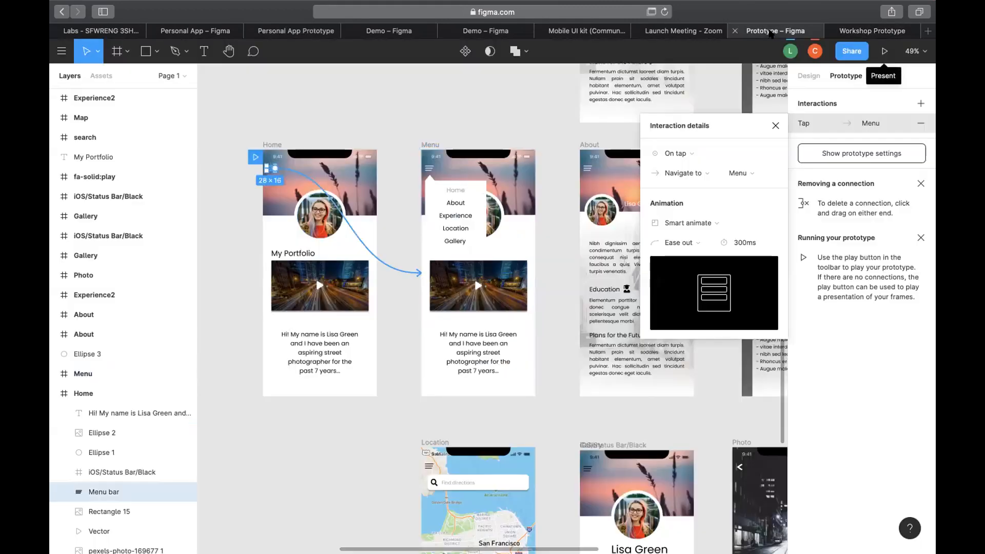
click(858, 29)
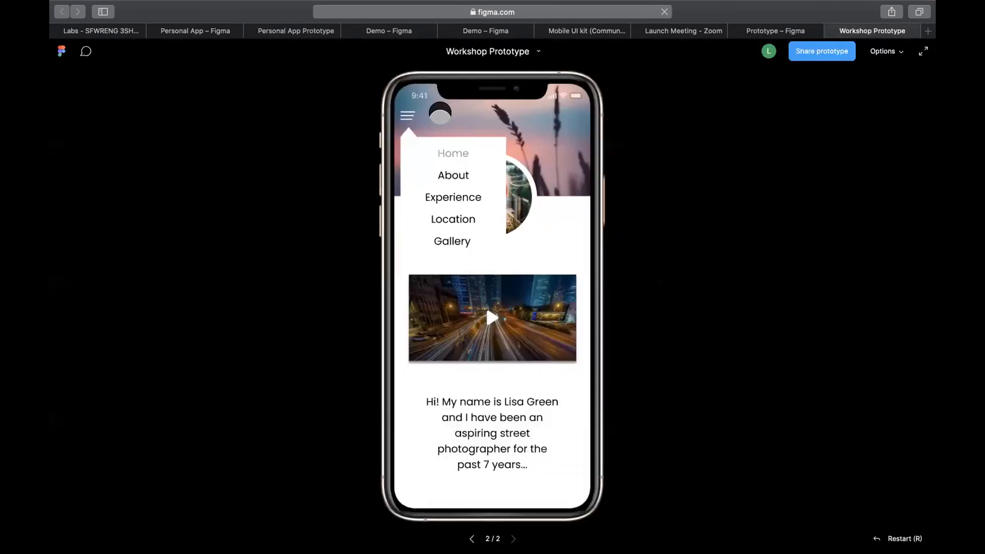
click(404, 115)
click(404, 115)
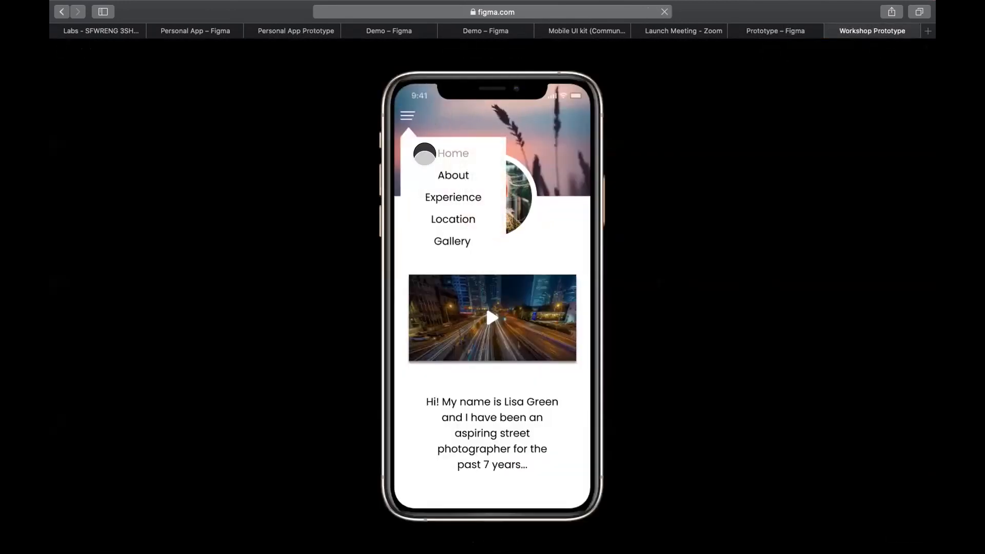
click(403, 114)
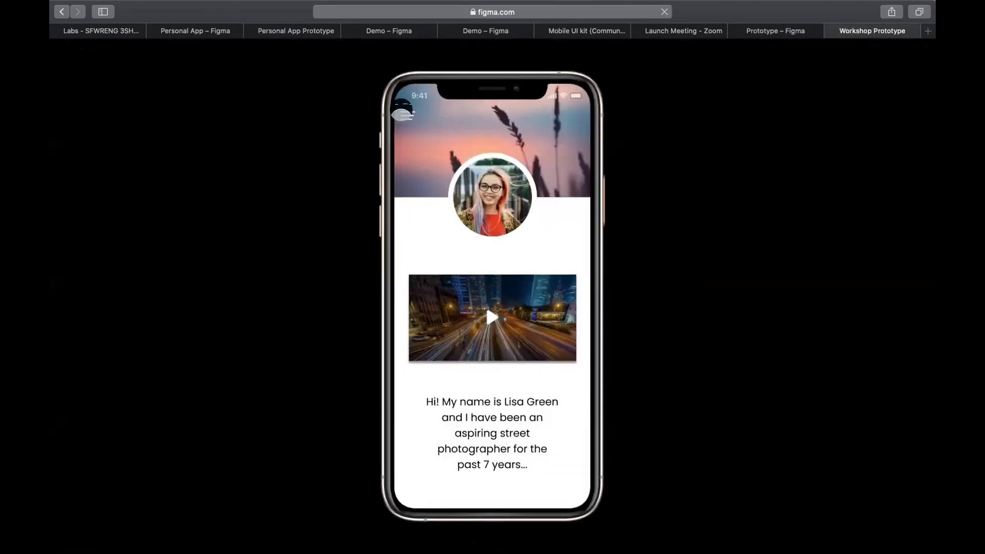
click(403, 114)
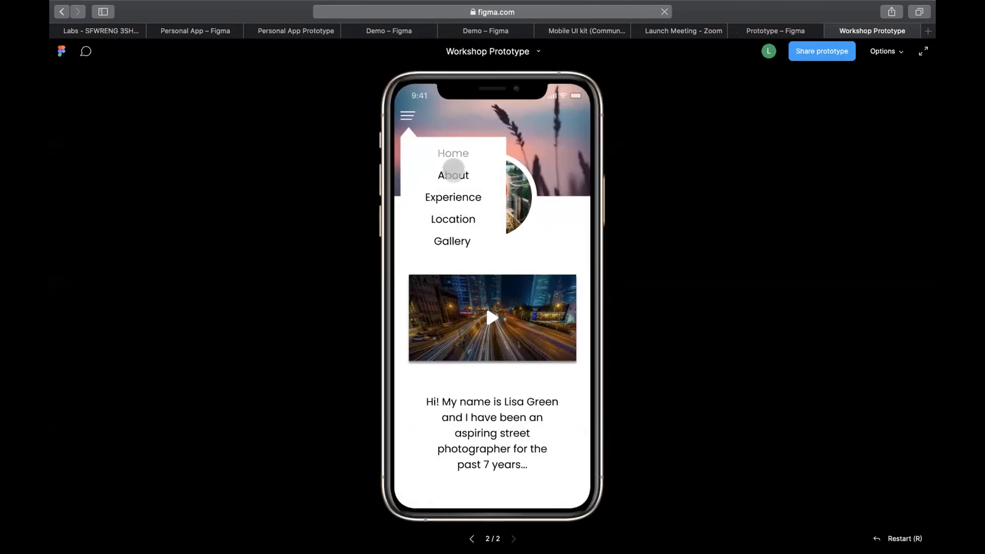
click(407, 122)
click(403, 111)
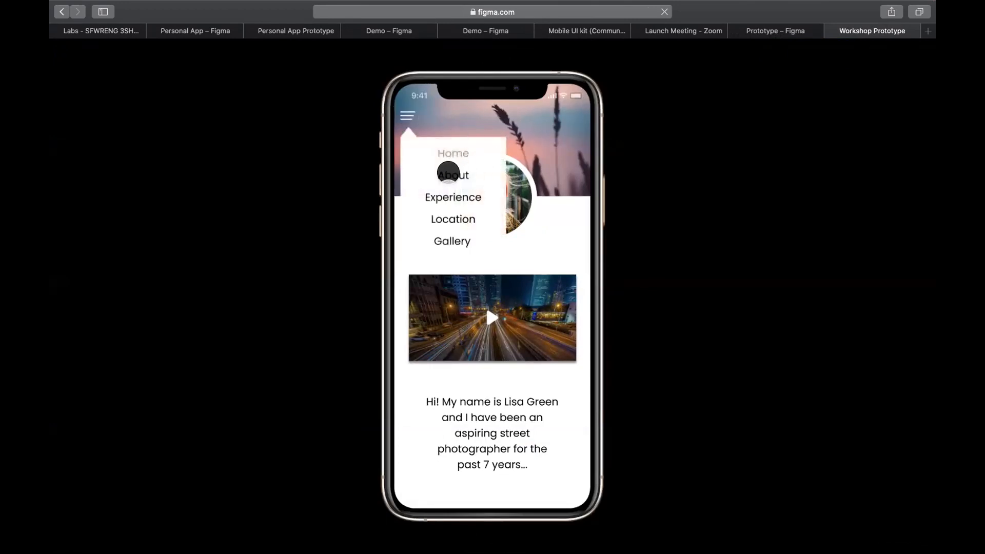
click(450, 175)
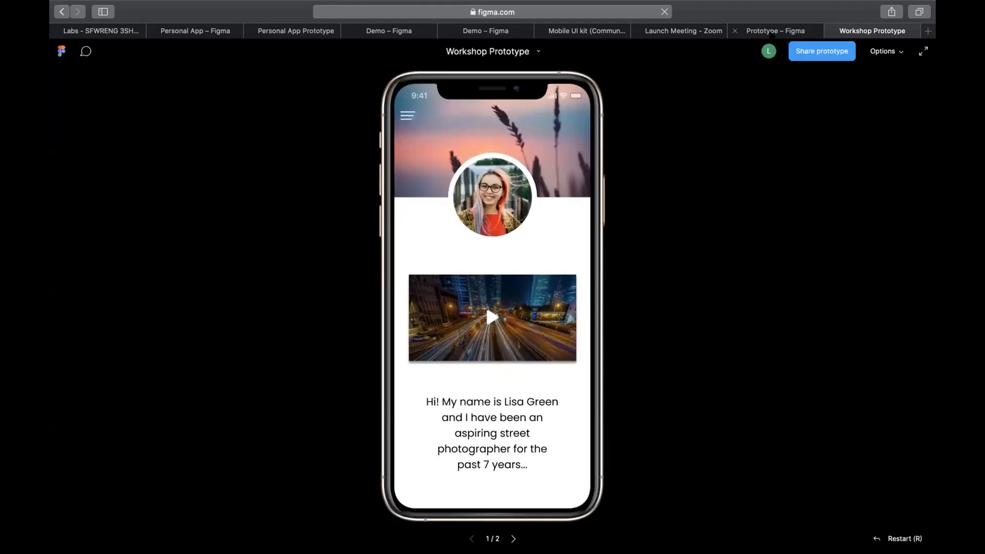
Return to the design file and connect the About entry in the Menu frame's dropdown to the lower About frame with an On tap, Navigate to interaction.
click(773, 31)
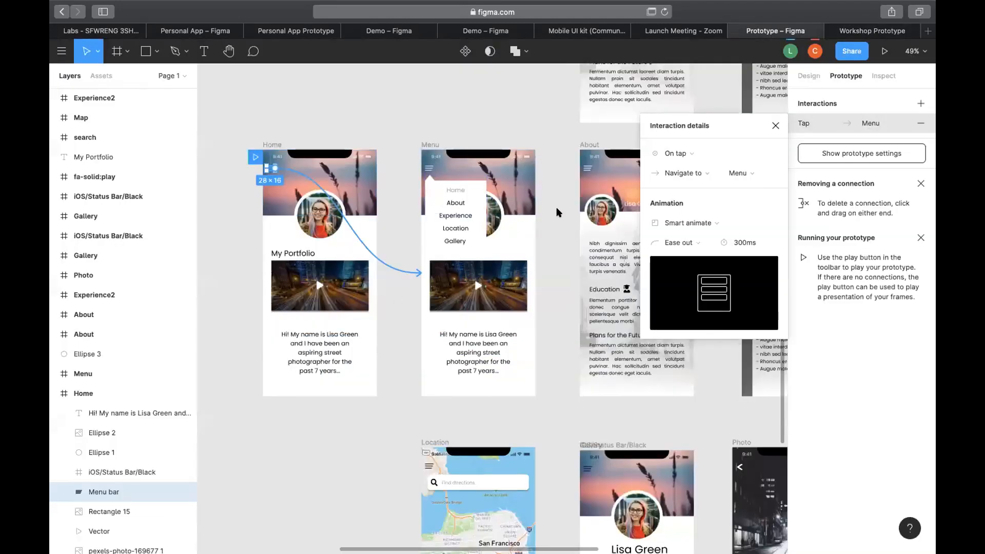
scroll(558, 212, right, 5)
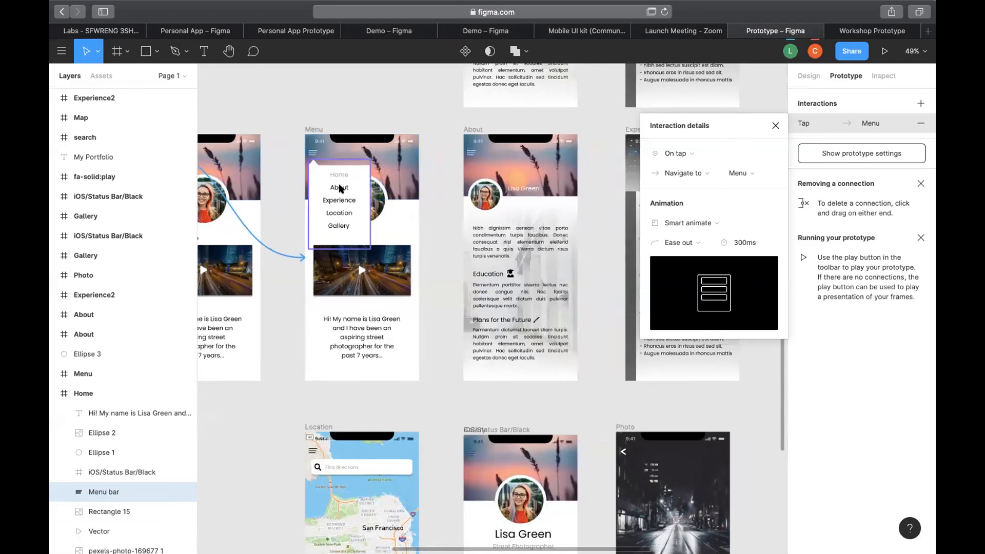
click(338, 186)
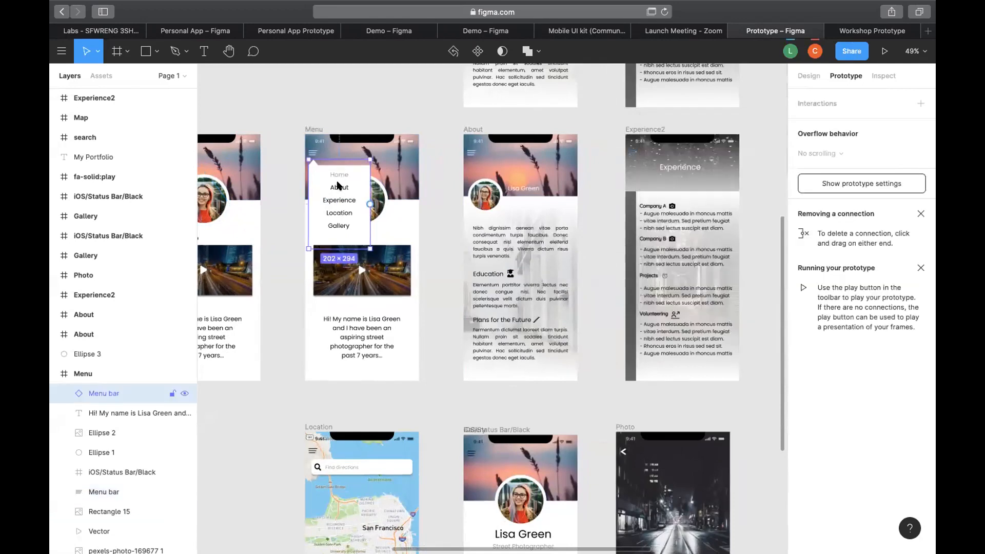
click(338, 185)
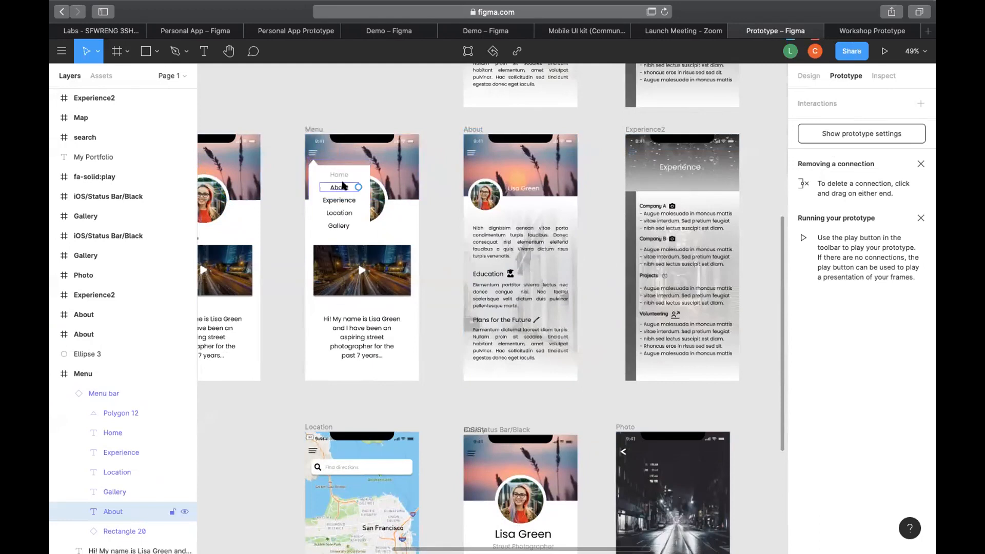
scroll(344, 185, up, 3)
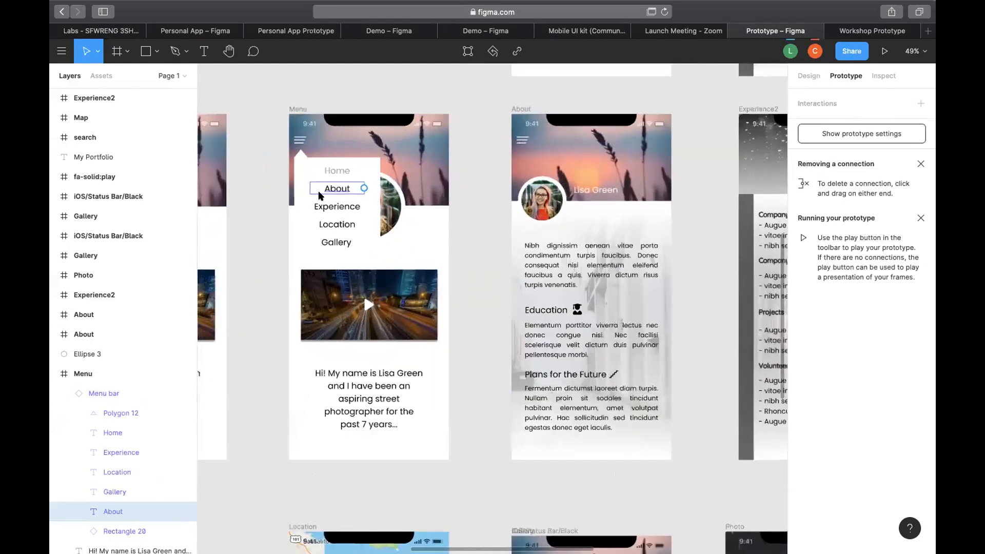
scroll(361, 190, up, 2)
scroll(361, 191, down, 3)
scroll(358, 192, up, 2)
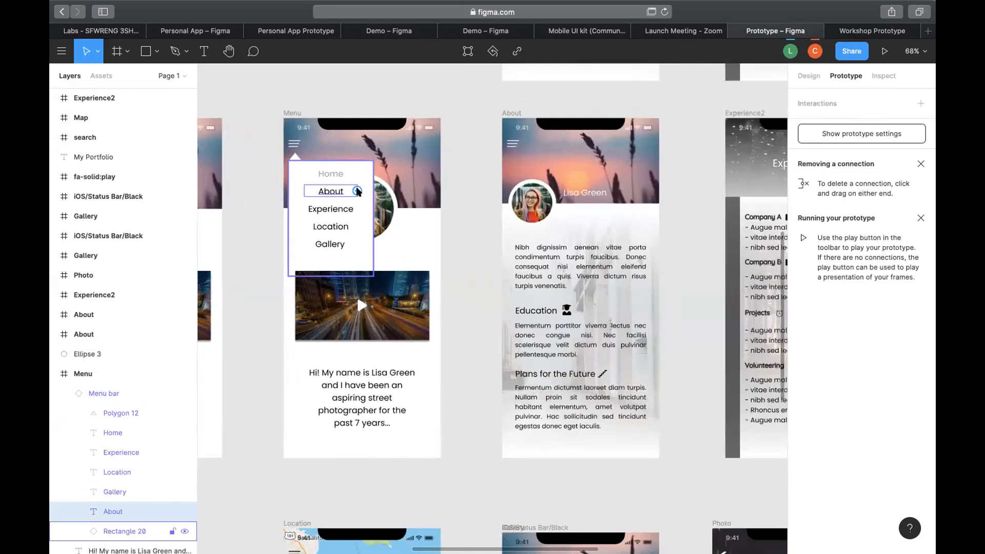
drag(358, 191, 530, 137)
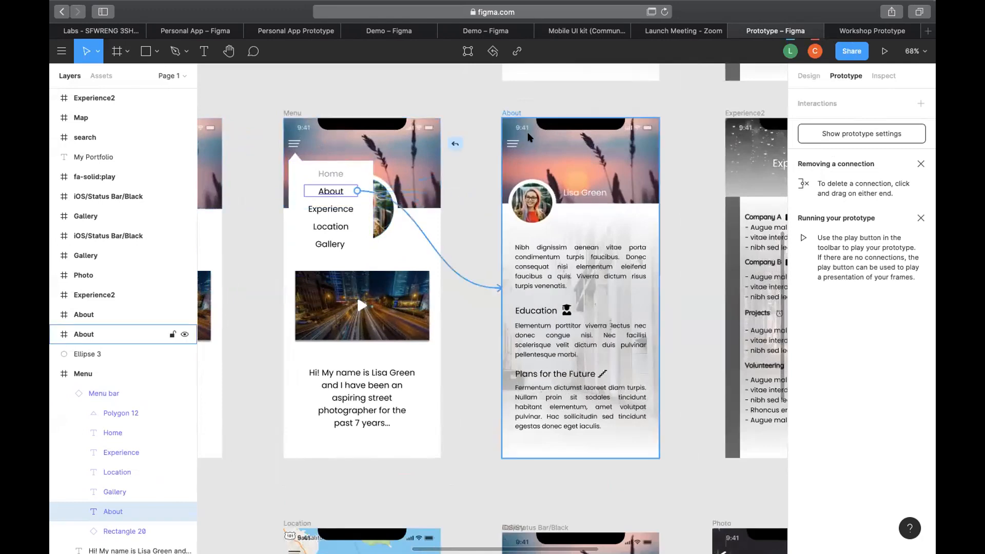
scroll(434, 391, right, 4)
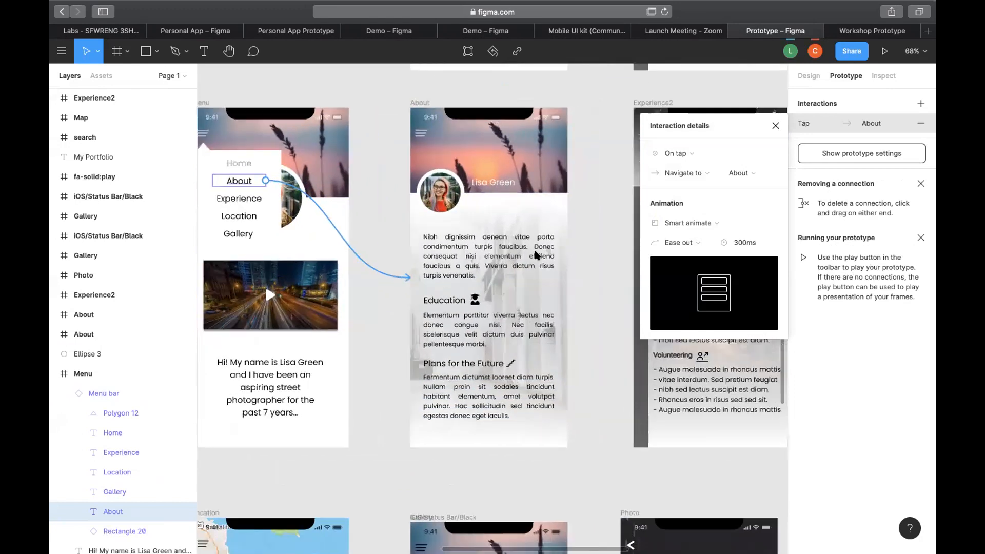
Connect the Experience entry in the Menu frame's dropdown to the lower Experience2 frame with an On tap, Navigate to interaction.
scroll(343, 210, down, 2)
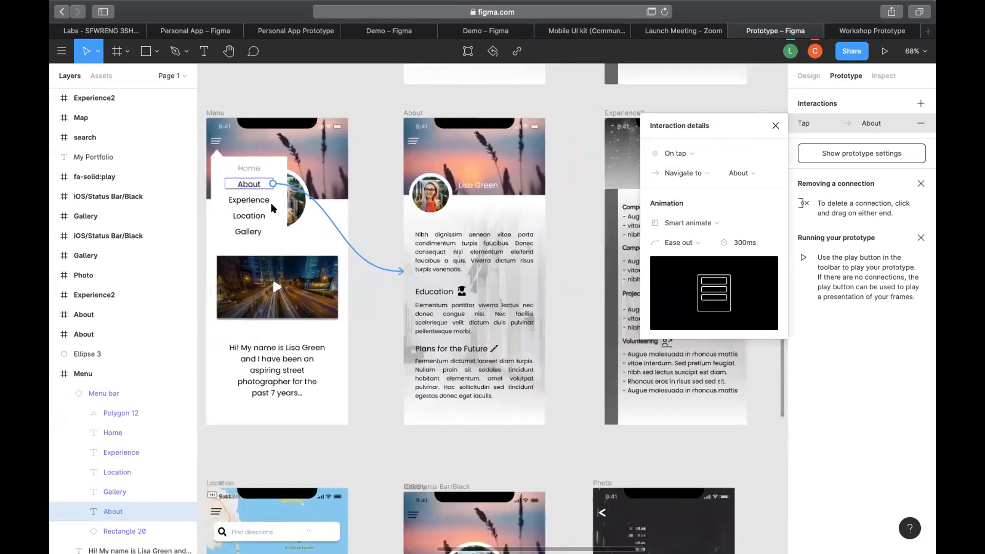
scroll(318, 209, down, 3)
click(288, 208)
drag(291, 208, 591, 247)
scroll(592, 246, up, 3)
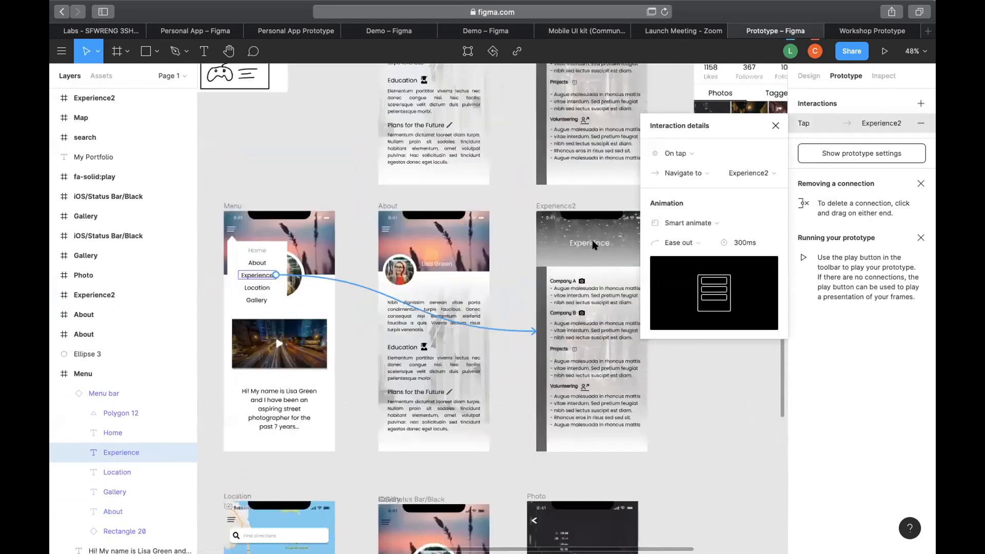
Examine the interaction details of the connections running from the Menu's About and Experience entries, and close the details.
scroll(513, 284, up, 5)
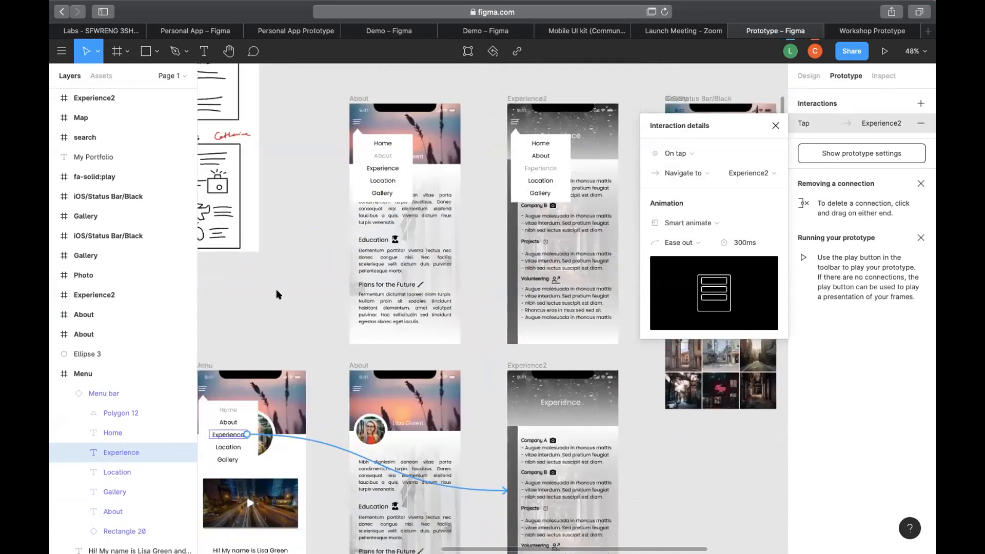
scroll(276, 294, down, 3)
scroll(422, 331, down, 2)
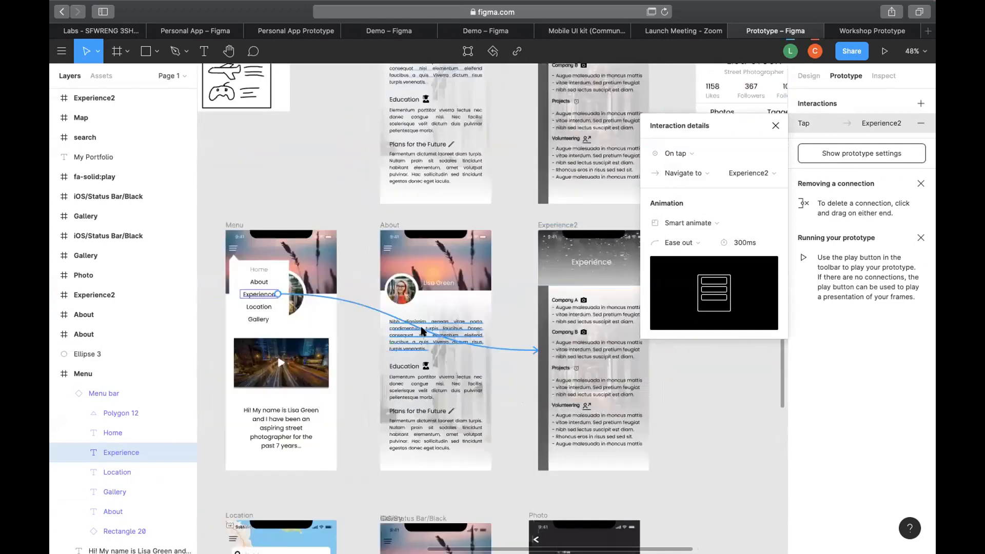
scroll(422, 331, up, 2)
scroll(212, 367, up, 4)
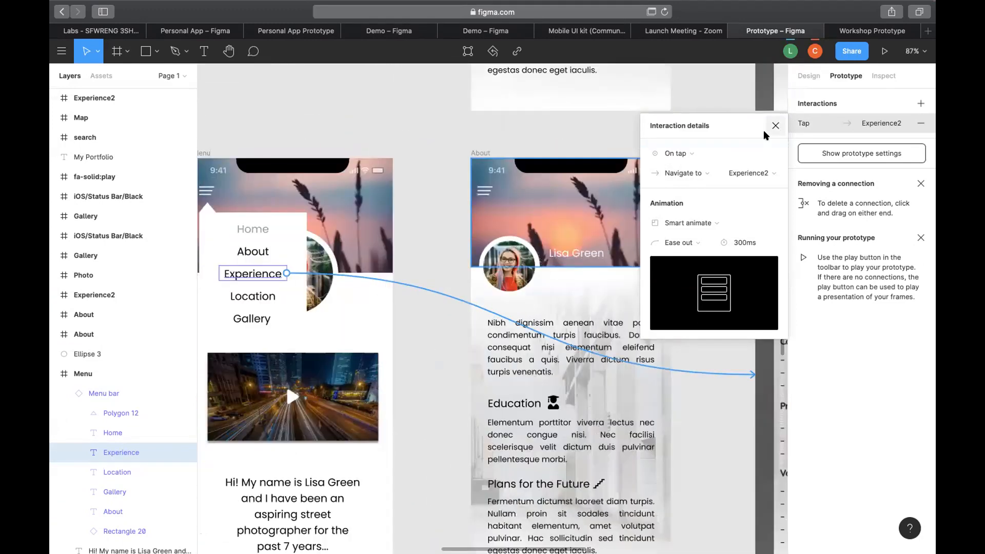
click(438, 338)
click(324, 261)
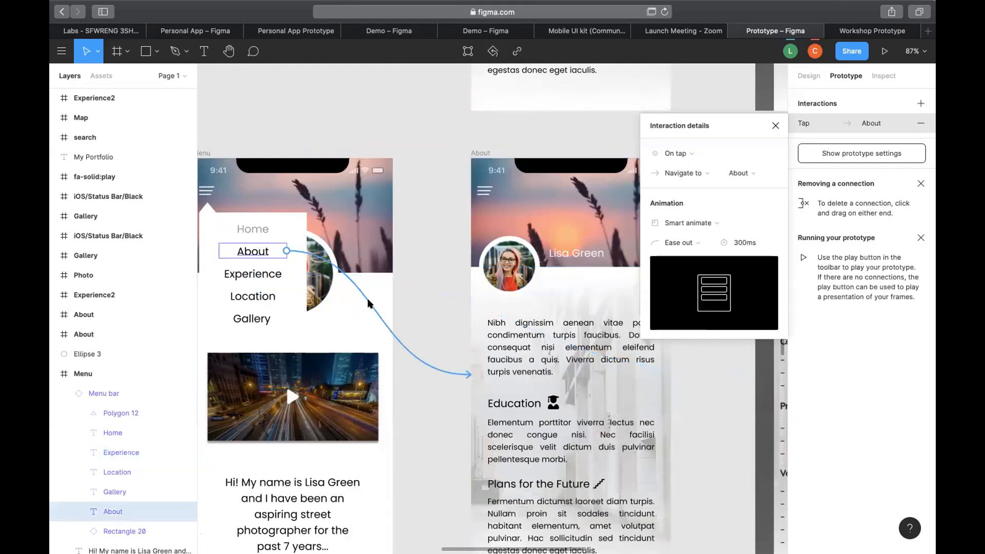
scroll(323, 261, left, 15)
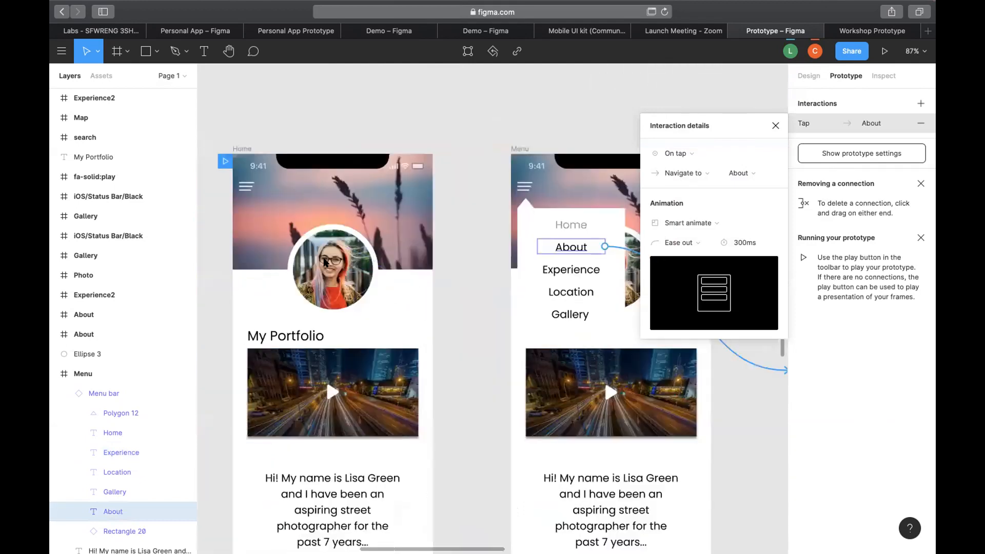
scroll(502, 236, right, 1)
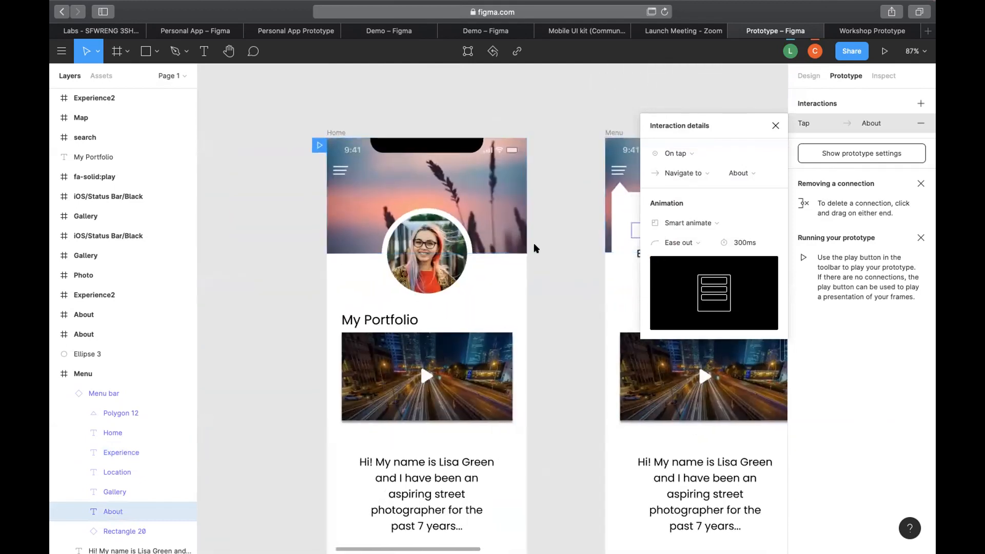
scroll(533, 248, right, 15)
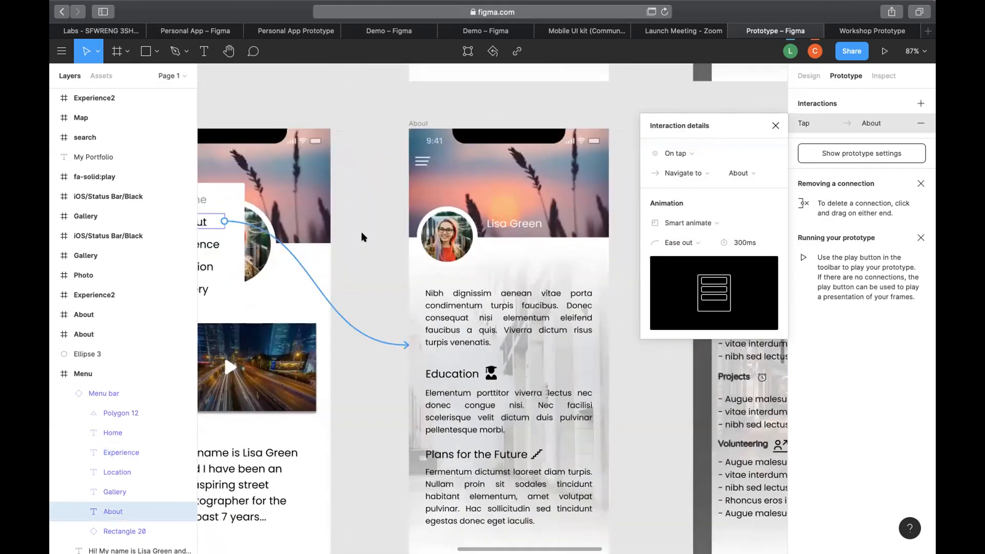
click(363, 237)
click(389, 267)
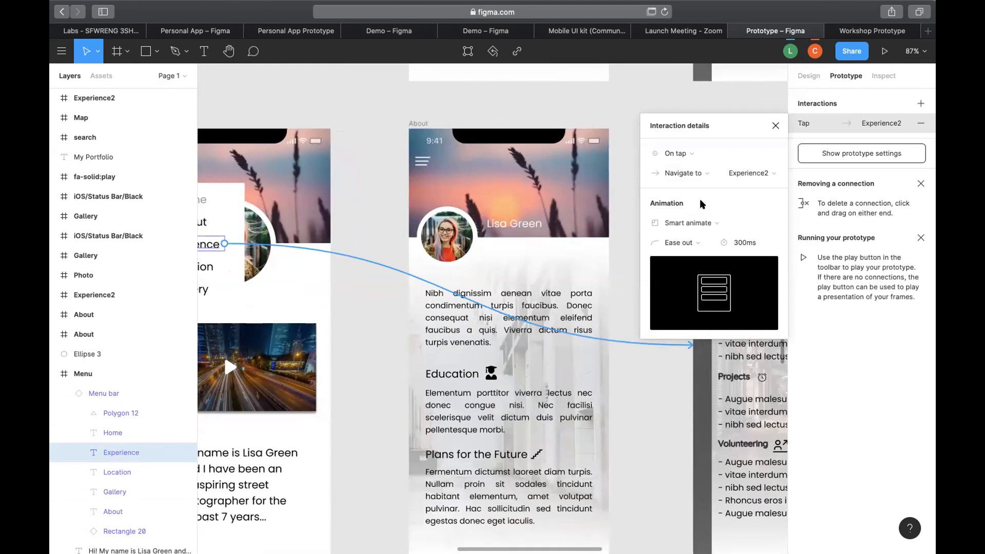
click(775, 126)
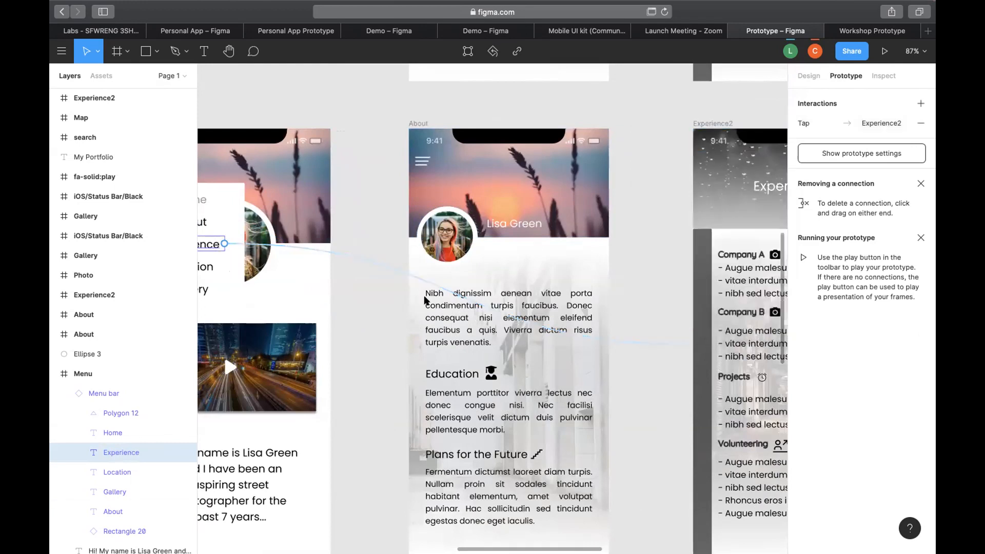
Connect the Location entry in the Menu frame's dropdown to the Location frame below it.
scroll(495, 274, down, 5)
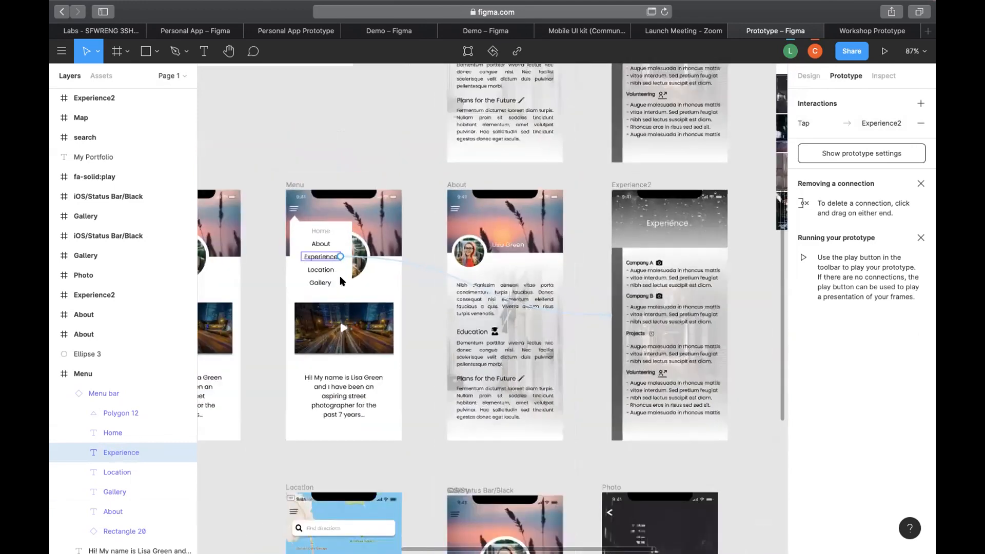
click(310, 269)
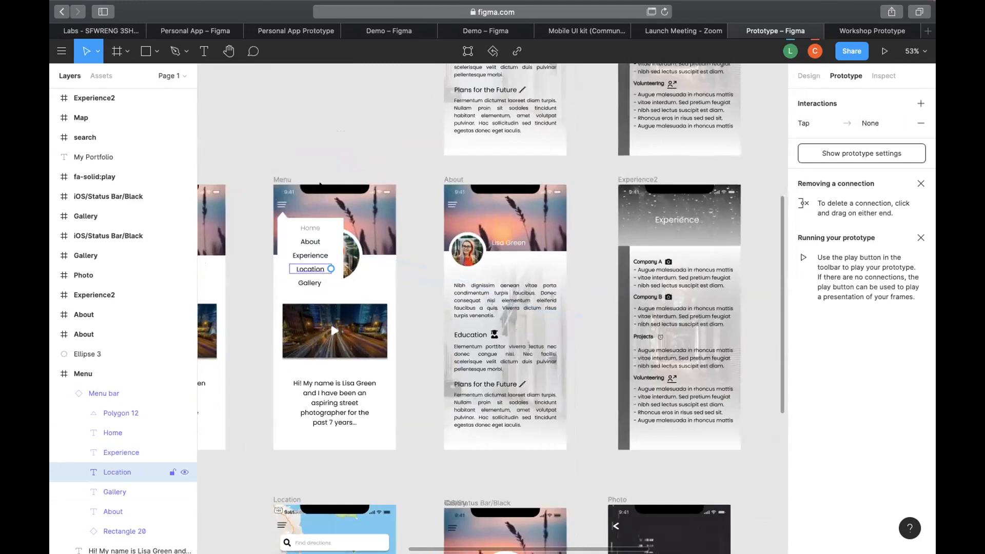
scroll(405, 324, down, 5)
scroll(334, 159, up, 3)
drag(335, 159, 340, 400)
Connect the Gallery entry in the Menu frame's dropdown to the Gallery frame in the lower row.
click(314, 172)
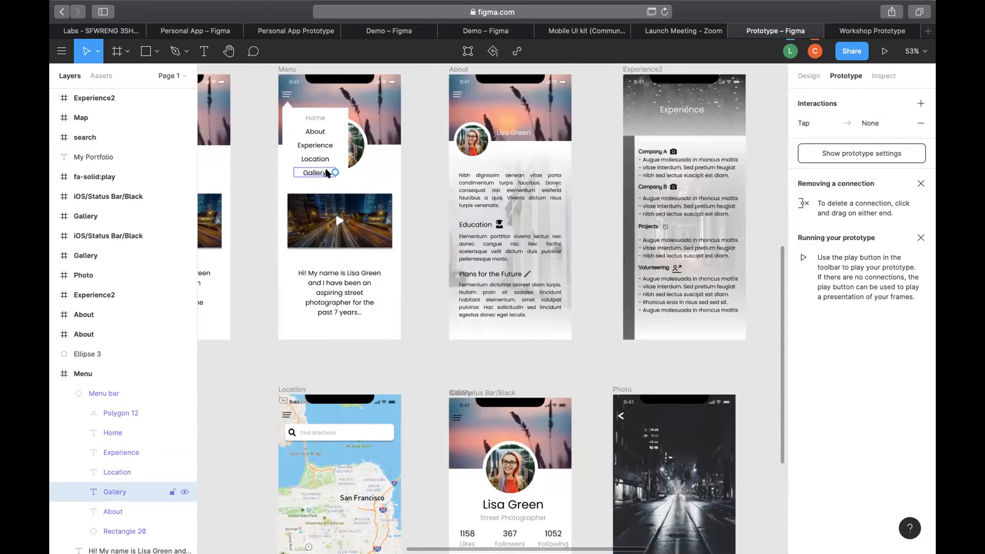
drag(334, 172, 511, 395)
click(415, 317)
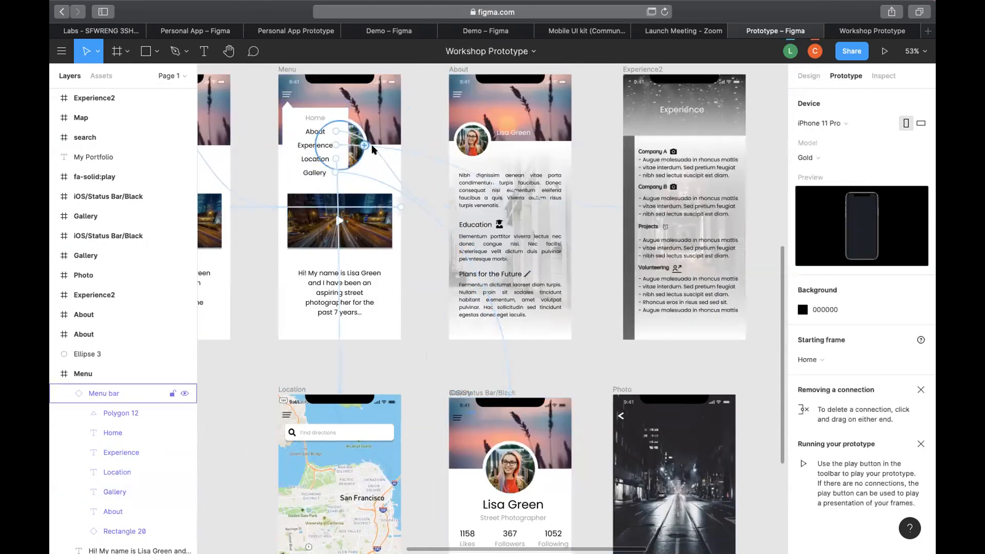
scroll(420, 230, up, 2)
scroll(421, 236, up, 3)
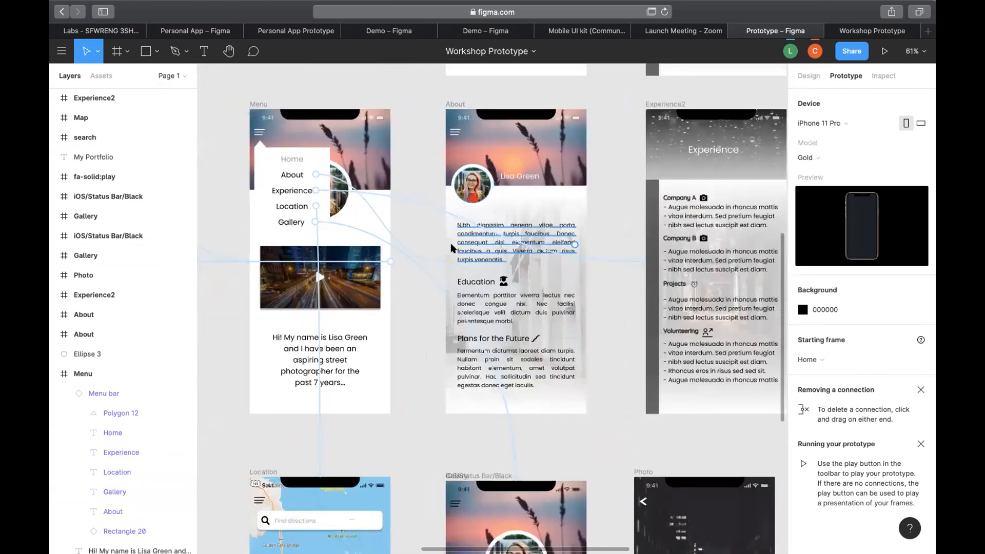
scroll(452, 249, up, 2)
click(459, 155)
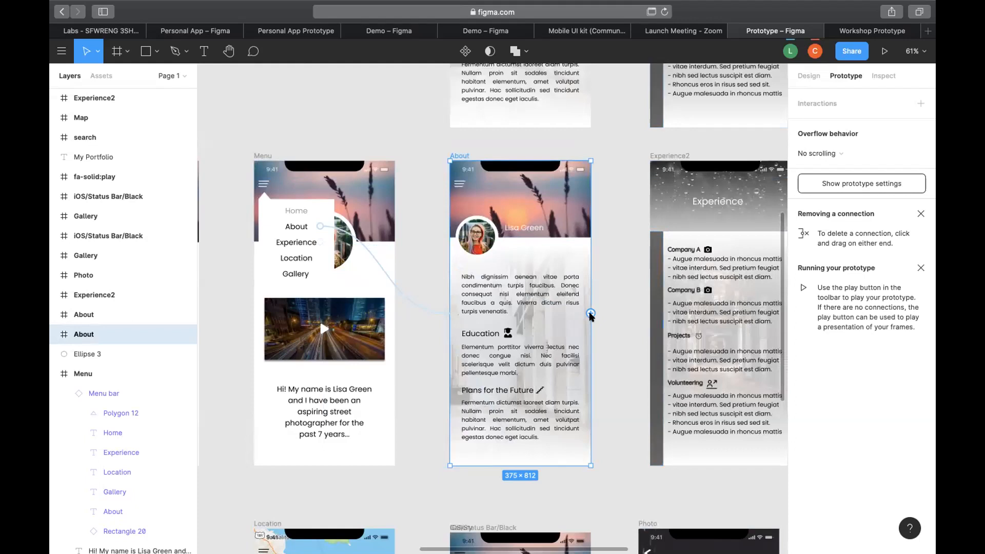
mouse_move(591, 313)
mouse_down()
mouse_move(524, 205)
mouse_move(590, 379)
mouse_move(622, 242)
mouse_move(593, 310)
mouse_up()
key(Escape)
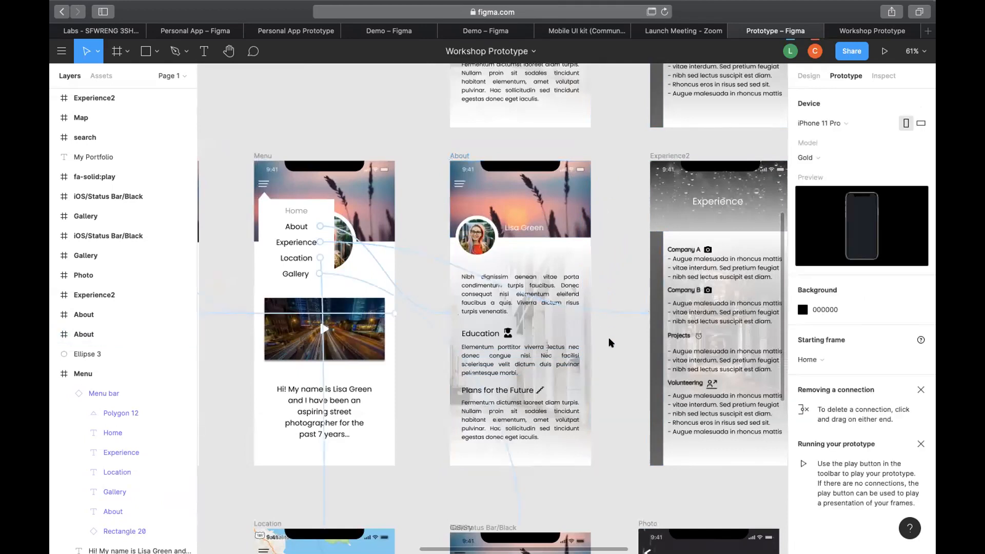
Examine the Experience entry's interaction details and the connection leading into the lower About frame.
click(610, 312)
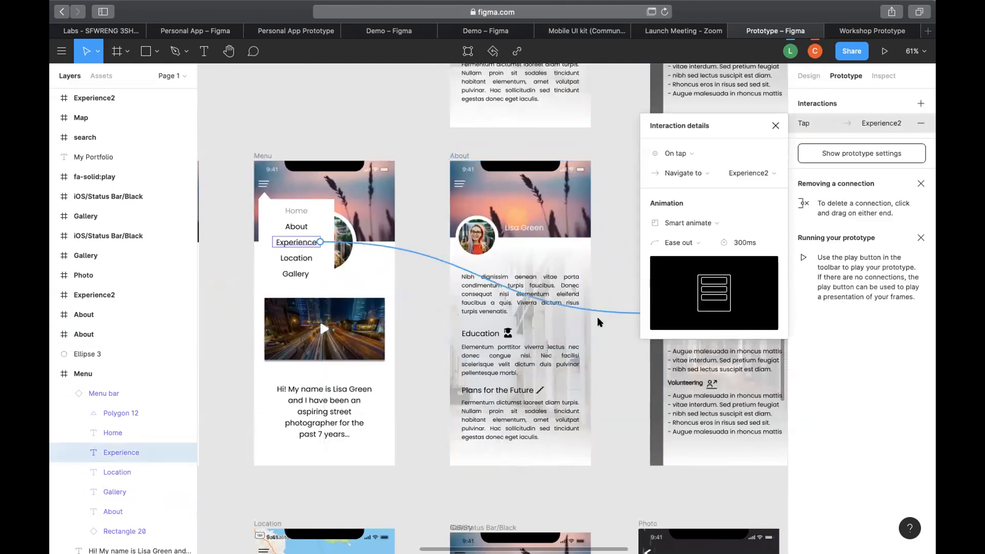
scroll(537, 235, up, 2)
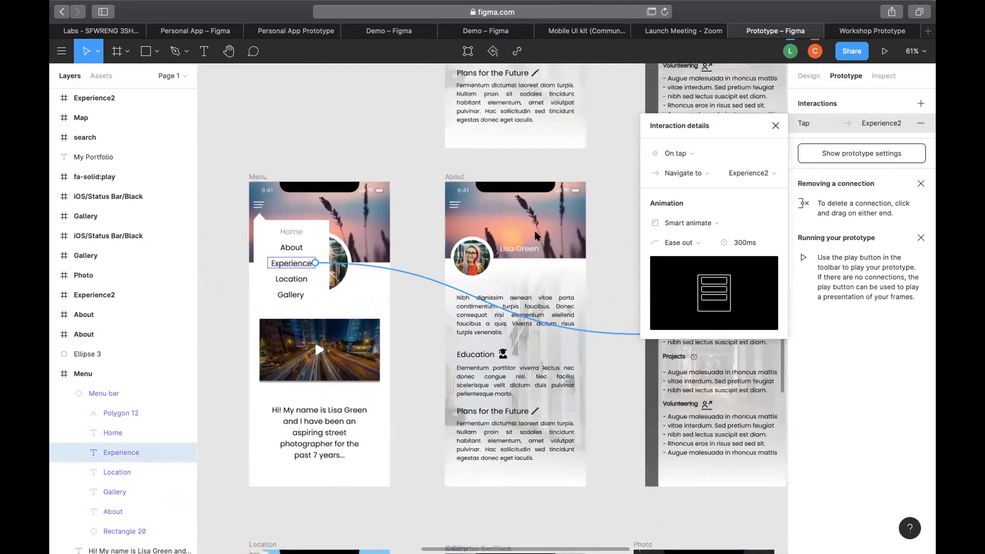
scroll(534, 235, up, 5)
scroll(536, 235, down, 5)
click(465, 331)
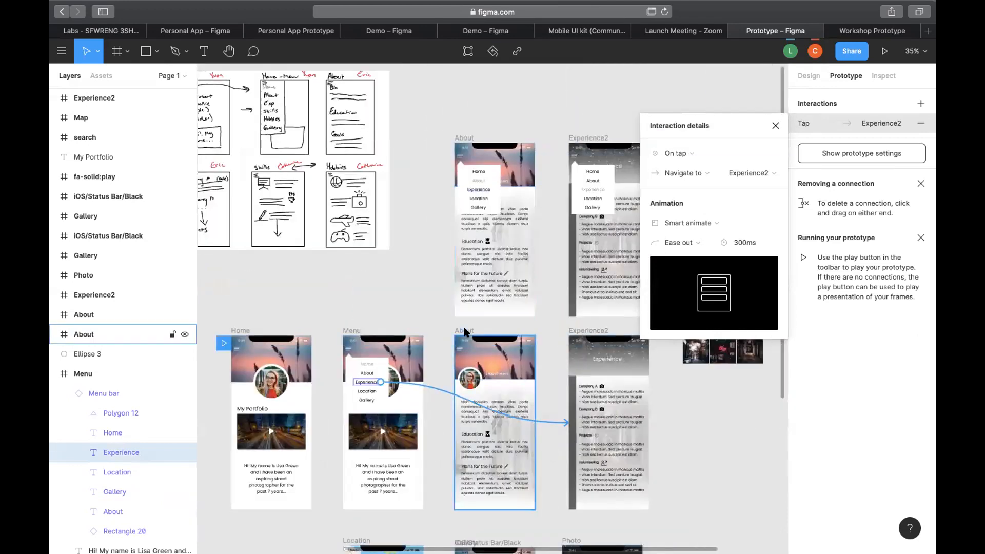
click(476, 452)
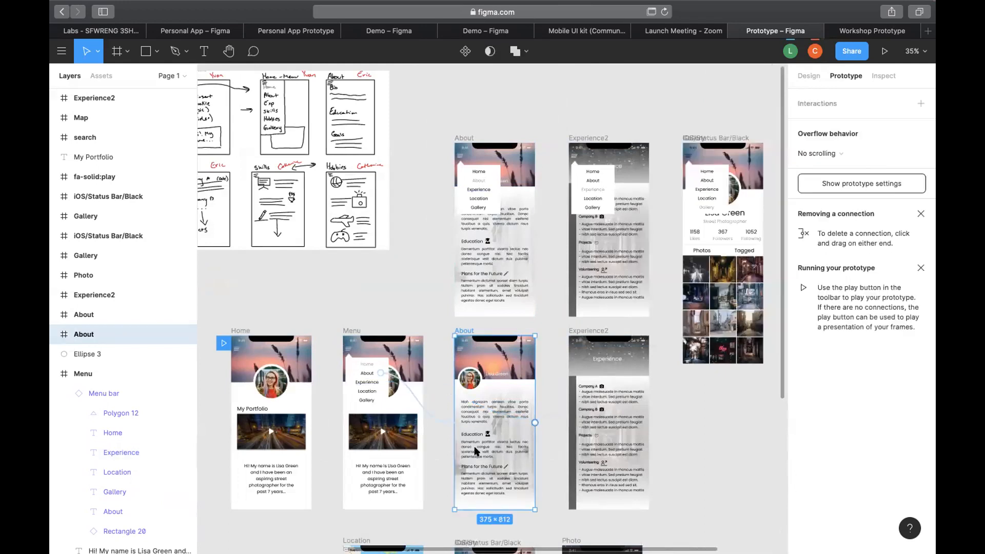
scroll(476, 452, up, 3)
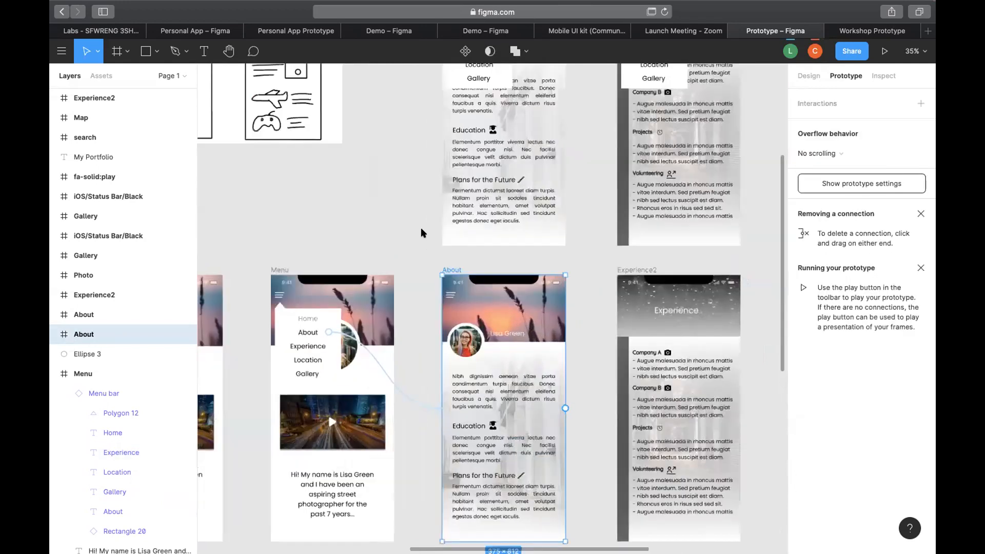
scroll(421, 234, down, 2)
Examine the dropdown in the upper About frame and the connections running from the Menu frame's dropdown entries.
click(438, 251)
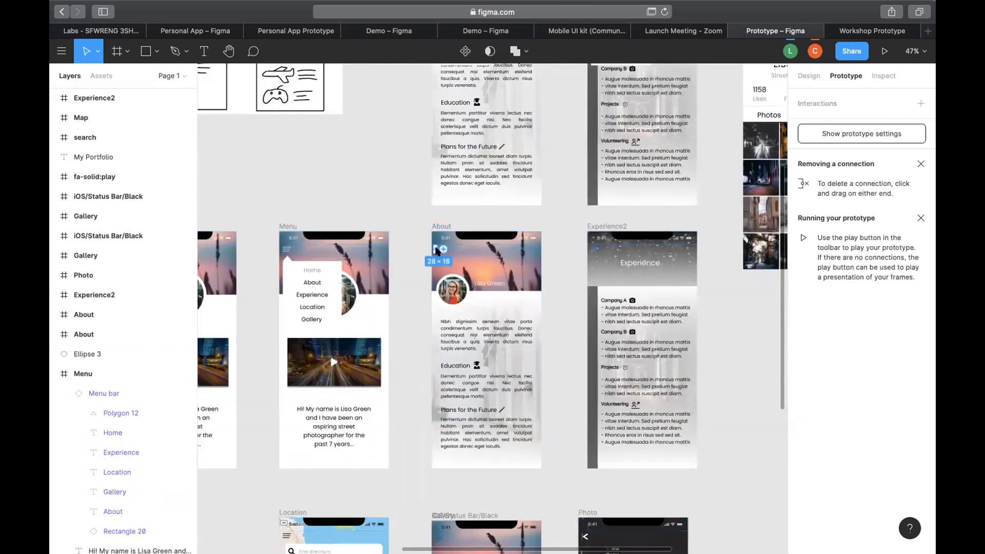
scroll(438, 251, up, 5)
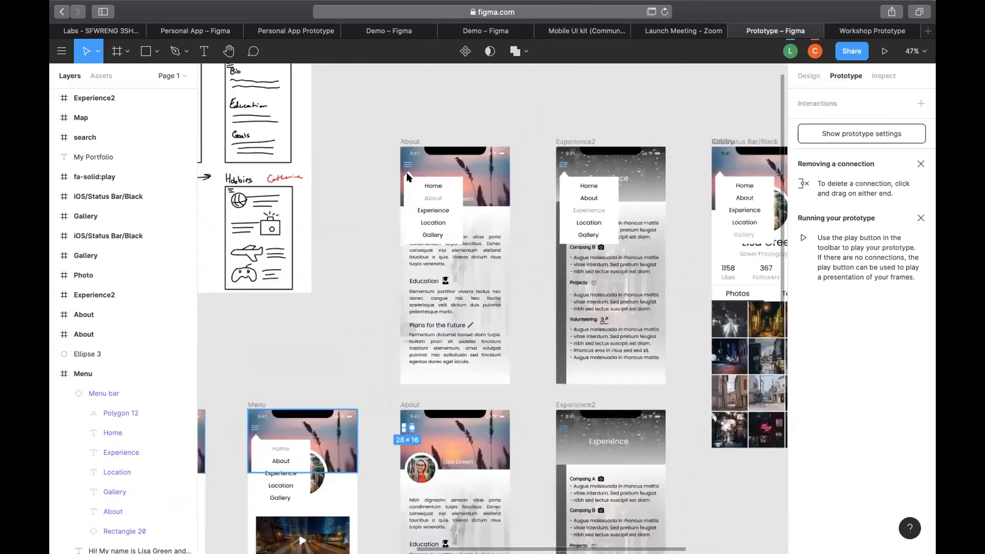
click(409, 177)
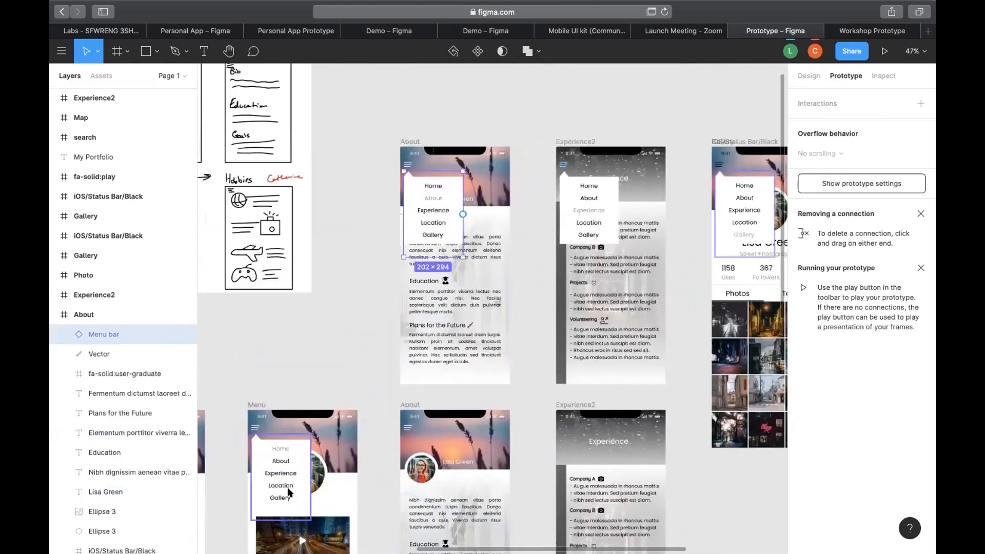
click(281, 508)
scroll(390, 286, down, 5)
scroll(390, 285, left, 2)
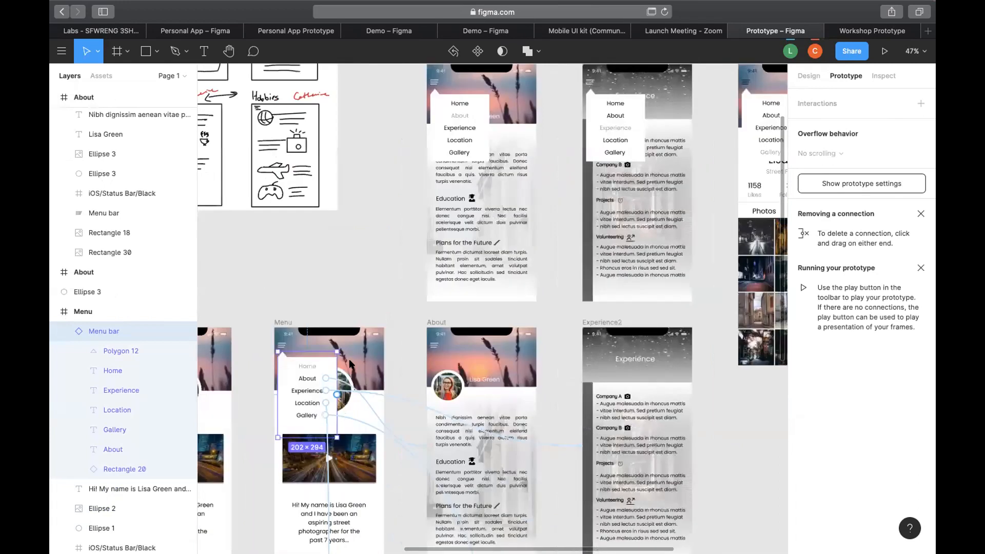
scroll(388, 265, down, 1)
scroll(388, 265, left, 1)
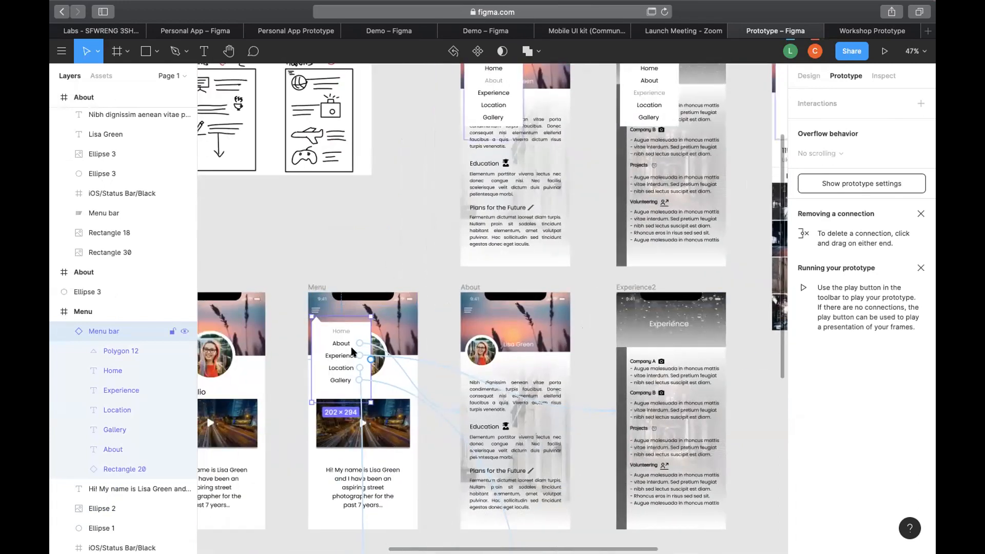
scroll(381, 323, down, 3)
scroll(380, 322, left, 1)
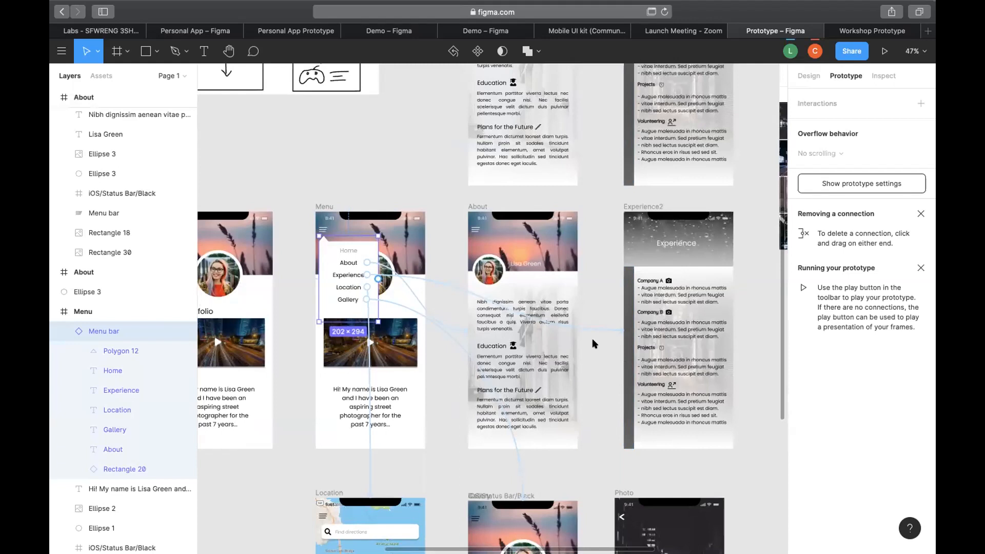
Compare the upper About frame's dropdown with the linked dropdown in the Menu frame.
scroll(592, 338, up, 5)
scroll(593, 338, right, 1)
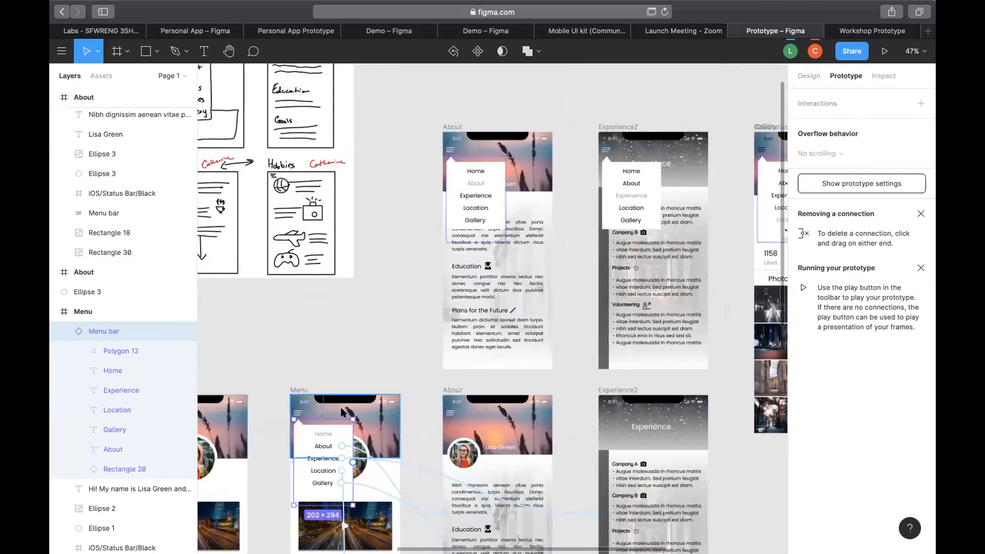
scroll(342, 448, up, 5)
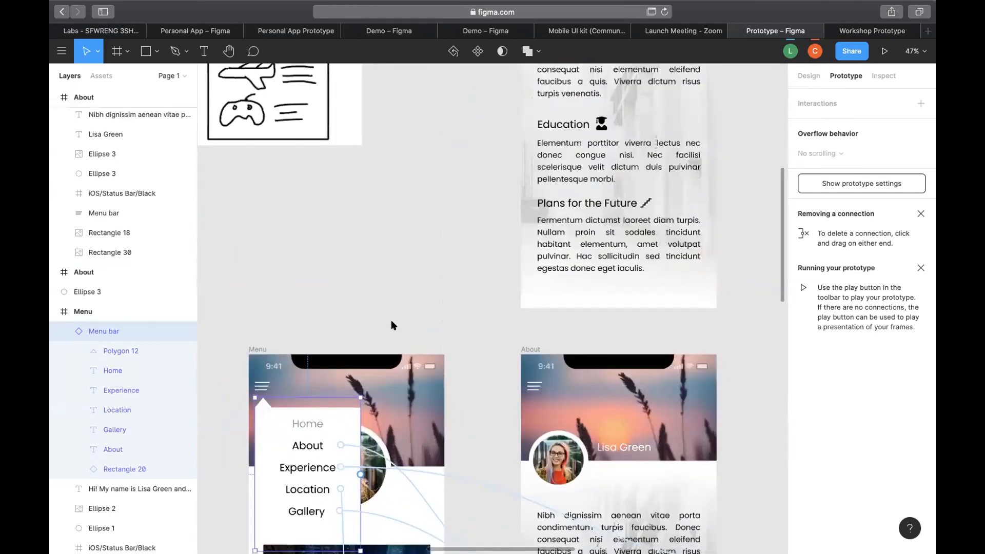
scroll(343, 448, down, 7)
click(452, 241)
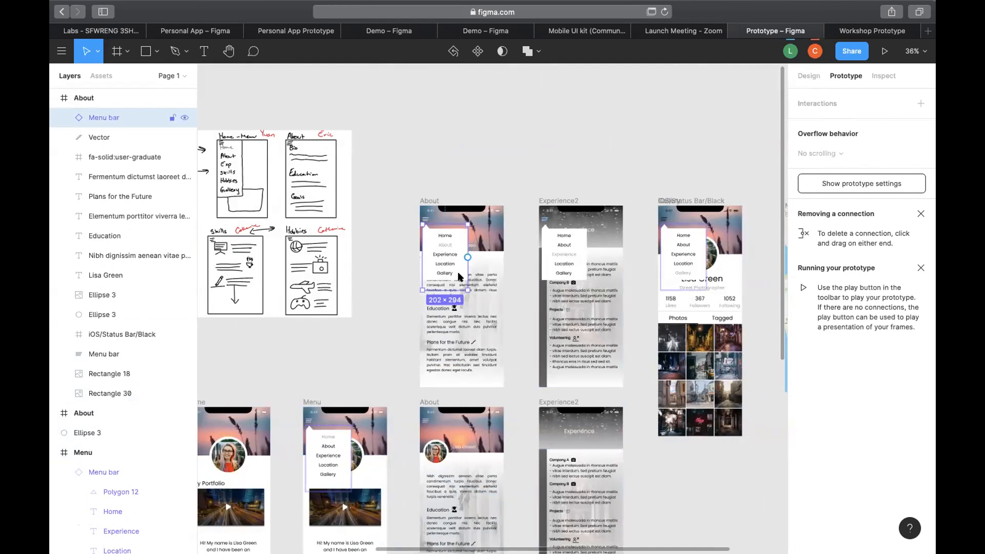
scroll(459, 277, up, 5)
scroll(359, 337, down, 4)
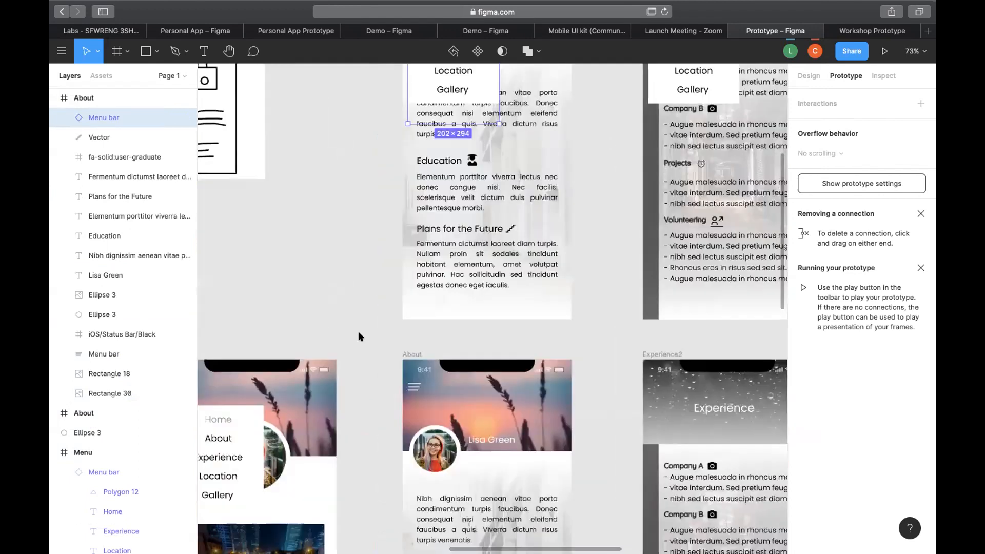
scroll(476, 368, down, 3)
click(341, 356)
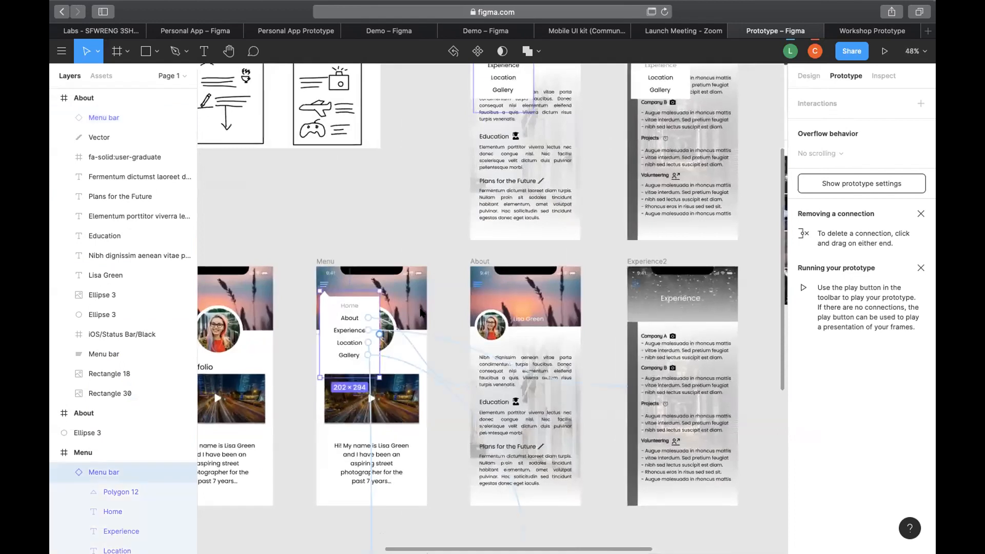
scroll(285, 381, down, 2)
scroll(286, 381, right, 2)
scroll(297, 370, up, 3)
scroll(297, 370, right, 1)
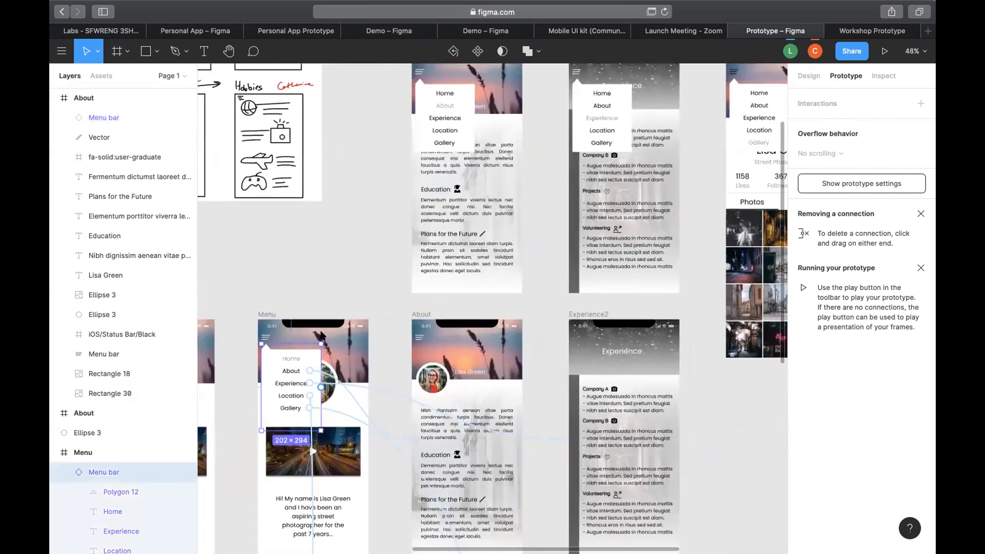
scroll(321, 312, down, 2)
scroll(322, 312, left, 1)
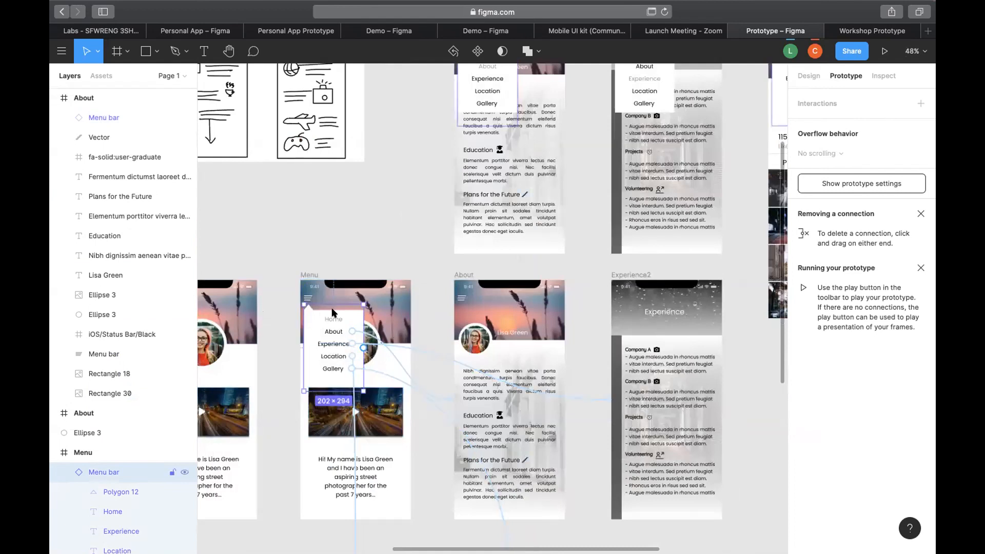
Inspect the upper Experience2 frame's dropdown for its existing interactions alongside the upper About frame's dropdown.
scroll(334, 313, up, 4)
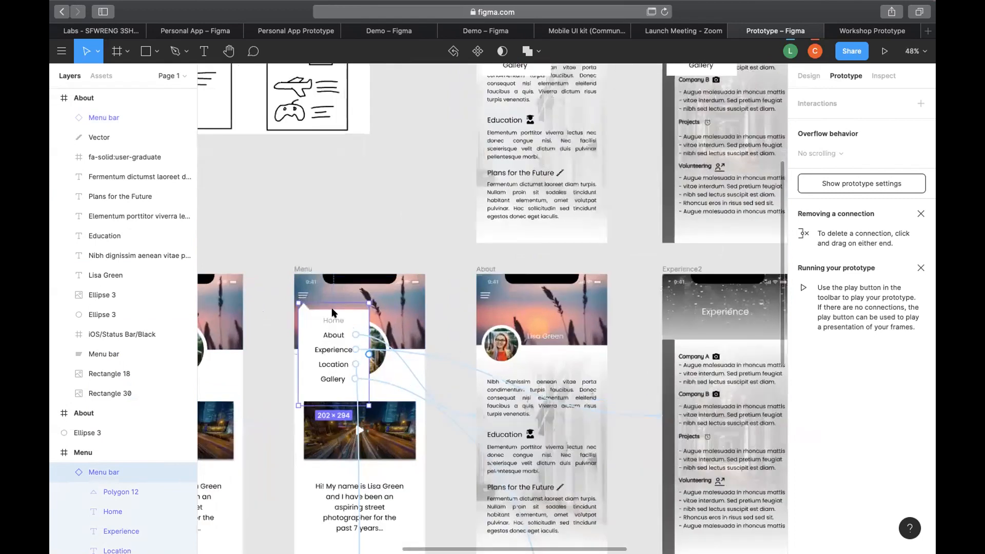
scroll(487, 221, up, 5)
scroll(487, 221, right, 2)
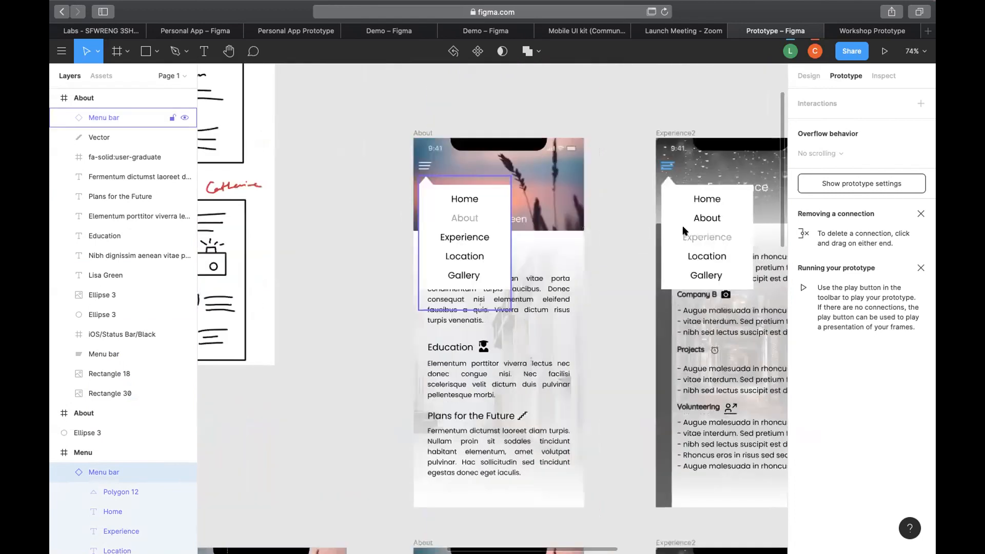
click(683, 231)
scroll(488, 220, down, 2)
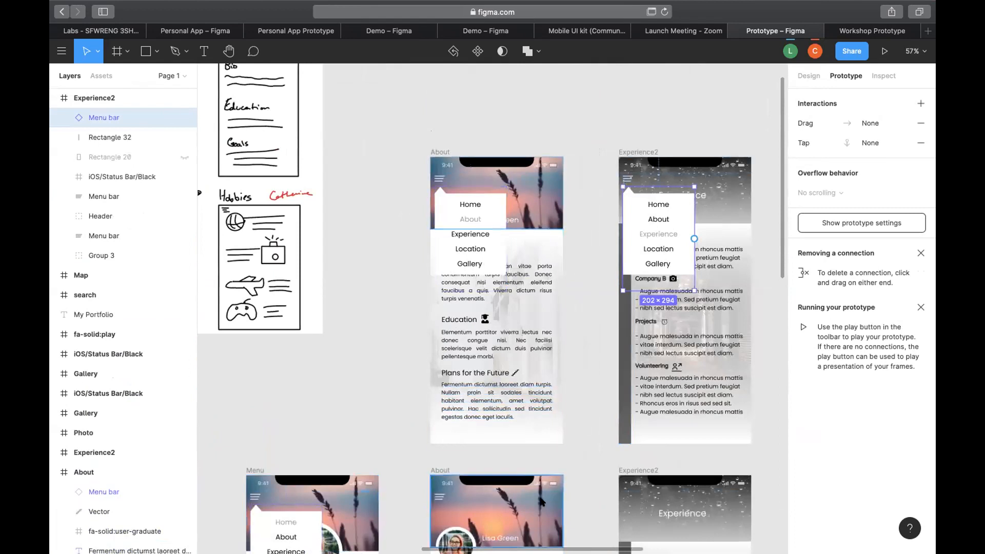
scroll(511, 330, right, 5)
scroll(510, 330, down, 3)
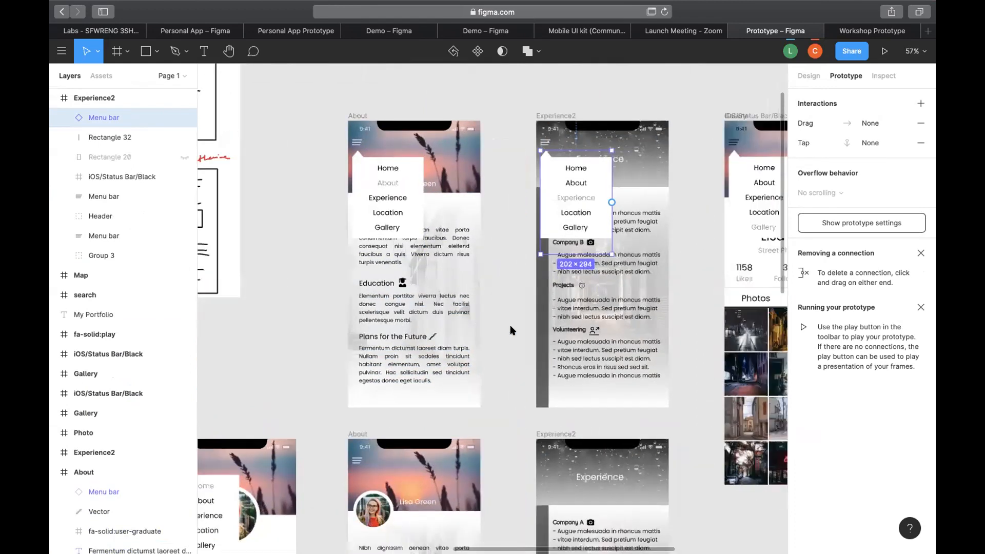
scroll(415, 375, down, 3)
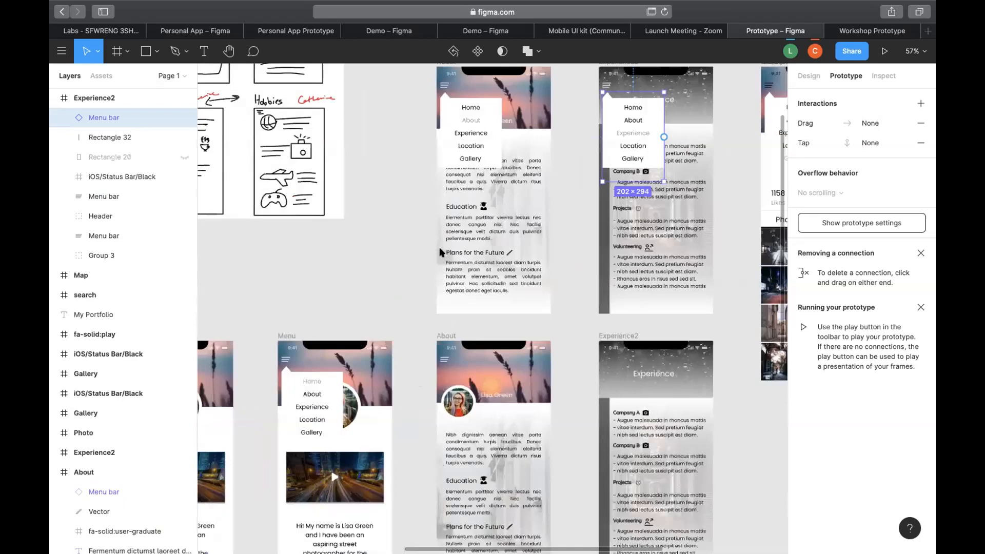
Connect the Home entry in the upper About frame's dropdown to the Home frame.
scroll(488, 166, up, 2)
click(481, 182)
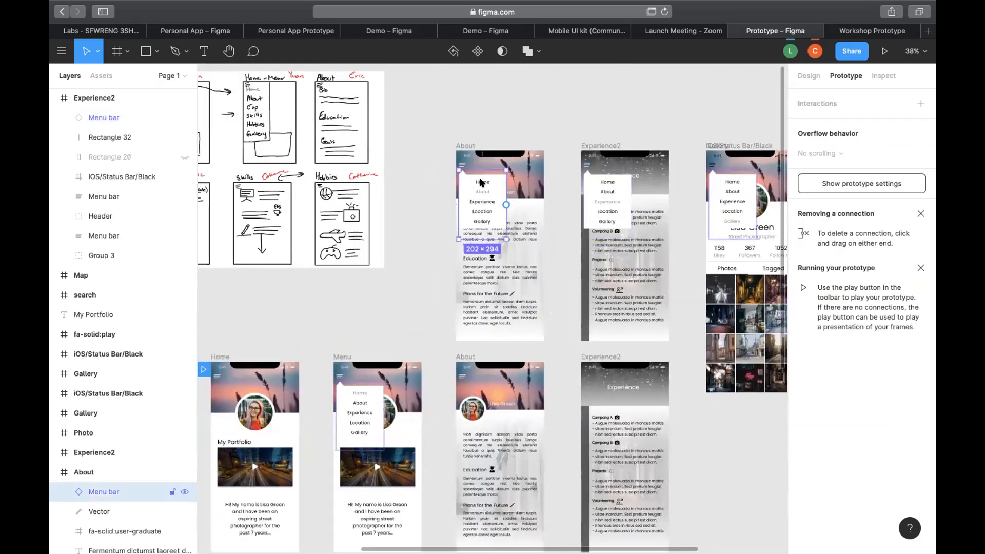
scroll(458, 177, up, 7)
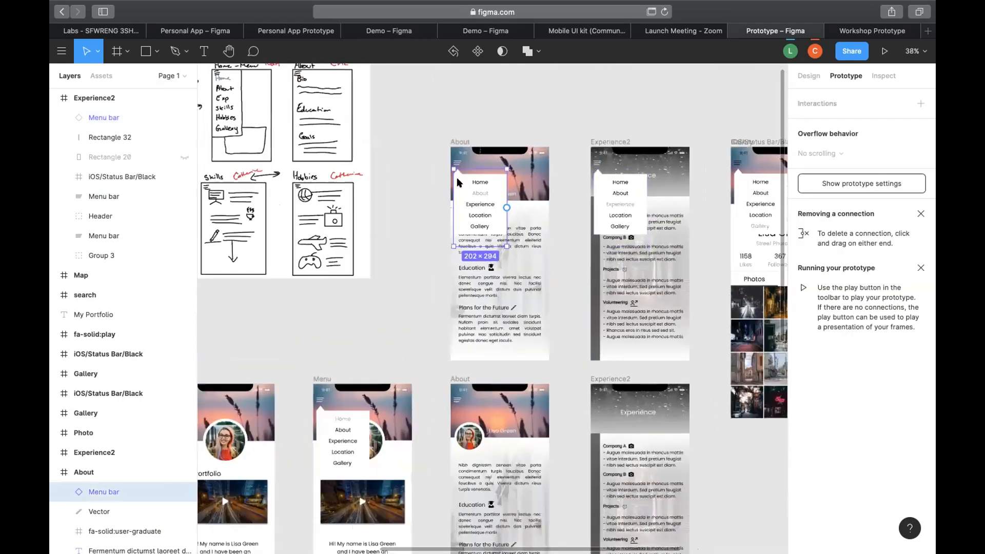
double_click(432, 178)
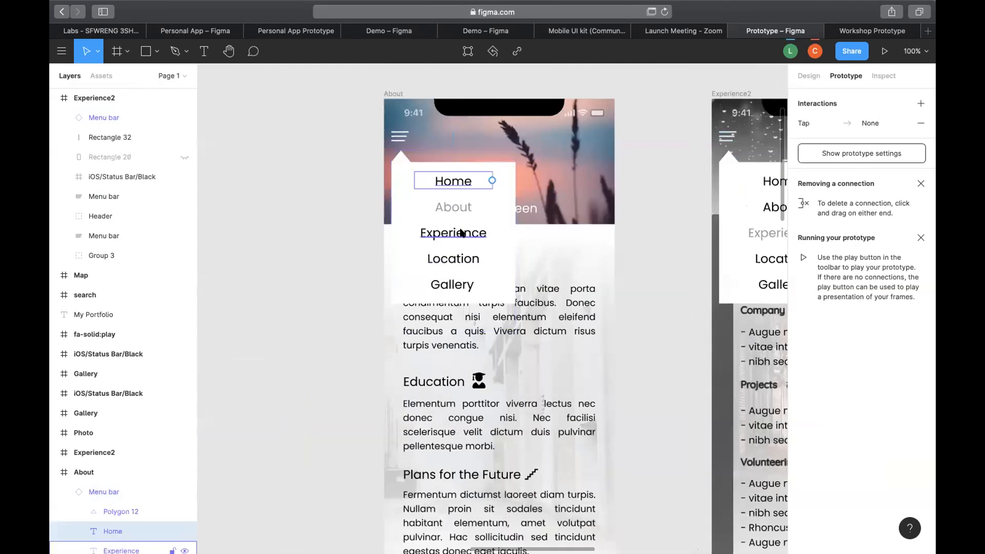
scroll(461, 232, down, 7)
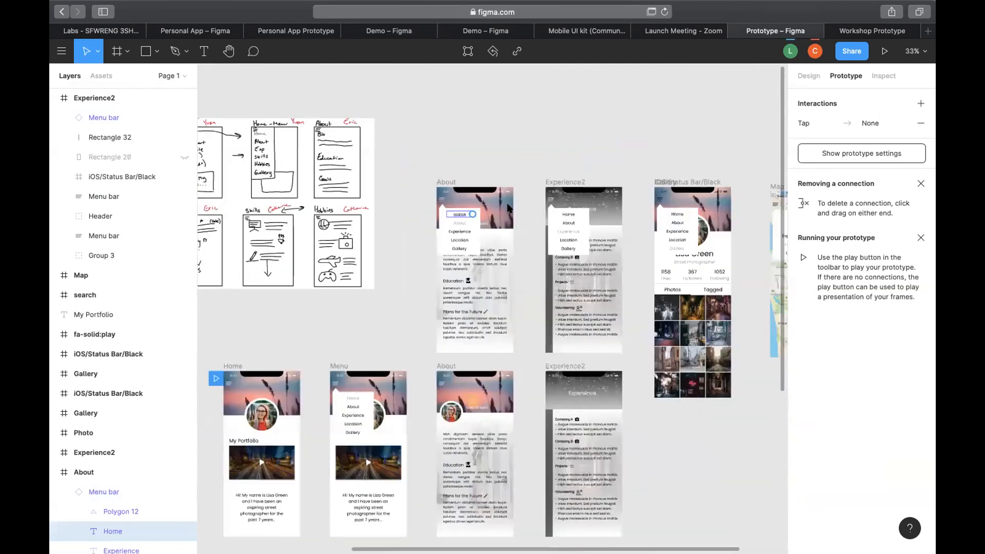
drag(512, 207, 302, 380)
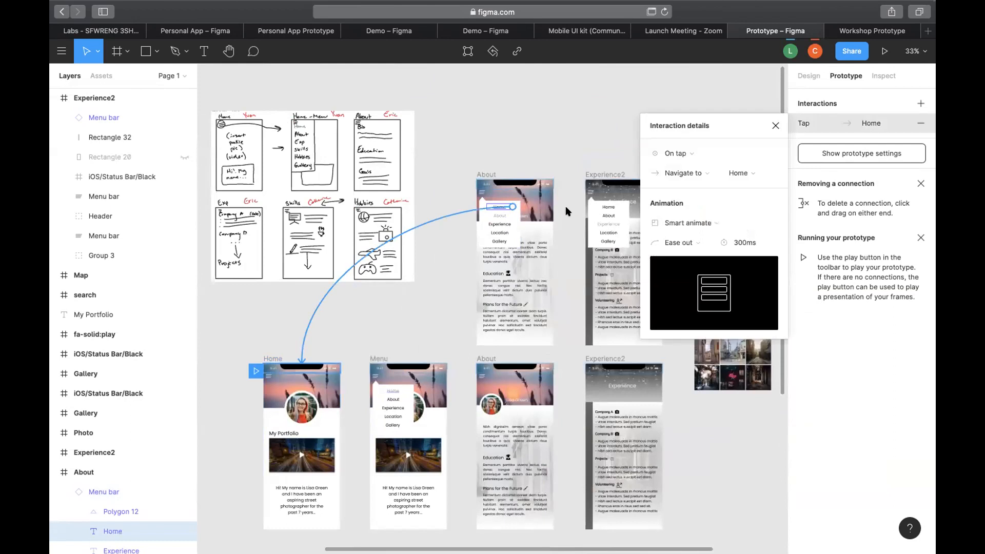
Connect the About and Experience entries in the upper About frame's dropdown to the lower About and Experience2 frames.
click(501, 215)
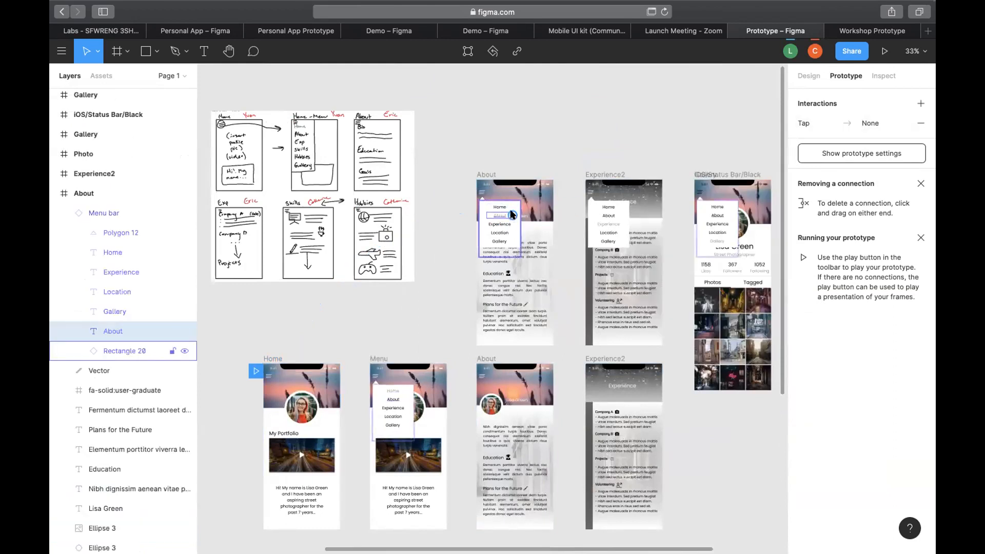
drag(513, 214, 514, 411)
click(497, 224)
drag(513, 224, 623, 392)
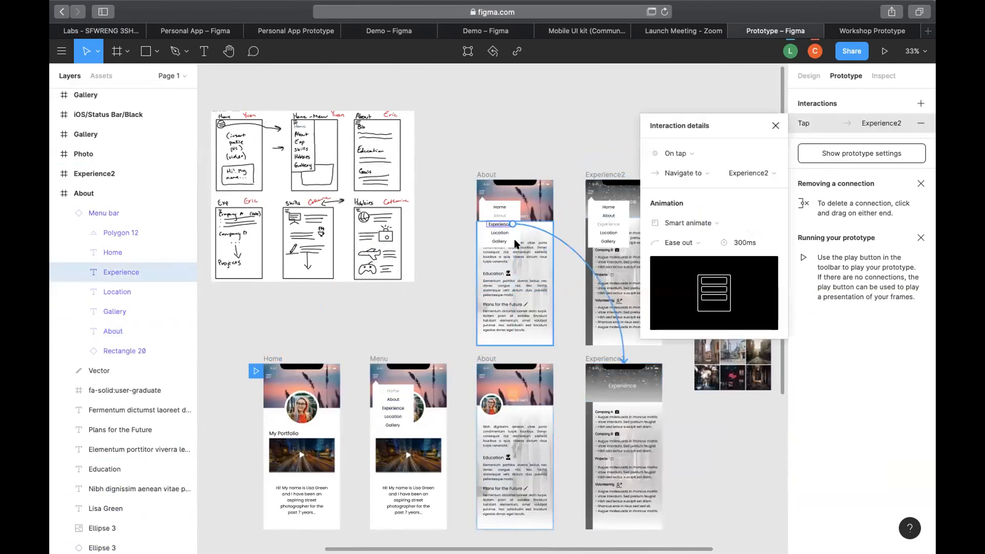
Connect the Location and Gallery entries in the upper About frame's dropdown to the Location frame and the lower Gallery frame.
click(502, 234)
drag(512, 232, 418, 496)
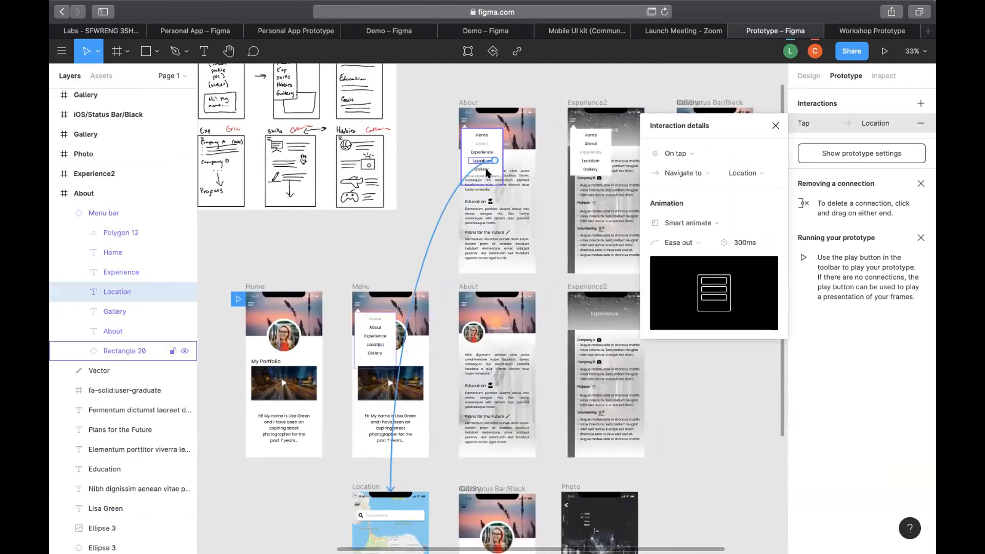
click(484, 170)
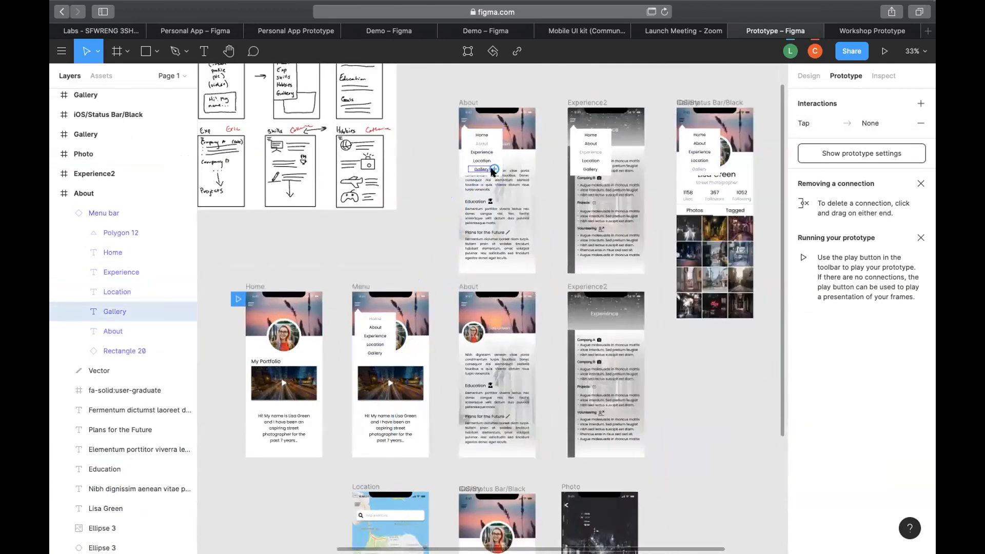
drag(494, 169, 506, 500)
Place a copy of the Menu frame's linked dropdown on the empty canvas above the upper About and Experience2 frames.
scroll(369, 328, up, 5)
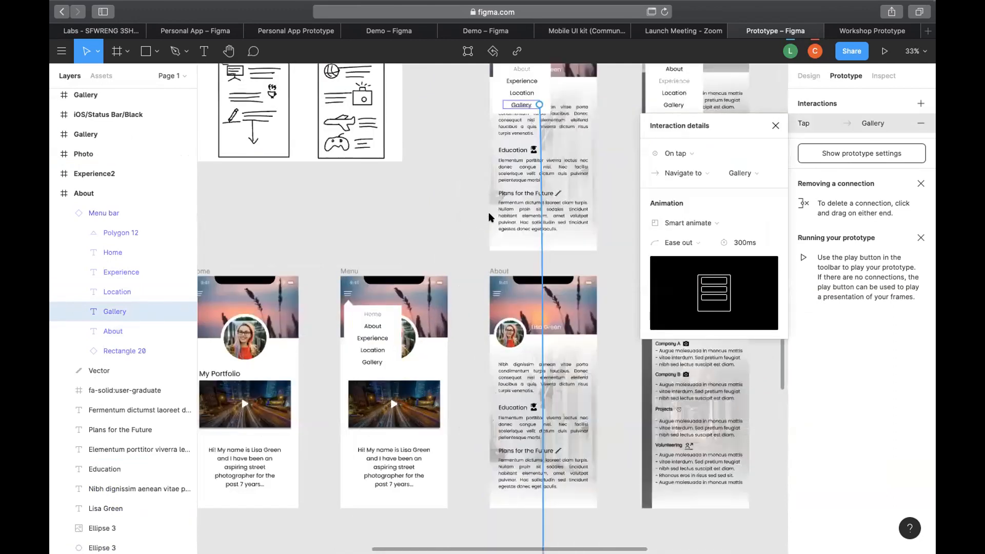
click(343, 309)
scroll(343, 309, down, 3)
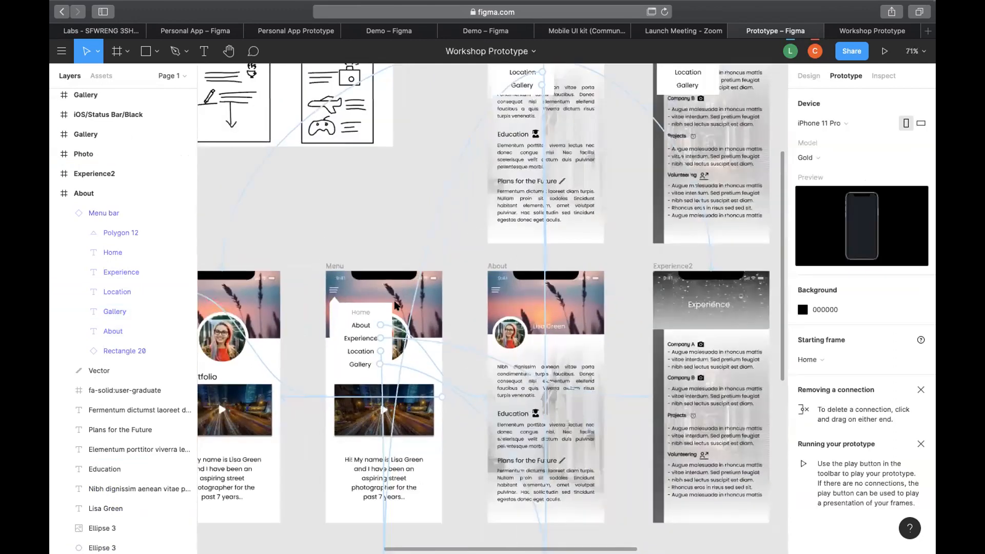
click(391, 303)
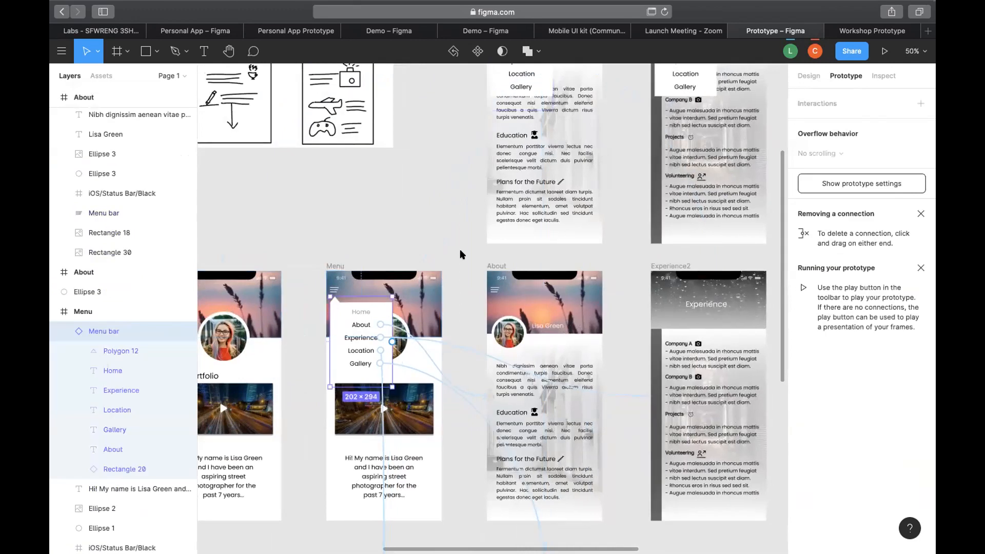
click(455, 294)
click(339, 332)
scroll(468, 90, up, 5)
scroll(469, 91, right, 2)
click(469, 91)
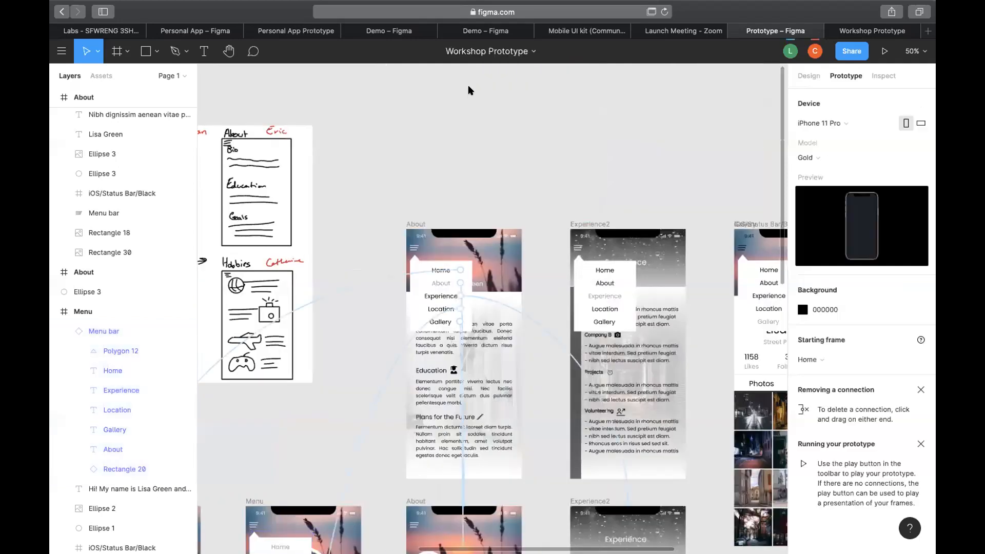
scroll(412, 251, down, 3)
key(super+v)
scroll(411, 252, down, 6)
drag(334, 405, 485, 150)
click(514, 189)
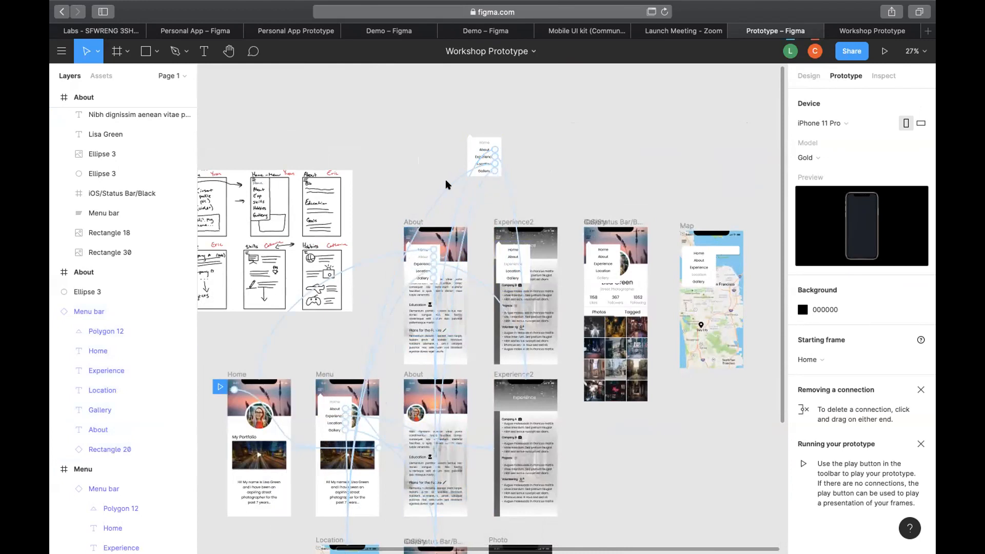
Delete the copied dropdown from the empty canvas above the upper frames.
mouse_move(488, 136)
mouse_down()
mouse_move(418, 245)
mouse_move(488, 178)
mouse_move(489, 134)
mouse_up()
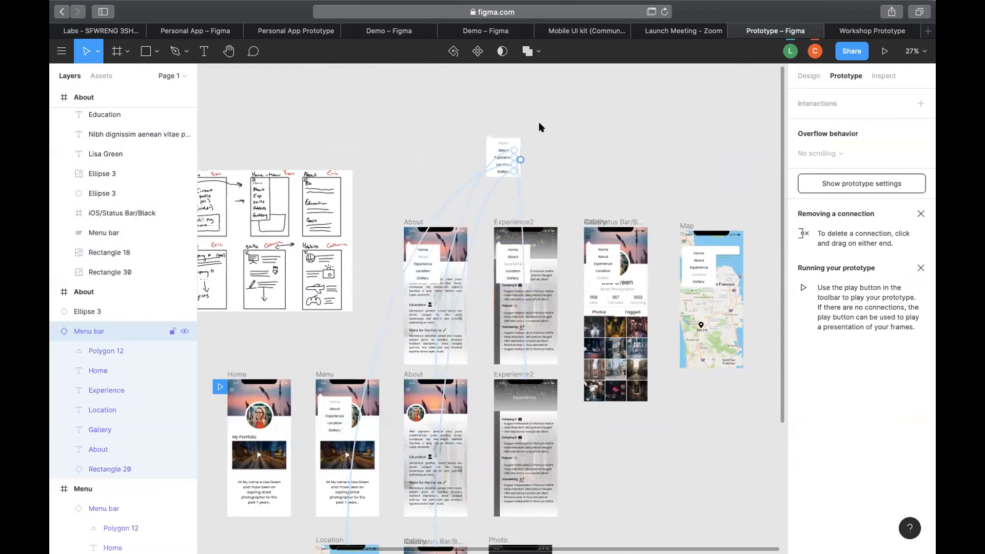
click(555, 119)
click(492, 146)
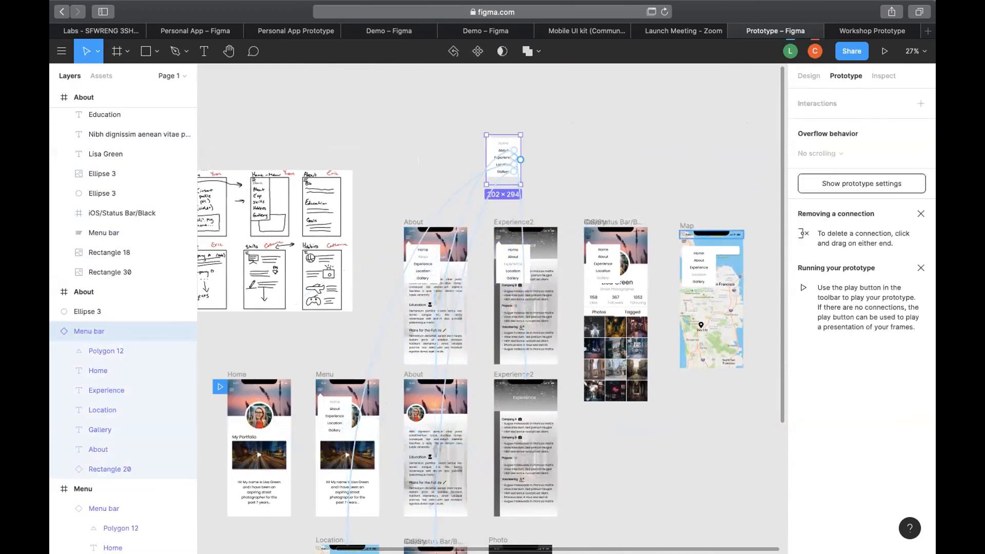
key(Delete)
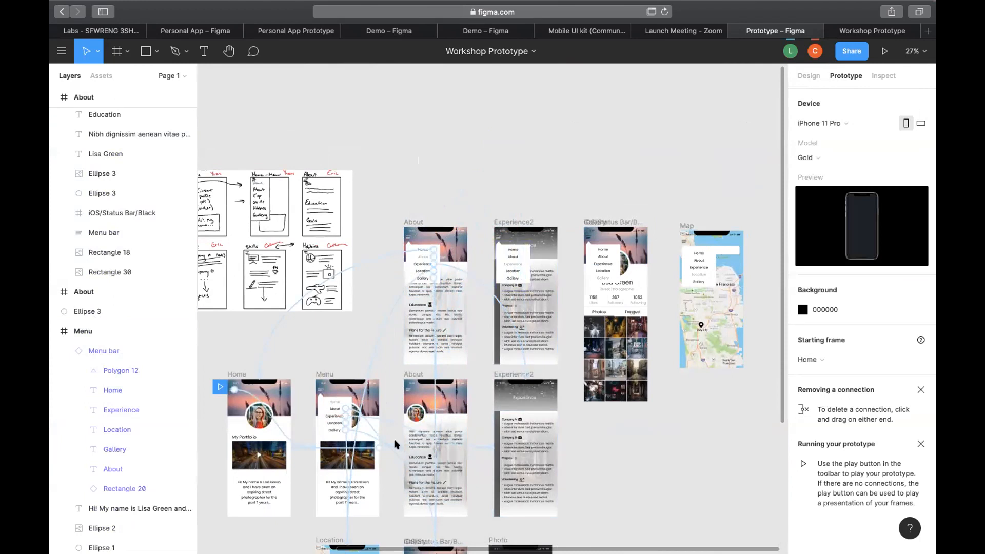
Examine the Home, Menu and lower About frames and the existing connections from their menu icon and dropdown entries.
scroll(380, 436, up, 2)
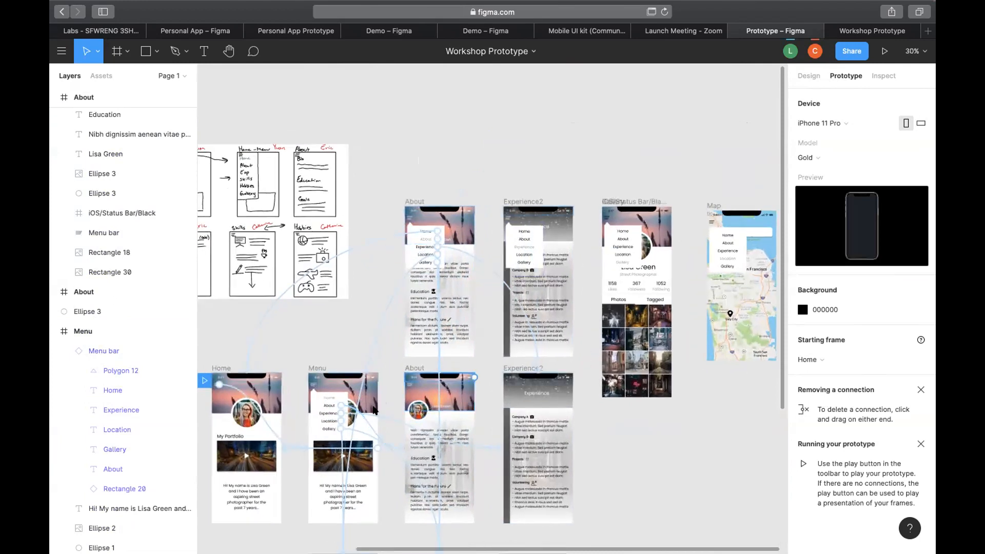
scroll(374, 410, up, 5)
scroll(413, 278, down, 5)
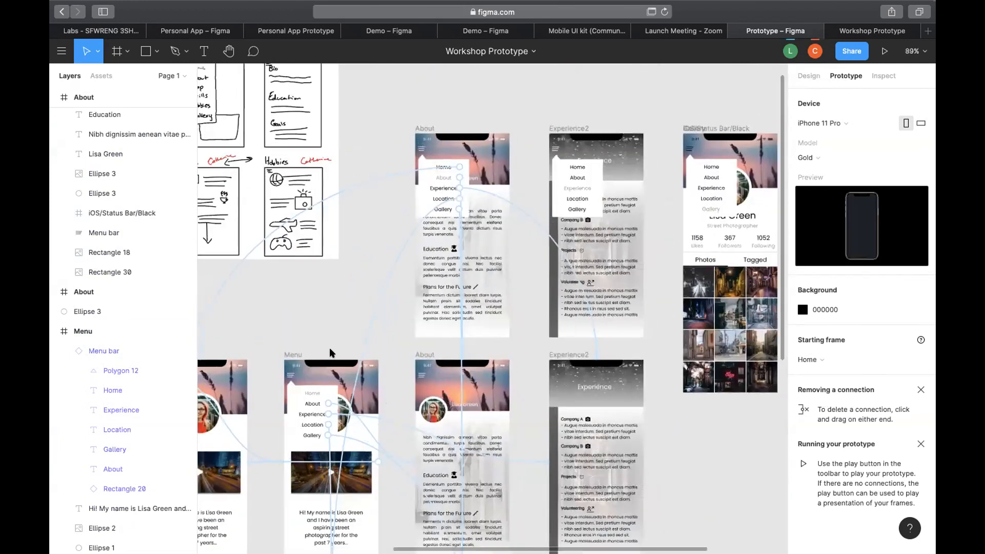
scroll(329, 347, up, 1)
scroll(378, 304, up, 2)
scroll(378, 306, left, 1)
scroll(378, 306, down, 1)
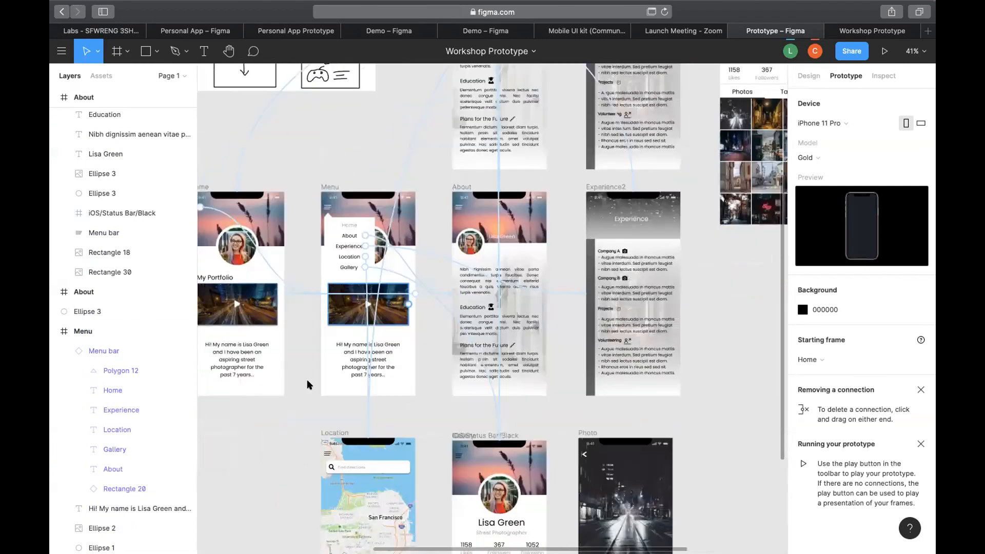
scroll(313, 394, left, 1)
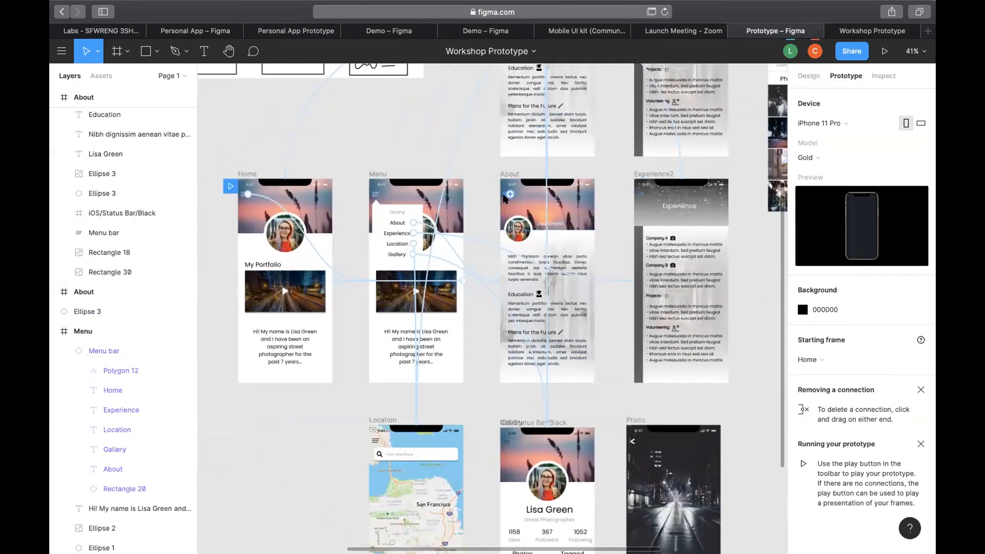
click(505, 198)
click(372, 396)
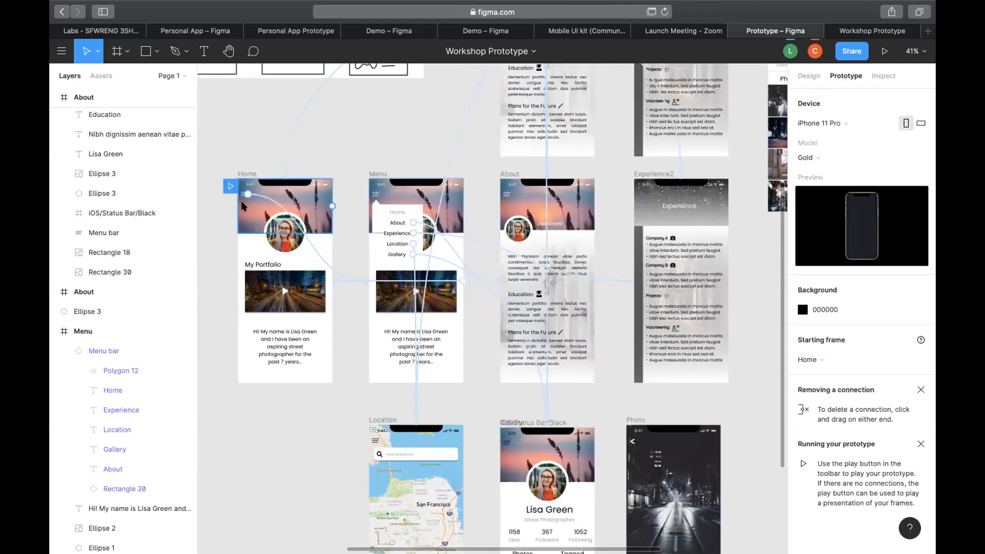
scroll(231, 201, up, 5)
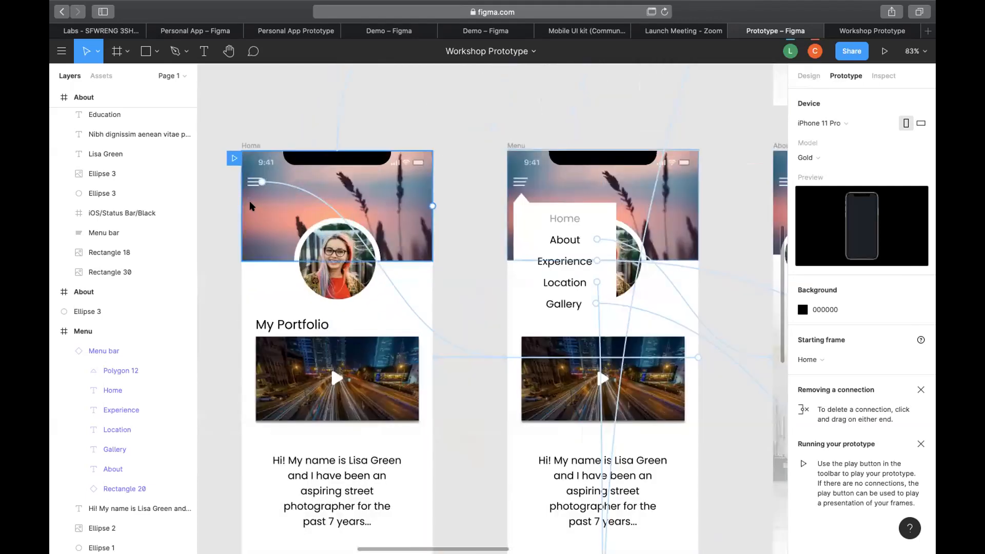
scroll(251, 206, down, 5)
scroll(254, 226, up, 3)
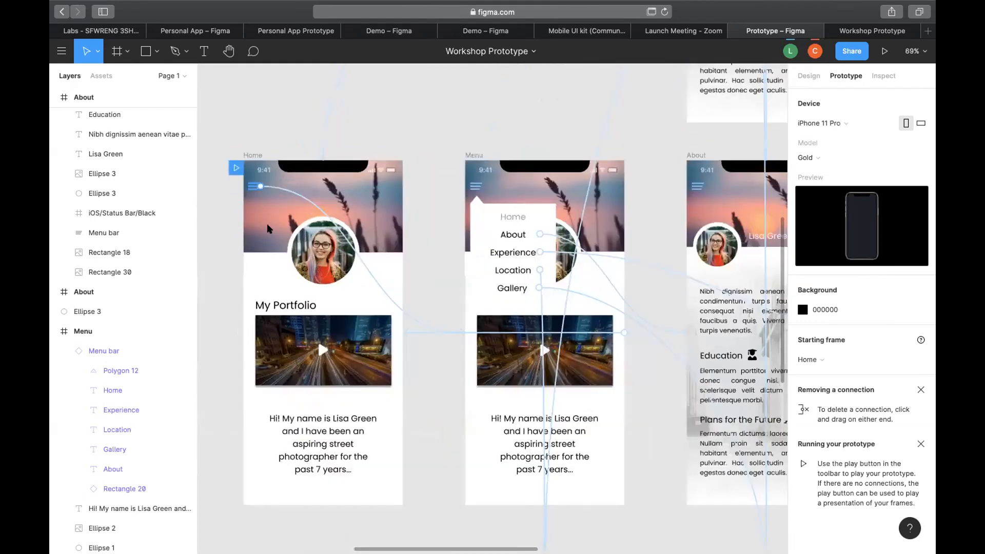
scroll(255, 250, down, 5)
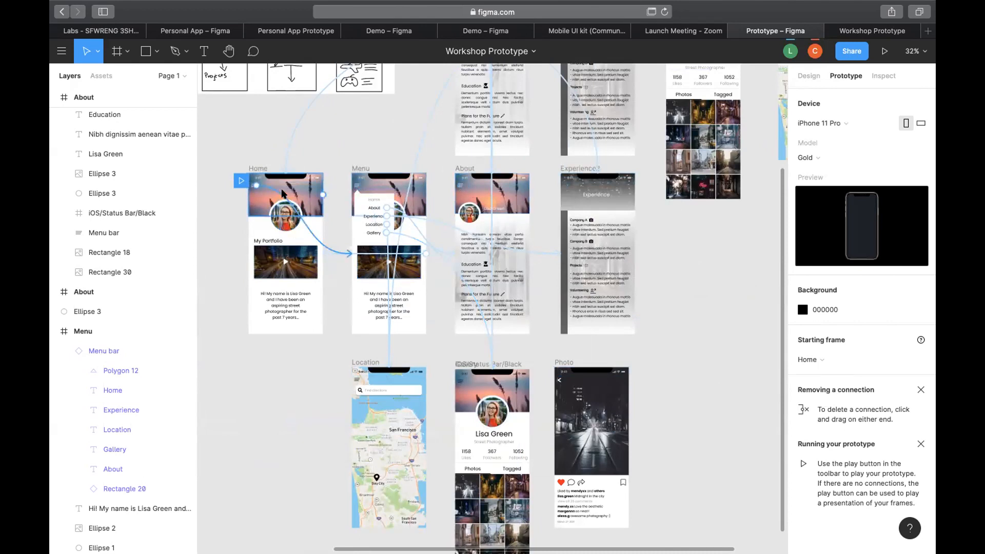
scroll(282, 193, up, 5)
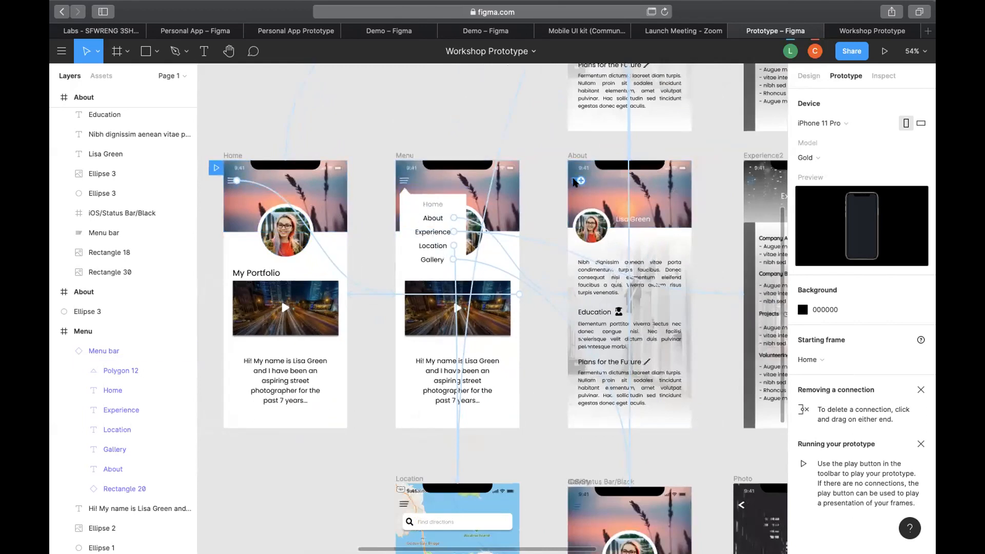
click(517, 281)
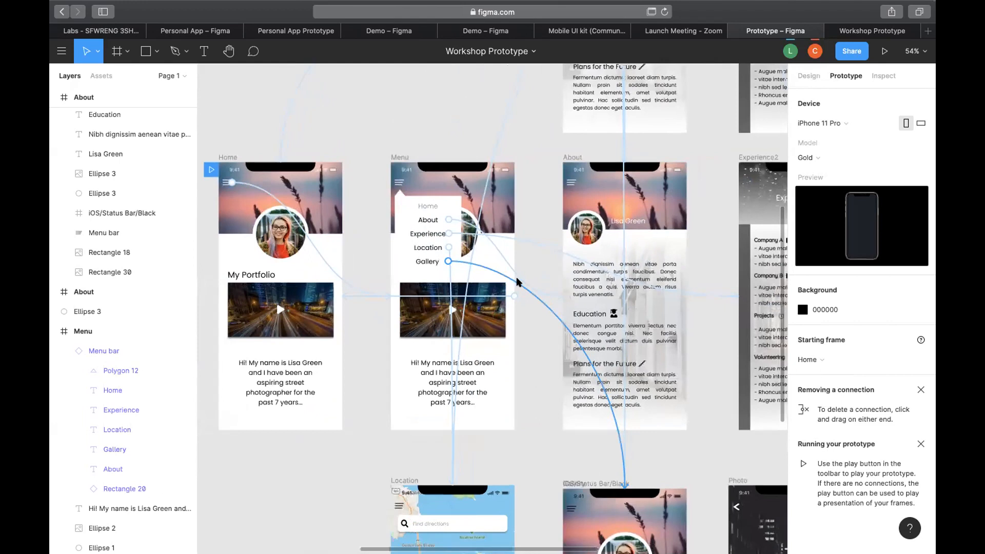
Connect the menu icon in the lower About frame to the upper About frame containing the dropdown.
scroll(518, 282, down, 5)
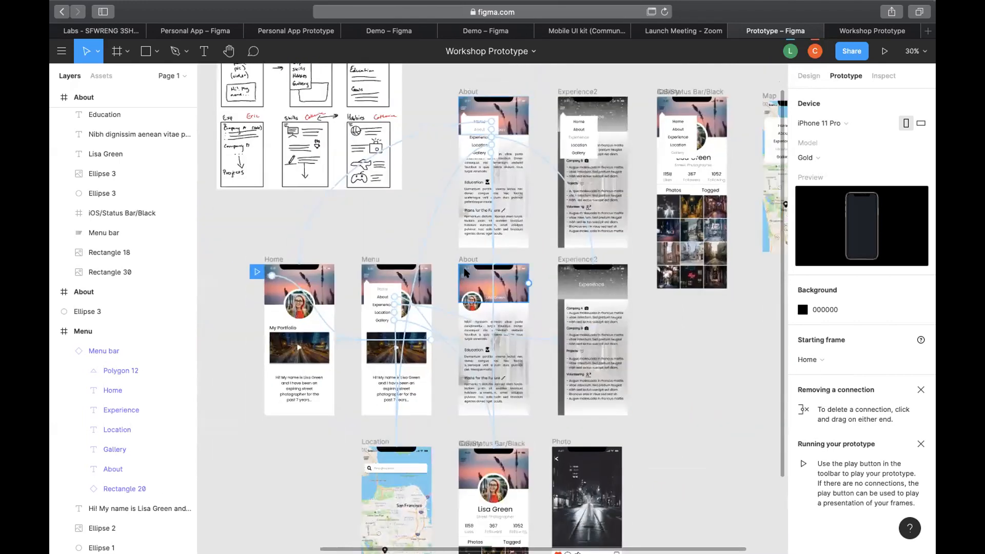
scroll(457, 280, up, 3)
click(463, 280)
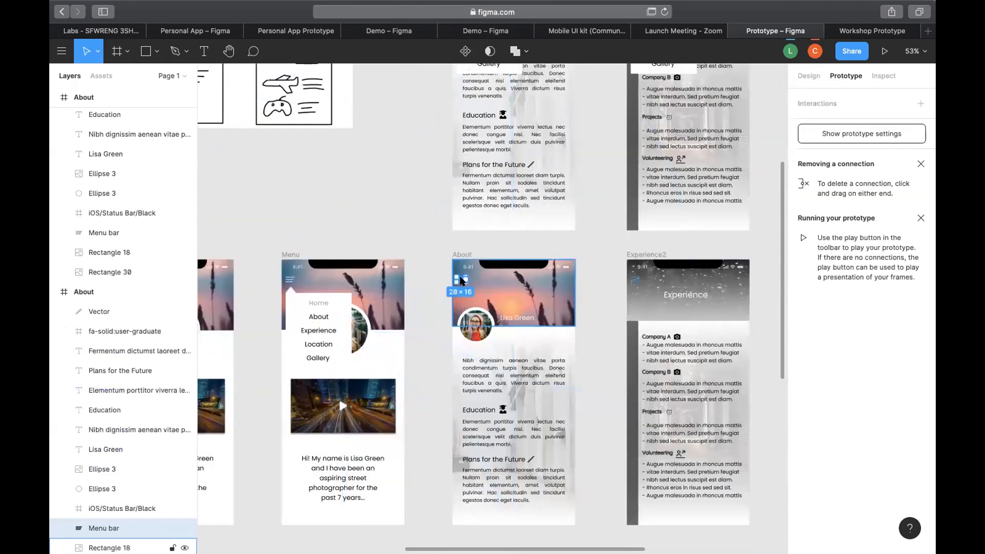
scroll(464, 280, up, 10)
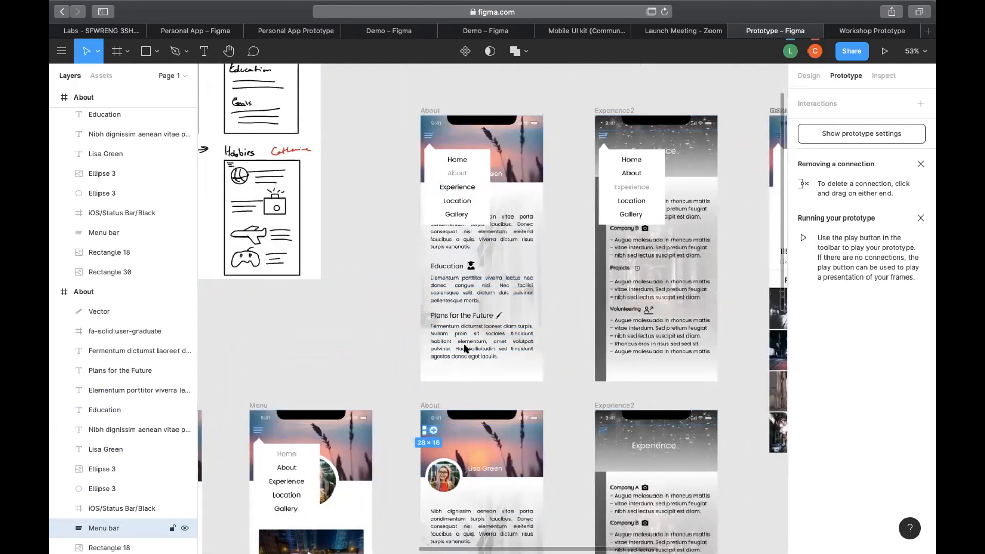
drag(433, 430, 464, 345)
click(562, 411)
scroll(561, 411, down, 1)
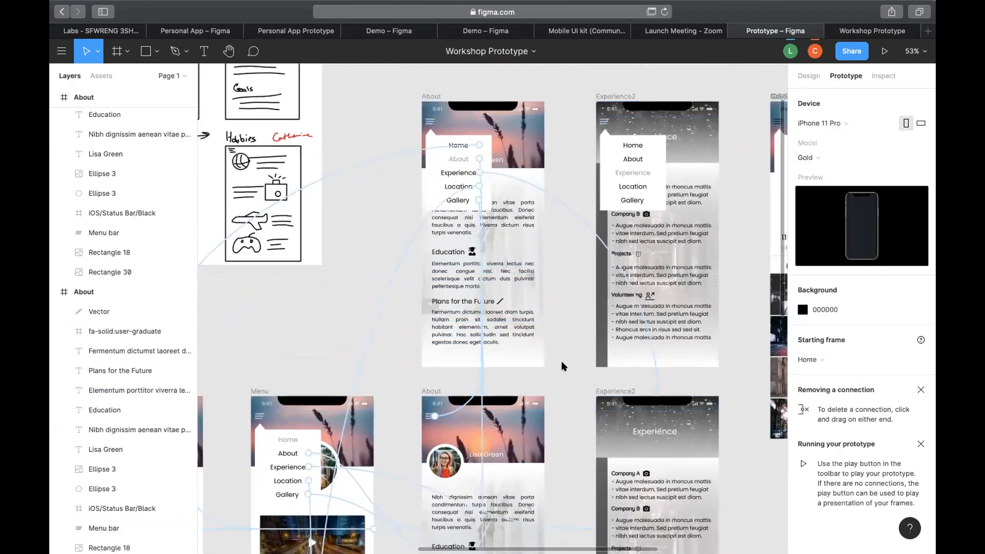
Test the prototype preview's path from the Home menu to About and through the About dropdown to the Location screen.
scroll(558, 369, down, 10)
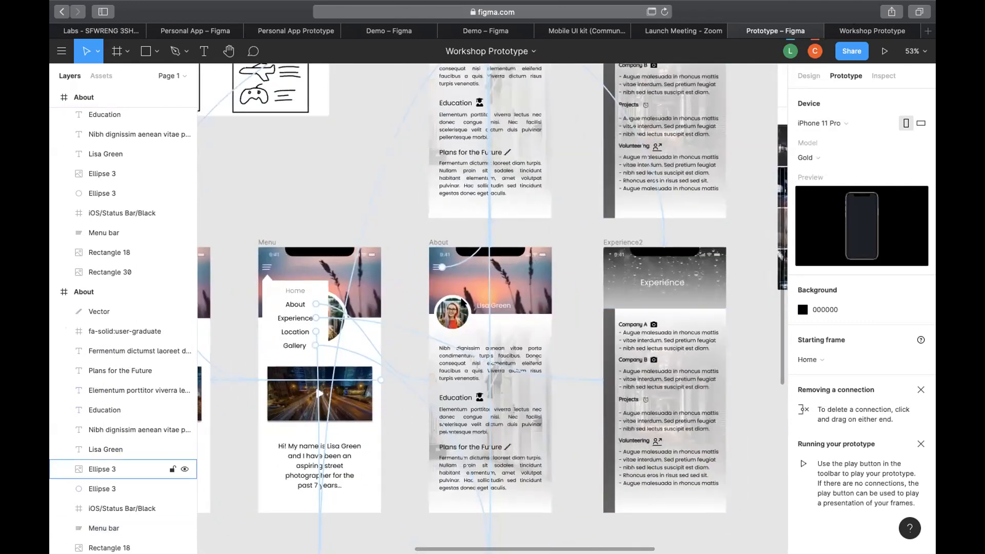
scroll(477, 306, left, 3)
scroll(574, 270, down, 5)
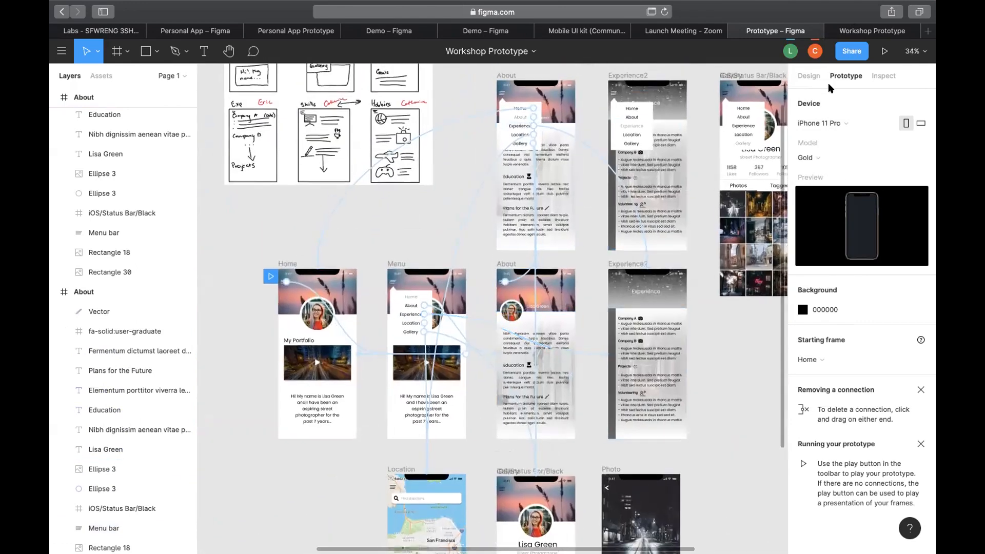
click(872, 30)
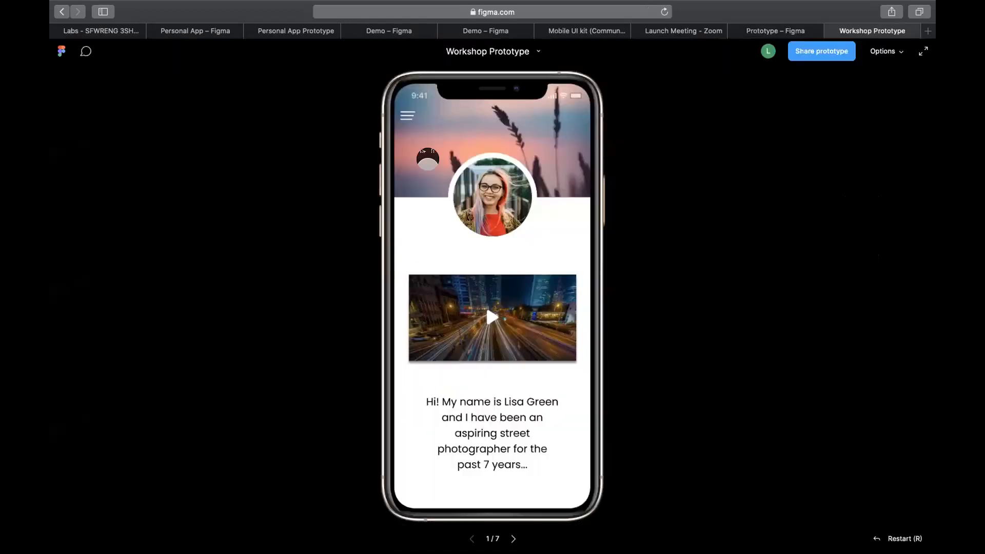
click(406, 111)
click(450, 165)
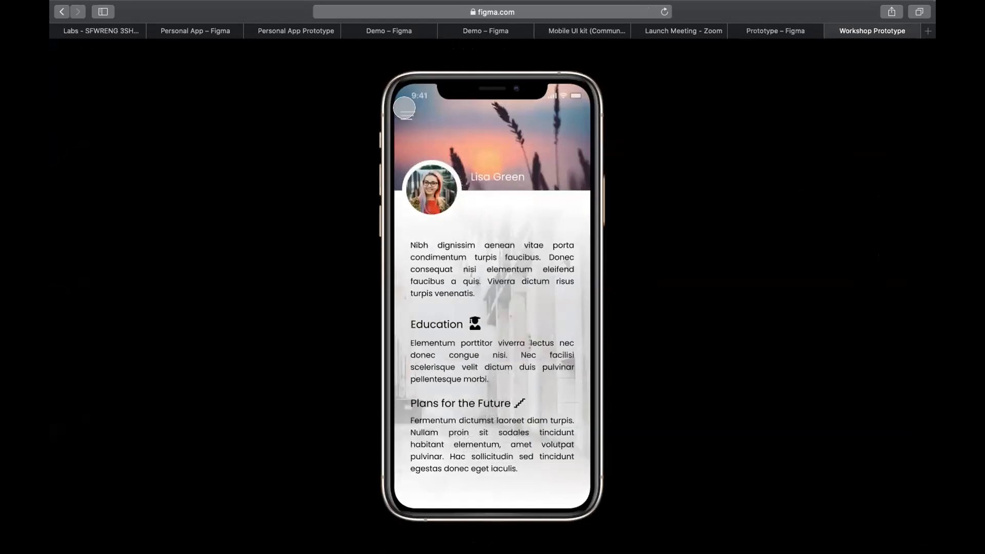
click(401, 119)
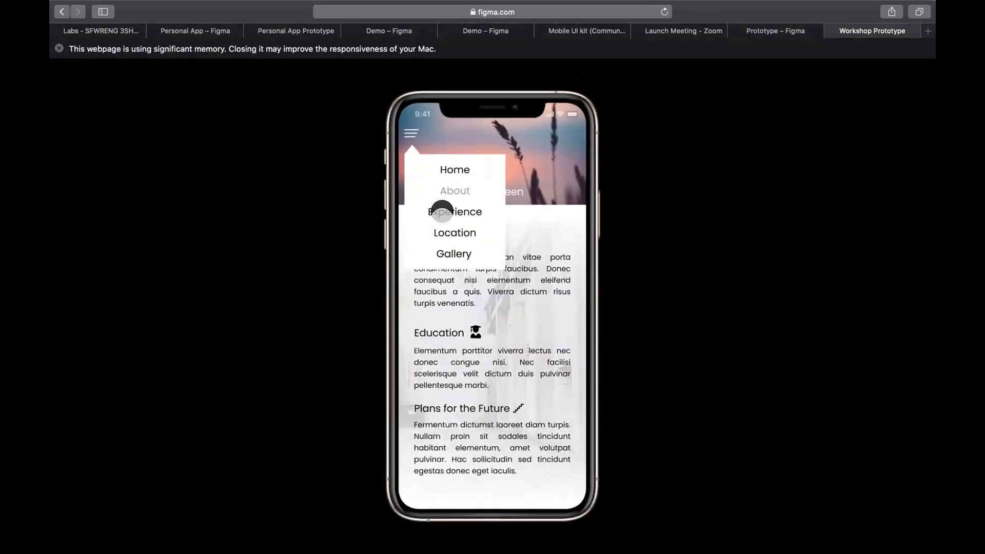
click(442, 232)
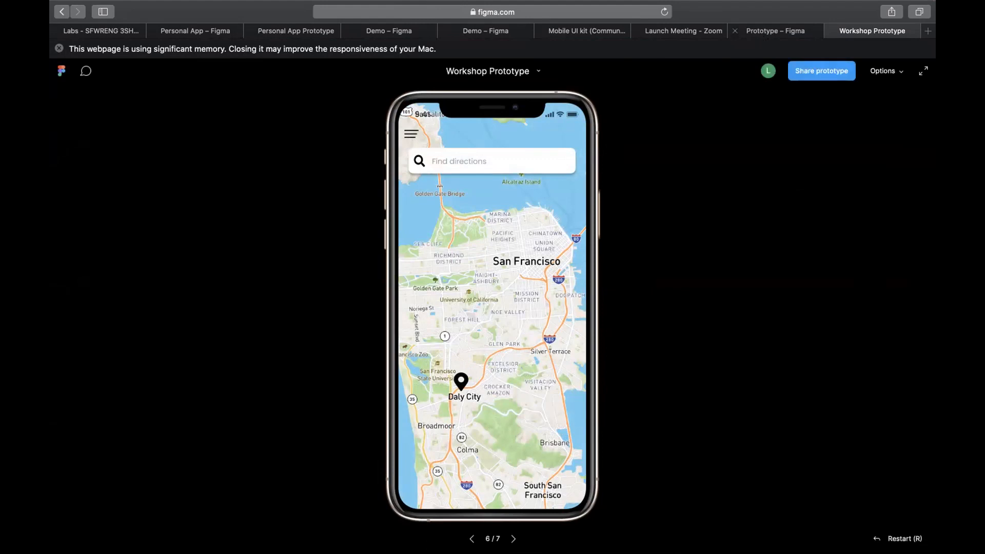
Compare the previewed Location screen with the Location and Map frames on the design canvas.
click(775, 30)
scroll(479, 344, down, 3)
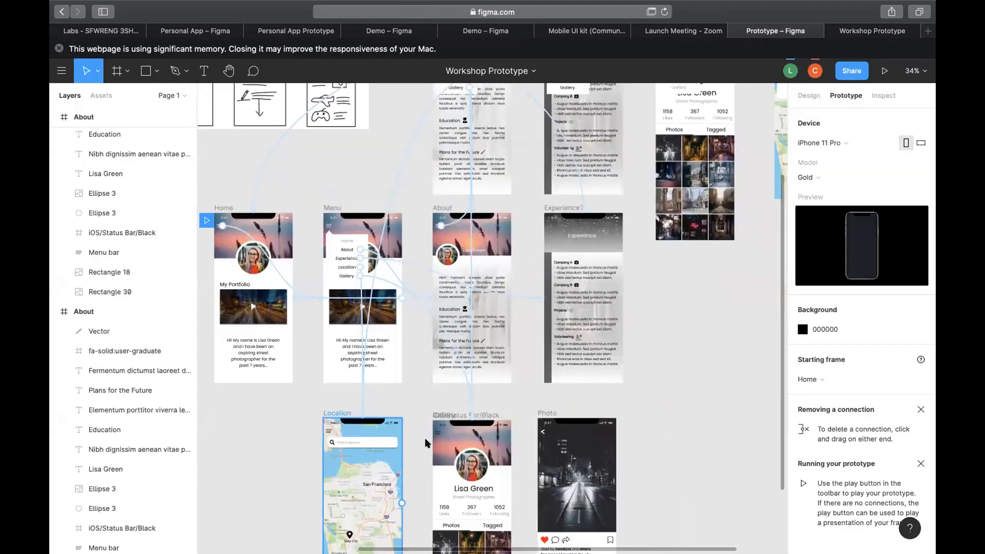
scroll(425, 442, down, 2)
click(881, 35)
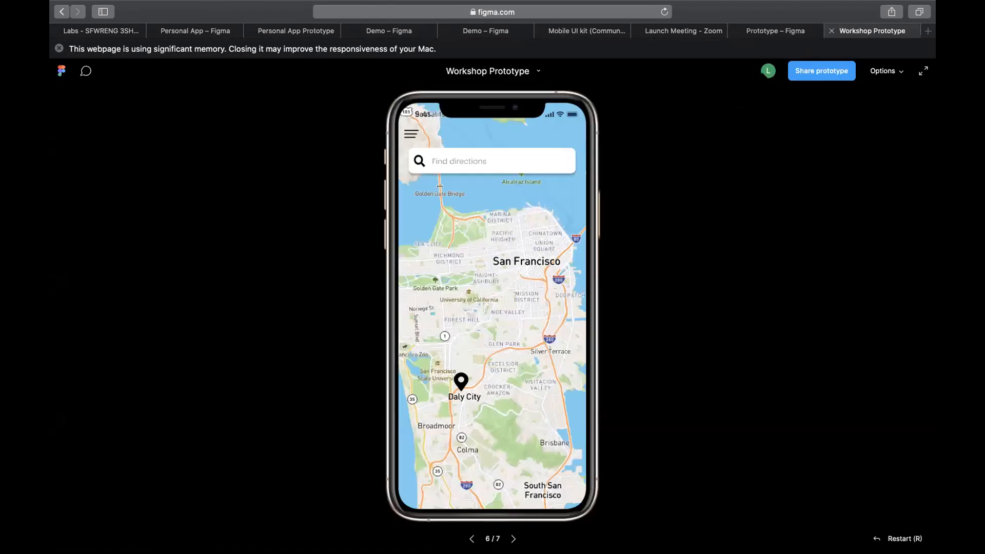
click(765, 31)
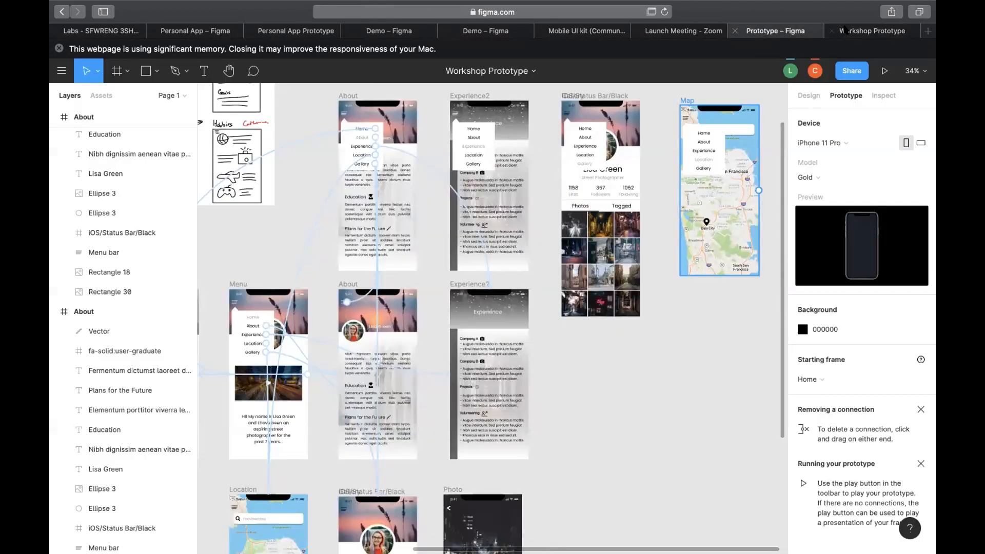
click(860, 32)
click(777, 31)
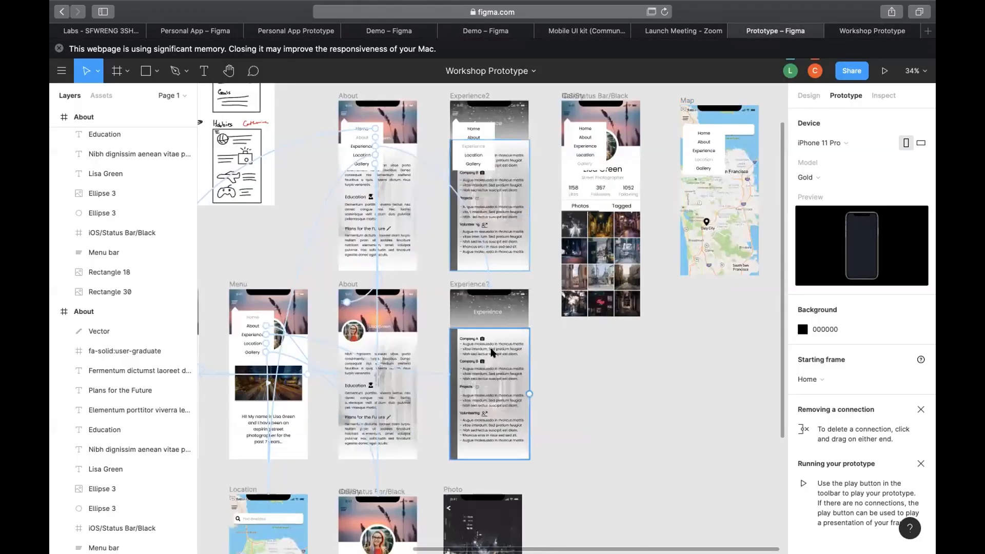
scroll(487, 342, down, 5)
scroll(487, 343, left, 3)
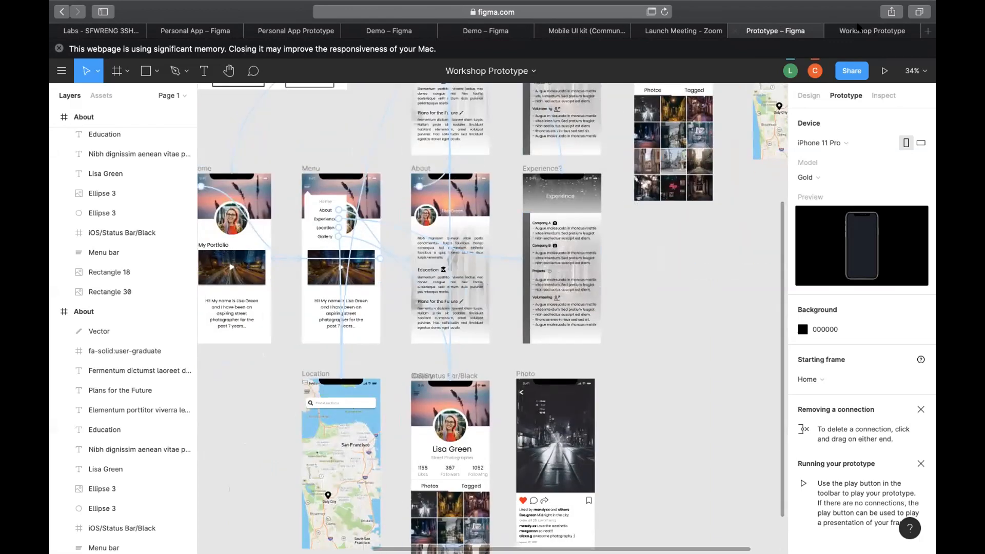
click(859, 30)
click(771, 31)
Connect the menu icon in the Location frame to the Map frame containing the dropdown.
scroll(321, 434, up, 5)
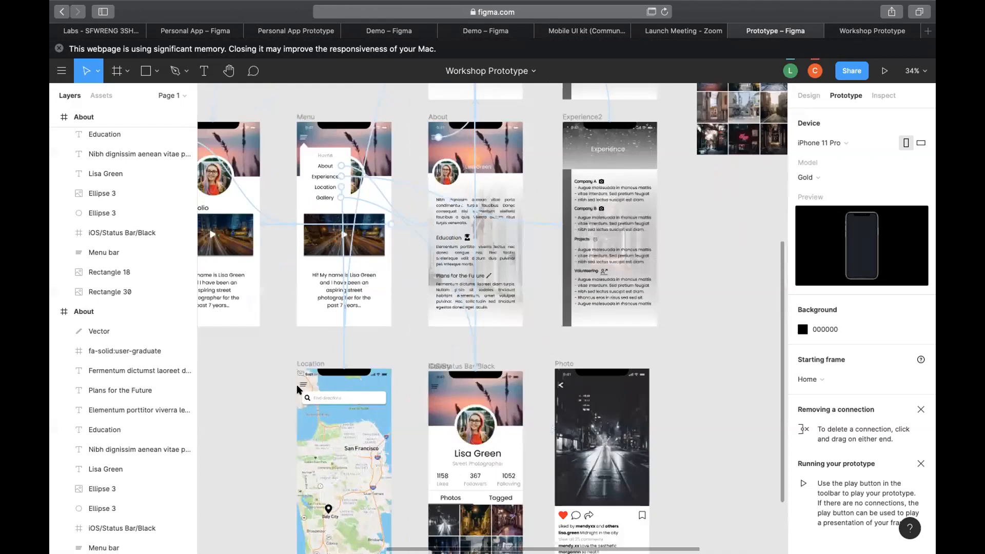
scroll(296, 374, up, 8)
scroll(297, 386, down, 8)
scroll(278, 360, down, 3)
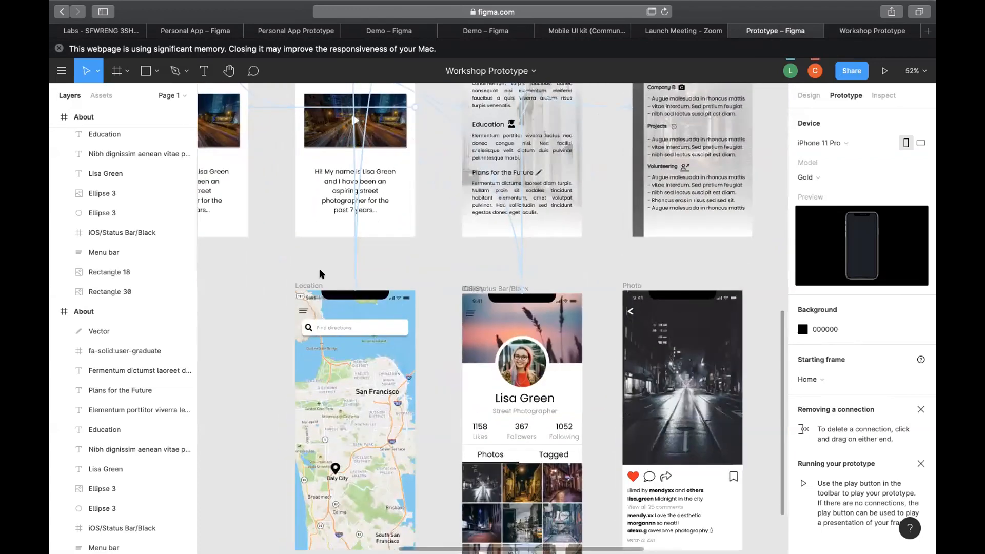
scroll(315, 273, up, 4)
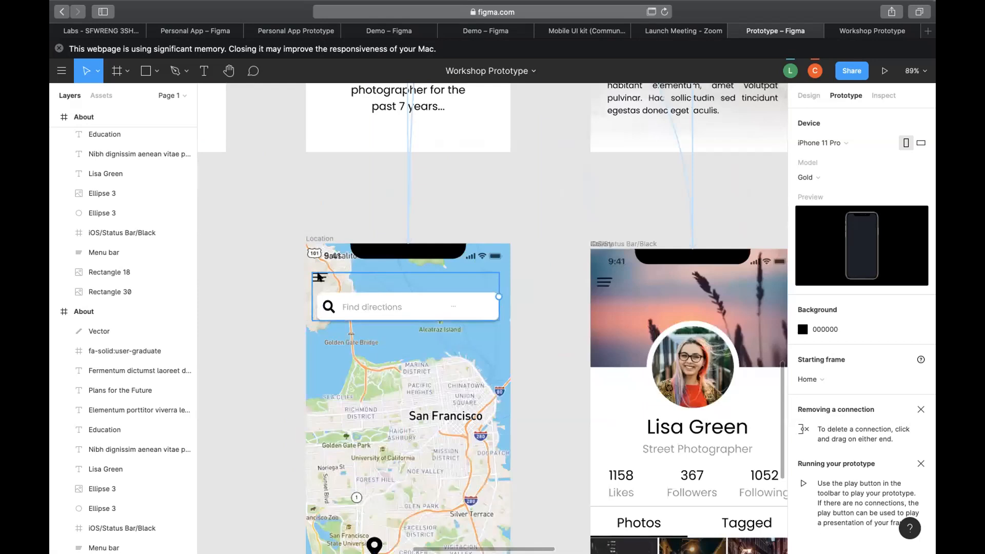
click(319, 277)
click(319, 279)
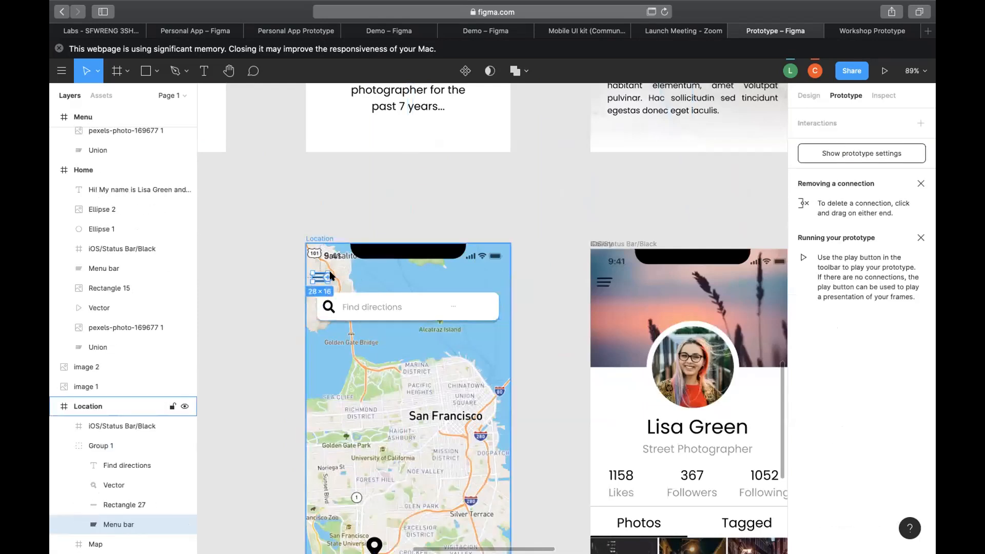
scroll(330, 276, down, 10)
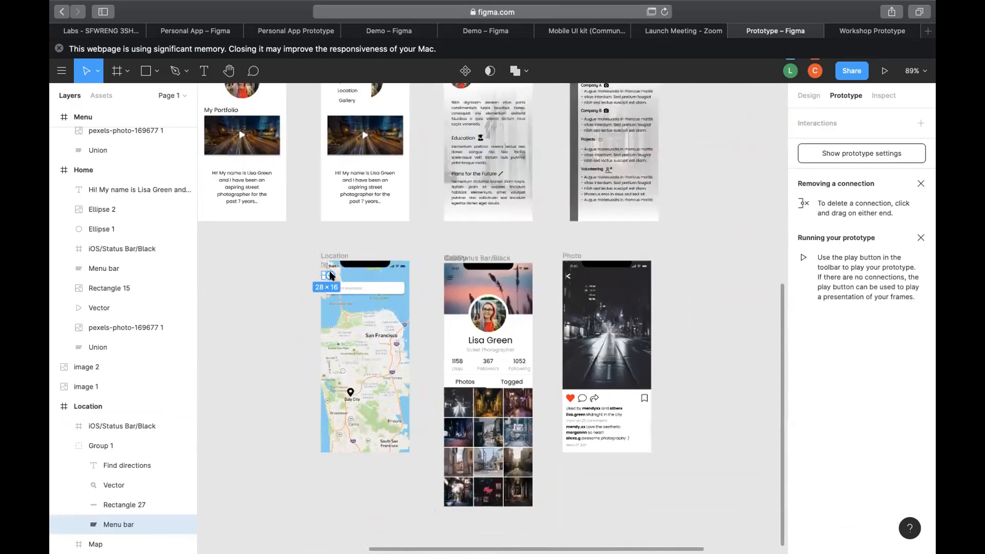
scroll(331, 276, up, 5)
scroll(277, 413, up, 2)
scroll(282, 409, down, 5)
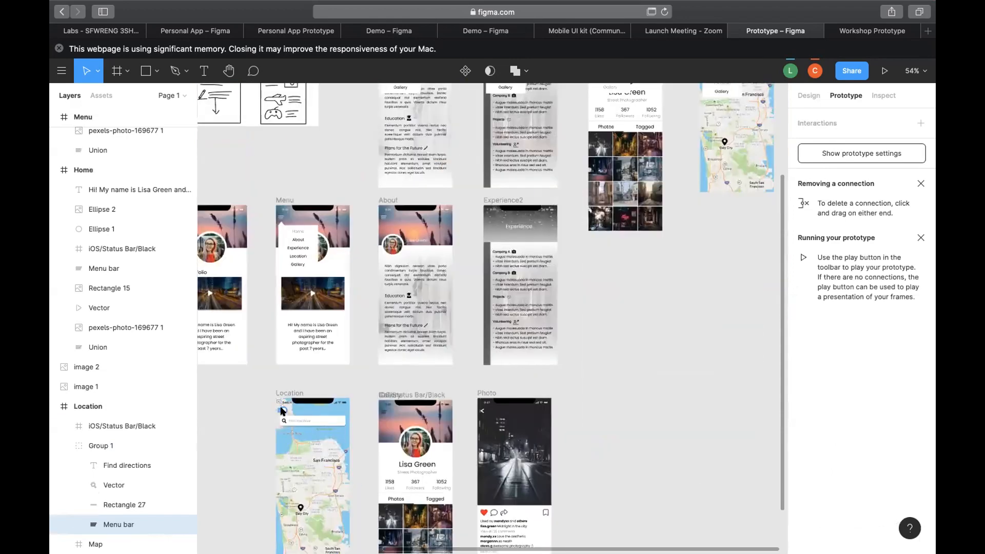
drag(283, 410, 735, 131)
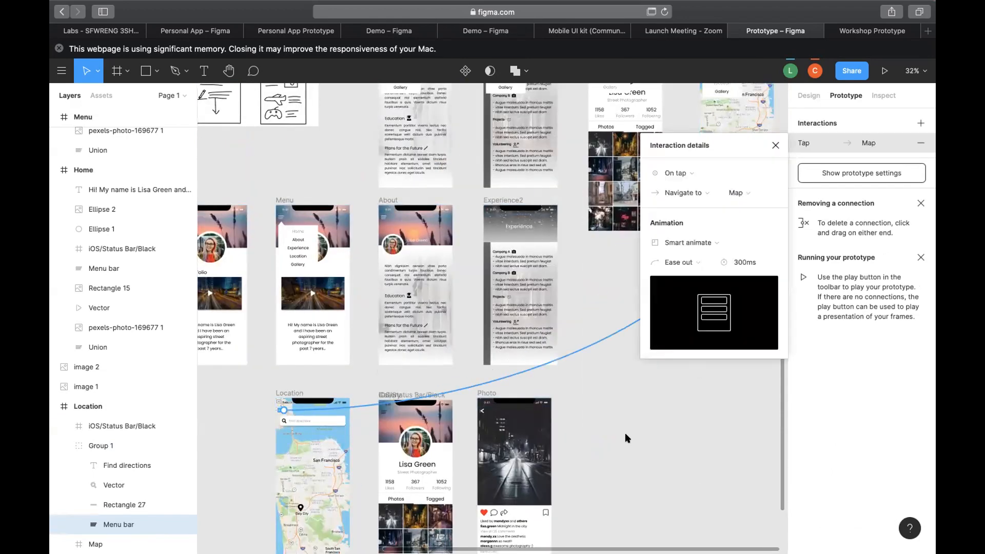
click(625, 434)
Test the Location screen's menu icon in the prototype preview.
scroll(625, 438, up, 4)
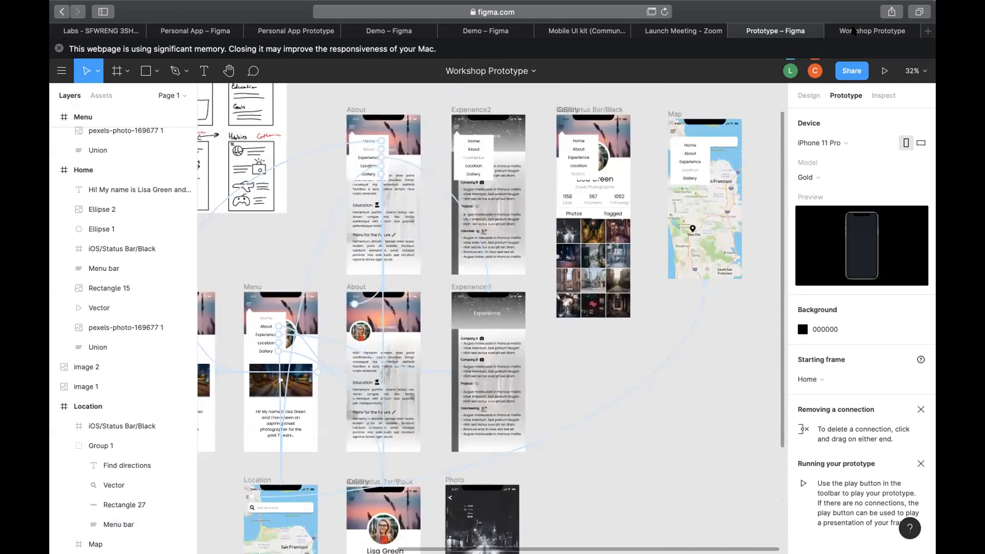
click(872, 31)
click(409, 131)
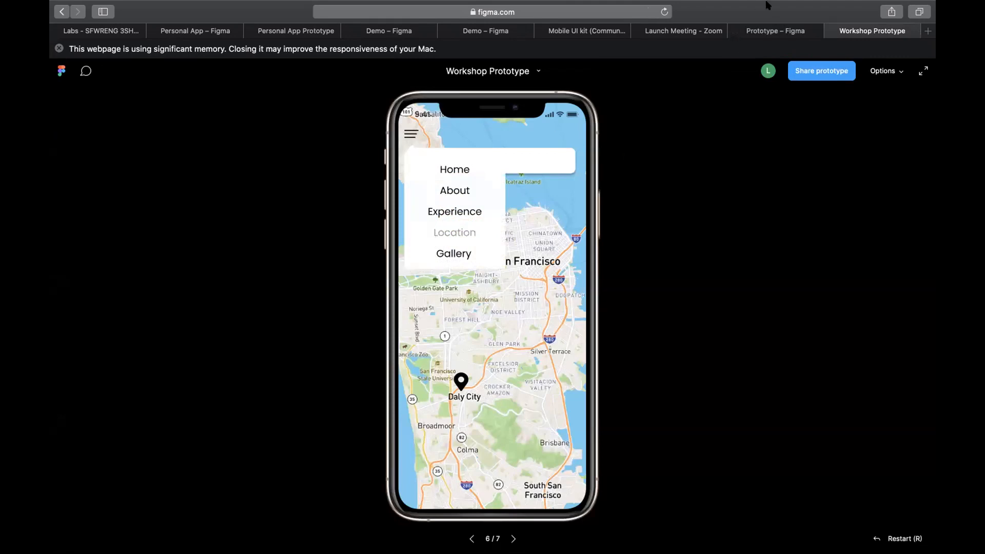
mouse_move(768, 5)
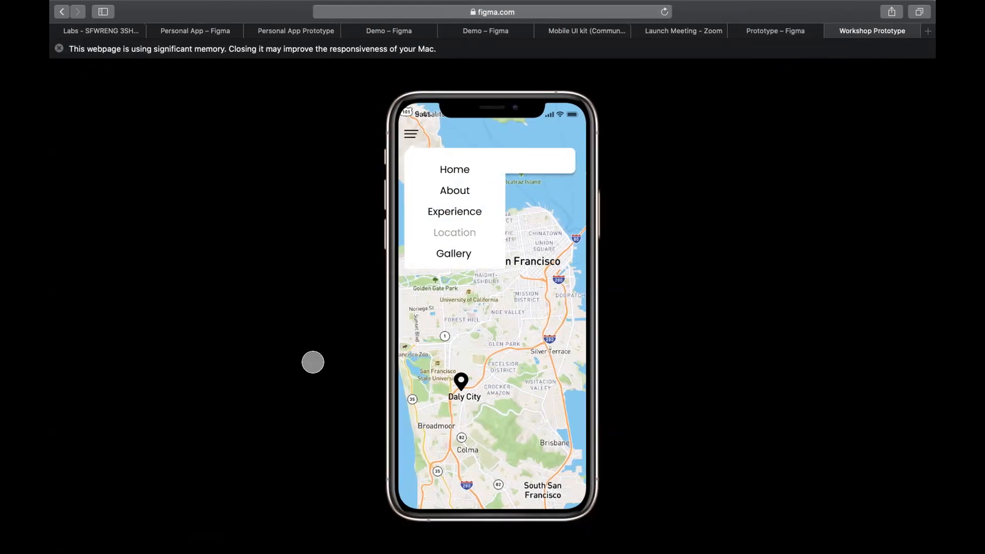
Return to the Workshop Prototype design canvas and examine the connections across the Home, Menu, About, Experience, Location and Photo frames.
key(ctrl+Left)
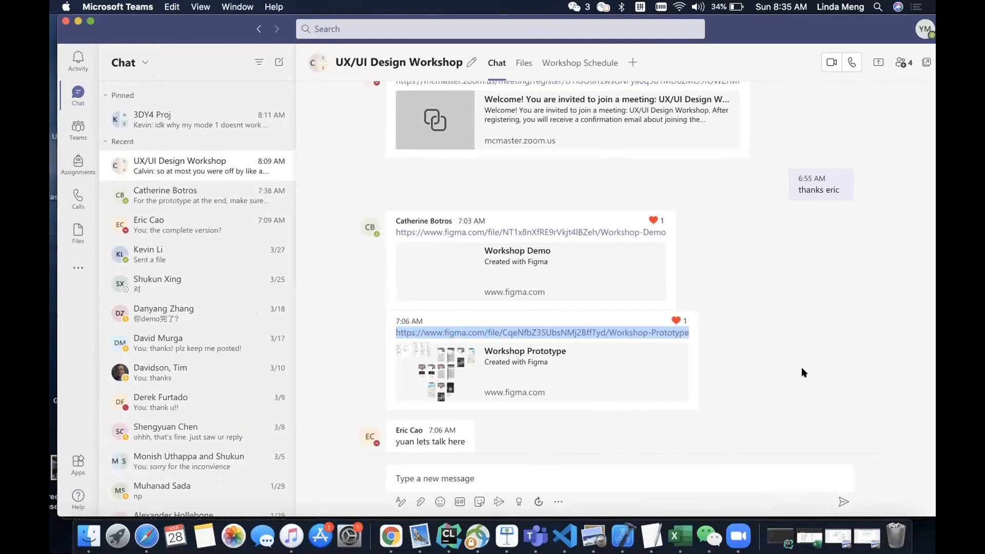
key(ctrl+Right)
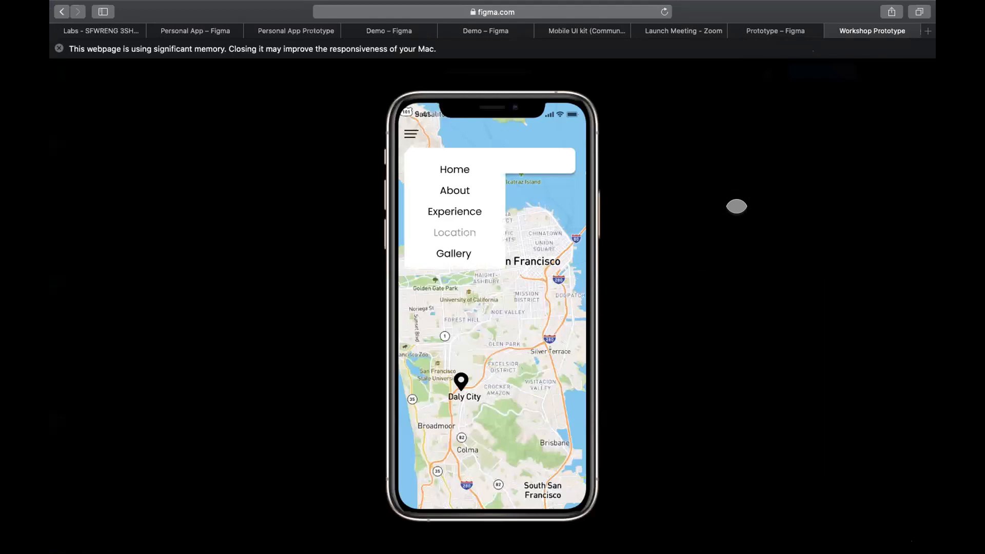
click(775, 31)
scroll(608, 315, down, 5)
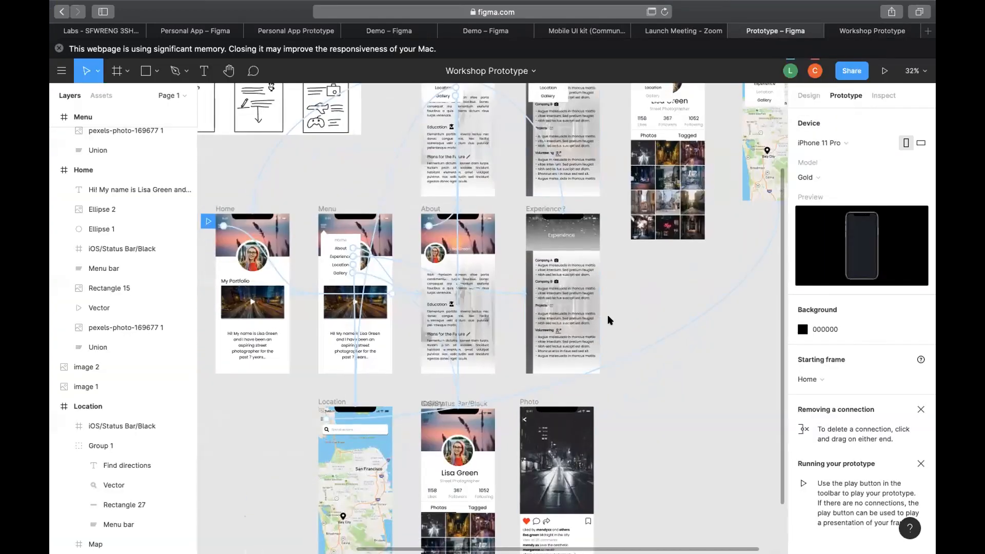
scroll(608, 317, down, 1)
scroll(461, 335, right, 1)
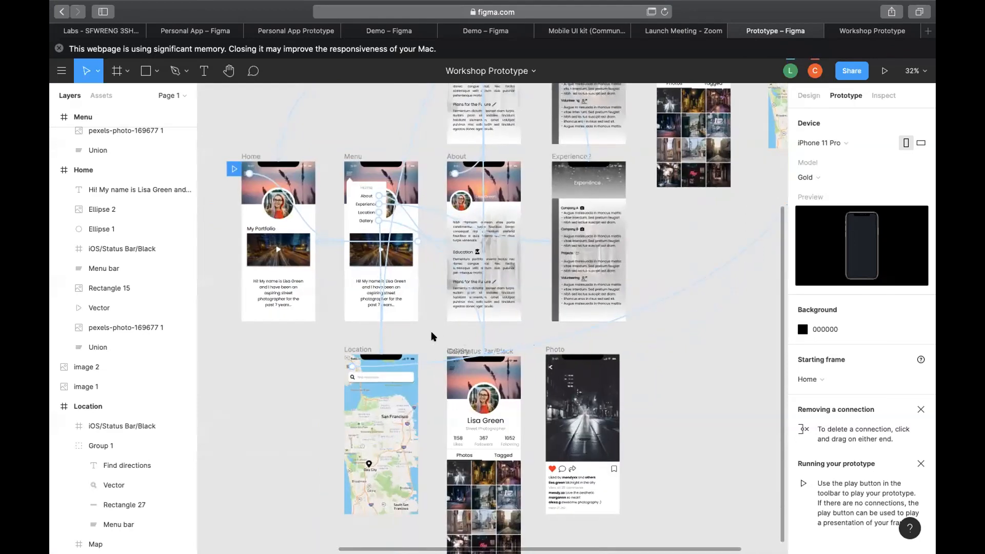
scroll(431, 333, up, 2)
scroll(431, 333, right, 1)
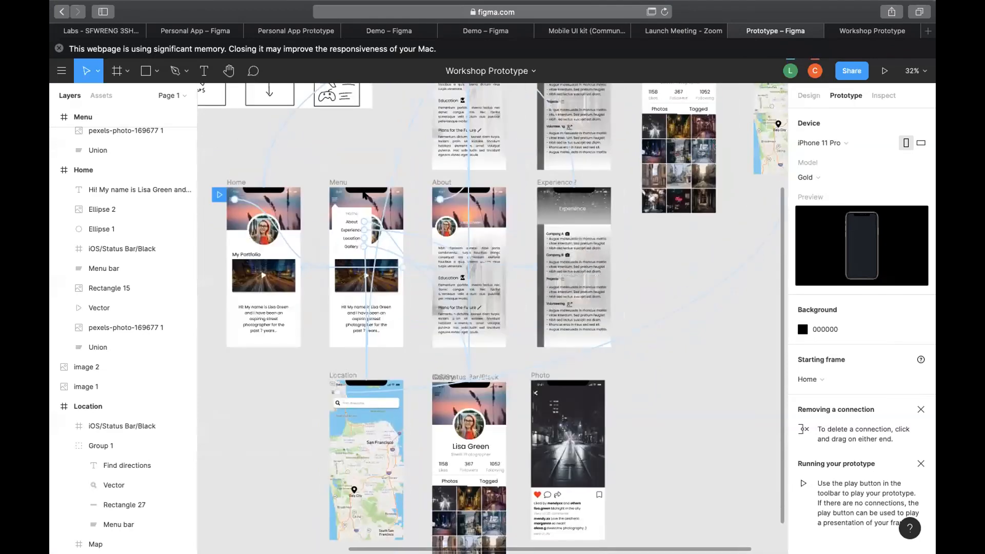
scroll(343, 283, down, 4)
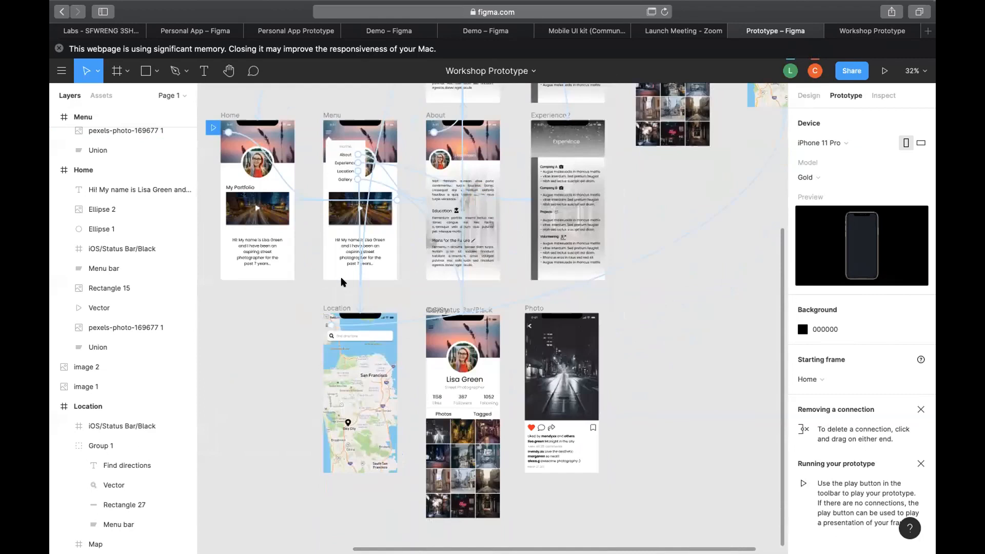